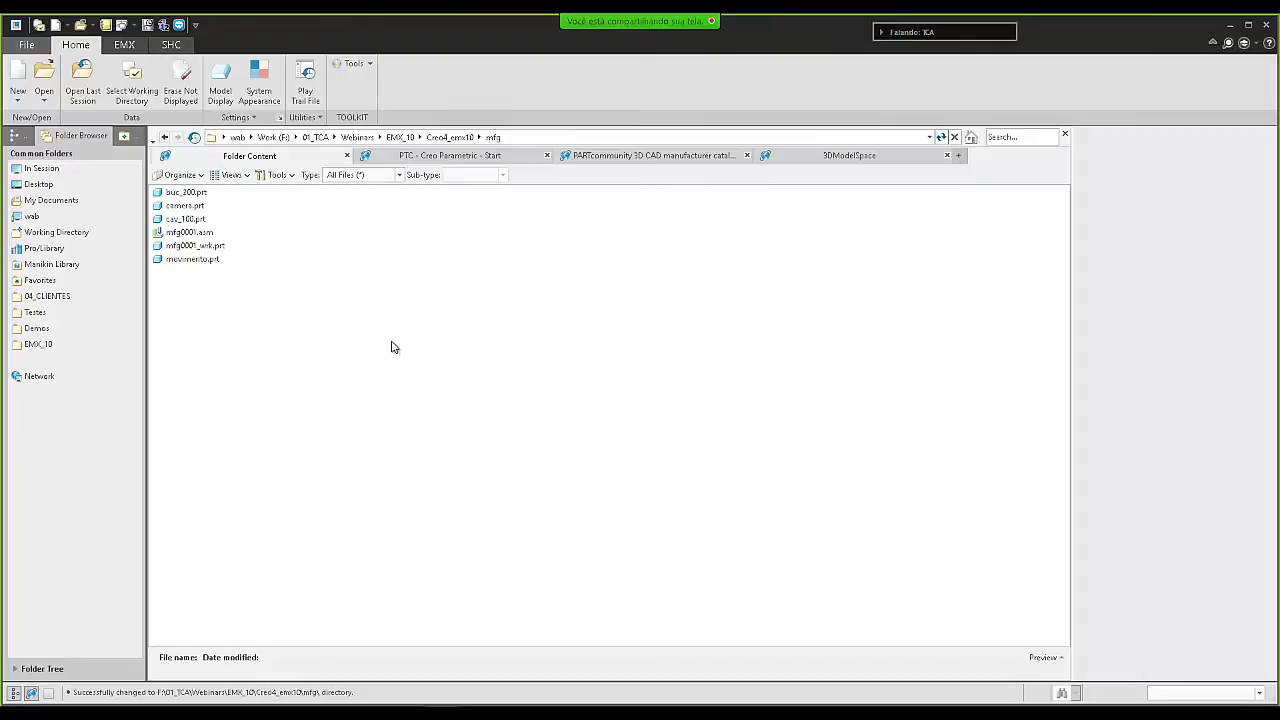
# - Open the mfg0001.asm assembly from the mfg folder and widen the name column of the model tree
pyautogui.click(199, 235)
pyautogui.doubleClick(199, 235)
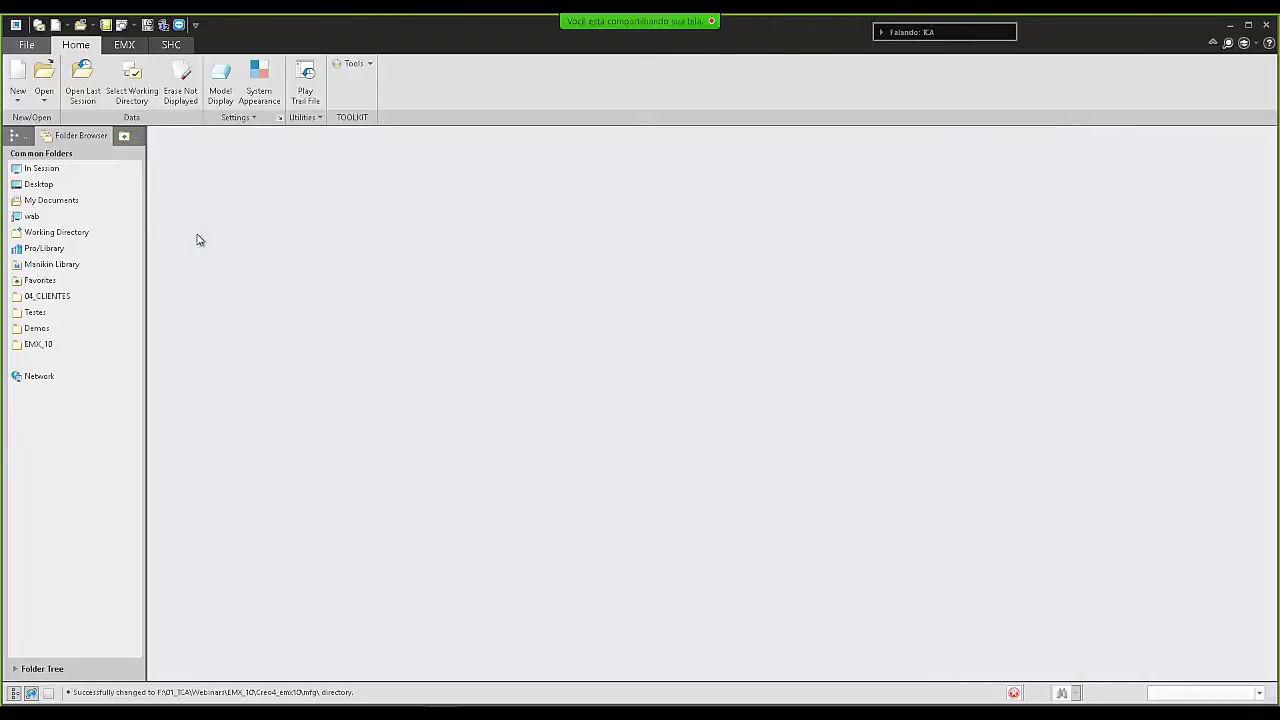
pyautogui.scroll(-2, 400, 396)
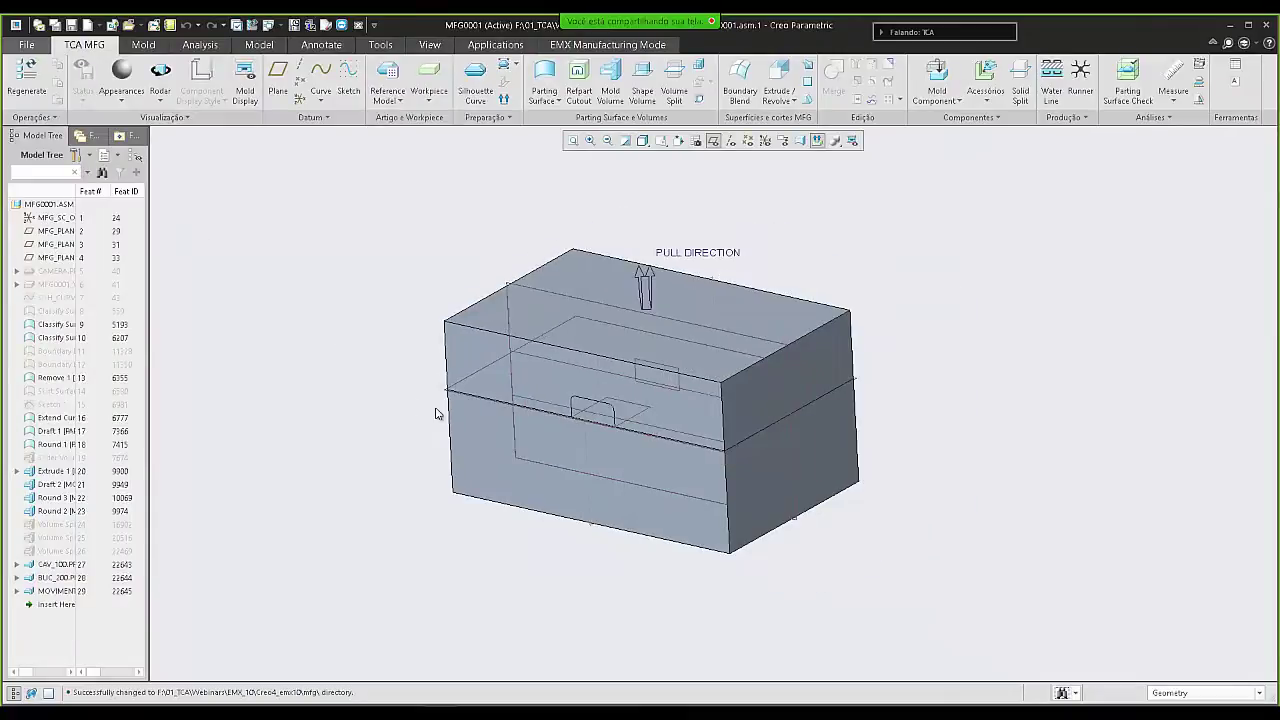
pyautogui.scroll(-2, 438, 412)
pyautogui.scroll(-1, 300, 338)
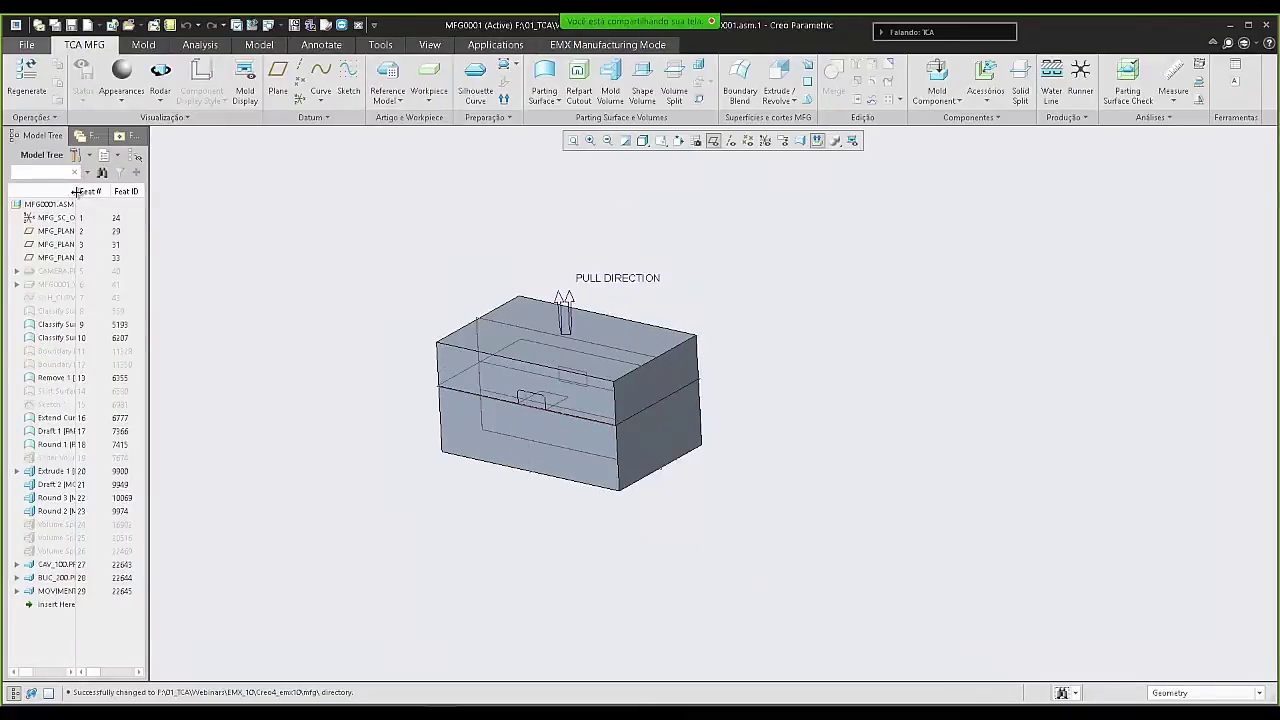
pyautogui.moveTo(76, 191); pyautogui.dragTo(119, 191)
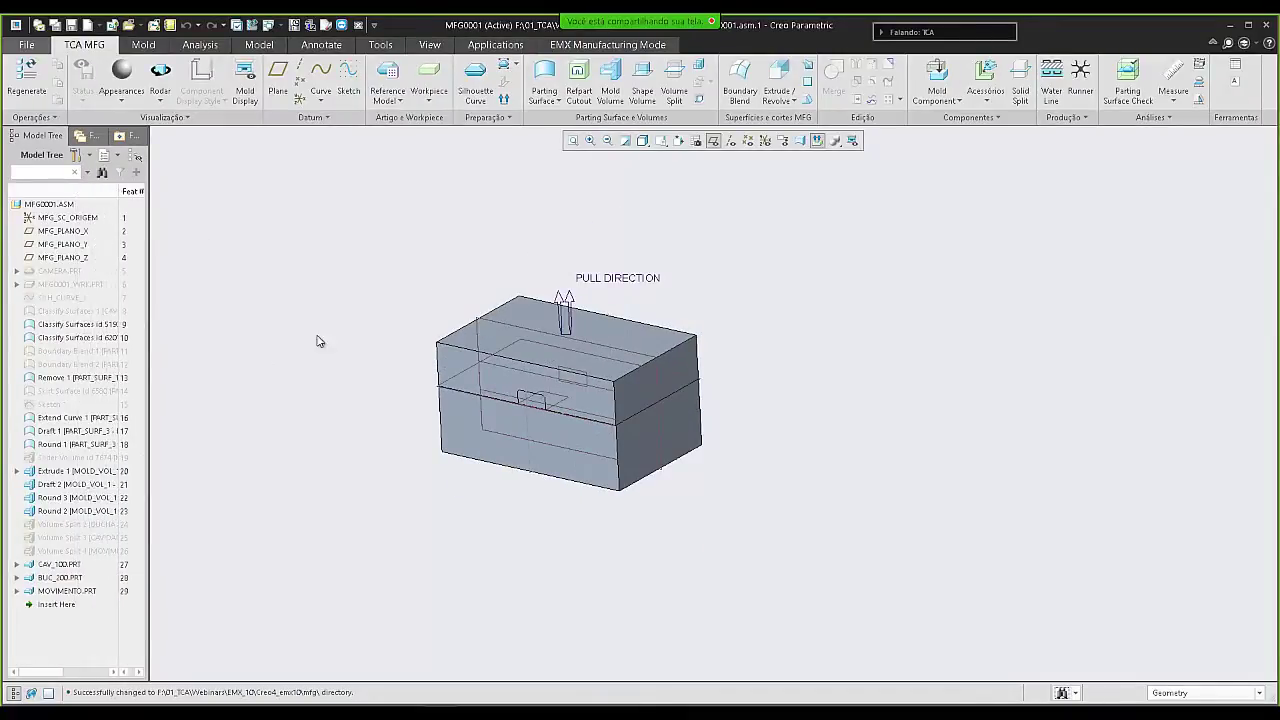
# - Display the mold assembly in Wireframe style and hide the datum planes
pyautogui.click(643, 140)
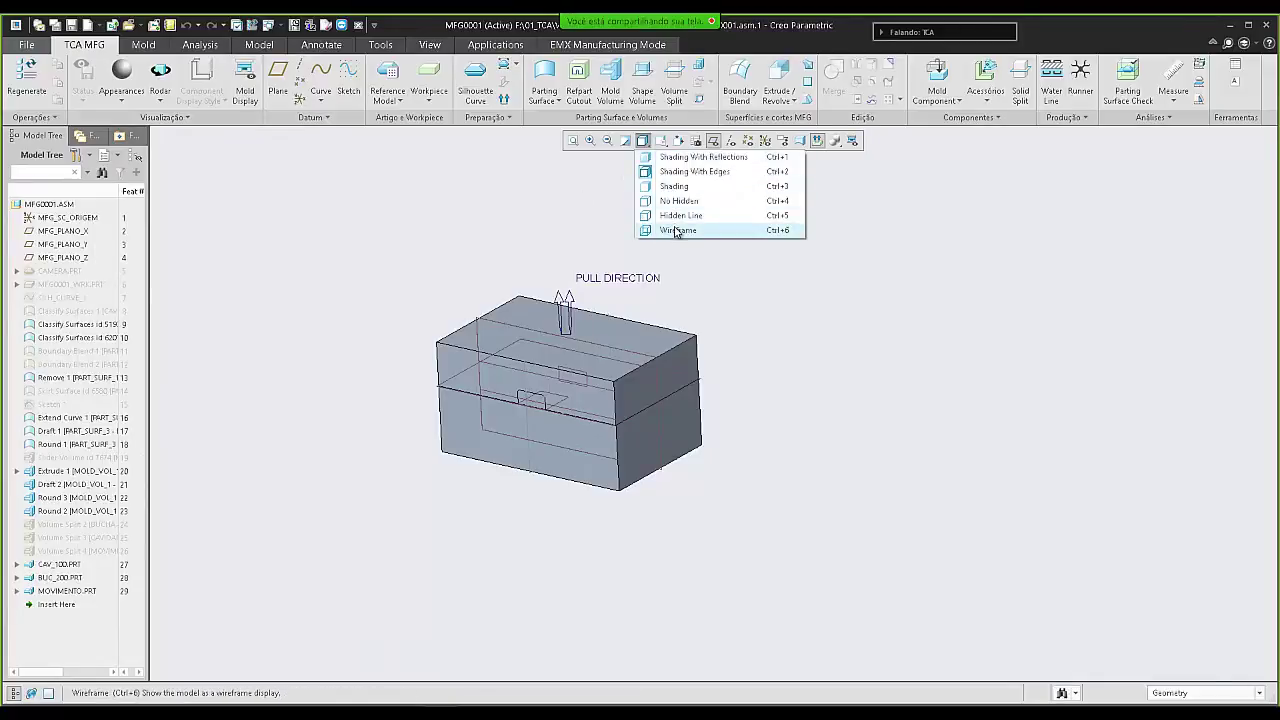
pyautogui.click(678, 229)
pyautogui.scroll(1, 572, 380)
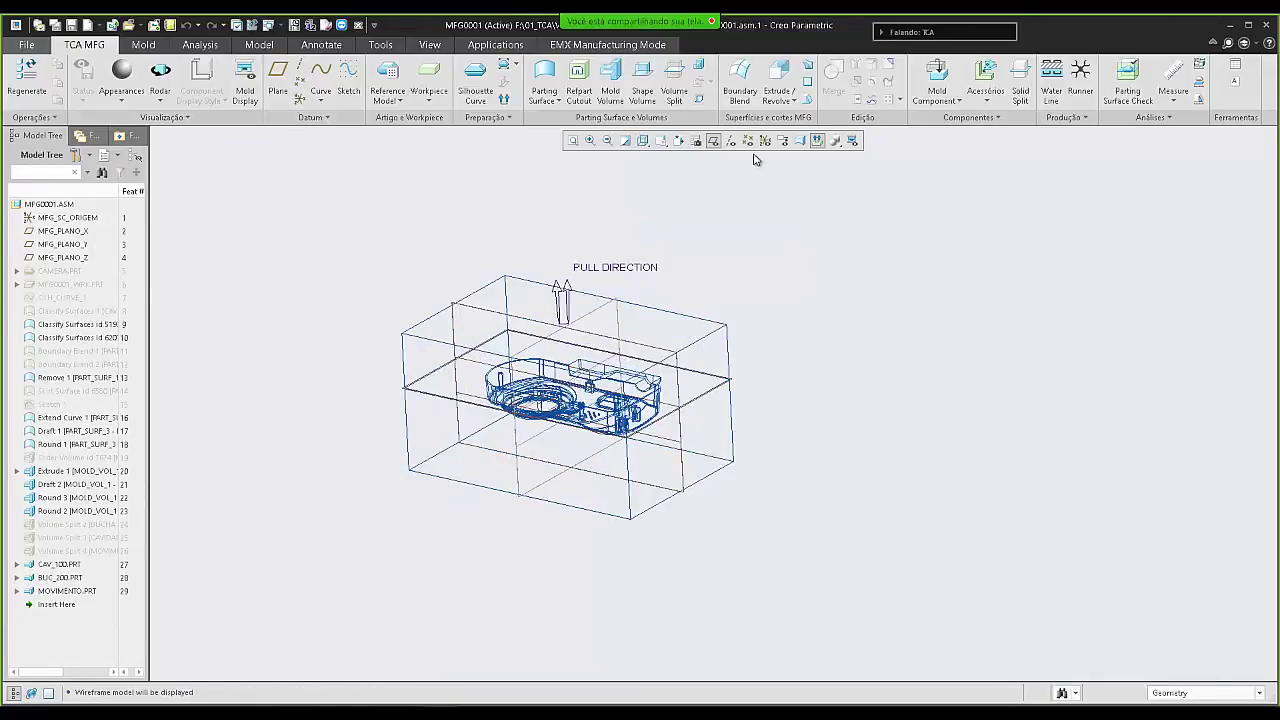
pyautogui.click(714, 140)
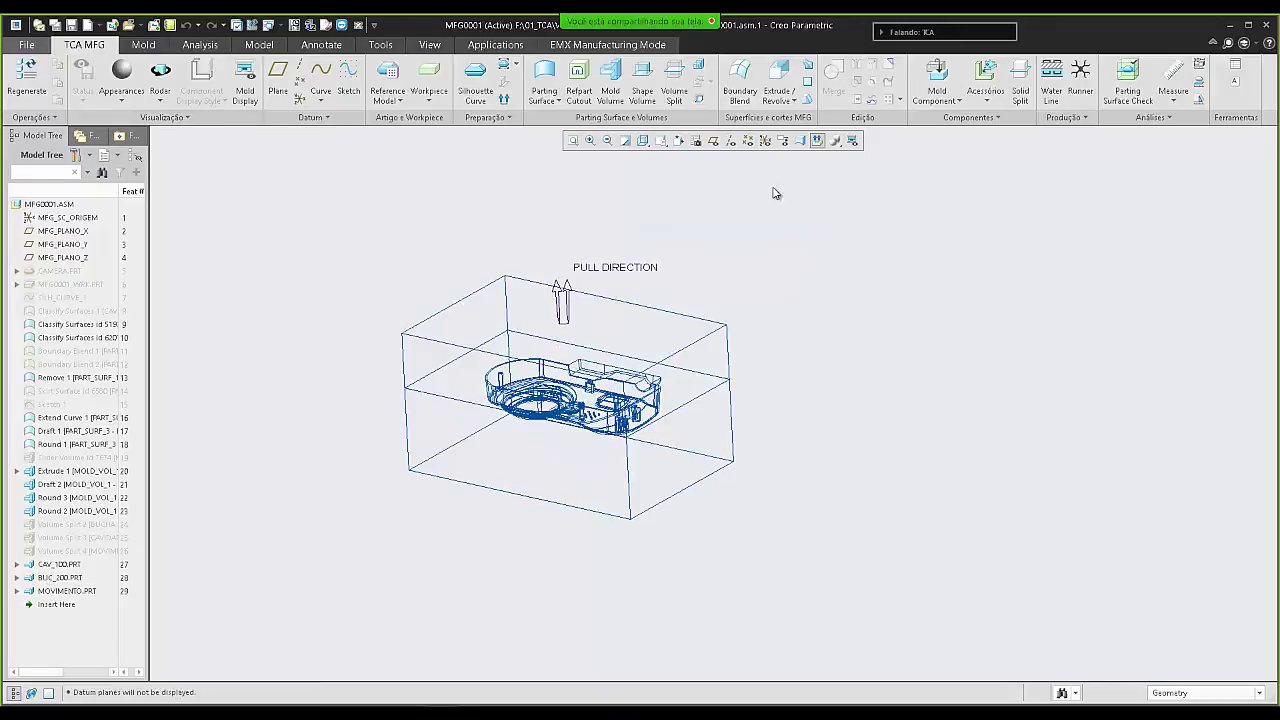
pyautogui.scroll(-1, 793, 298)
pyautogui.scroll(1, 669, 269)
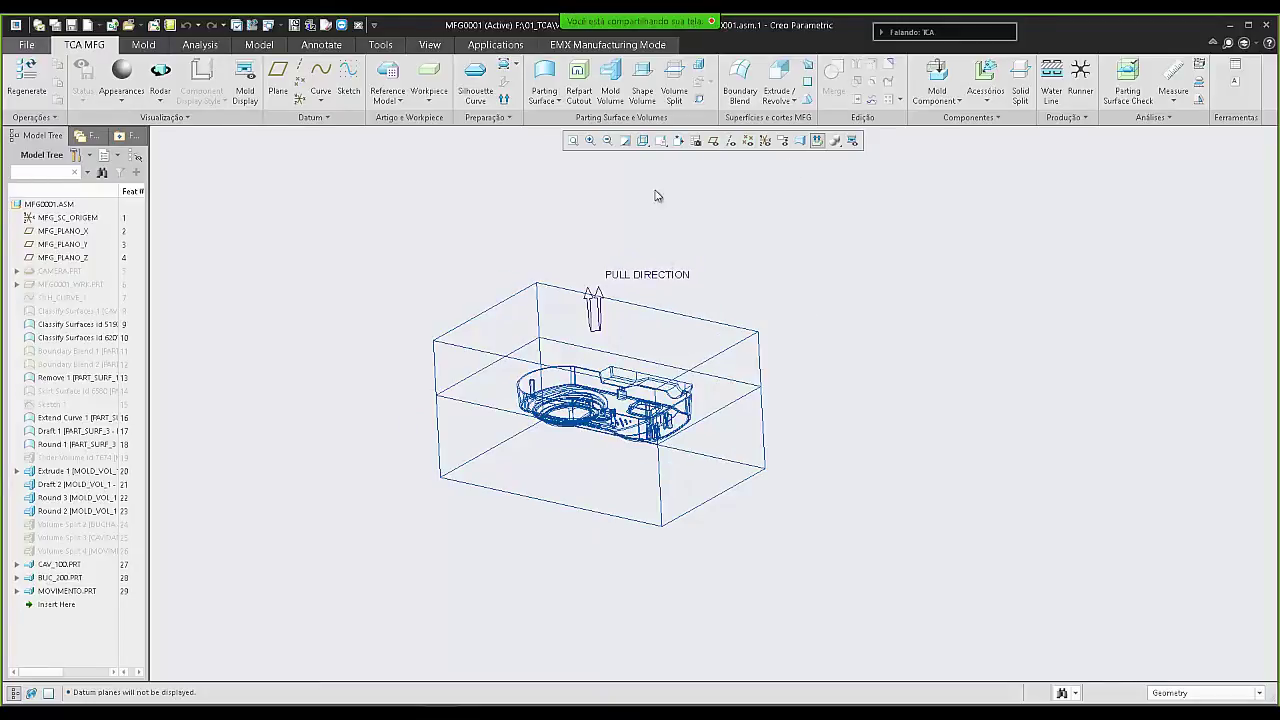
# - Run the EMX Classificar command on the mold components, check the model type options for CAV_100, and accept the classification
pyautogui.click(584, 48)
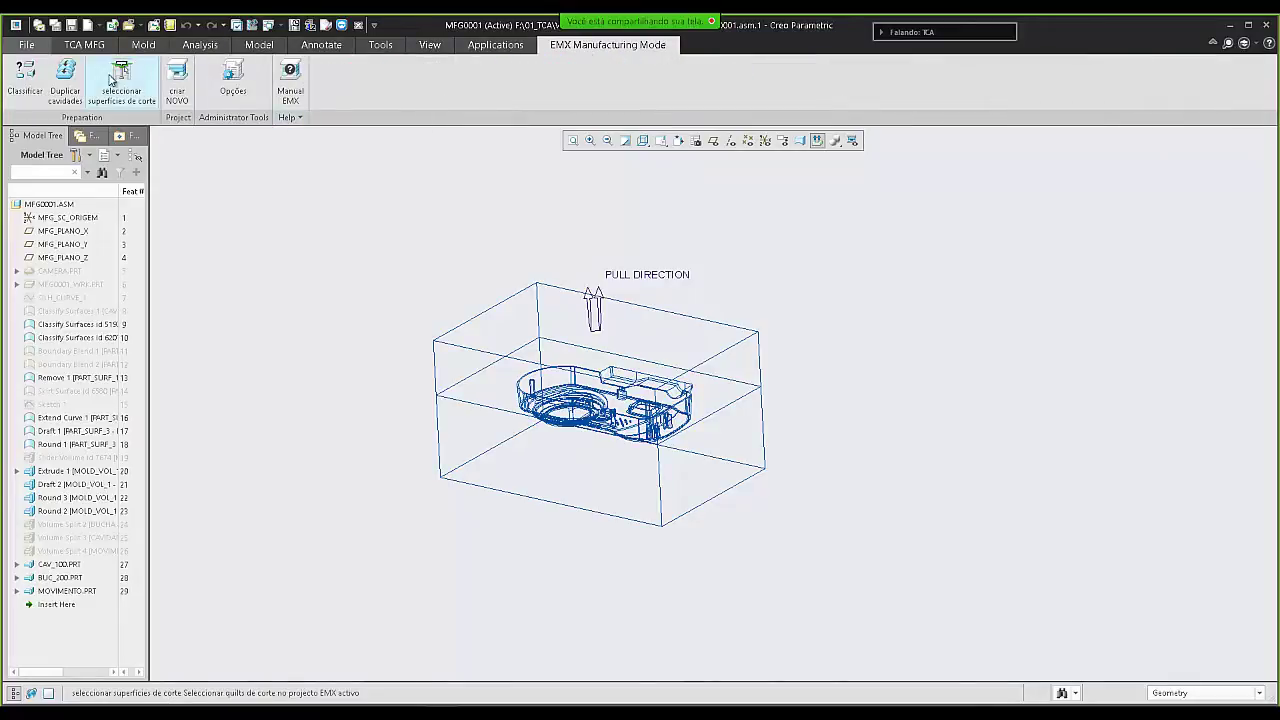
pyautogui.click(25, 80)
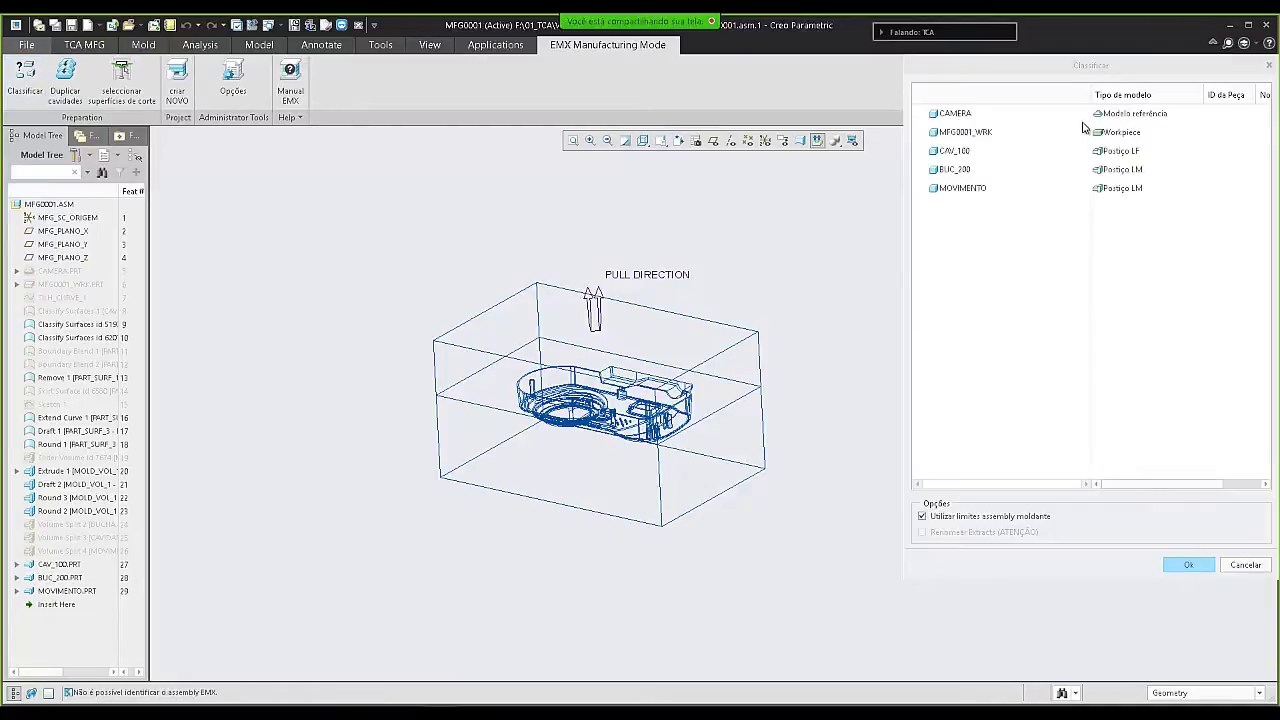
pyautogui.moveTo(1076, 66); pyautogui.dragTo(1041, 96)
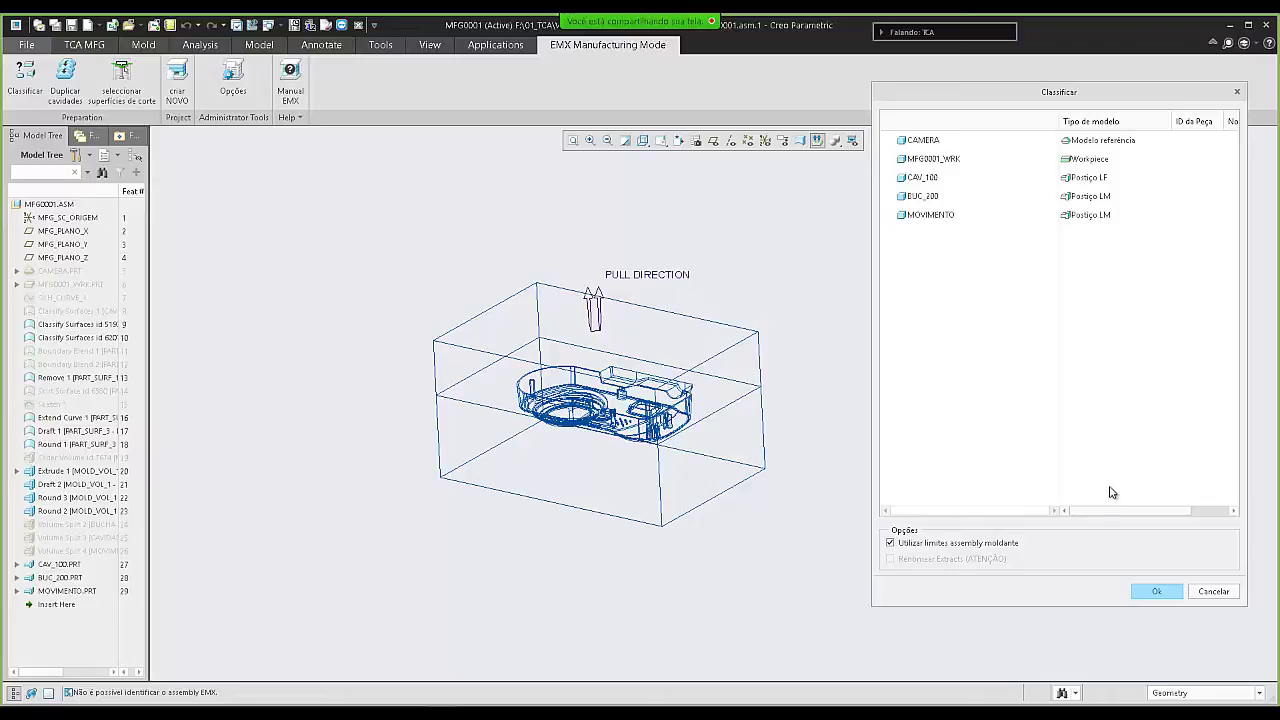
pyautogui.click(1155, 593)
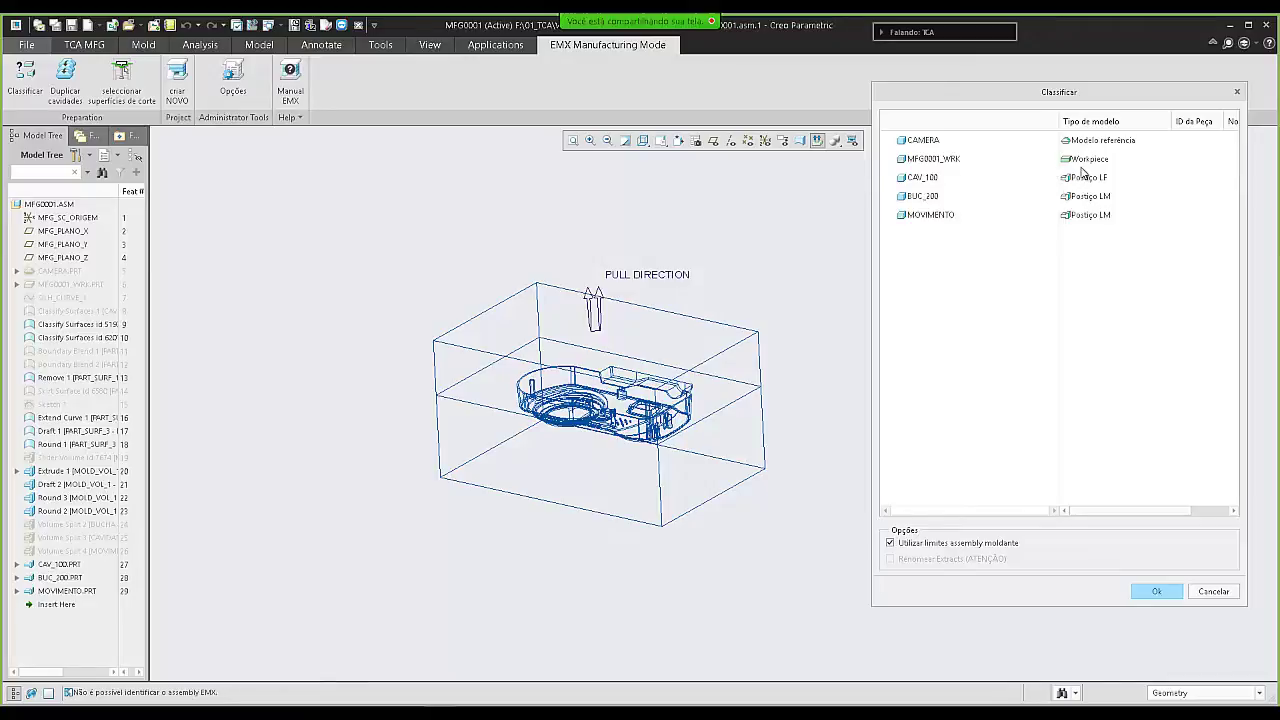
pyautogui.click(1131, 178)
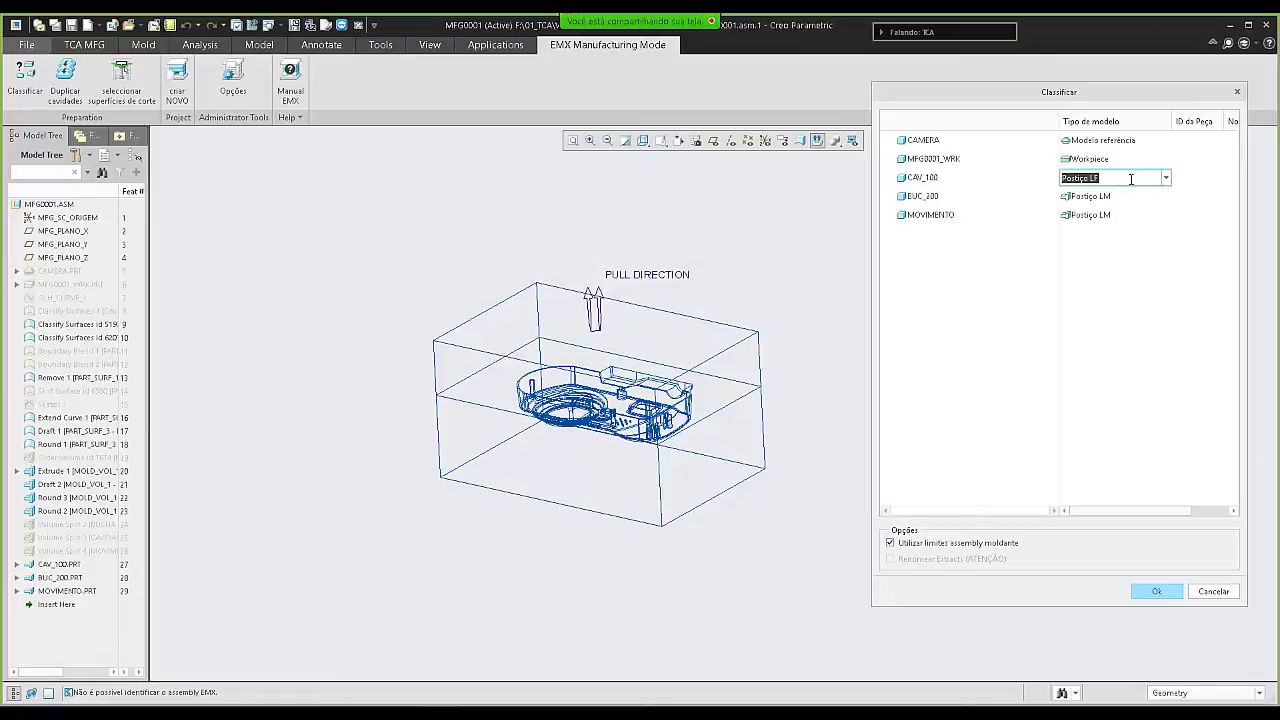
pyautogui.click(1166, 179)
pyautogui.click(1166, 179)
pyautogui.click(1126, 263)
pyautogui.click(1149, 592)
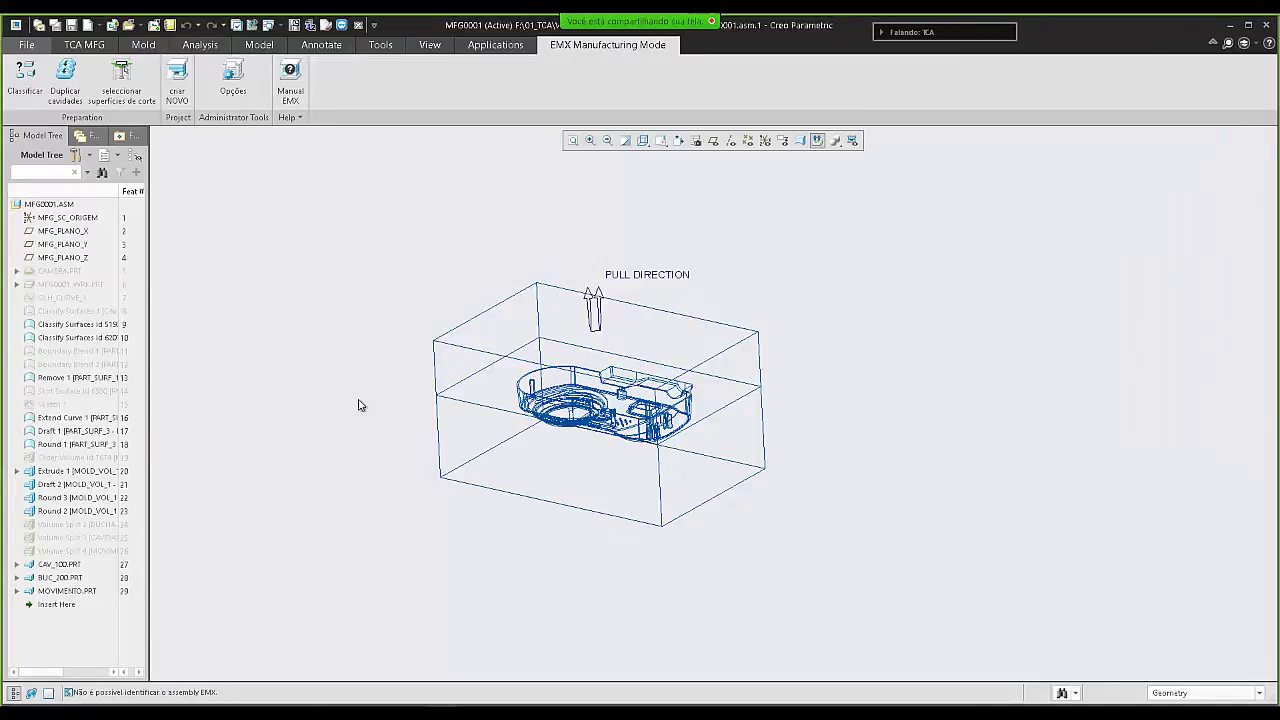
# - Open CAV_100.PRT in its own window, examine its BUW_EXTRACT_IS parameter, and return to the mold assembly without changes
pyautogui.rightClick(58, 568)
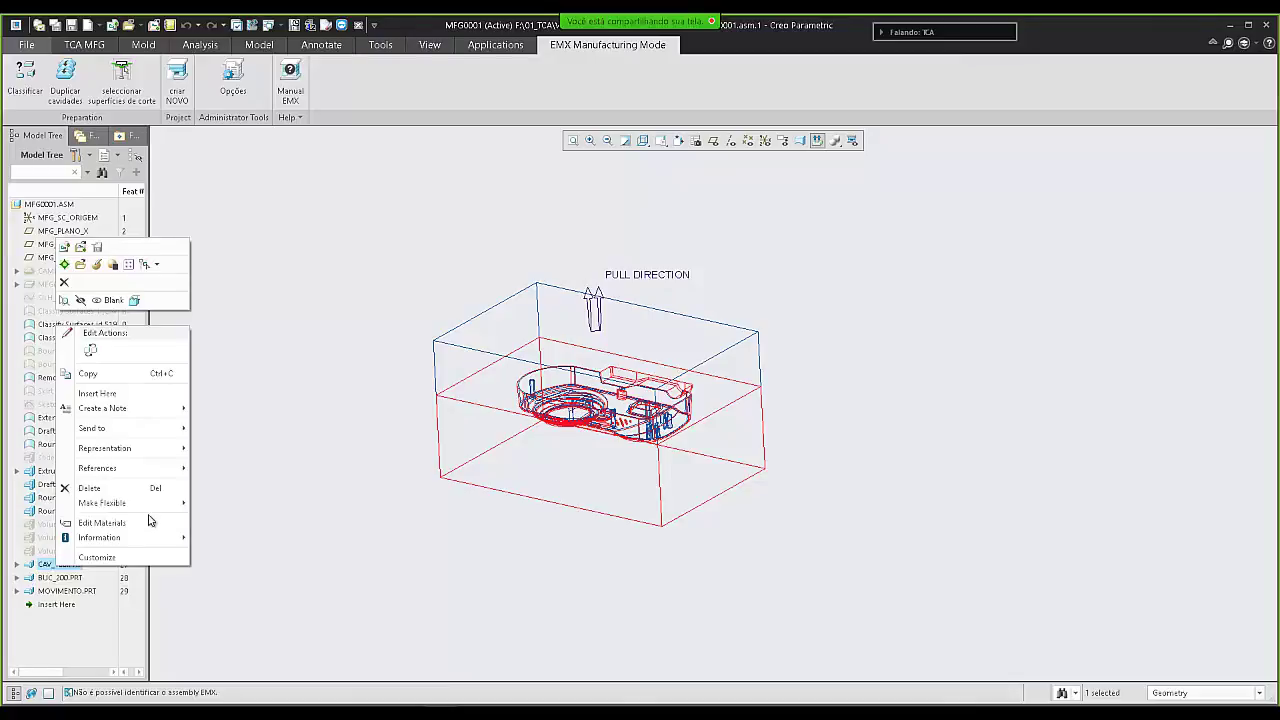
pyautogui.click(200, 486)
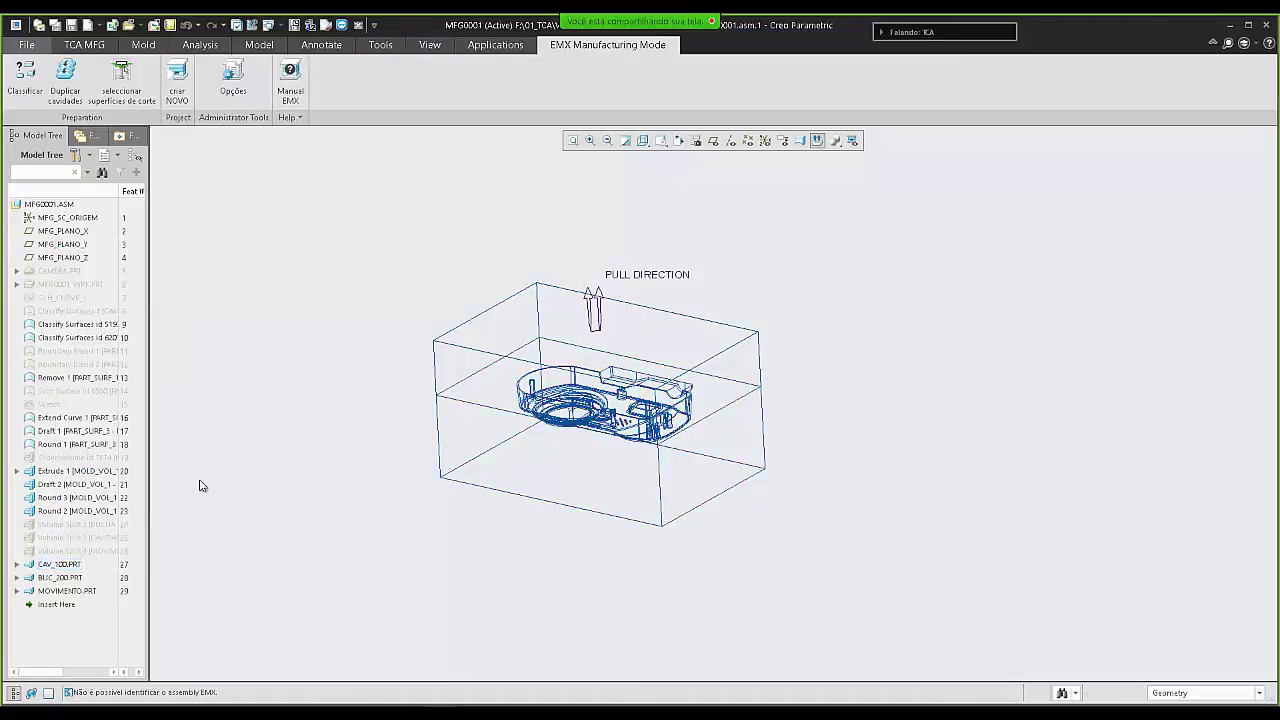
pyautogui.click(85, 564)
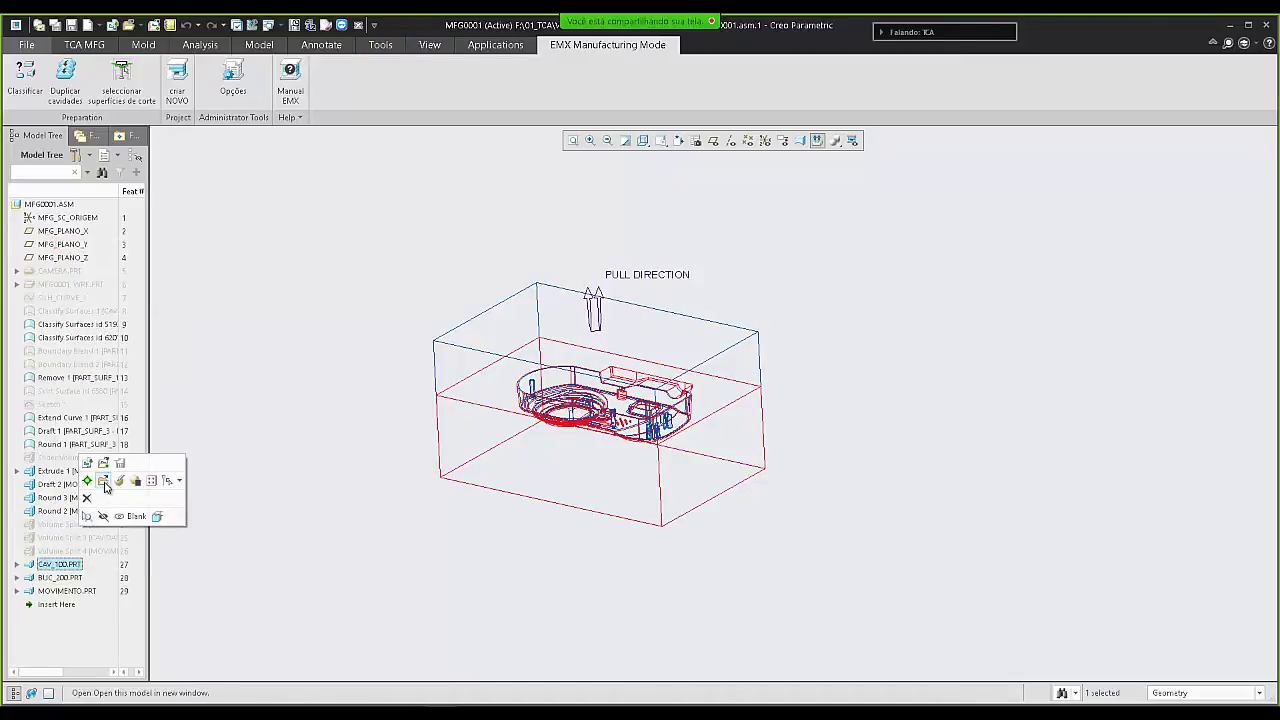
pyautogui.click(104, 481)
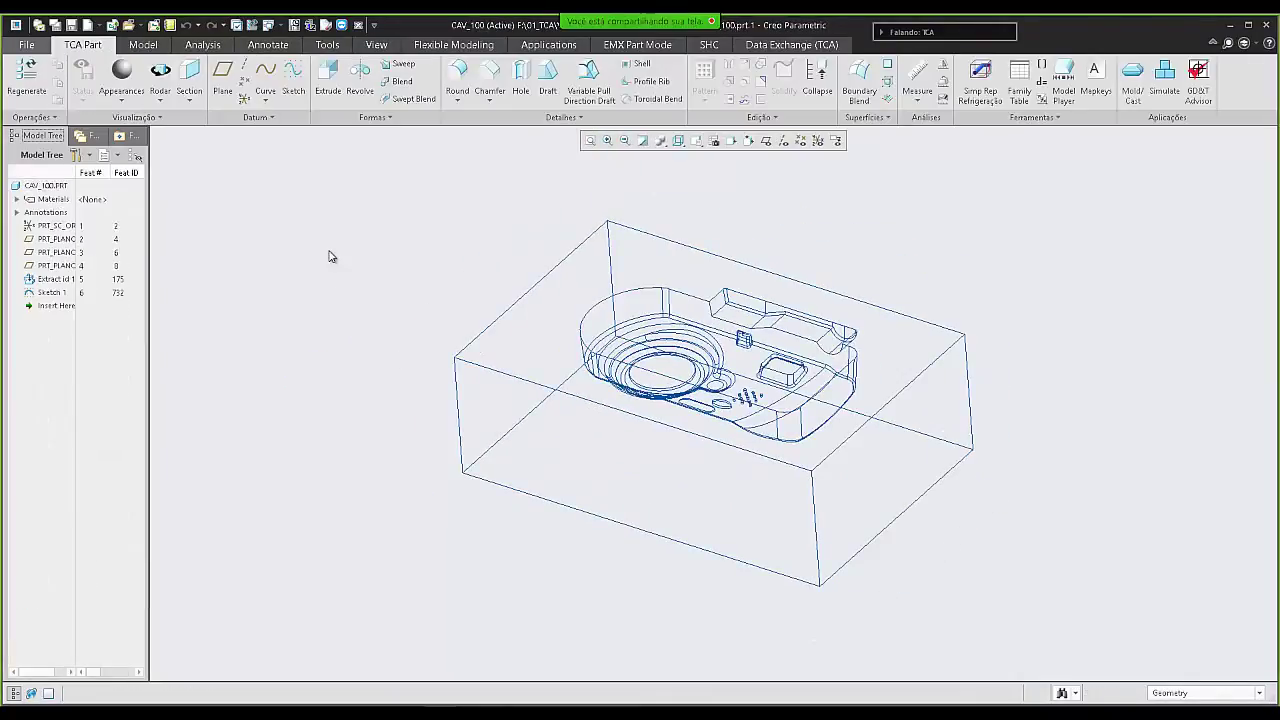
pyautogui.click(1041, 68)
pyautogui.scroll(-5, 910, 396)
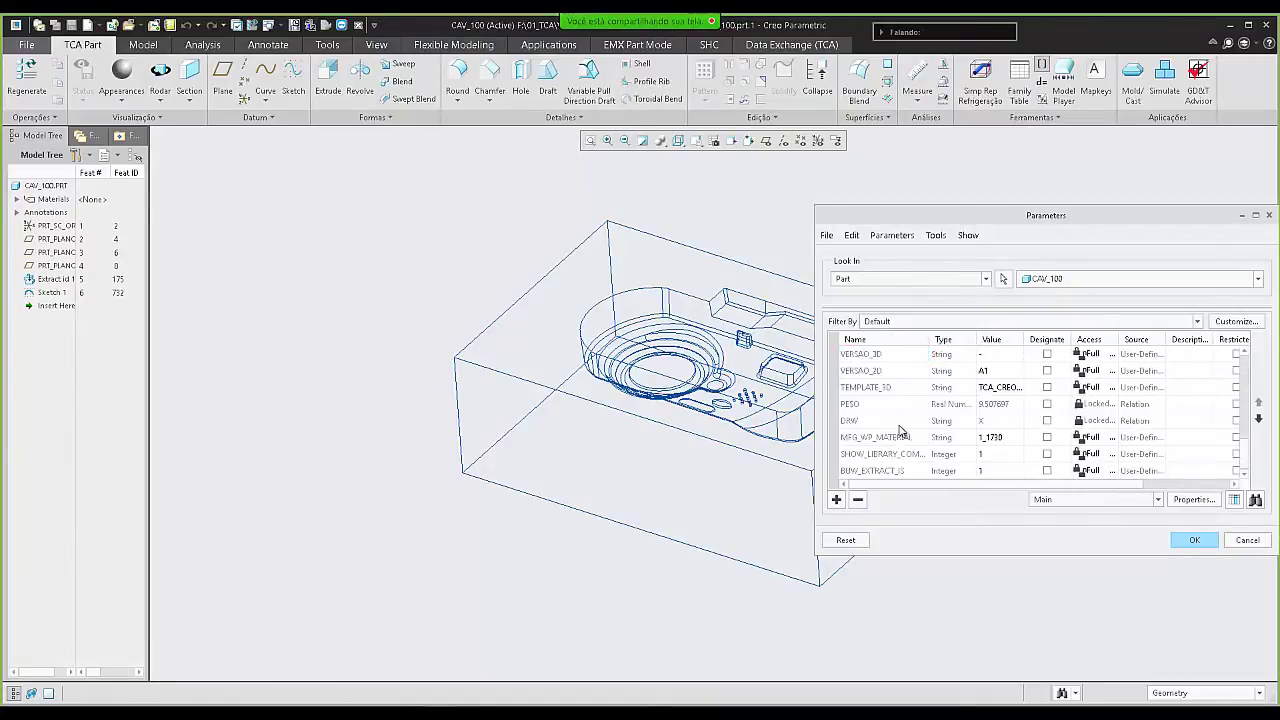
pyautogui.click(886, 471)
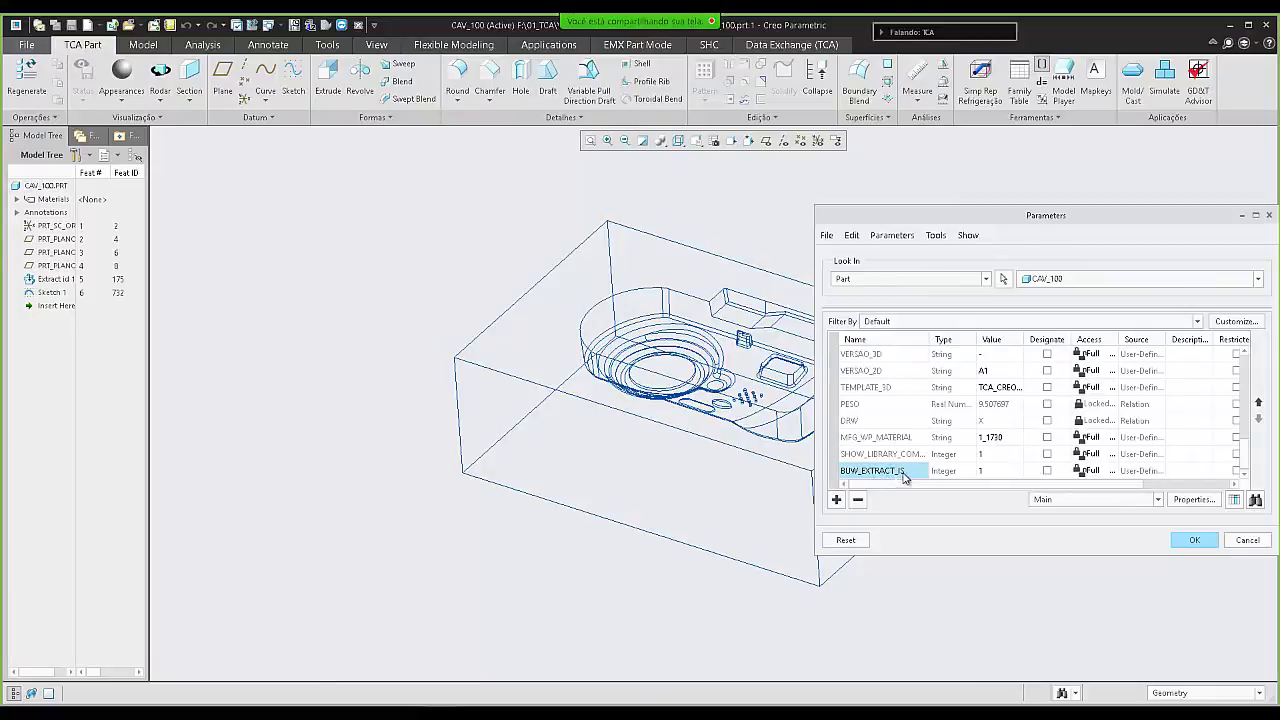
pyautogui.click(1246, 541)
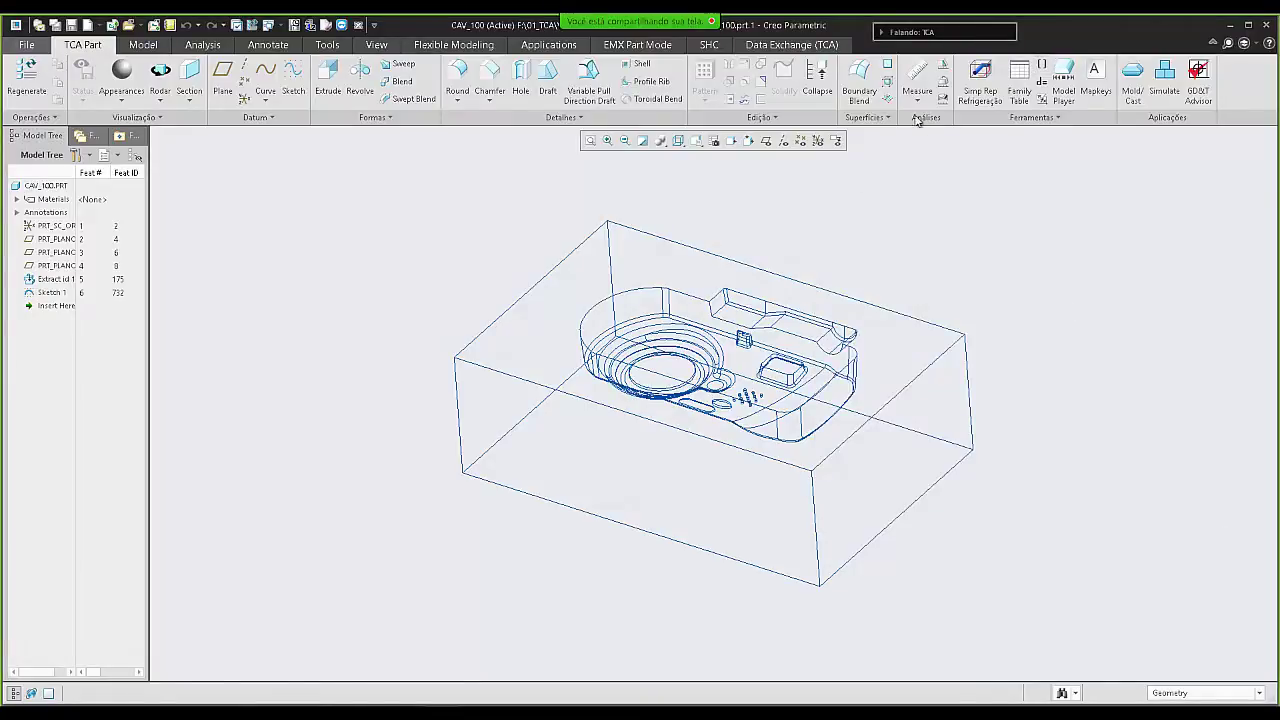
pyautogui.click(358, 25)
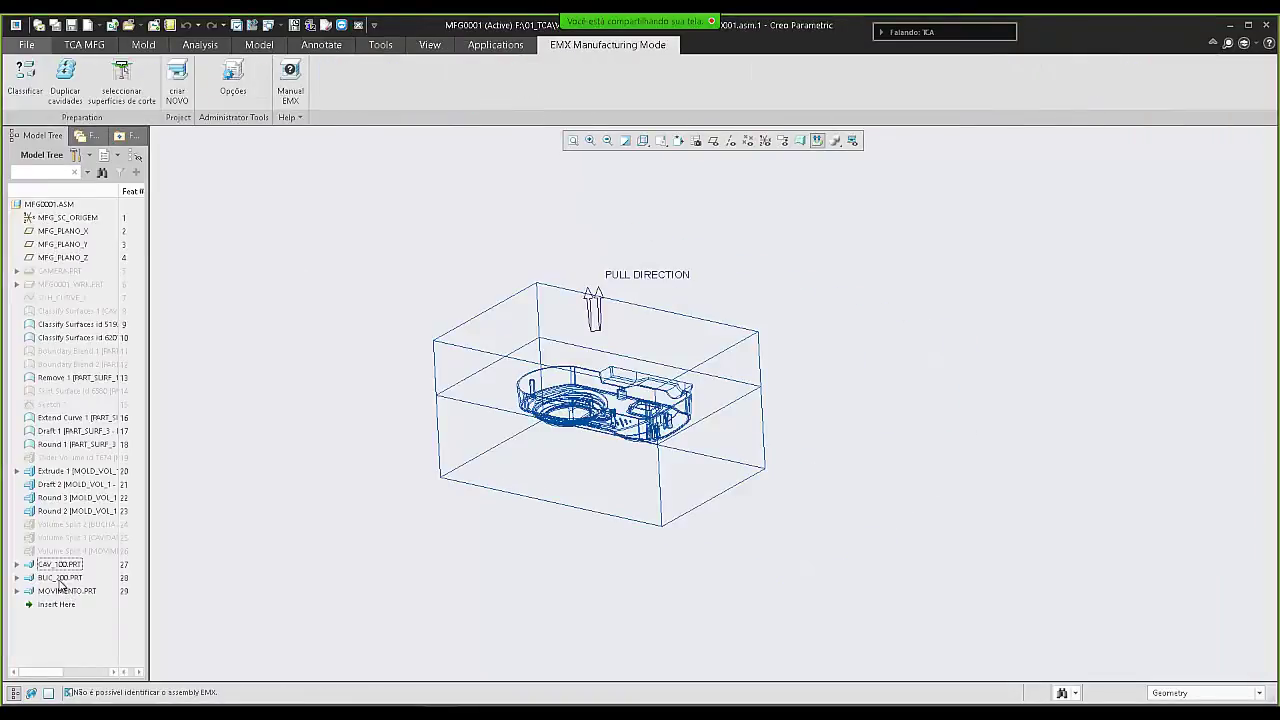
# - Open CAMERA.PRT in its own window, examine its parameters including BUW_REFMODEL, and return to the mold assembly without changes
pyautogui.click(70, 273)
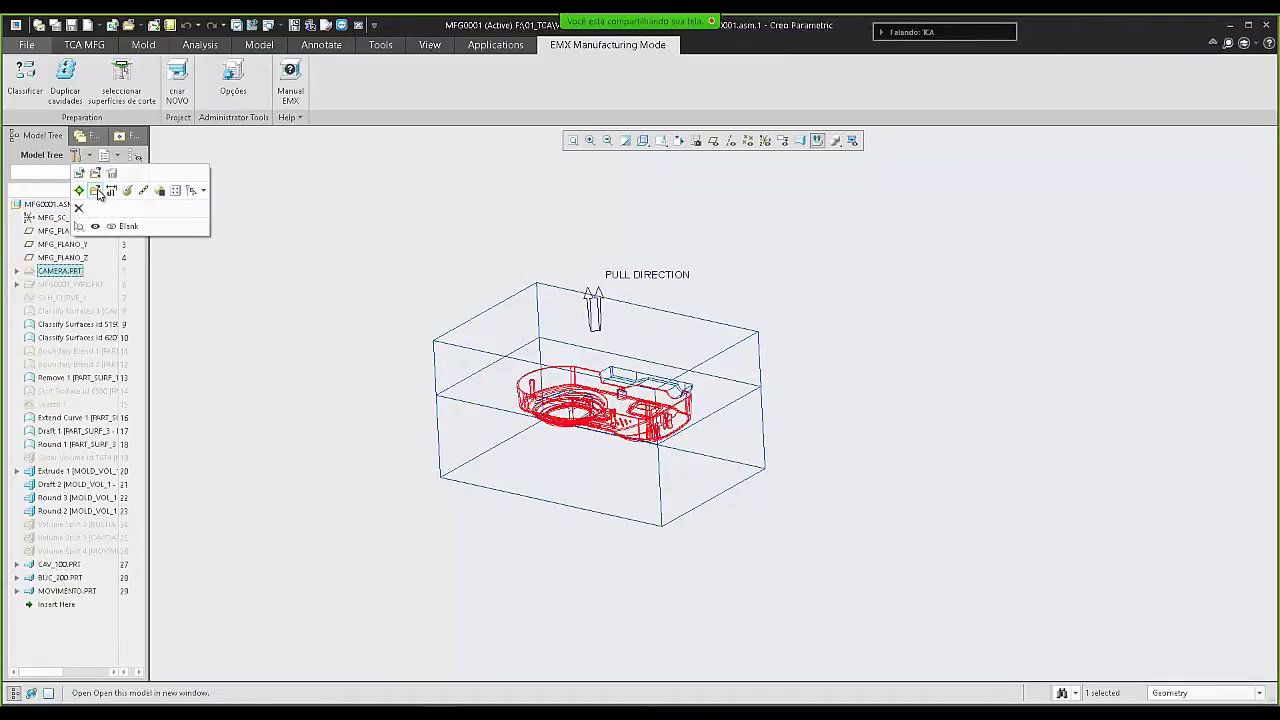
pyautogui.click(96, 191)
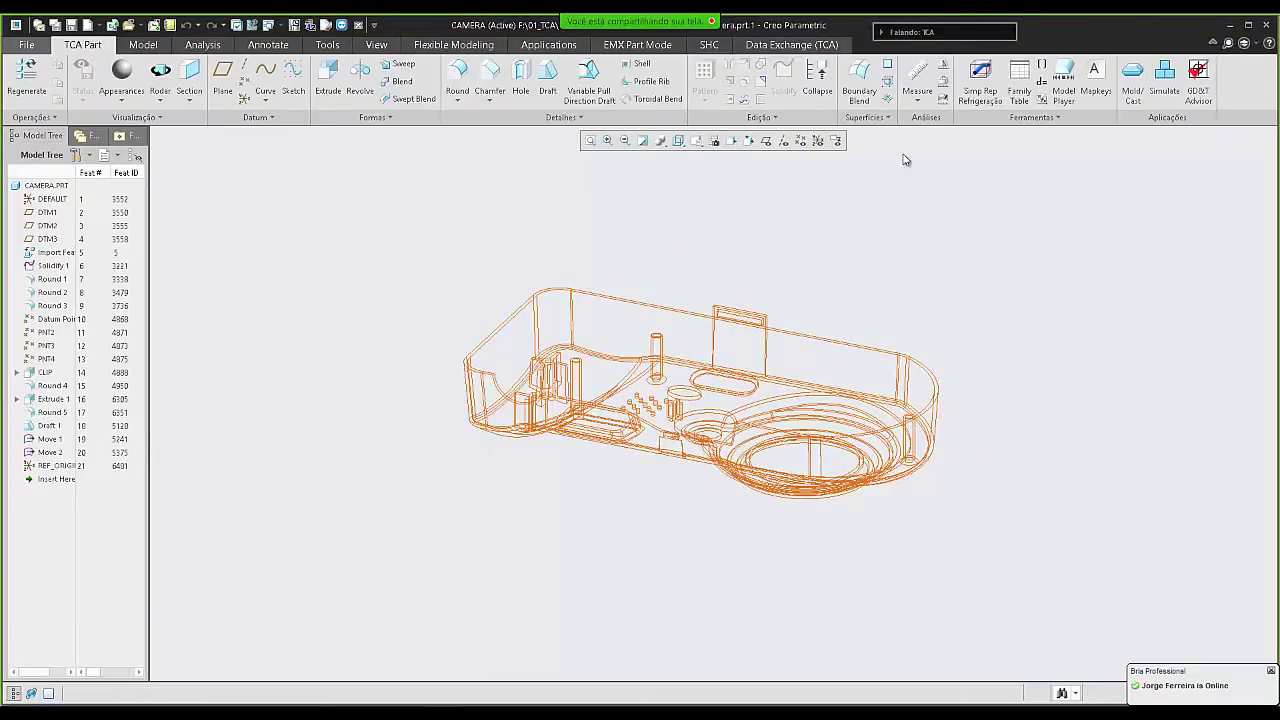
pyautogui.click(1041, 64)
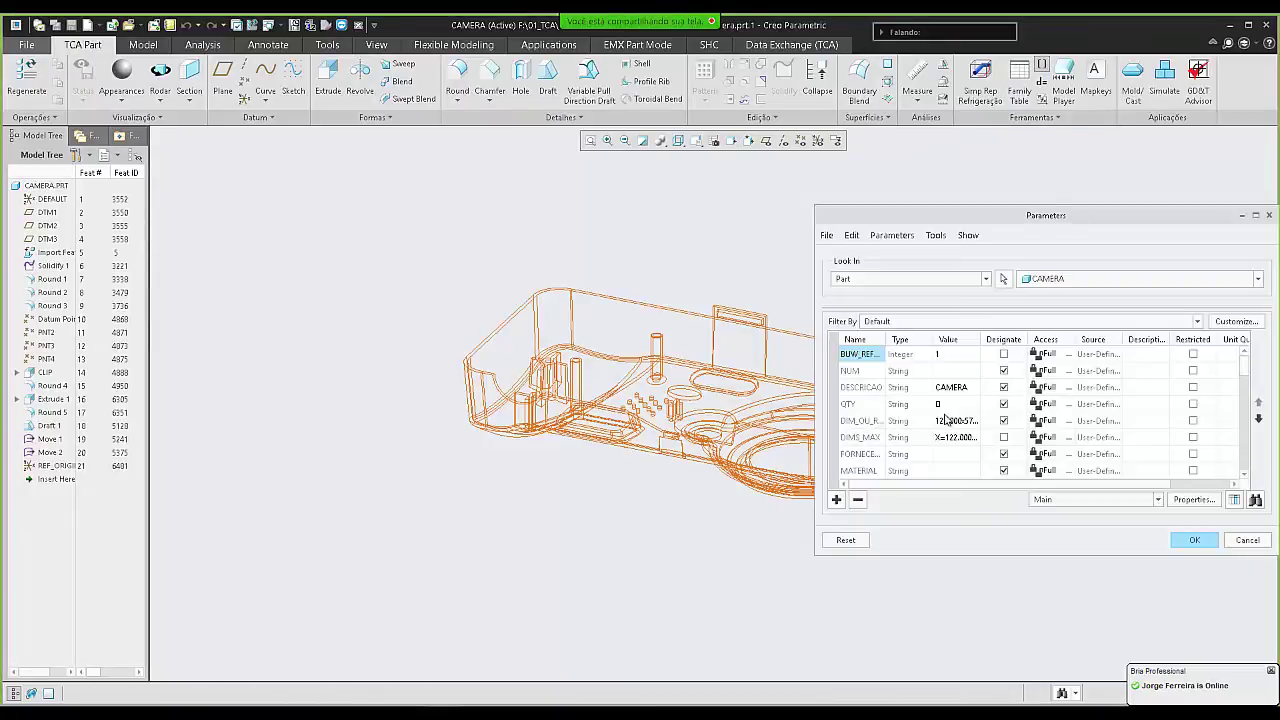
pyautogui.scroll(-5, 946, 420)
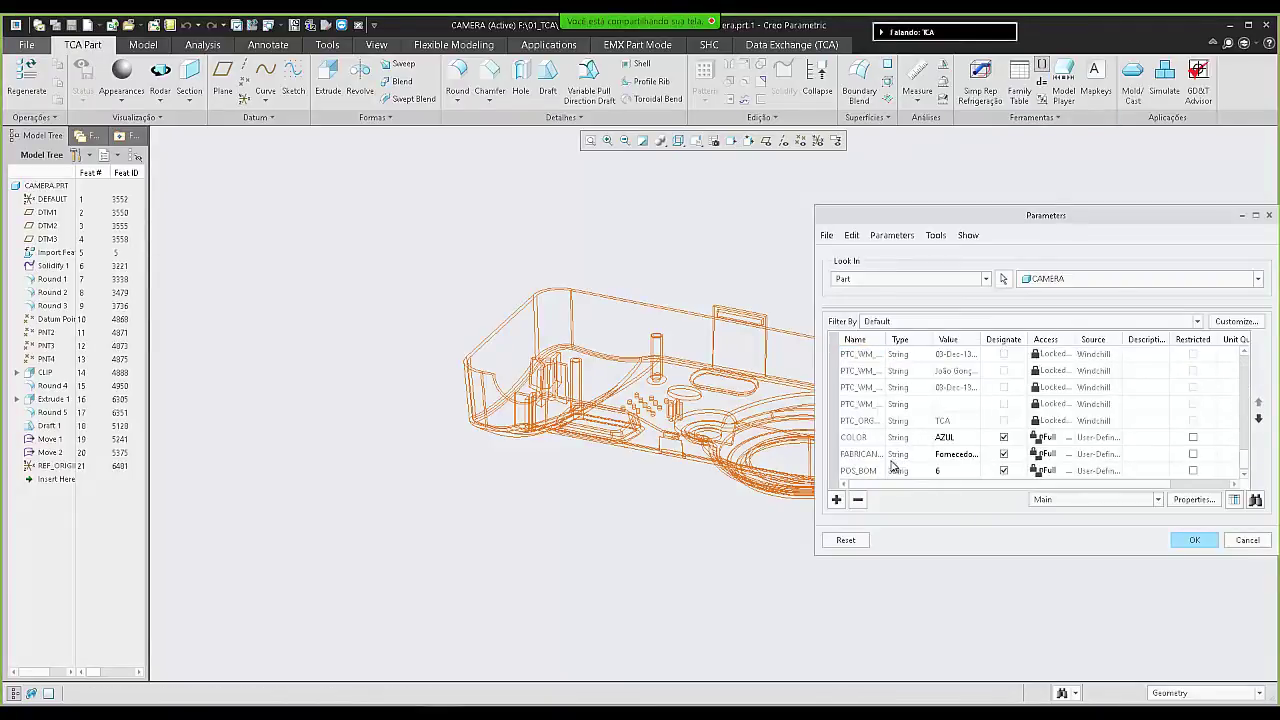
pyautogui.moveTo(887, 339); pyautogui.dragTo(946, 339)
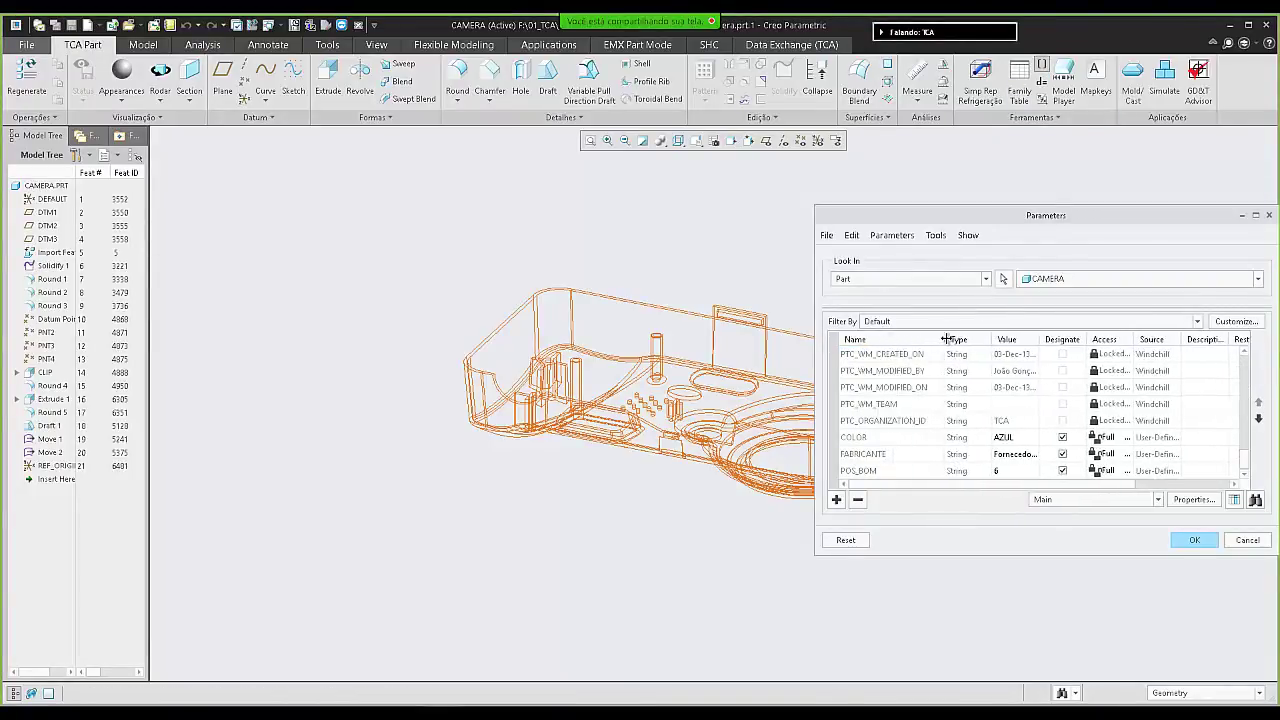
pyautogui.moveTo(1246, 460); pyautogui.dragTo(1237, 370)
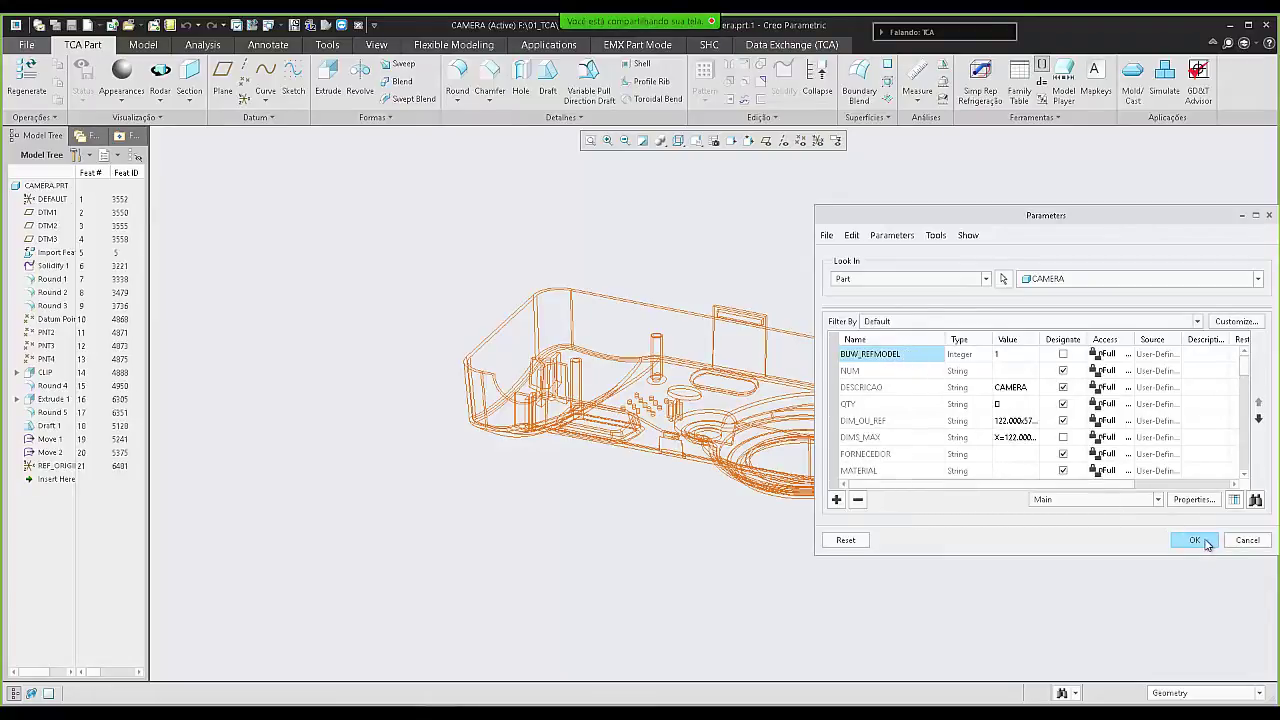
pyautogui.click(1238, 542)
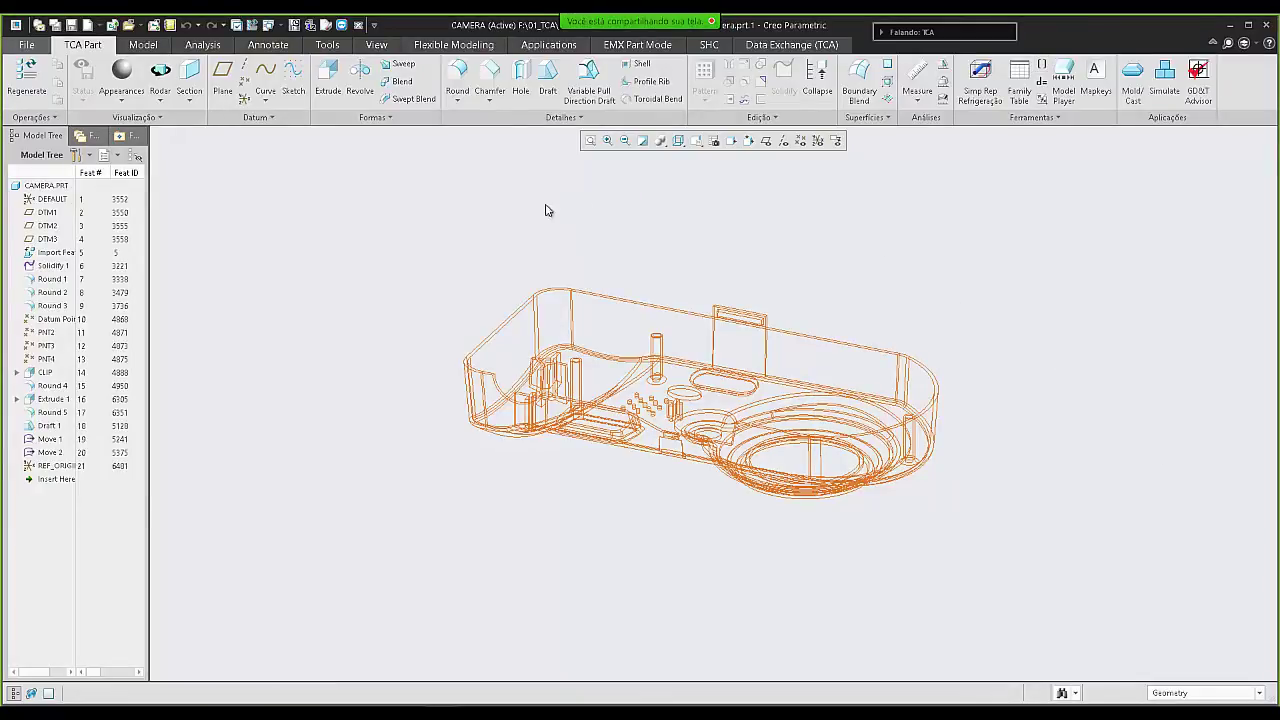
pyautogui.click(359, 30)
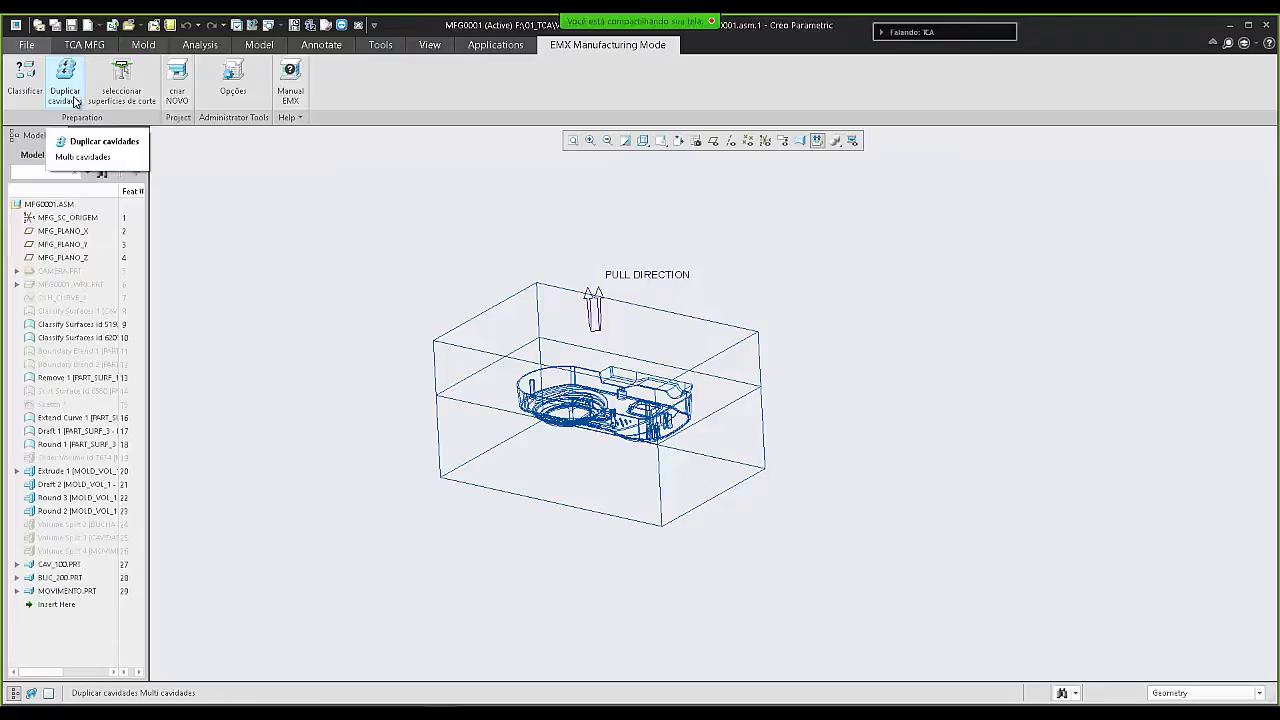
# - Start the Duplicar cavidades command and review its quantity, filter and mirrored copies options
pyautogui.click(65, 85)
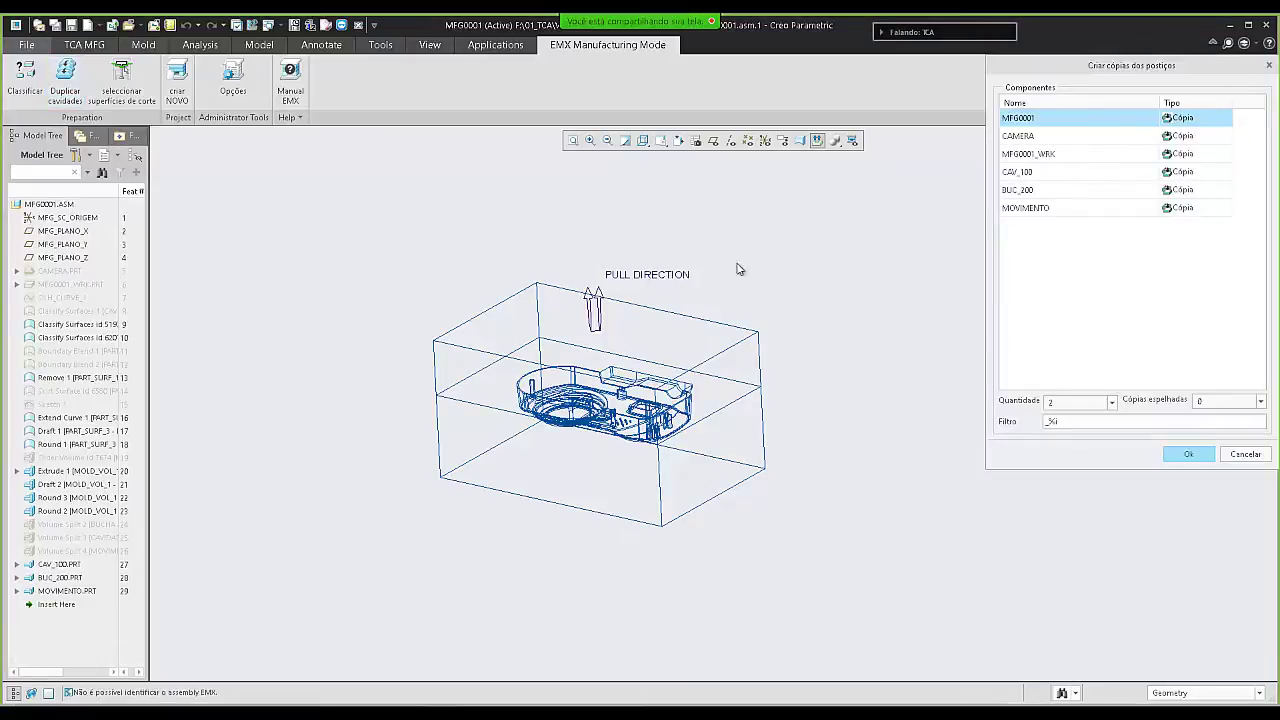
pyautogui.moveTo(986, 272); pyautogui.dragTo(951, 271)
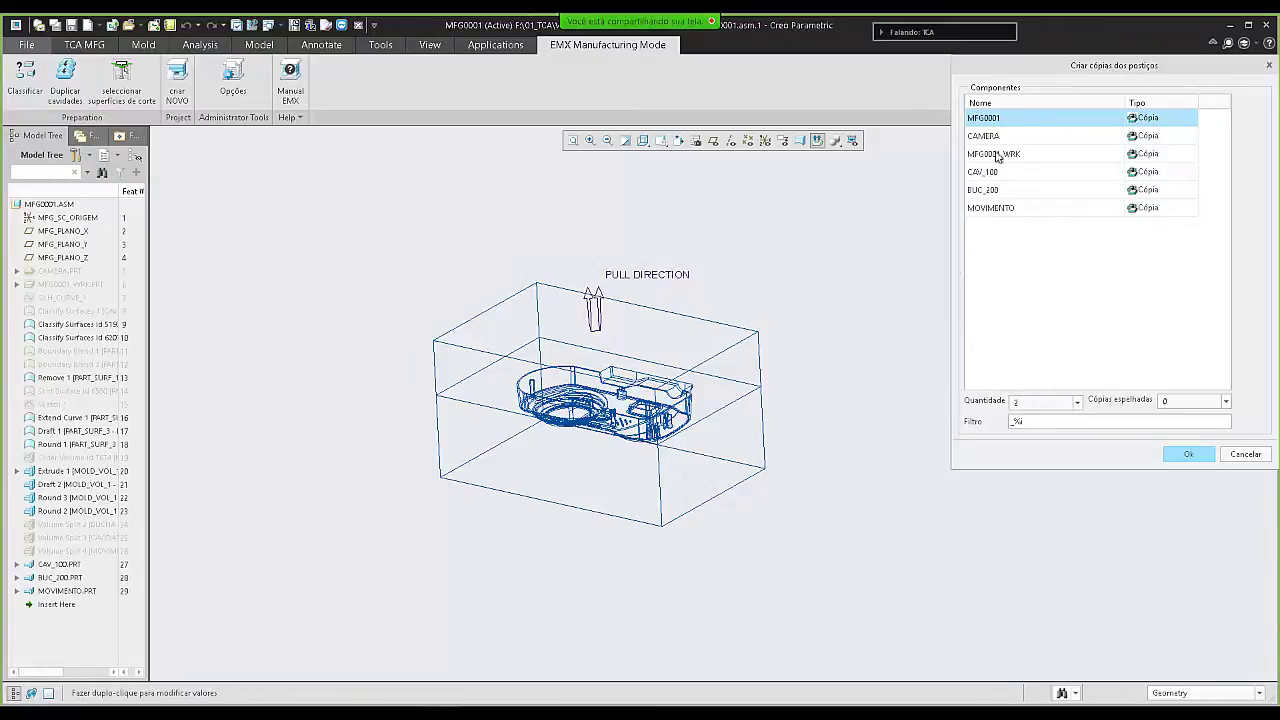
pyautogui.moveTo(1029, 71); pyautogui.dragTo(1009, 91)
pyautogui.moveTo(974, 121); pyautogui.dragTo(975, 122)
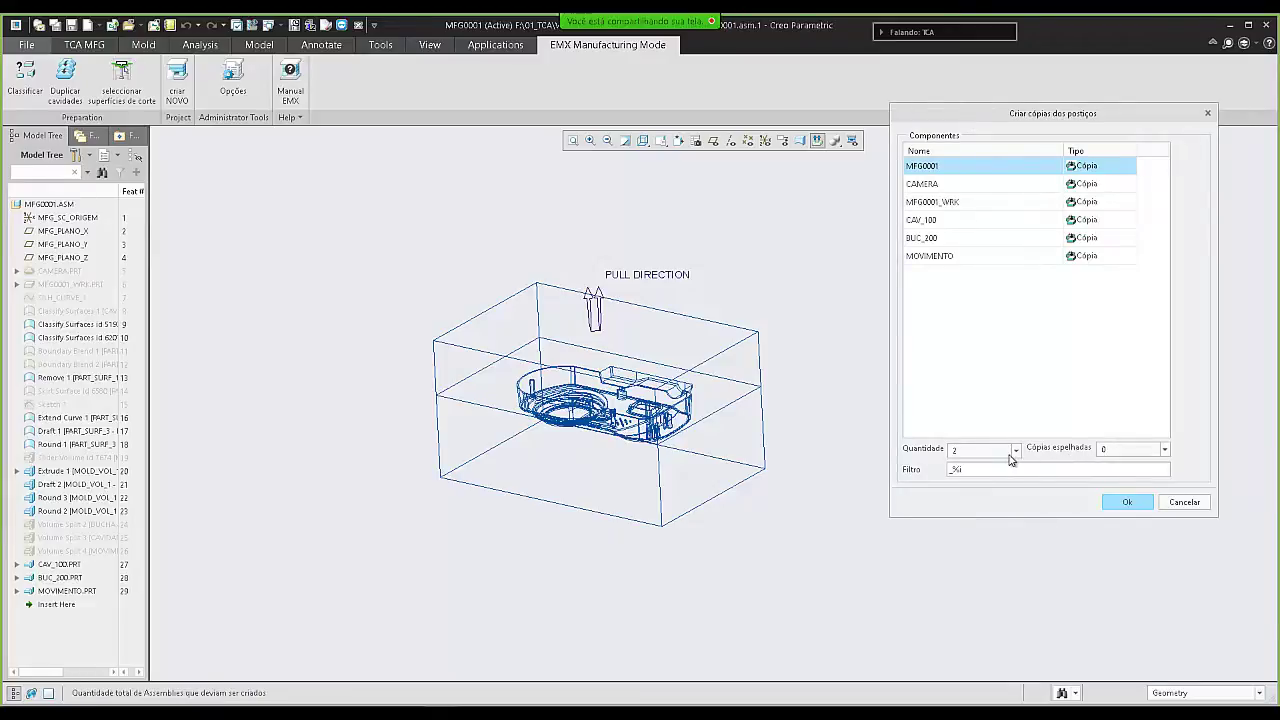
pyautogui.moveTo(963, 470); pyautogui.dragTo(945, 470)
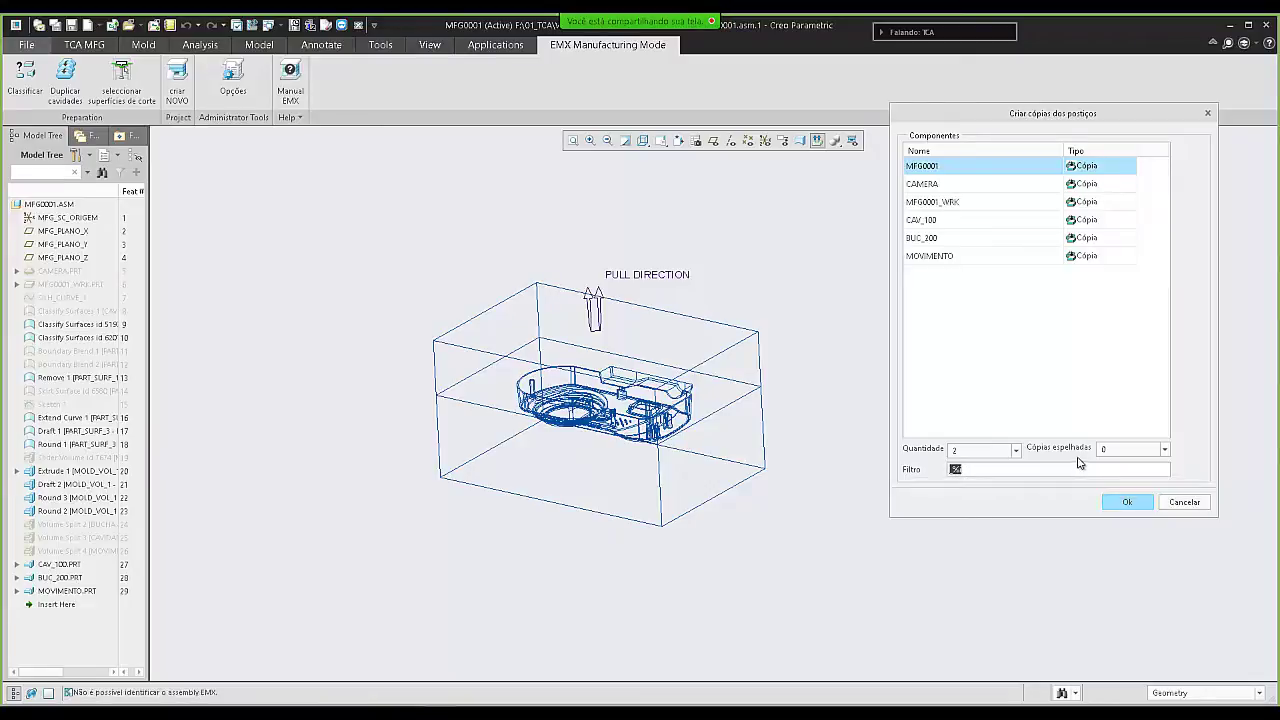
pyautogui.click(1163, 451)
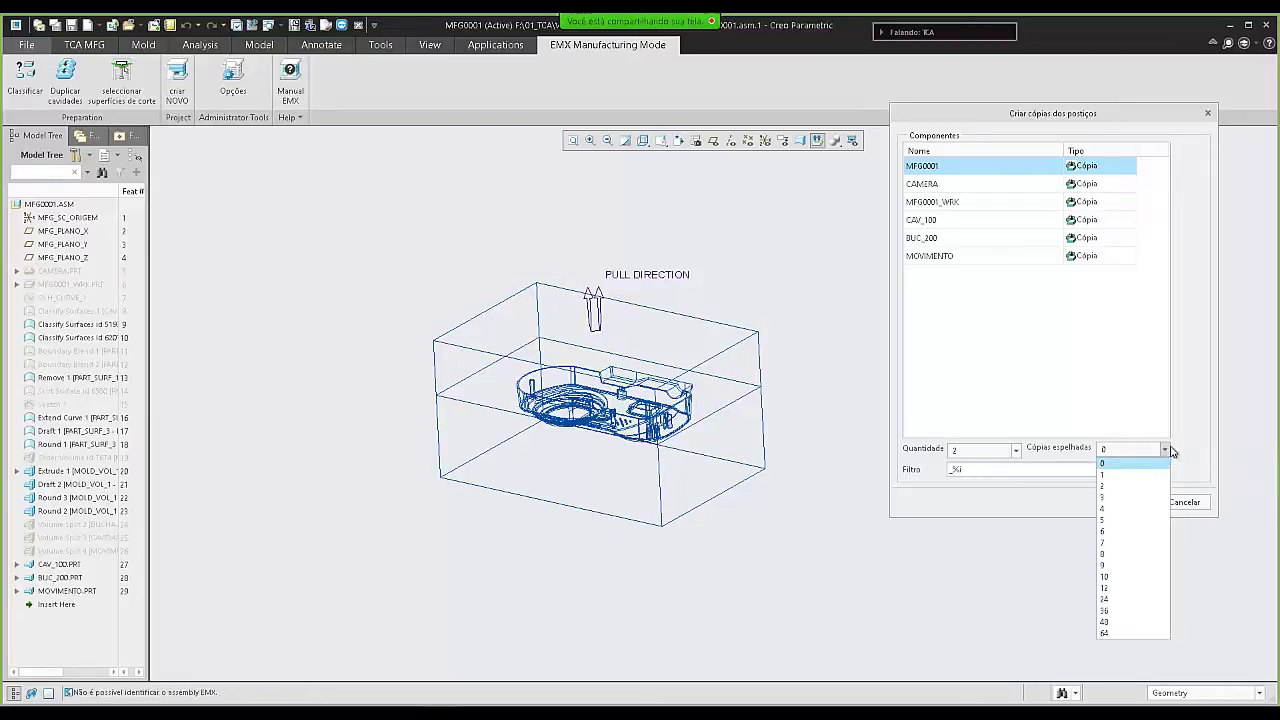
pyautogui.click(1176, 450)
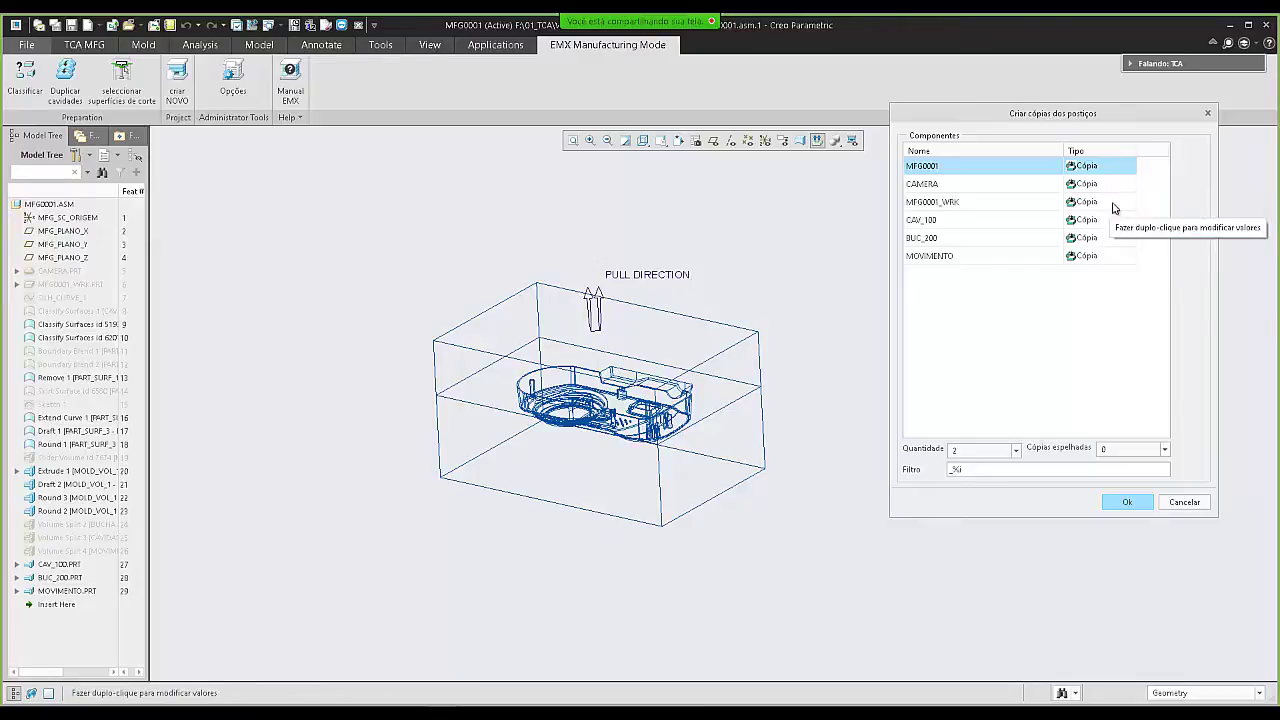
# - Set the copy type of CAMERA, MFG0001_WRK and CAV_100 to Manter
pyautogui.click(1124, 188)
pyautogui.doubleClick(1127, 190)
pyautogui.click(1130, 184)
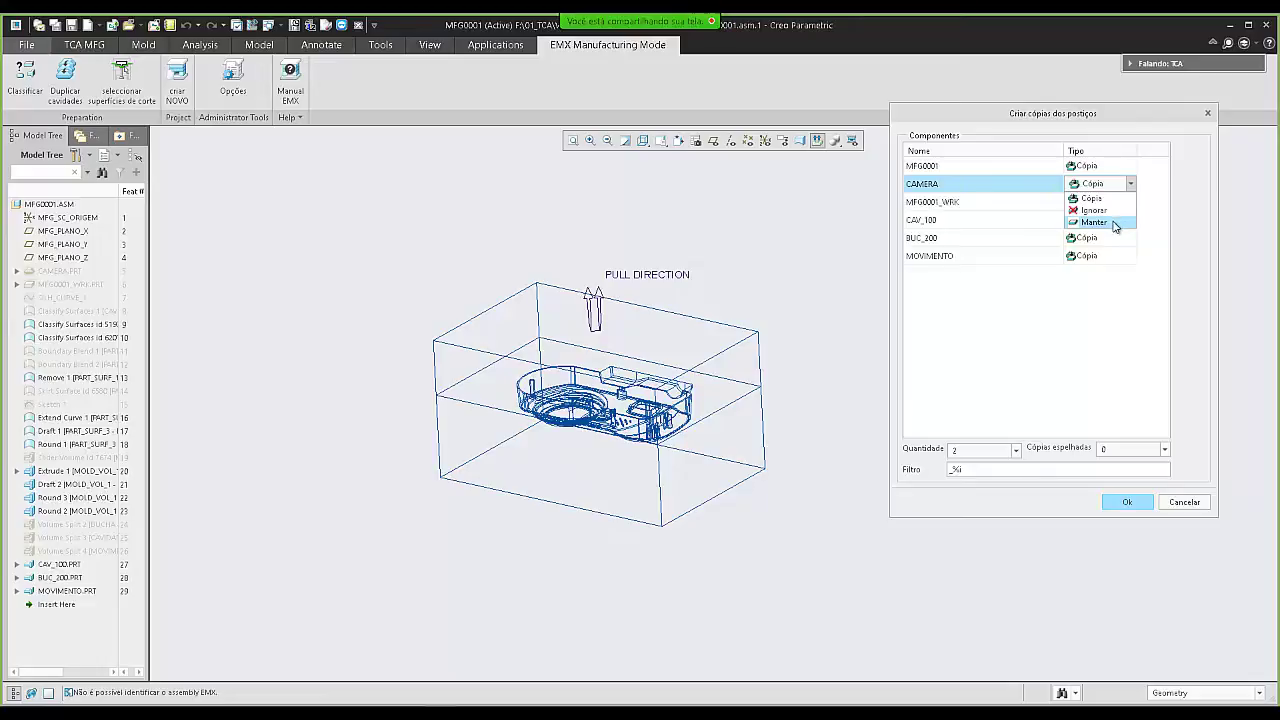
pyautogui.click(1095, 222)
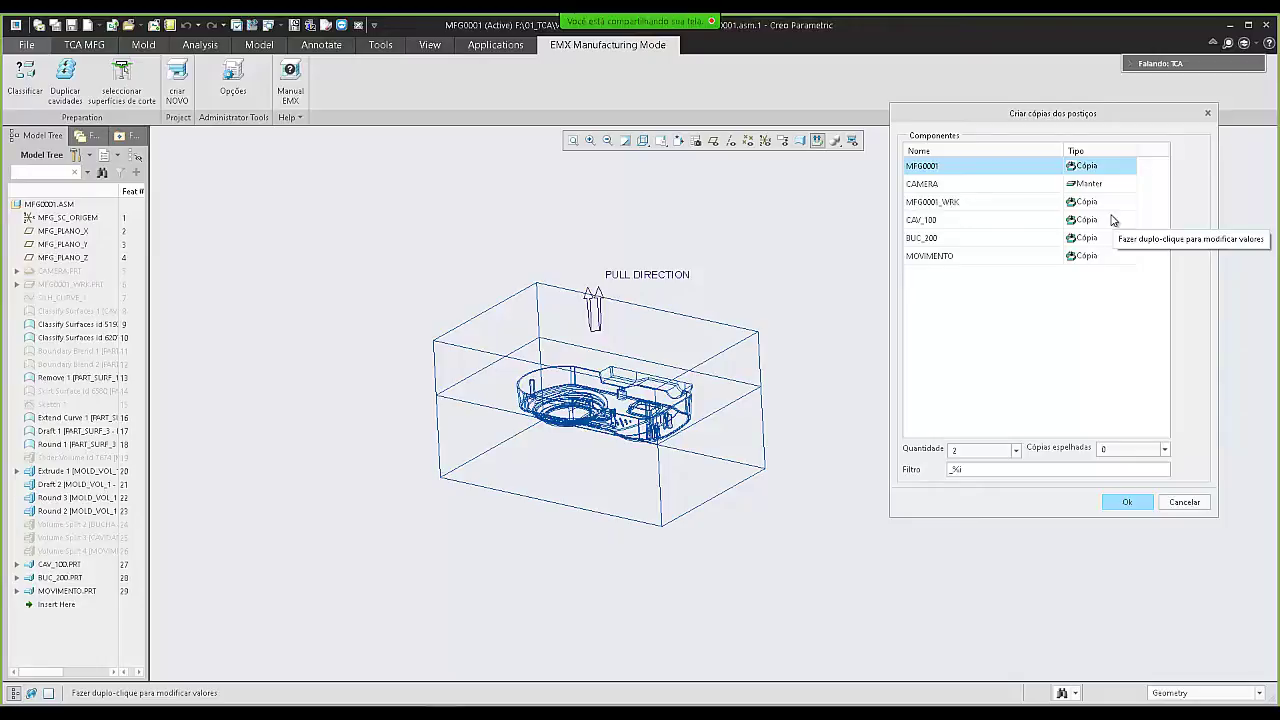
pyautogui.click(1128, 206)
pyautogui.click(1128, 206)
pyautogui.click(1126, 220)
pyautogui.click(1129, 224)
pyautogui.click(1129, 224)
# - Set BUC_200 and MOVIMENTO to Manter and create the two copies of the MFG0001 assembly
pyautogui.click(1129, 244)
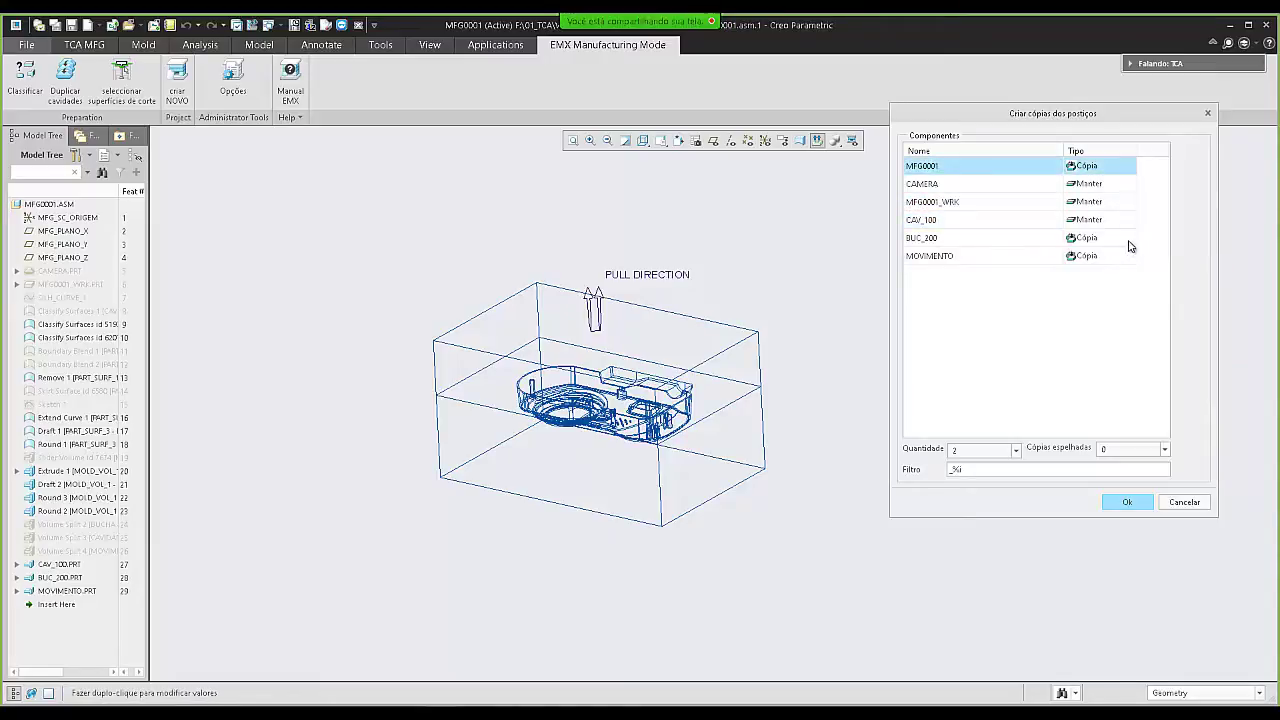
pyautogui.click(1129, 244)
pyautogui.click(1128, 240)
pyautogui.click(1125, 264)
pyautogui.click(1129, 263)
pyautogui.click(1129, 258)
pyautogui.click(1116, 297)
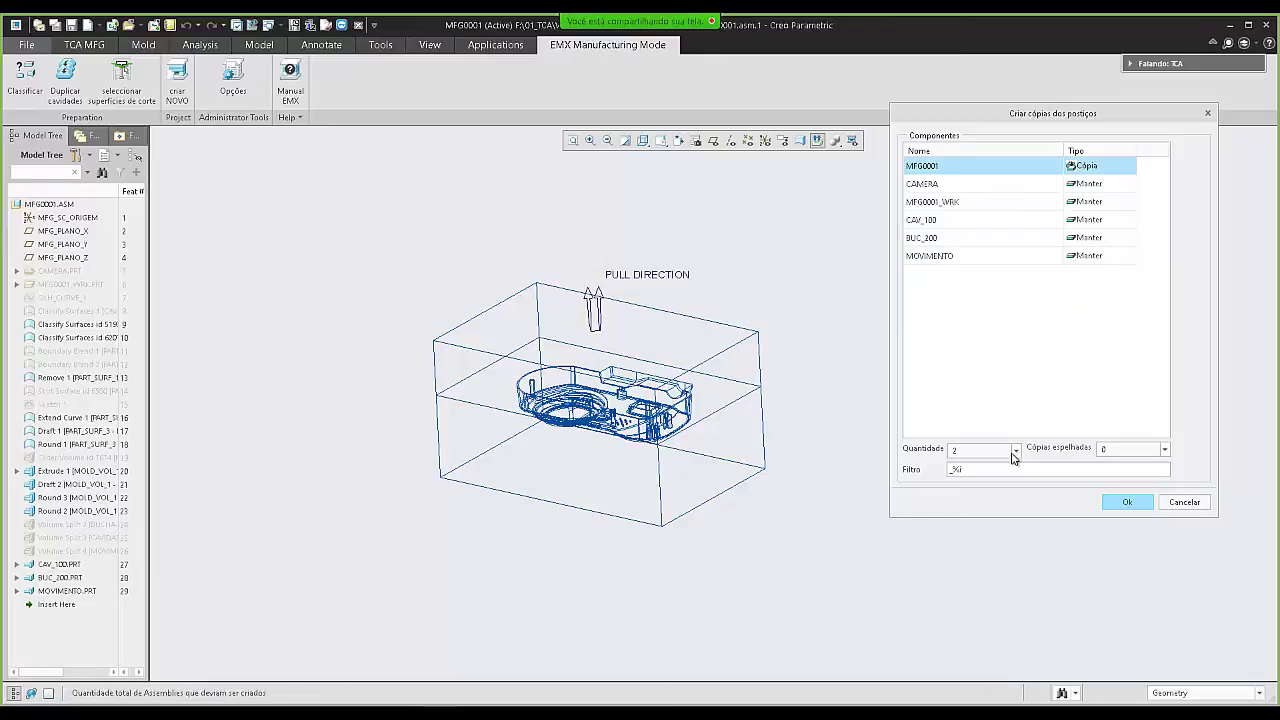
pyautogui.click(1114, 502)
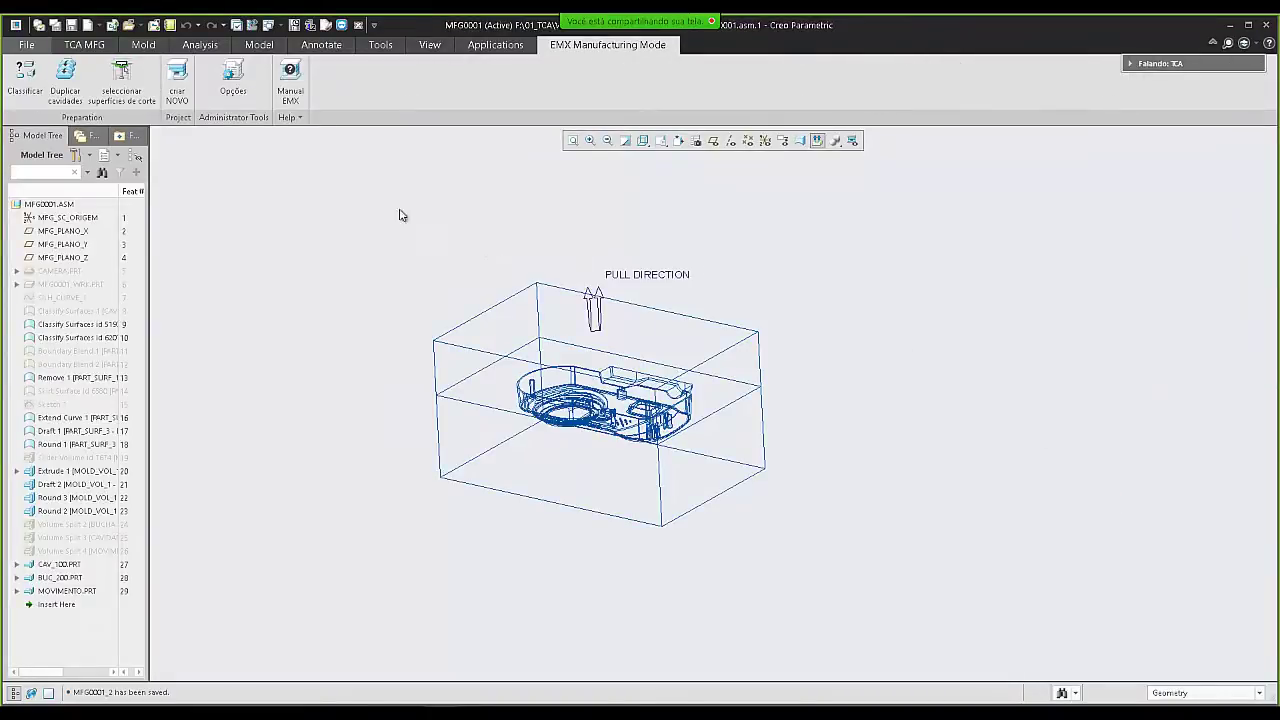
# - Open the copied assembly mfg0001_1.asm and look through the features of CAMERA.PRT and MFG0001_WRK.PRT
pyautogui.click(140, 26)
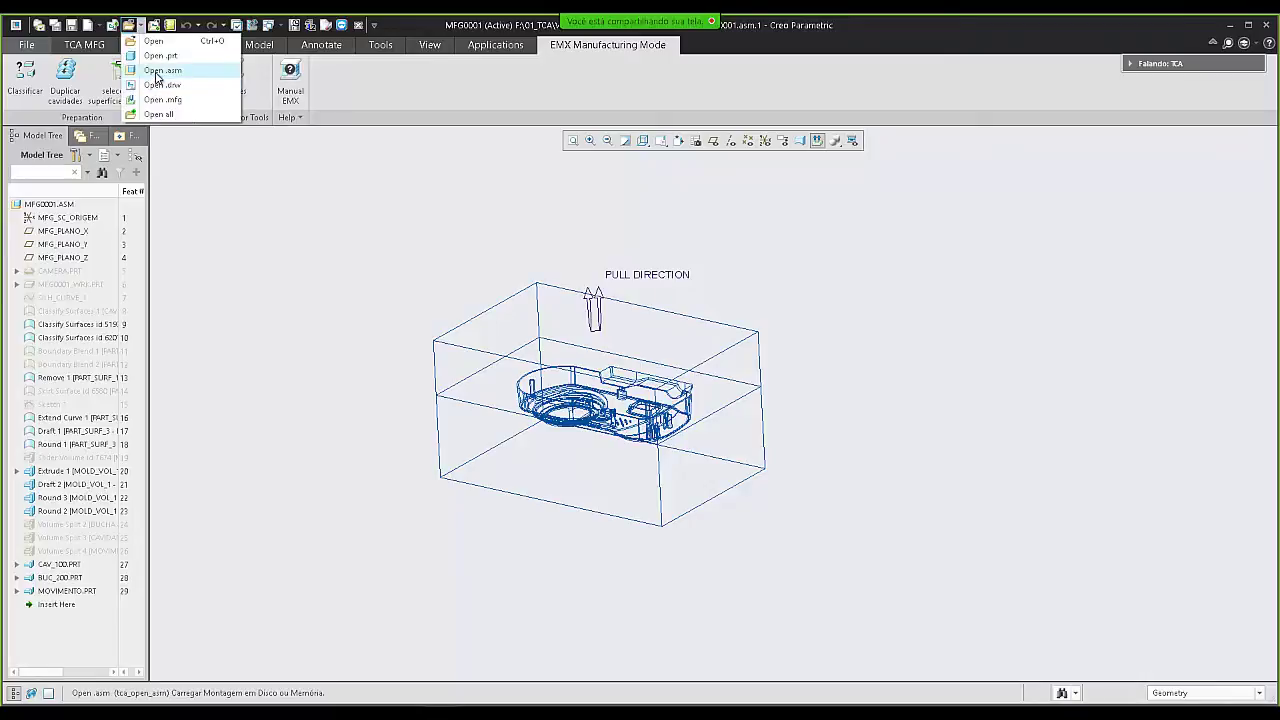
pyautogui.click(157, 71)
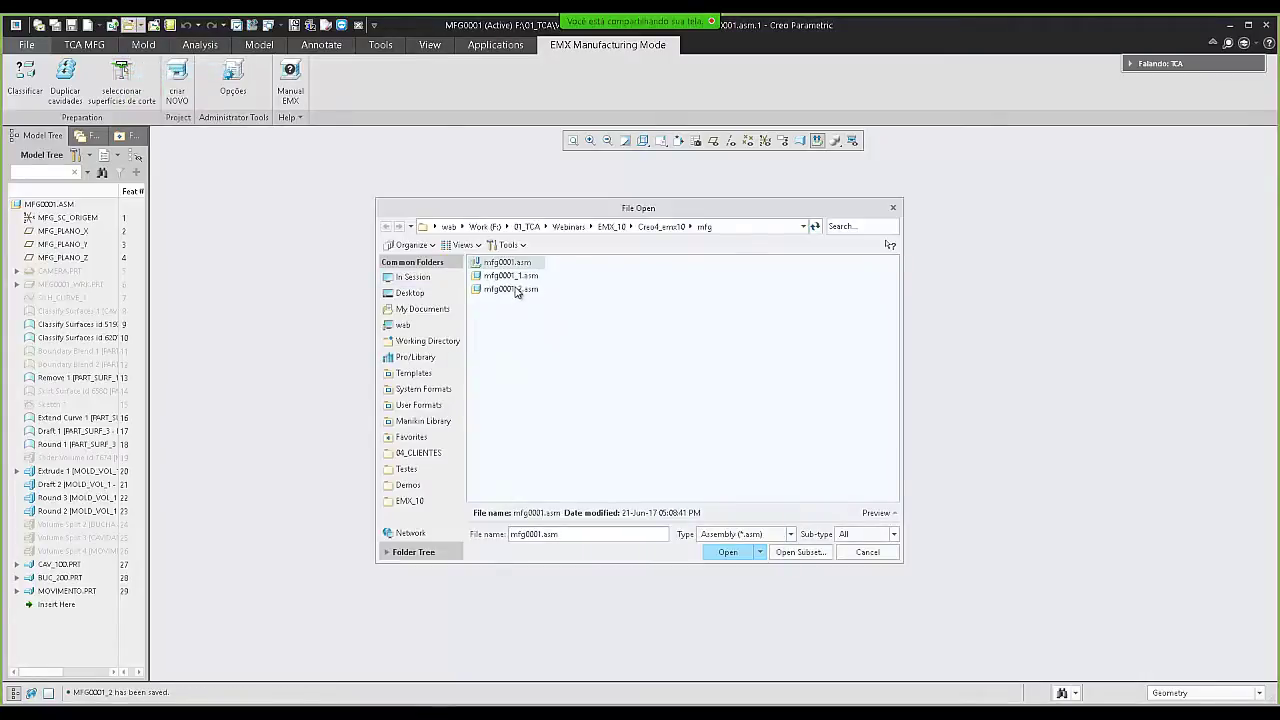
pyautogui.click(510, 279)
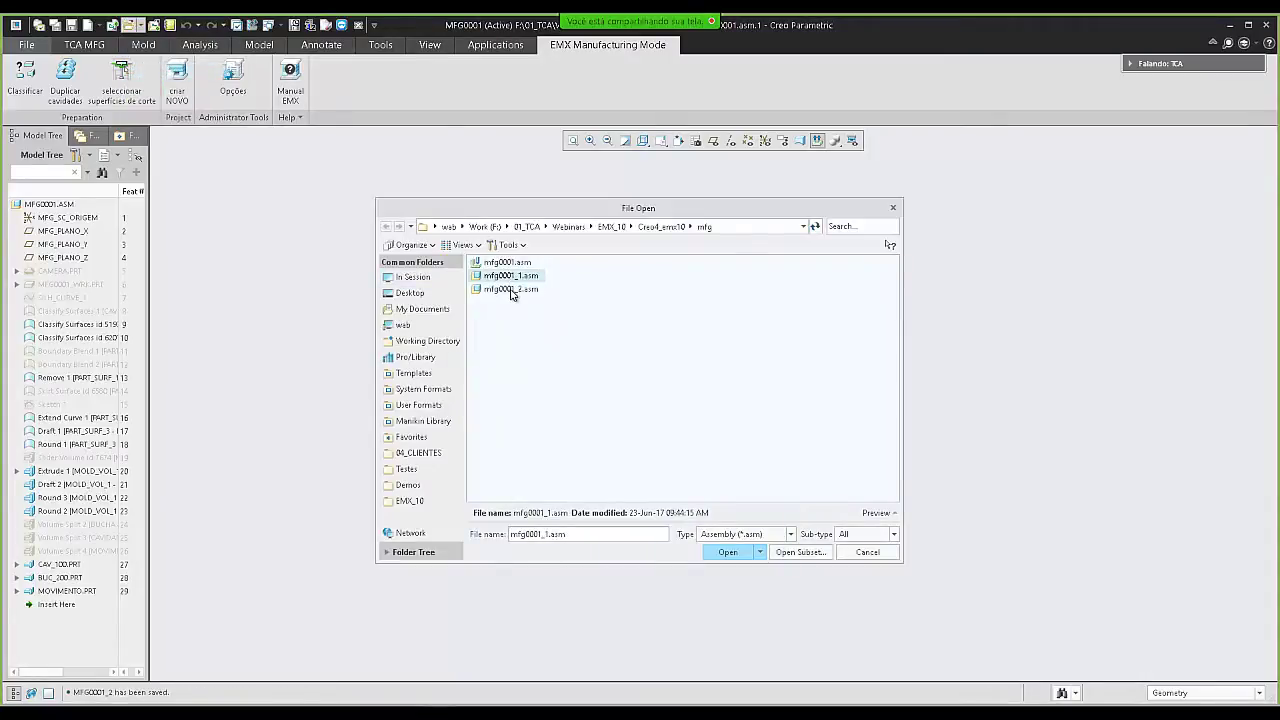
pyautogui.click(511, 290)
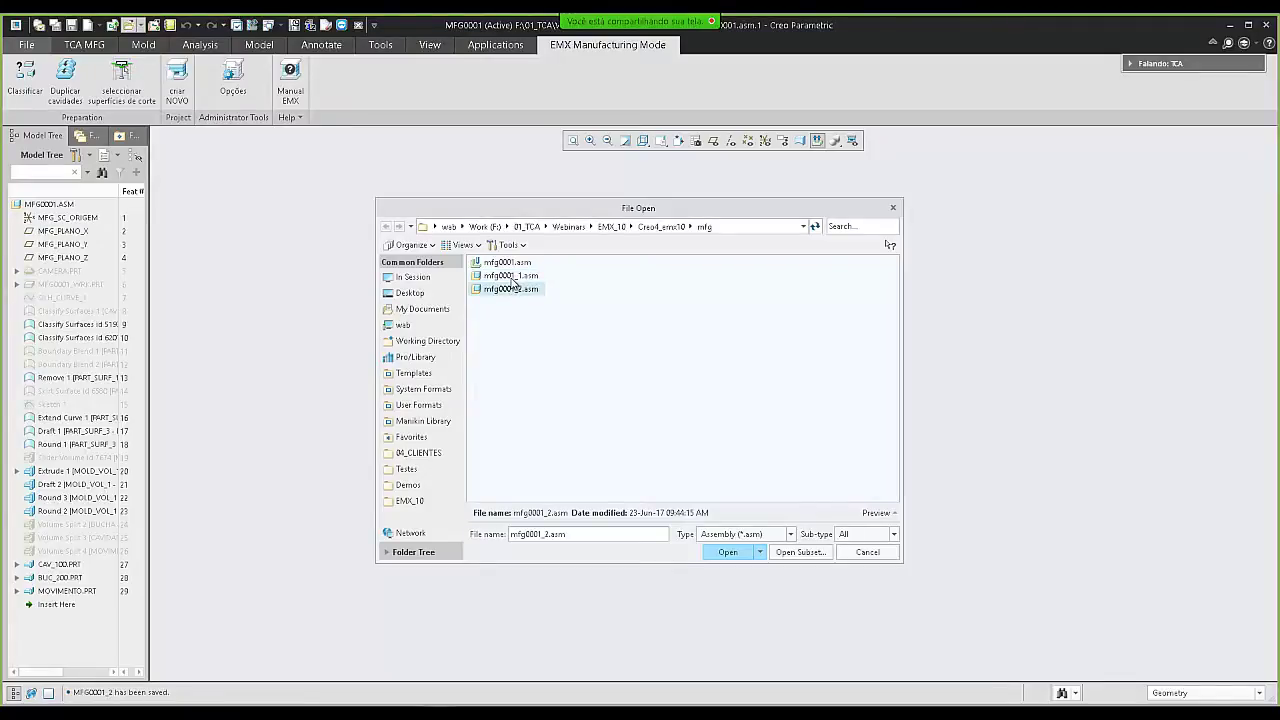
pyautogui.click(728, 552)
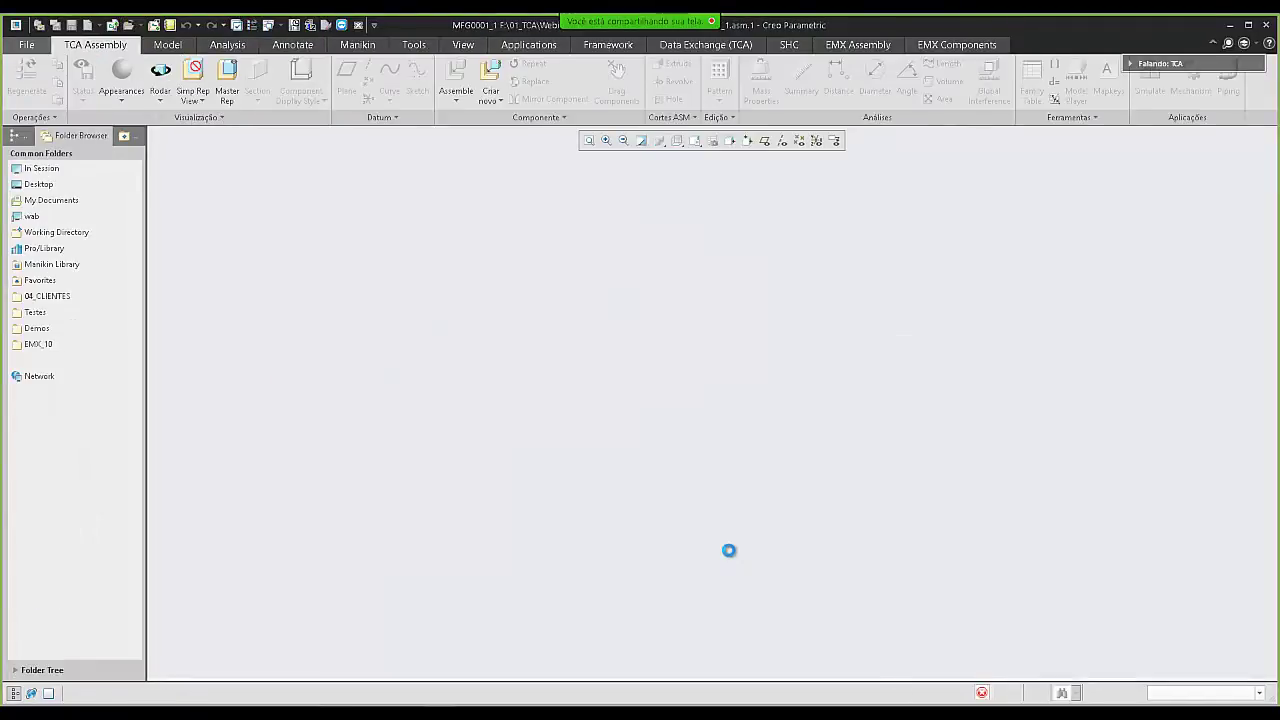
pyautogui.moveTo(714, 532); pyautogui.dragTo(514, 298, button='middle')
pyautogui.moveTo(76, 176); pyautogui.dragTo(119, 177)
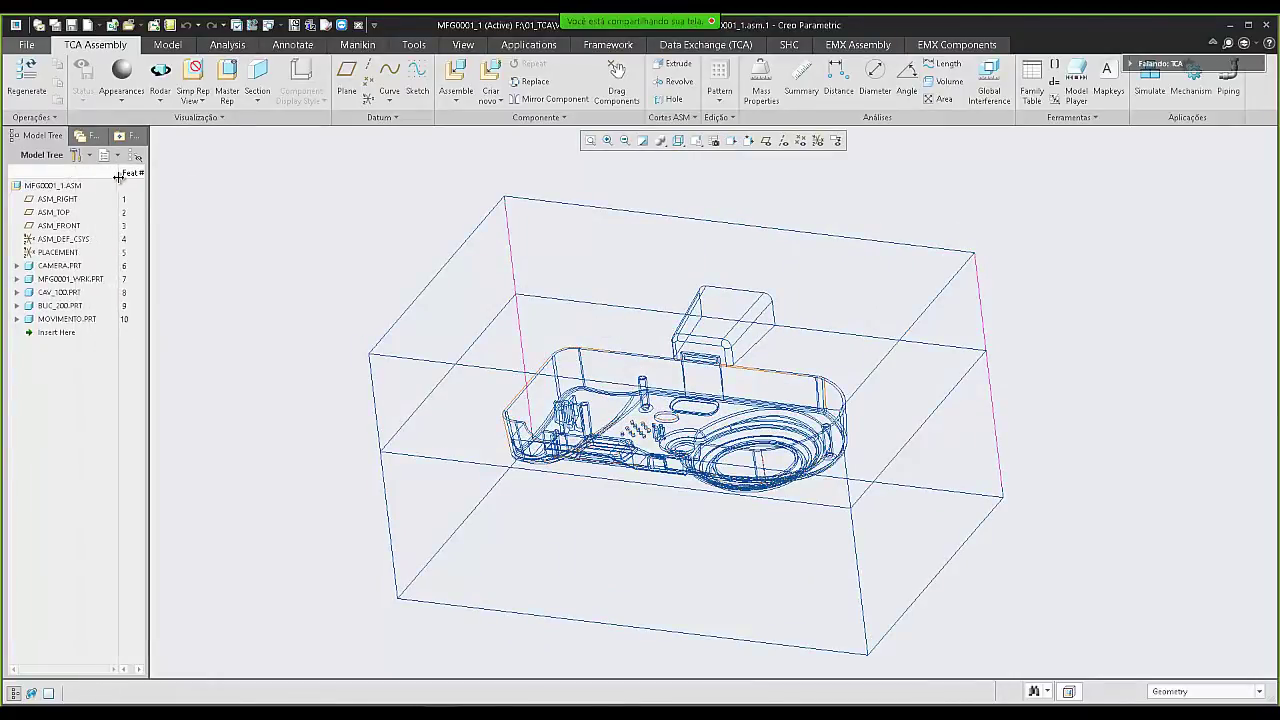
pyautogui.click(16, 266)
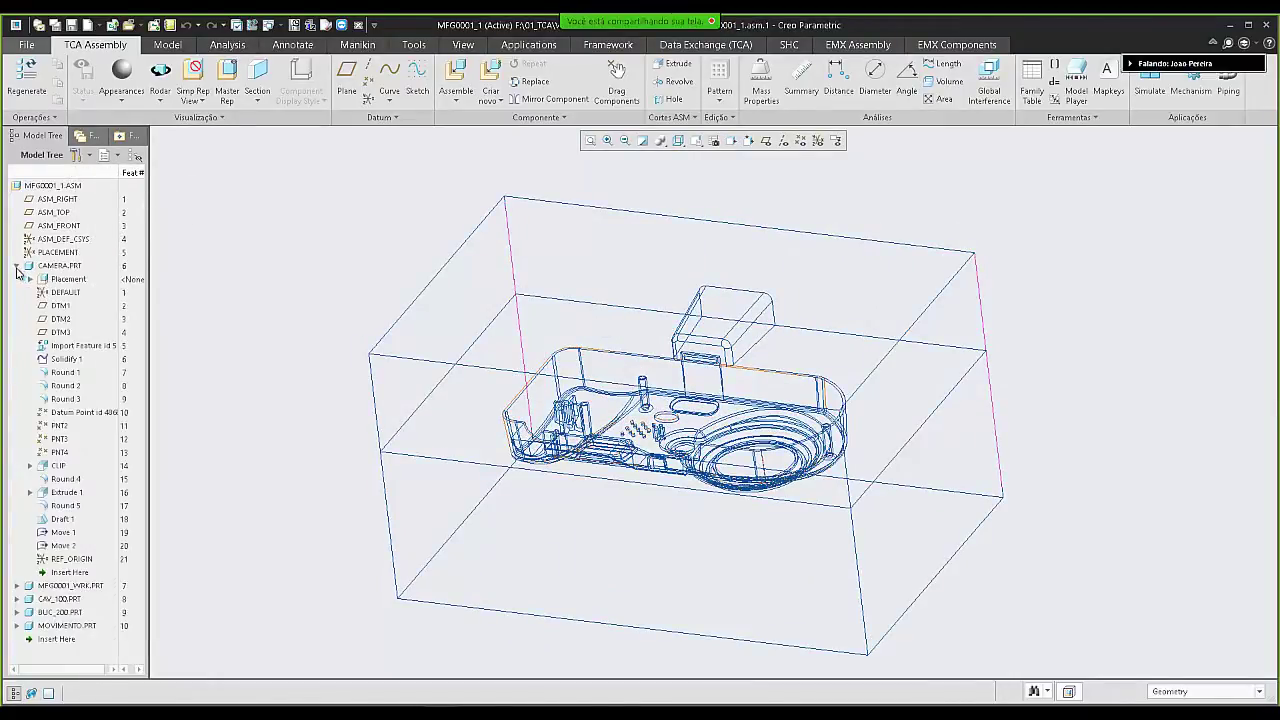
pyautogui.click(16, 266)
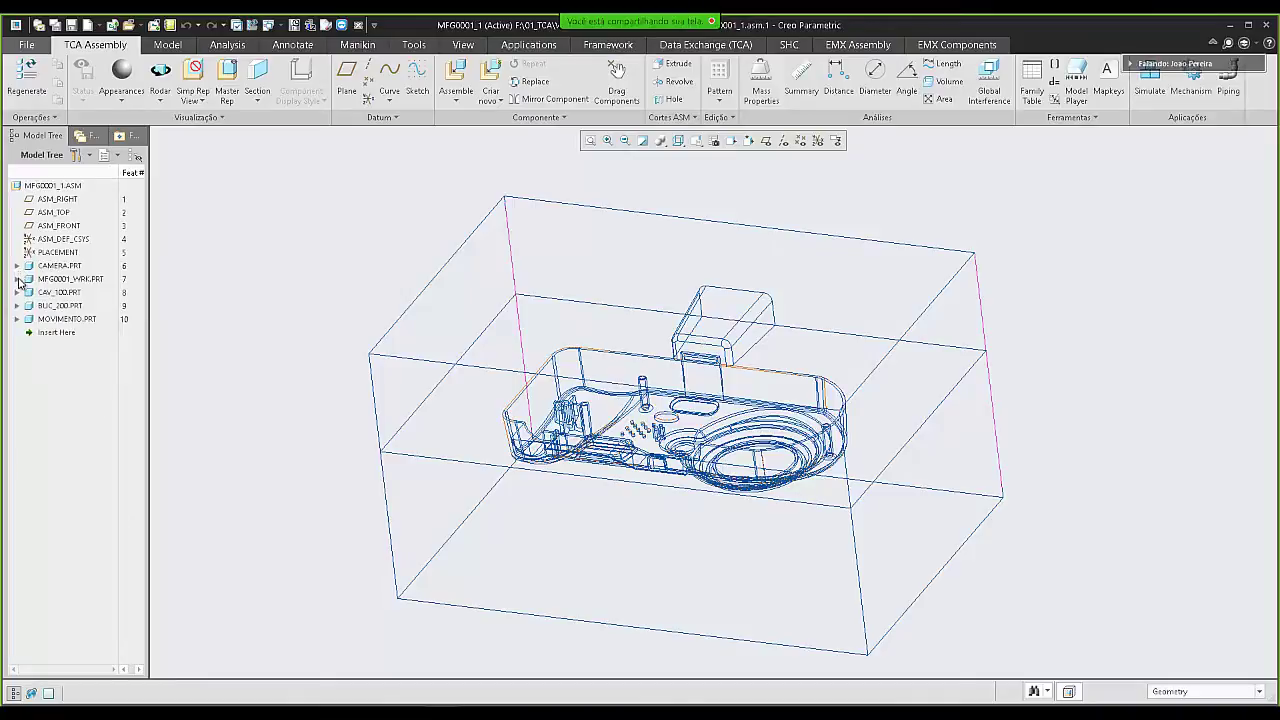
pyautogui.click(16, 279)
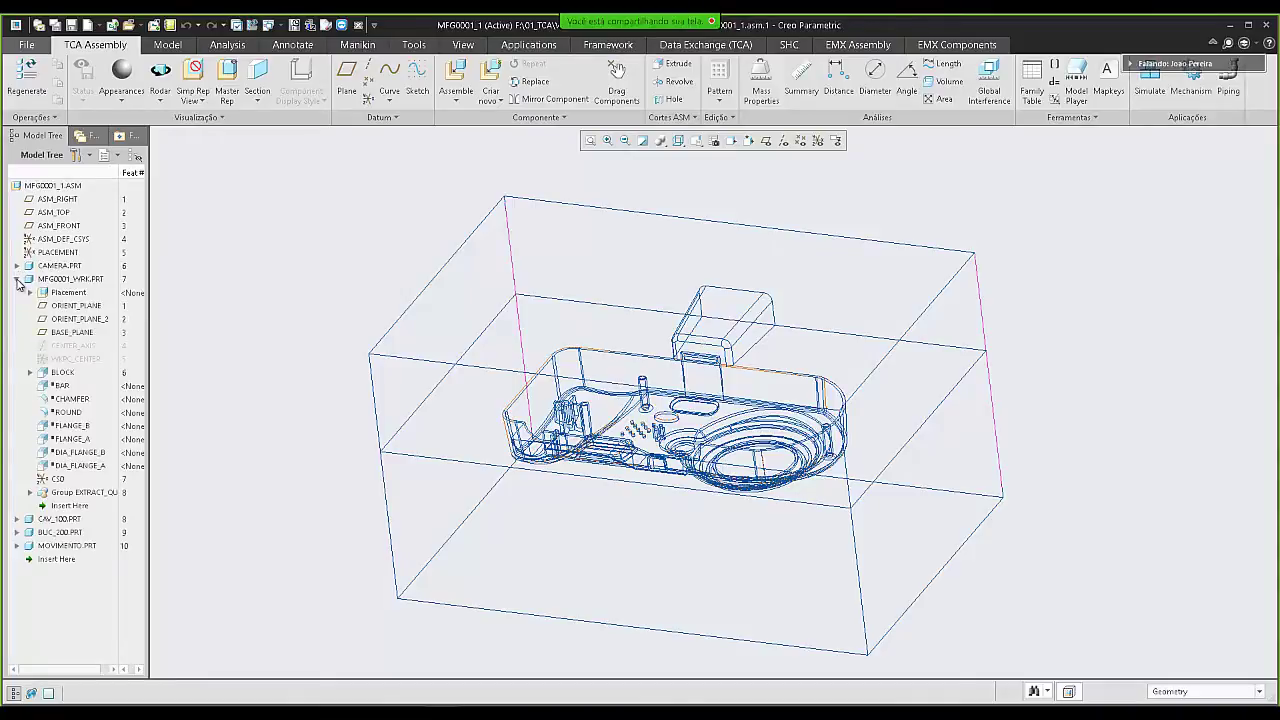
pyautogui.click(16, 280)
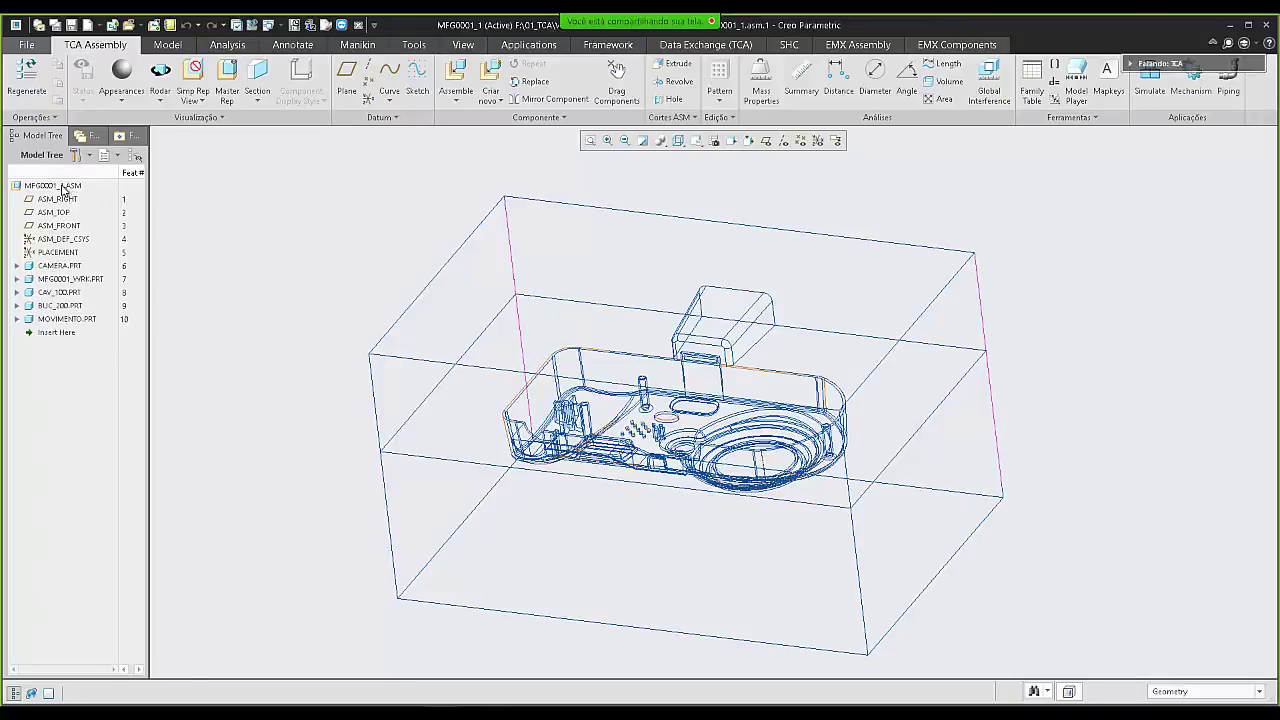
# - Delete CAMERA, MFG0001_WRK, BUC_200 and MOVIMENTO from the MFG0001_1 assembly, keeping only CAV_100
pyautogui.click(56, 268)
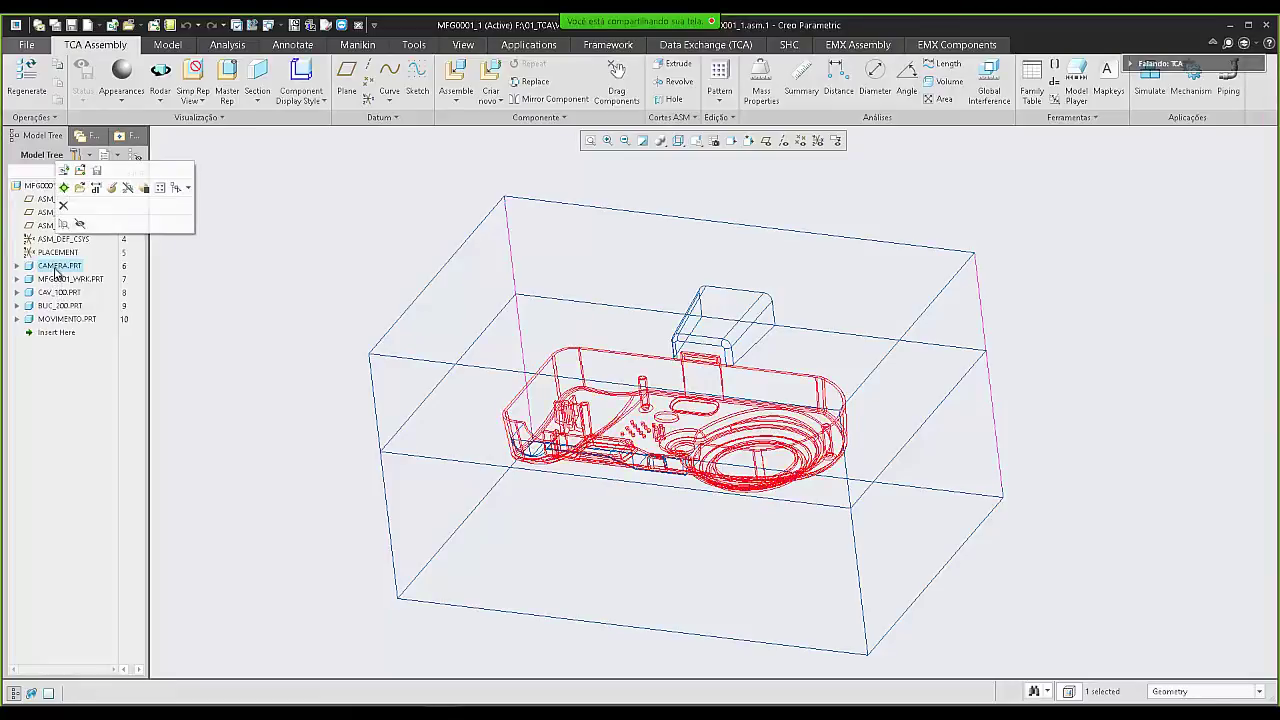
pyautogui.keyDown('ctrl'); pyautogui.click(56, 280); pyautogui.keyUp('ctrl')
pyautogui.keyDown('ctrl'); pyautogui.click(56, 305); pyautogui.keyUp('ctrl')
pyautogui.keyDown('ctrl'); pyautogui.click(56, 319); pyautogui.keyUp('ctrl')
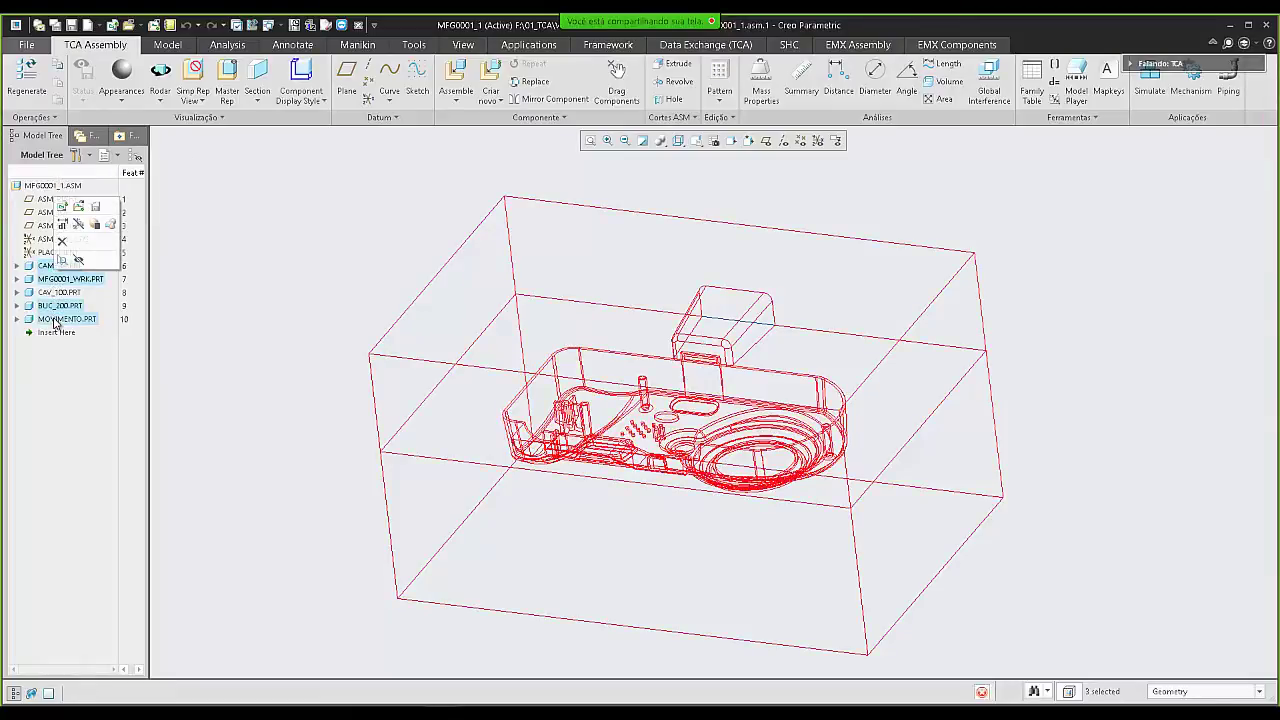
pyautogui.click(62, 256)
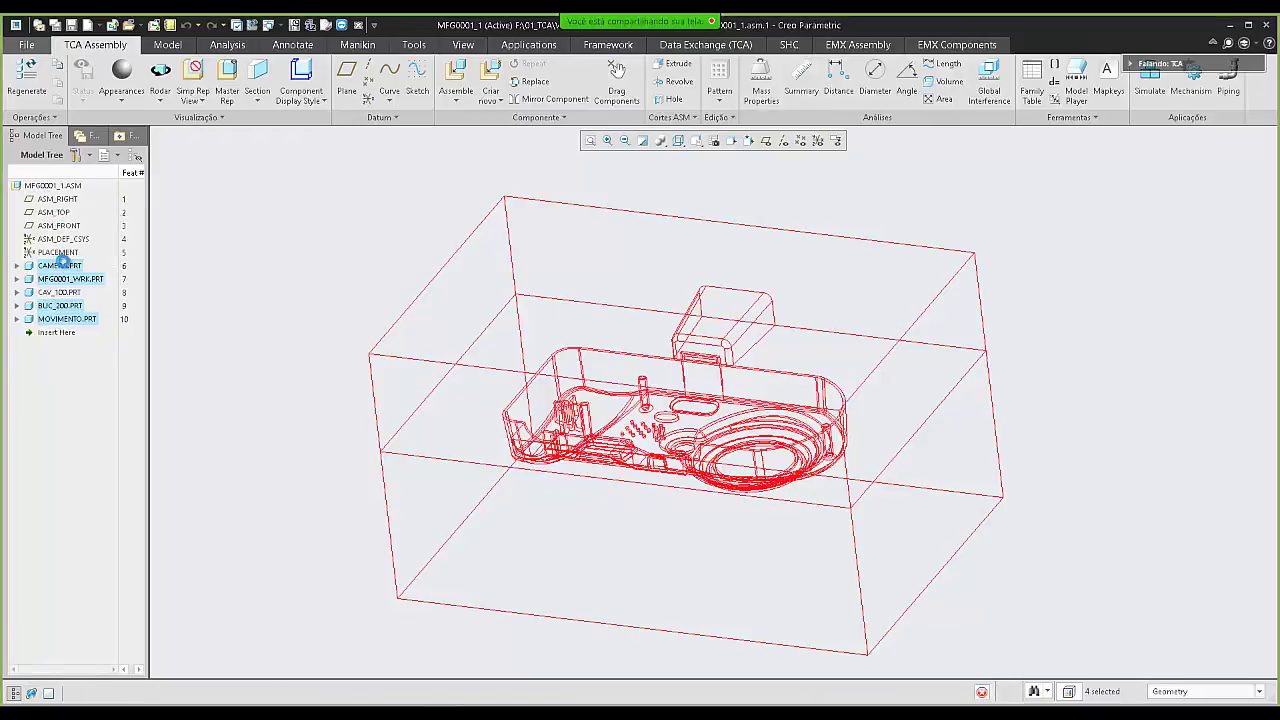
pyautogui.click(603, 384)
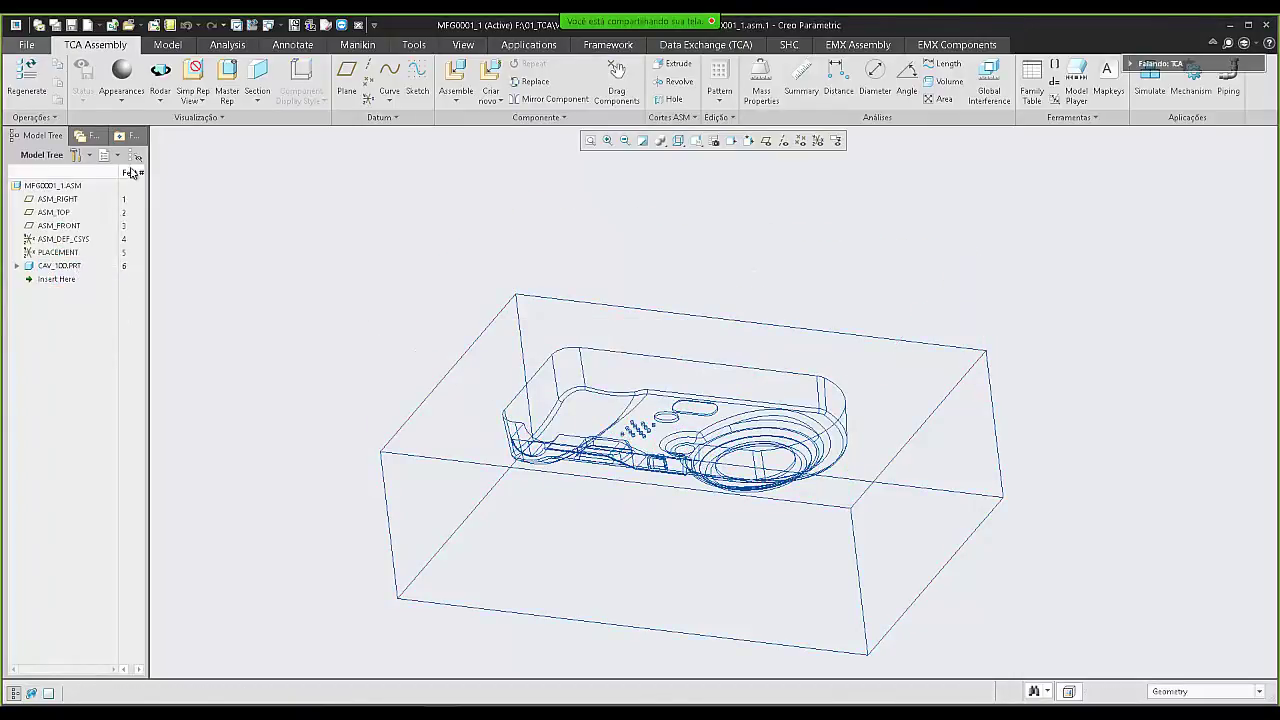
# - Rename the MFG0001_1 assembly as MFG_LFIXO on disk and in session, keeping the name of CAV_100
pyautogui.rightClick(55, 186)
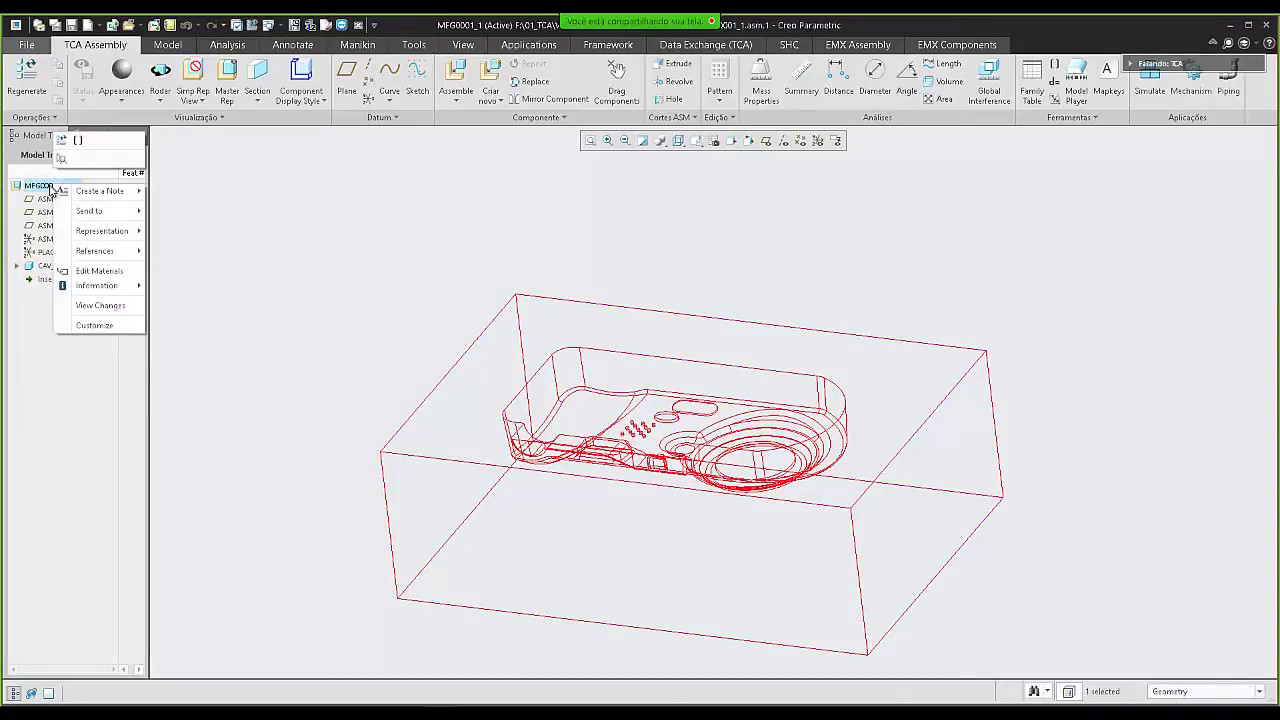
pyautogui.click(176, 165)
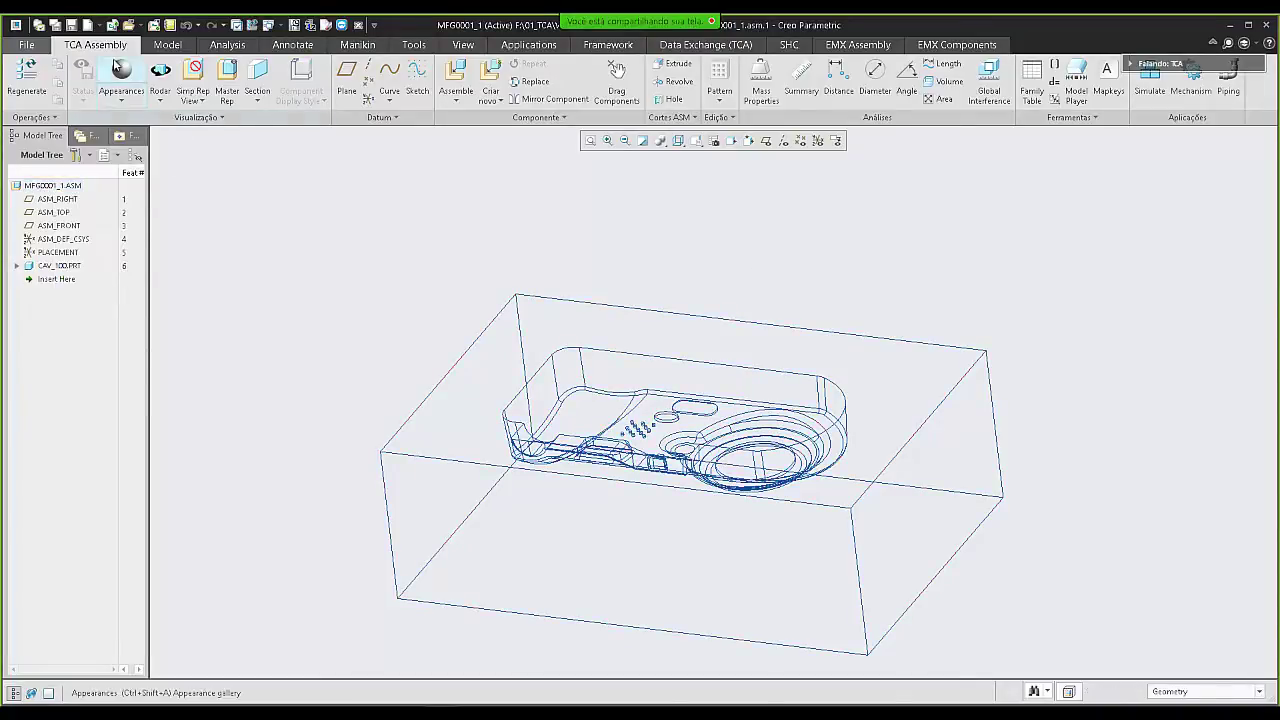
pyautogui.click(55, 25)
pyautogui.moveTo(638, 358); pyautogui.dragTo(586, 356)
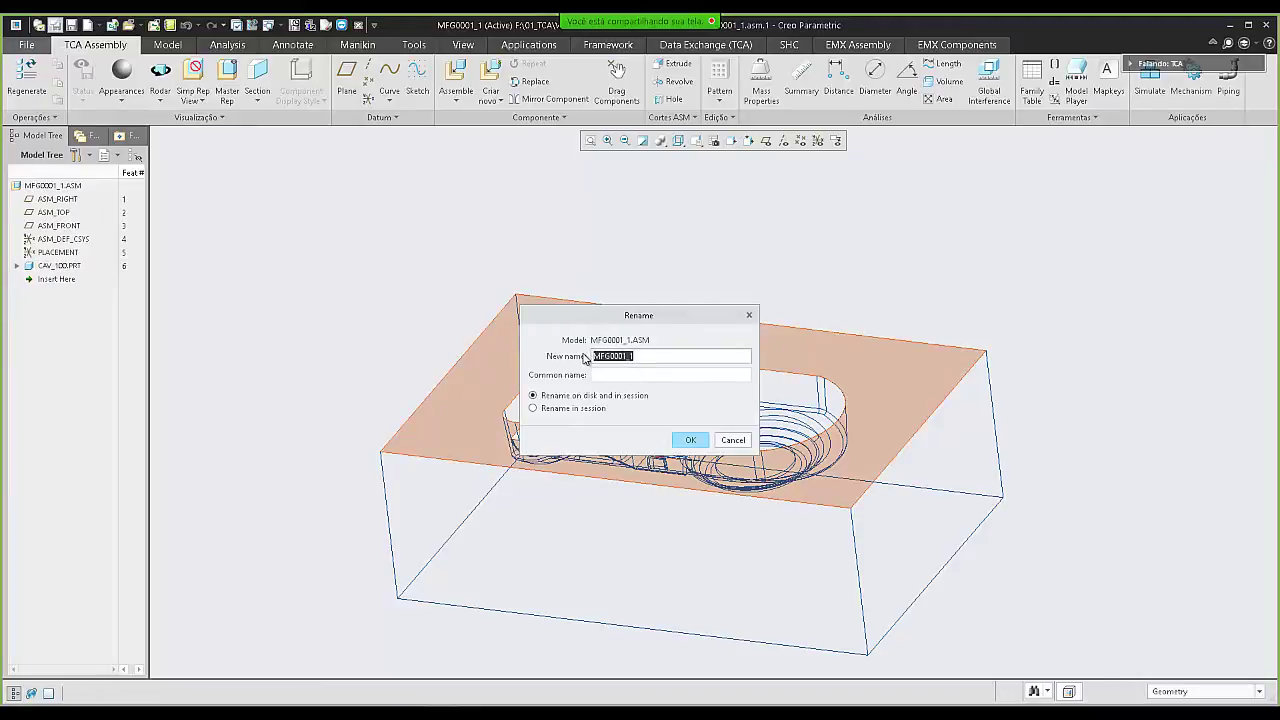
pyautogui.write('MFG_')
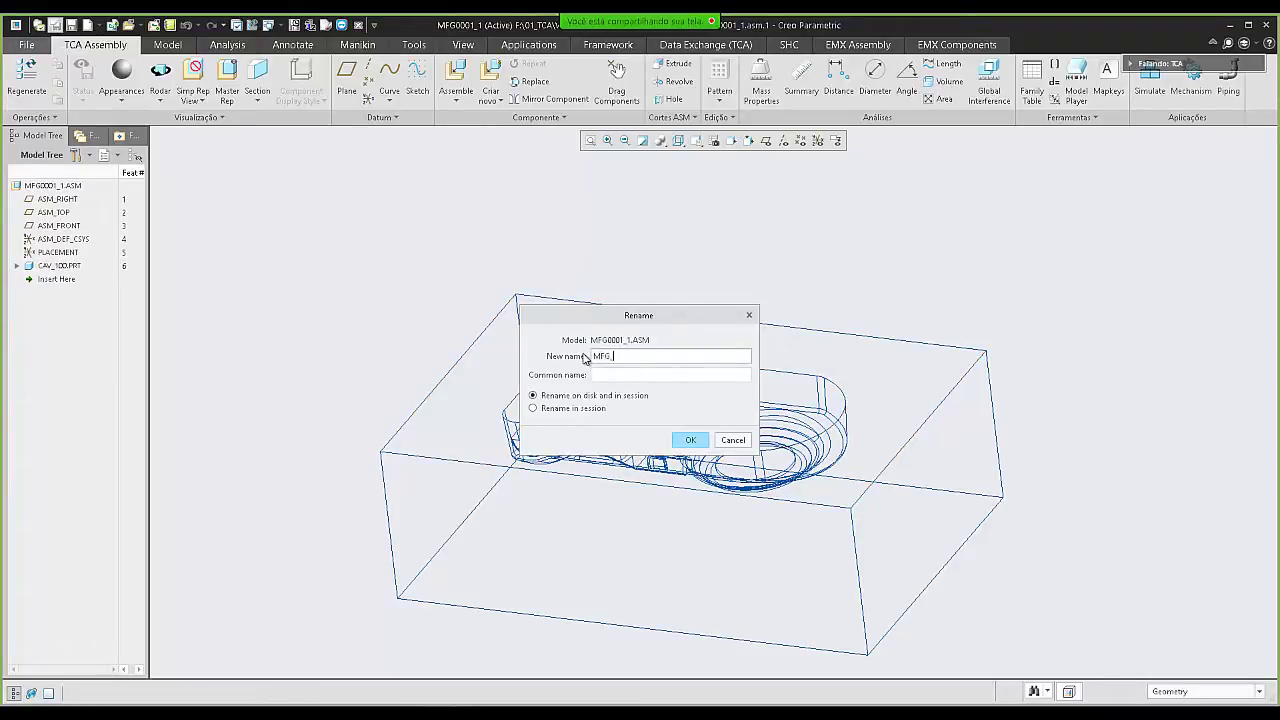
pyautogui.write('LFDKC')
pyautogui.click(690, 440)
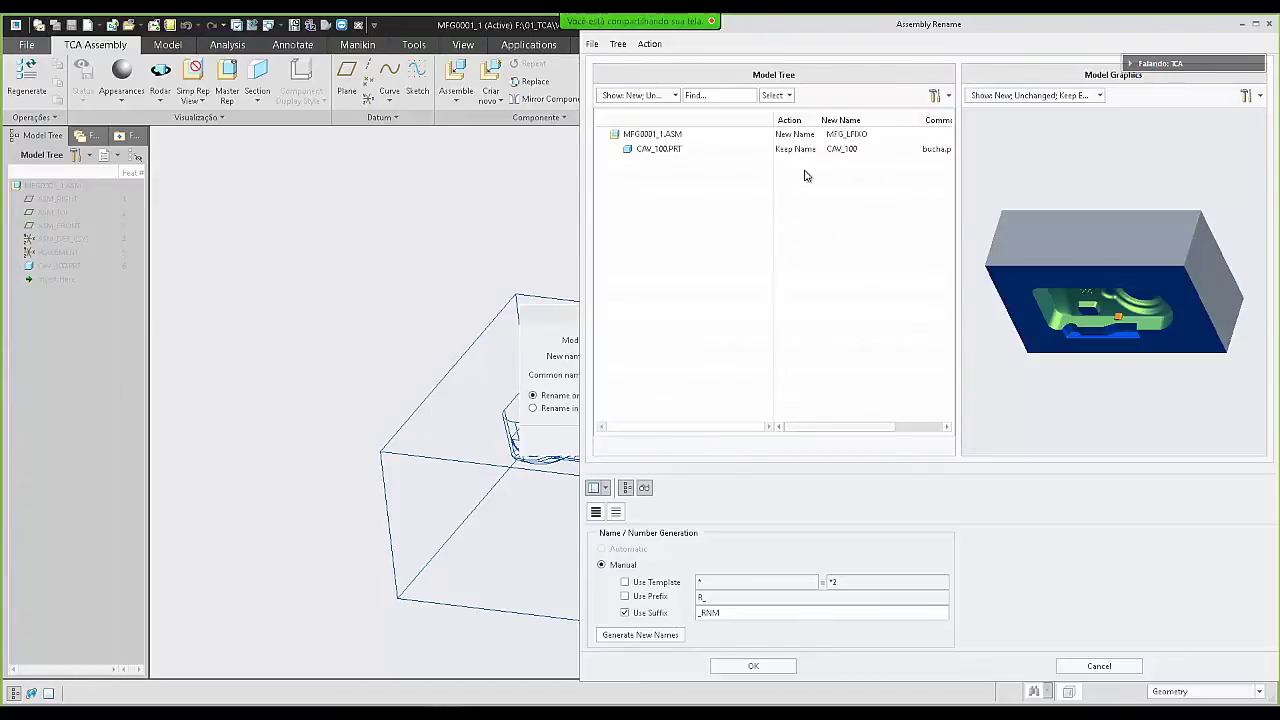
pyautogui.click(790, 666)
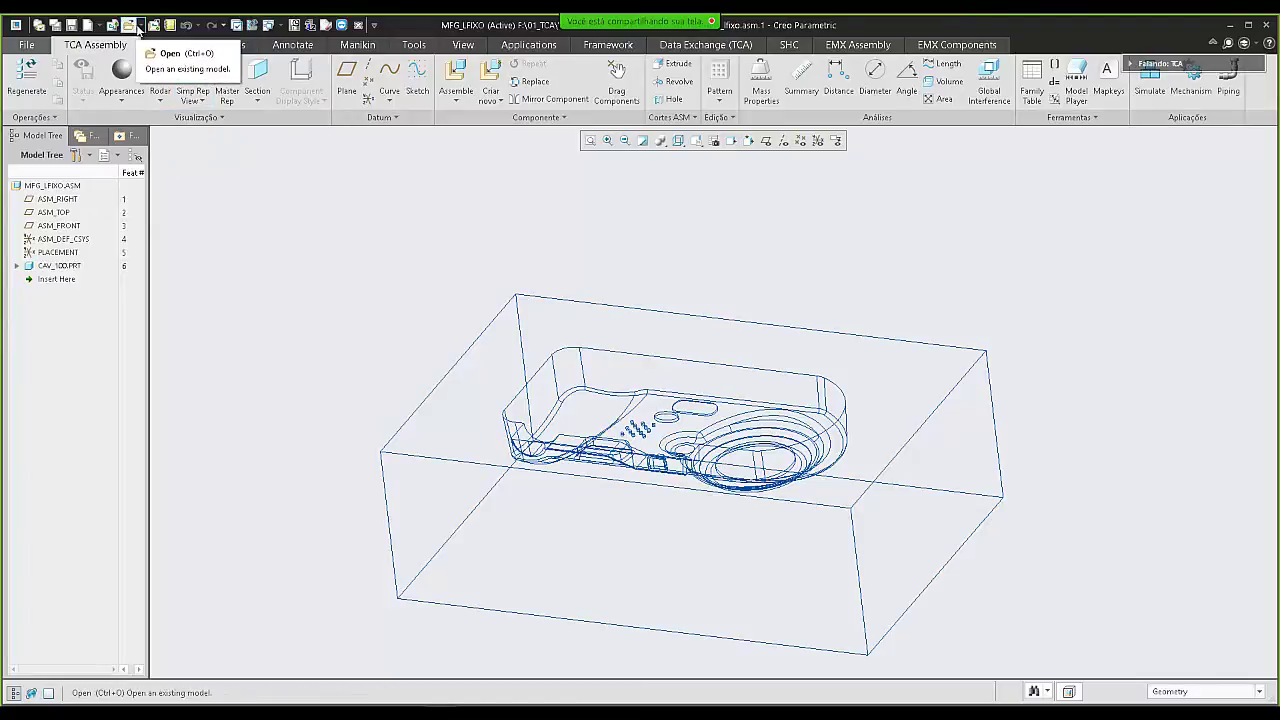
# - Open the second copied assembly mfg0001_2.asm and widen the model tree's name column
pyautogui.click(140, 25)
pyautogui.click(157, 73)
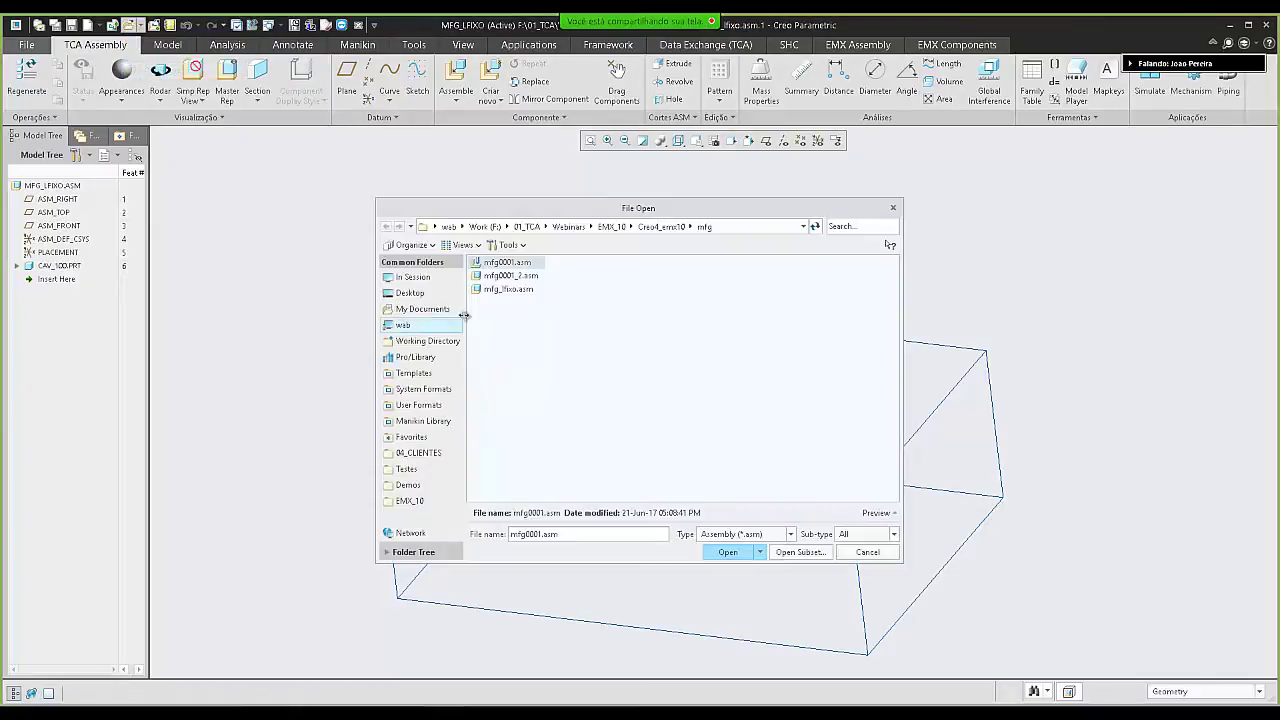
pyautogui.click(508, 289)
pyautogui.click(506, 277)
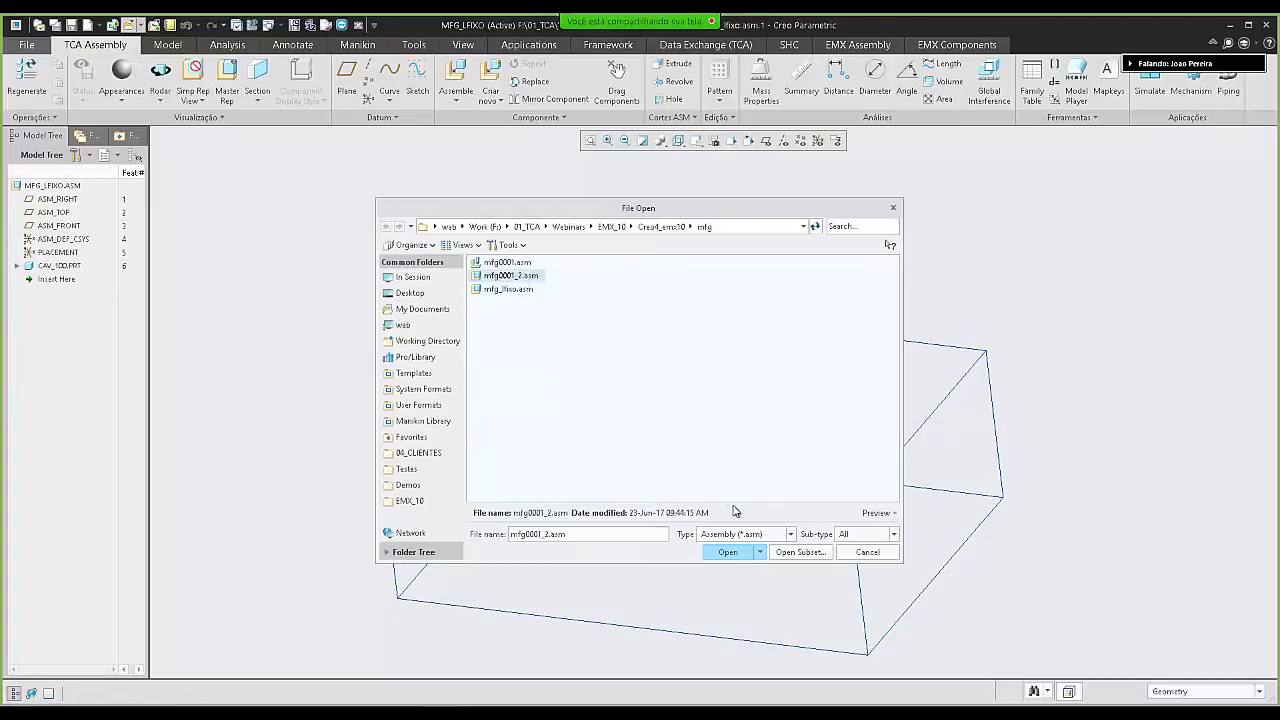
pyautogui.click(738, 551)
pyautogui.moveTo(396, 301); pyautogui.dragTo(337, 277, button='middle')
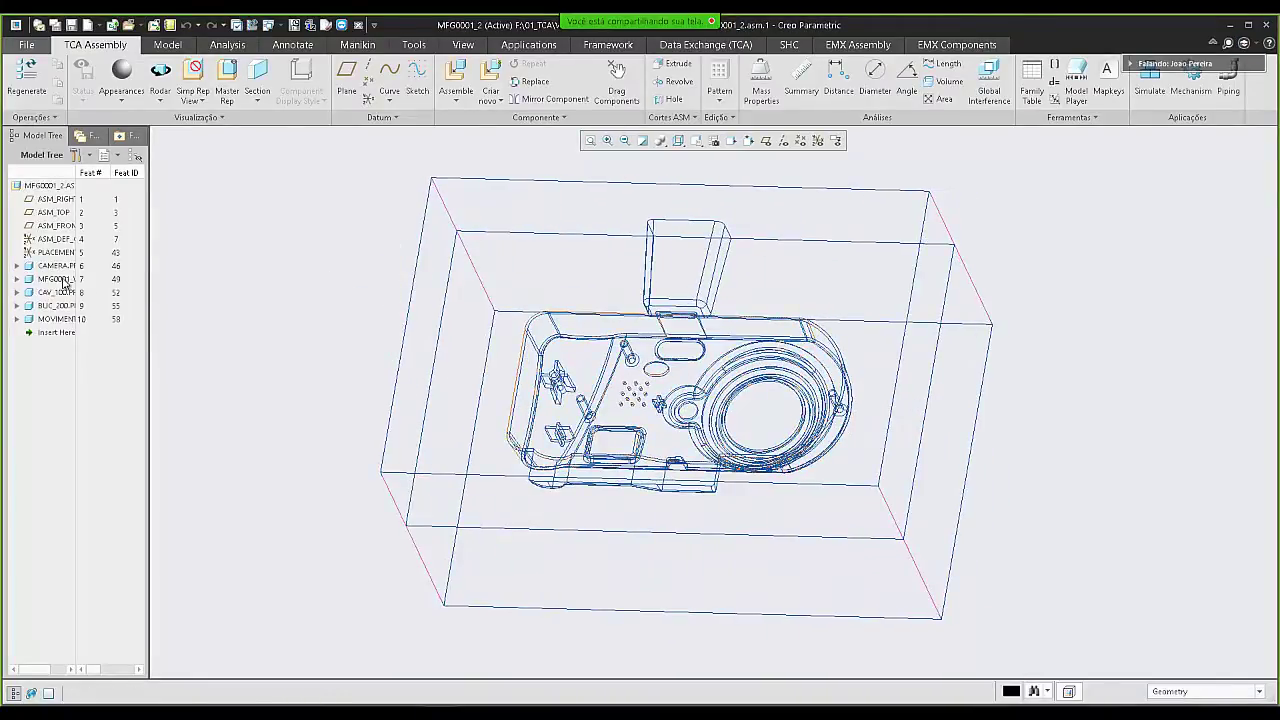
pyautogui.moveTo(78, 172); pyautogui.dragTo(114, 173)
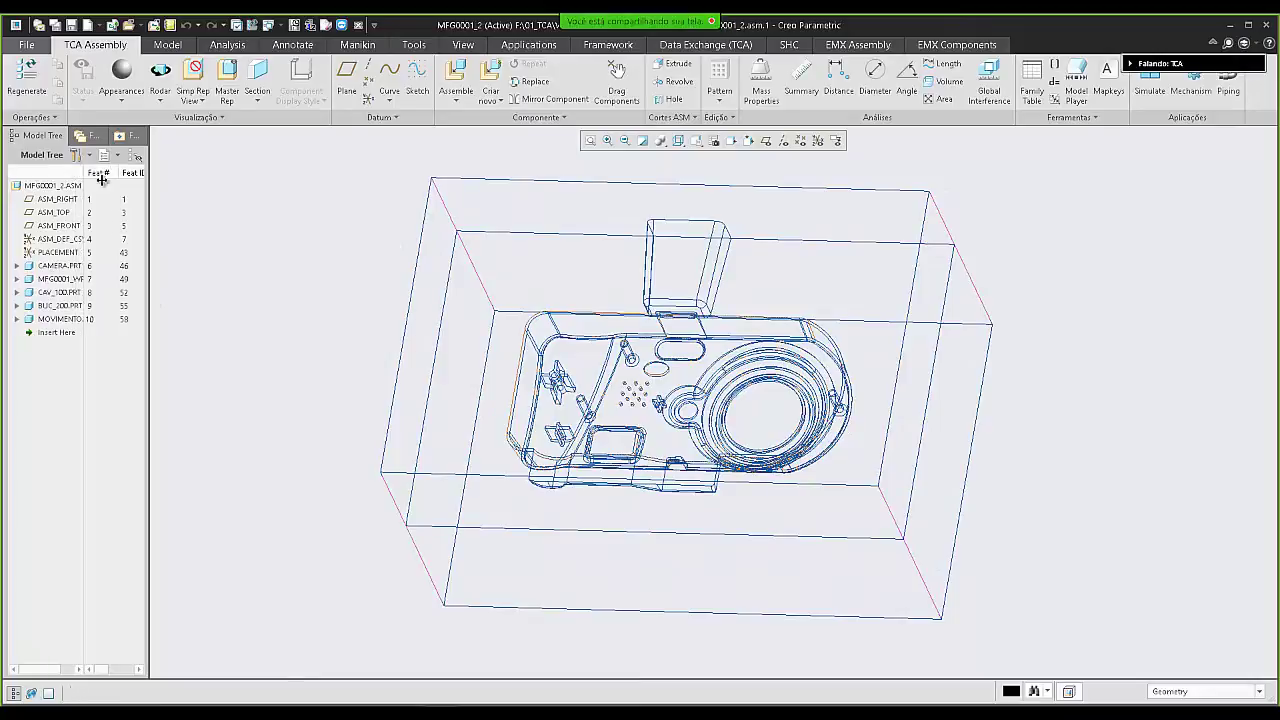
# - Delete the CAV_100 component from the MFG0001_2 assembly
pyautogui.click(60, 292)
pyautogui.rightClick(60, 292)
pyautogui.click(74, 256)
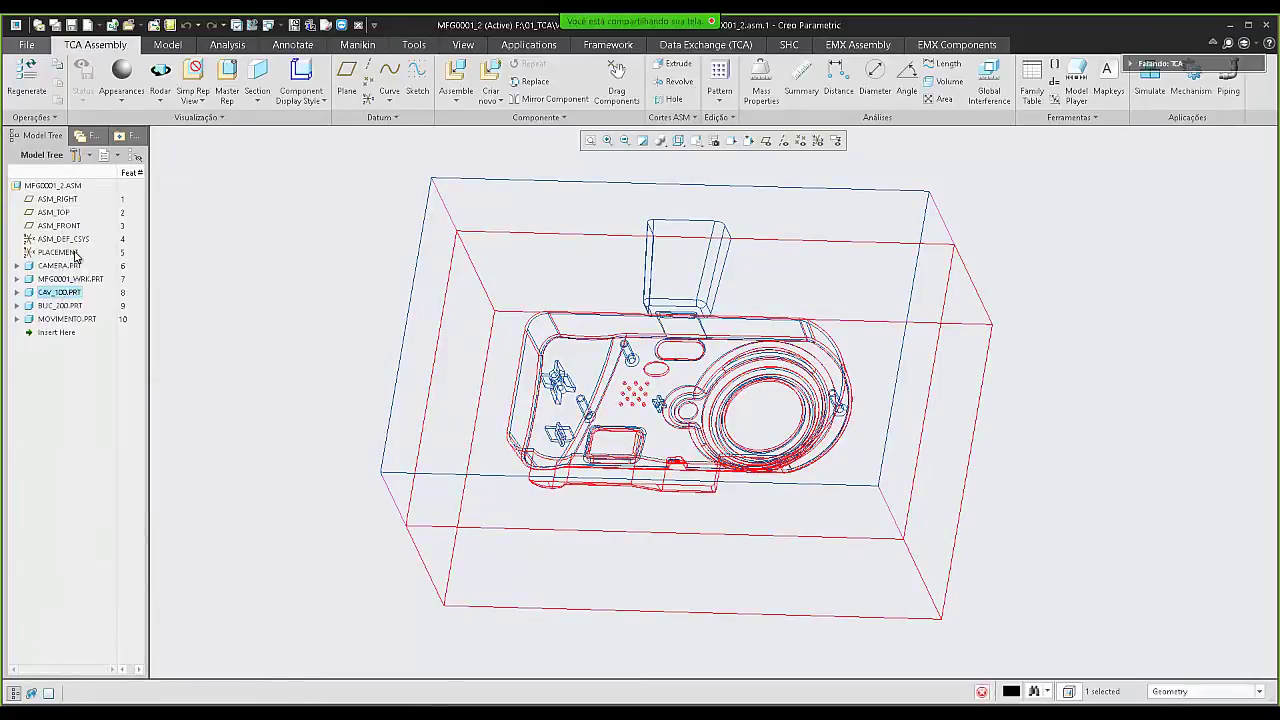
pyautogui.click(592, 382)
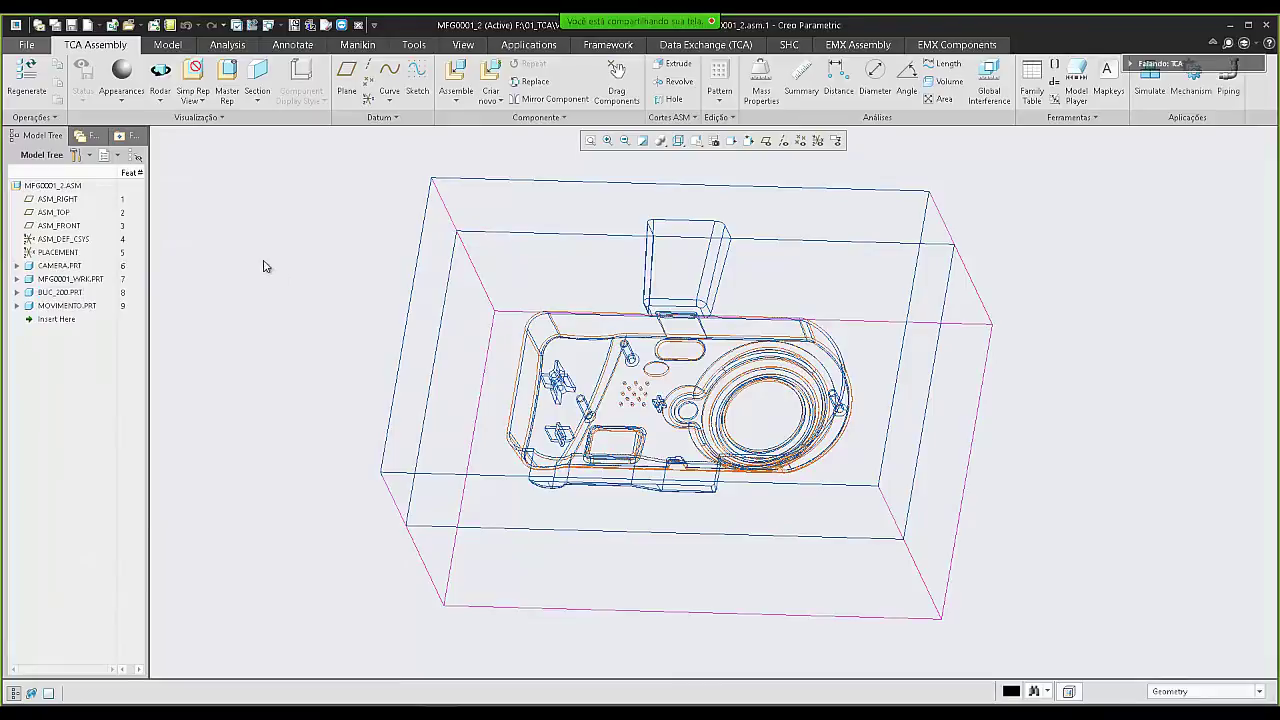
# - Rename the MFG0001_2 assembly as MFG_LMOVEL on disk and in session, keeping the names of all its components
pyautogui.click(55, 24)
pyautogui.moveTo(638, 356); pyautogui.dragTo(612, 352)
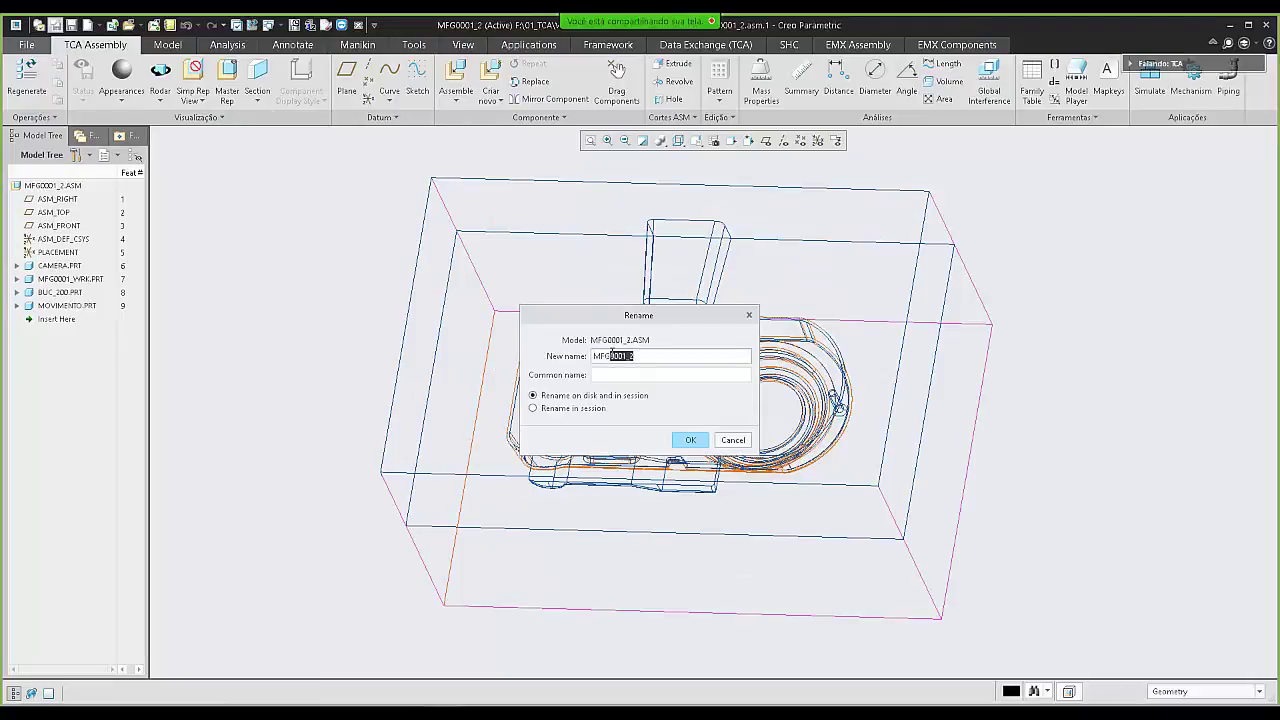
pyautogui.press('BackSpace')
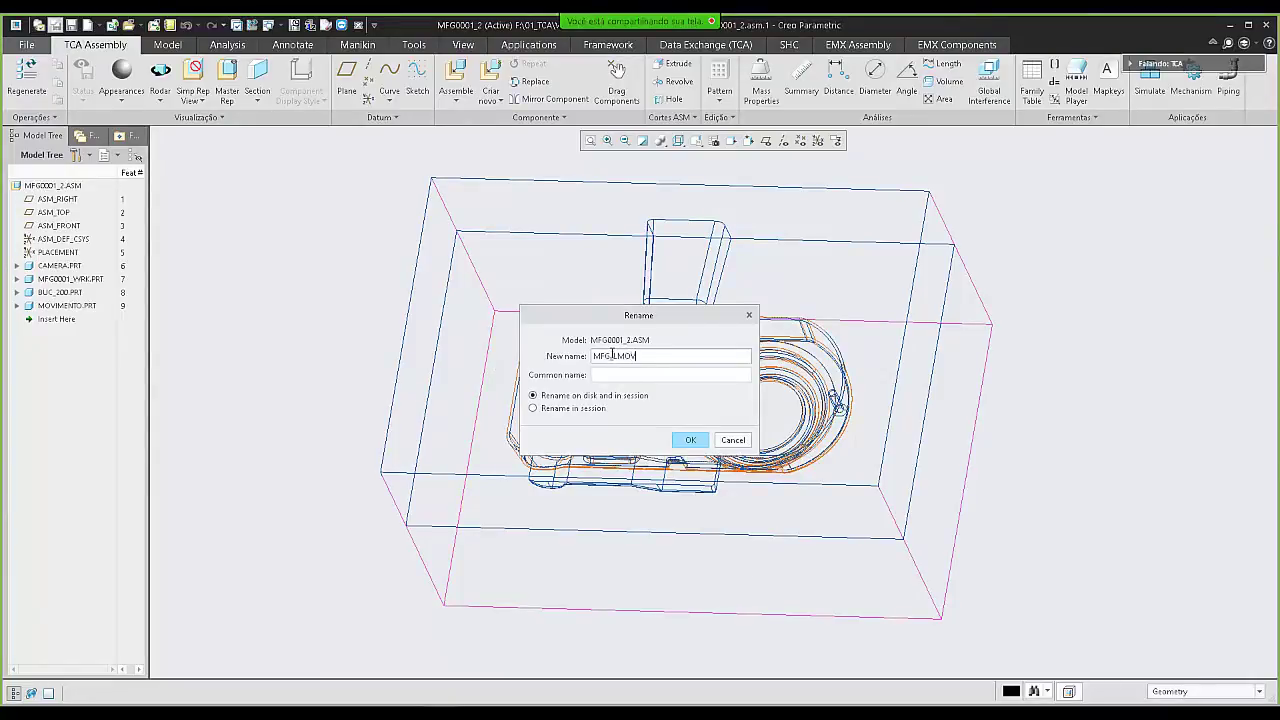
pyautogui.click(690, 444)
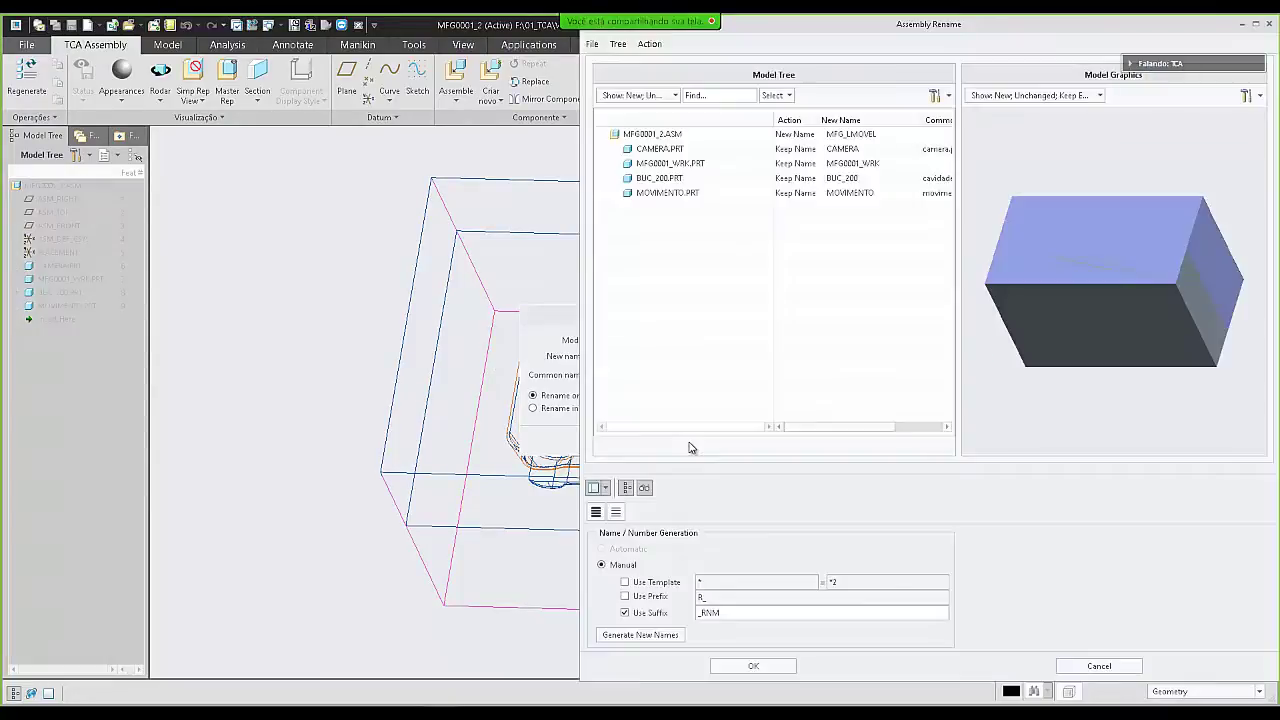
pyautogui.click(740, 666)
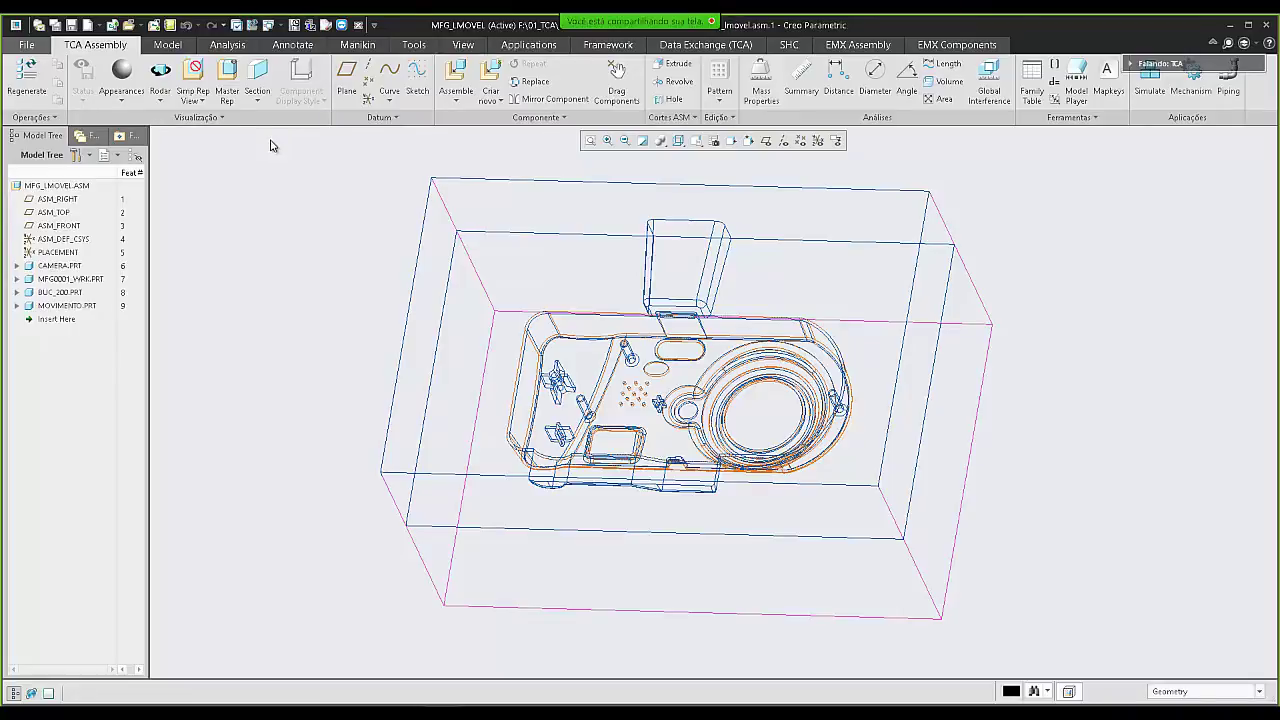
# - Close the MFG_LMOVEL and MFG_LFIXO assemblies and erase both from the session
pyautogui.click(358, 25)
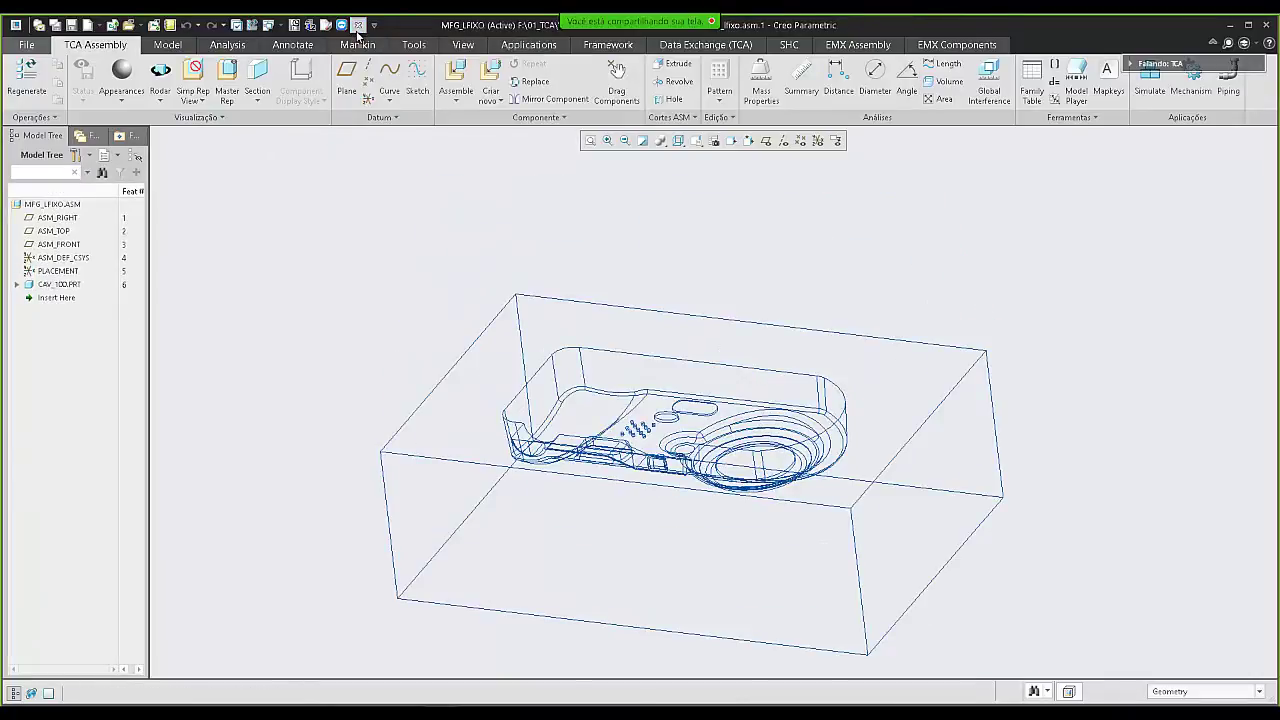
pyautogui.click(358, 25)
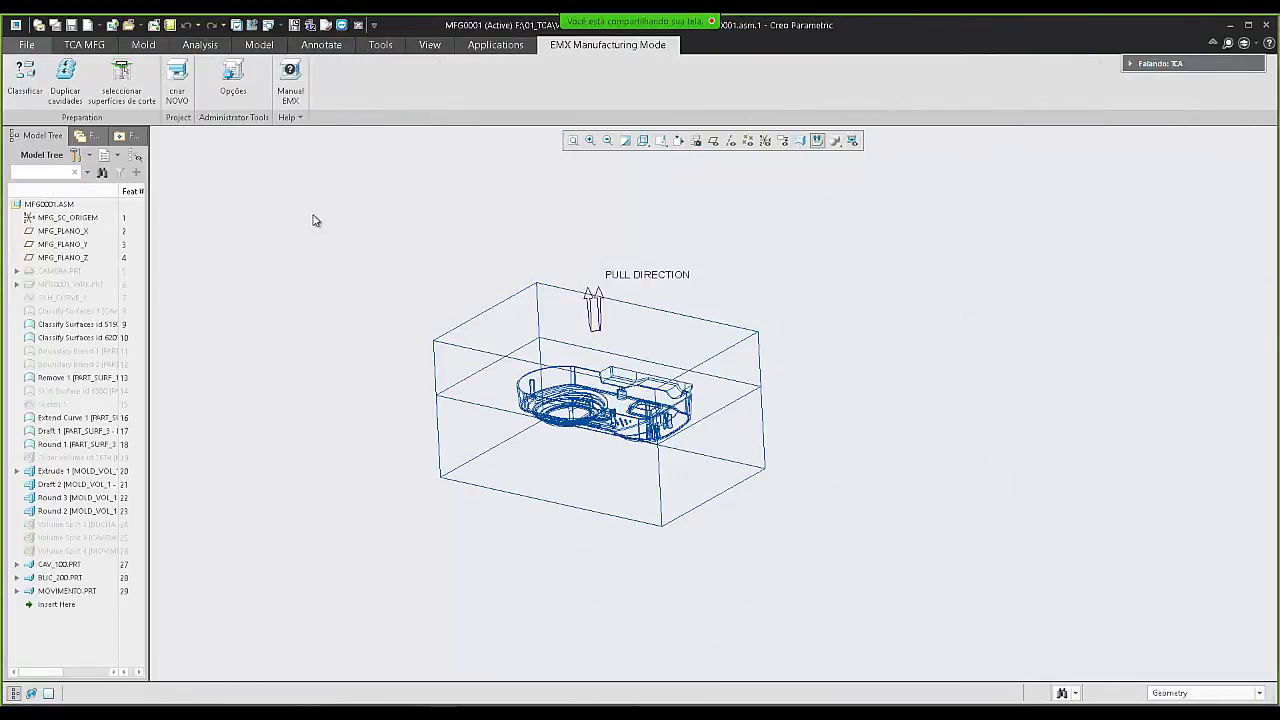
pyautogui.click(325, 27)
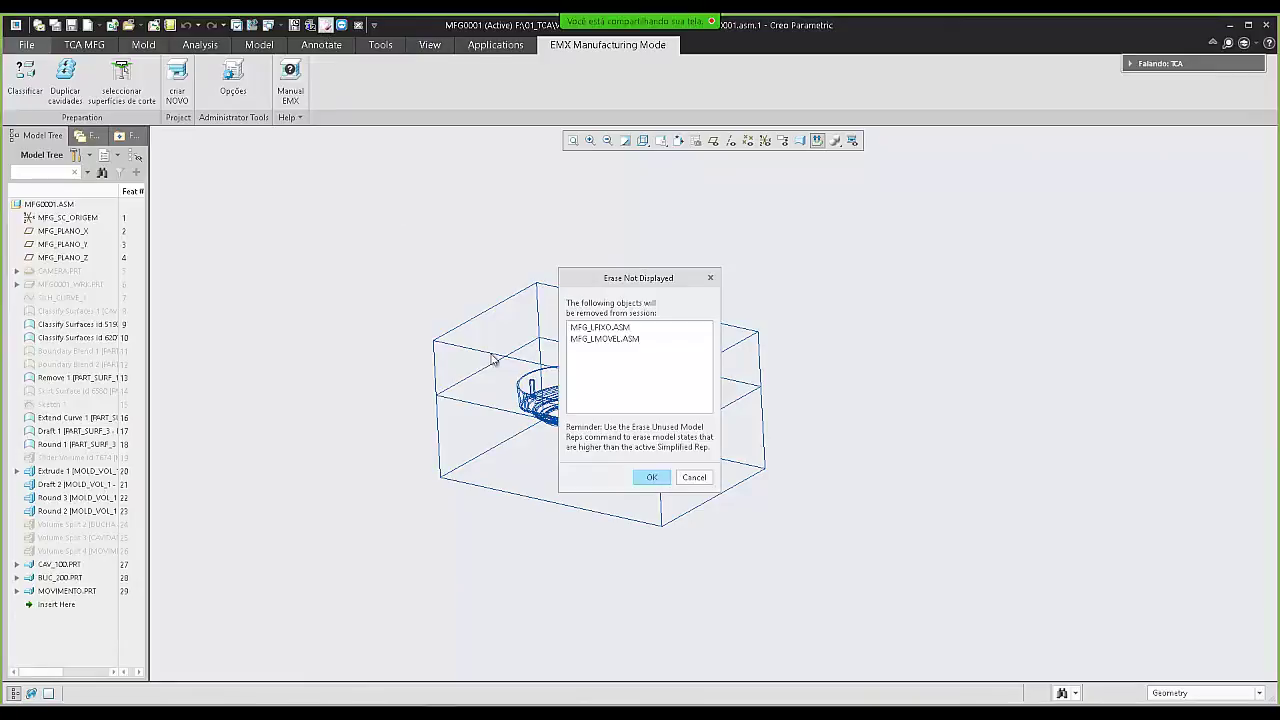
pyautogui.click(651, 477)
pyautogui.press('Return')
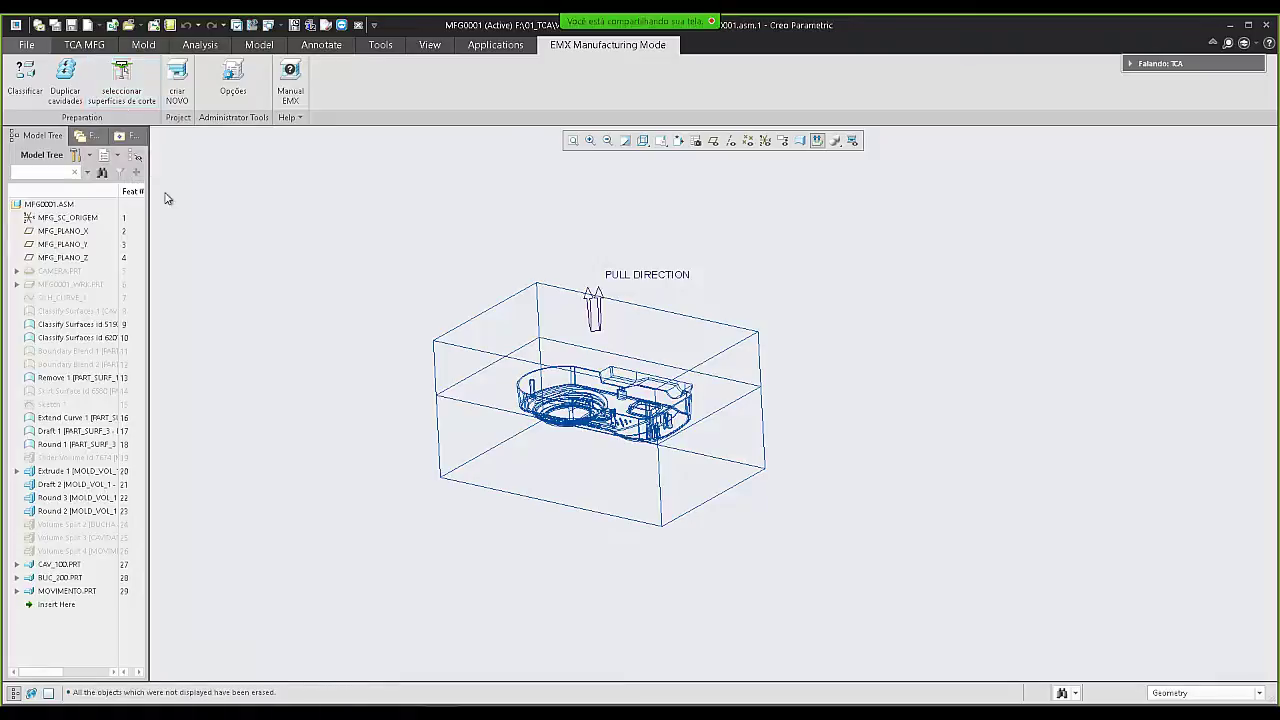
# - Open CAV_100 from the mold assembly and copy the side recess surfaces as a quilt, bounded by the large parting face
pyautogui.click(52, 567)
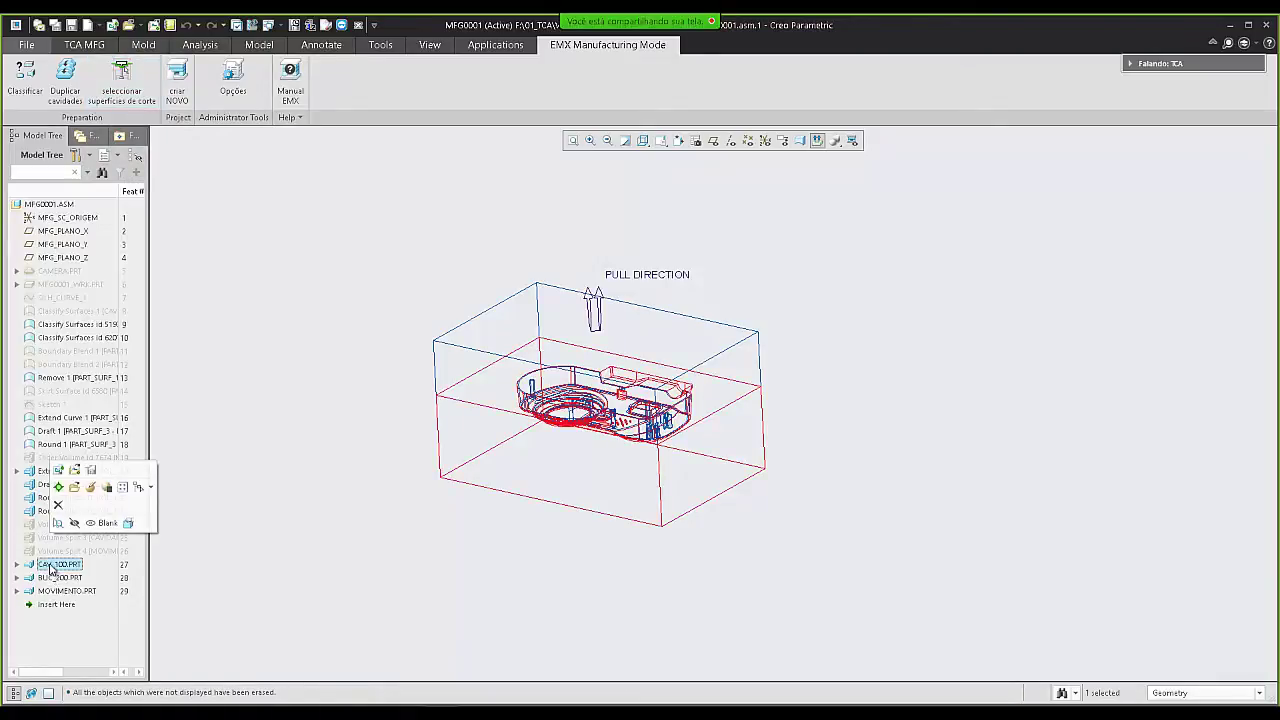
pyautogui.click(73, 490)
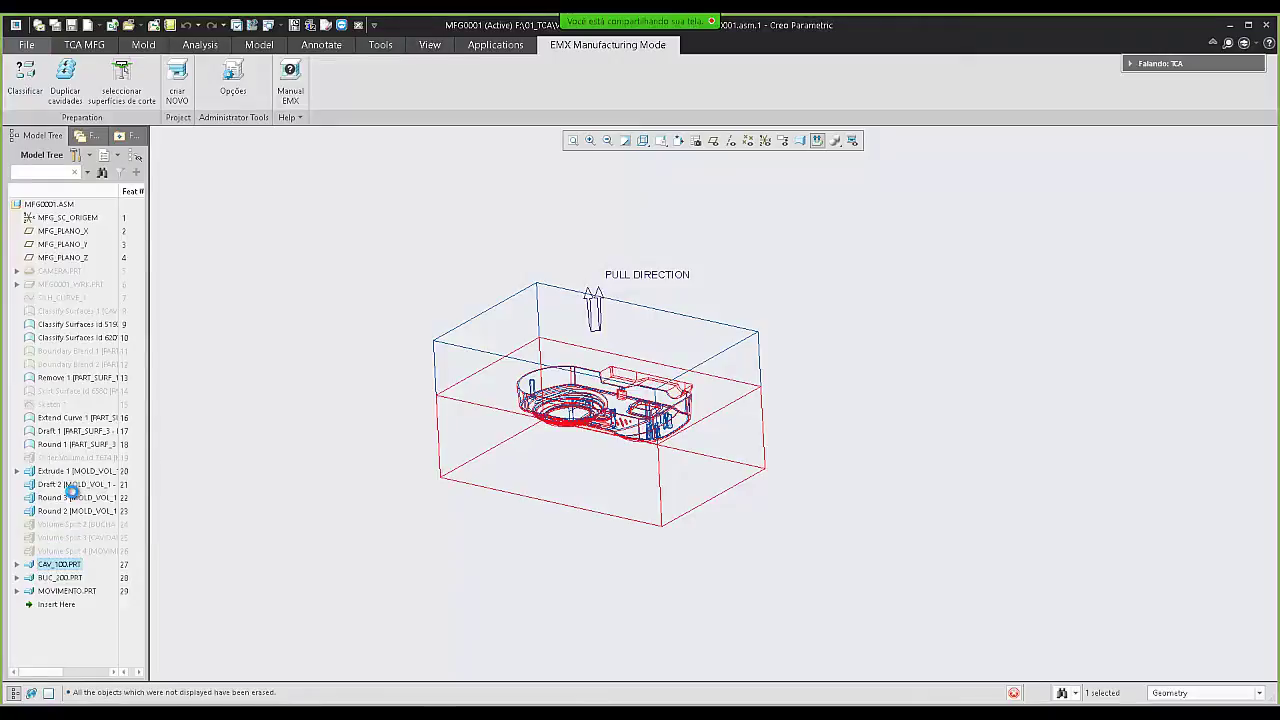
pyautogui.scroll(-3, 786, 278)
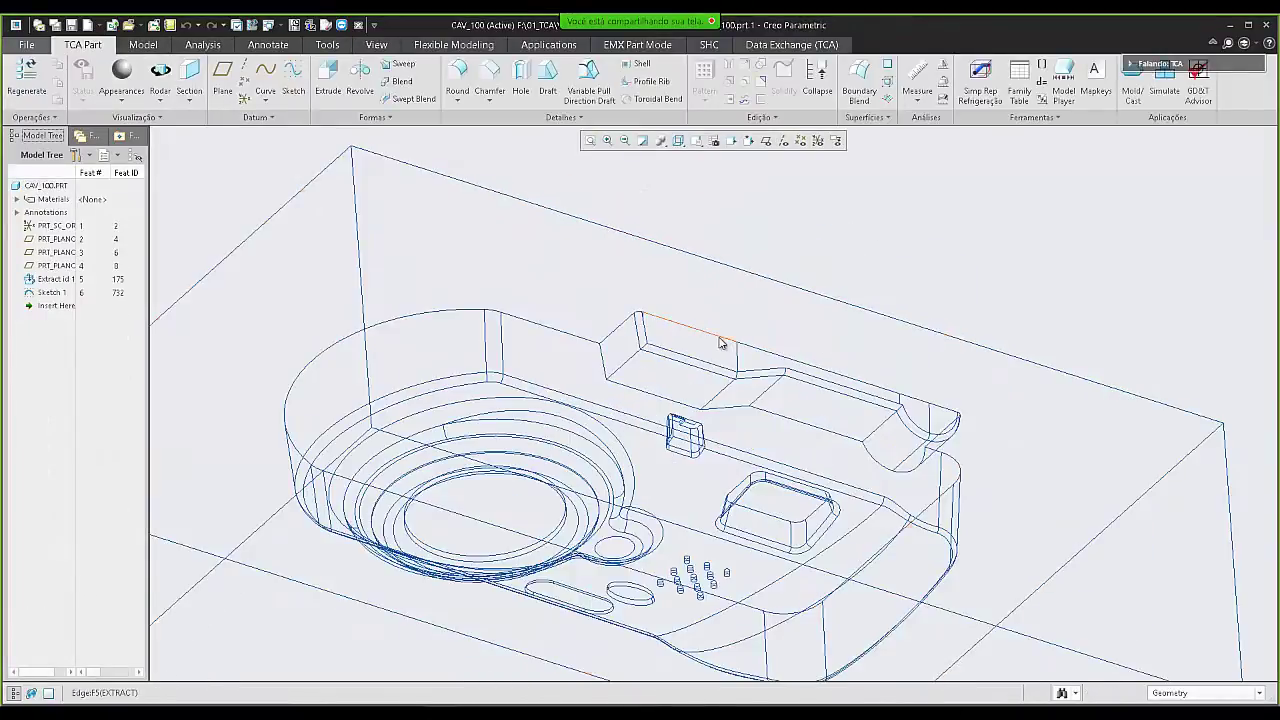
pyautogui.click(655, 381)
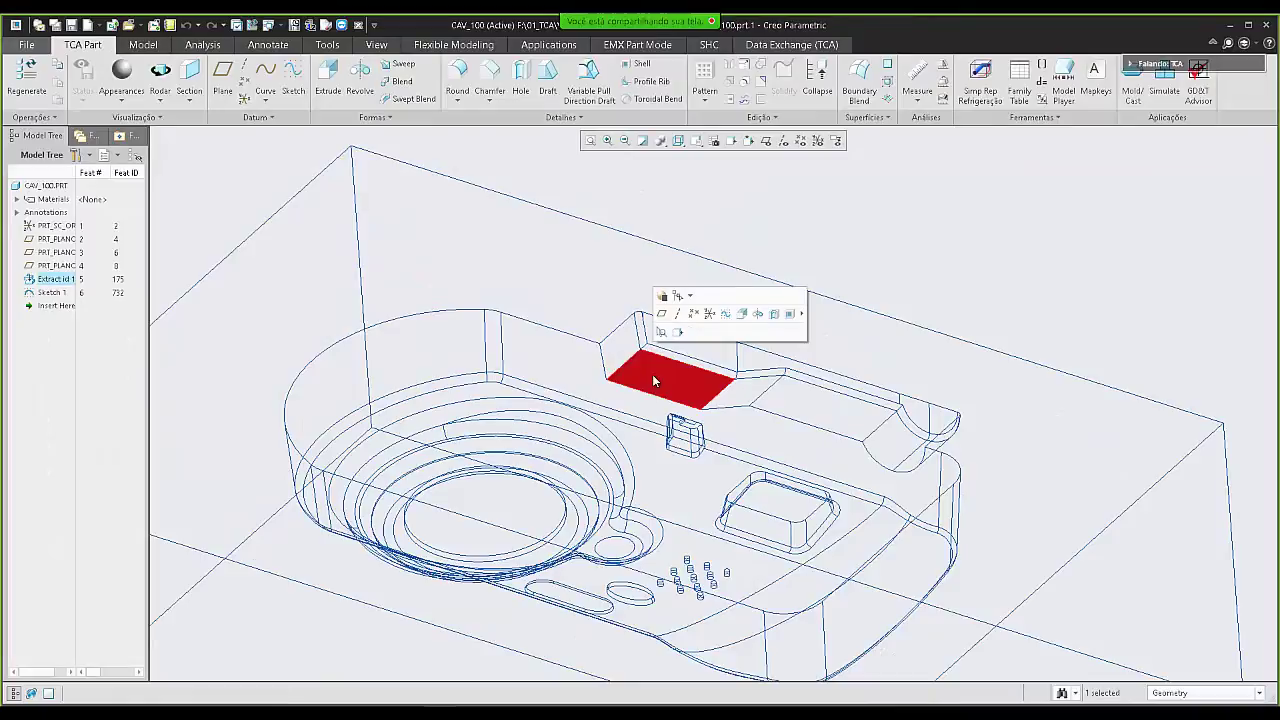
pyautogui.click(591, 347)
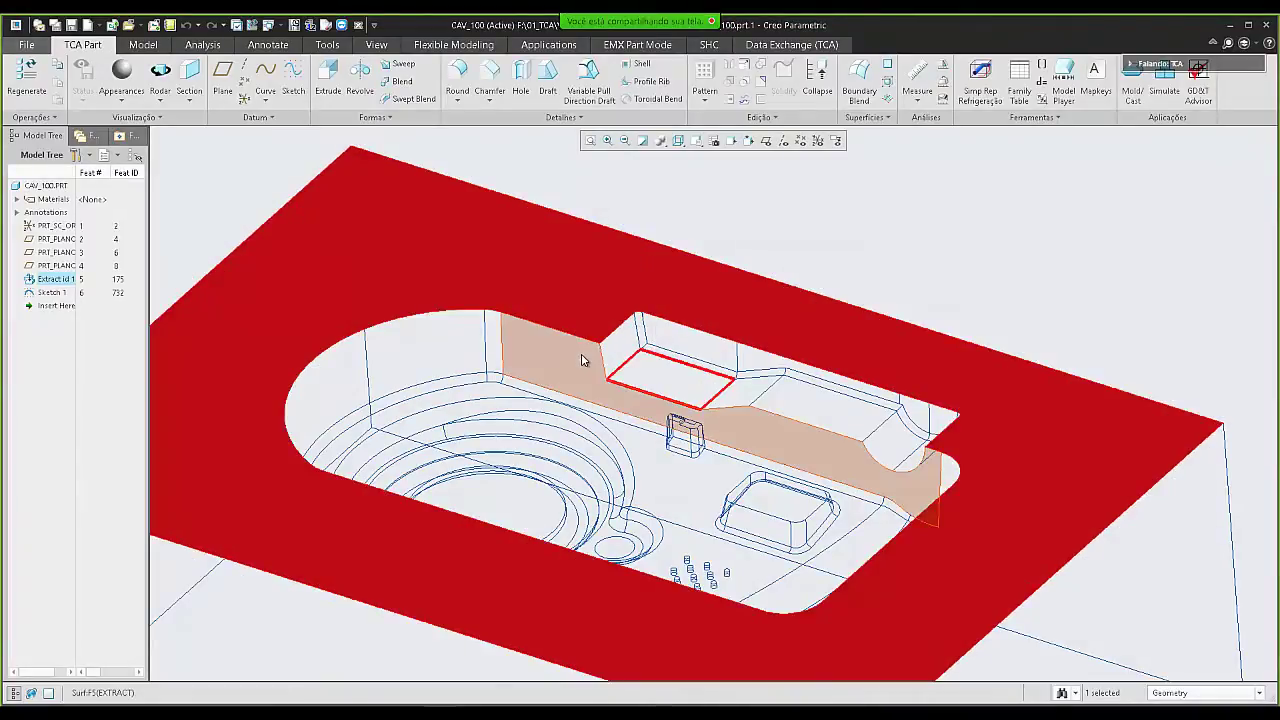
pyautogui.click(581, 351)
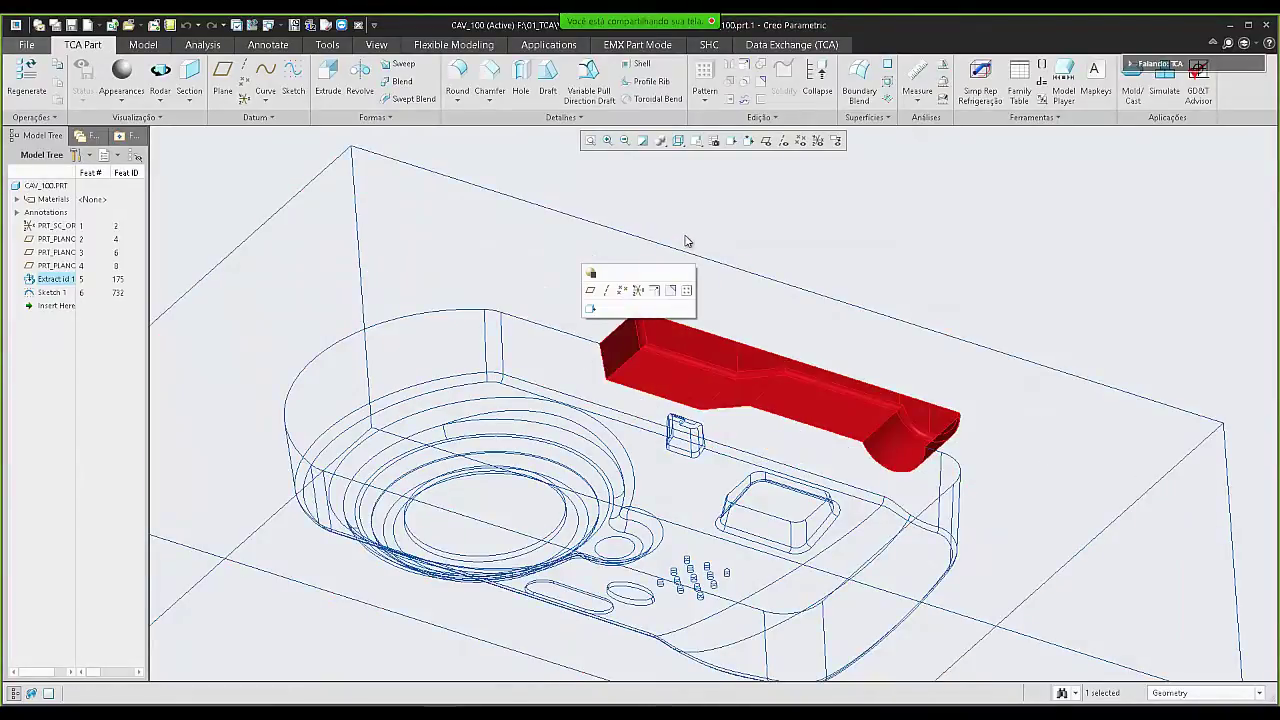
pyautogui.hotkey('ctrl', 'c')
pyautogui.hotkey('ctrl', 'v')
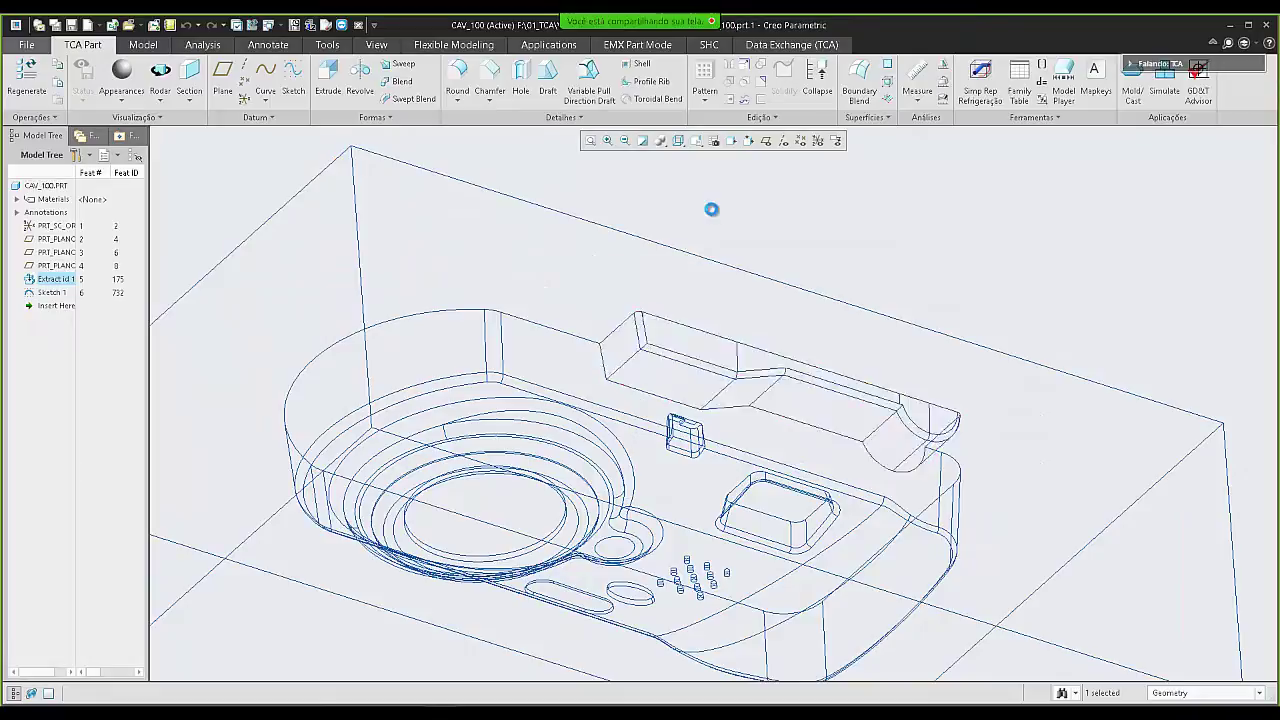
pyautogui.click(347, 83)
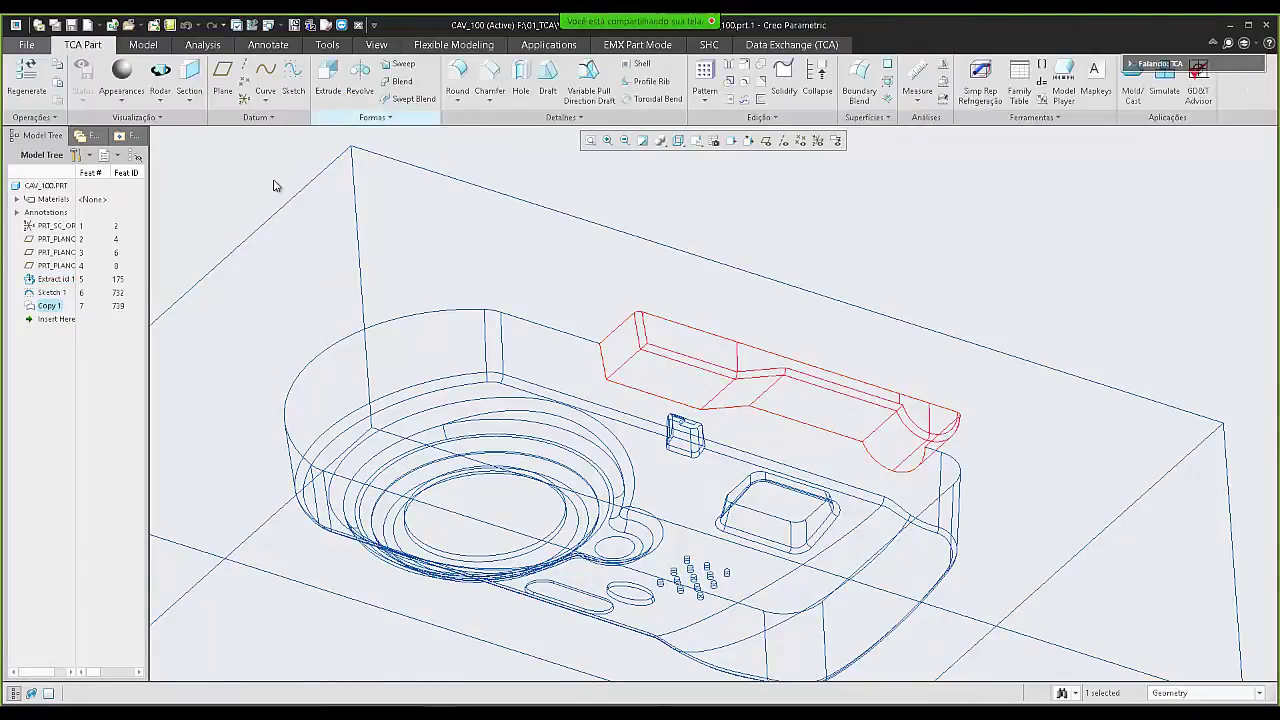
# - Rename the copied surface feature with a name starting with CORTE_EXT, and close CAV_100 to return to the mold assembly
pyautogui.doubleClick(47, 305)
pyautogui.write('copia_rxtra')
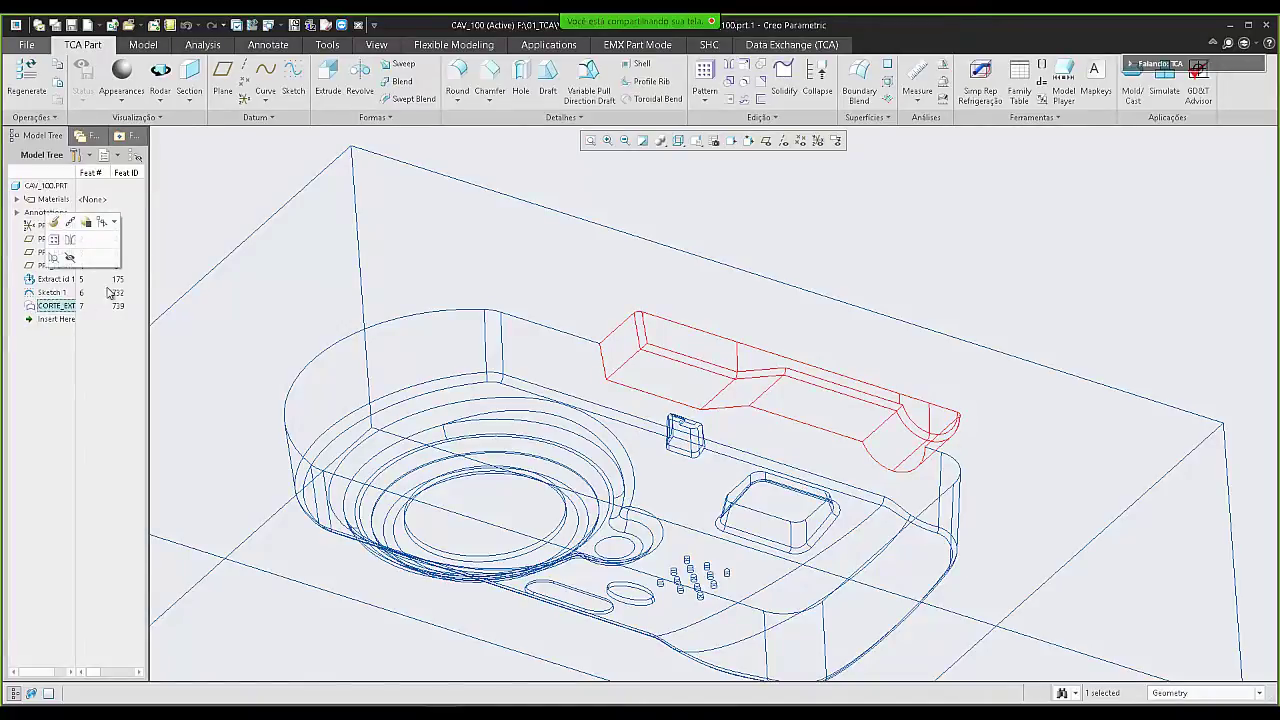
pyautogui.click(197, 232)
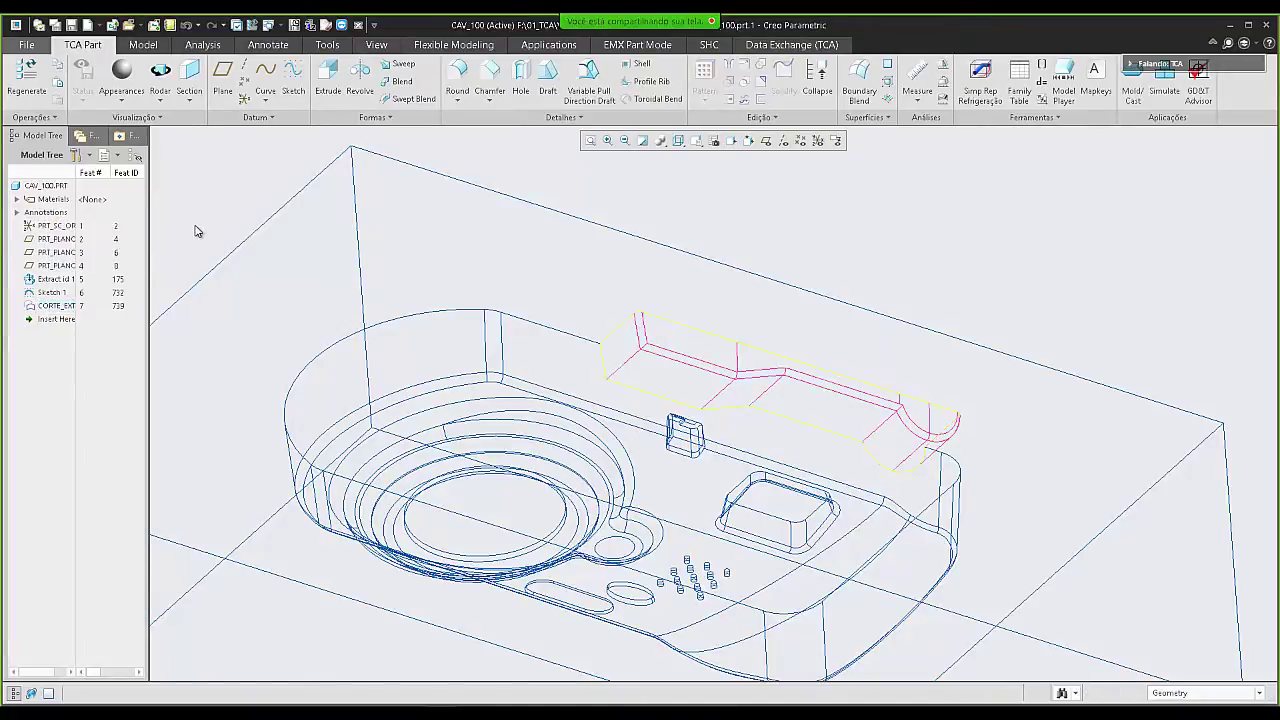
pyautogui.click(357, 24)
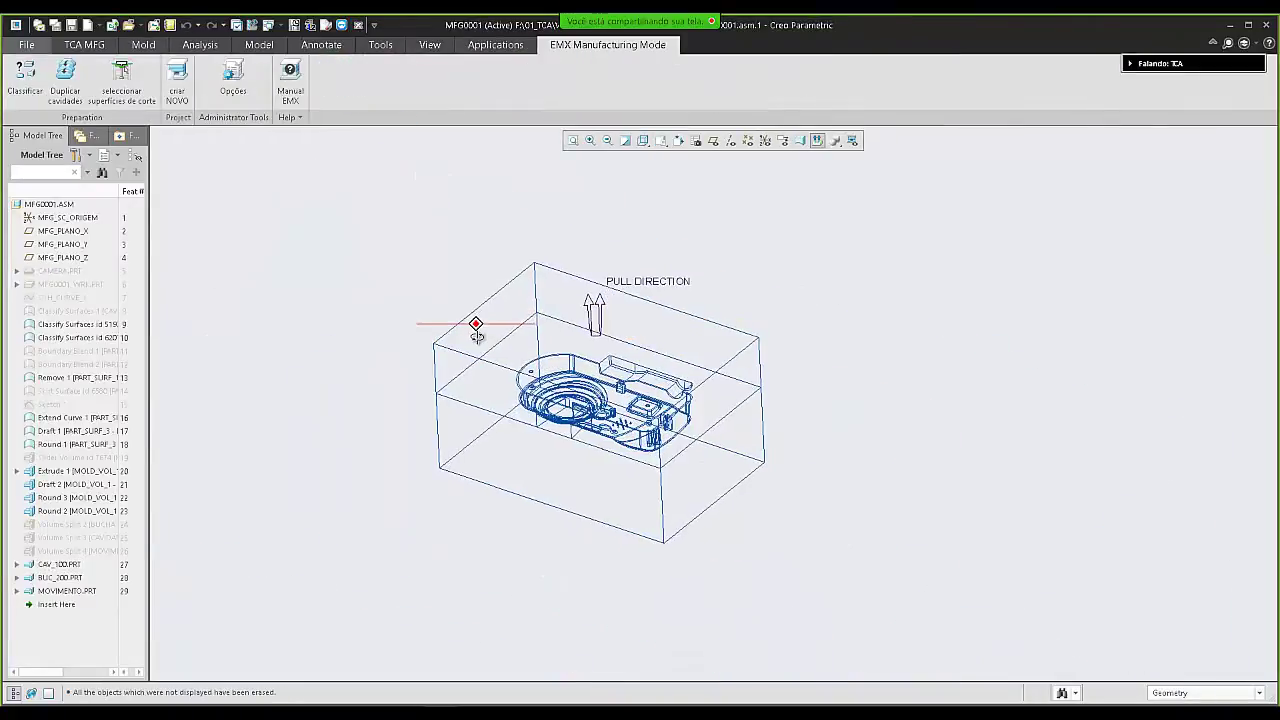
# - Add the copied recess quilt of CAV_100 to the mold's ejector cutting surfaces
pyautogui.click(143, 112)
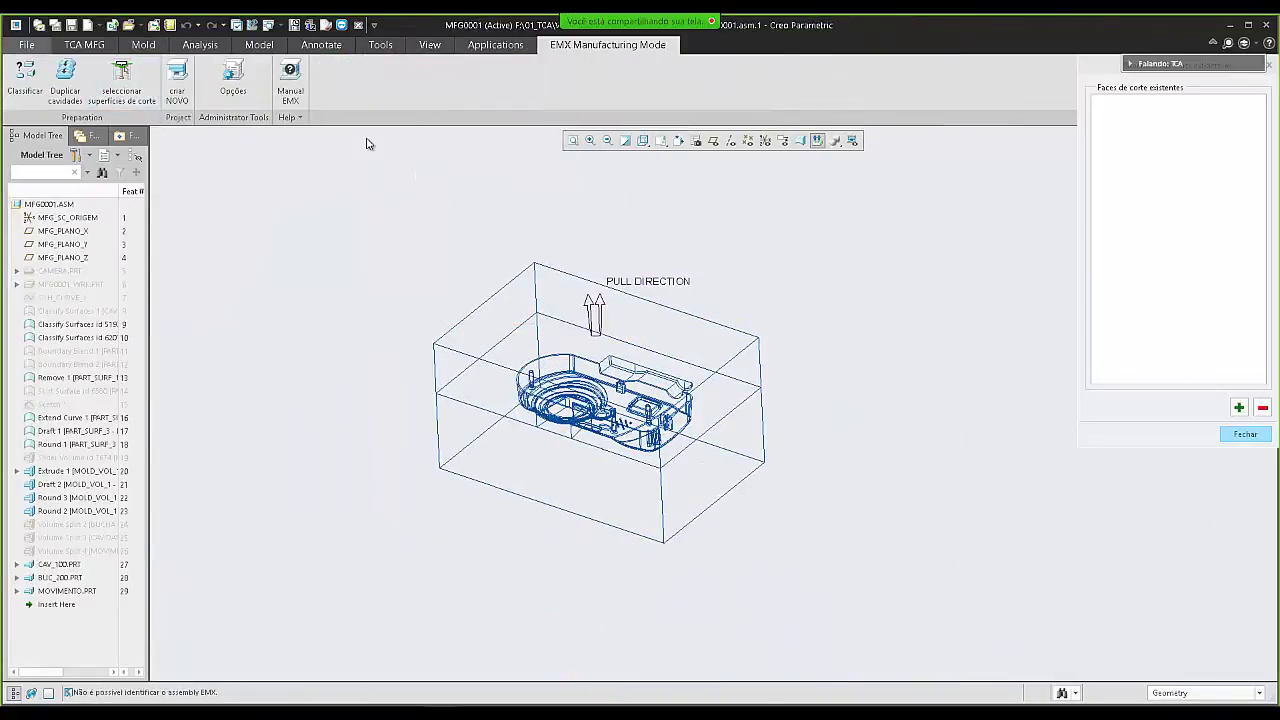
pyautogui.moveTo(1118, 64); pyautogui.dragTo(1000, 170)
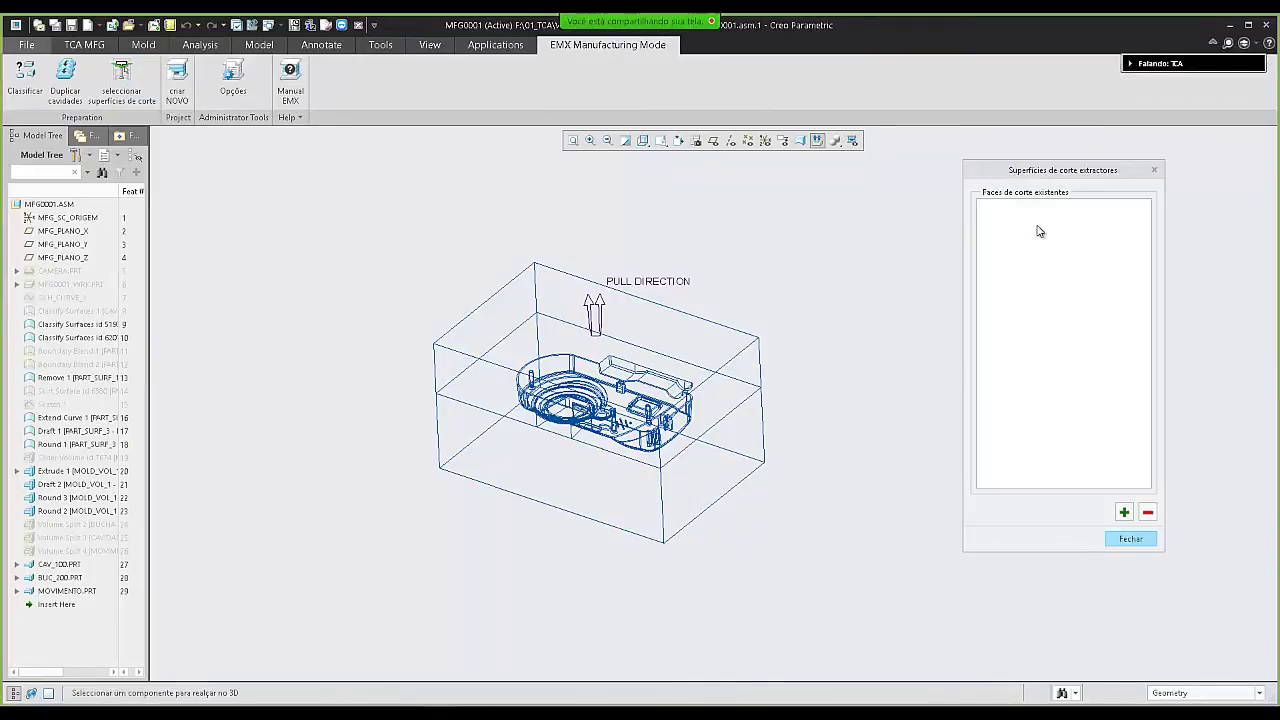
pyautogui.click(1124, 513)
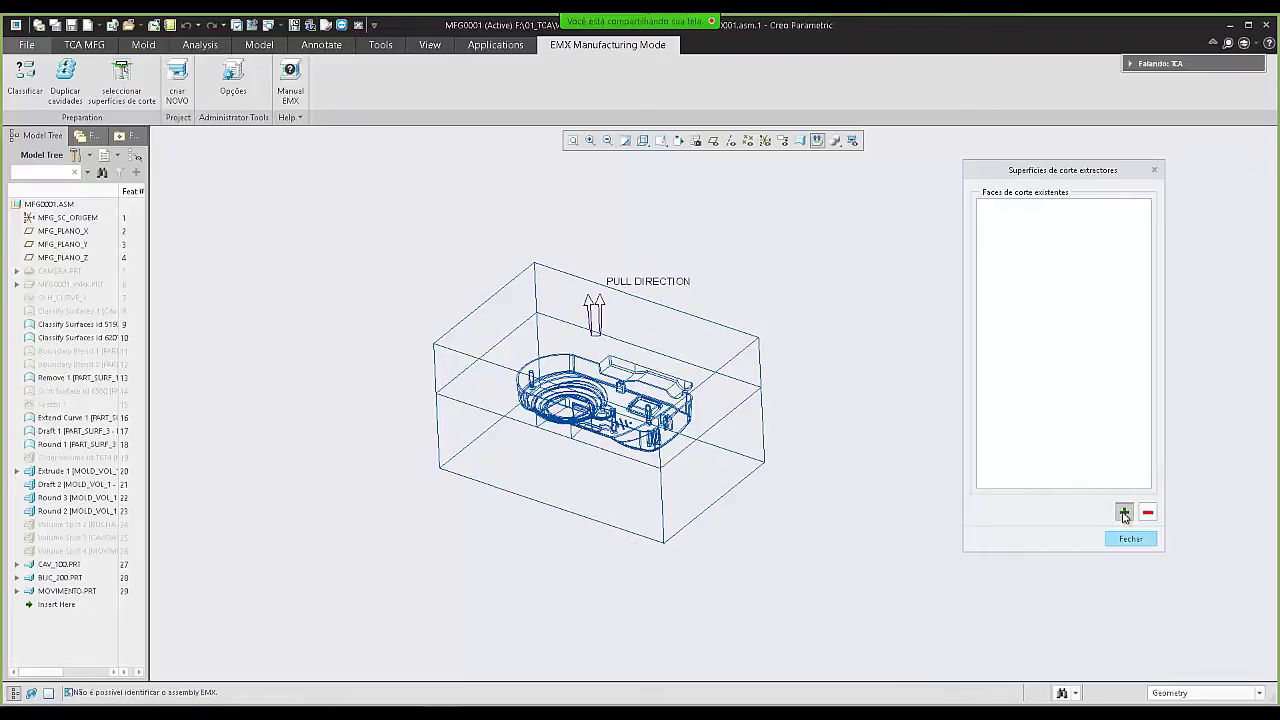
pyautogui.click(665, 386)
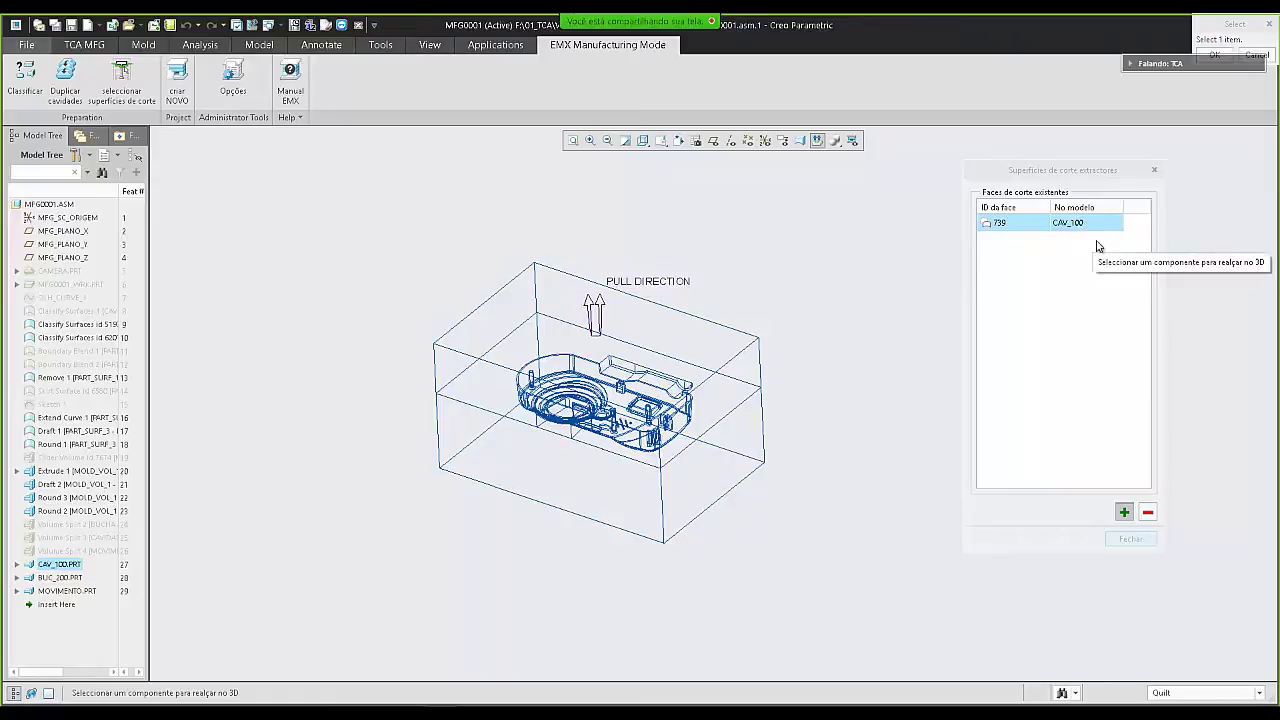
pyautogui.middleClick(1192, 336)
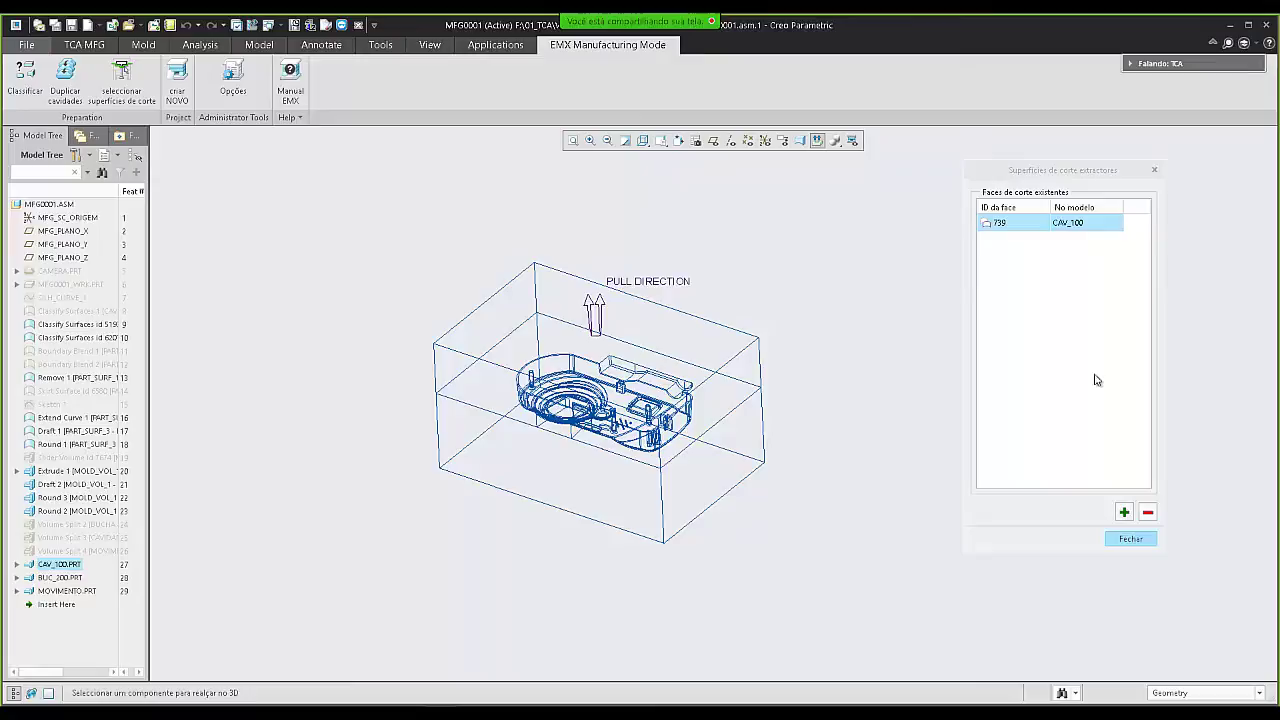
pyautogui.click(1138, 538)
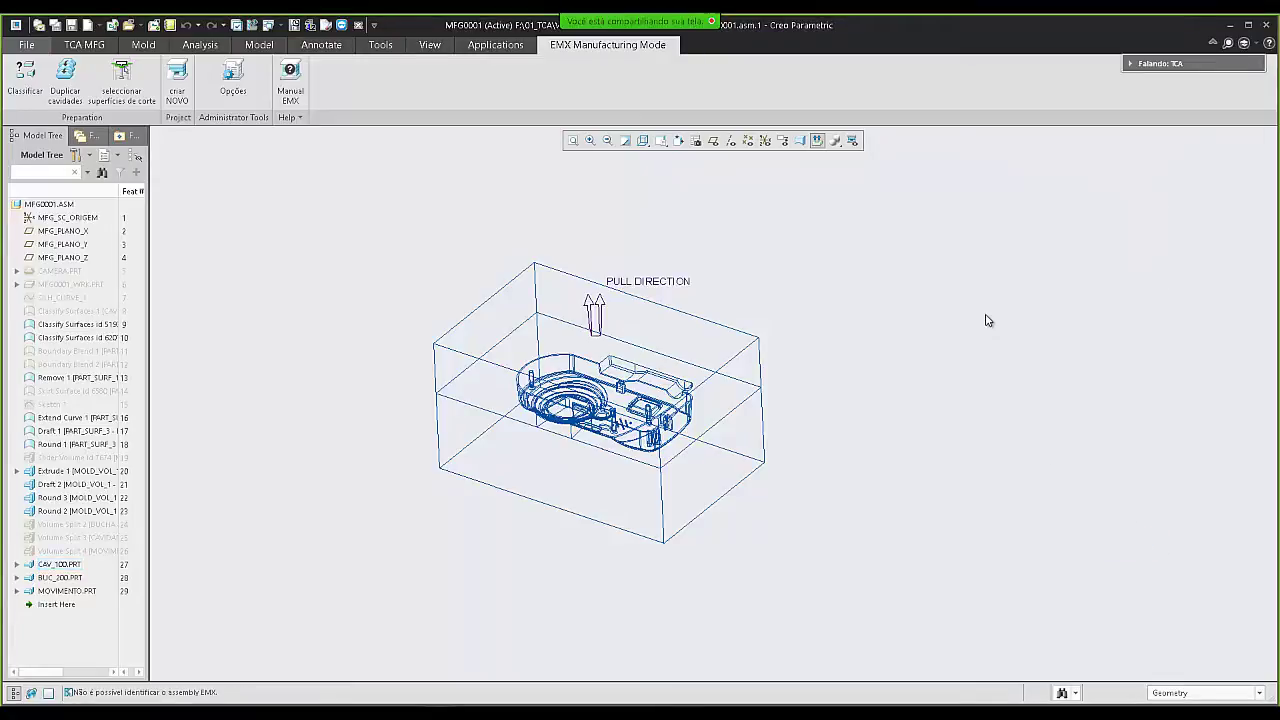
# - Close the MFG0001 mold assembly and erase all undisplayed models from the session
pyautogui.moveTo(443, 250)
pyautogui.keyDown('shift'); pyautogui.mouseDown(button='middle')
pyautogui.moveTo(444, 238)
pyautogui.moveTo(460, 243)
pyautogui.mouseUp(button='middle'); pyautogui.keyUp('shift')
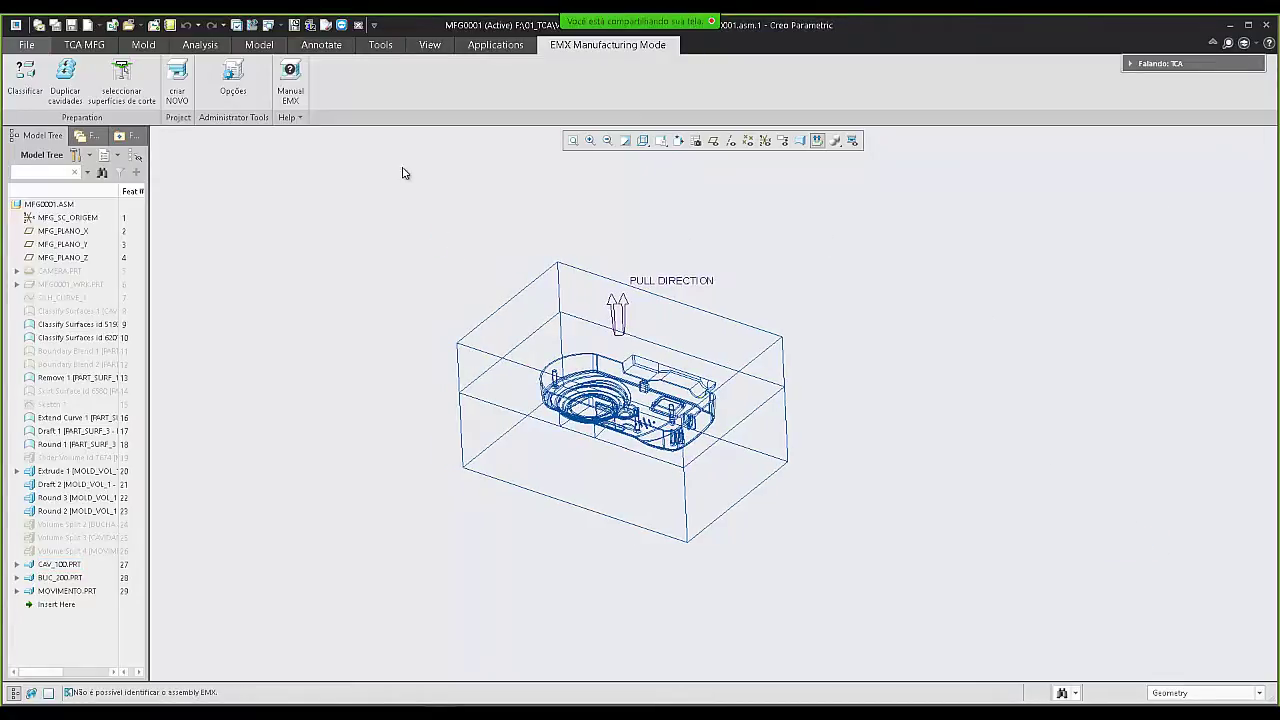
pyautogui.click(357, 26)
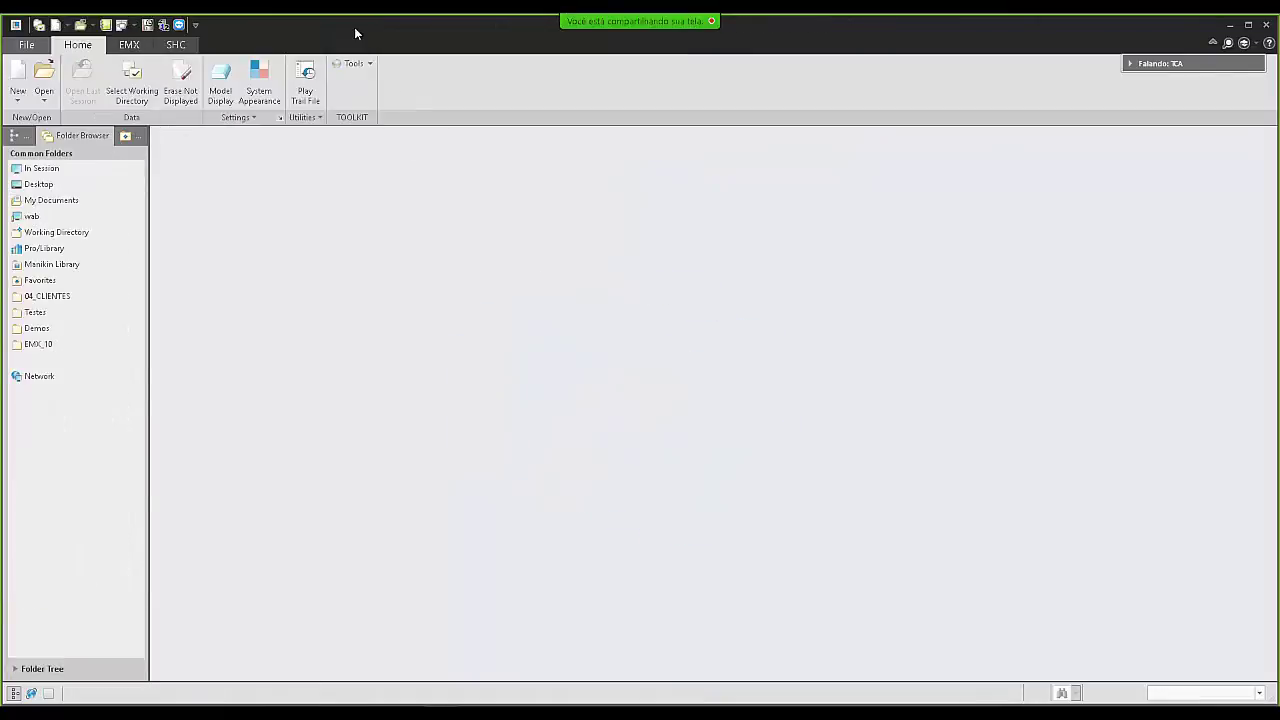
pyautogui.click(200, 73)
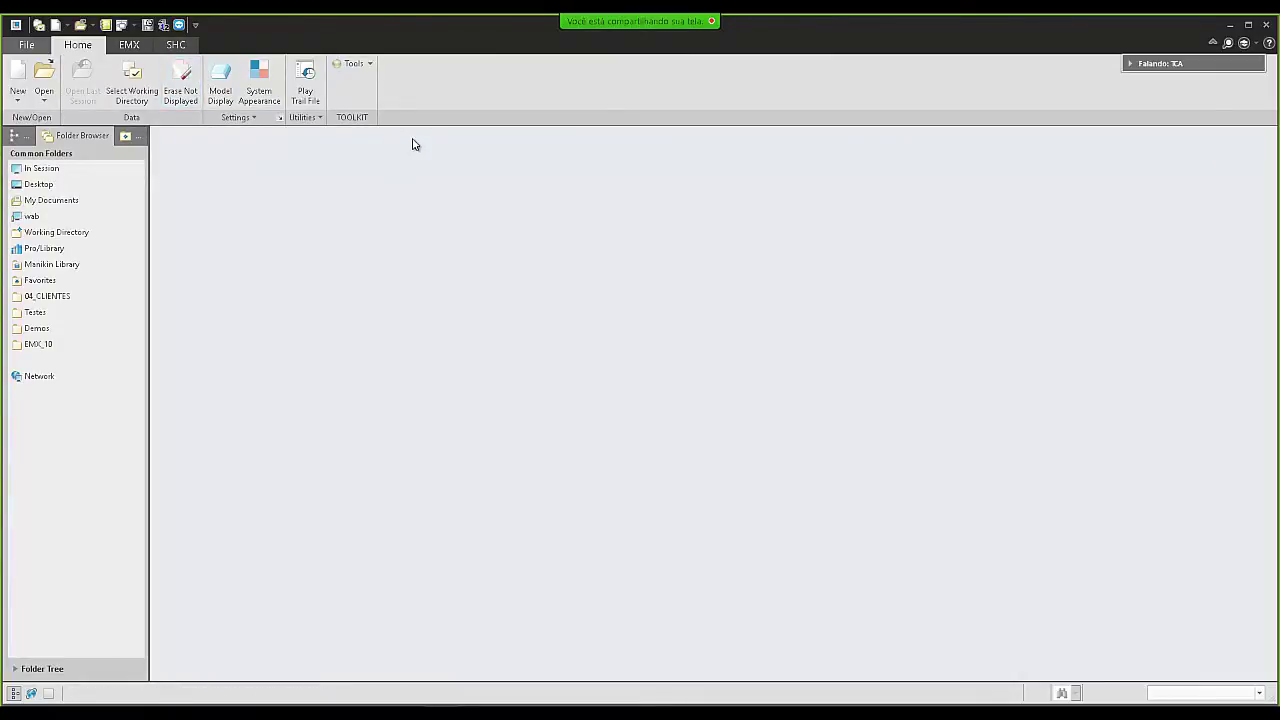
pyautogui.click(178, 82)
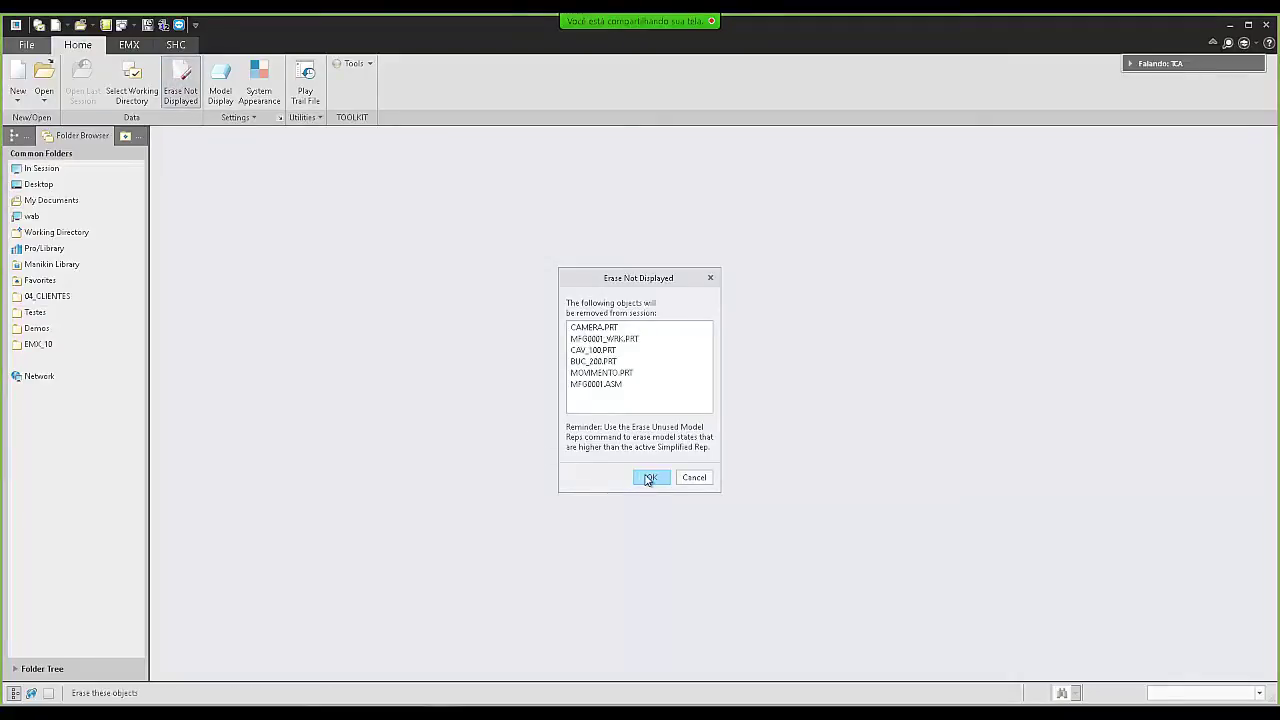
pyautogui.click(648, 478)
pyautogui.press('Return')
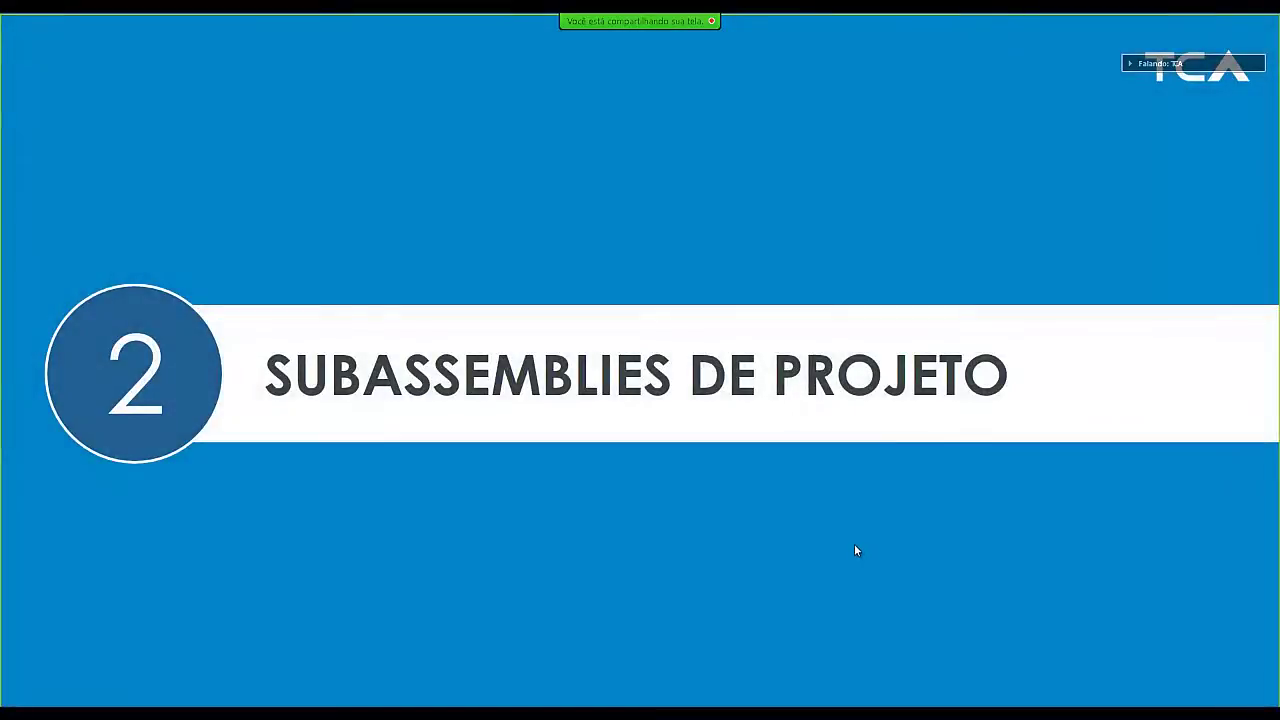
pyautogui.click(615, 430)
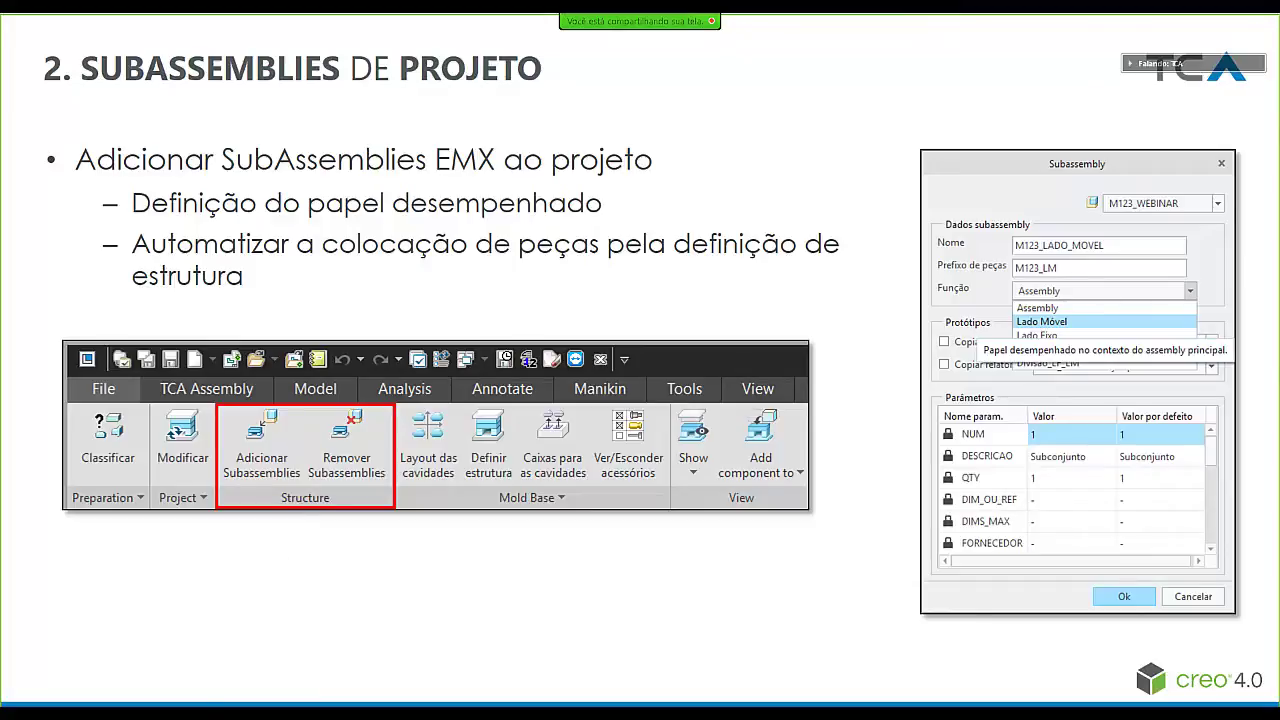
pyautogui.click(62, 712)
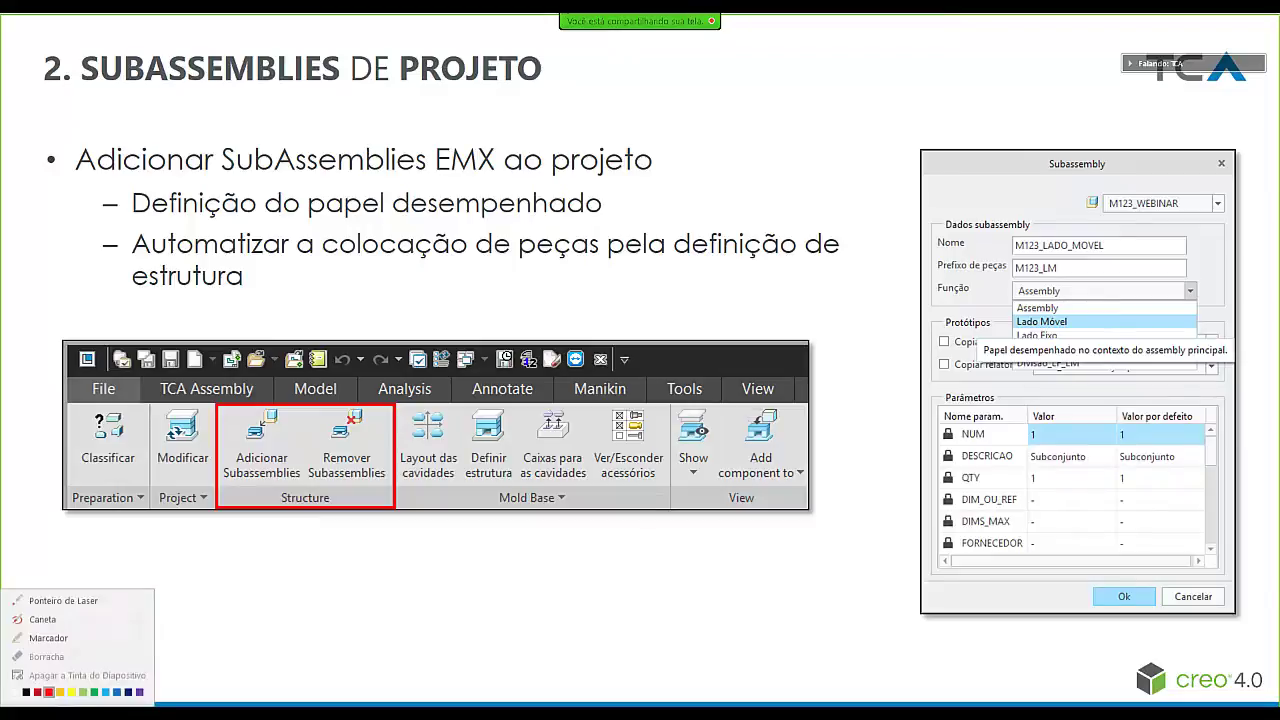
pyautogui.click(45, 638)
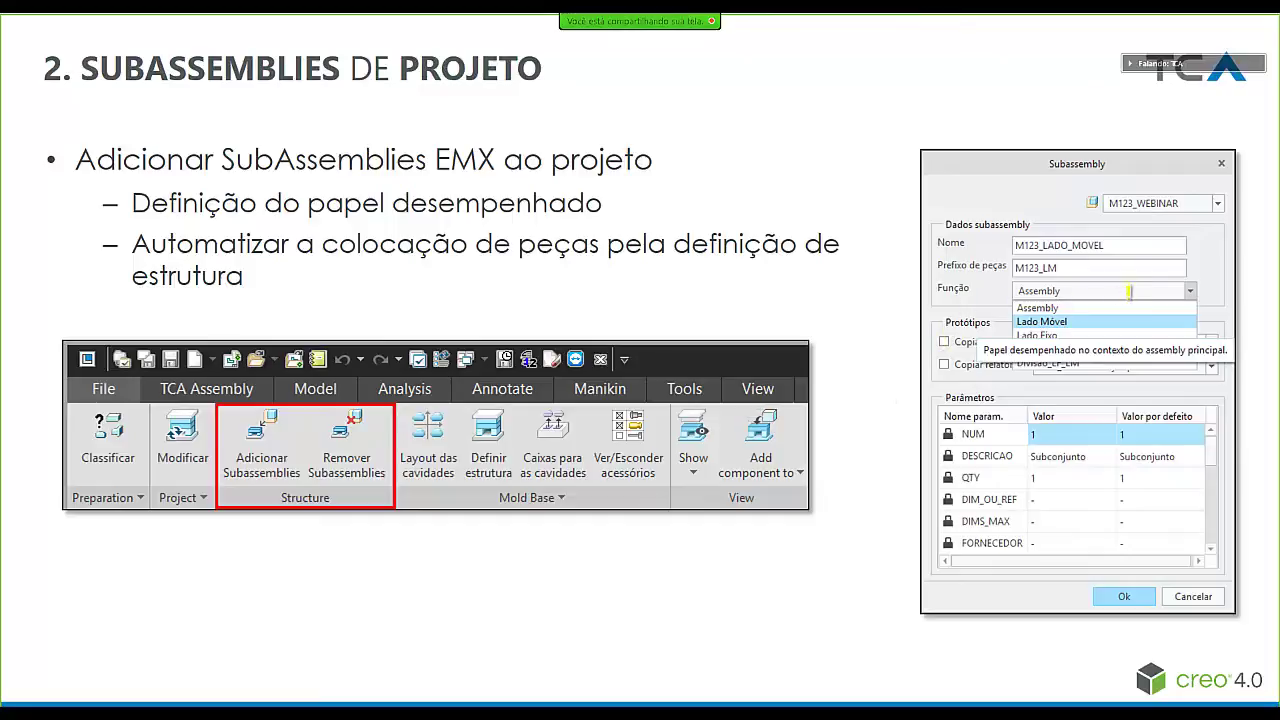
pyautogui.moveTo(1187, 285)
pyautogui.mouseDown()
pyautogui.moveTo(1125, 268)
pyautogui.moveTo(925, 295)
pyautogui.moveTo(1010, 340)
pyautogui.moveTo(1165, 342)
pyautogui.moveTo(1190, 285)
pyautogui.moveTo(1110, 276)
pyautogui.mouseUp()
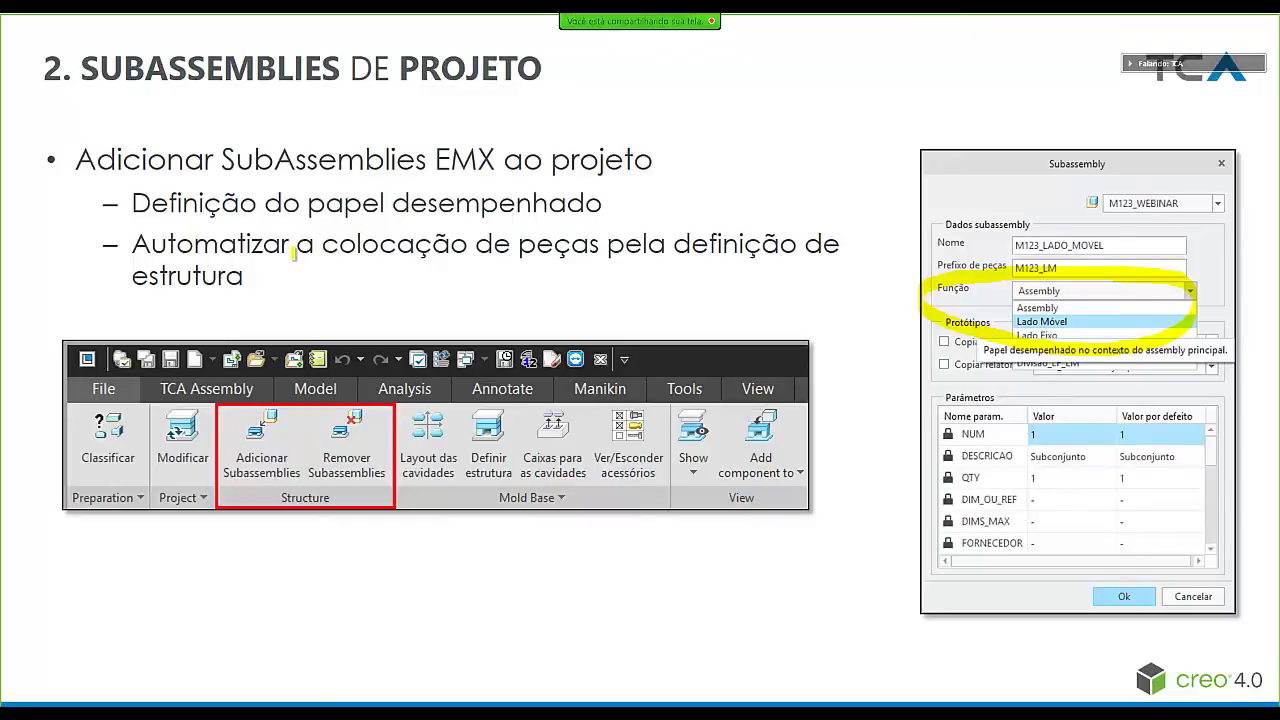
pyautogui.moveTo(138, 246); pyautogui.dragTo(837, 248)
pyautogui.moveTo(246, 277); pyautogui.dragTo(134, 277)
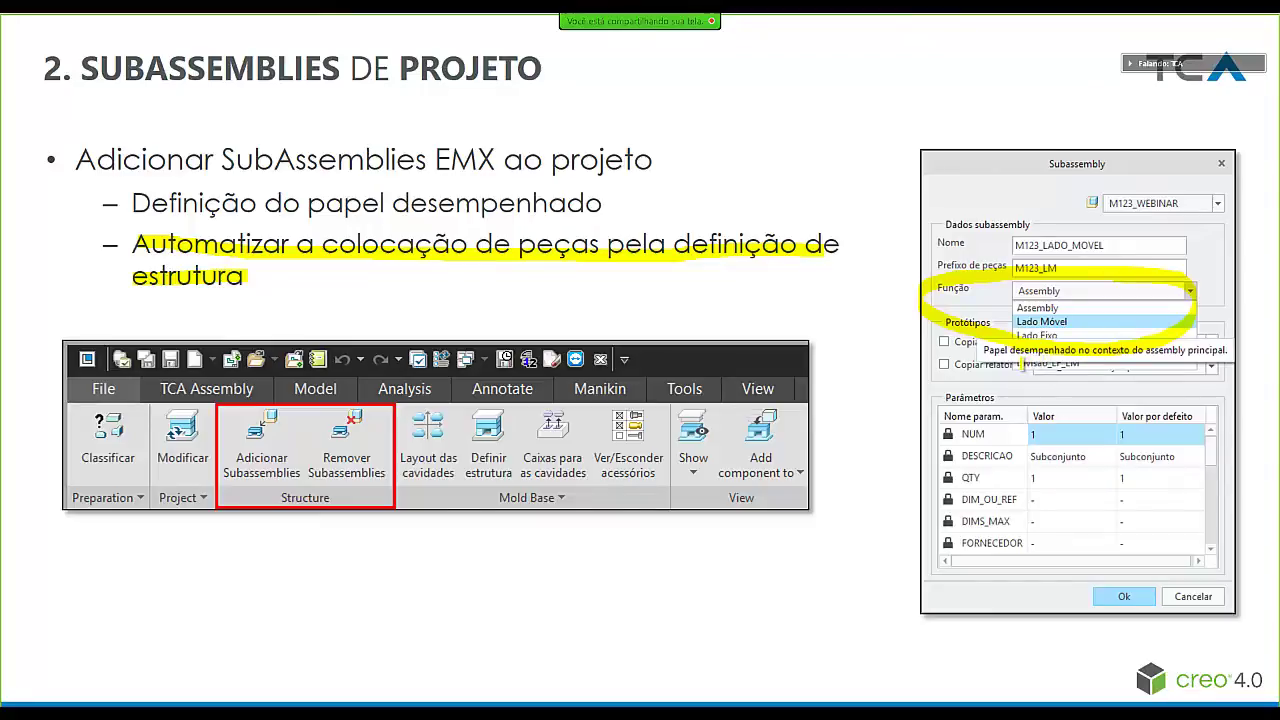
pyautogui.moveTo(1018, 364); pyautogui.dragTo(1080, 364)
# - Switch to Creo Parametric and set the subassemblies folder inside Creo4_emx10 as the working directory
pyautogui.hotkey('alt', 'Tab')
pyautogui.click(60, 345)
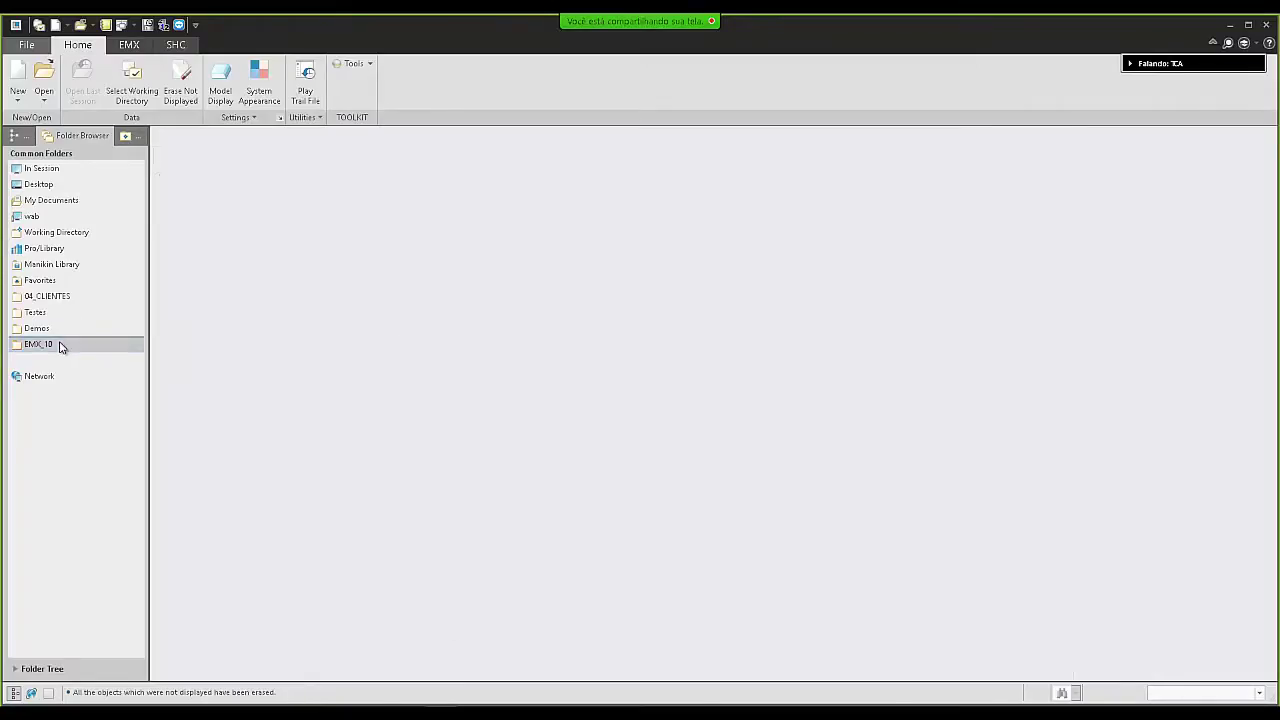
pyautogui.doubleClick(190, 193)
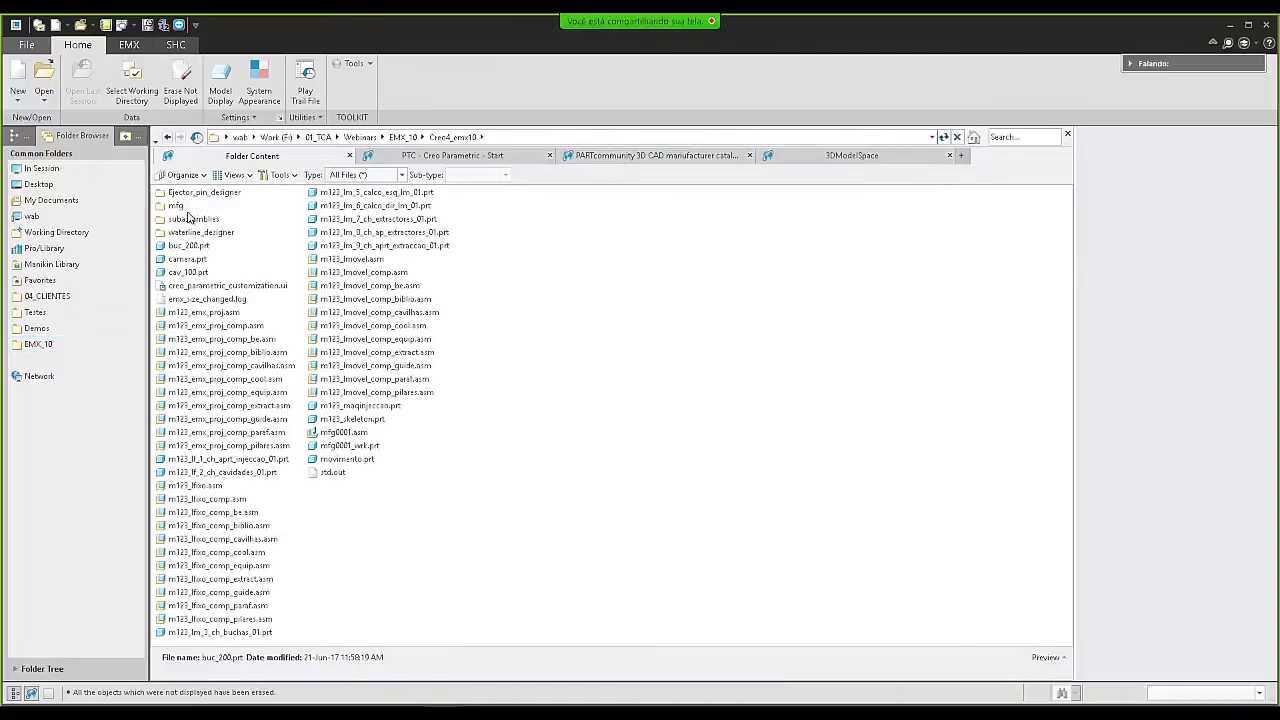
pyautogui.rightClick(189, 218)
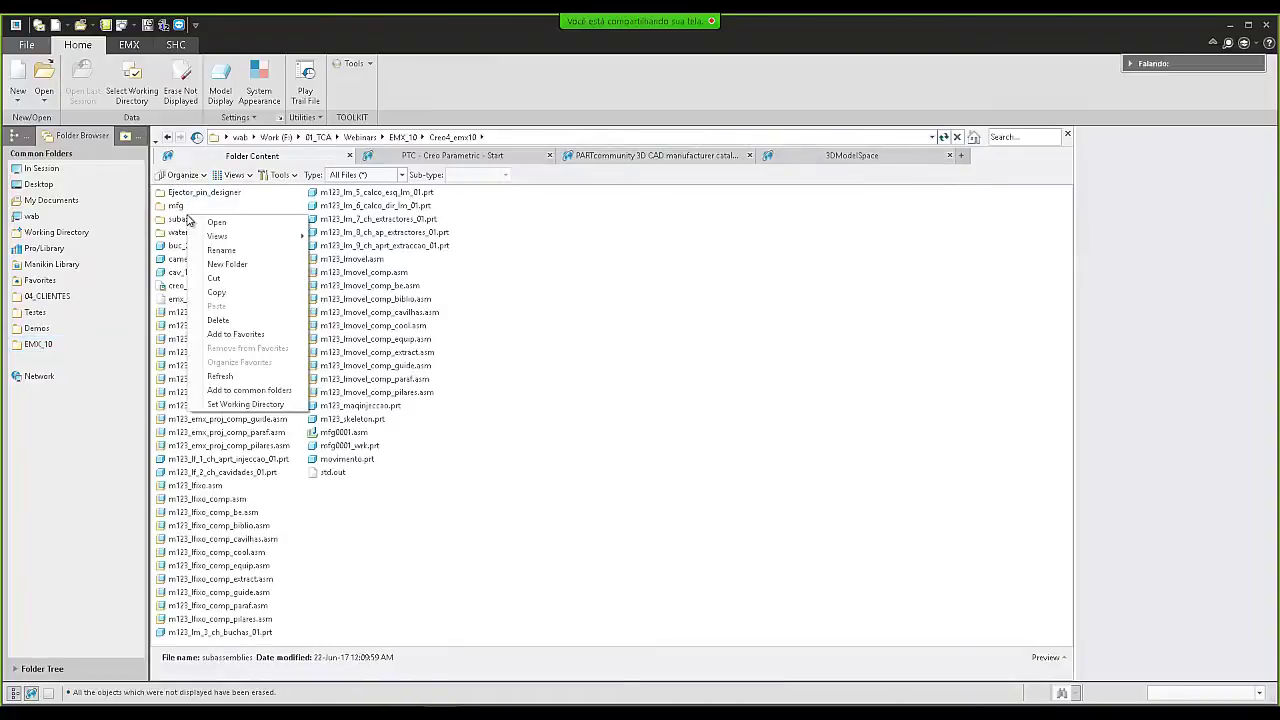
pyautogui.click(245, 404)
pyautogui.click(63, 236)
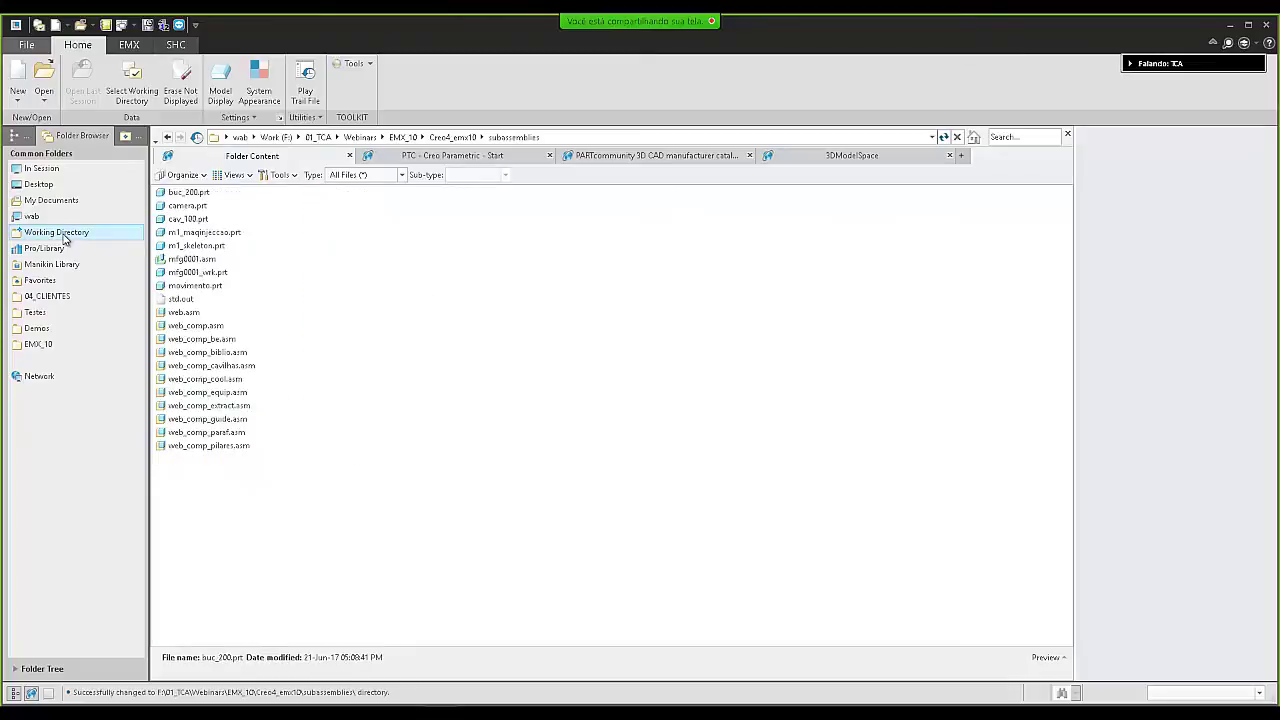
# - Open web.asm from the working directory and widen the model tree's name column so the component names fit
pyautogui.doubleClick(189, 313)
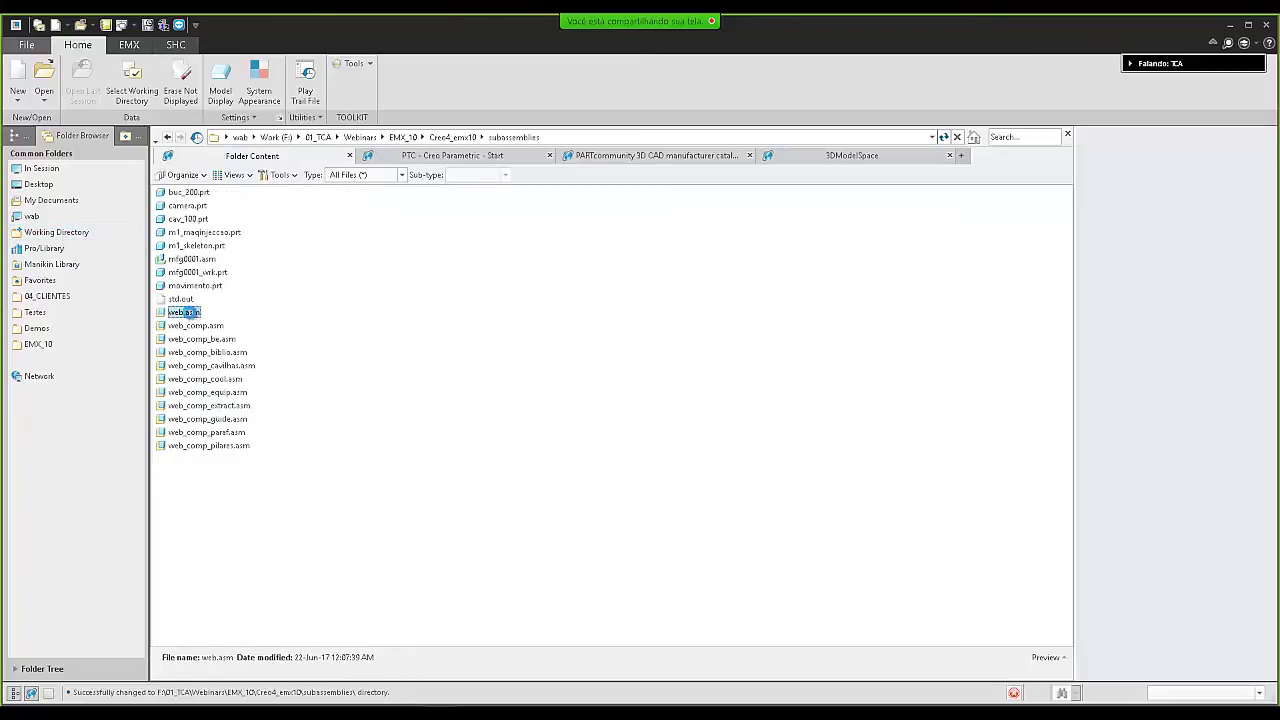
pyautogui.scroll(3, 682, 300)
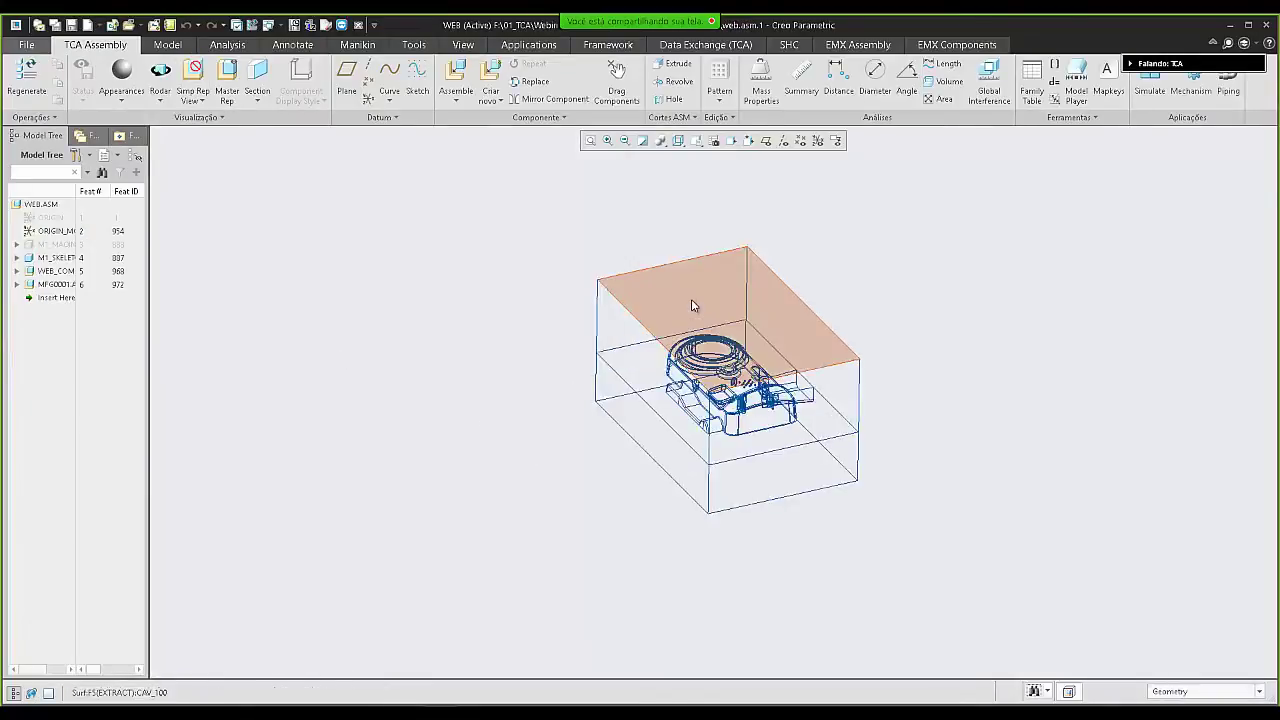
pyautogui.moveTo(535, 400); pyautogui.dragTo(571, 323, button='middle')
pyautogui.scroll(-3, 571, 323)
pyautogui.scroll(3, 549, 463)
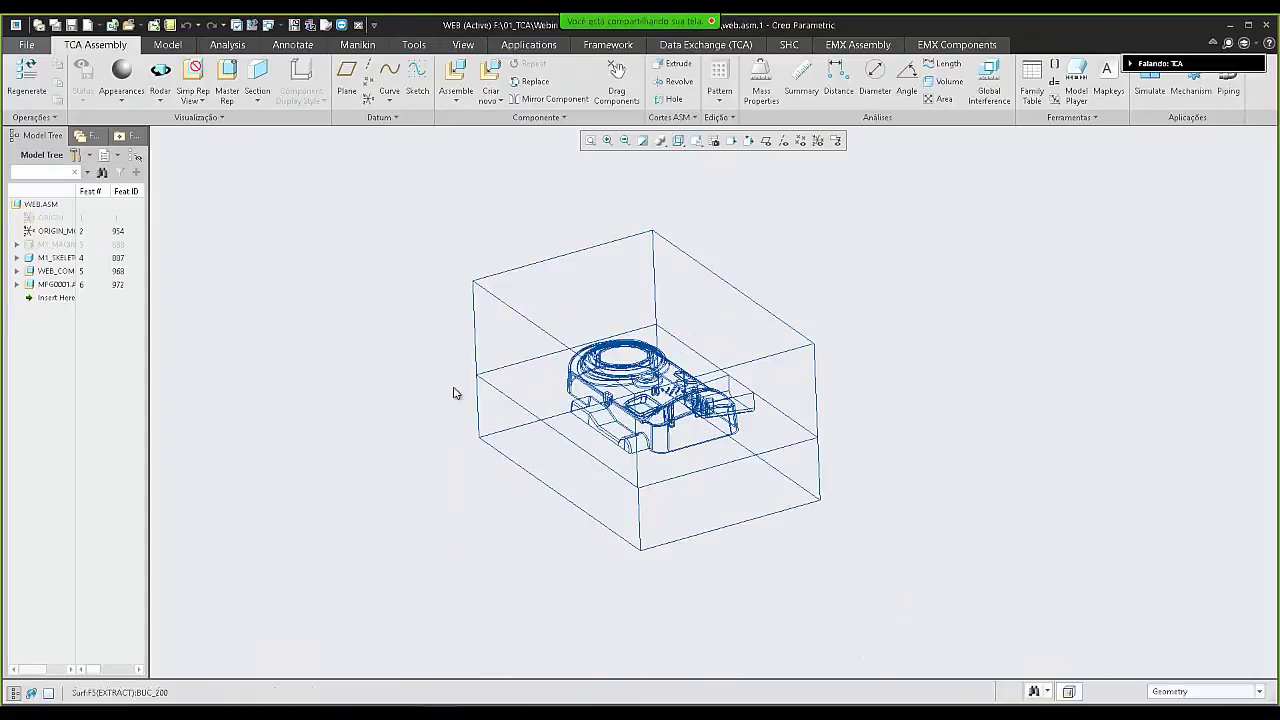
pyautogui.moveTo(76, 191); pyautogui.dragTo(115, 191)
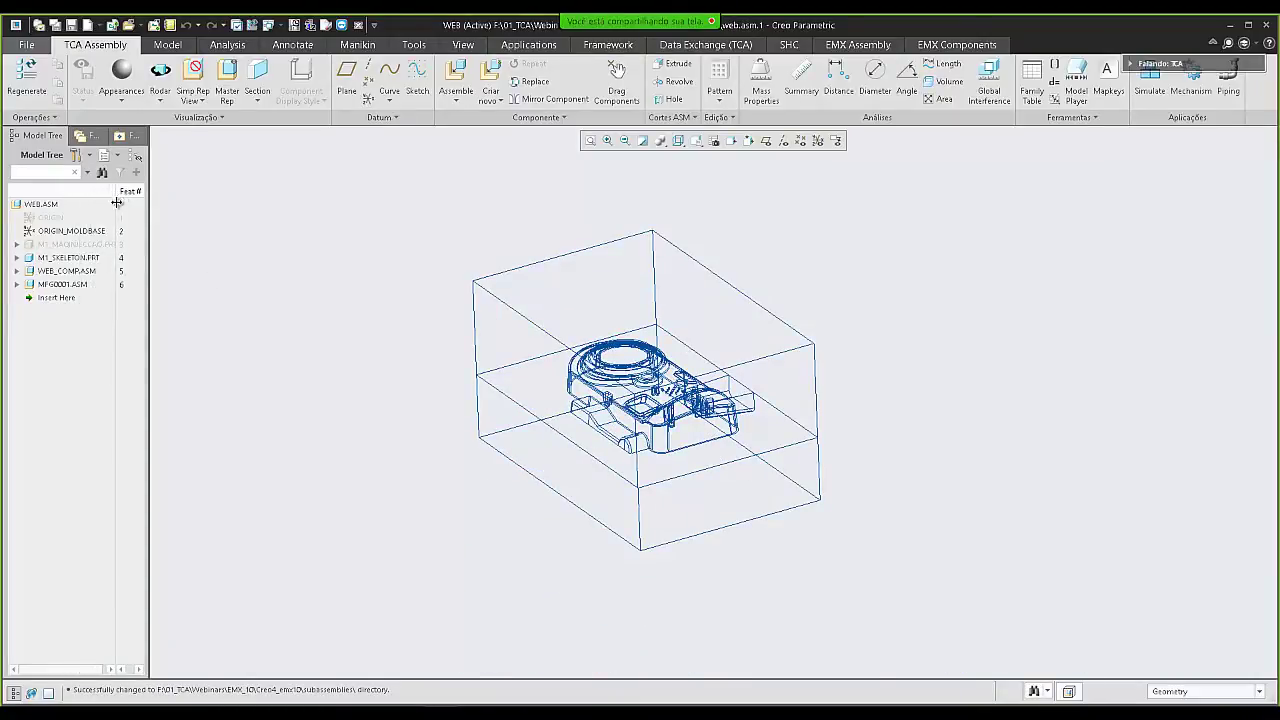
pyautogui.click(66, 285)
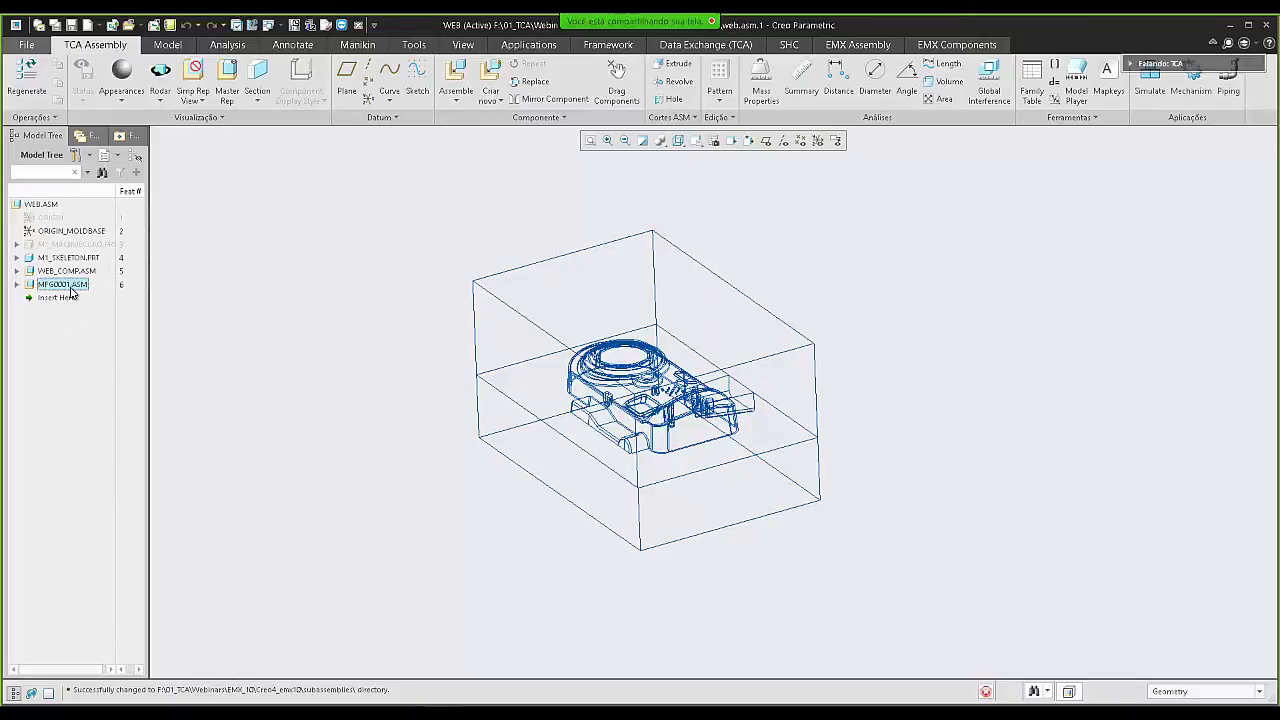
pyautogui.click(241, 306)
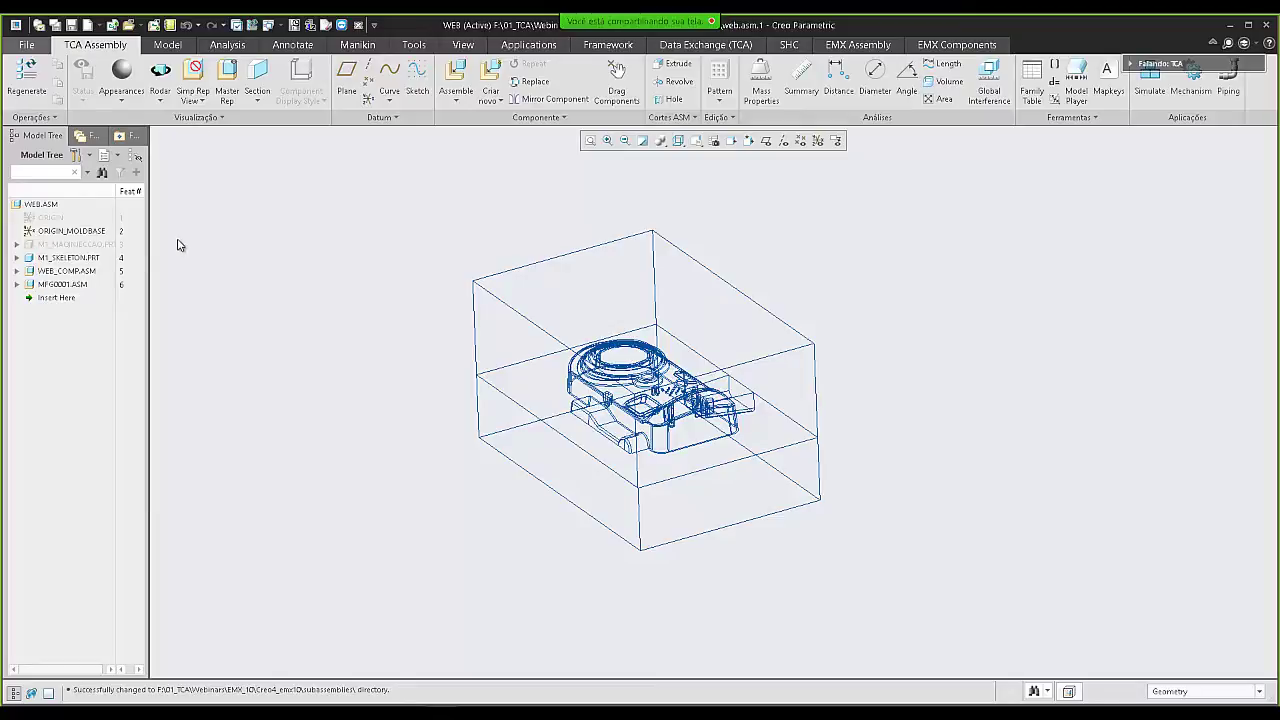
# - Start adding an EMX subassembly under WEB, naming it M1_LMOVEL with part prefix M1_LM
pyautogui.click(857, 48)
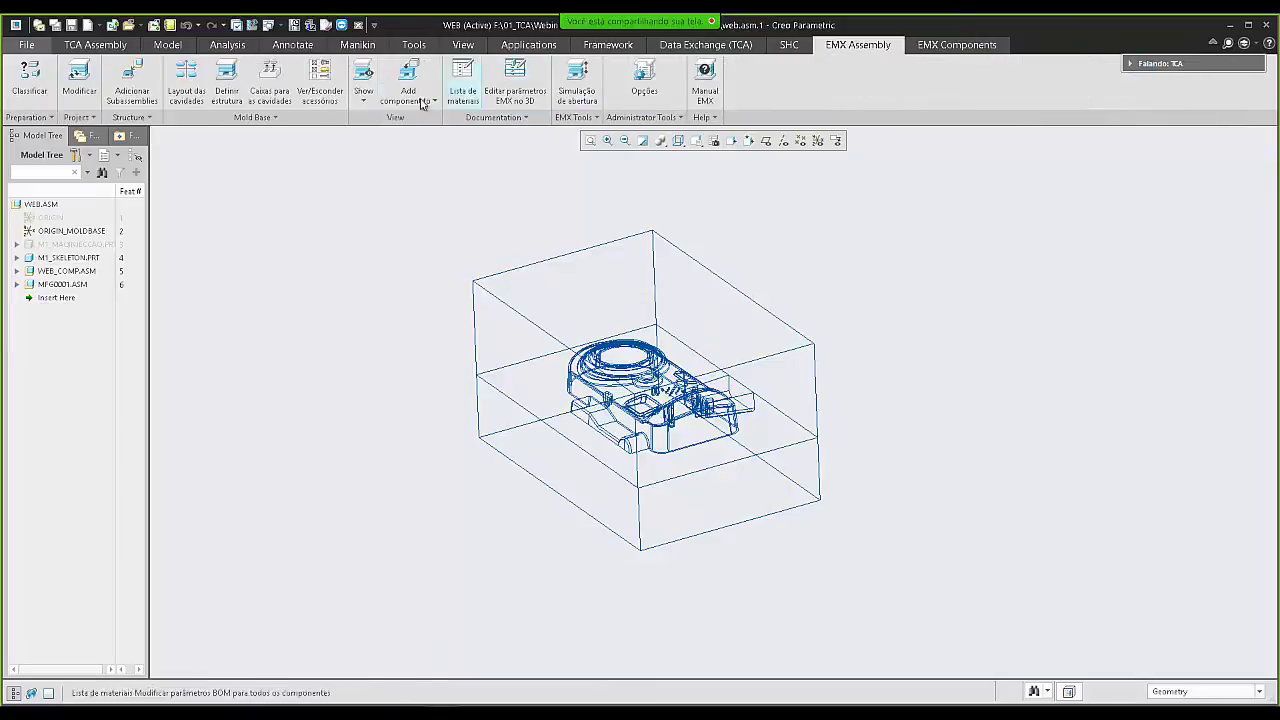
pyautogui.click(135, 95)
pyautogui.click(152, 118)
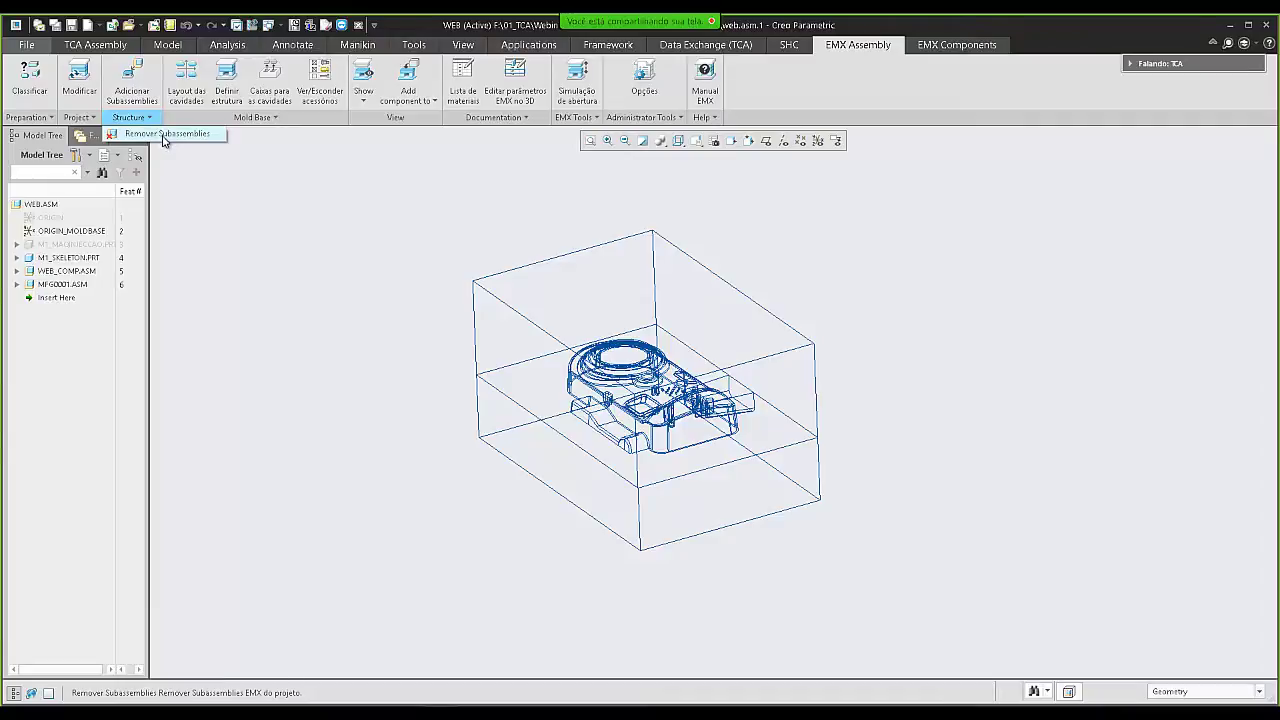
pyautogui.click(146, 104)
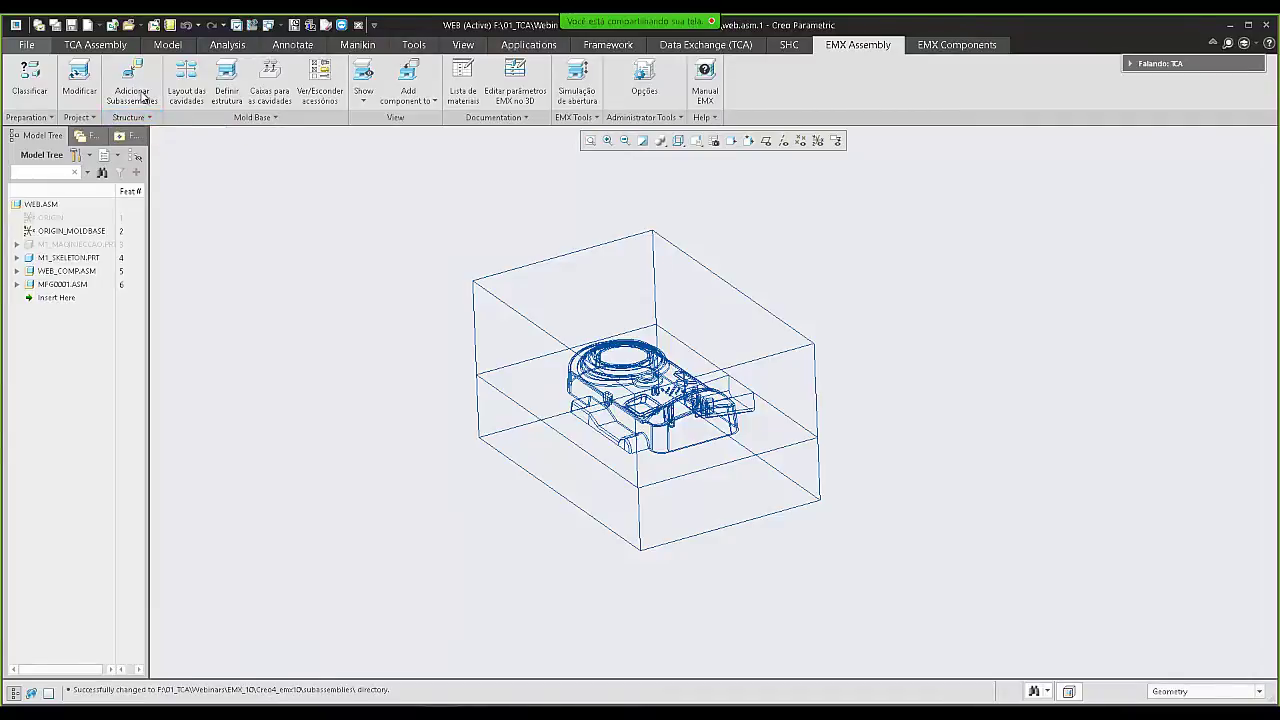
pyautogui.click(138, 95)
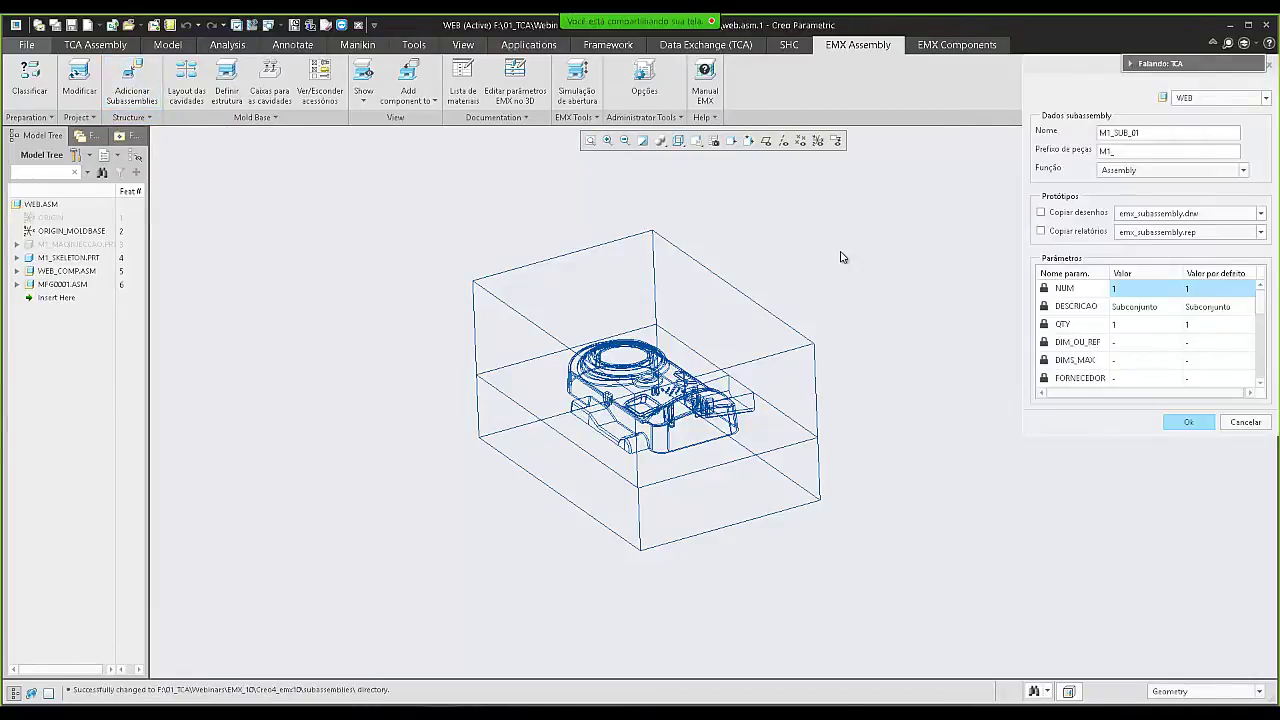
pyautogui.click(1266, 98)
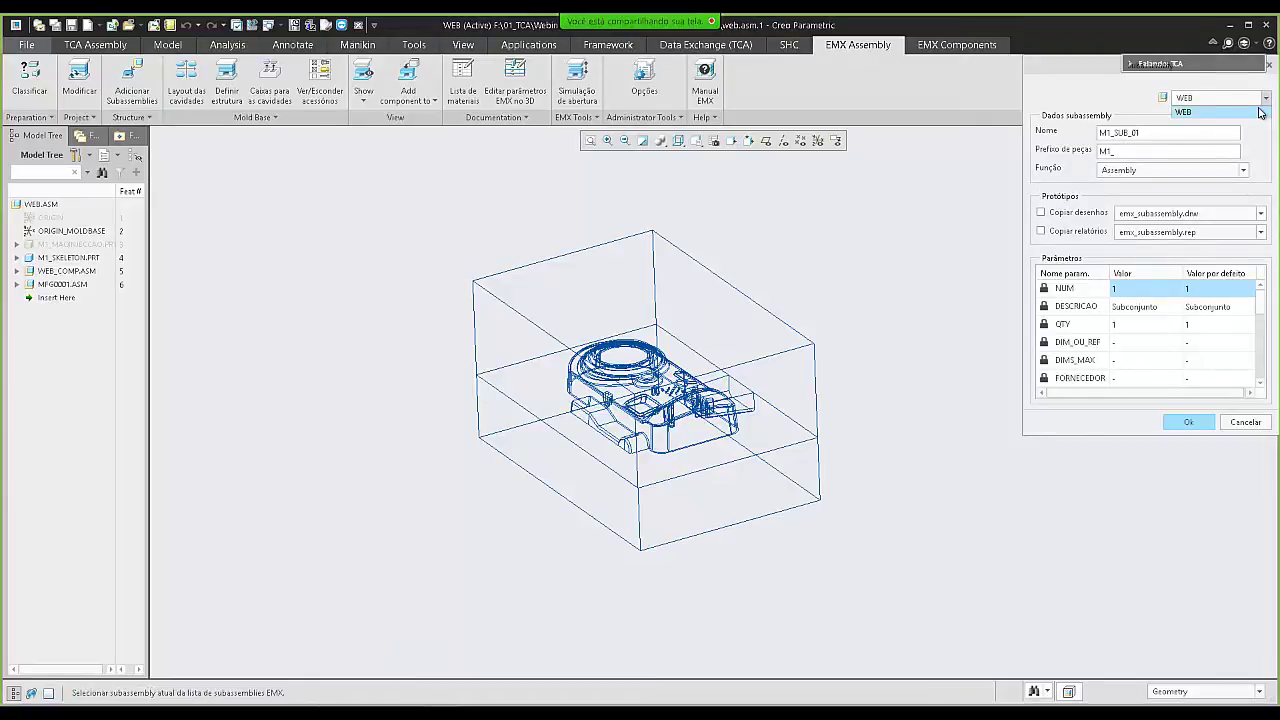
pyautogui.click(1266, 100)
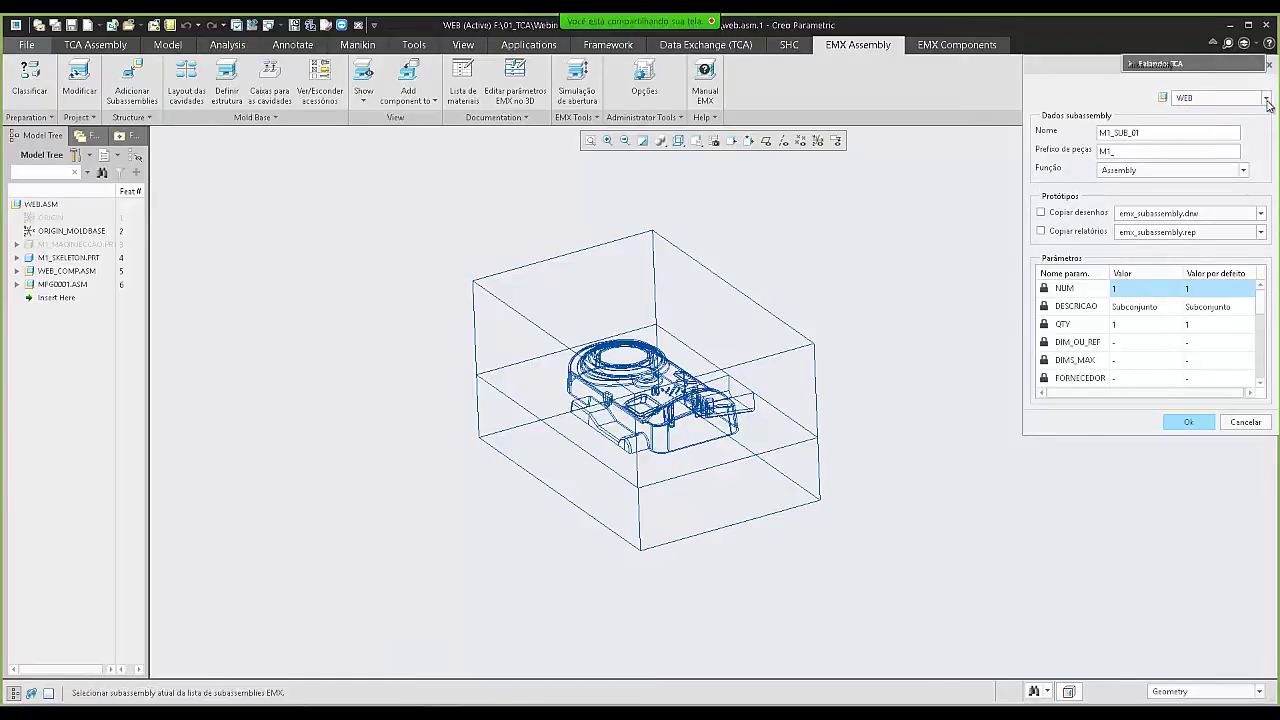
pyautogui.moveTo(1137, 130); pyautogui.dragTo(1120, 132)
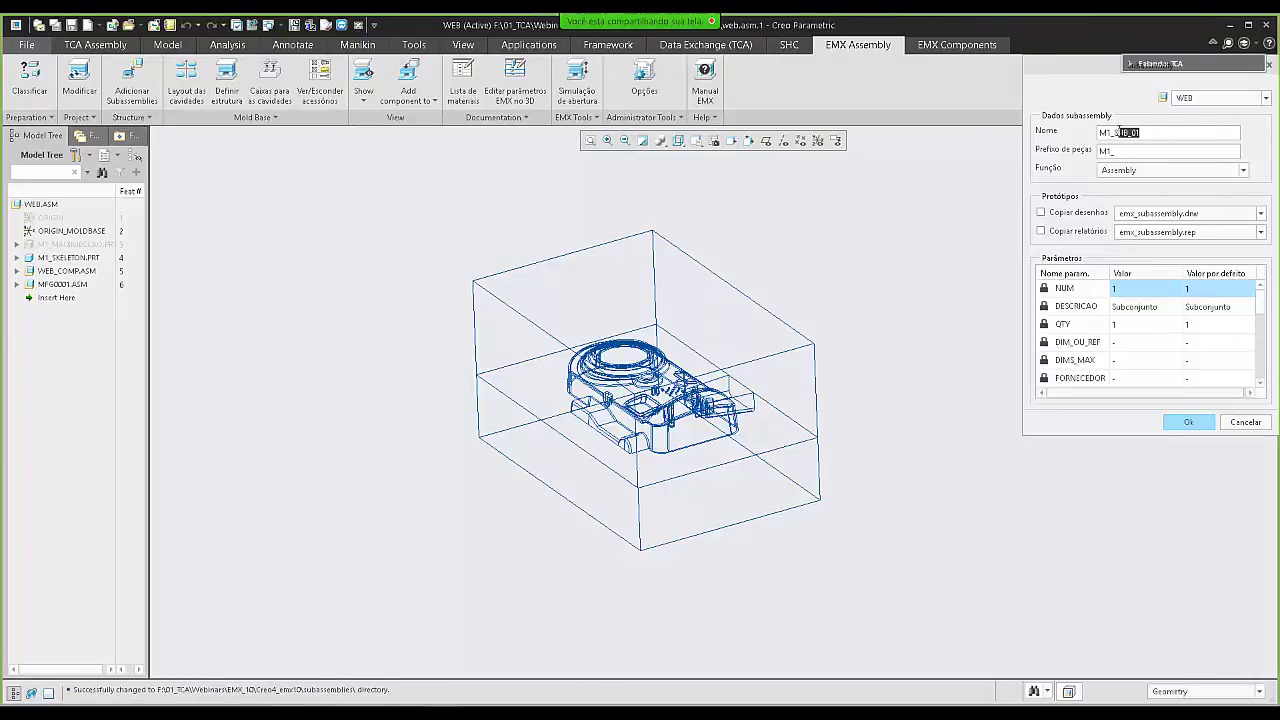
pyautogui.press('BackSpace')
pyautogui.write('MOVEL')
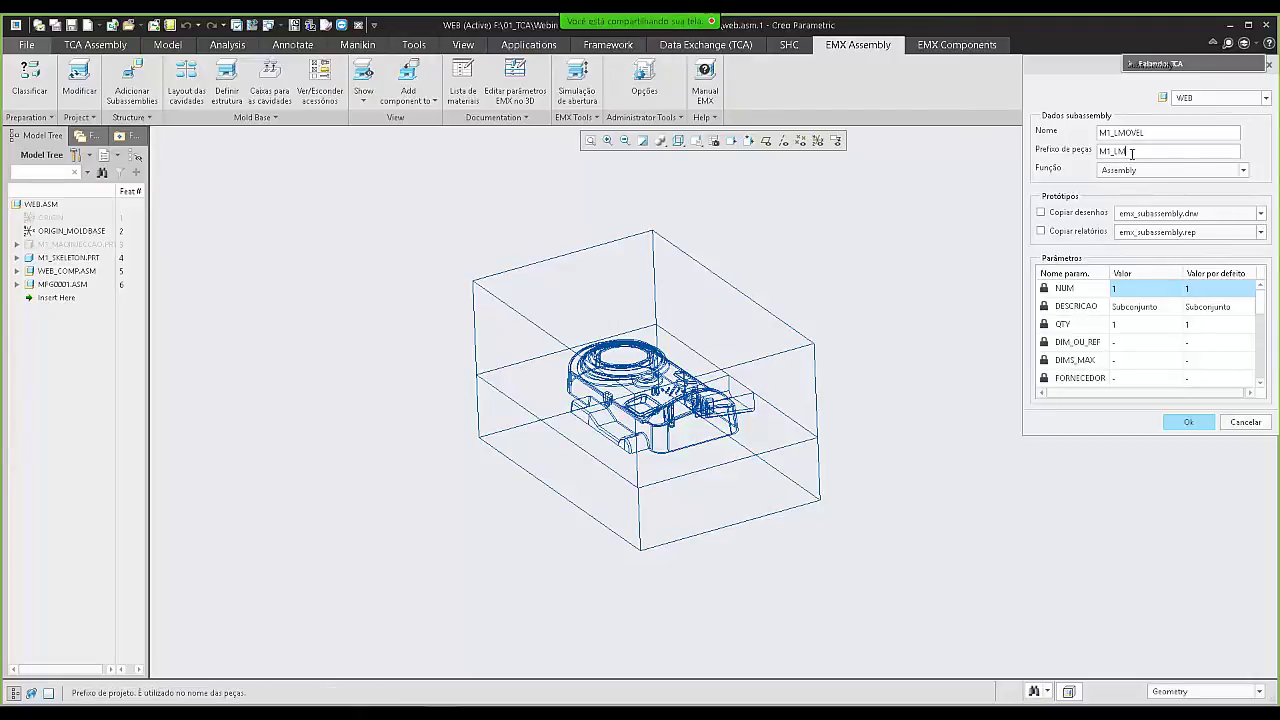
# - Assign the Lado Móvel function to the M1_LMOVEL subassembly and create it
pyautogui.click(1143, 175)
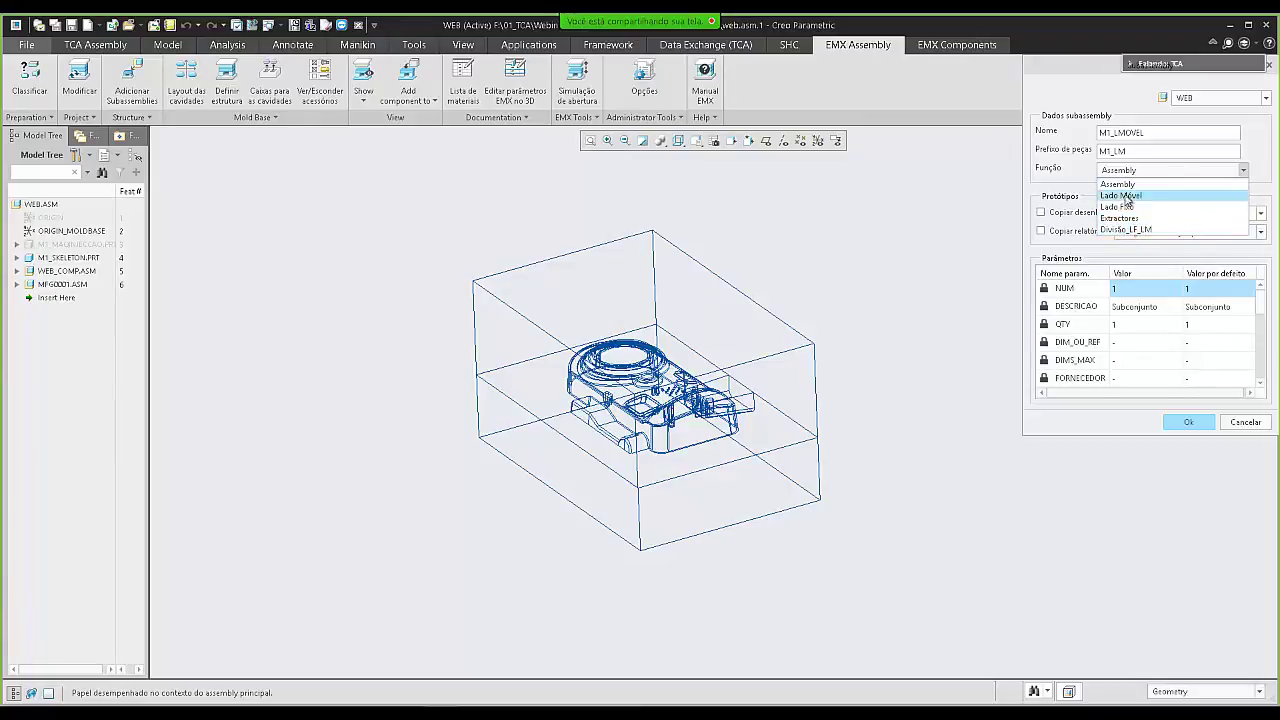
pyautogui.click(1137, 197)
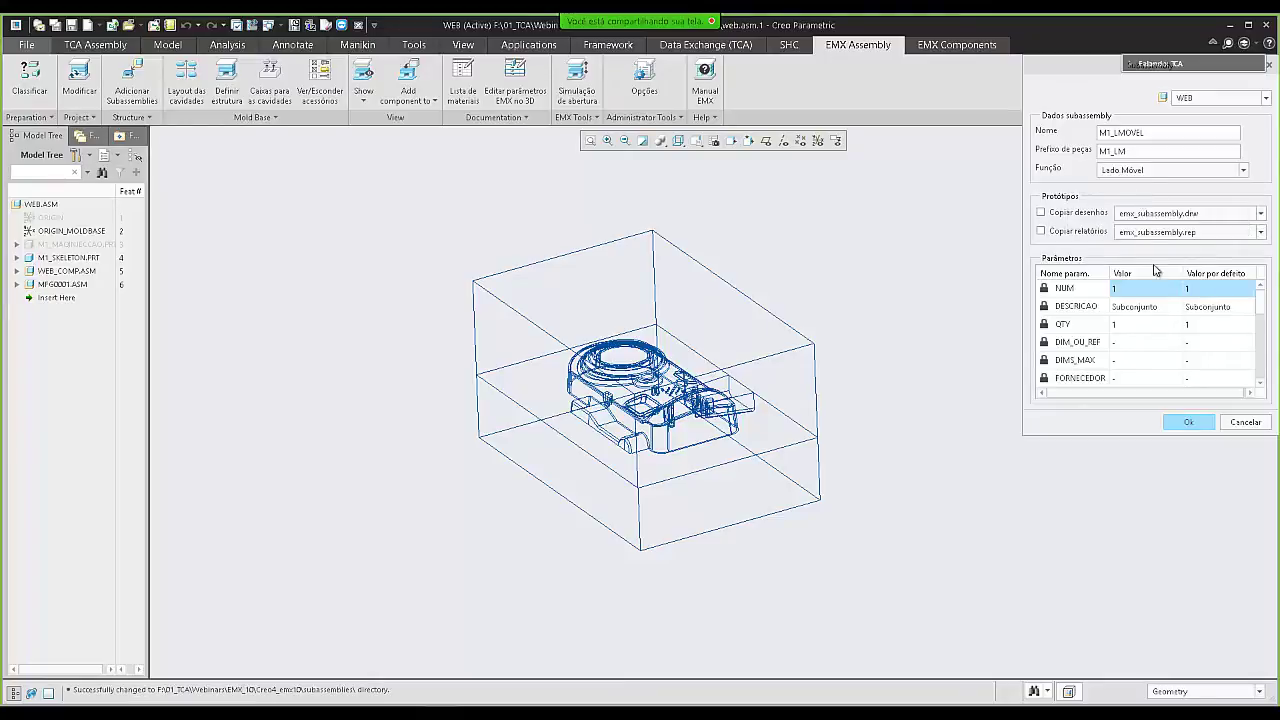
pyautogui.click(1187, 422)
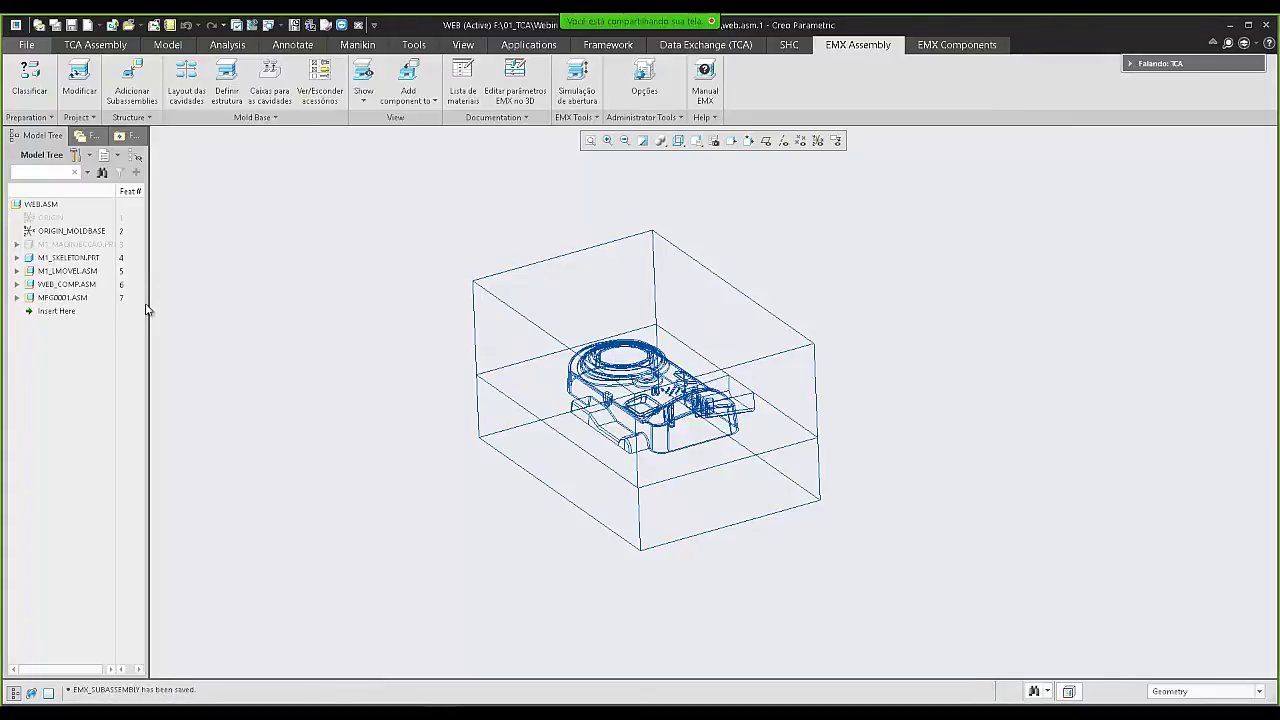
# - Expand M1_LMOVEL.ASM and its M1_LMOVEL_COMP assembly in a widened model tree to examine the component assembly names
pyautogui.click(17, 273)
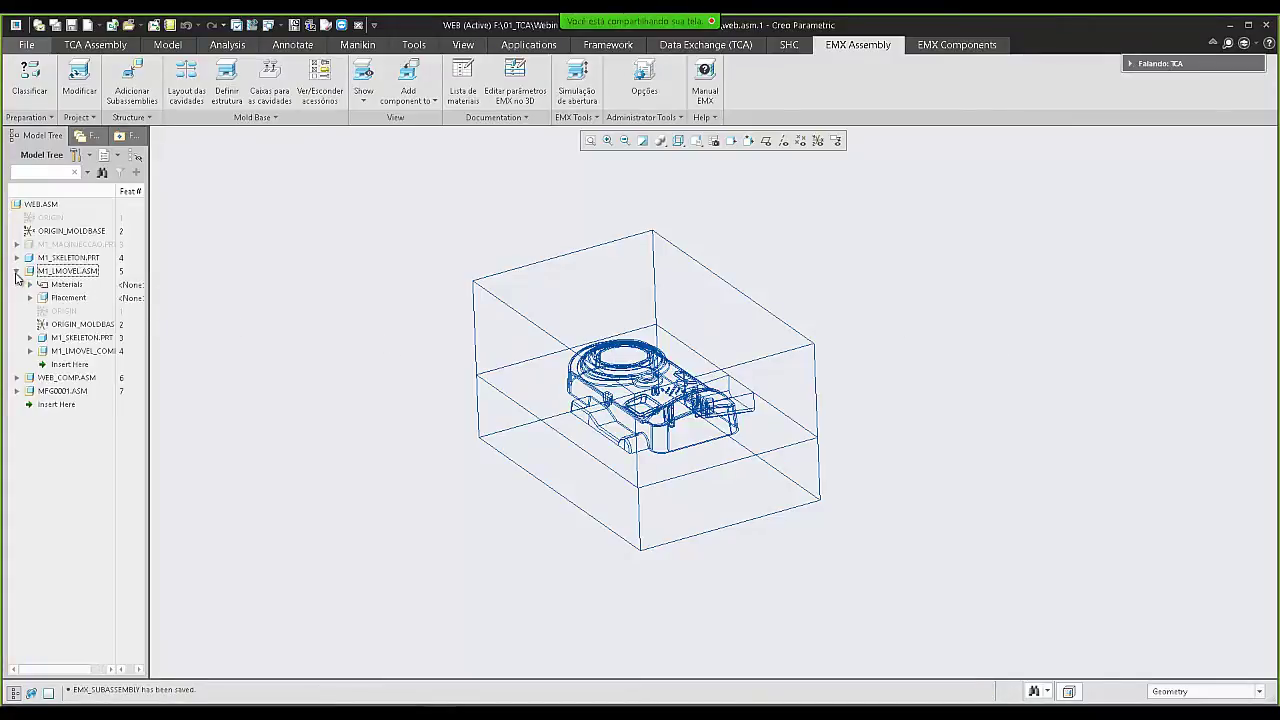
pyautogui.click(30, 351)
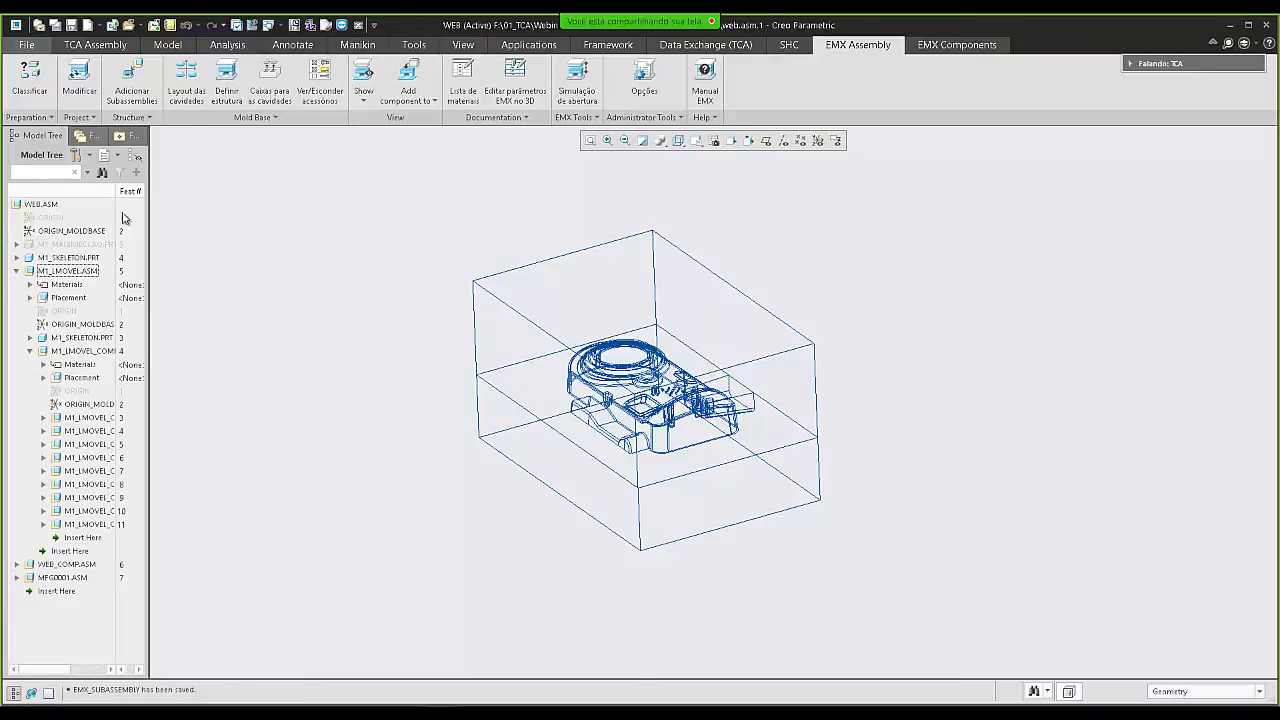
pyautogui.moveTo(117, 190); pyautogui.dragTo(136, 190)
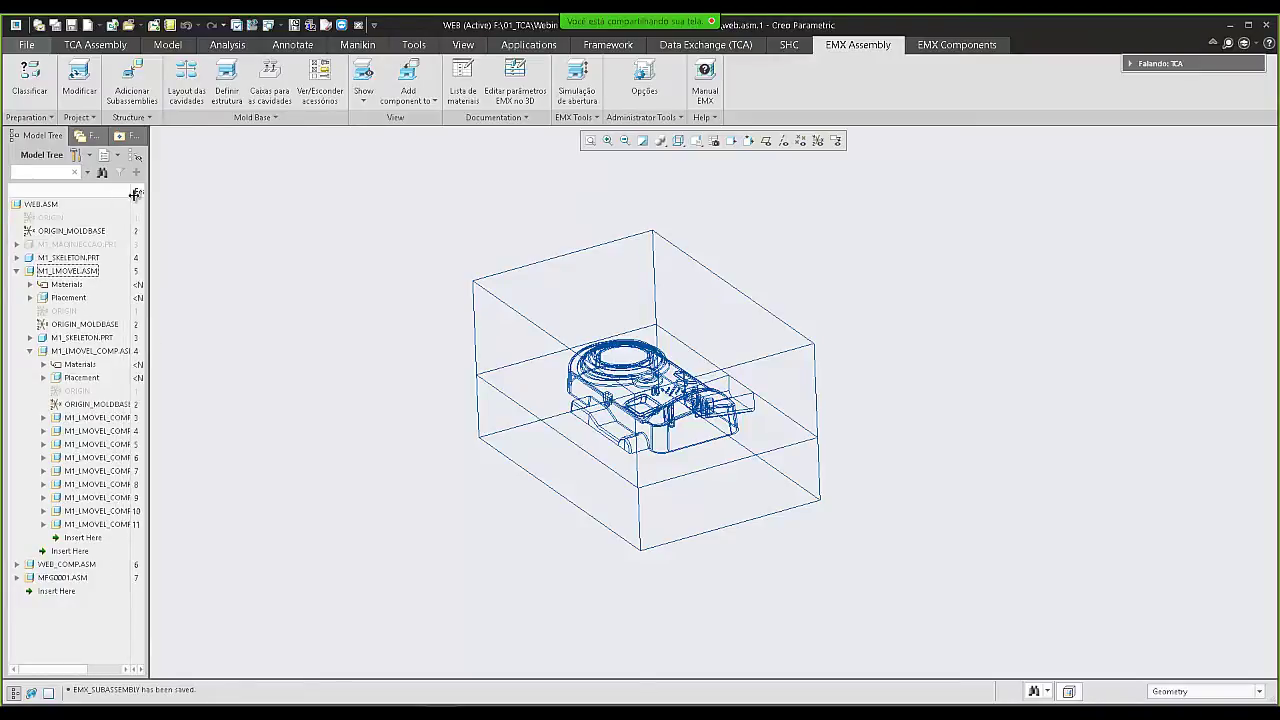
pyautogui.click(120, 418)
pyautogui.click(118, 431)
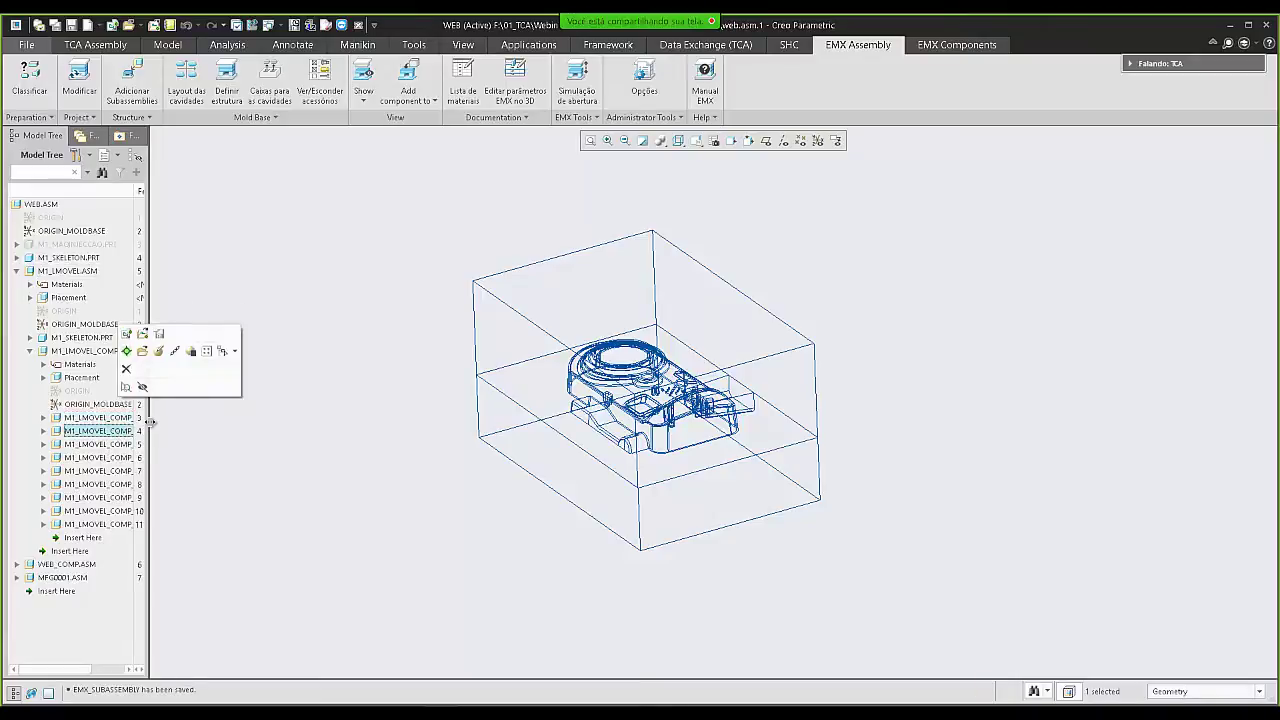
pyautogui.moveTo(148, 428); pyautogui.dragTo(215, 428)
pyautogui.moveTo(135, 192); pyautogui.dragTo(193, 207)
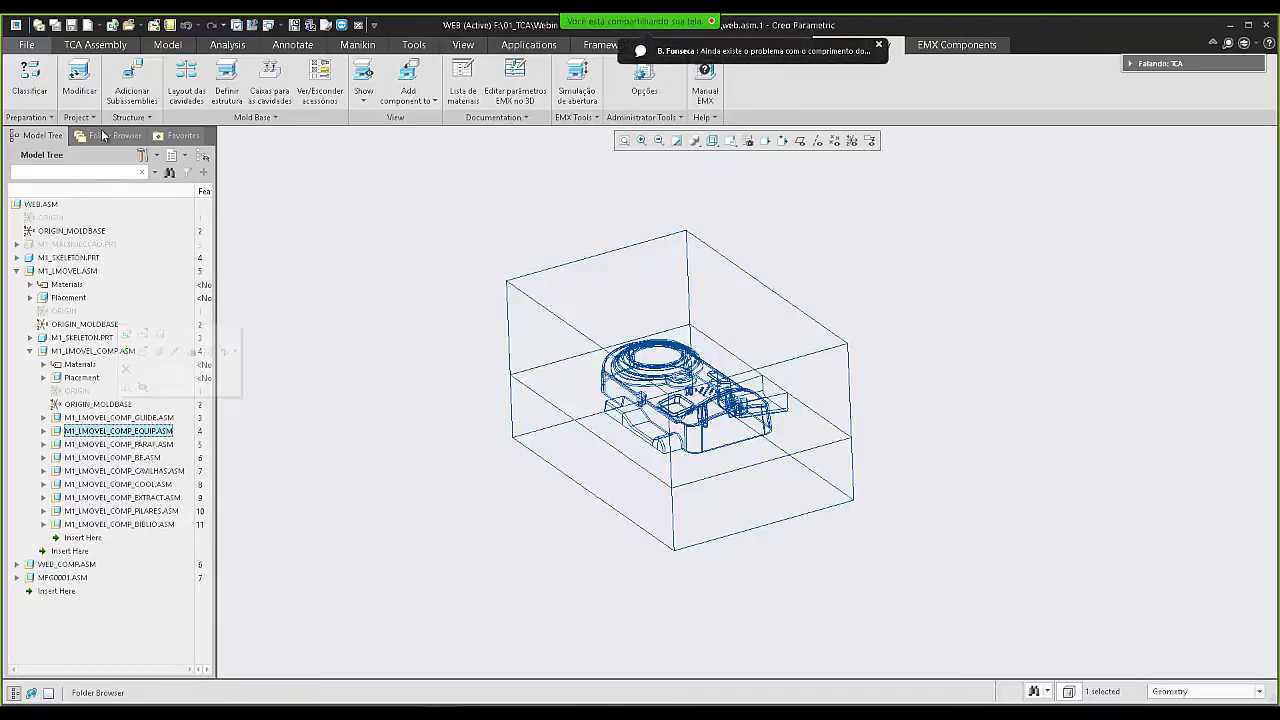
# - Add a subassembly M1_LFIXO under WEB with part prefix M1_LF and function Lado Fixo
pyautogui.click(131, 80)
pyautogui.click(1137, 132)
pyautogui.press('BackSpace')
pyautogui.press('BackSpace')
pyautogui.write('LF')
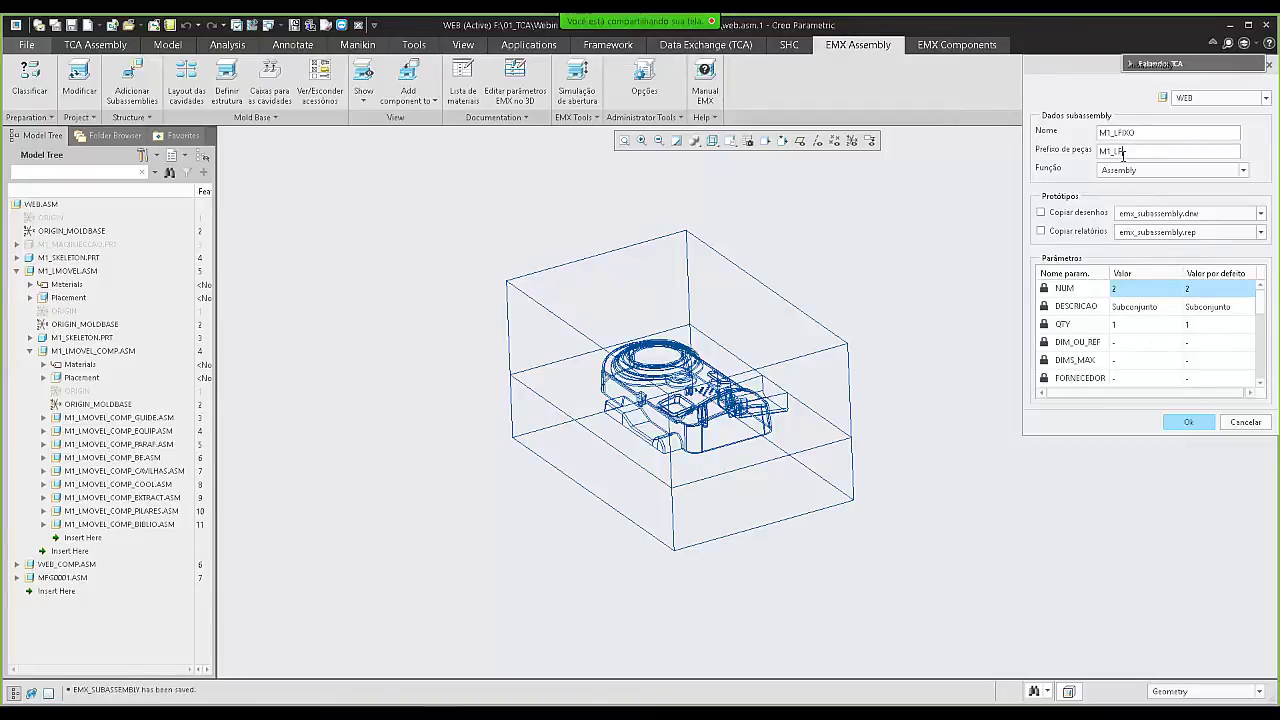
pyautogui.click(1137, 169)
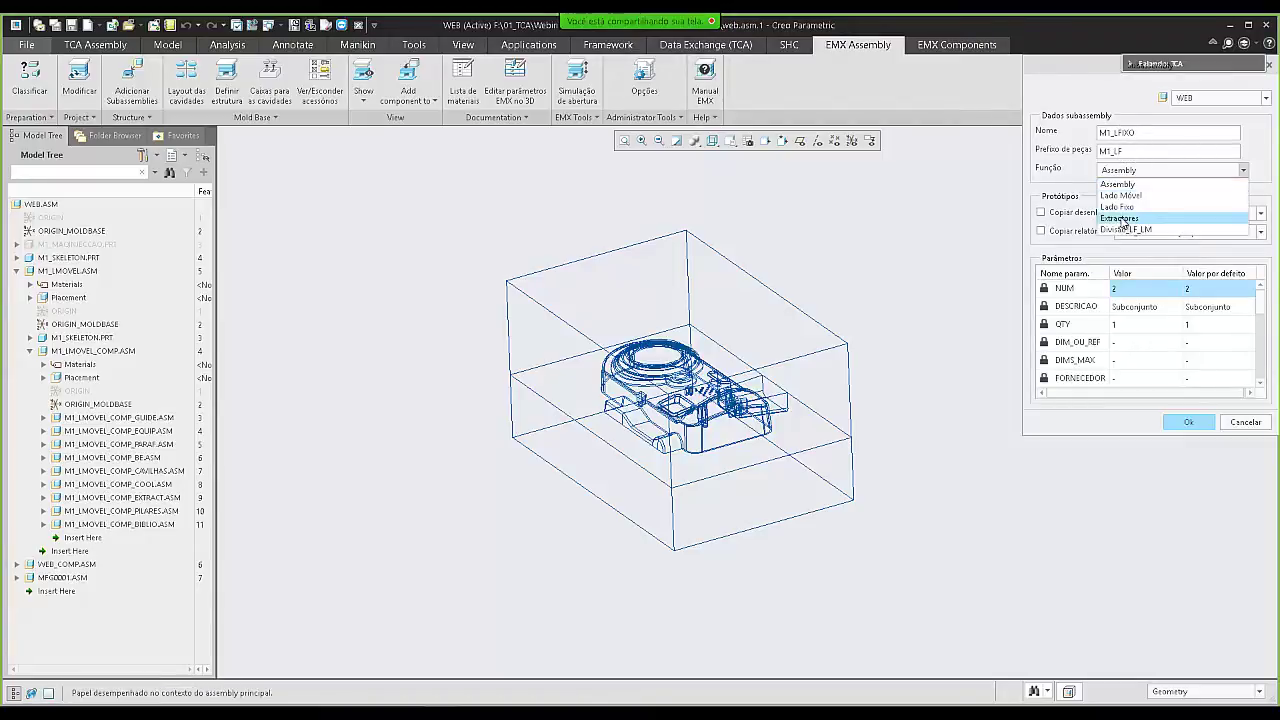
pyautogui.click(1122, 202)
pyautogui.click(1168, 421)
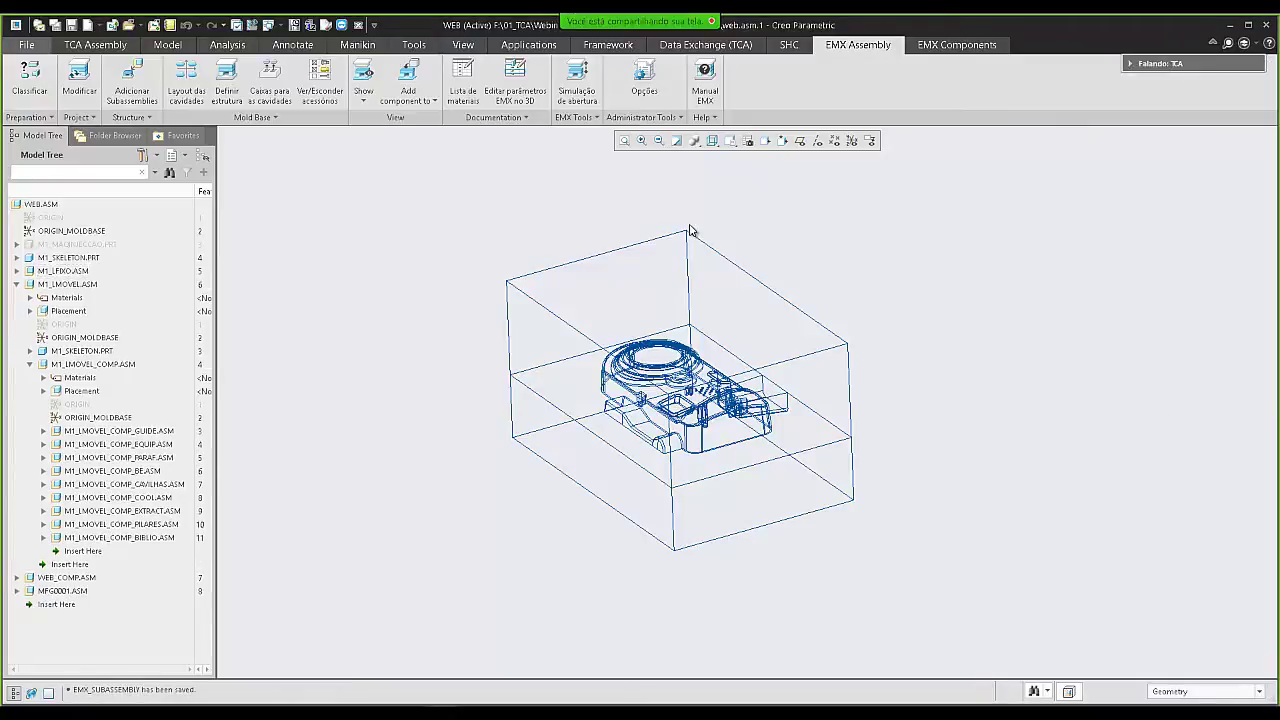
# - Add a subassembly M1_EXT under WEB with part prefix M1_EX and function Extractores
pyautogui.click(133, 82)
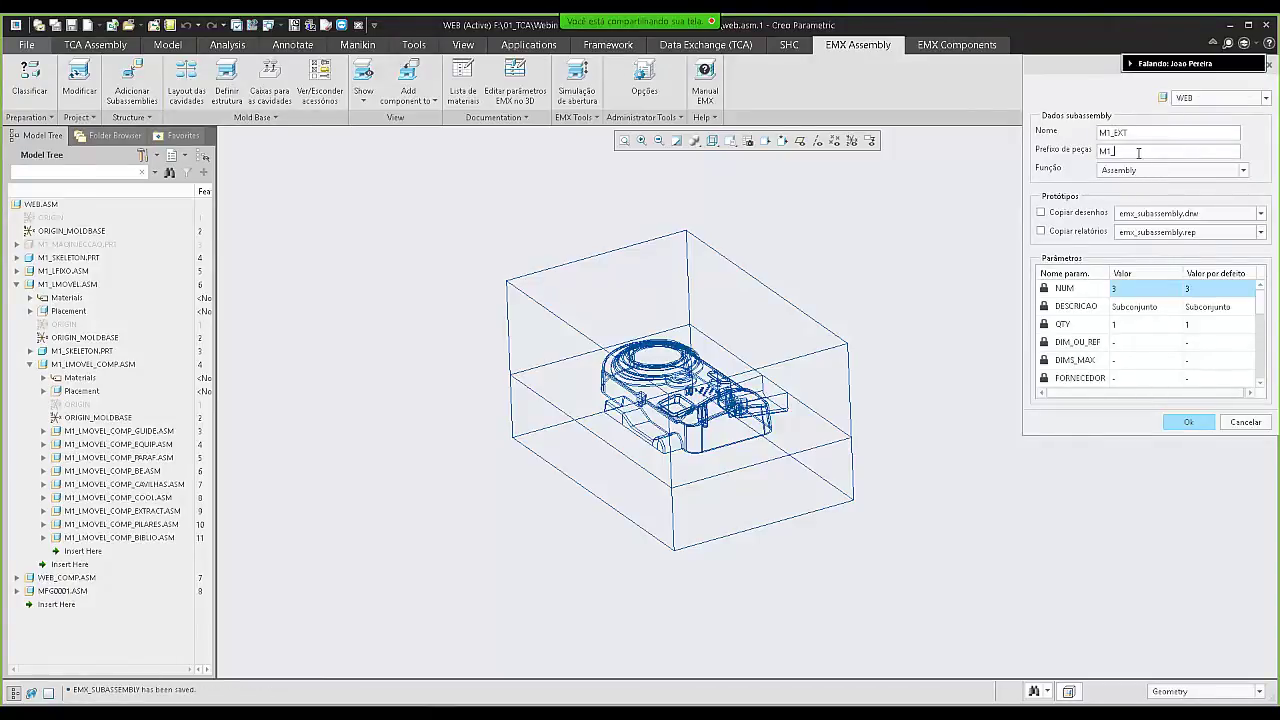
pyautogui.write('EX')
pyautogui.click(1133, 170)
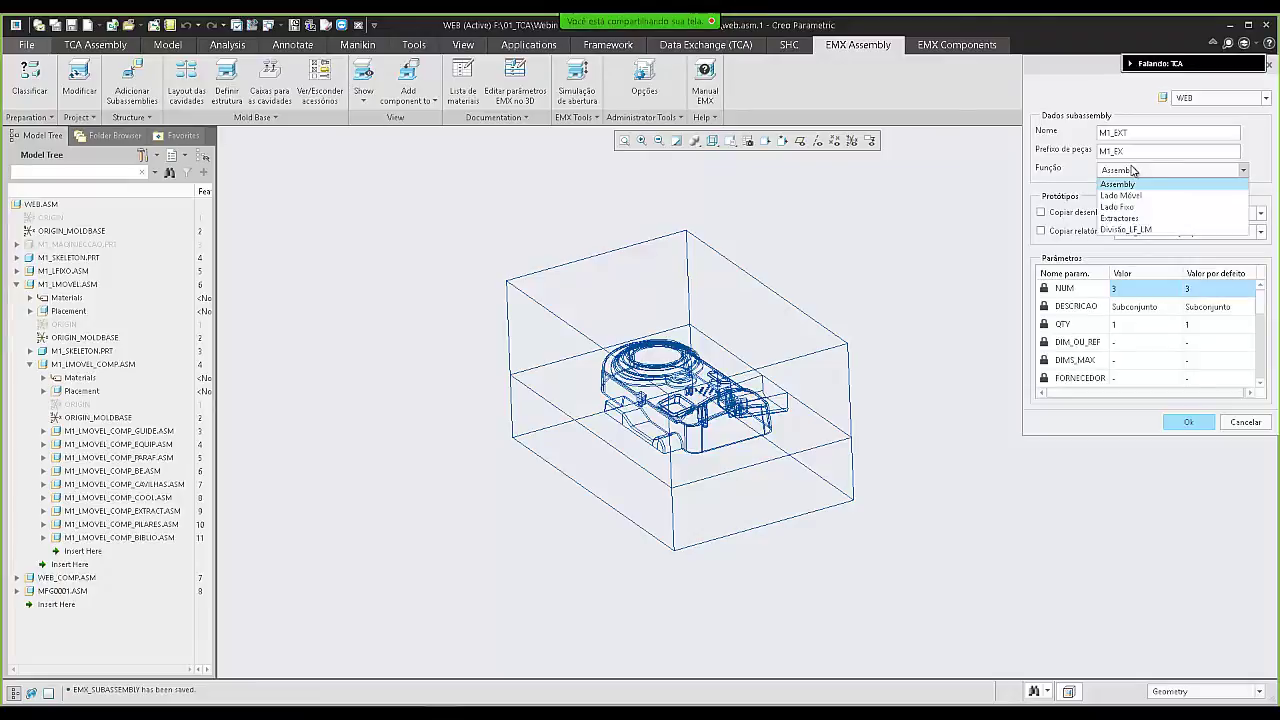
pyautogui.click(1121, 219)
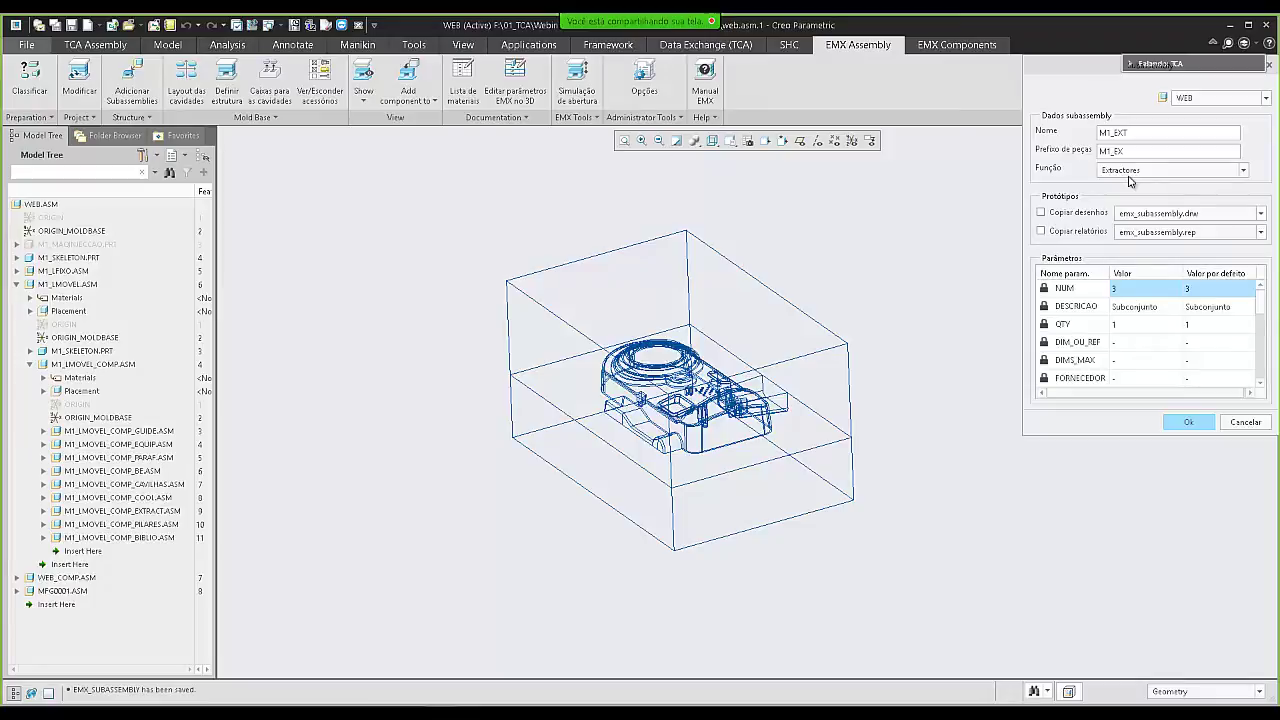
pyautogui.click(1180, 425)
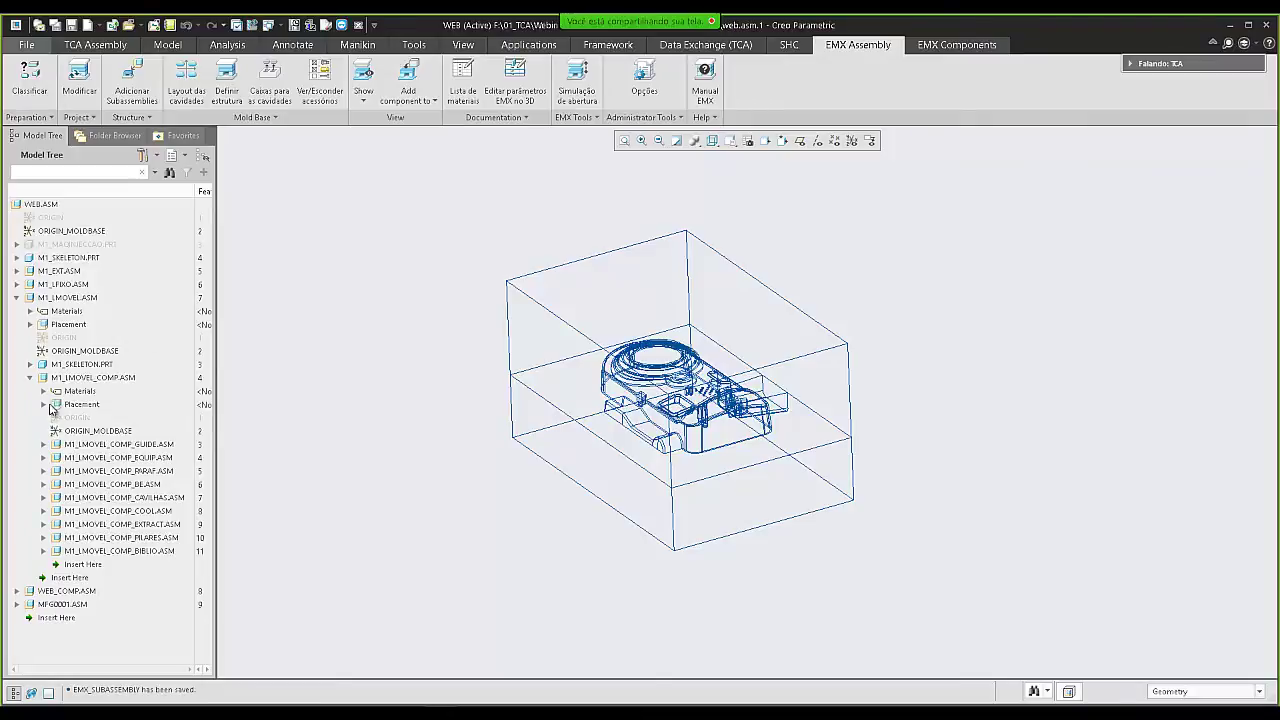
# - Collapse M1_LMOVEL_COMP and M1_LMOVEL.ASM in the model tree and open the mold base structure definition
pyautogui.click(30, 378)
pyautogui.click(16, 297)
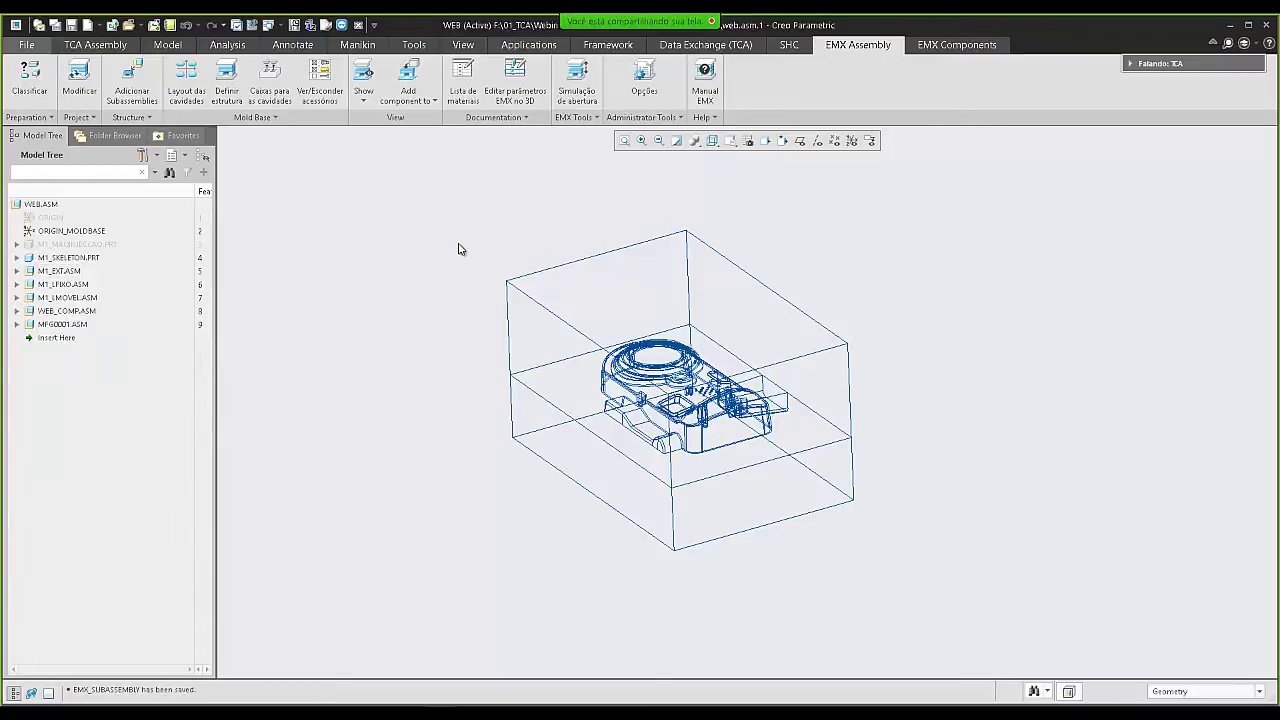
pyautogui.click(223, 89)
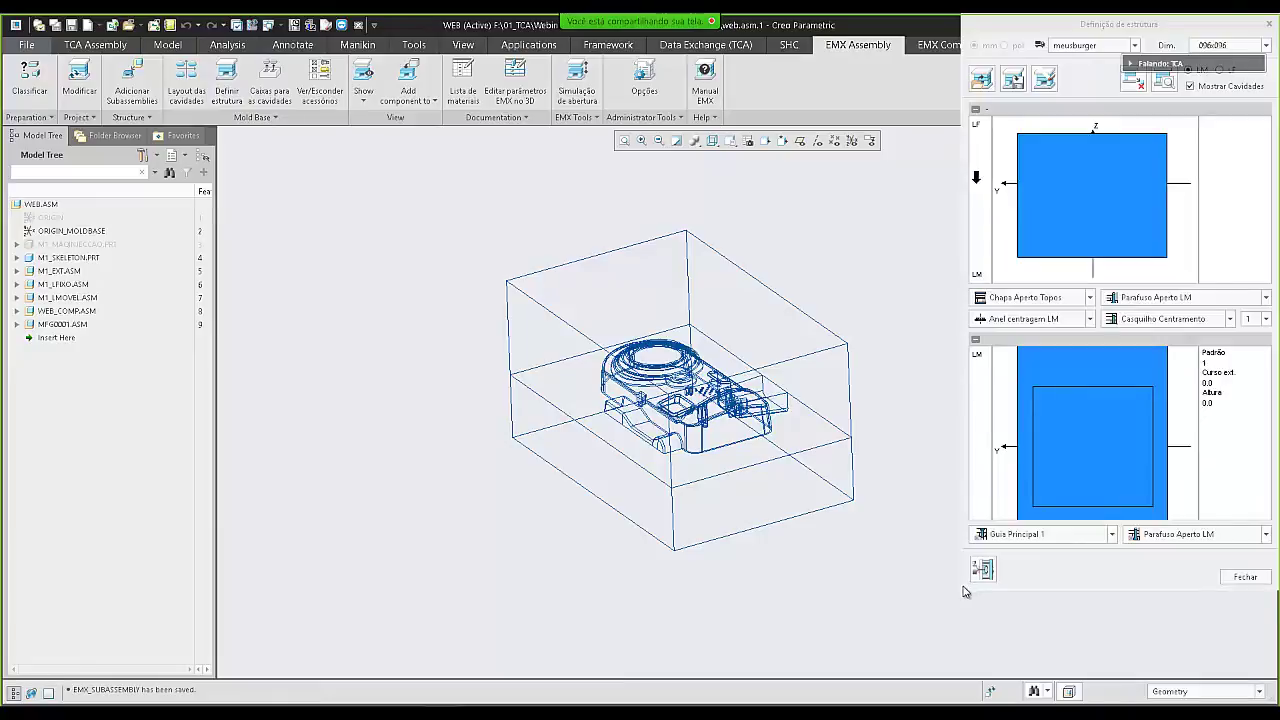
# - Select meusburger as the mold base supplier, set its dimensions to 346x446, and accept updating all existing components
pyautogui.click(1136, 46)
pyautogui.click(1078, 60)
pyautogui.click(1136, 46)
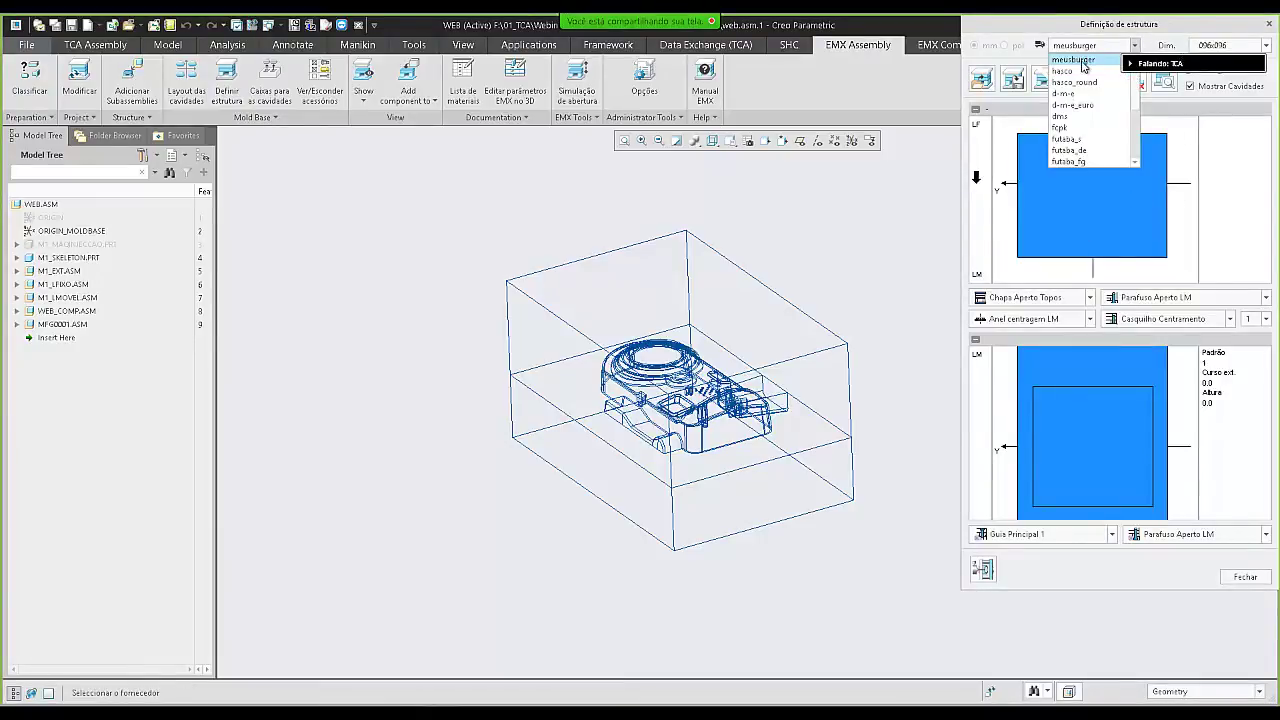
pyautogui.click(1190, 46)
pyautogui.click(1200, 46)
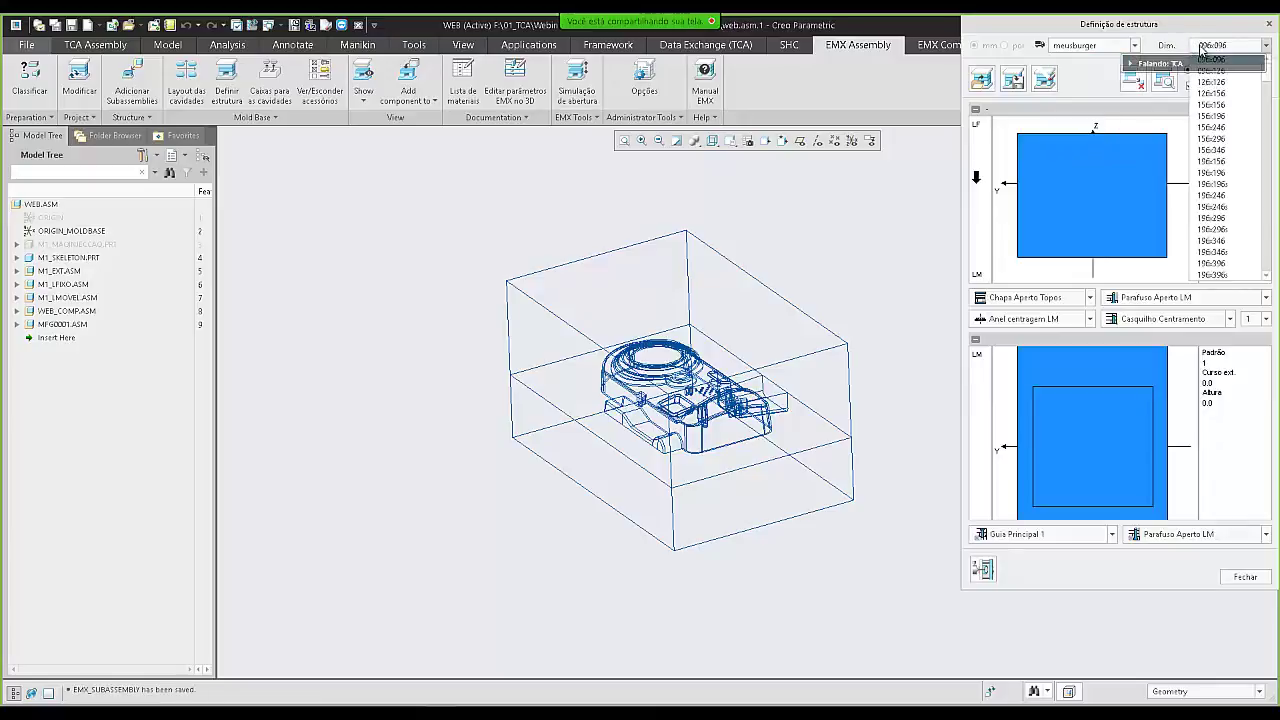
pyautogui.scroll(-10, 1222, 146)
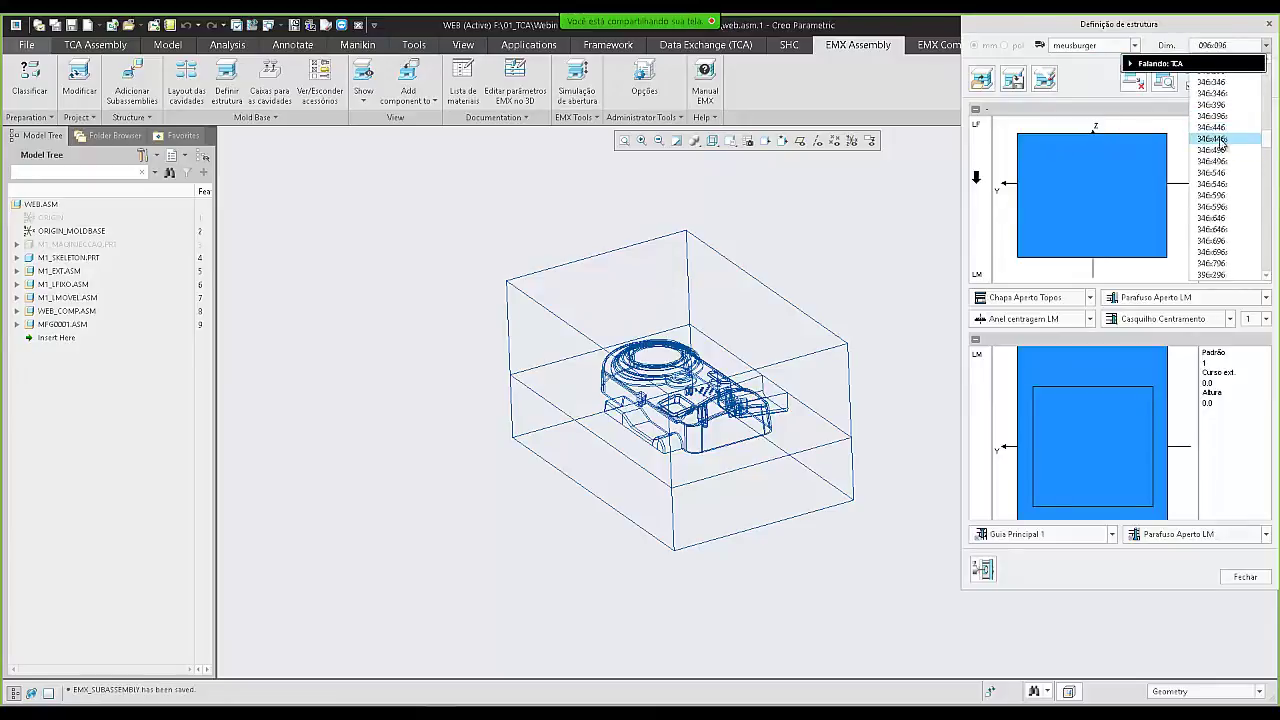
pyautogui.click(1212, 139)
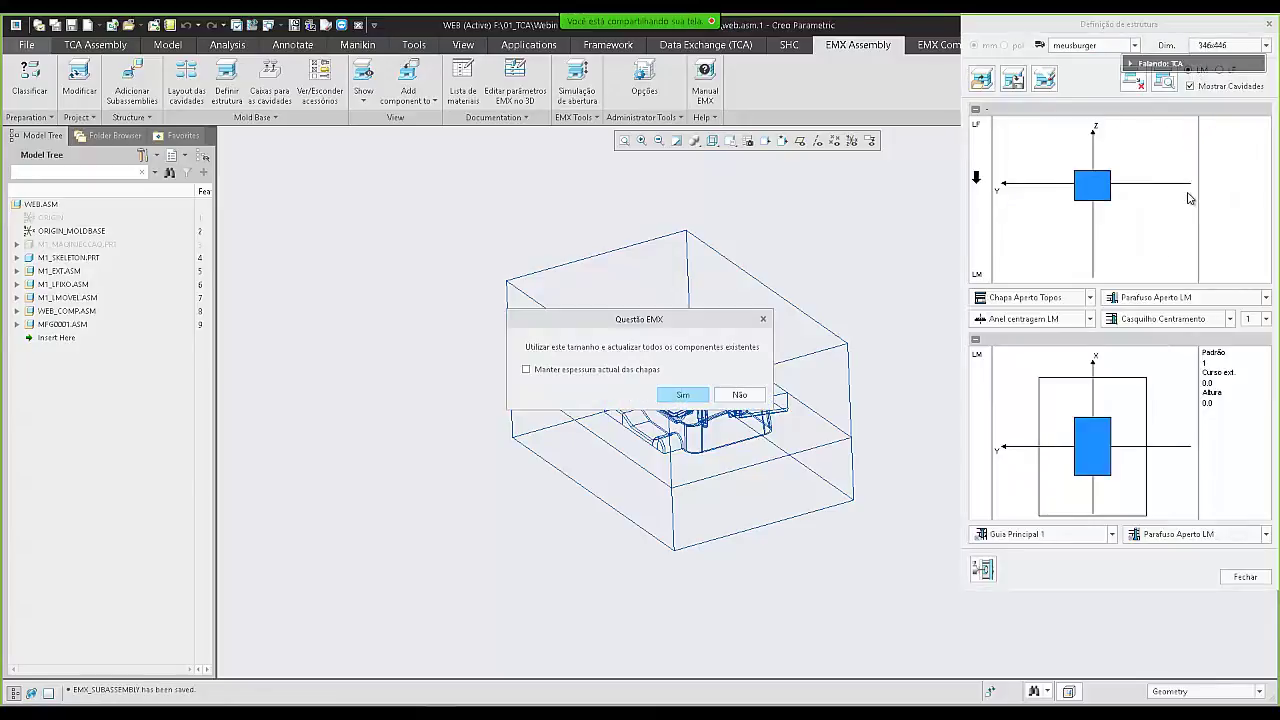
pyautogui.click(690, 395)
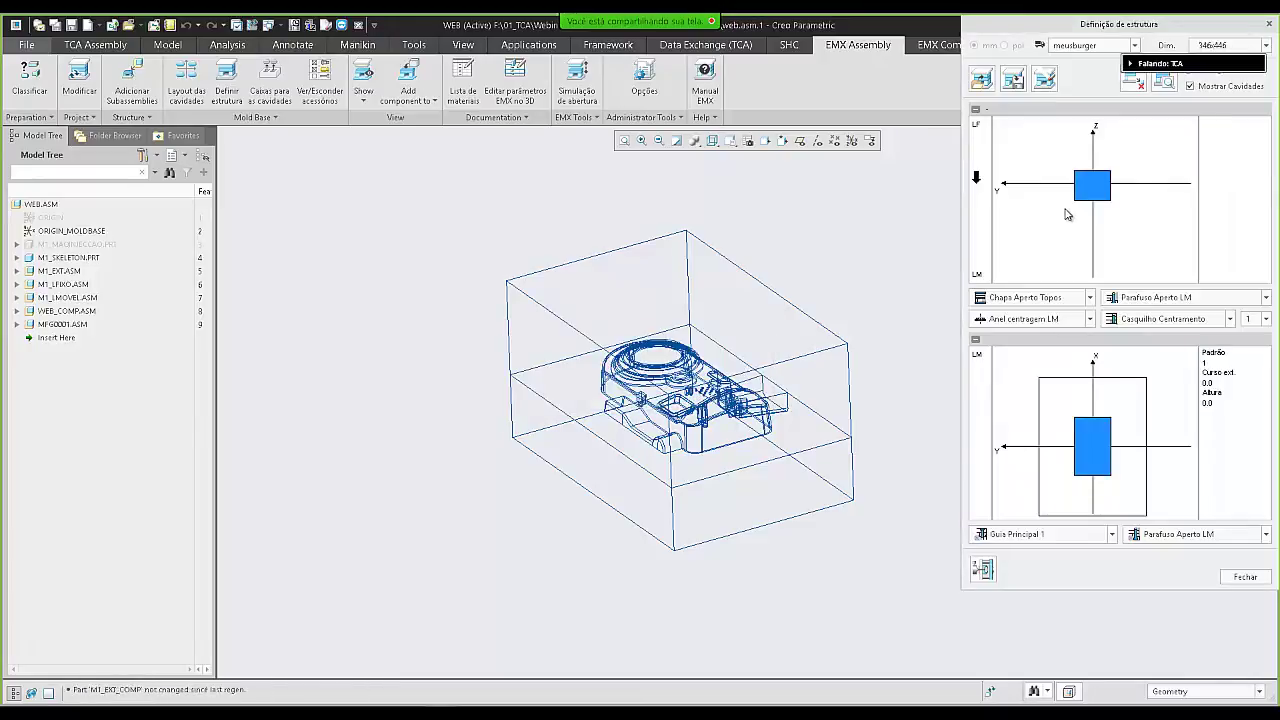
pyautogui.click(1053, 298)
pyautogui.click(1026, 357)
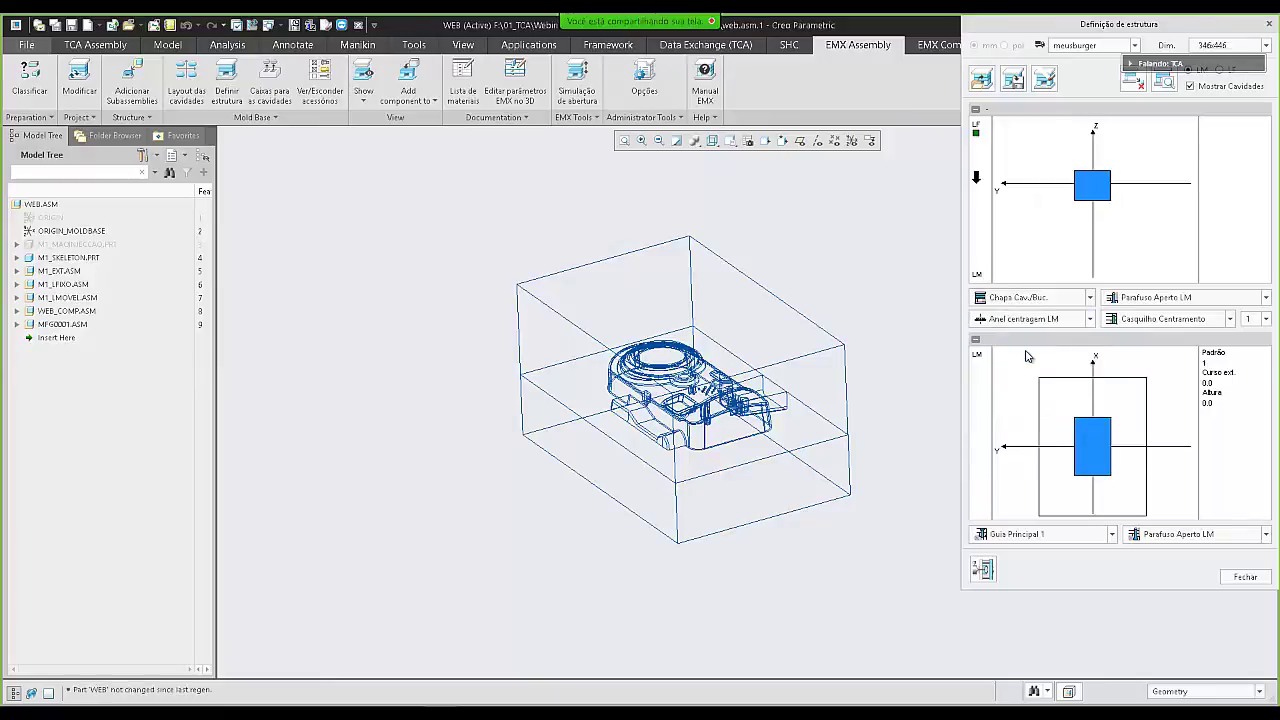
pyautogui.click(1059, 178)
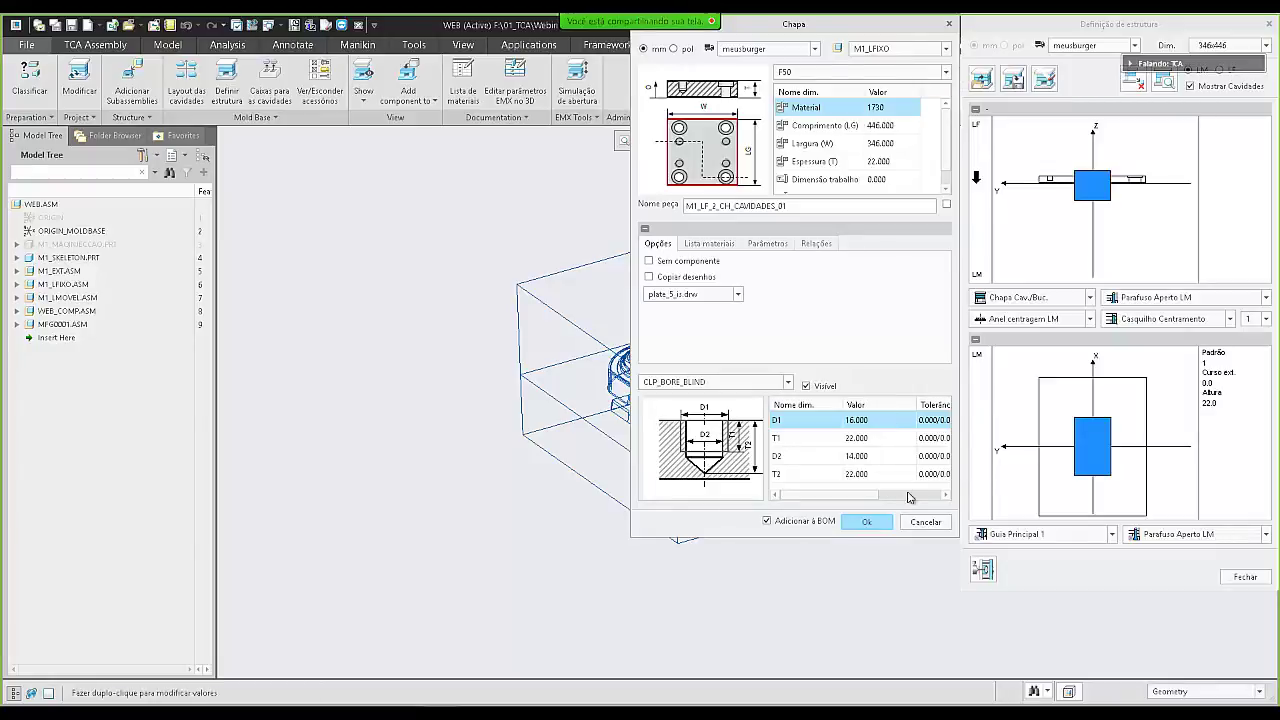
pyautogui.click(924, 523)
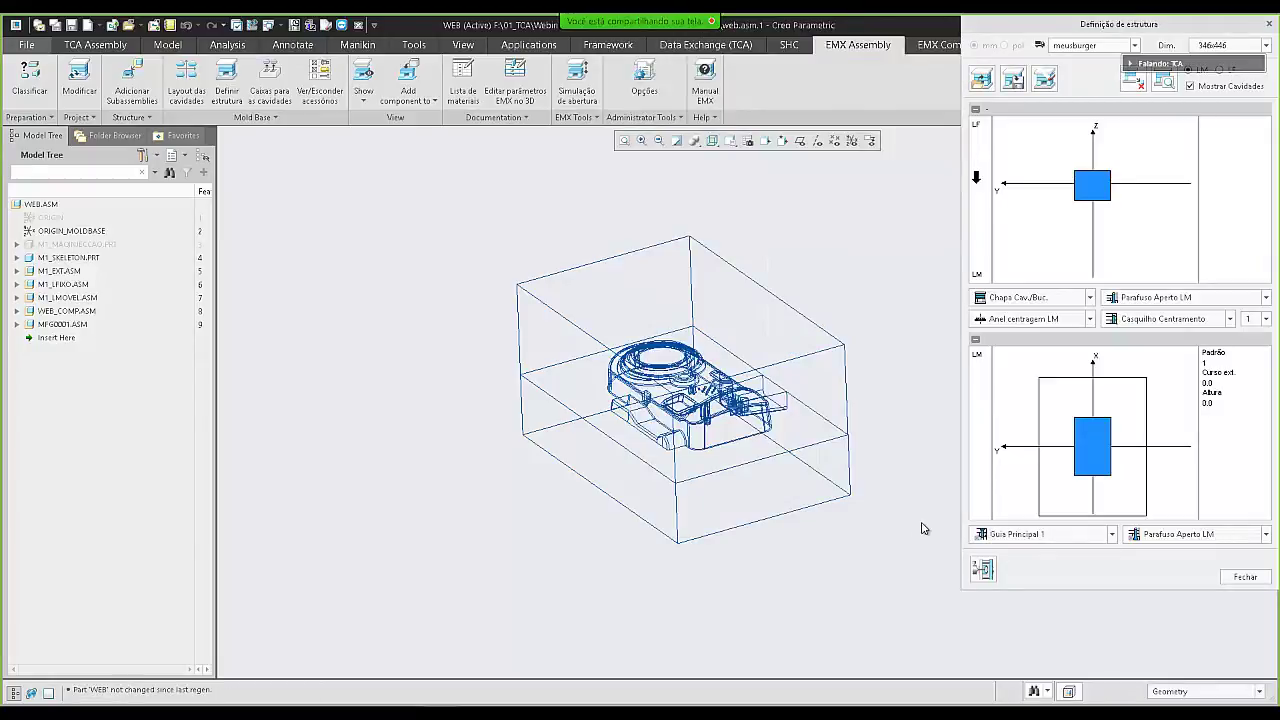
# - Add a Chapa Cav./Buc. plate to M1_LMOVEL with an 86 mm thickness and update the dependent components
pyautogui.click(1017, 299)
pyautogui.click(1017, 357)
pyautogui.click(1048, 208)
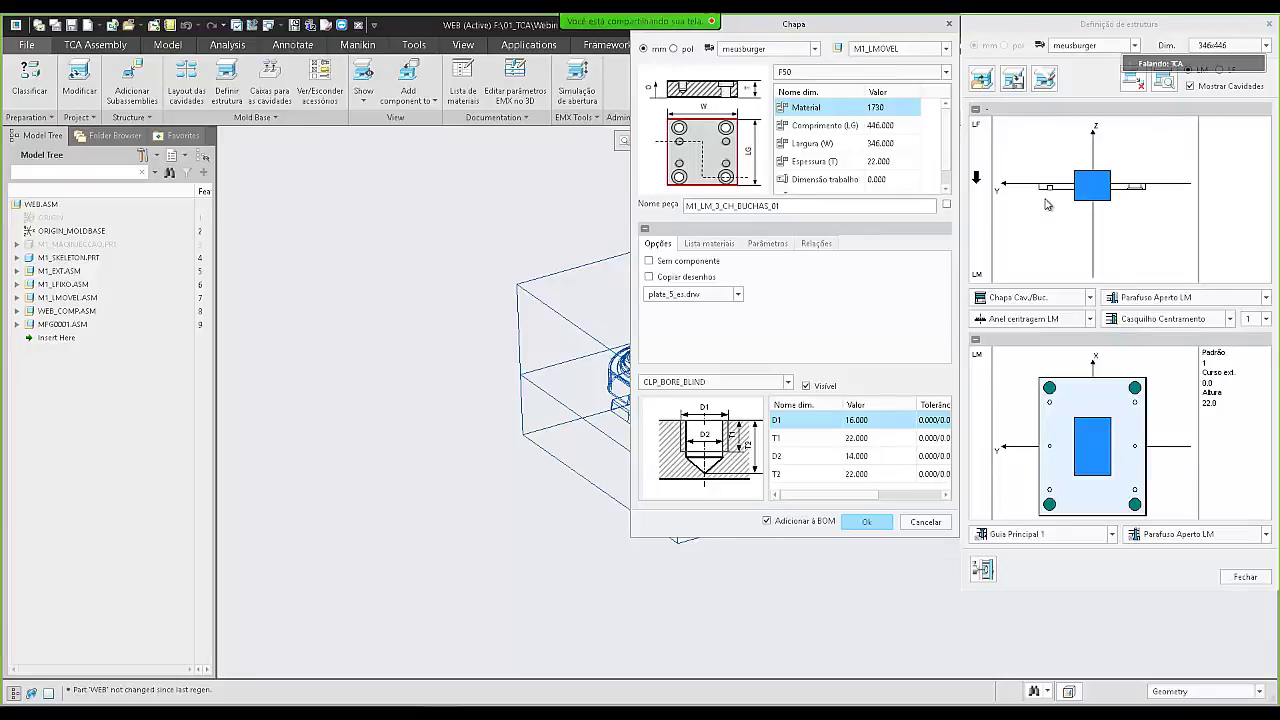
pyautogui.click(880, 161)
pyautogui.click(880, 161)
pyautogui.click(914, 161)
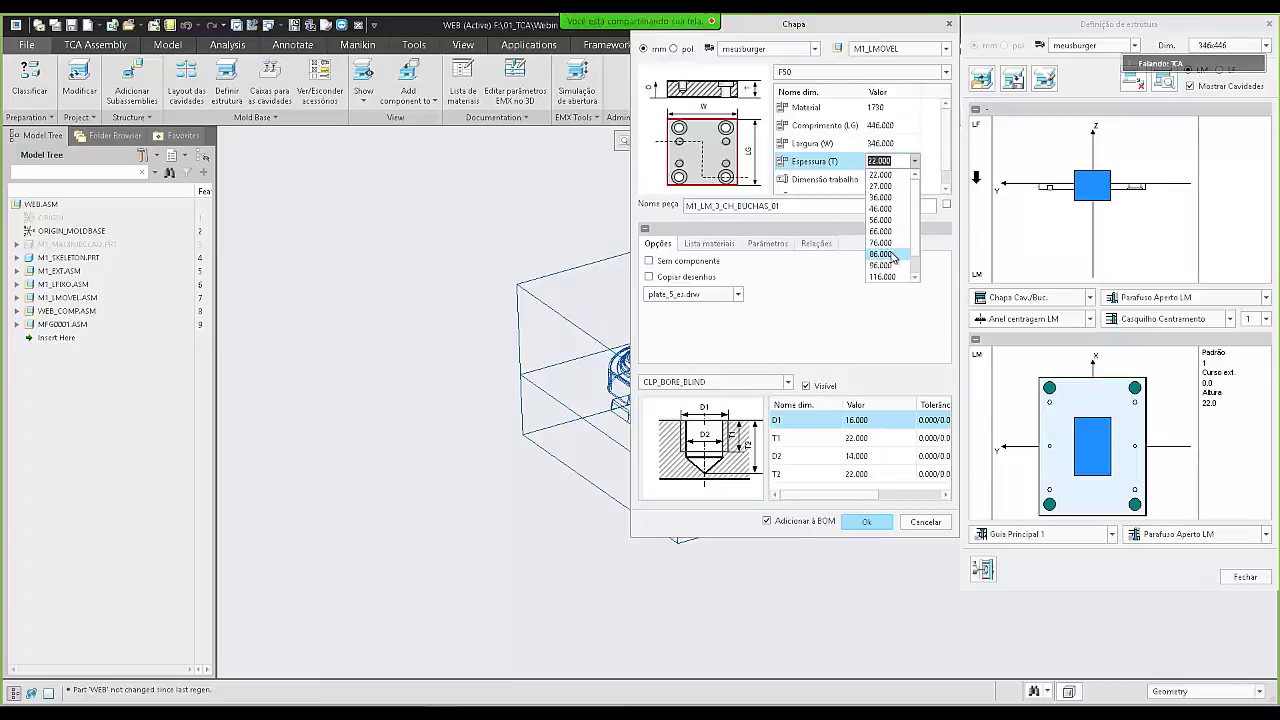
pyautogui.click(892, 256)
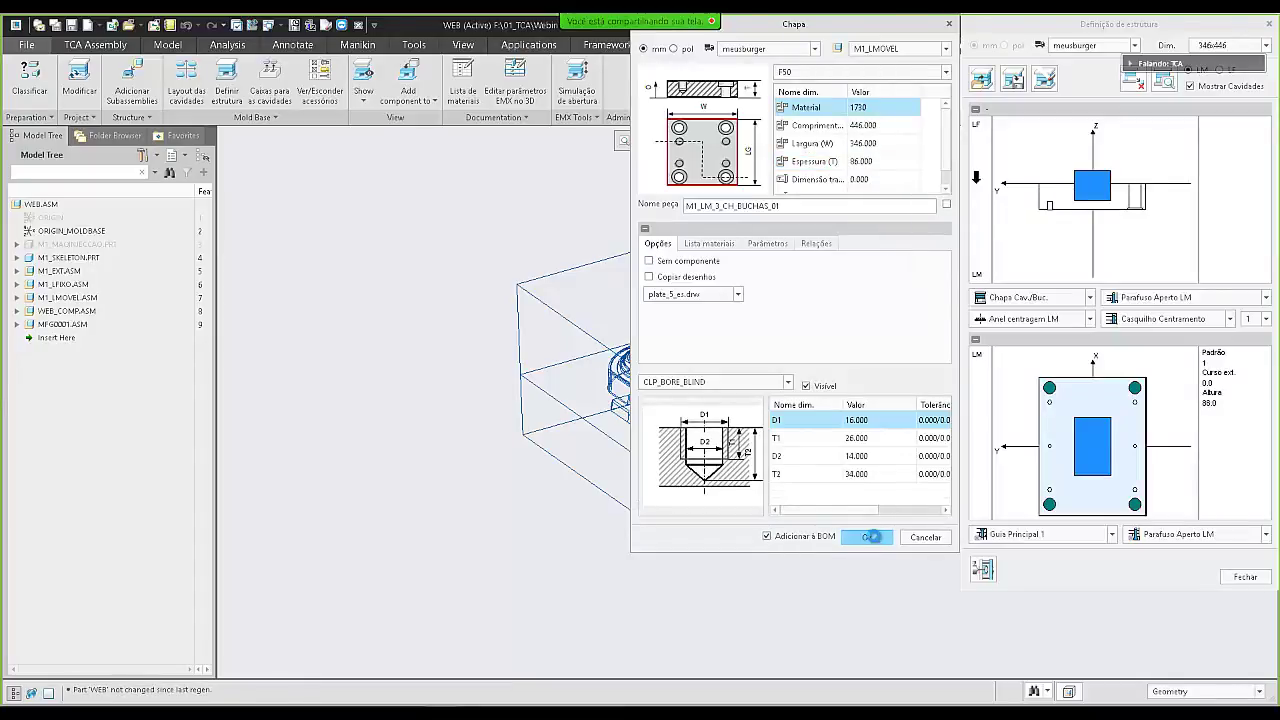
pyautogui.click(871, 538)
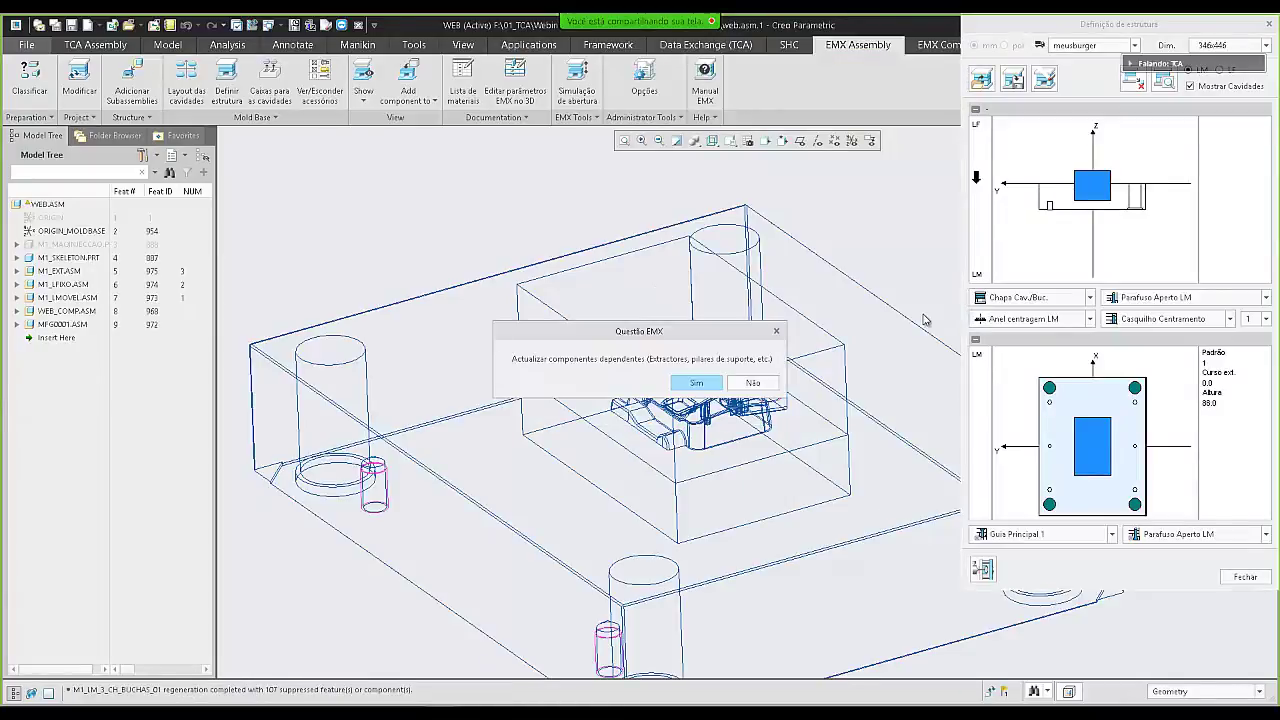
pyautogui.click(696, 382)
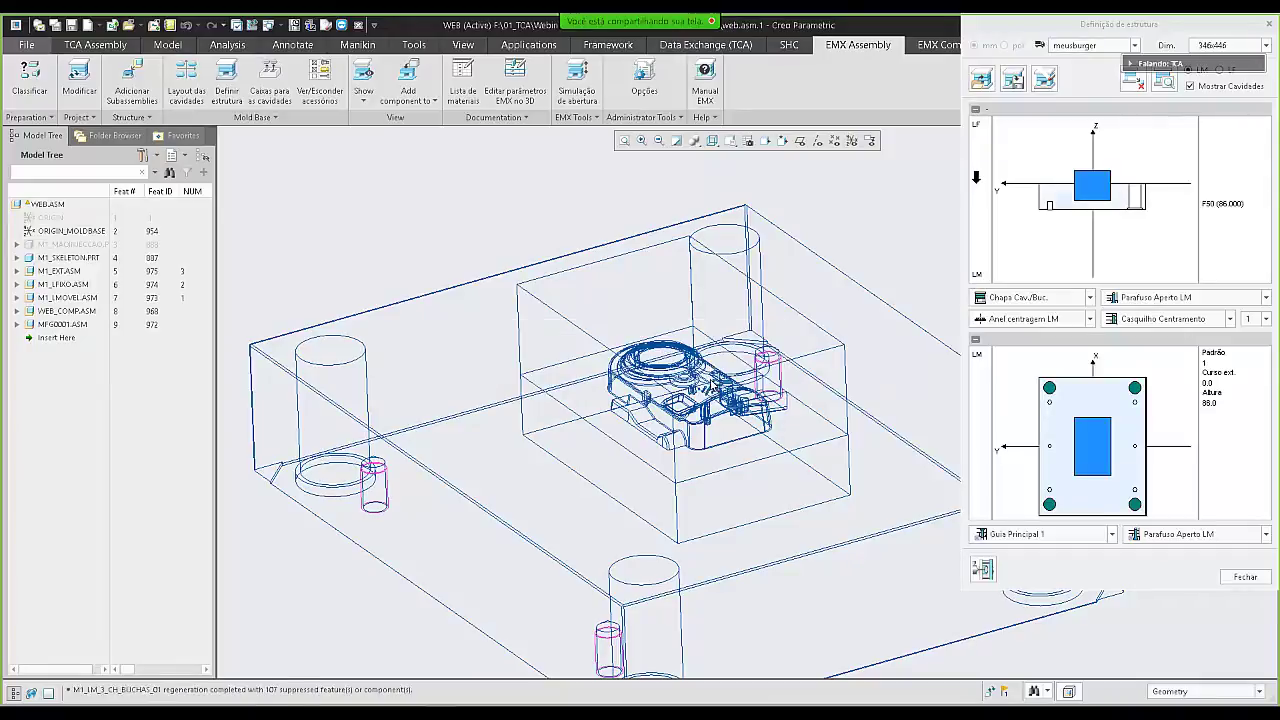
# - Display the model shaded with edges, and add 66 mm thick F70 Calços under the M1_LMOVEL plate, updating dependent components
pyautogui.click(712, 140)
pyautogui.click(742, 170)
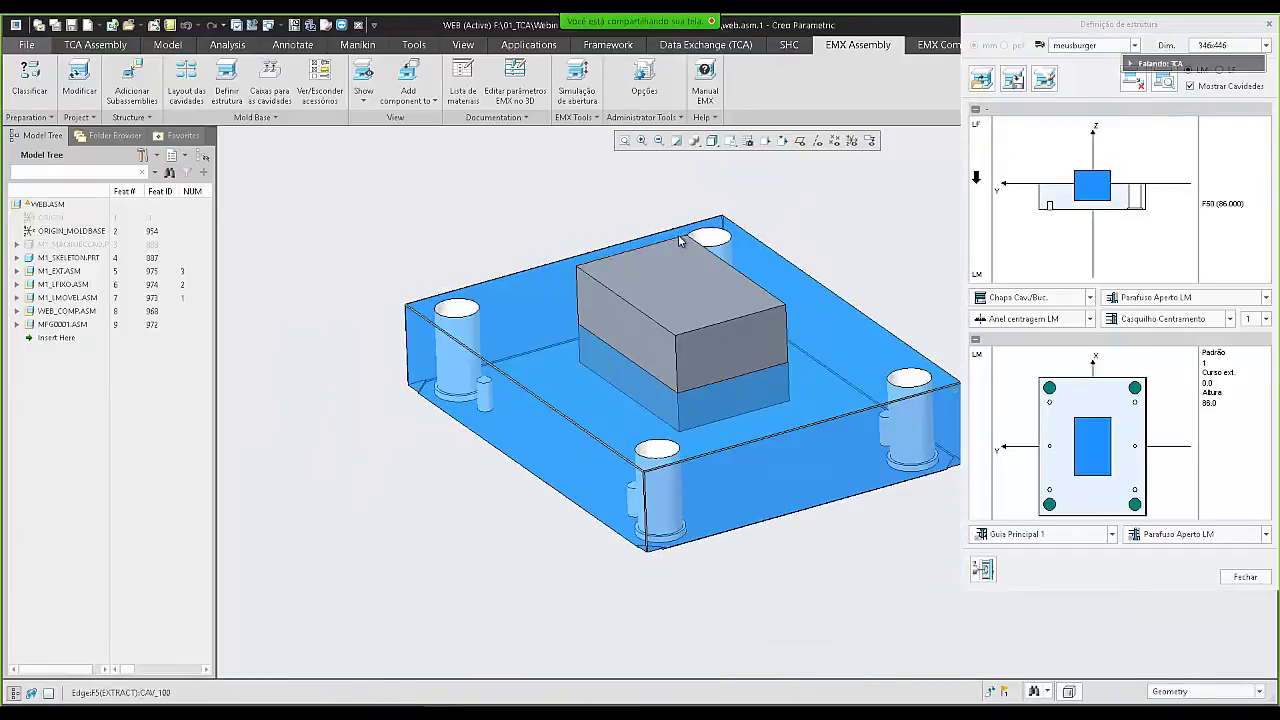
pyautogui.click(983, 300)
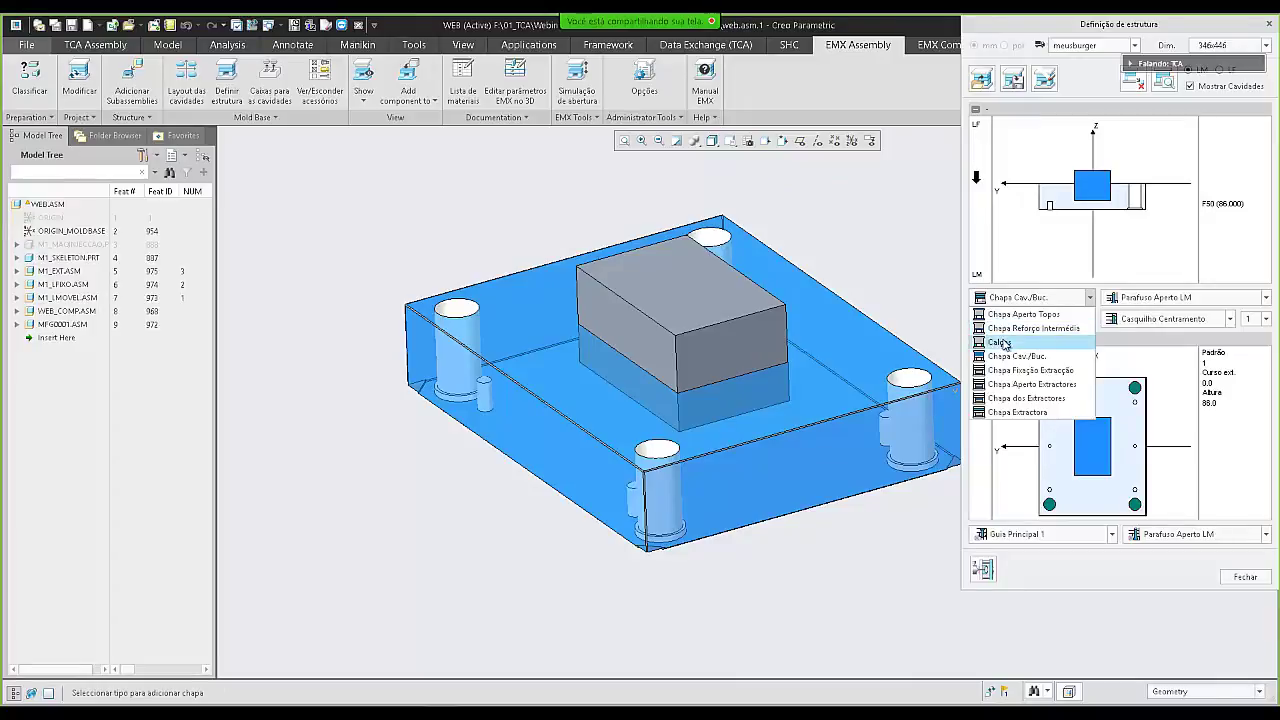
pyautogui.click(1000, 342)
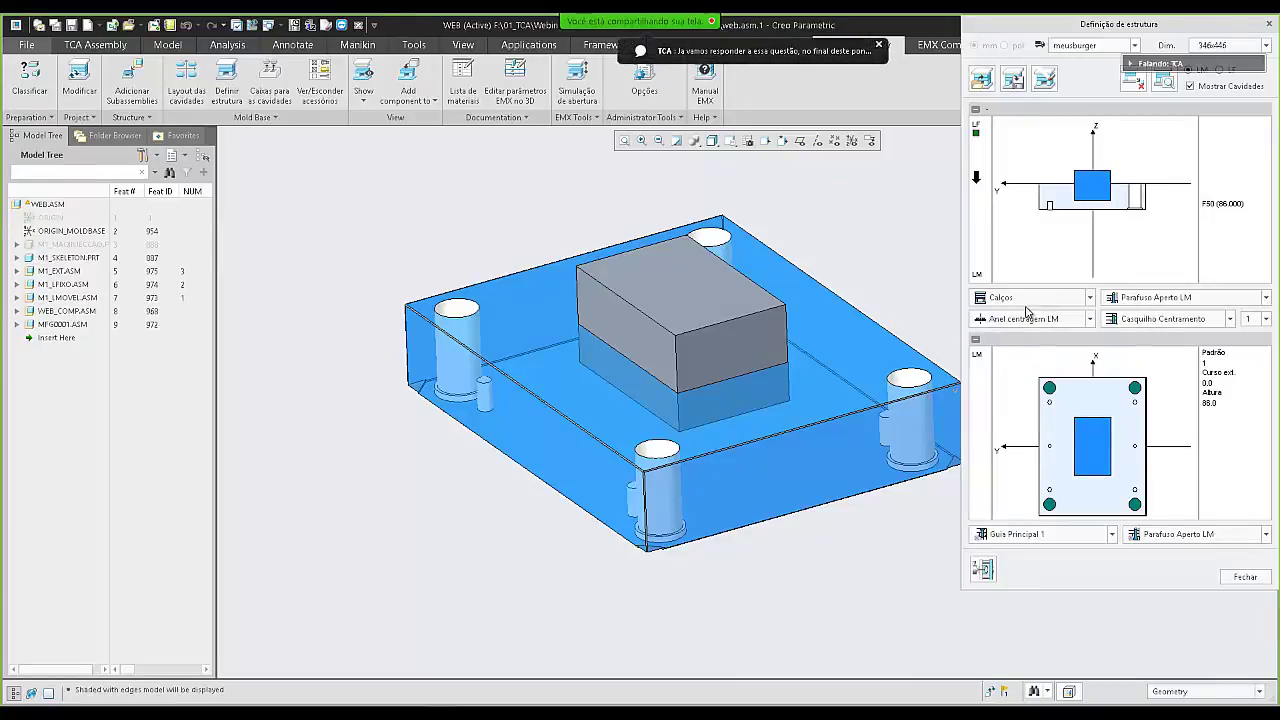
pyautogui.click(1052, 238)
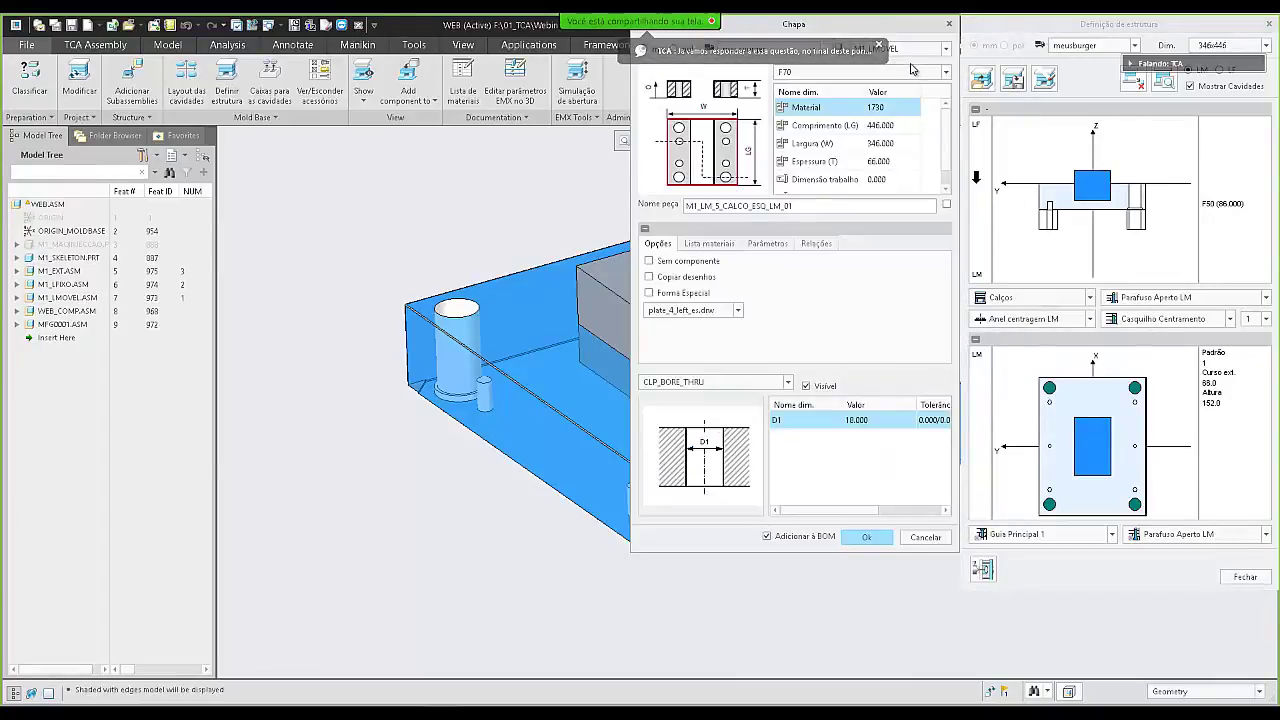
pyautogui.click(868, 537)
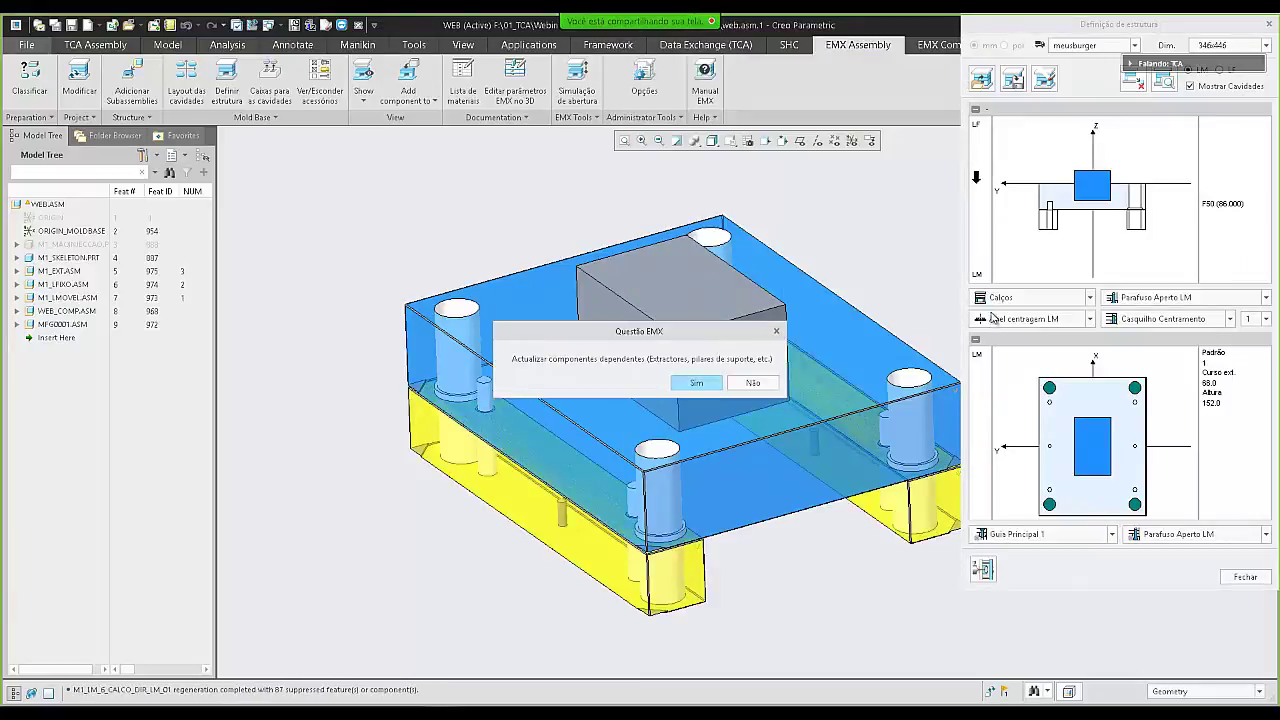
pyautogui.press('Return')
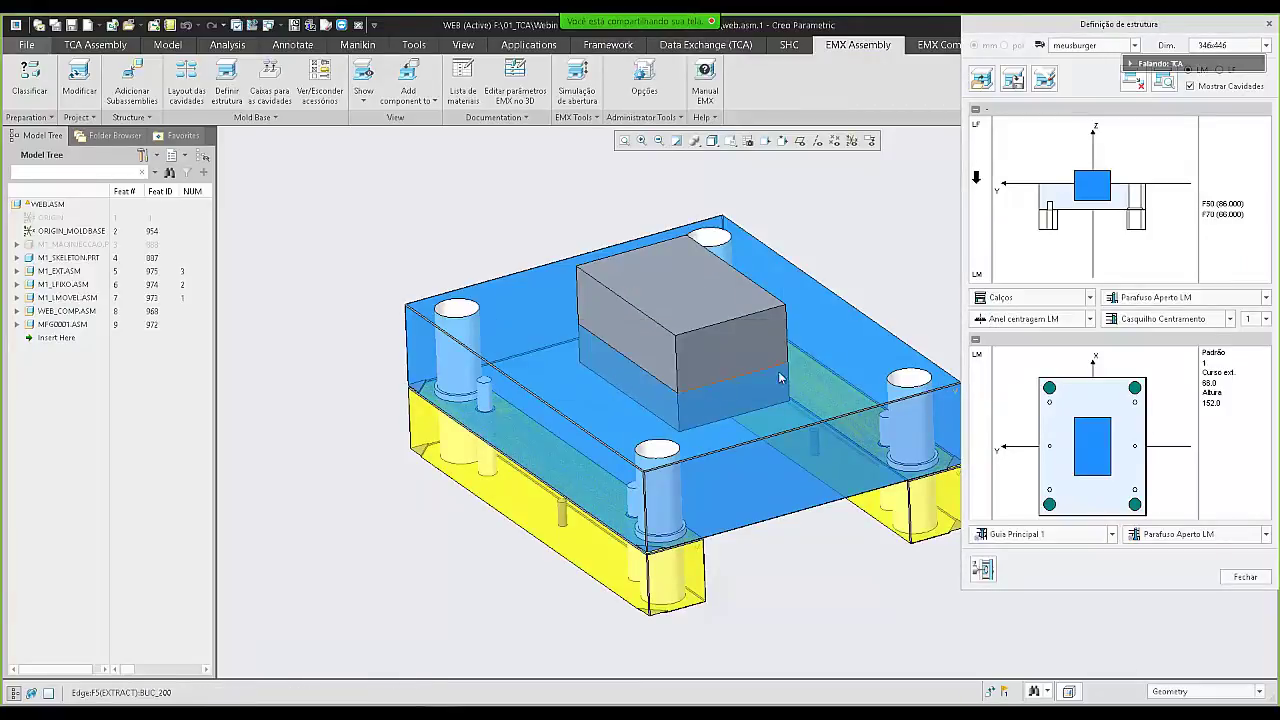
# - Add a Chapa Cav./Buc. plate to M1_LFIXO with a 76 mm thickness and update the dependent components
pyautogui.click(995, 299)
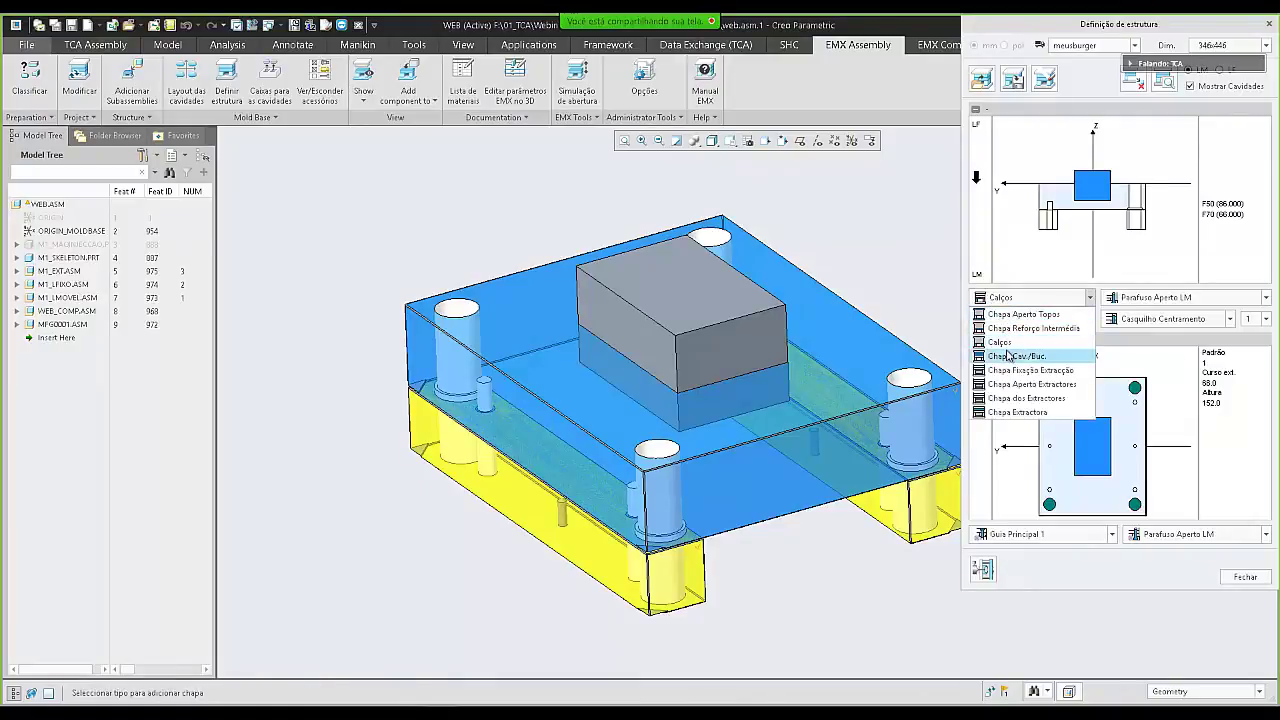
pyautogui.click(1010, 357)
pyautogui.click(1046, 181)
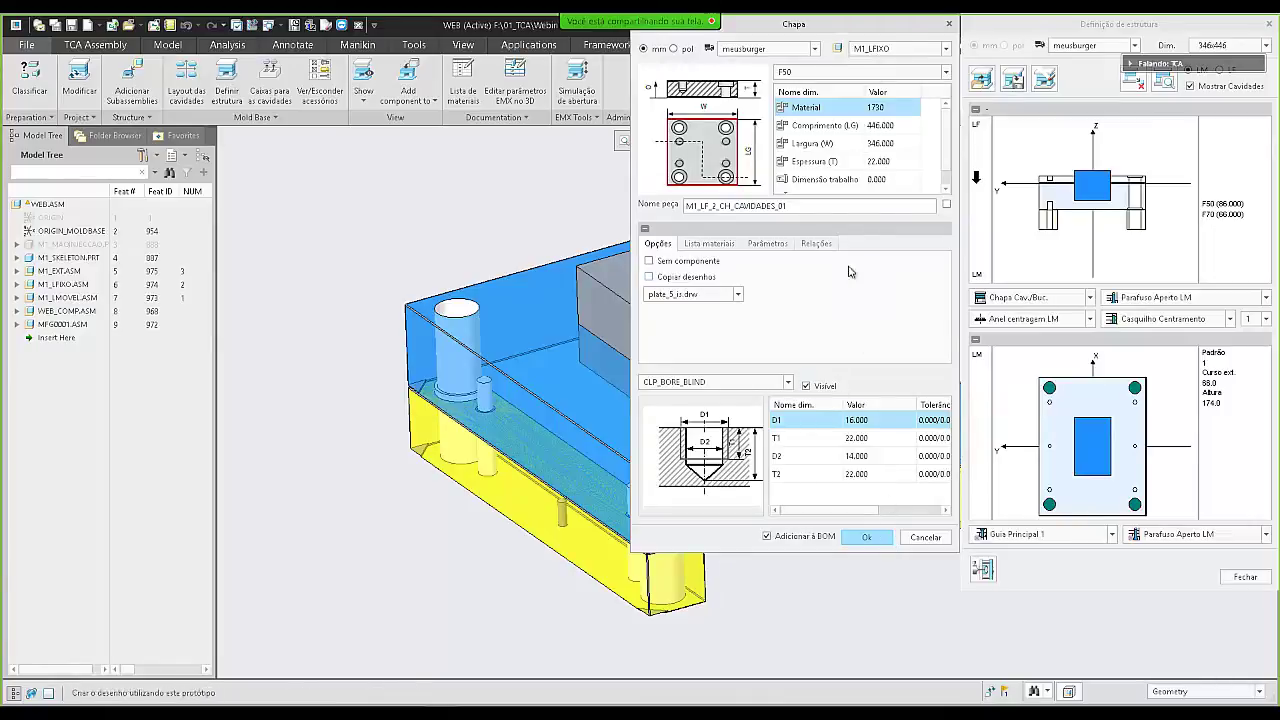
pyautogui.click(907, 175)
pyautogui.click(914, 168)
pyautogui.click(916, 164)
pyautogui.click(885, 246)
pyautogui.click(870, 535)
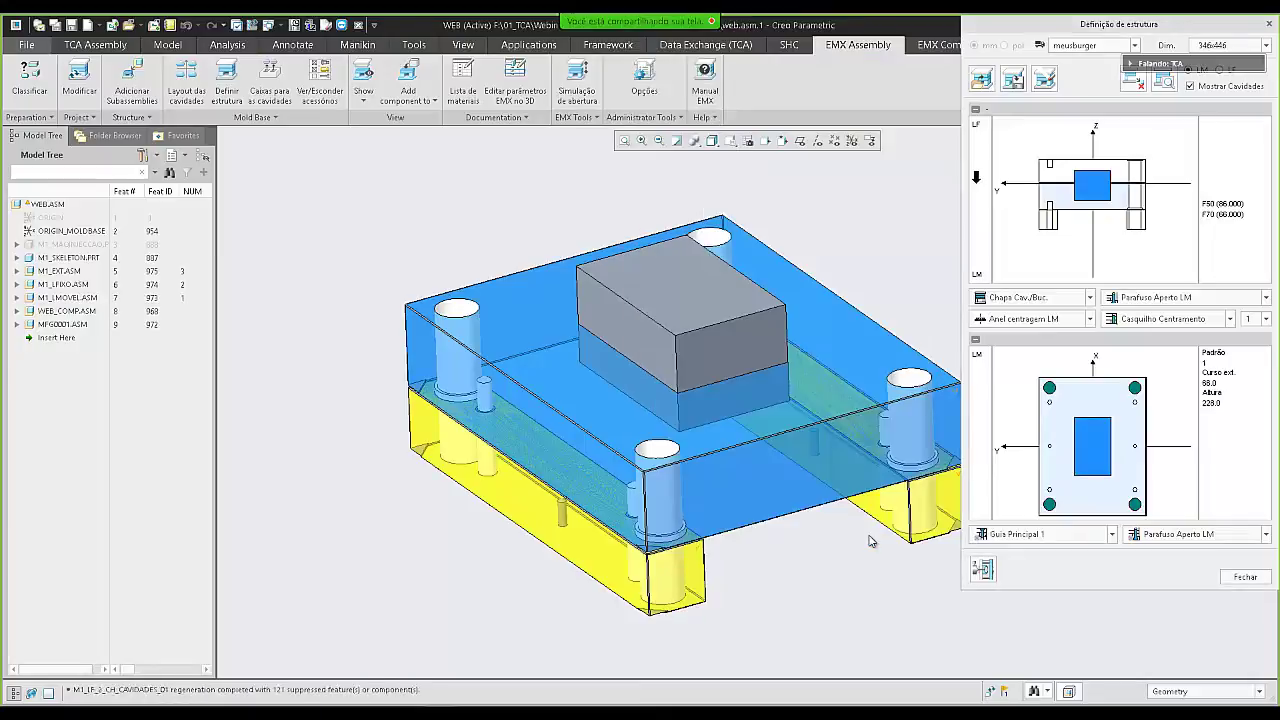
pyautogui.click(696, 383)
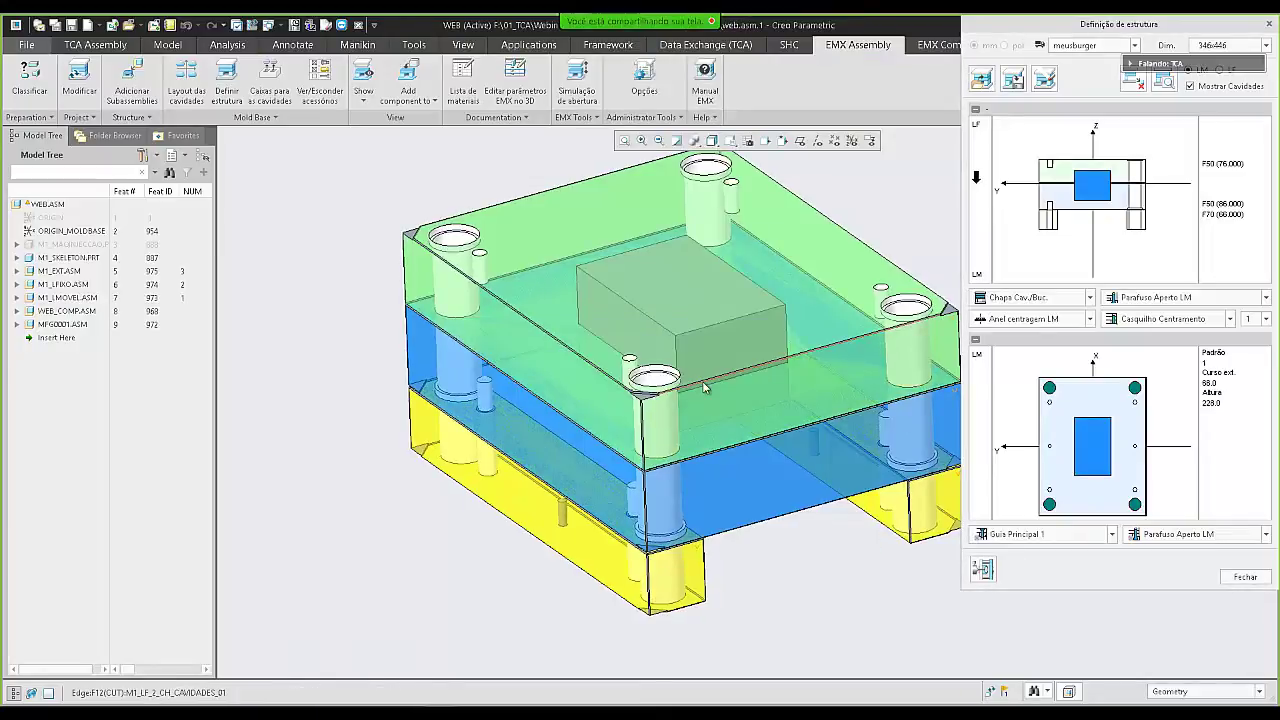
# - Add E1000 Guia c/ Lock guide pillars to the mold base, keeping them in the M1_LMOVEL subassembly
pyautogui.click(1130, 318)
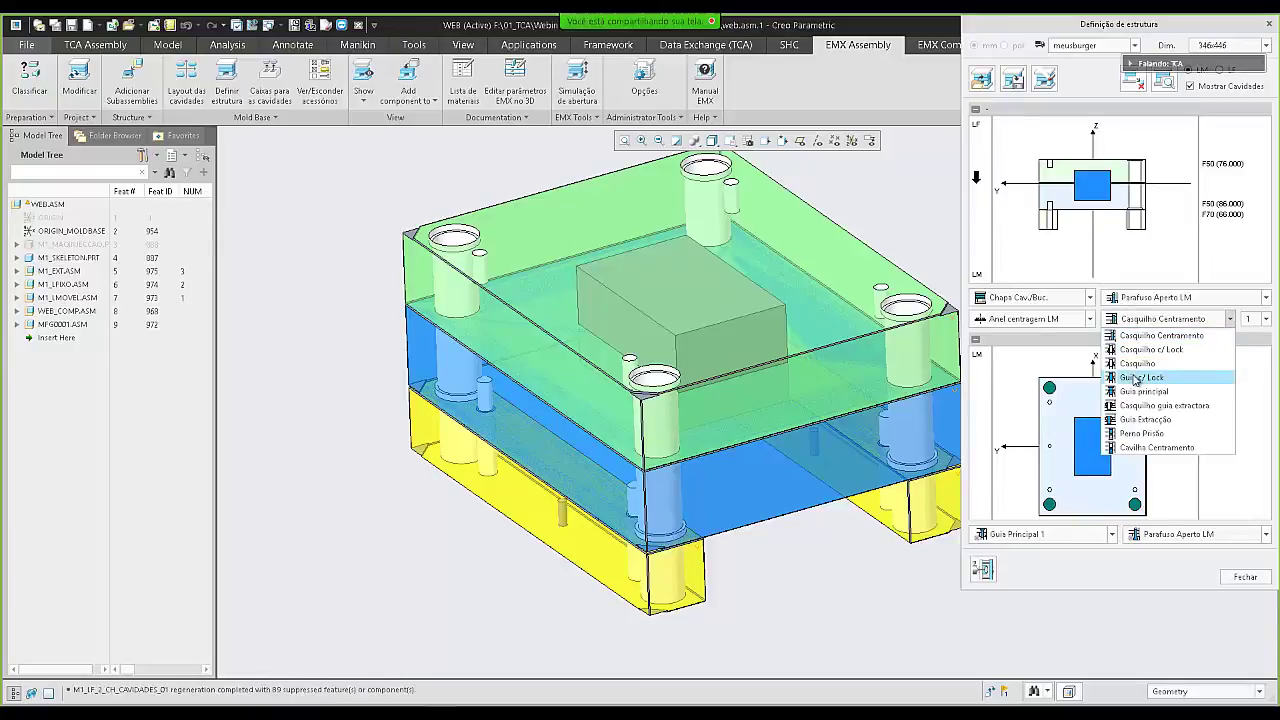
pyautogui.click(1135, 378)
pyautogui.click(1137, 197)
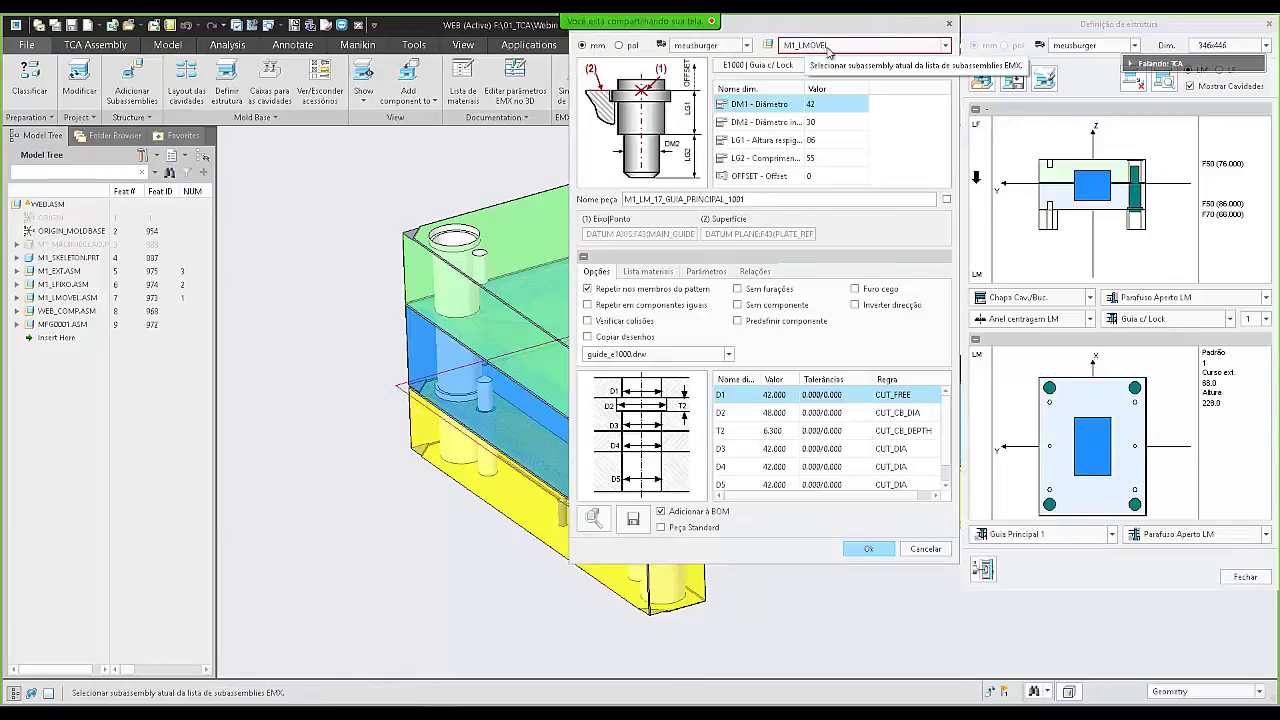
pyautogui.click(942, 47)
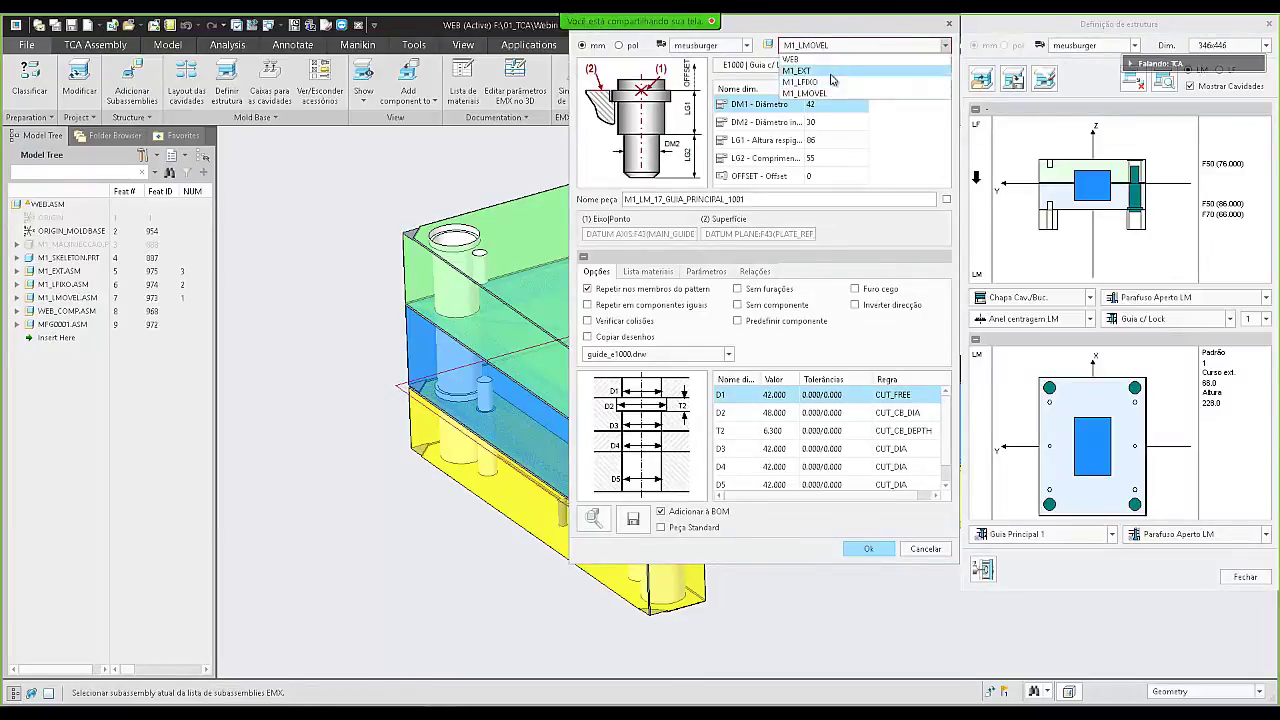
pyautogui.click(866, 33)
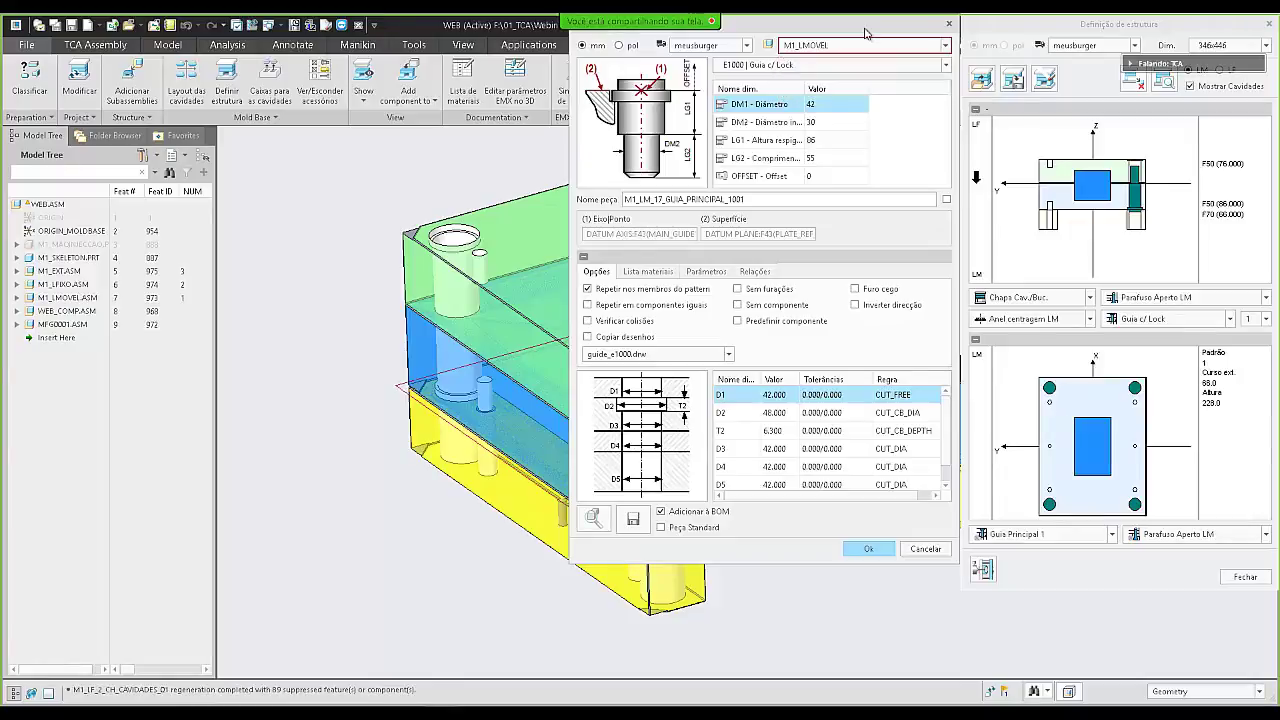
pyautogui.click(884, 549)
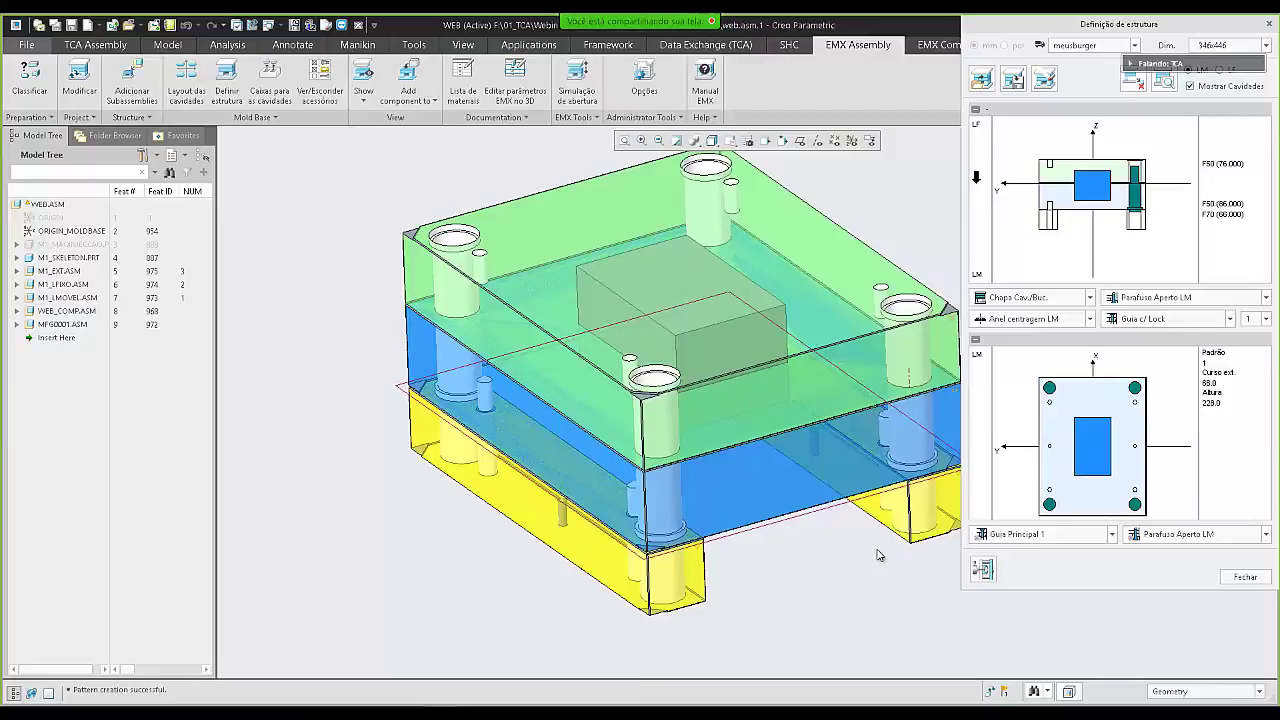
# - Add a 27 mm thick F10 Chapa Aperto Topos plate below the Calços in M1_LMOVEL and update dependent components
pyautogui.click(1014, 298)
pyautogui.click(1020, 312)
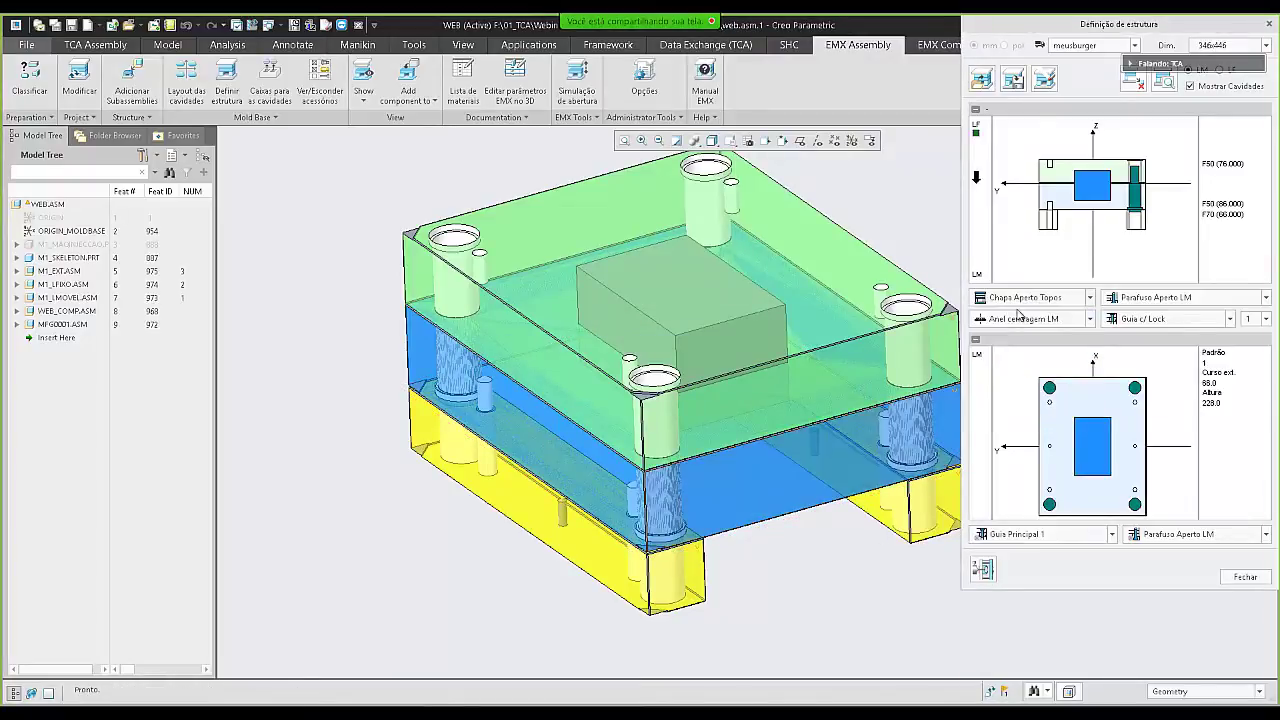
pyautogui.click(1050, 236)
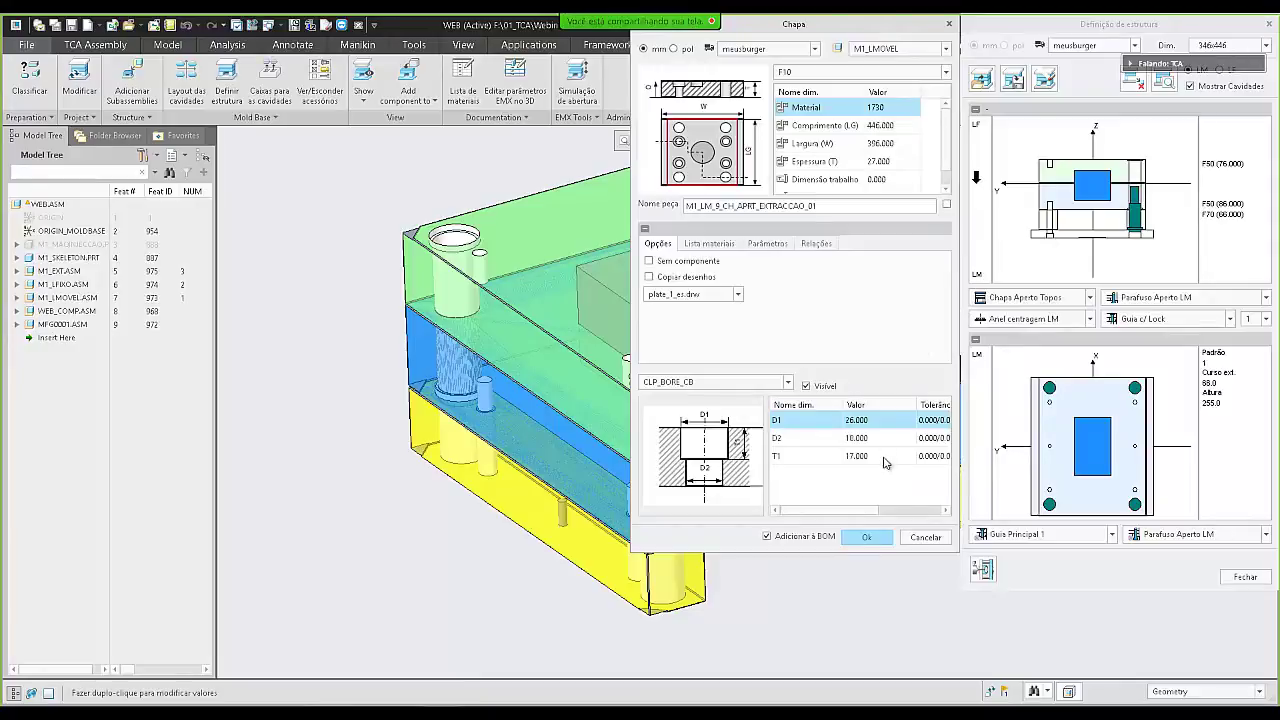
pyautogui.click(877, 537)
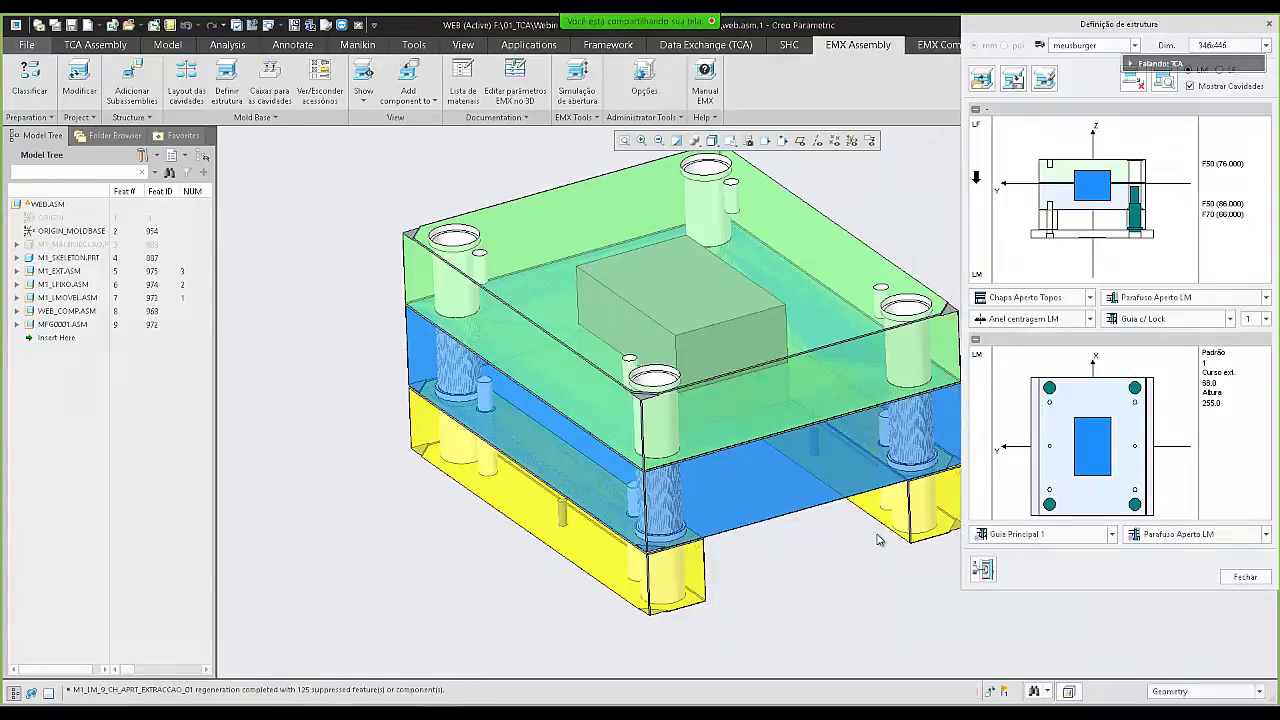
pyautogui.click(697, 383)
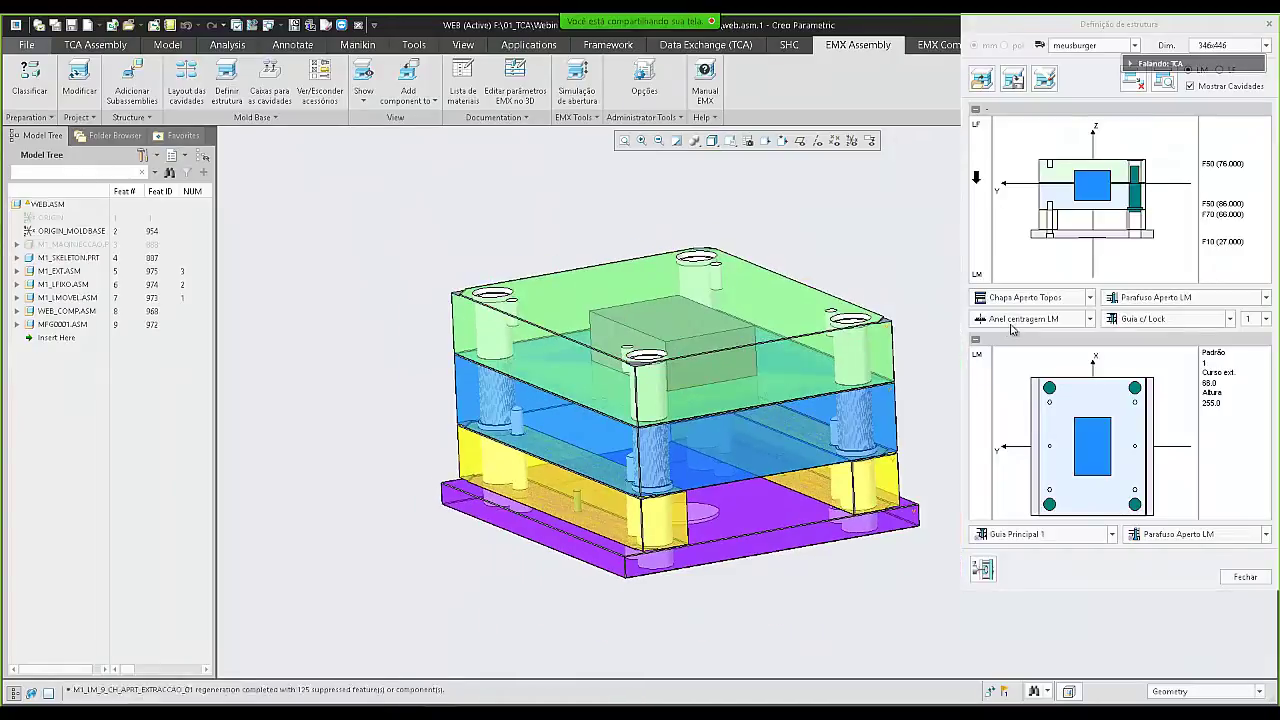
# - Add a 22 mm thick F85 Chapa Aperto Extractores plate to M1_EXT, update dependent components and close the structure definition
pyautogui.click(1045, 298)
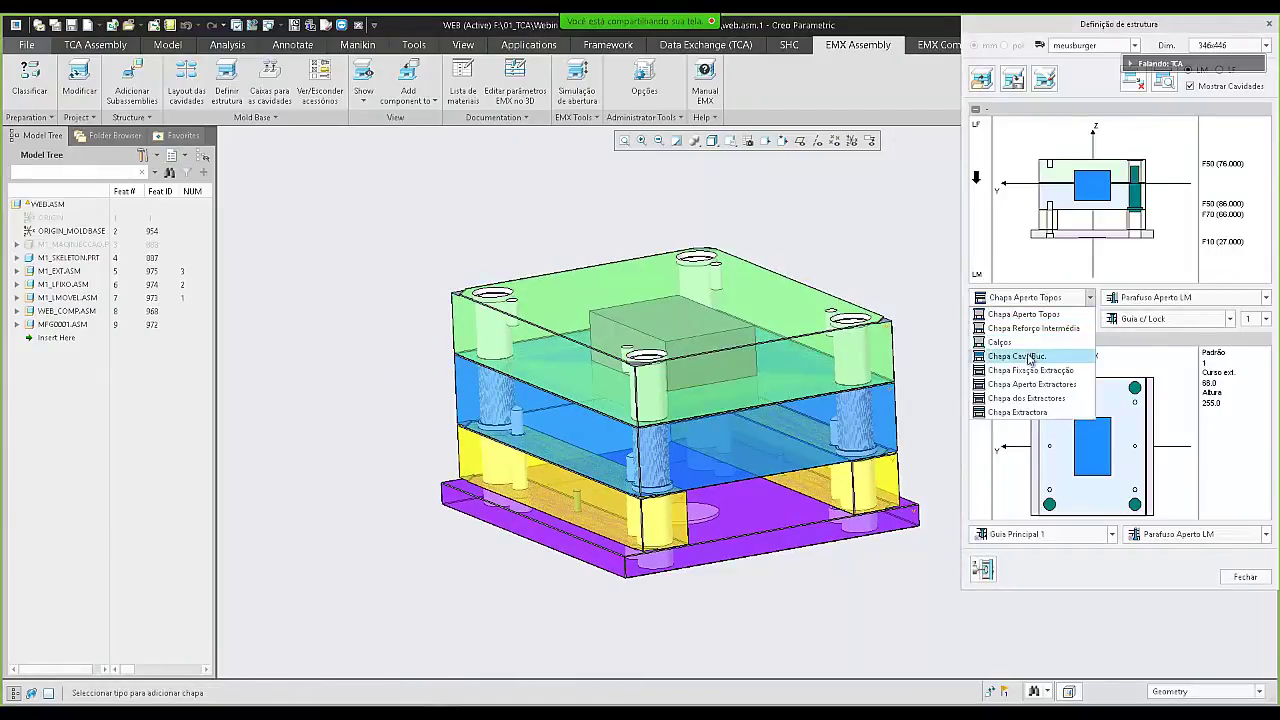
pyautogui.click(1030, 385)
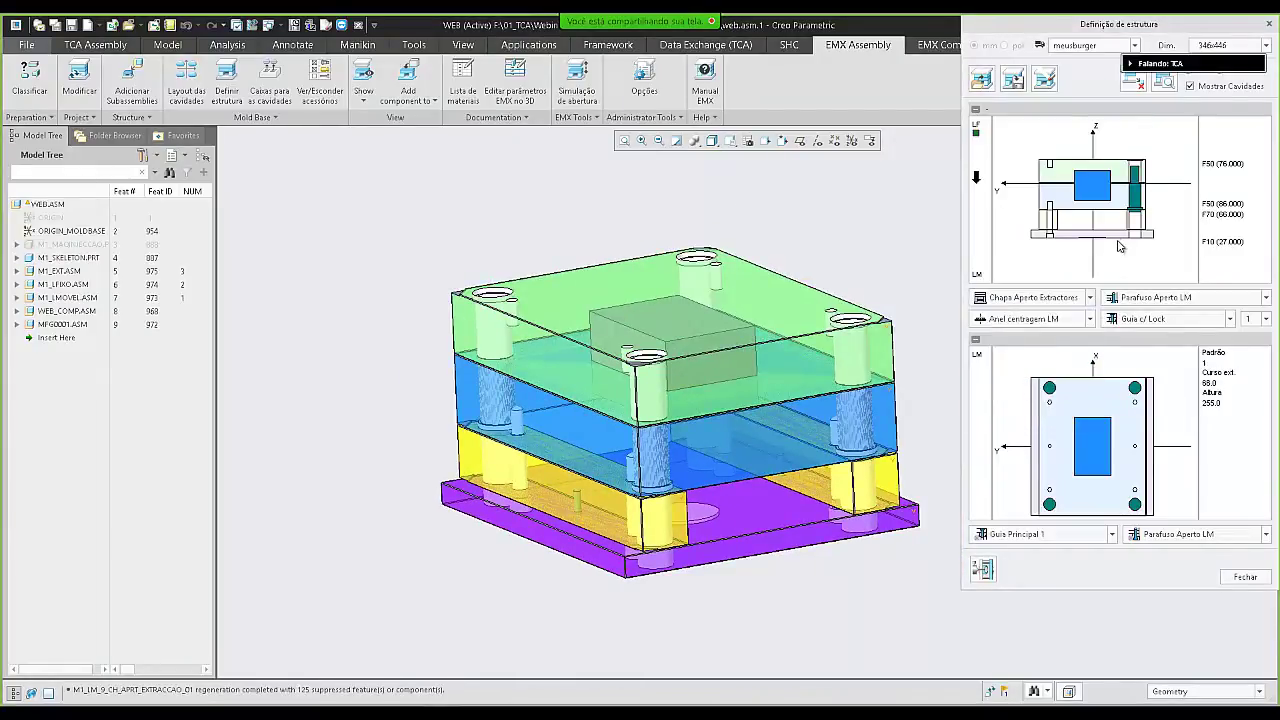
pyautogui.click(1096, 240)
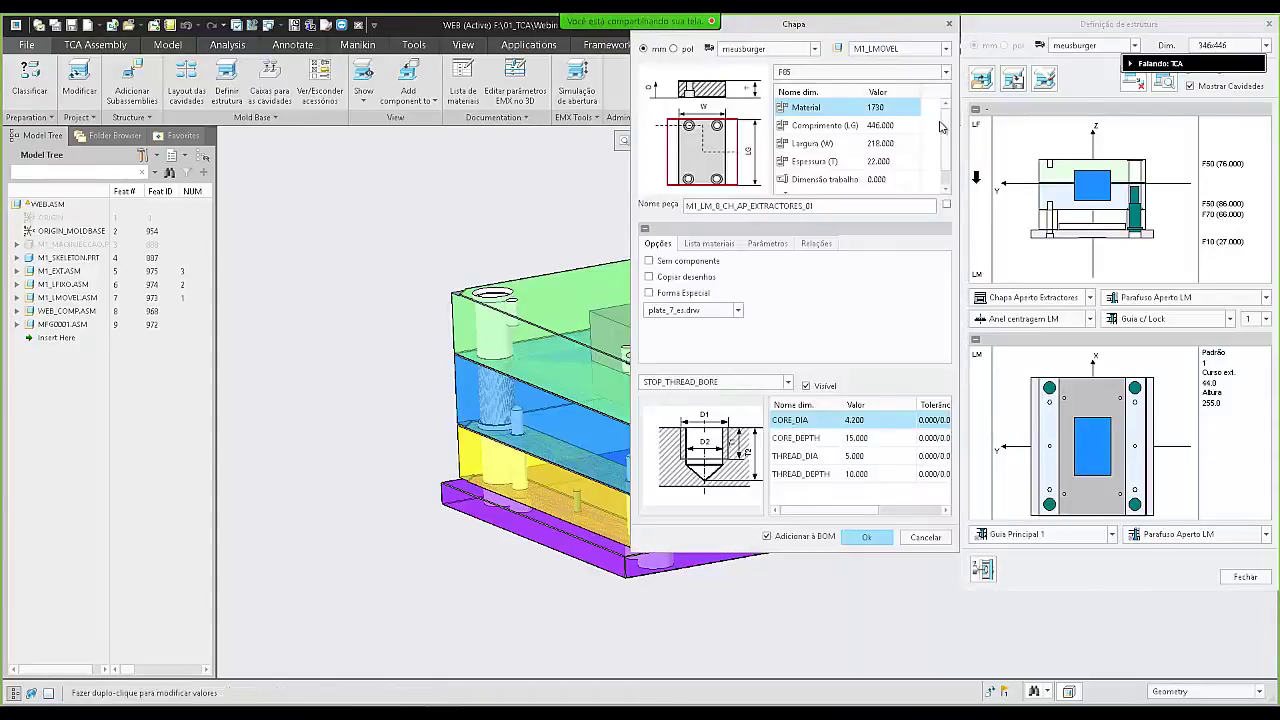
pyautogui.click(912, 50)
pyautogui.click(907, 77)
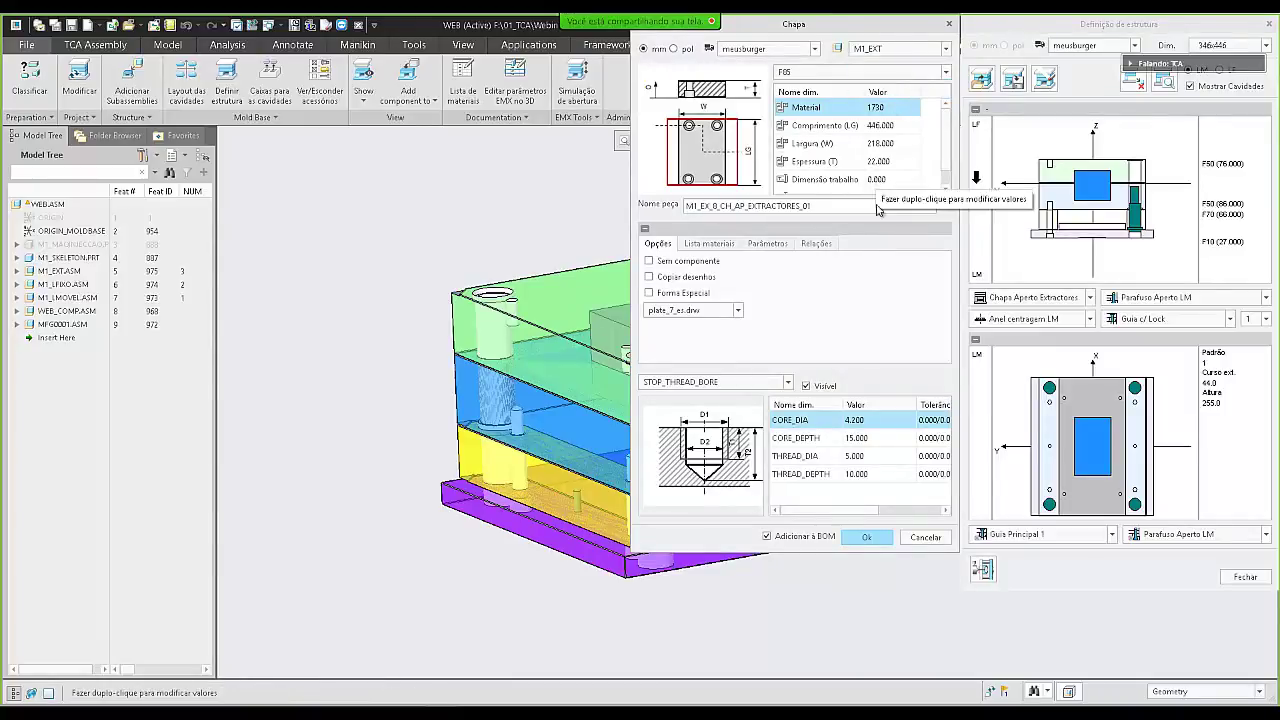
pyautogui.click(862, 539)
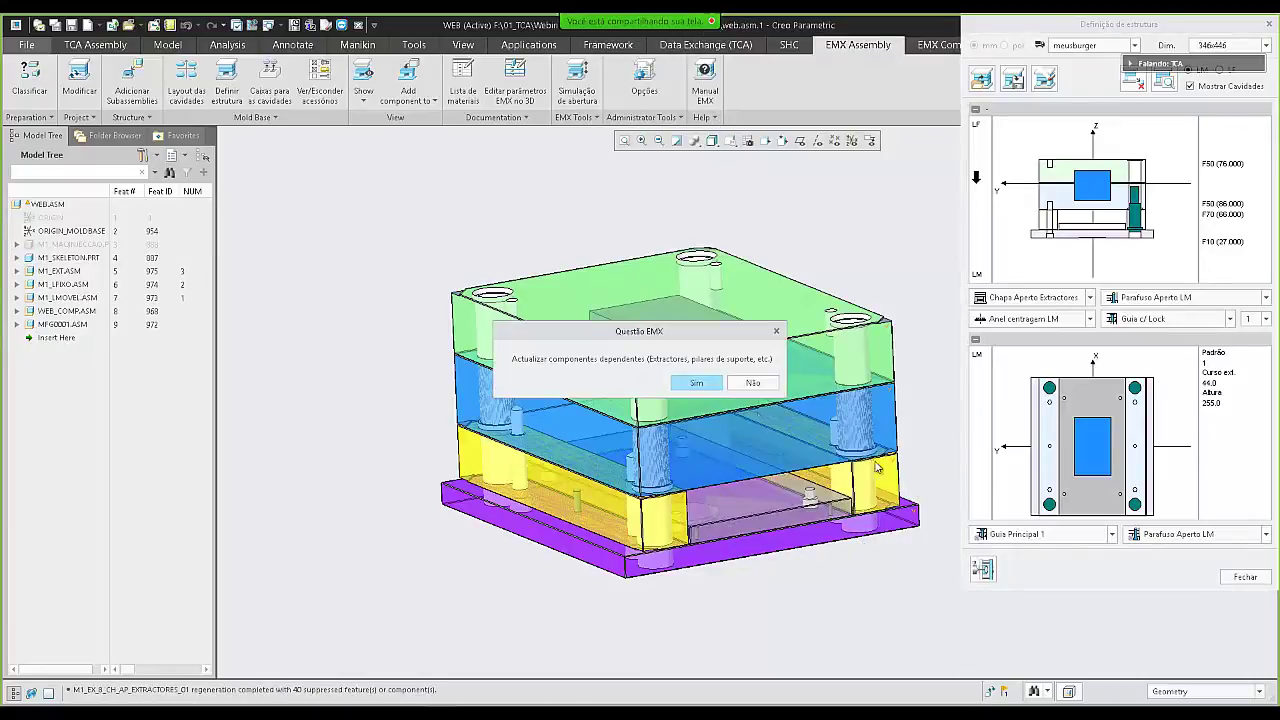
pyautogui.click(698, 383)
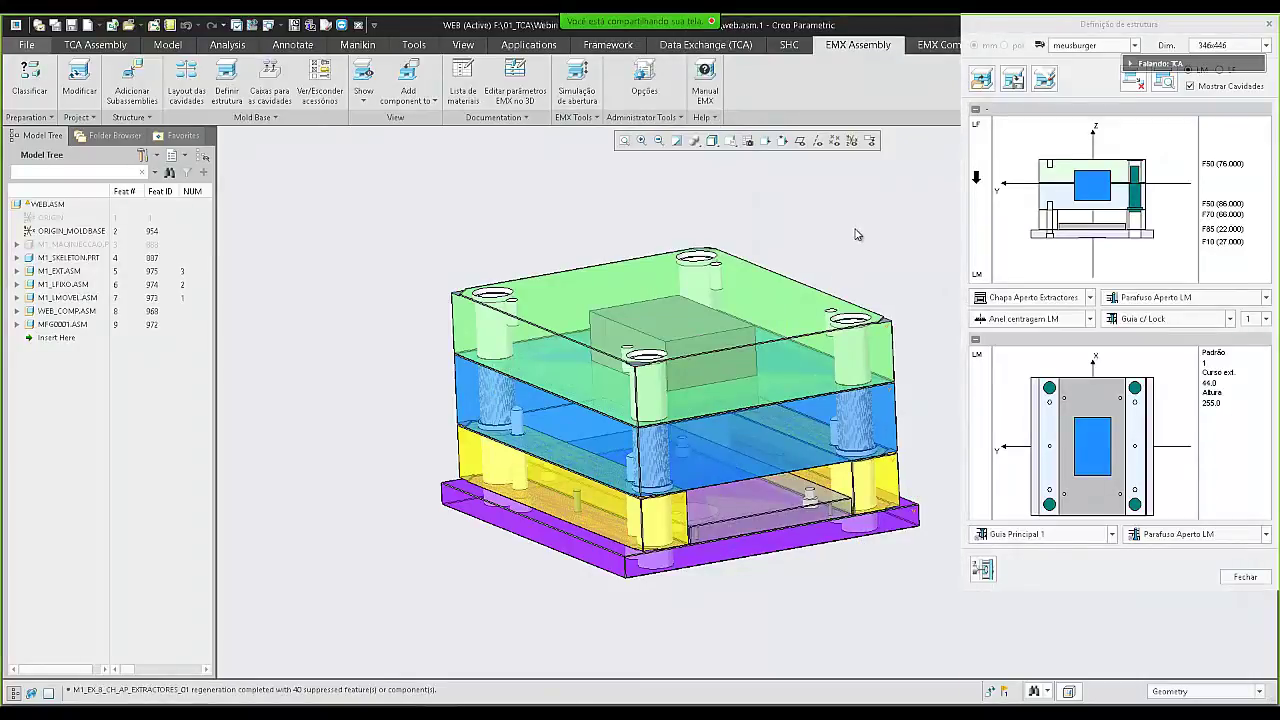
pyautogui.click(1245, 578)
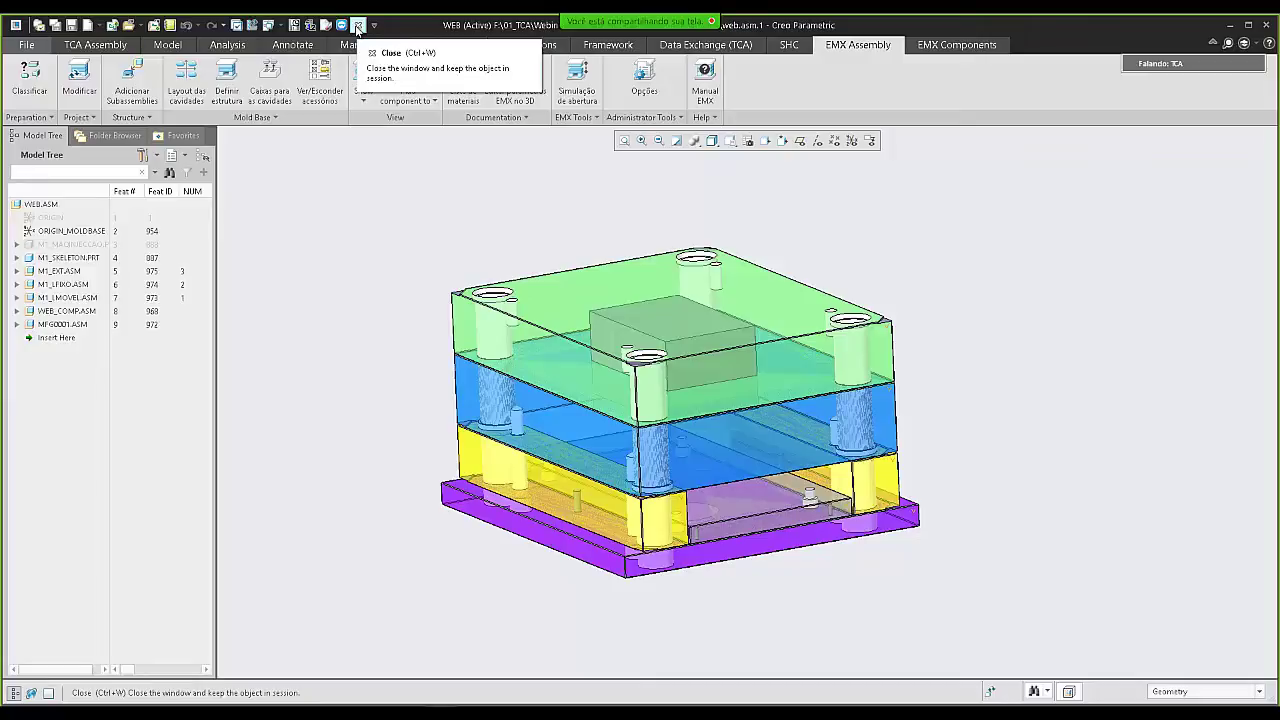
# - Close the WEB assembly and erase all objects not displayed from the session
pyautogui.click(358, 25)
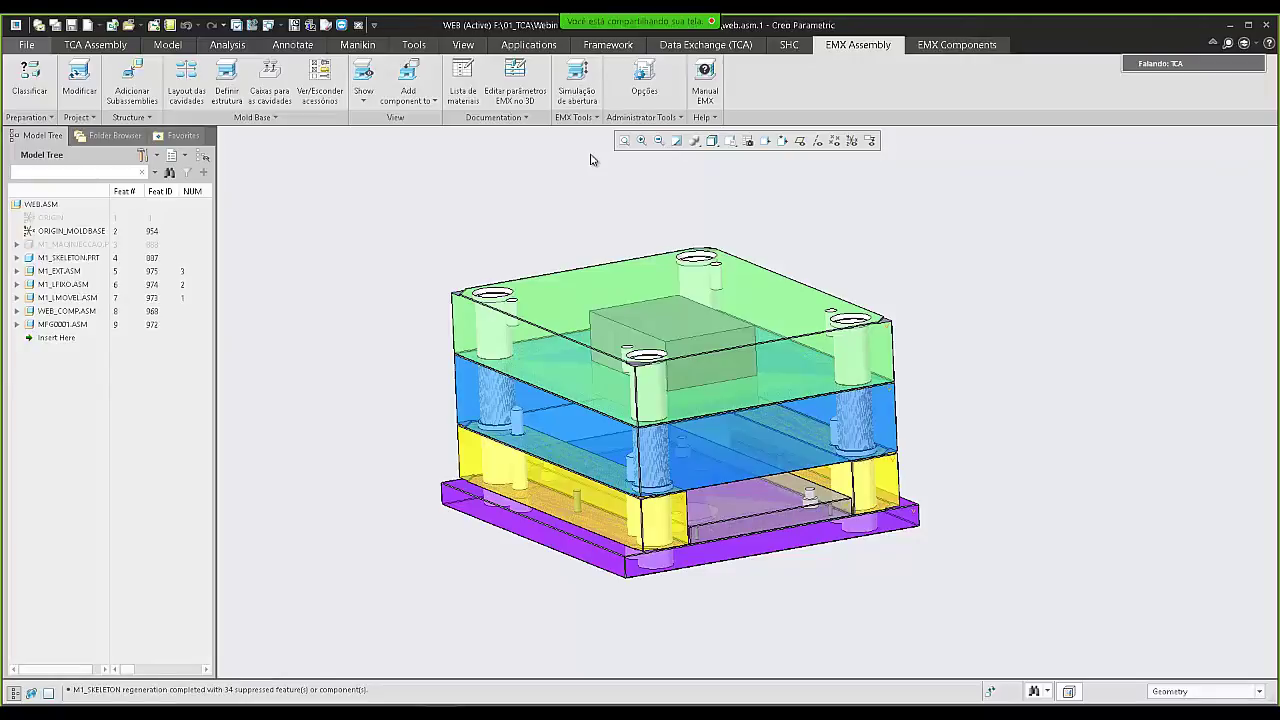
pyautogui.click(358, 25)
pyautogui.click(190, 84)
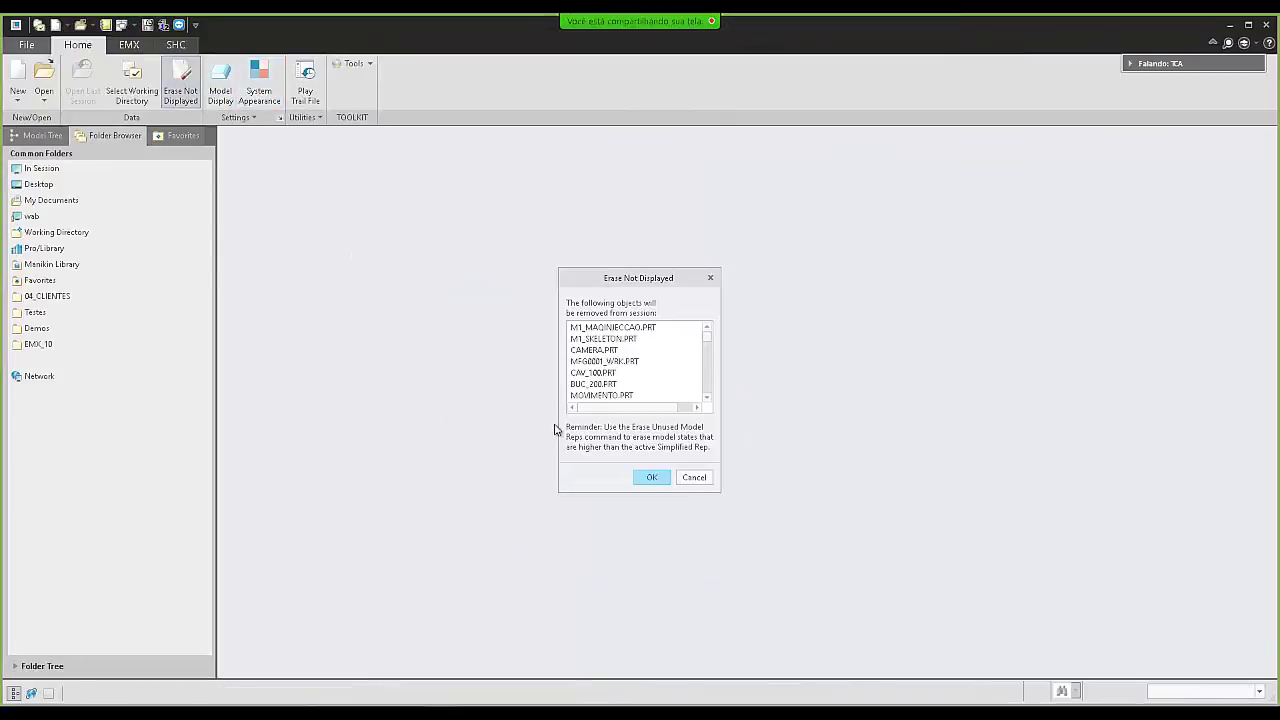
pyautogui.click(648, 477)
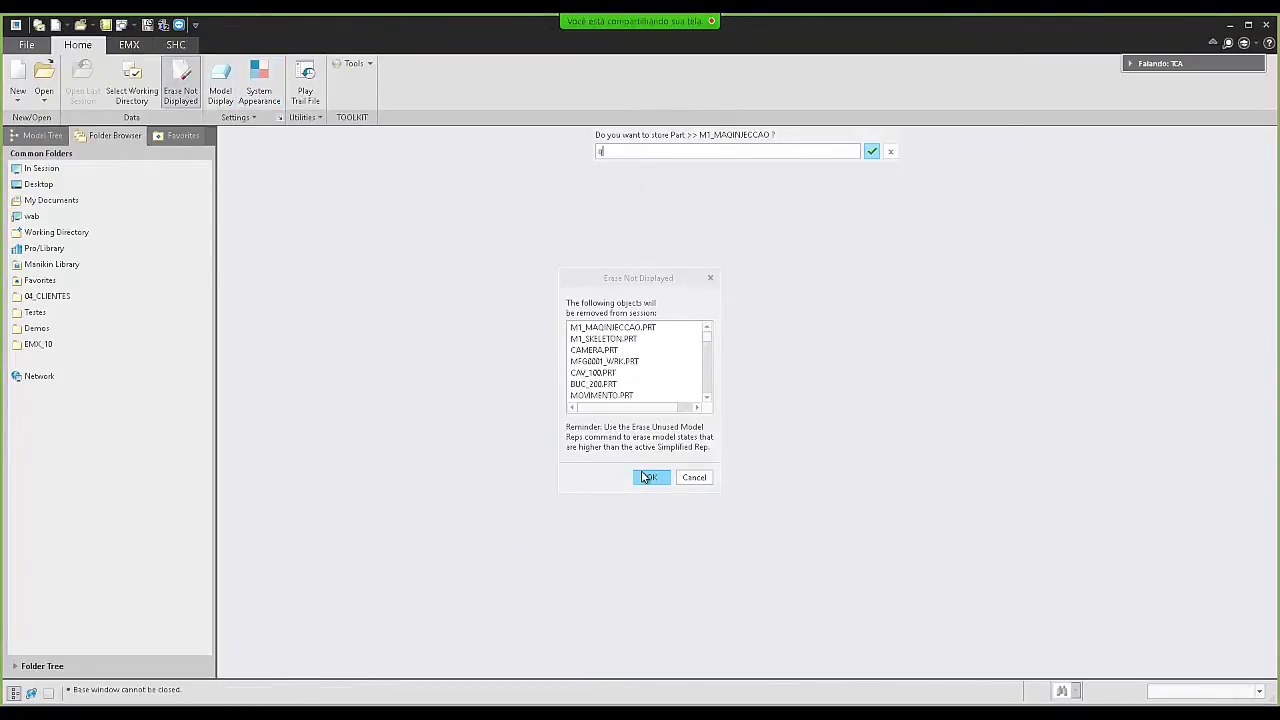
pyautogui.press('Return')
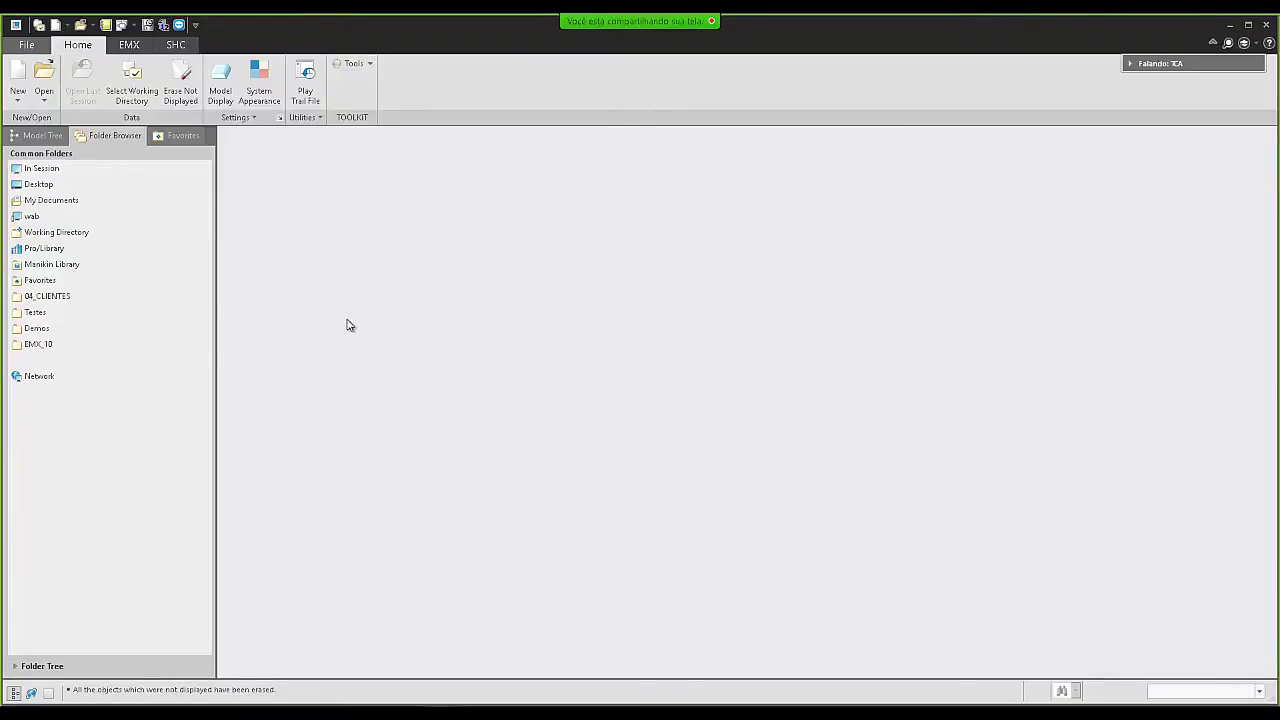
# - Switch to PowerPoint, start the slide show at slide 7 and advance to the component file structure comparison
pyautogui.hotkey('alt', 'Tab')
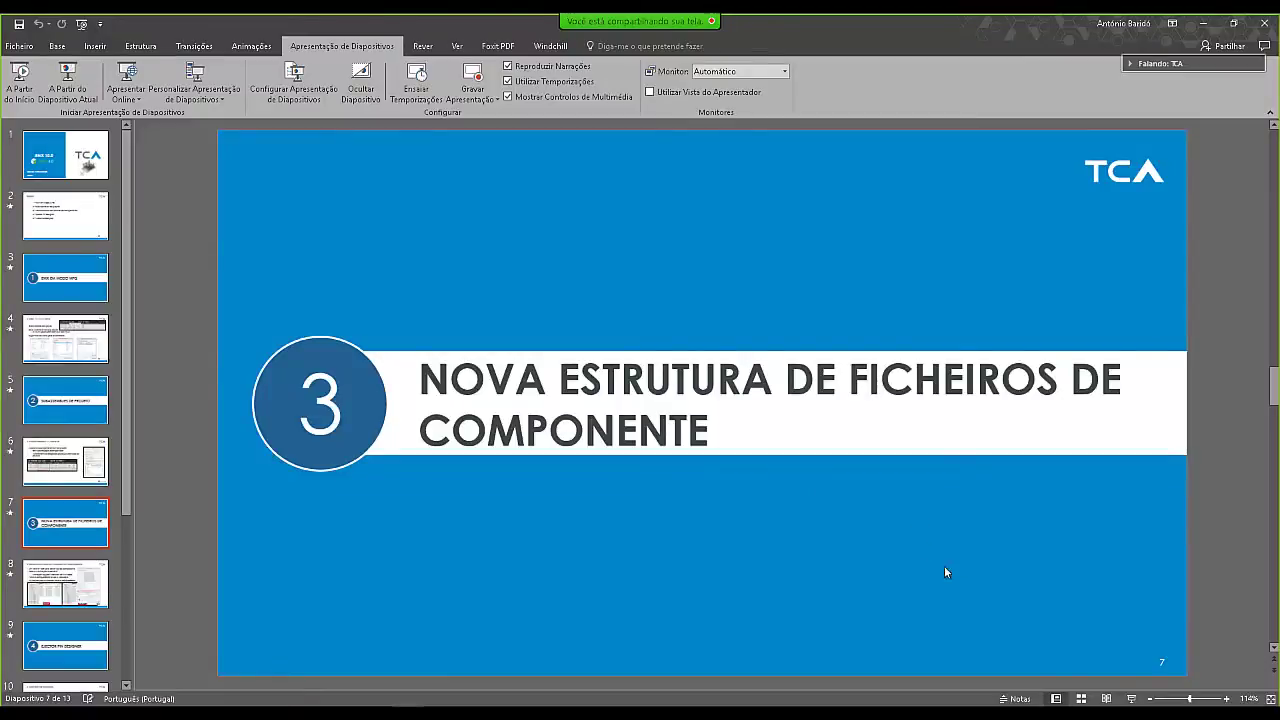
pyautogui.click(1132, 699)
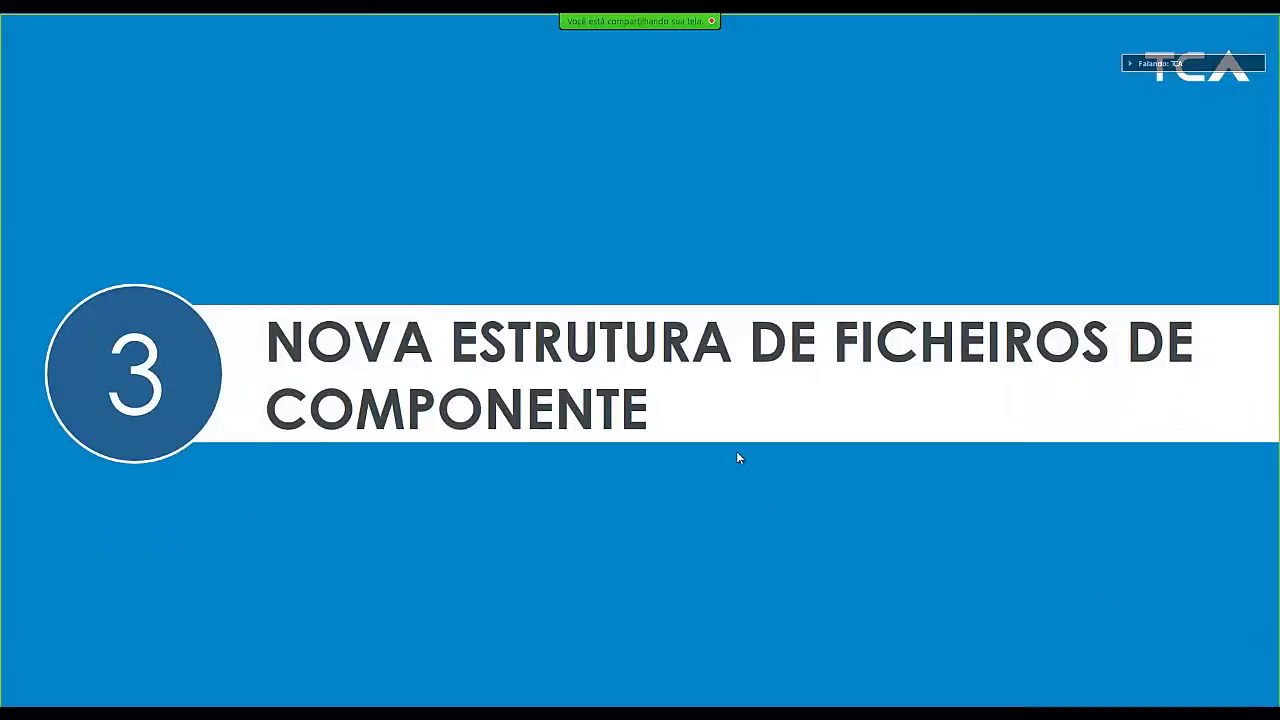
pyautogui.click(648, 472)
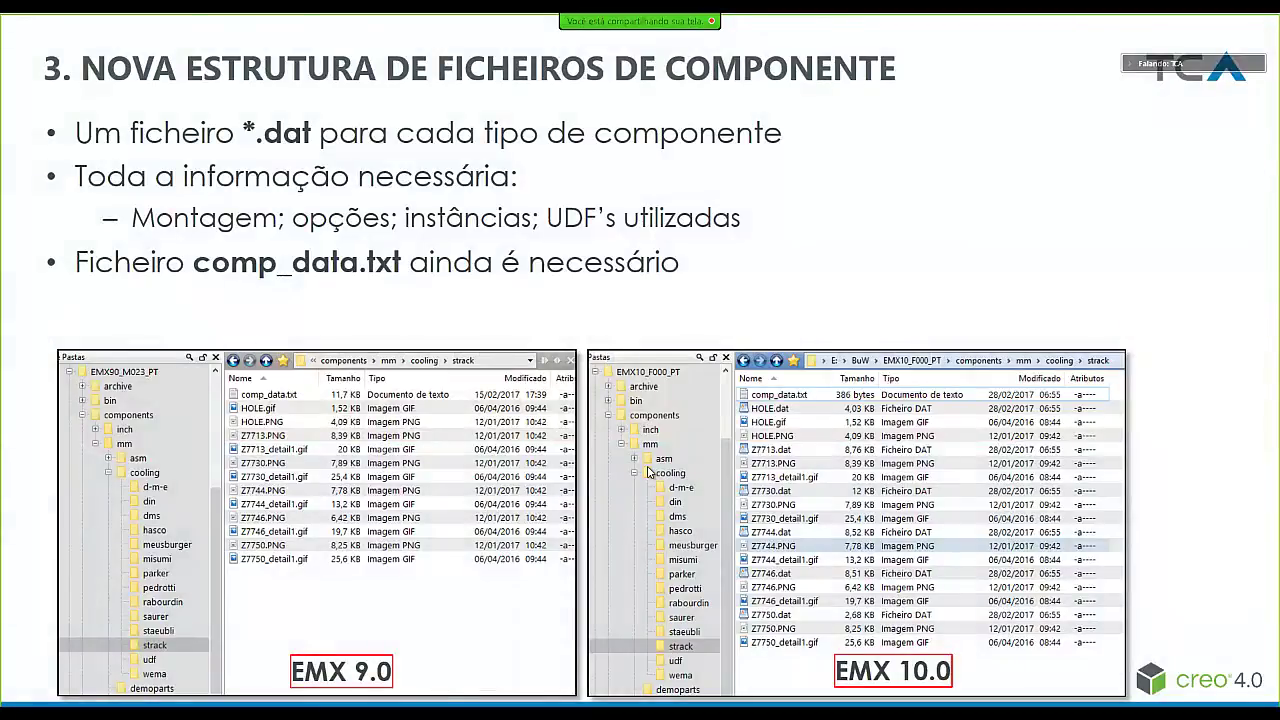
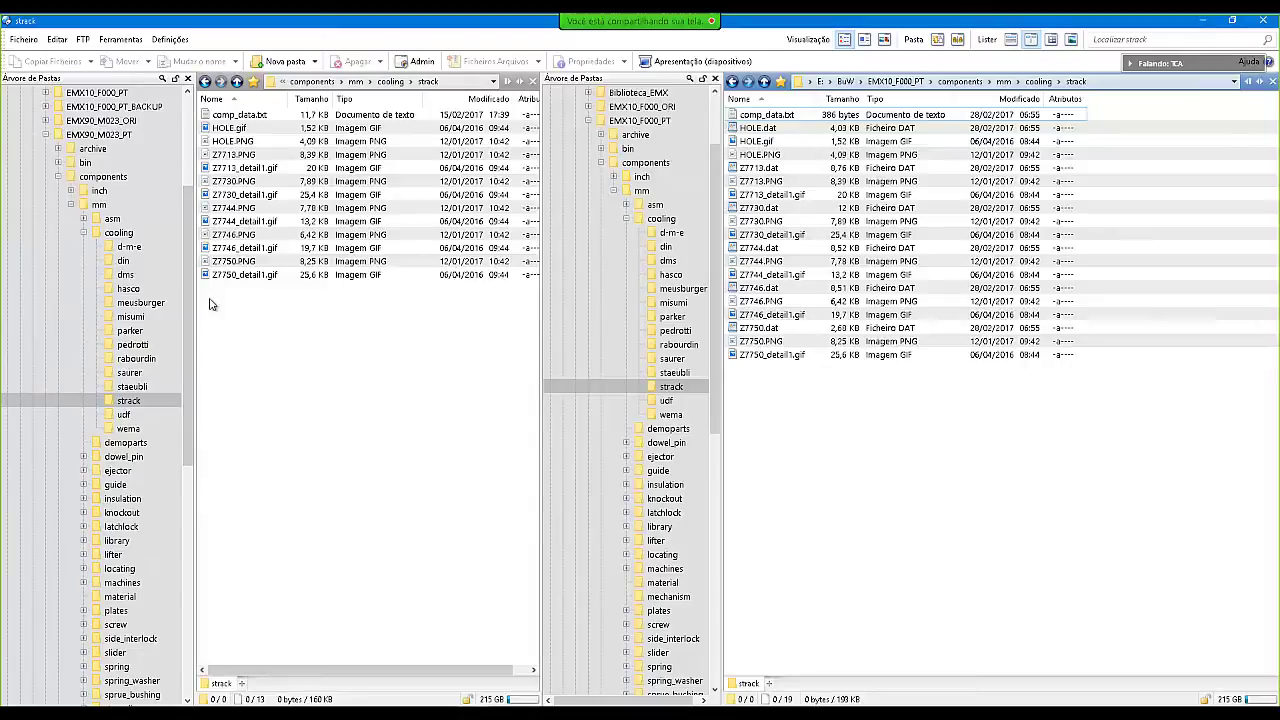
# - In the file manager, rename the strack and udf folders under EMX10_F000_PT's mm cooling components as strack_ORI and udf_ORI
pyautogui.click(668, 387)
pyautogui.click(676, 389)
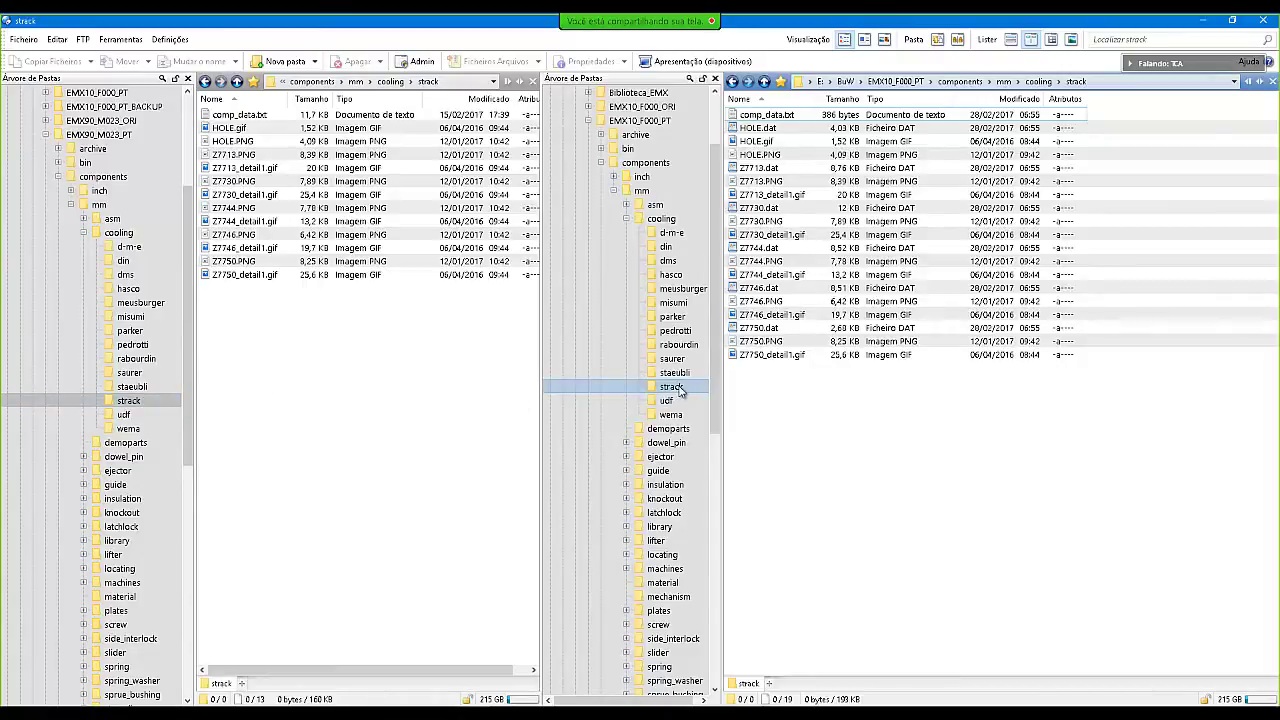
pyautogui.click(685, 390)
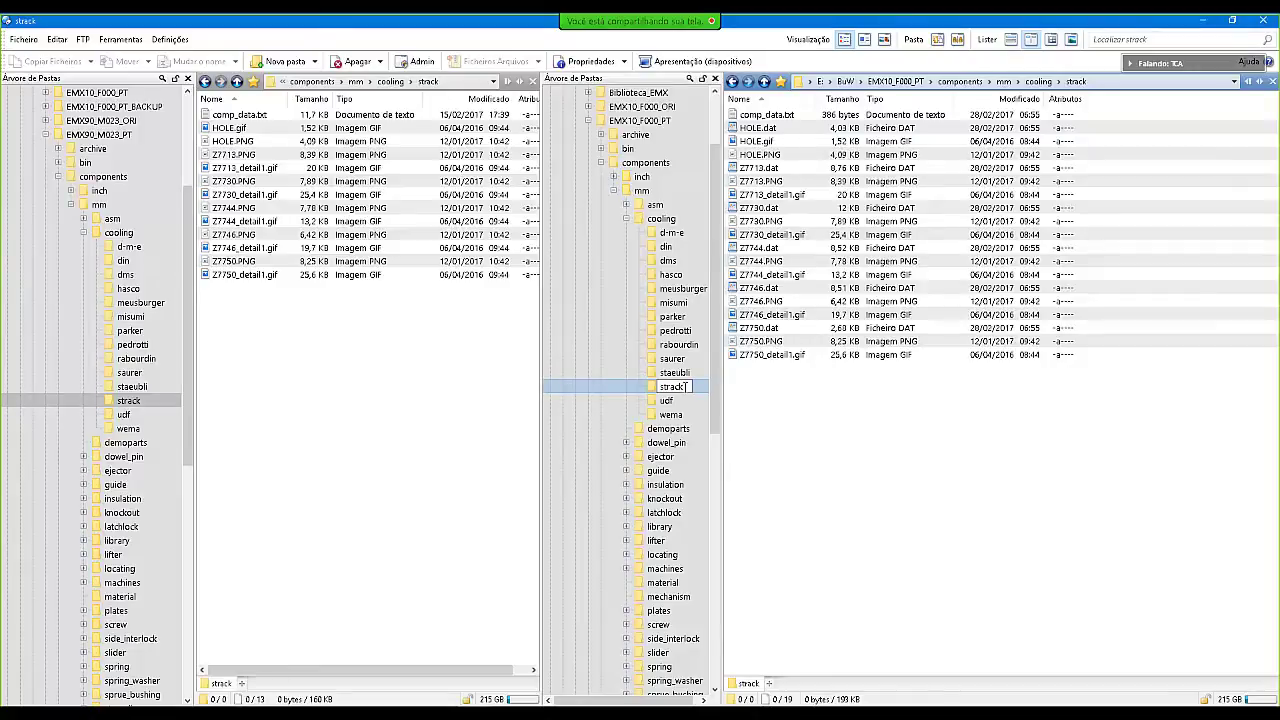
pyautogui.write('_ORI')
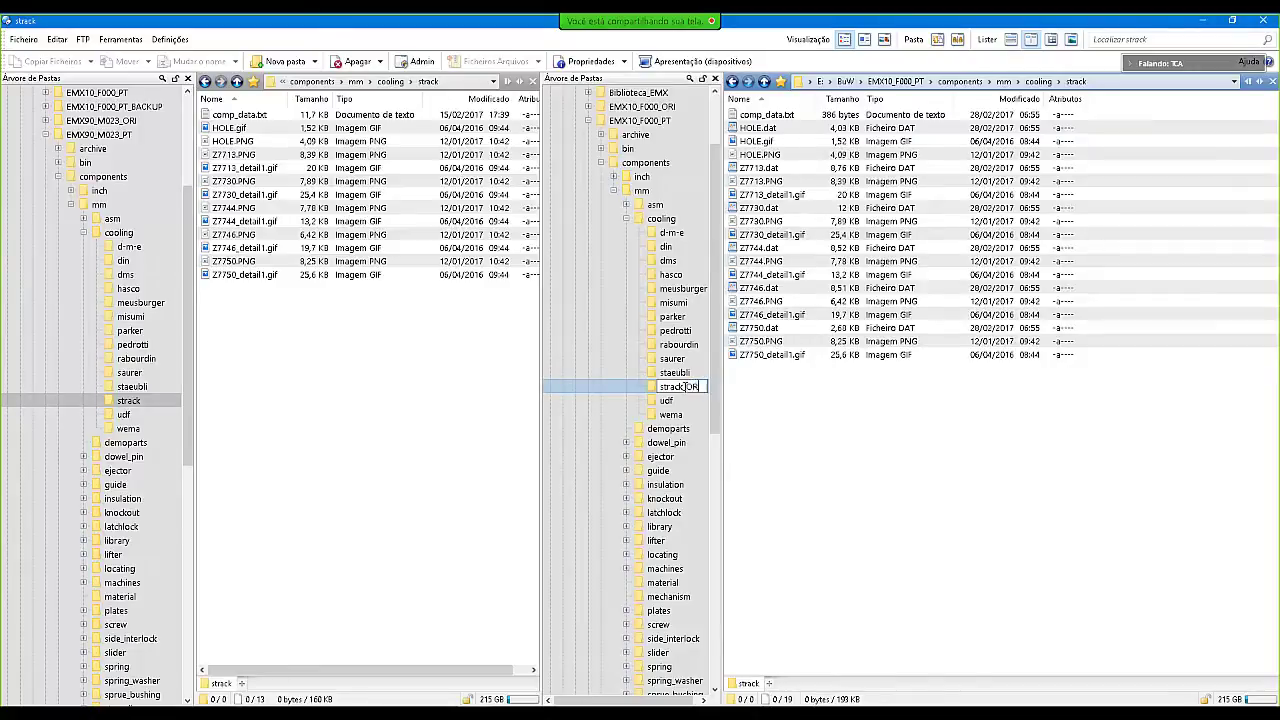
pyautogui.click(662, 401)
pyautogui.click(668, 401)
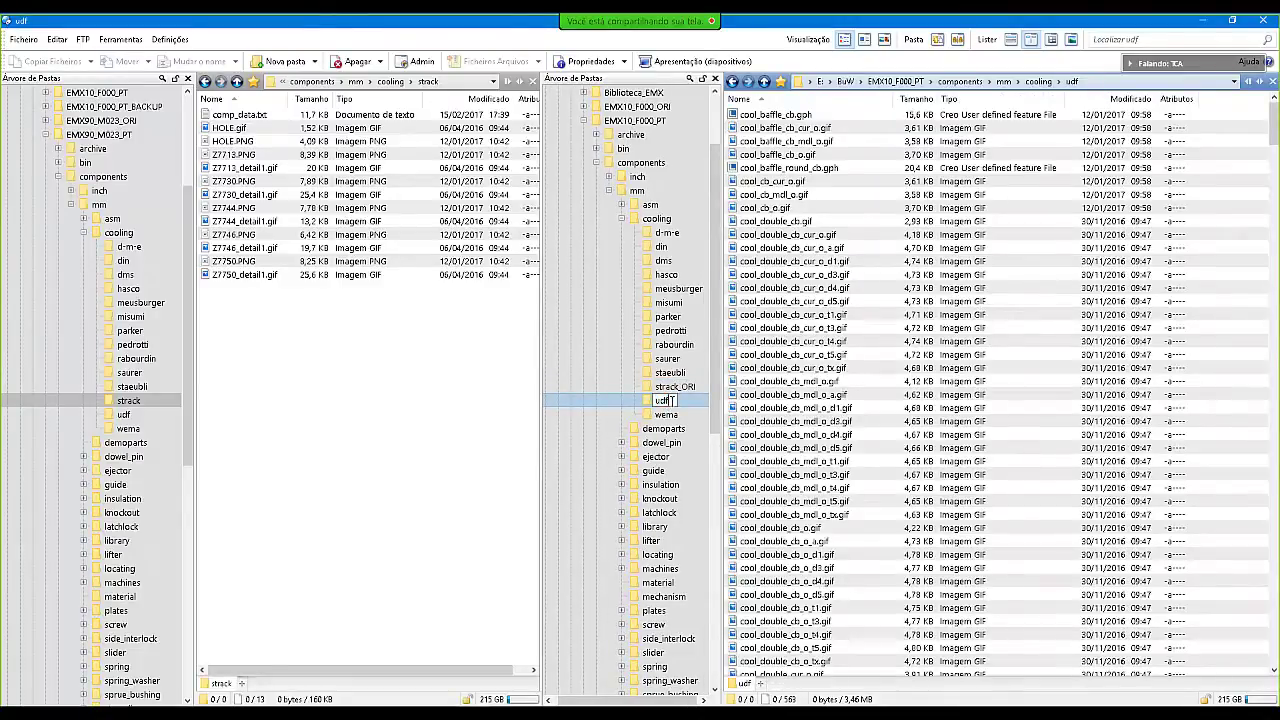
pyautogui.write('_ORI')
pyautogui.click(673, 389)
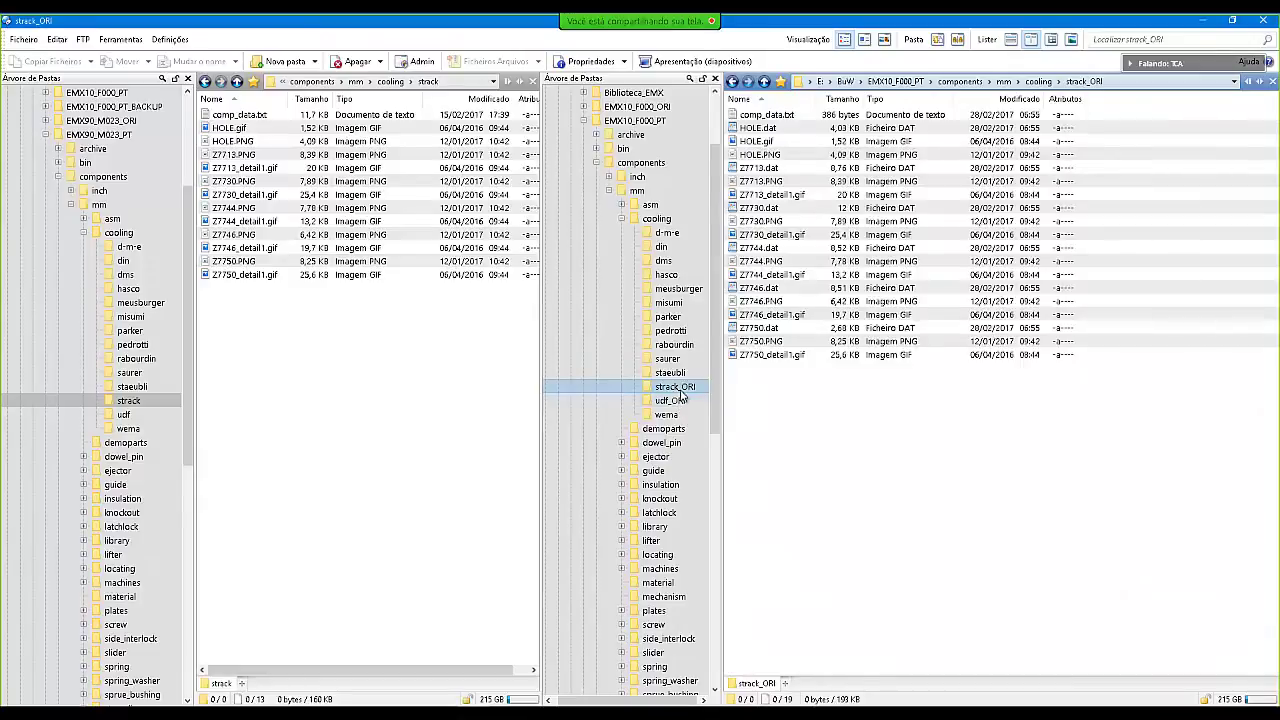
pyautogui.click(128, 403)
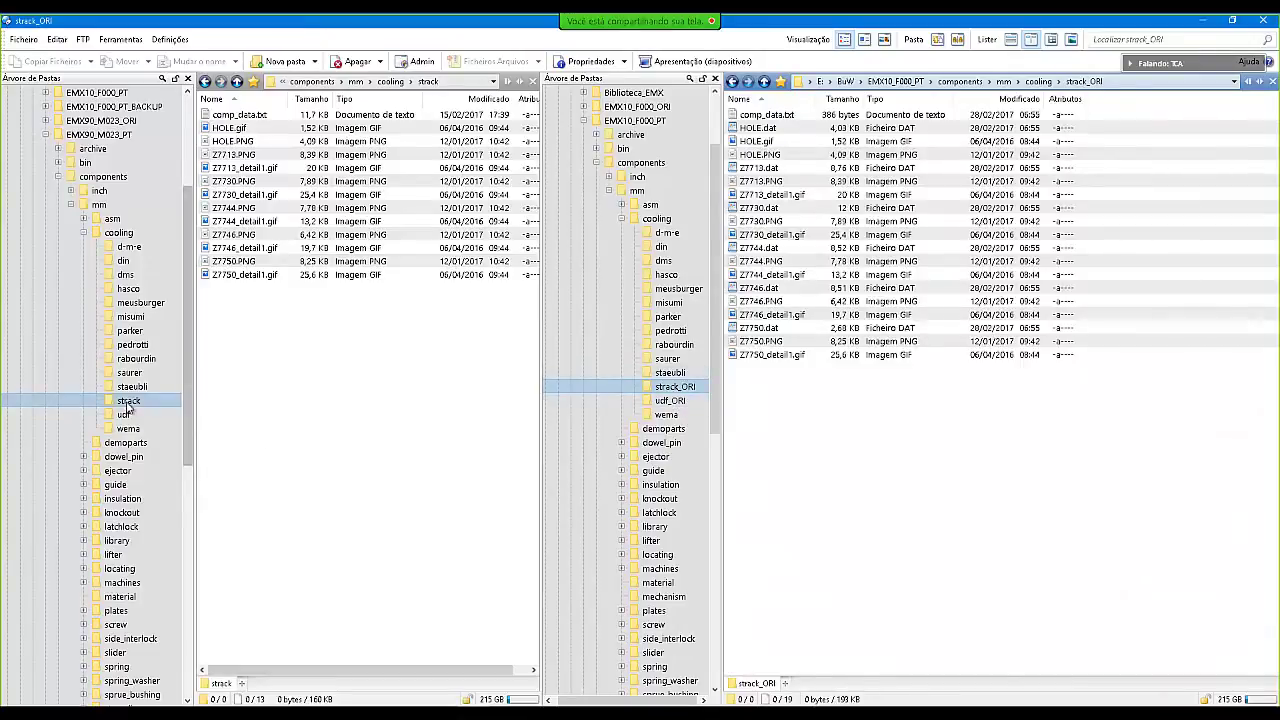
pyautogui.moveTo(128, 407); pyautogui.dragTo(735, 420)
pyautogui.moveTo(735, 420); pyautogui.dragTo(794, 410, button='right')
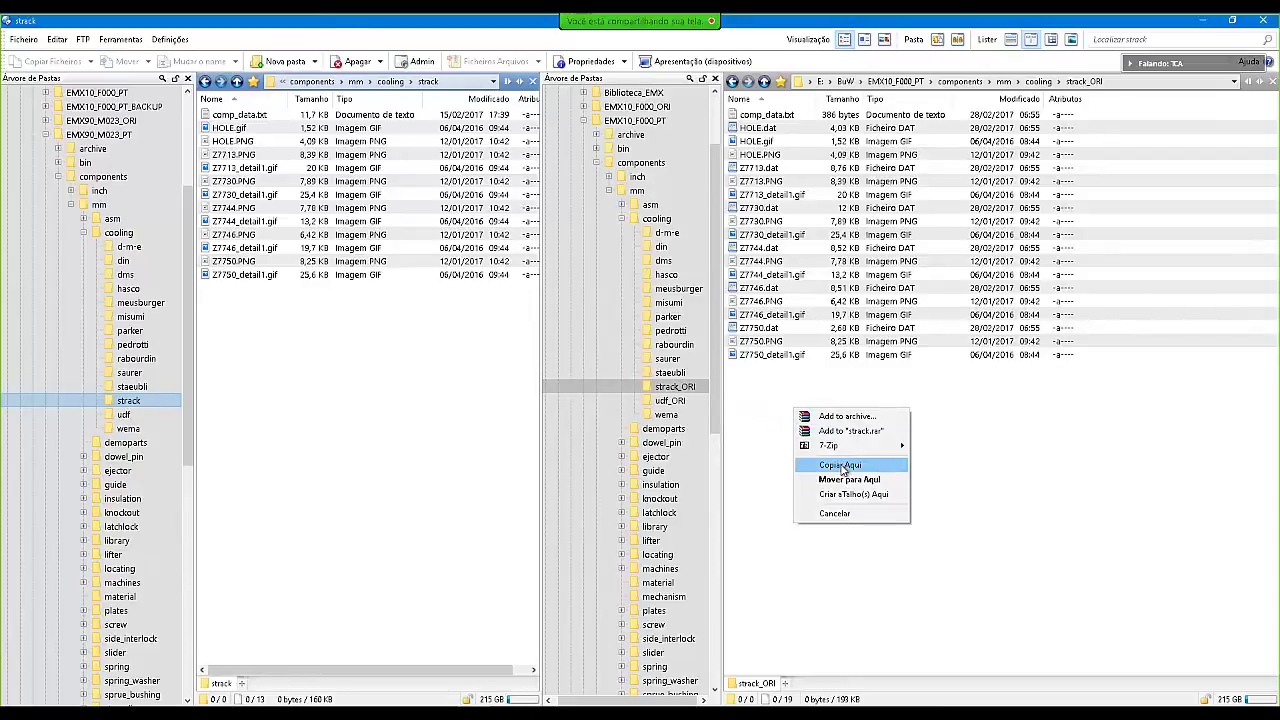
pyautogui.click(765, 436)
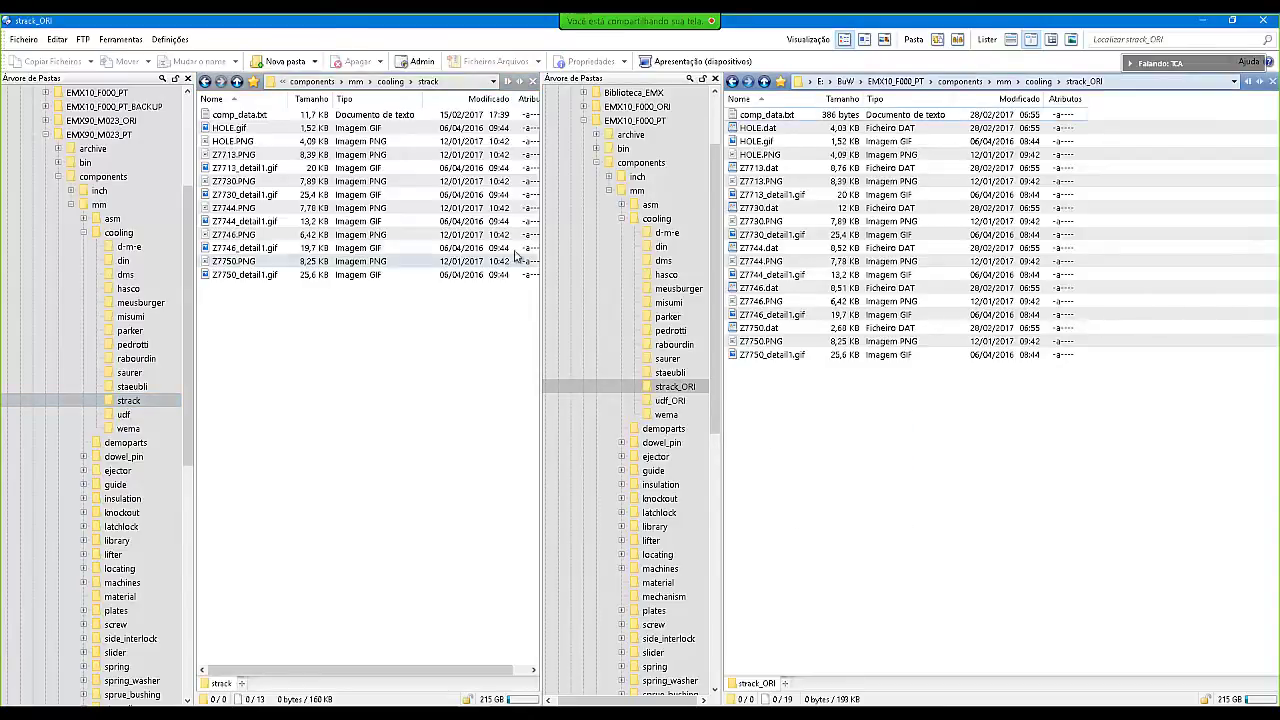
# - Copy the strack folder from EMX90_M023_PT's mm cooling components into the cooling folder of EMX10_F000_PT
pyautogui.click(656, 218)
pyautogui.moveTo(130, 401); pyautogui.dragTo(1000, 410)
pyautogui.moveTo(1000, 410); pyautogui.dragTo(1138, 393, button='right')
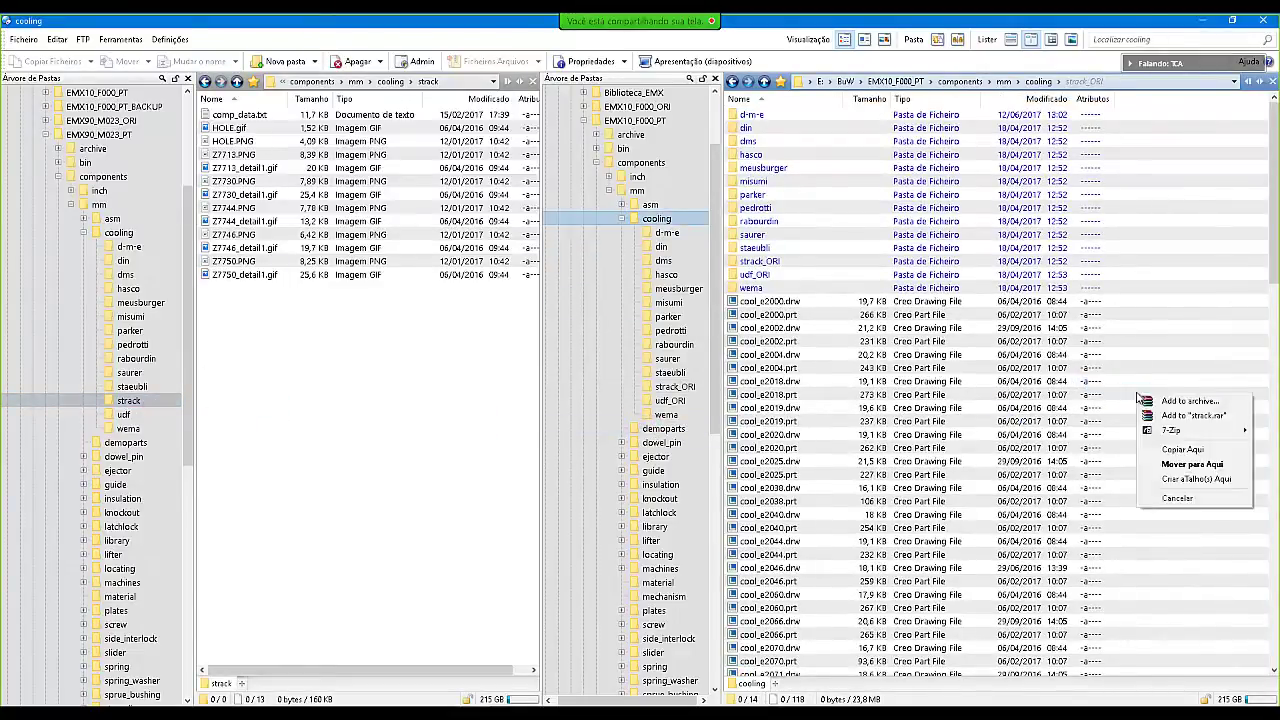
pyautogui.click(1183, 451)
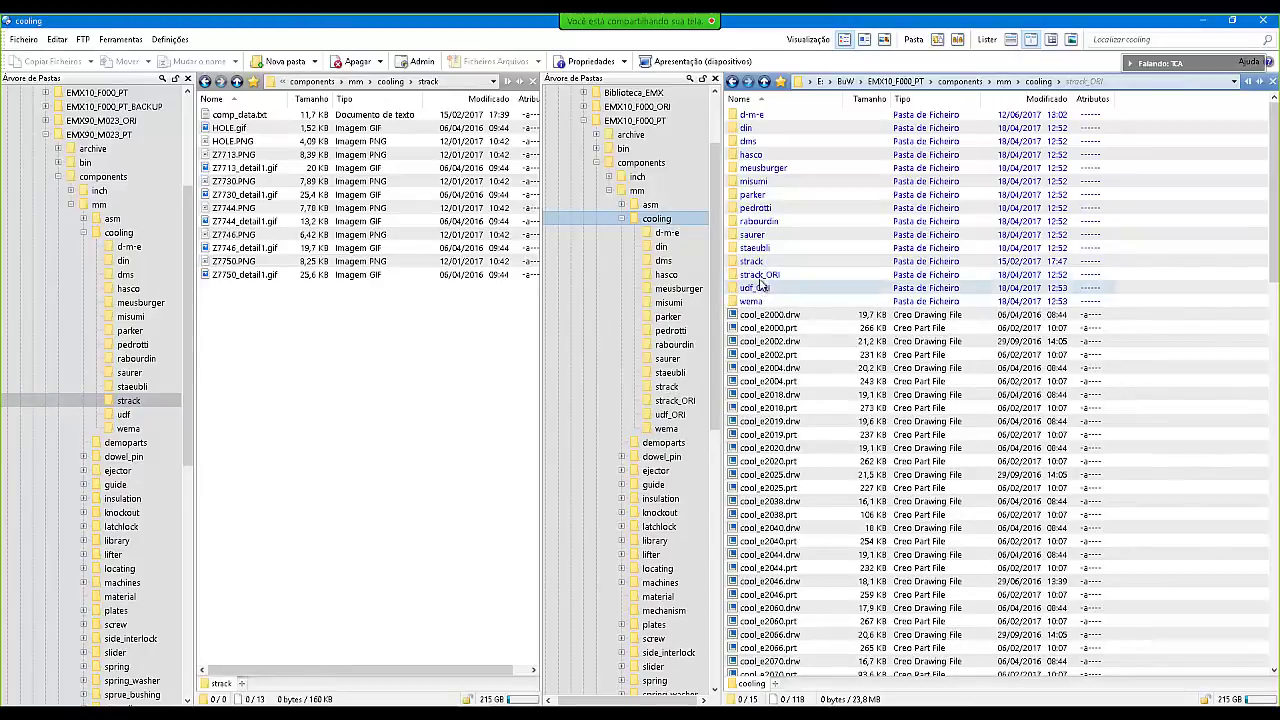
# - Rename the copied strack folder in EMX10_F000_PT's cooling folder as strack_EMX9
pyautogui.click(765, 264)
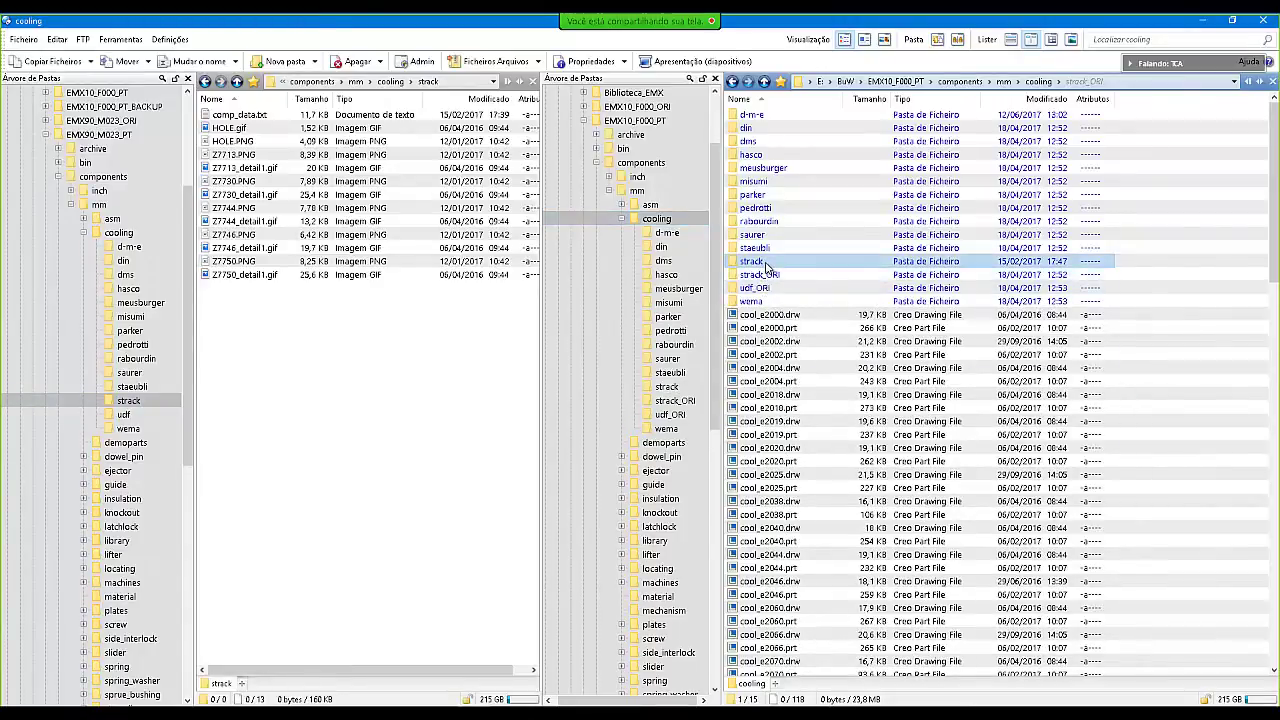
pyautogui.click(752, 261)
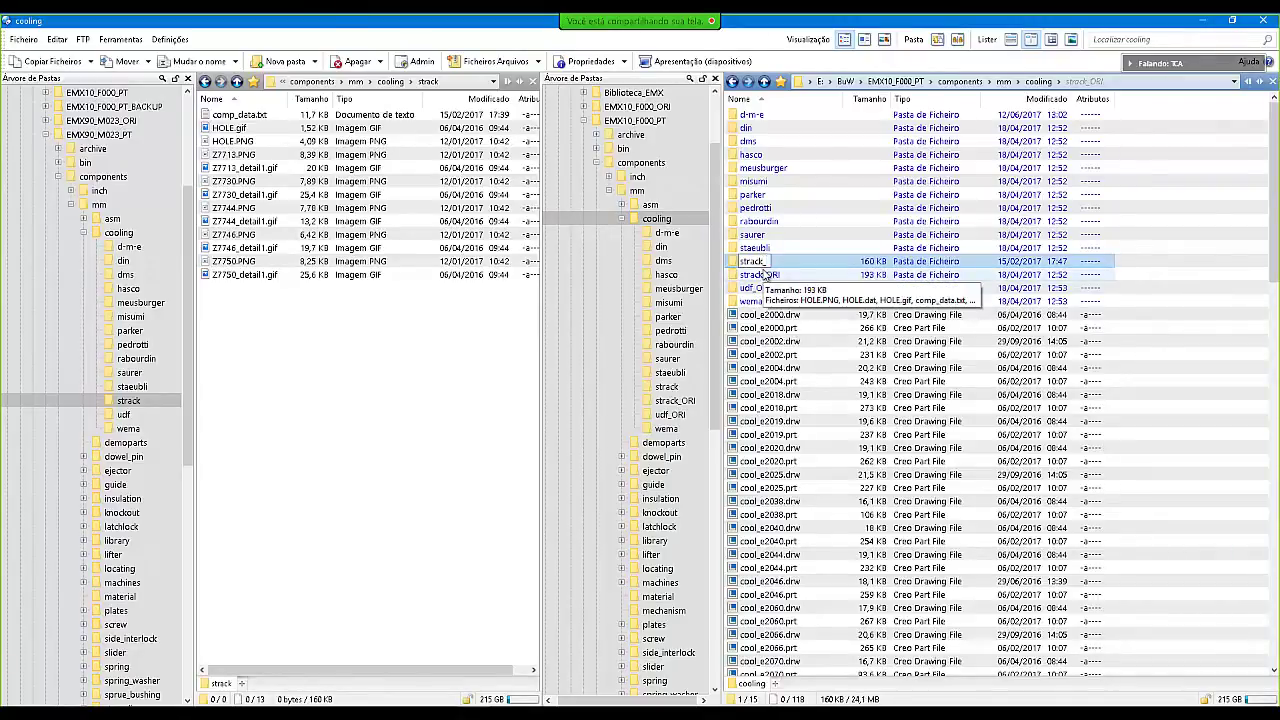
pyautogui.write('_EMX9')
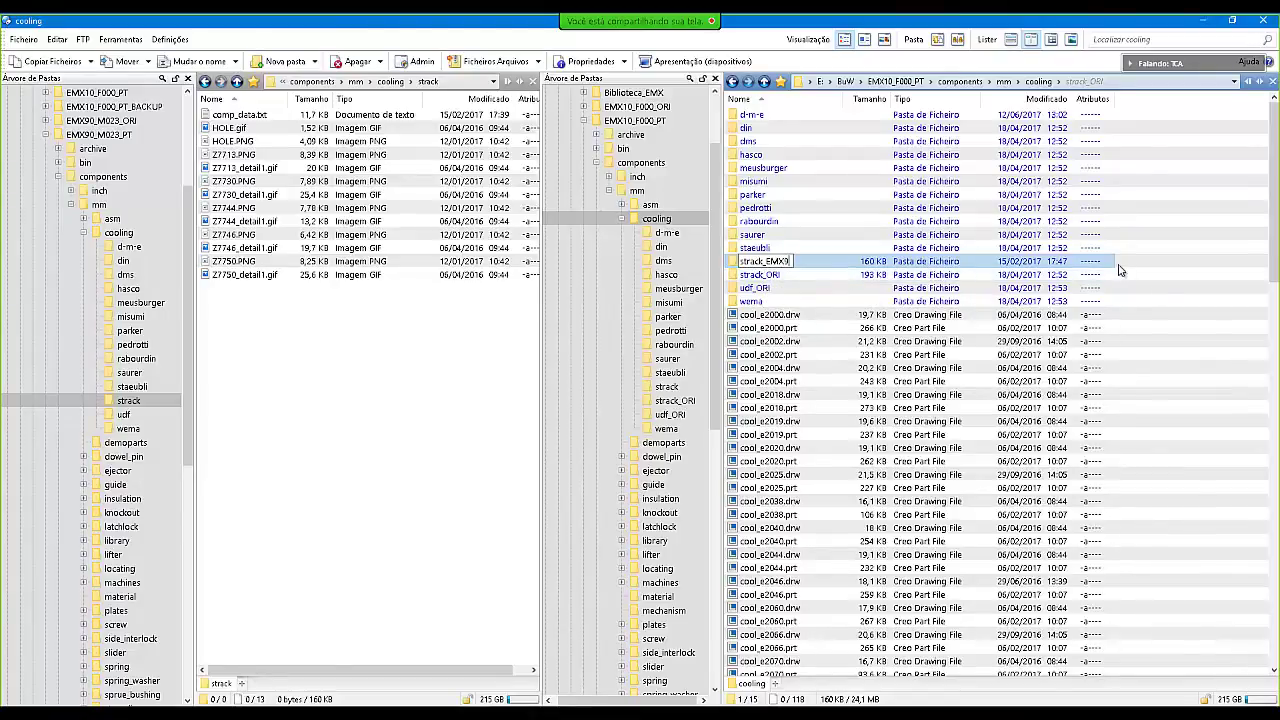
pyautogui.click(1196, 362)
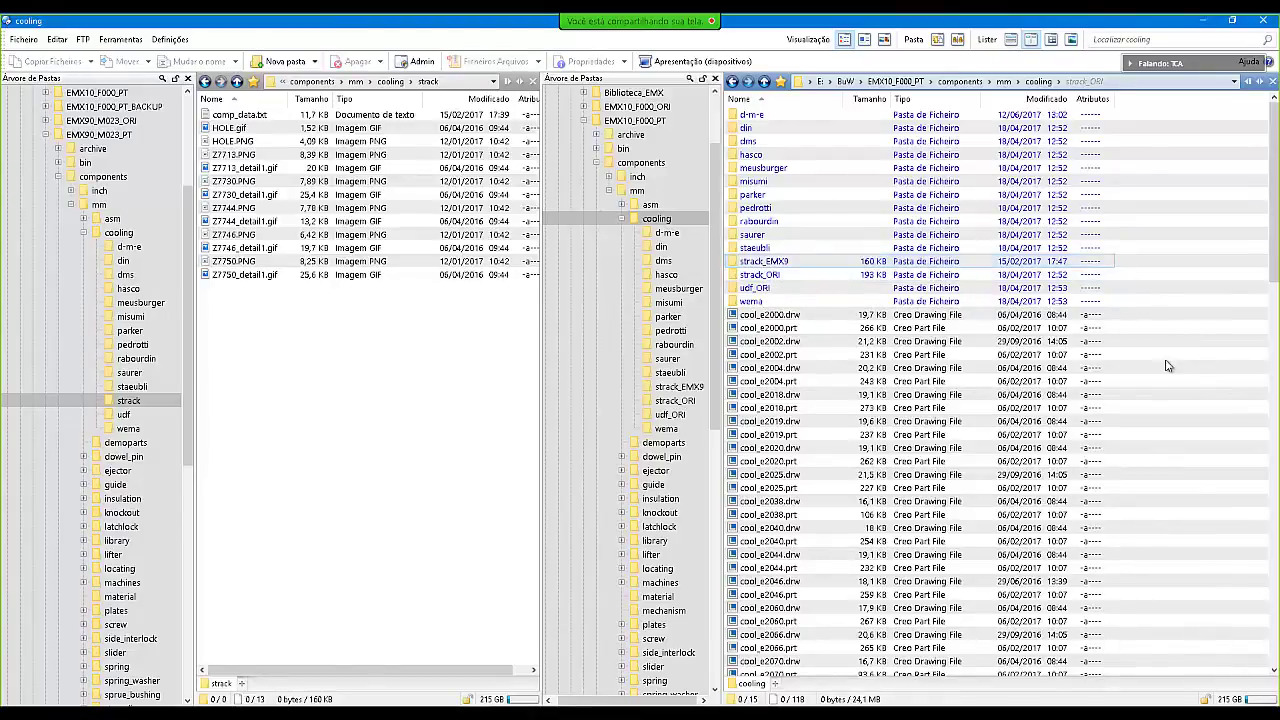
# - Copy the udf folder containing udf_data.txt from EMX90_M023_PT's cooling components into EMX10_F000_PT's cooling folder
pyautogui.click(124, 416)
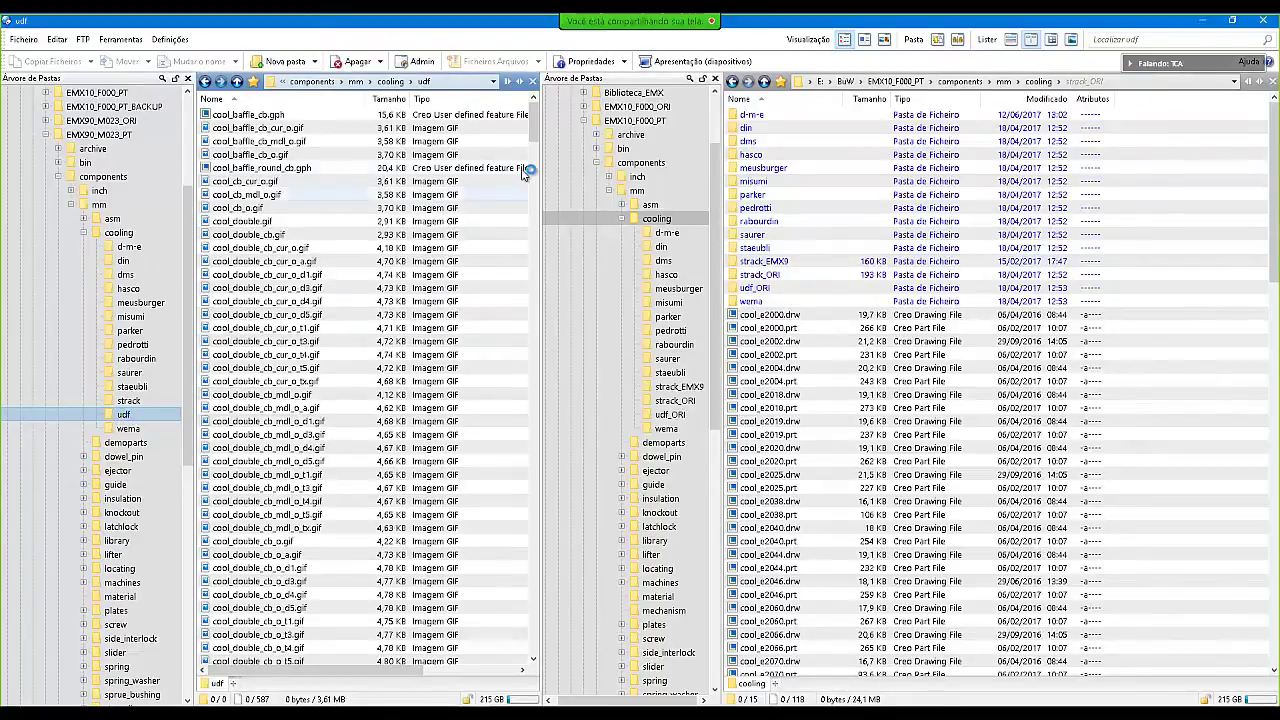
pyautogui.scroll(-9, 535, 180)
pyautogui.moveTo(535, 178); pyautogui.dragTo(535, 645)
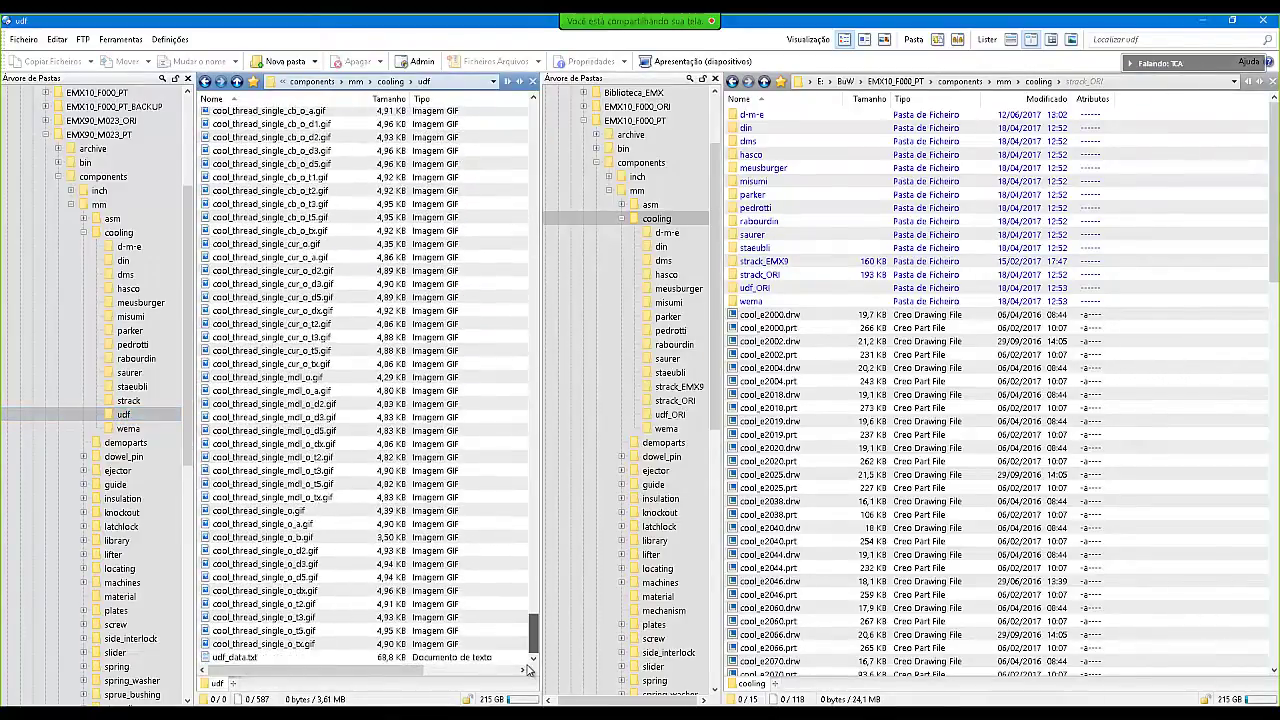
pyautogui.click(248, 660)
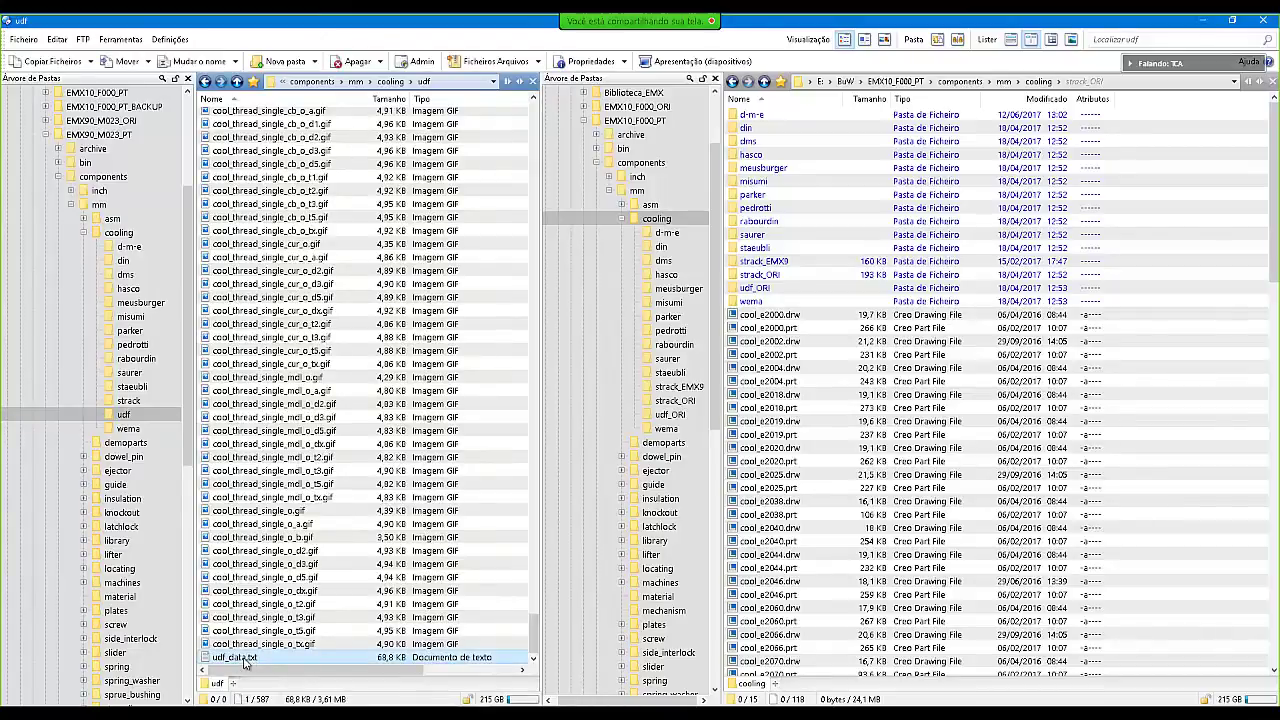
pyautogui.click(125, 415)
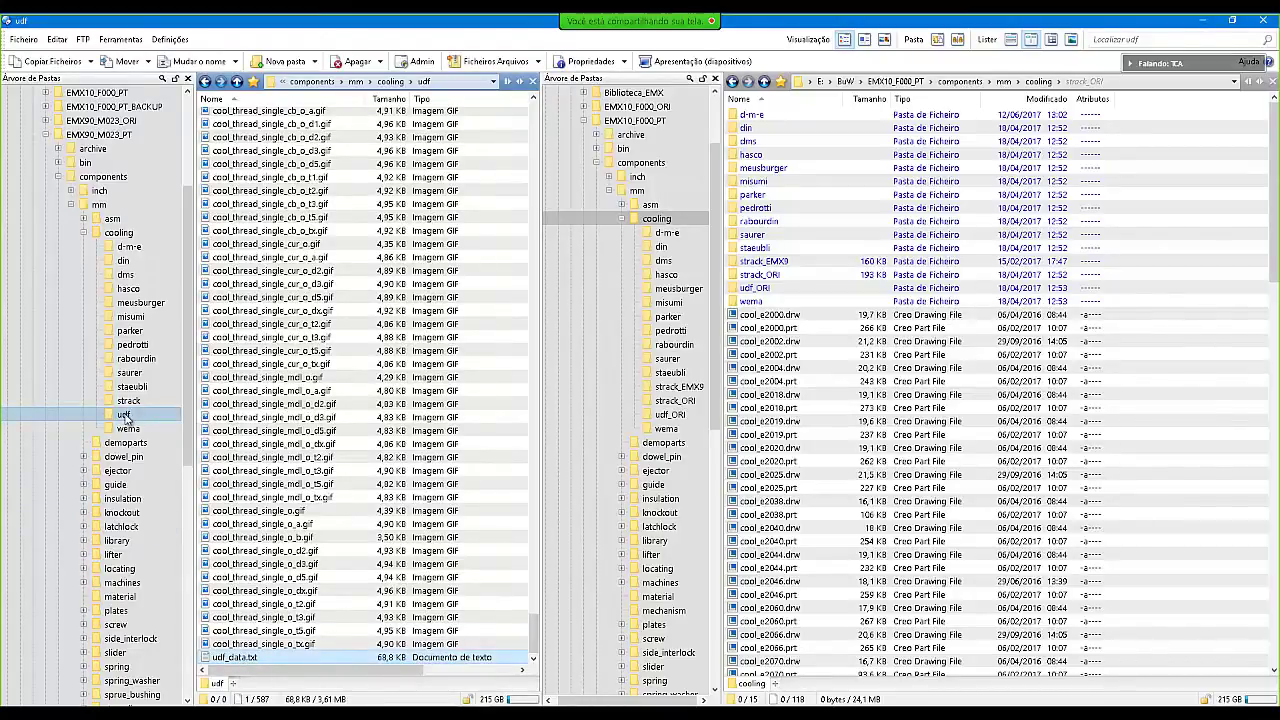
pyautogui.moveTo(123, 418); pyautogui.dragTo(1120, 507)
pyautogui.moveTo(1120, 507); pyautogui.dragTo(1120, 506, button='right')
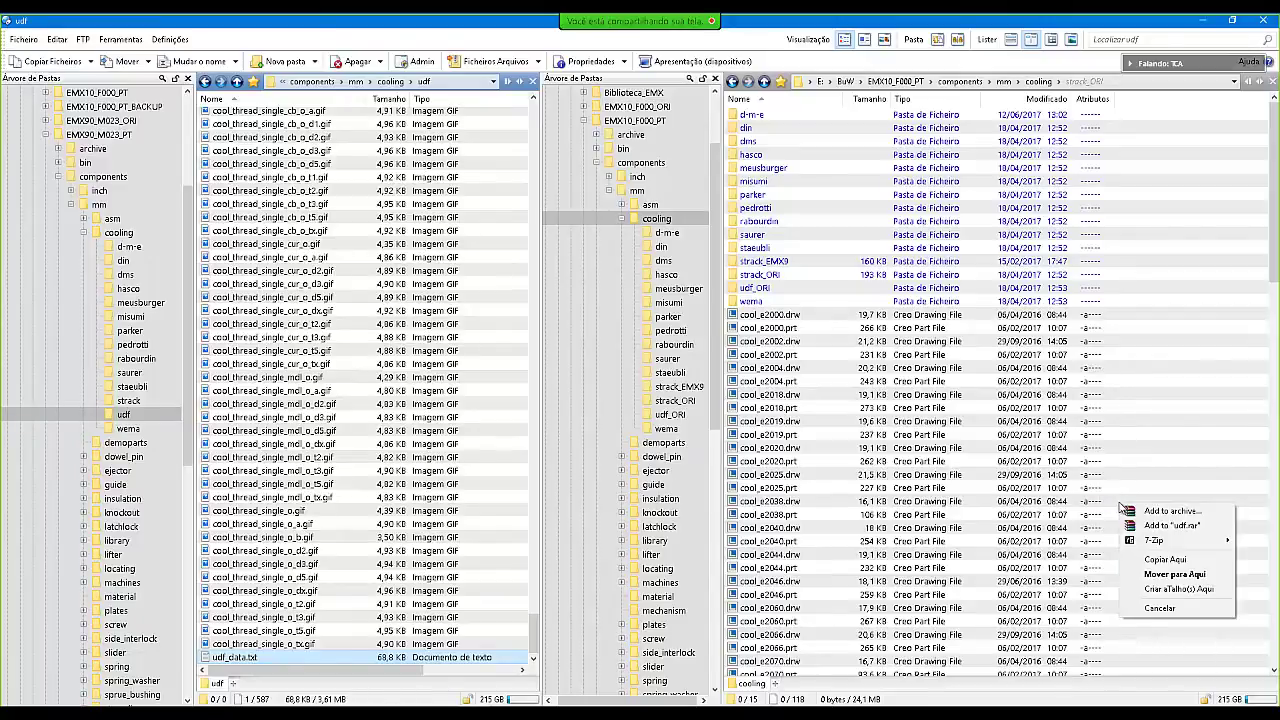
pyautogui.click(1155, 562)
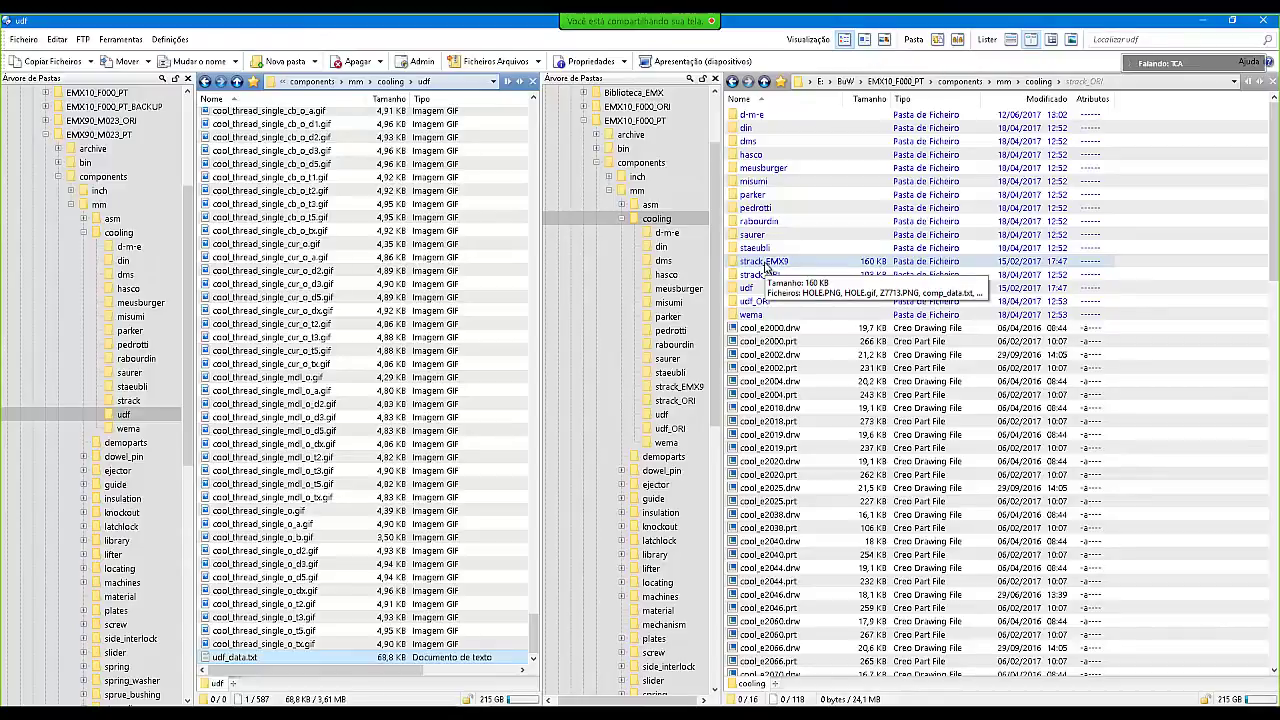
# - Open the strack_EMX9 folder in the file manager, and open the EMX accessories editor (Editor de acessórios) in Creo Parametric
pyautogui.doubleClick(763, 262)
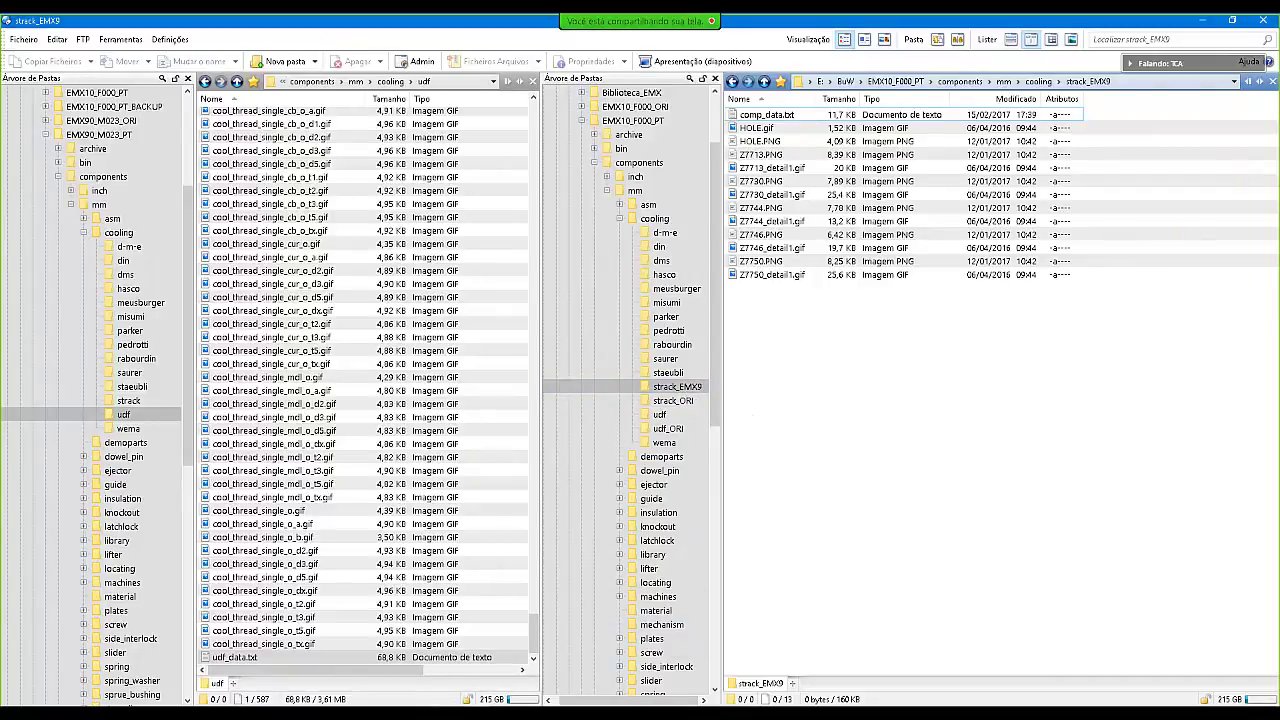
pyautogui.click(441, 713)
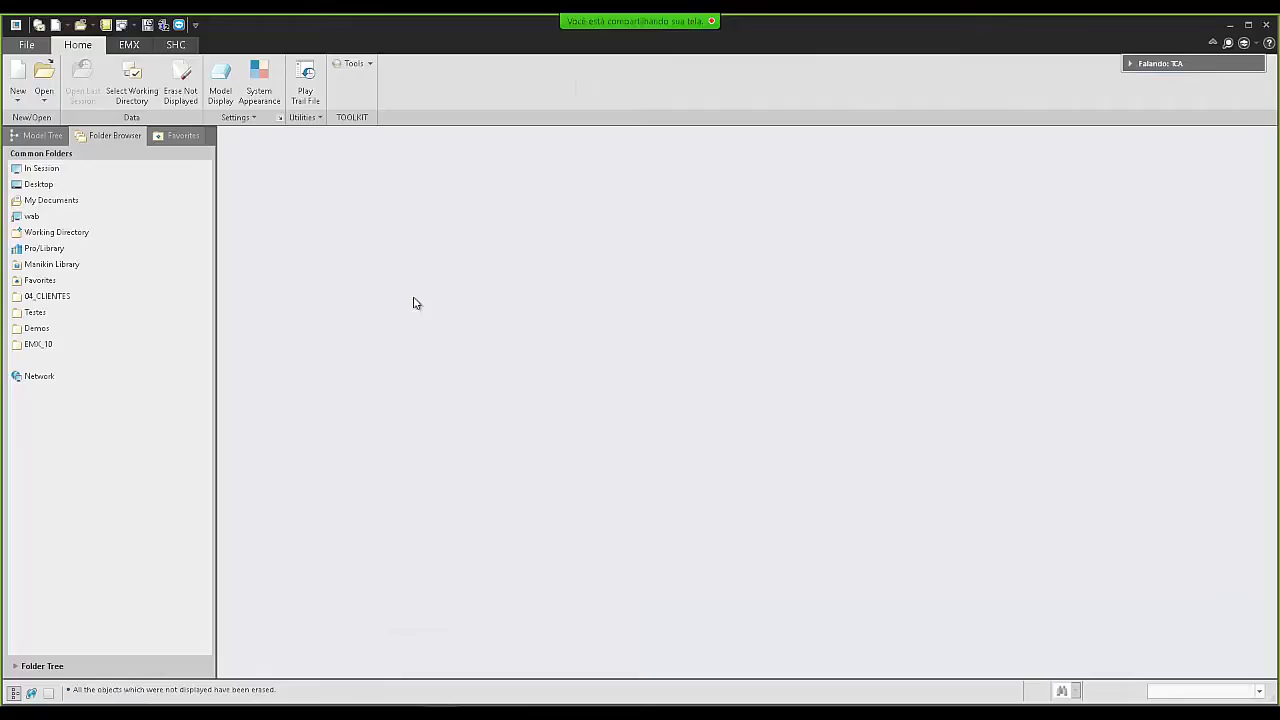
pyautogui.click(133, 45)
pyautogui.click(128, 97)
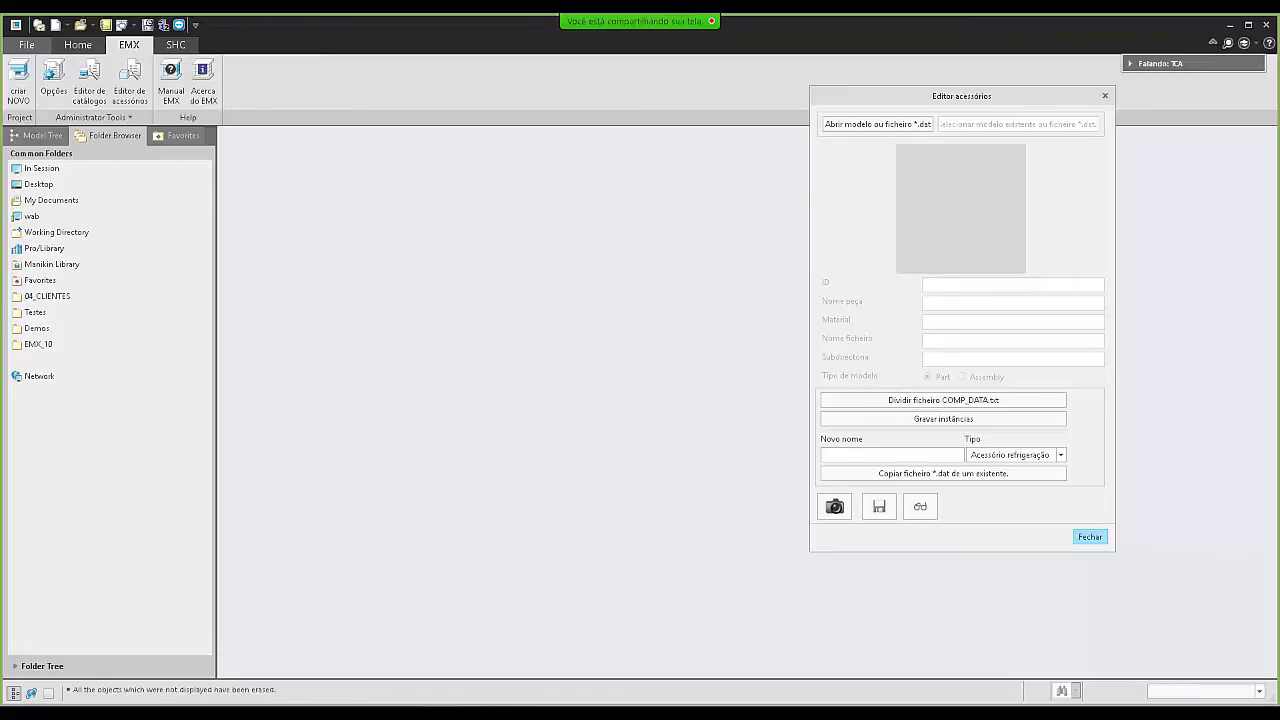
# - Copy the strack_EMX9 folder's path from the file manager and open that folder in a Windows File Explorer window
pyautogui.click(484, 710)
pyautogui.click(1128, 84)
pyautogui.hotkey('ctrl', 'c')
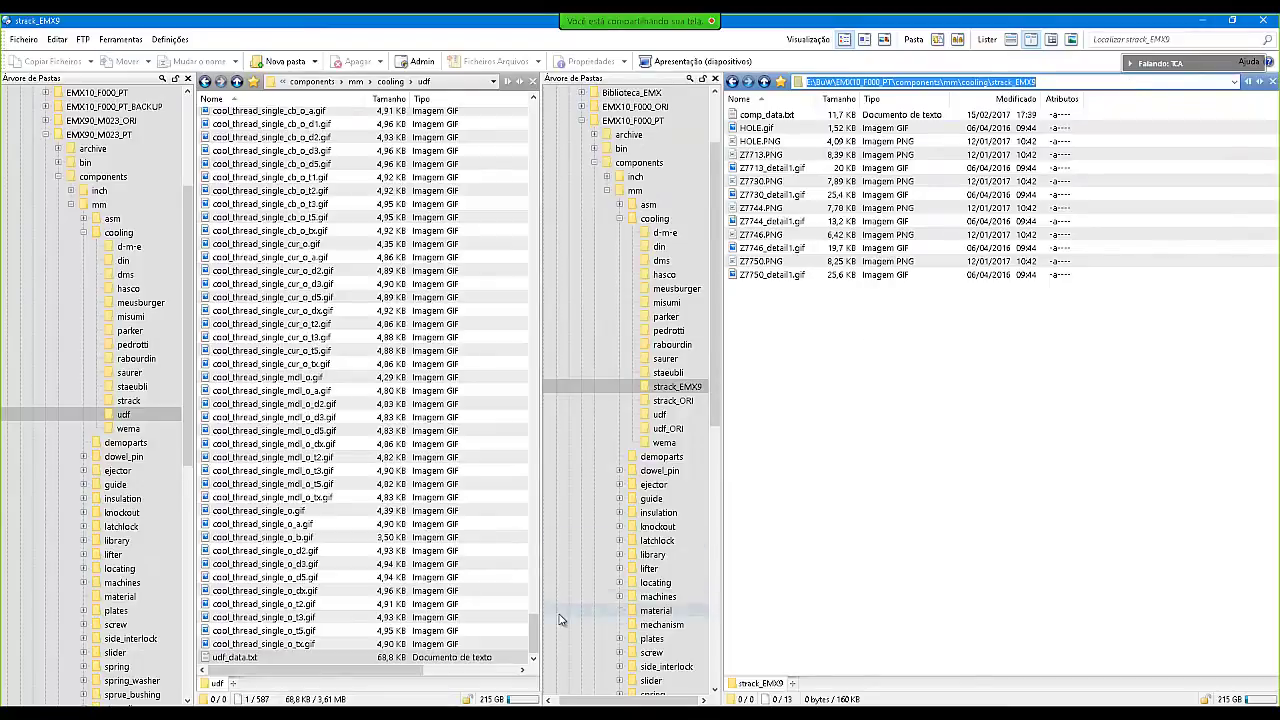
pyautogui.click(1206, 22)
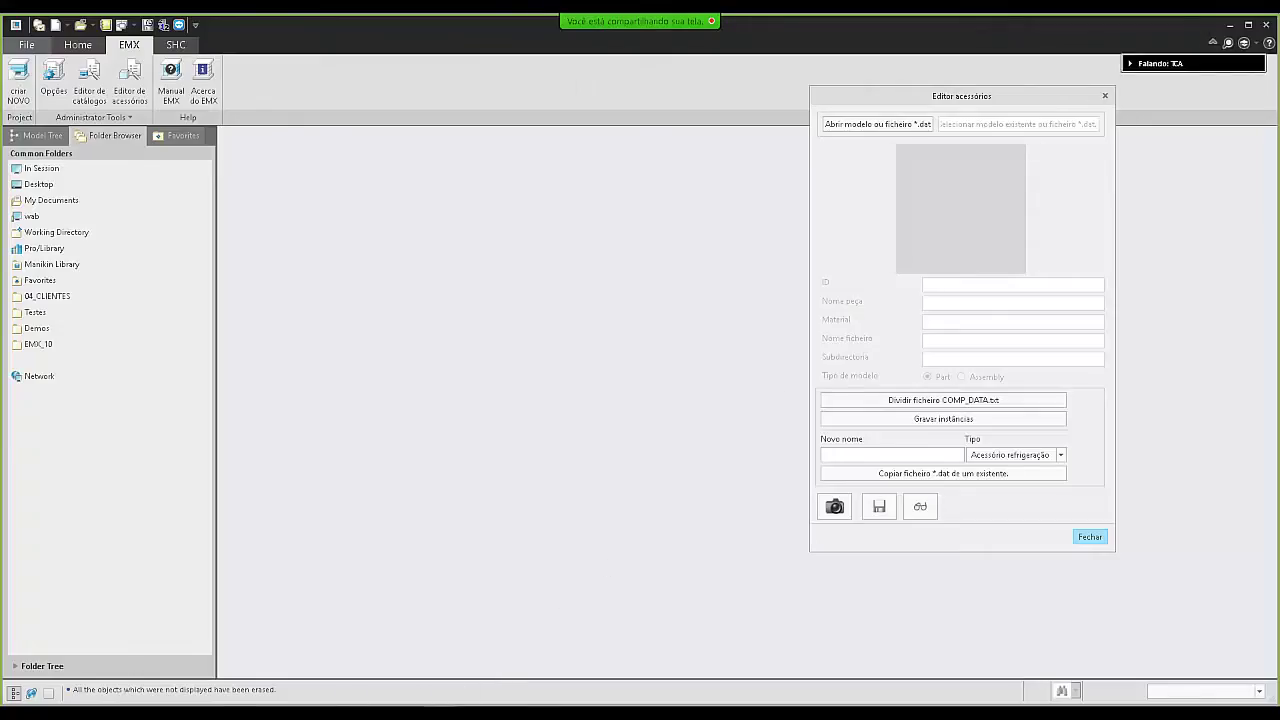
pyautogui.click(236, 712)
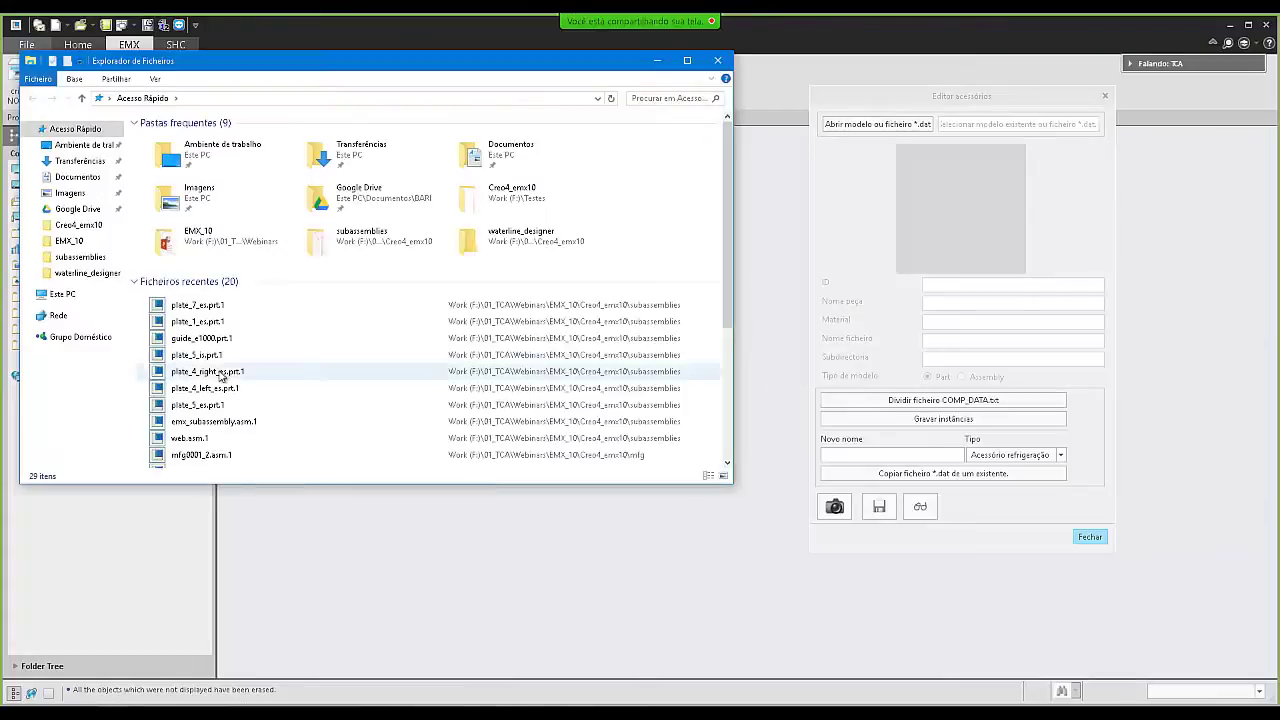
pyautogui.click(307, 102)
pyautogui.hotkey('ctrl', 'v')
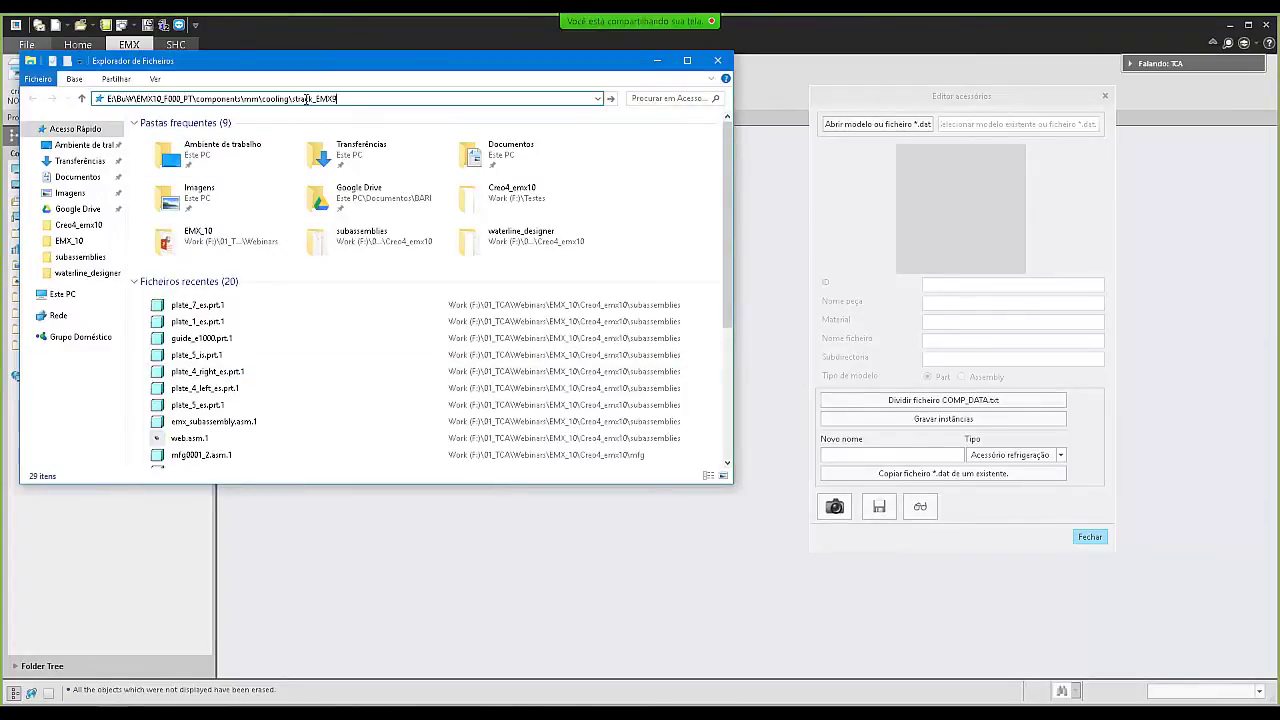
pyautogui.press('Return')
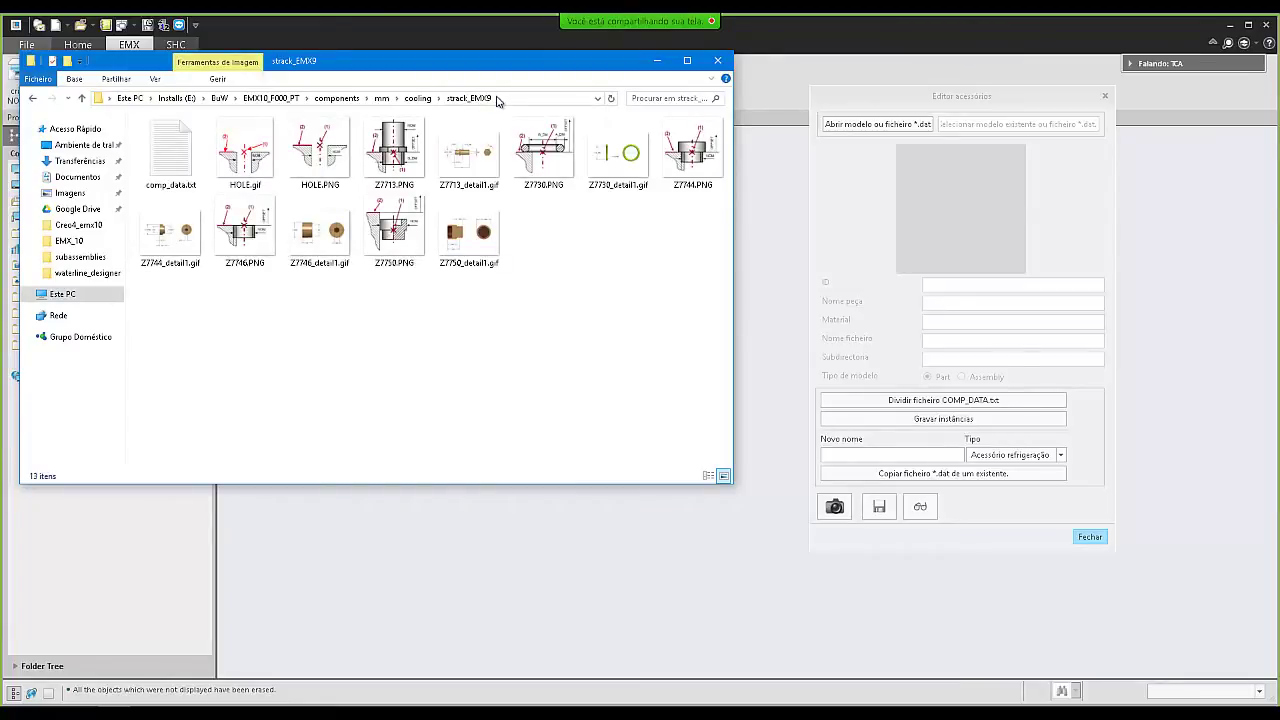
# - Split comp_data.txt from EMX10_F000_PT's components\mm\cooling\strack_EMX9 folder into separate .dat files with the accessories editor
pyautogui.click(930, 402)
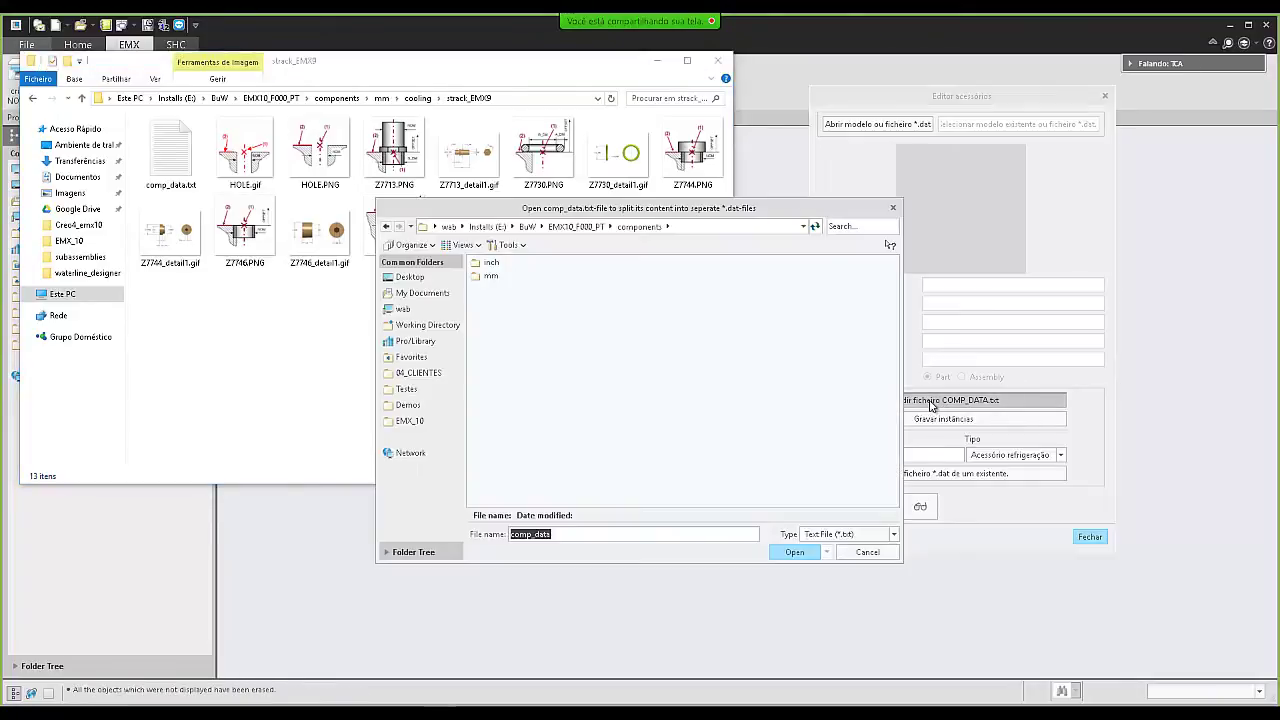
pyautogui.moveTo(730, 219); pyautogui.dragTo(749, 258)
pyautogui.click(730, 265)
pyautogui.hotkey('ctrl', 'v')
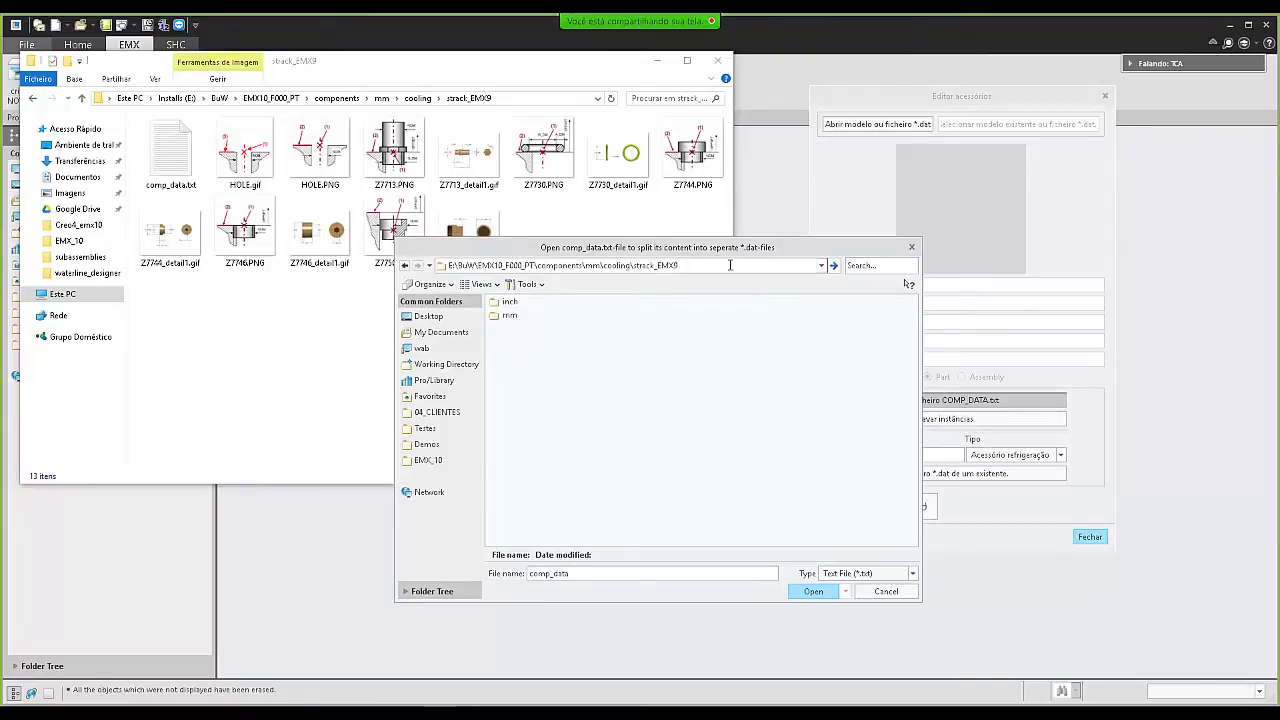
pyautogui.press('Return')
pyautogui.moveTo(600, 258); pyautogui.dragTo(618, 279)
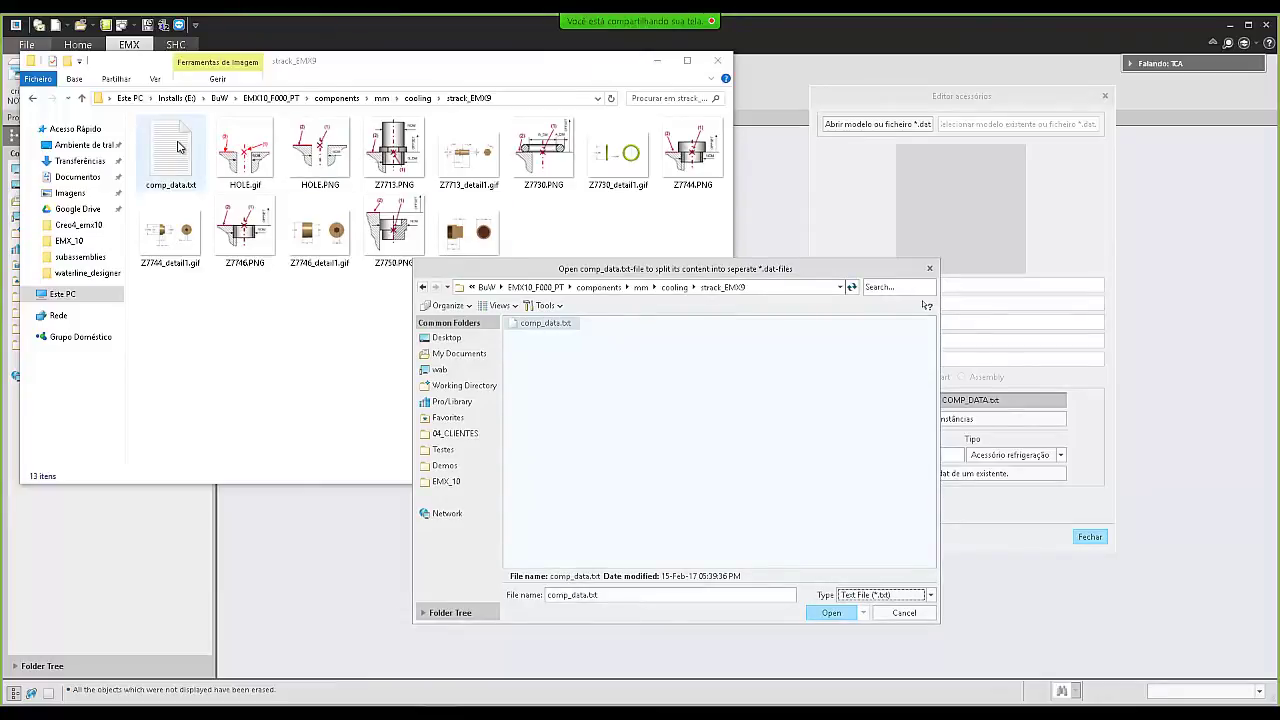
pyautogui.moveTo(530, 271); pyautogui.dragTo(674, 331)
pyautogui.click(970, 672)
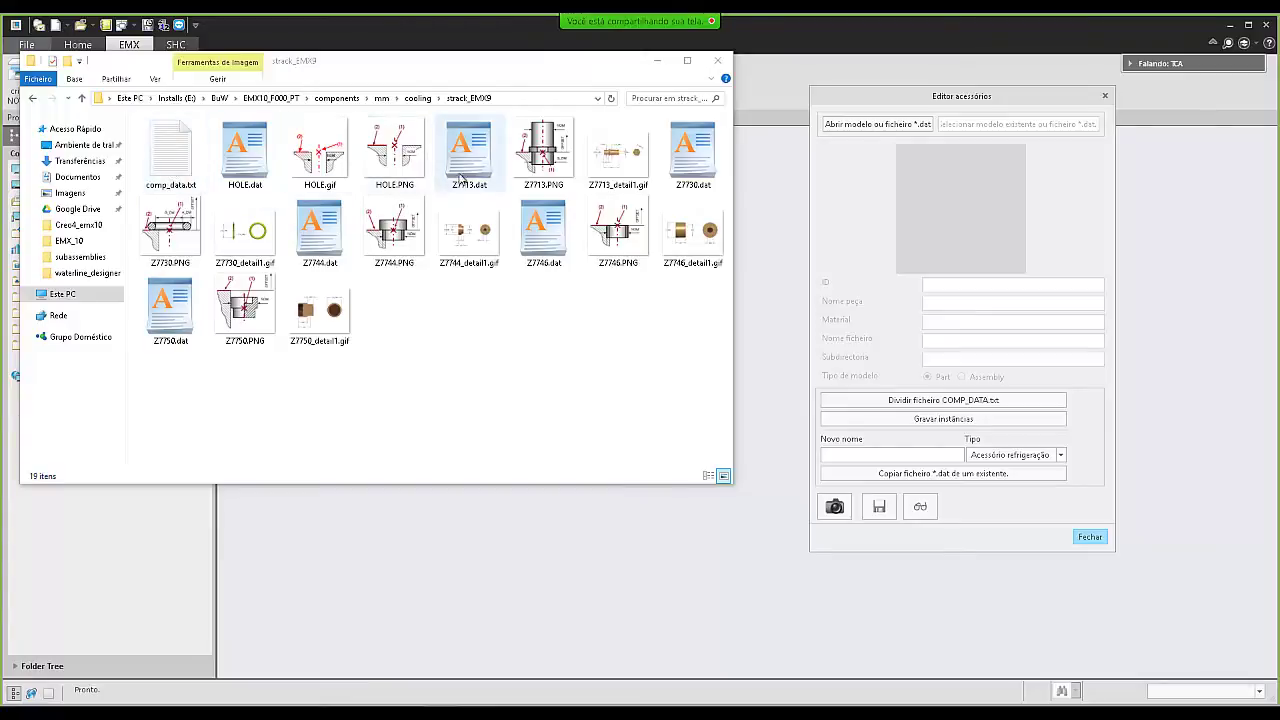
# - Open Z7713.dat in WordPad and examine its type information, assembly constraints and additional options
pyautogui.doubleClick(469, 176)
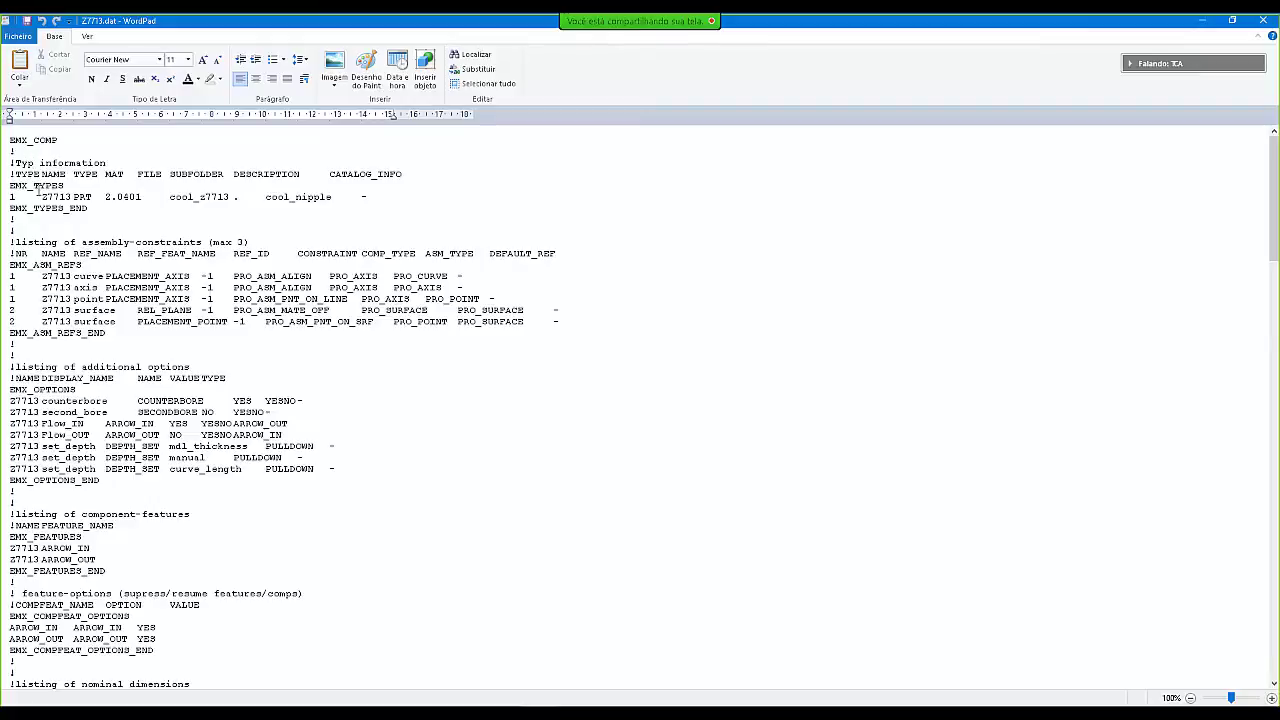
pyautogui.moveTo(10, 196); pyautogui.dragTo(332, 197)
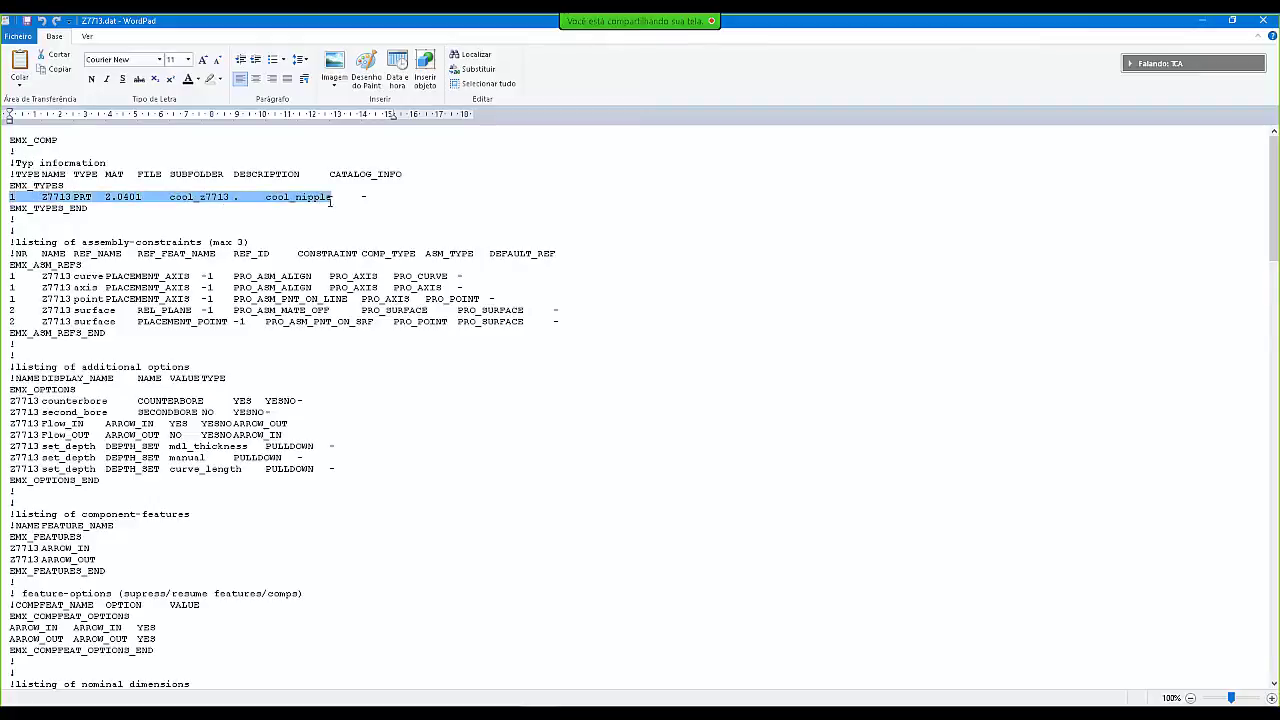
pyautogui.moveTo(12, 243); pyautogui.dragTo(139, 342)
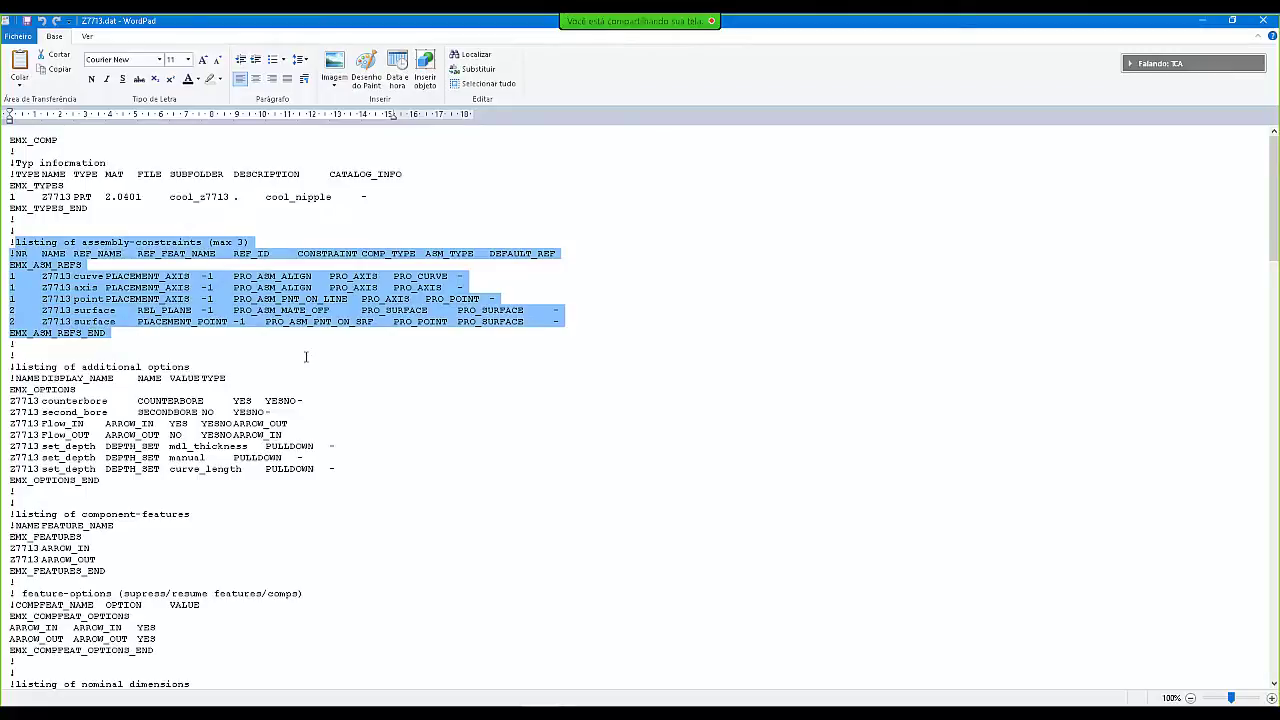
pyautogui.click(306, 357)
pyautogui.scroll(-3, 264, 407)
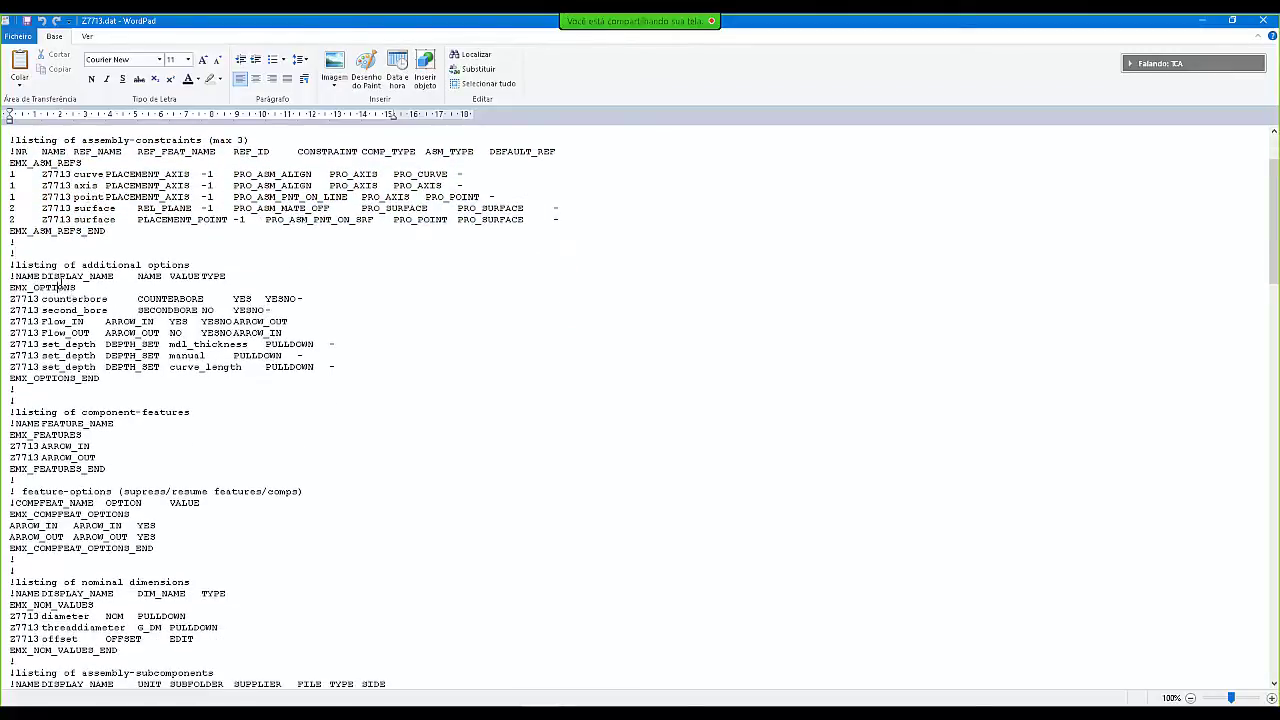
pyautogui.moveTo(34, 287); pyautogui.dragTo(189, 364)
# - Examine the instance lines and the UDF types, options and values in Z7713.dat
pyautogui.scroll(-3, 129, 345)
pyautogui.scroll(-6, 189, 365)
pyautogui.scroll(-6, 190, 364)
pyautogui.moveTo(10, 242); pyautogui.dragTo(240, 313)
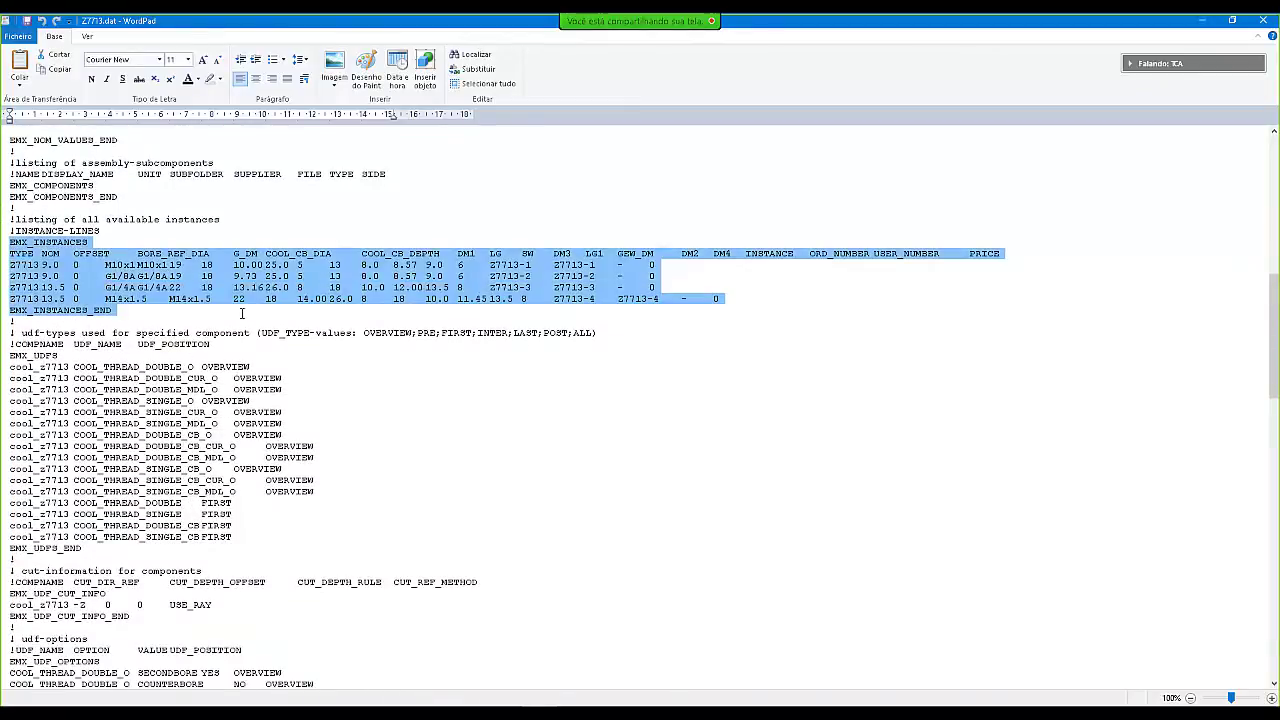
pyautogui.scroll(-5, 236, 333)
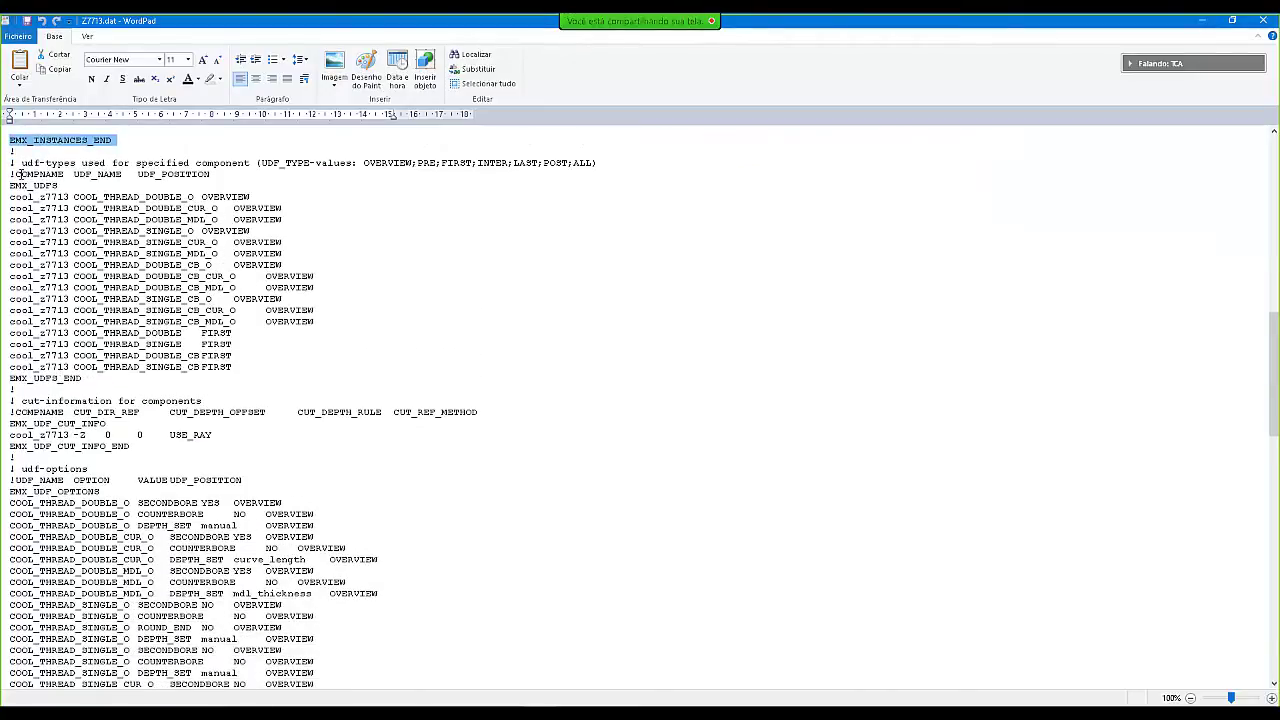
pyautogui.moveTo(10, 162); pyautogui.dragTo(139, 691)
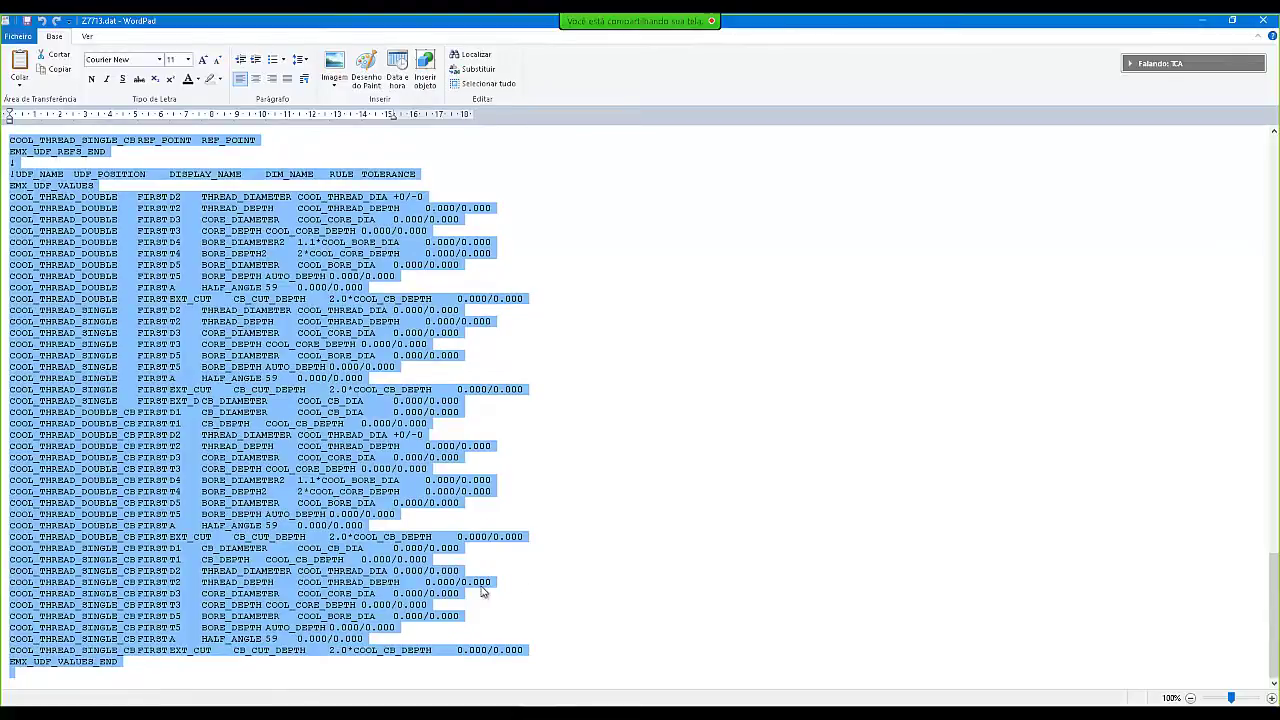
pyautogui.click(595, 585)
pyautogui.scroll(10, 629, 533)
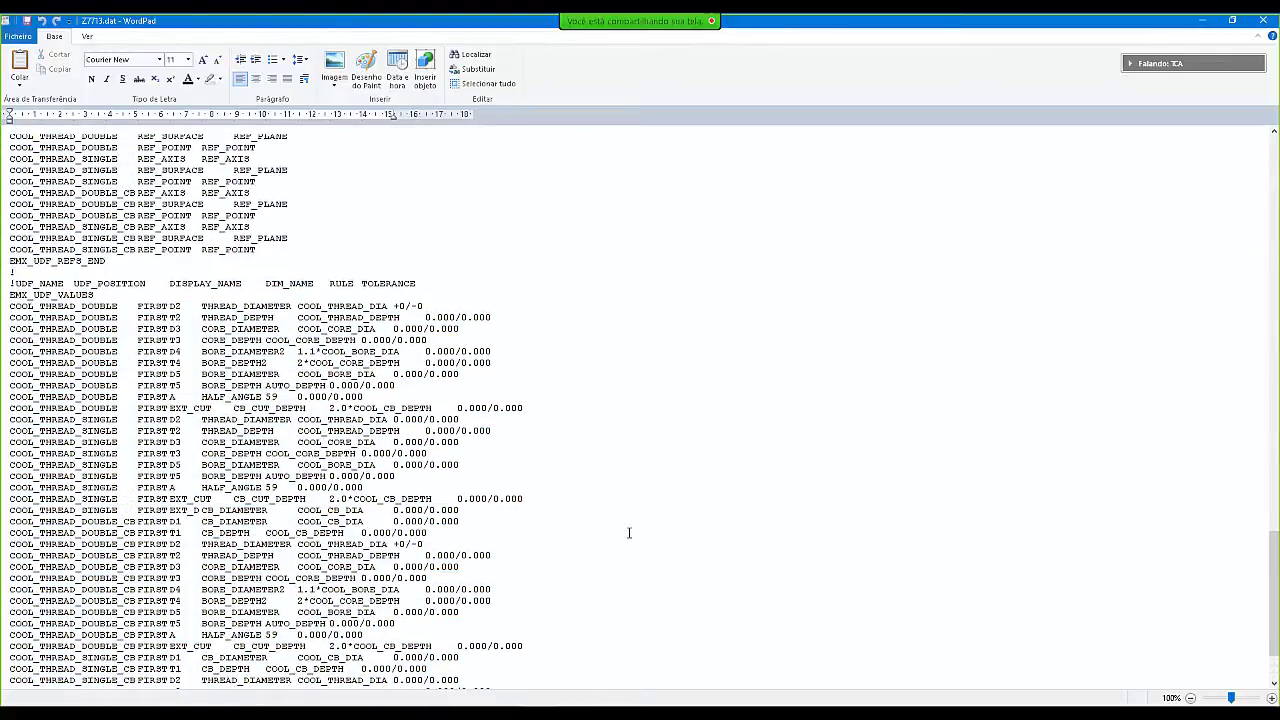
pyautogui.scroll(13, 620, 530)
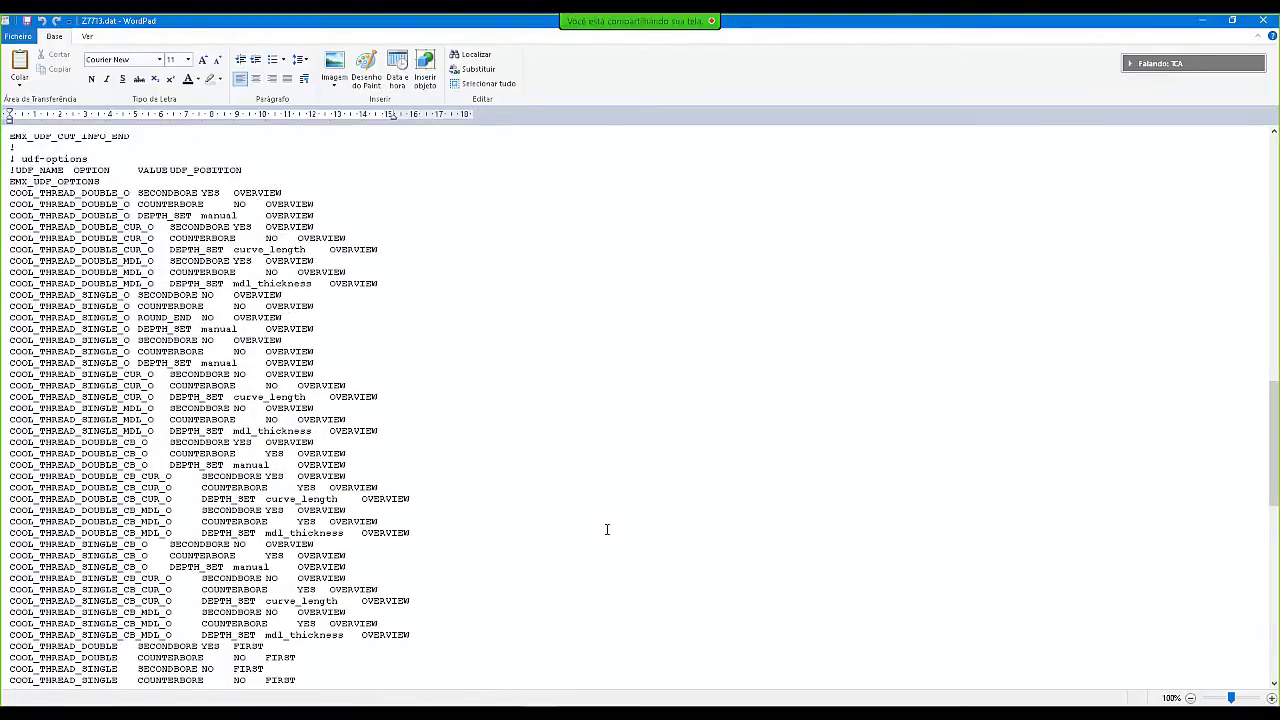
pyautogui.scroll(4, 600, 530)
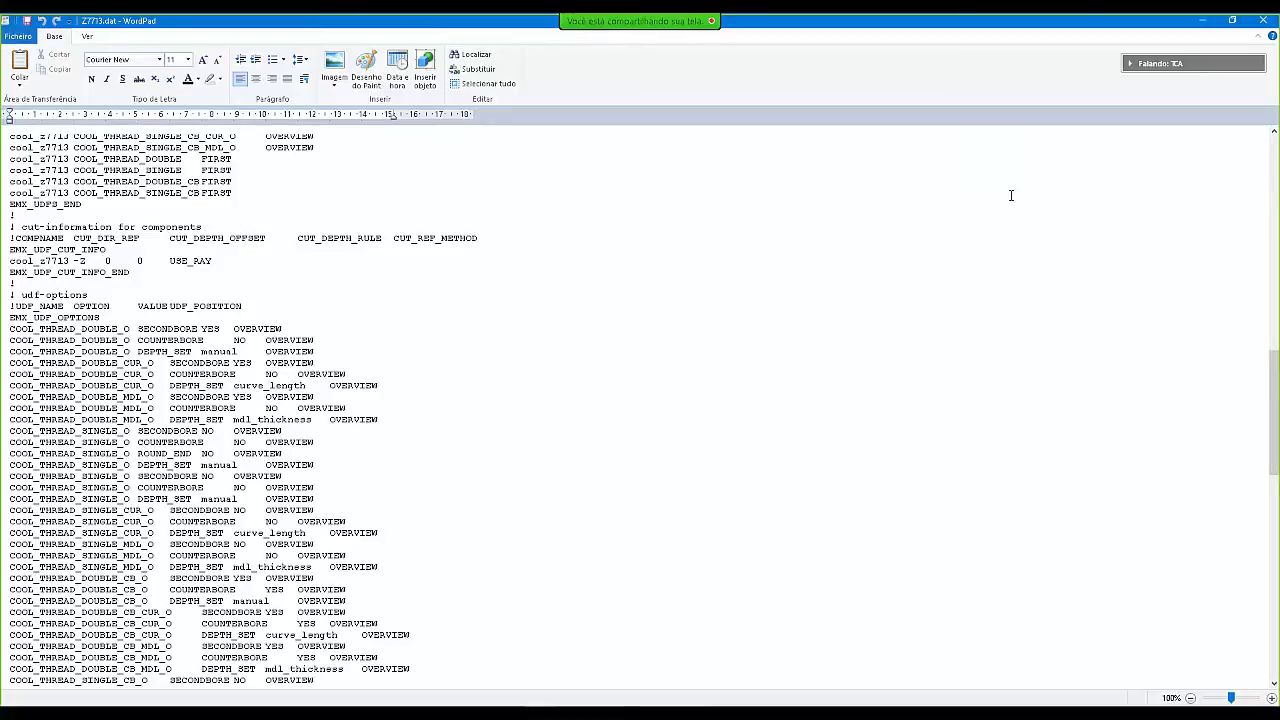
# - Close Z7713.dat, the strack_EMX9 Explorer window and the accessories editor
pyautogui.click(1262, 21)
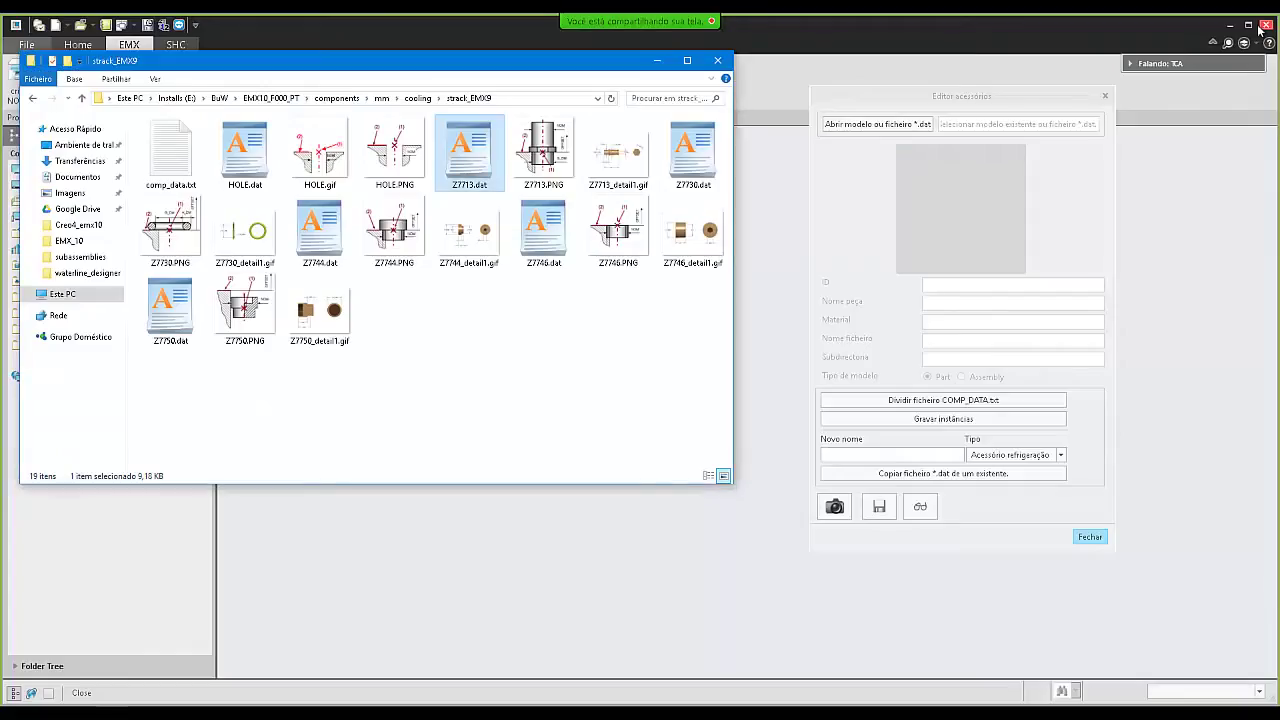
pyautogui.click(719, 62)
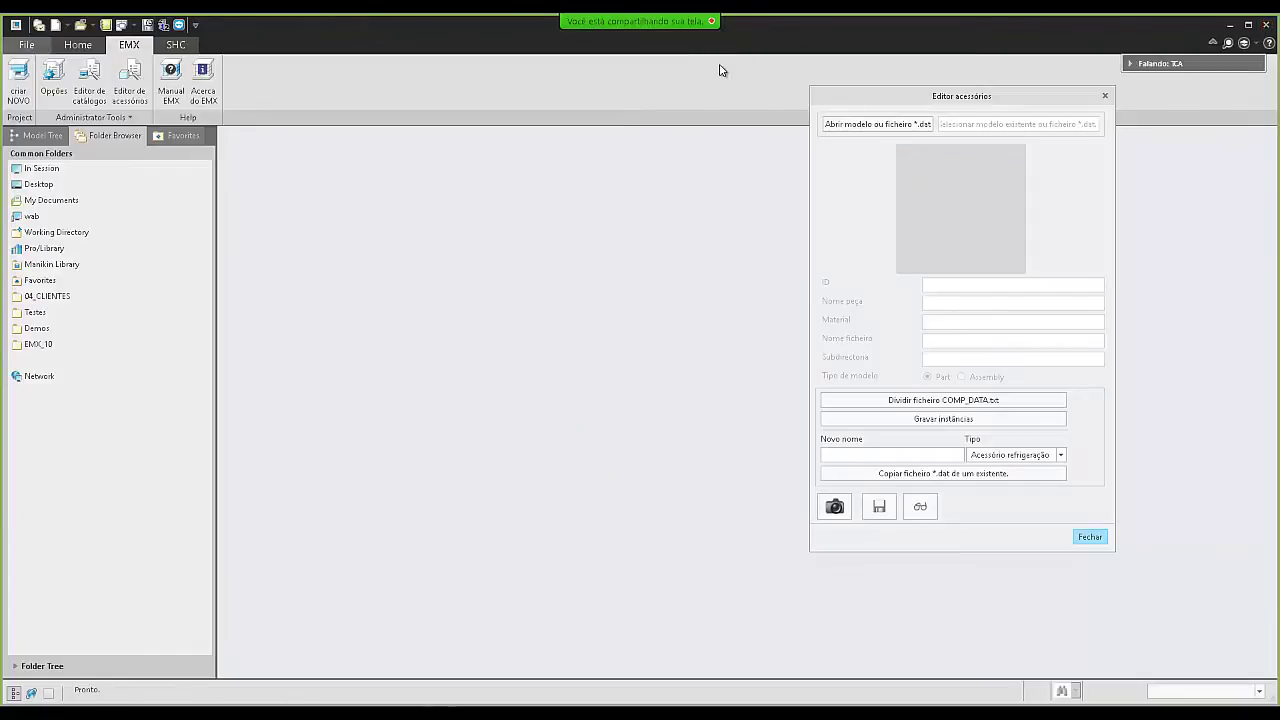
pyautogui.click(1088, 538)
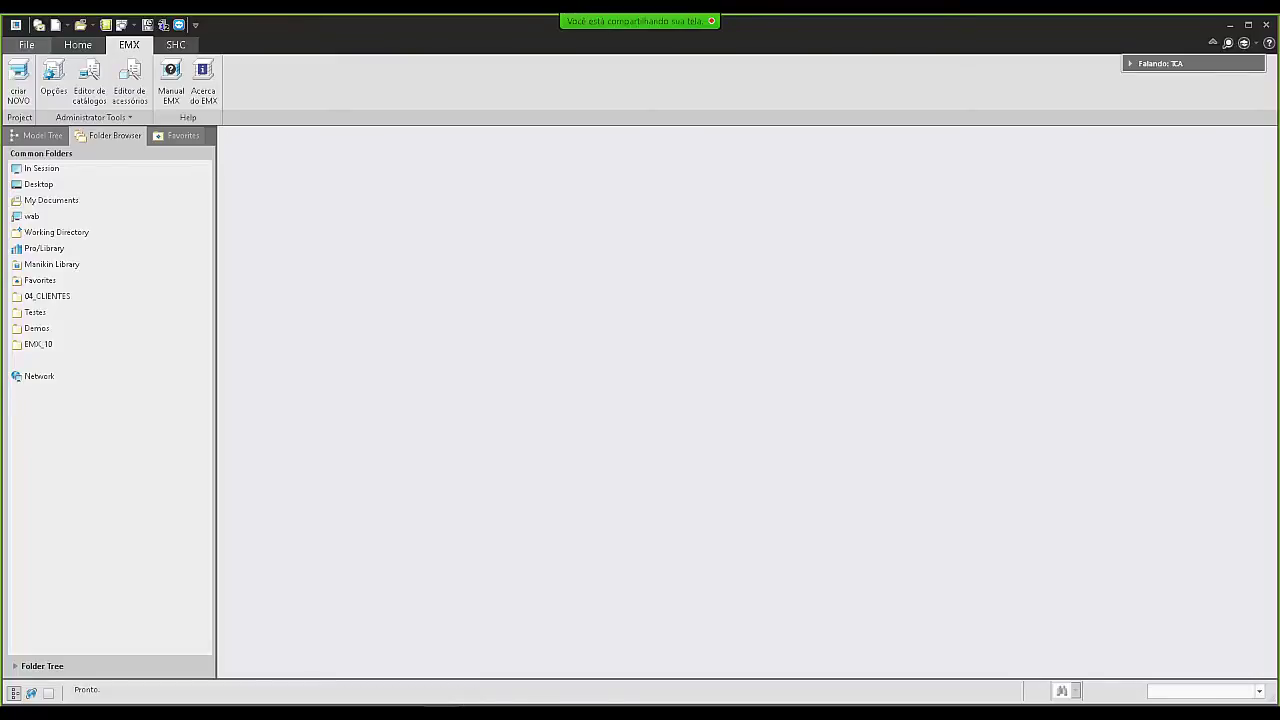
# - Switch to the PowerPoint presentation and run the slide show from the component file slide to the Ejector Pin Designer section
pyautogui.click(411, 712)
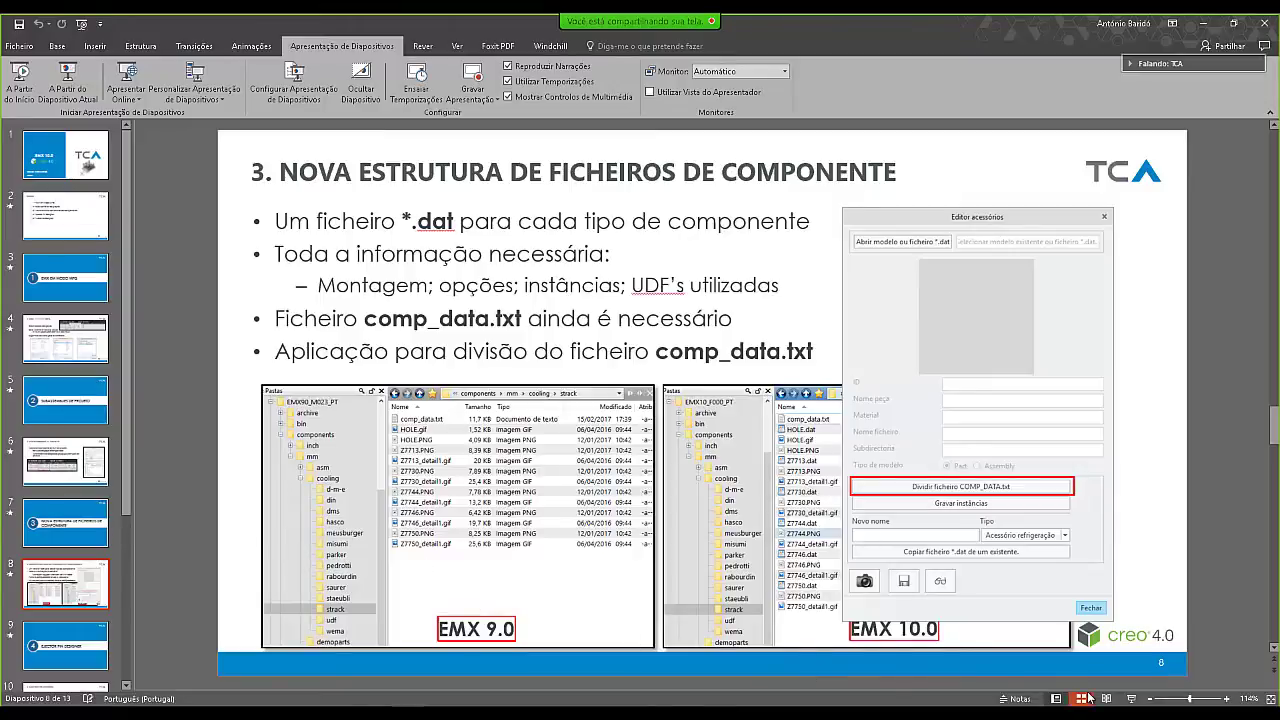
pyautogui.click(1128, 698)
pyautogui.click(476, 336)
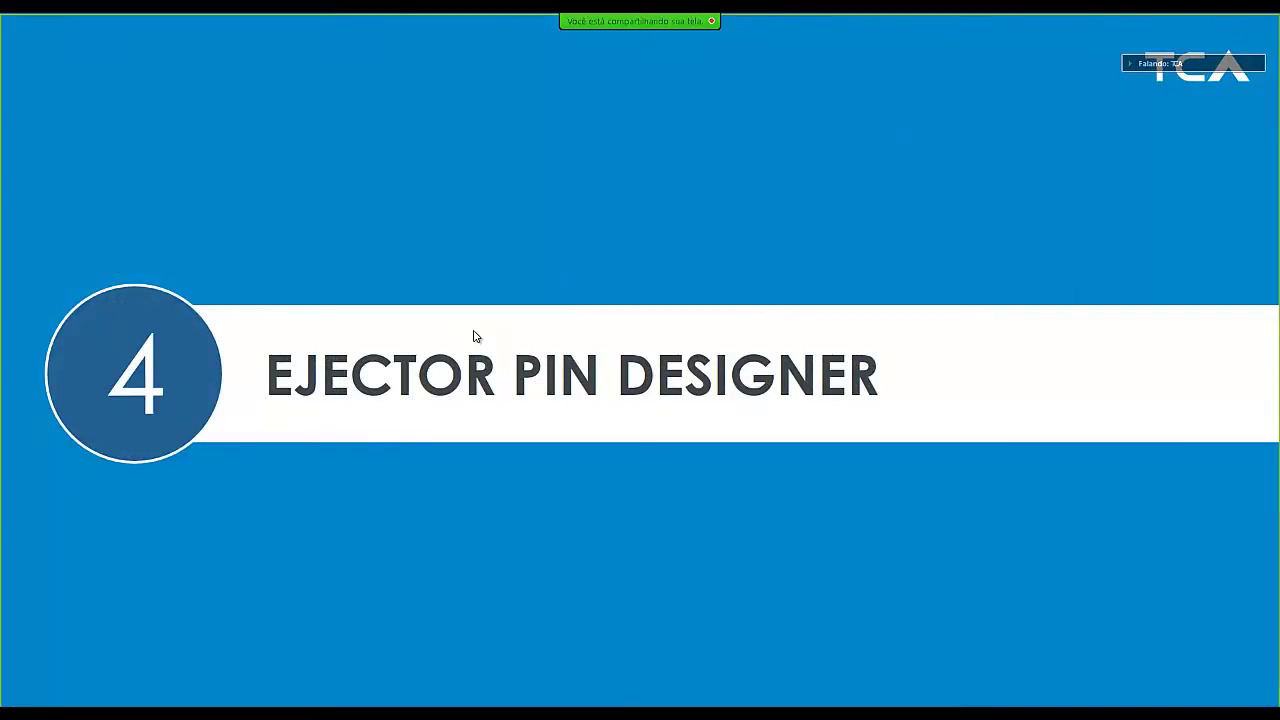
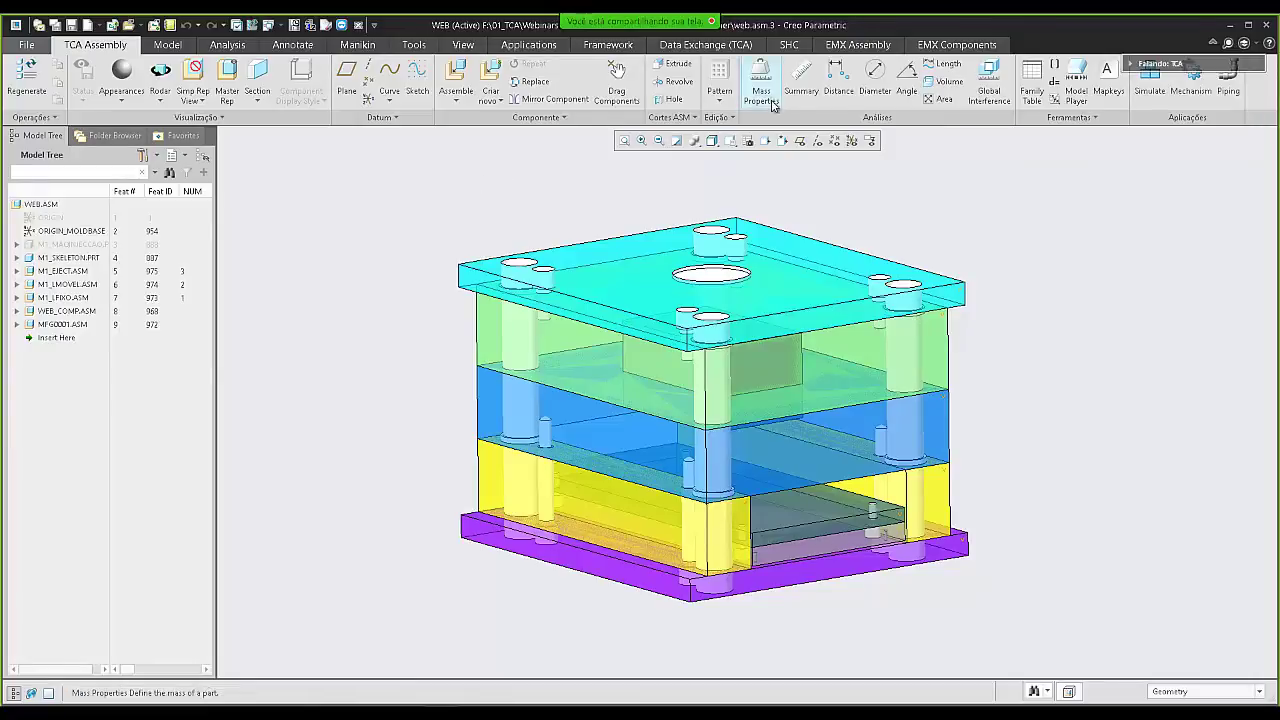
# - Examine the EMX ejector (Extrator) definition for the WEB mold assembly and close it without placing a component
pyautogui.click(856, 45)
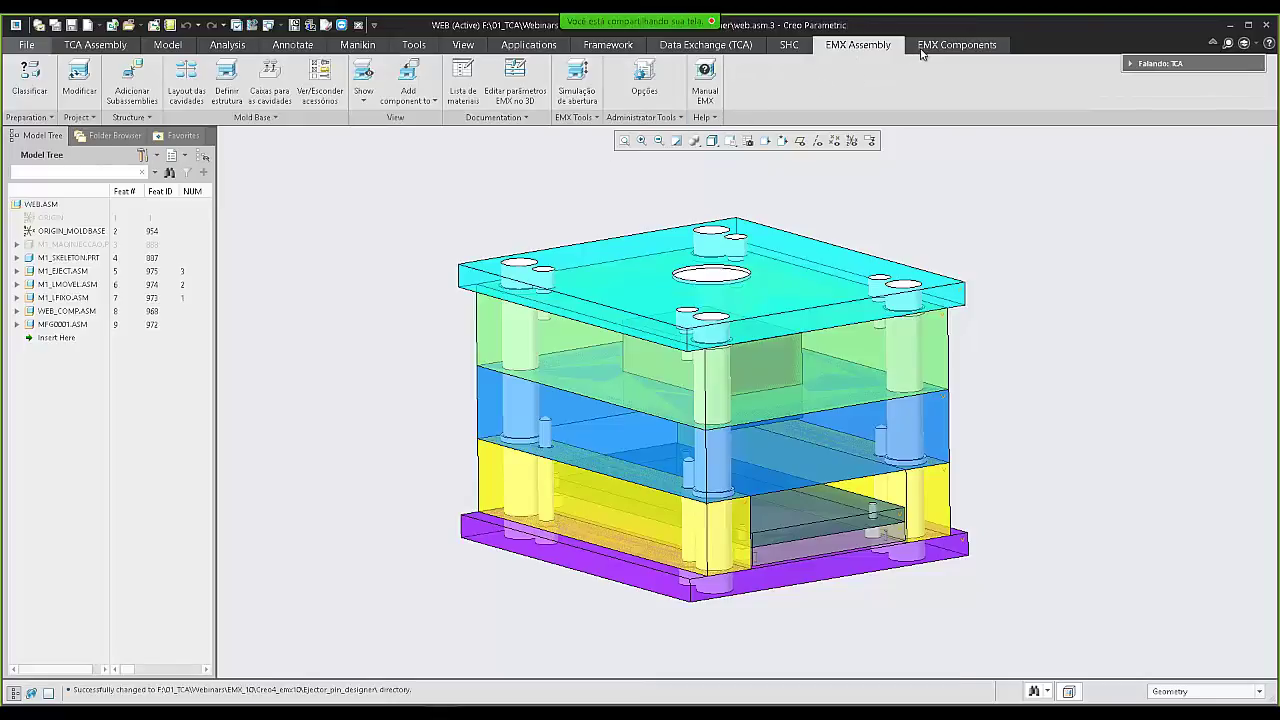
pyautogui.click(955, 45)
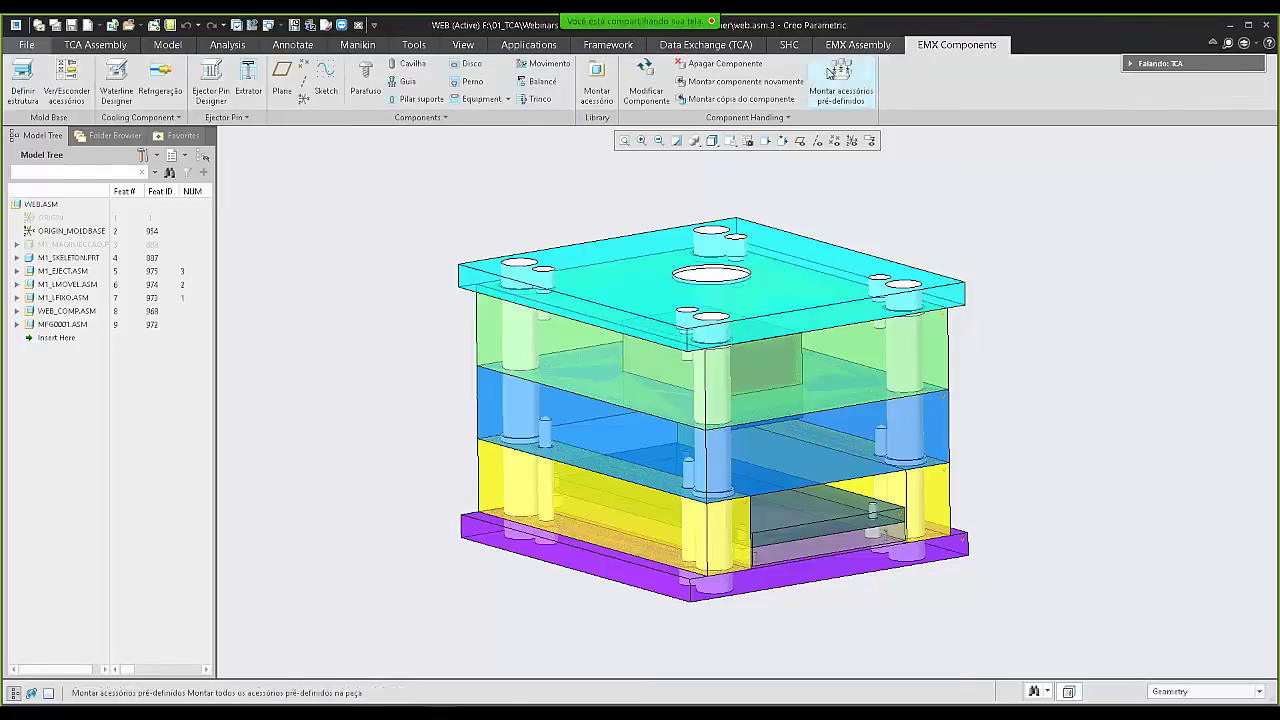
pyautogui.click(250, 85)
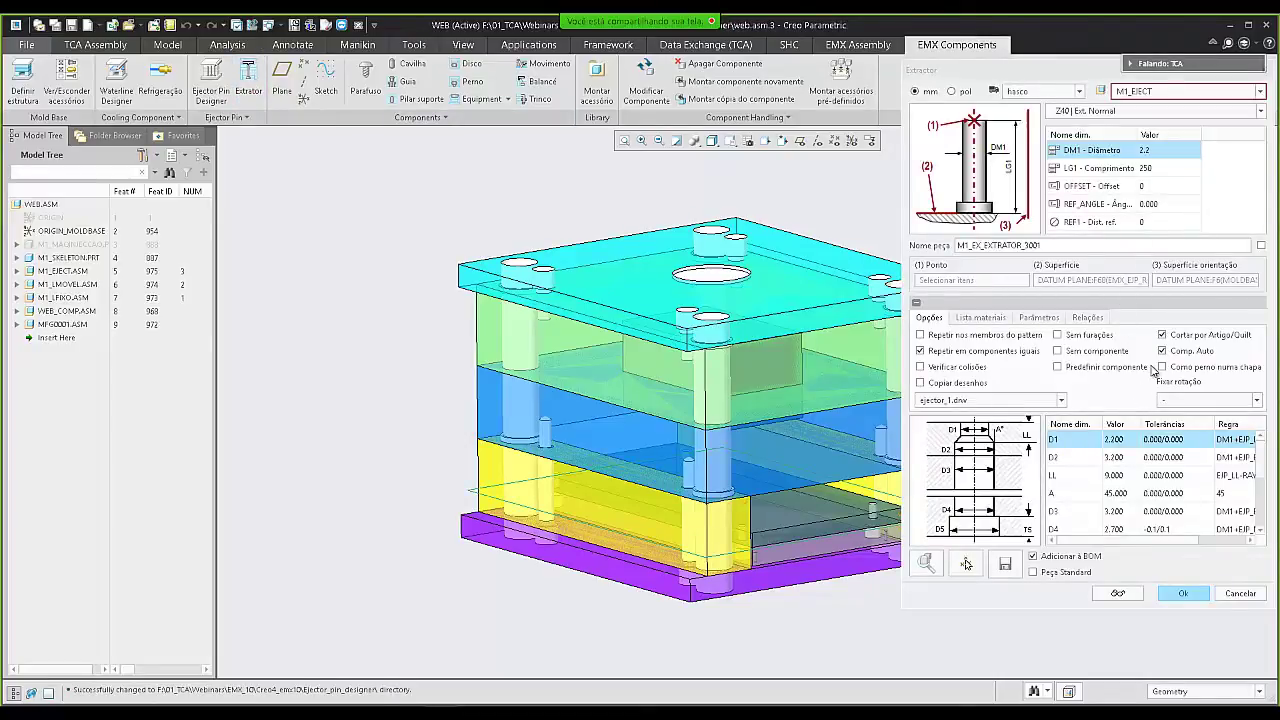
pyautogui.click(1238, 594)
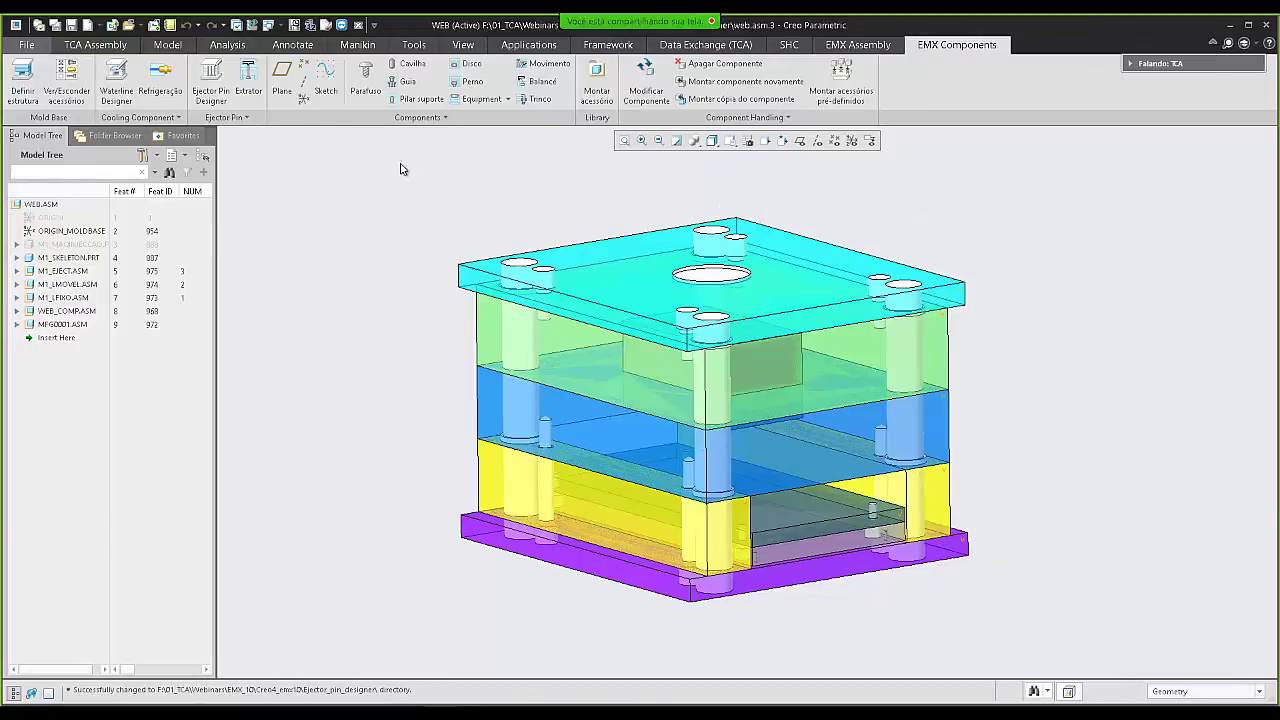
# - Try to start the Ejector Pin Designer on WEB.ASM and read the status message
pyautogui.click(212, 94)
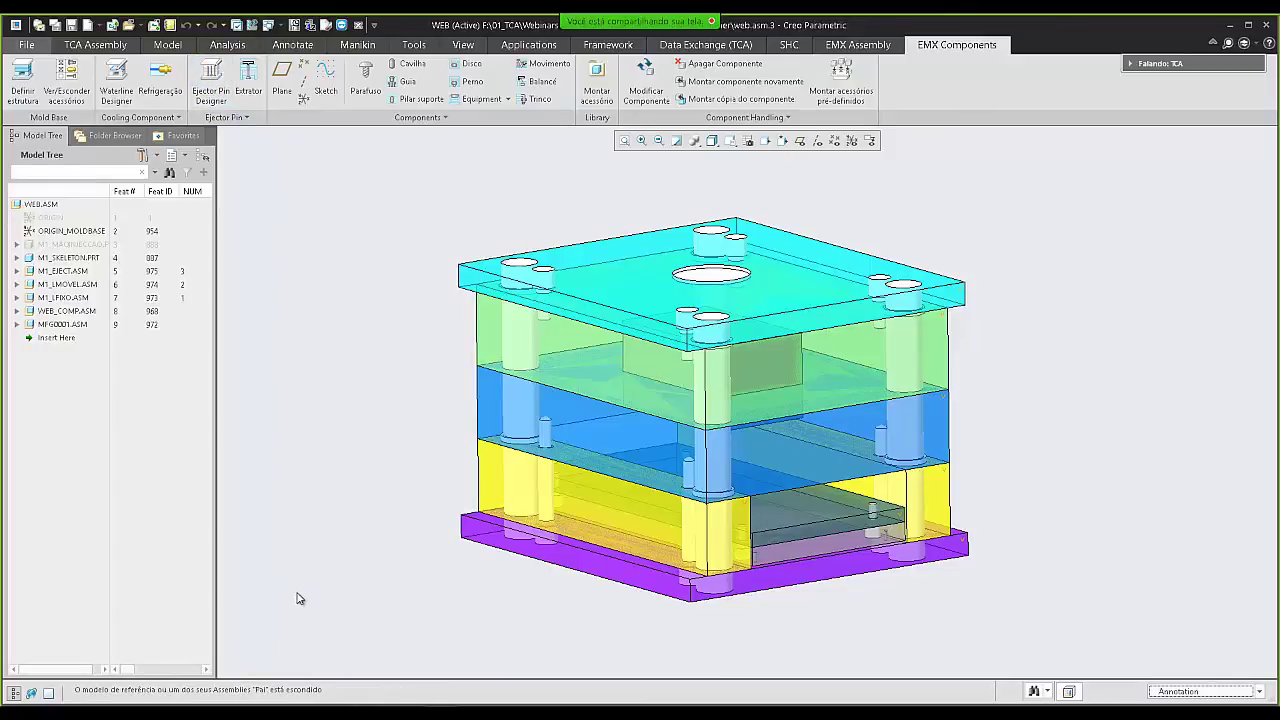
pyautogui.moveTo(323, 690); pyautogui.dragTo(77, 688)
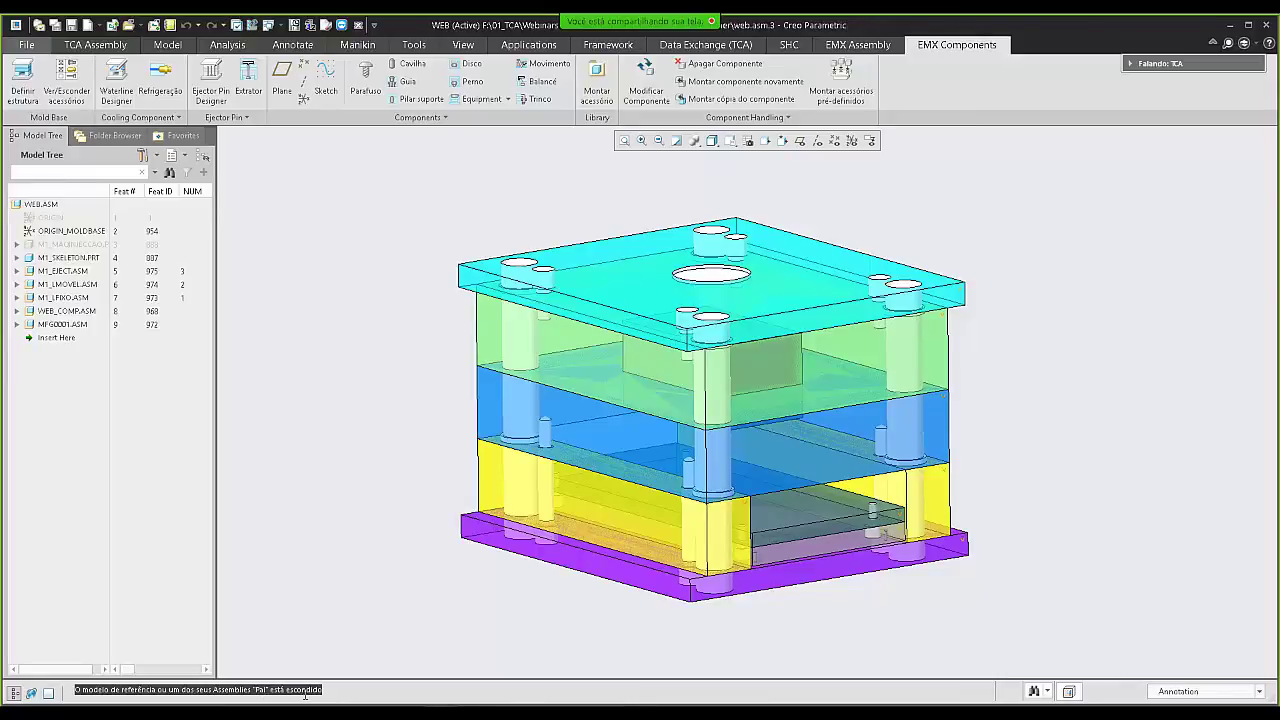
# - Expand MFG0001.ASM in the model tree, widen its name column and unhide CAMERA.PRT
pyautogui.click(16, 325)
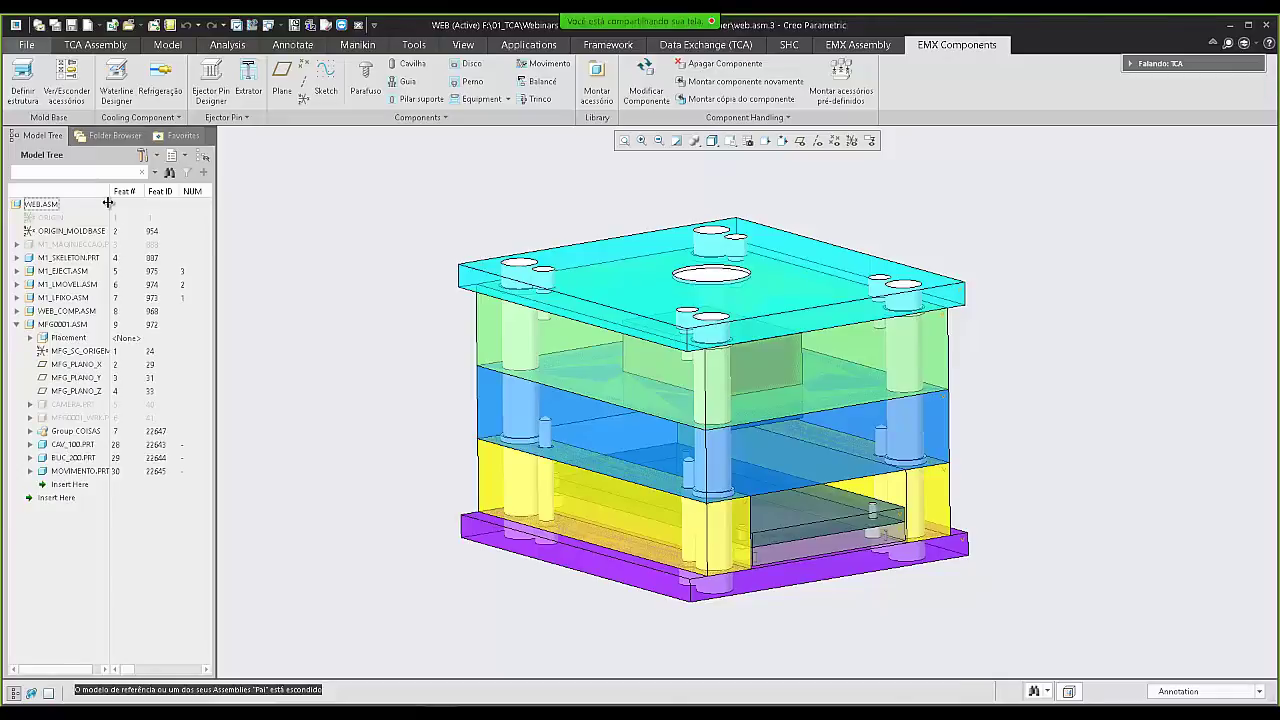
pyautogui.moveTo(108, 194); pyautogui.dragTo(133, 194)
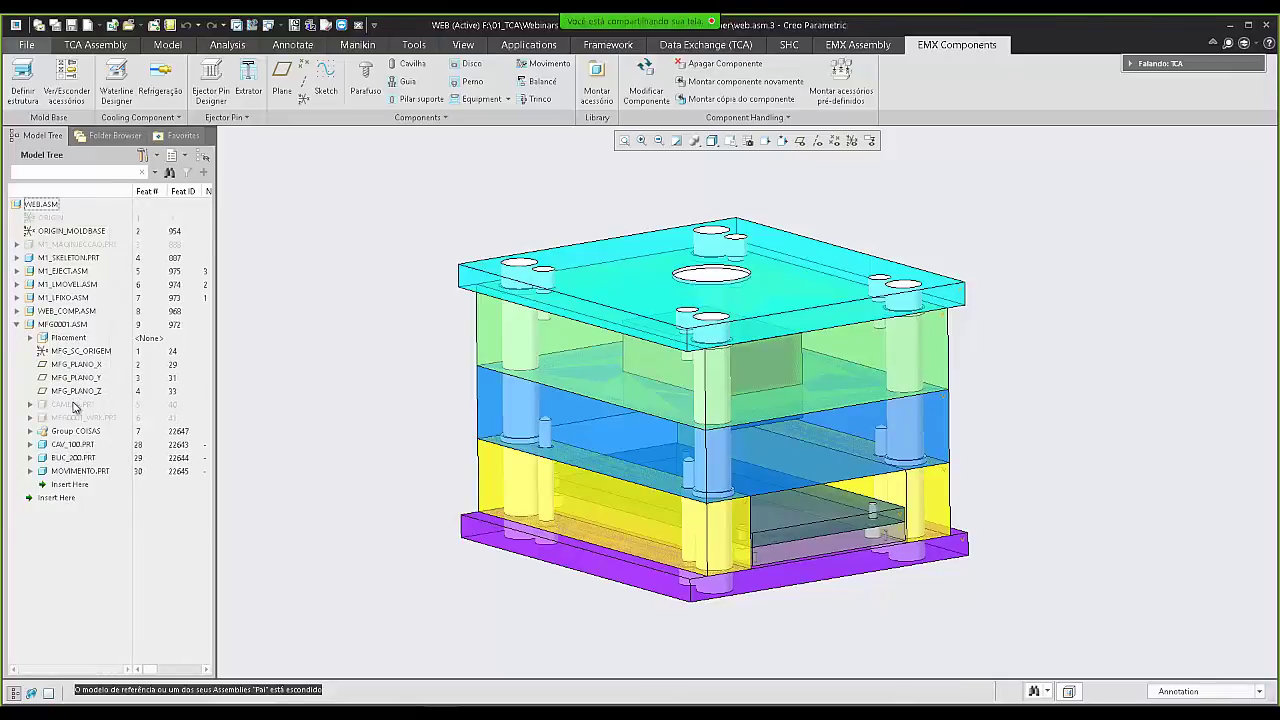
pyautogui.click(73, 404)
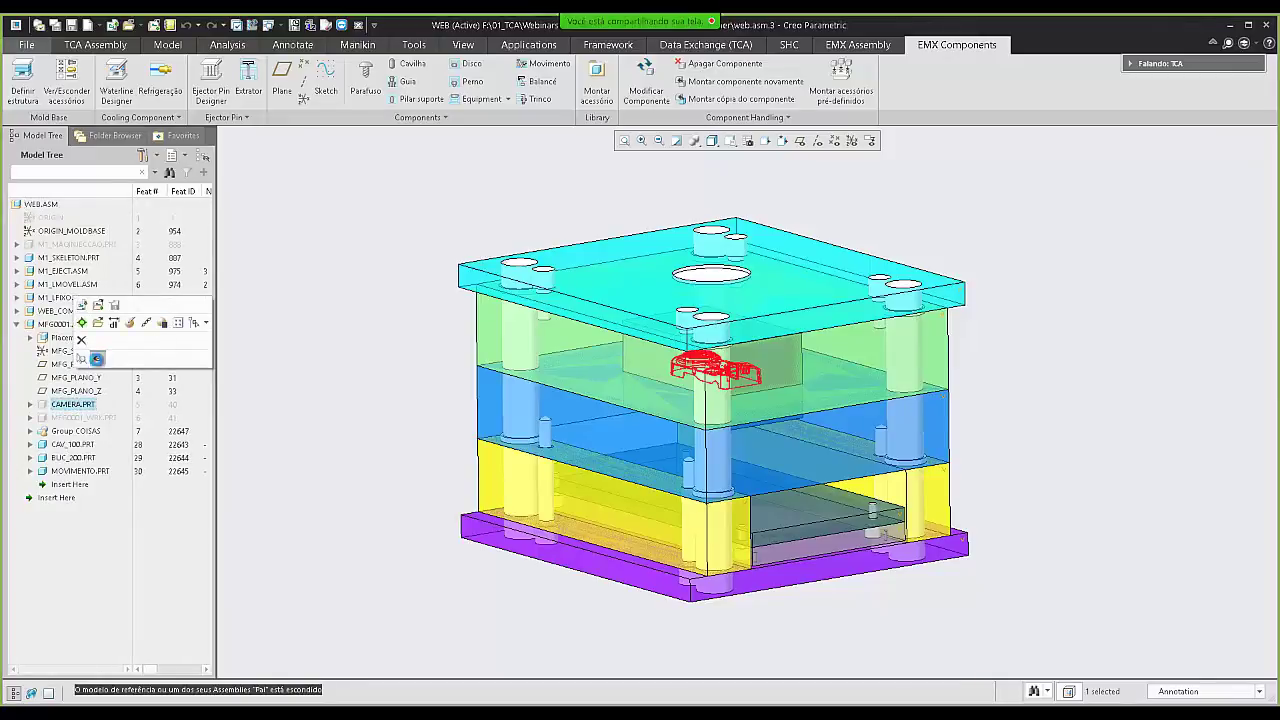
pyautogui.click(280, 372)
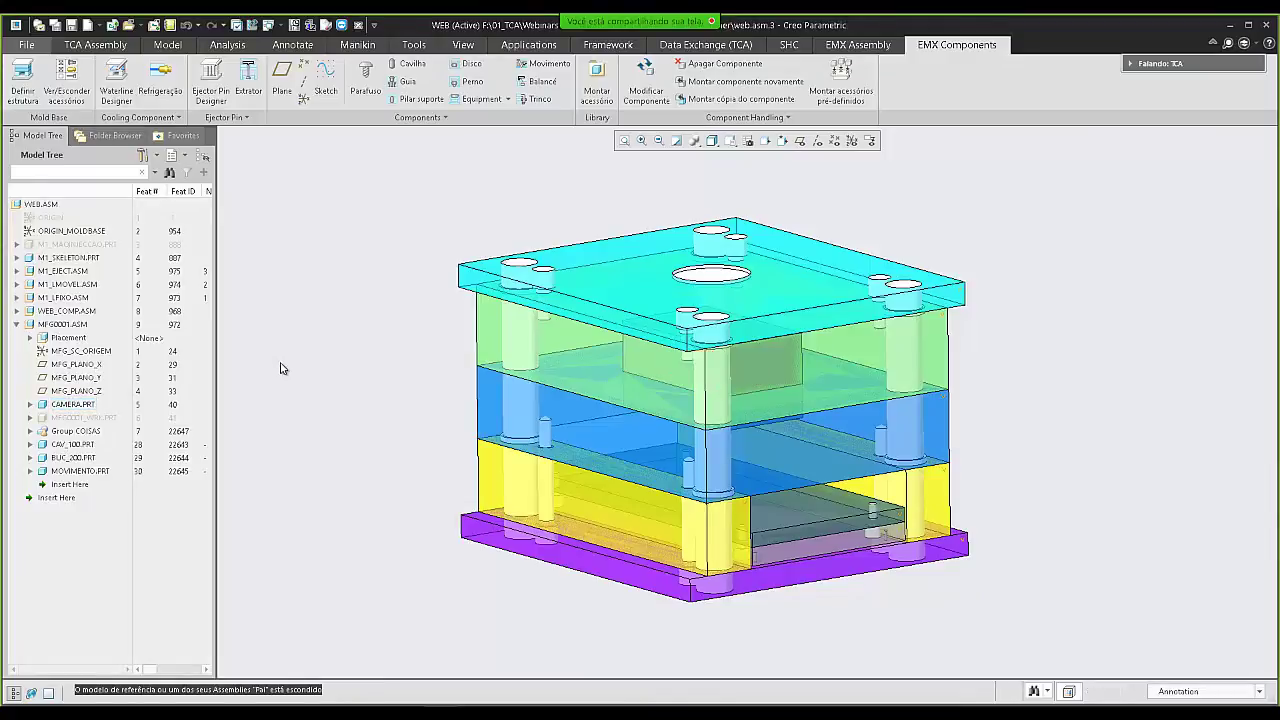
# - Start the Ejector Pin Designer for the CAMERA model and preselect the meusburger E1710 pin, 4 mm by 200 mm, in M1_EJECT
pyautogui.click(210, 93)
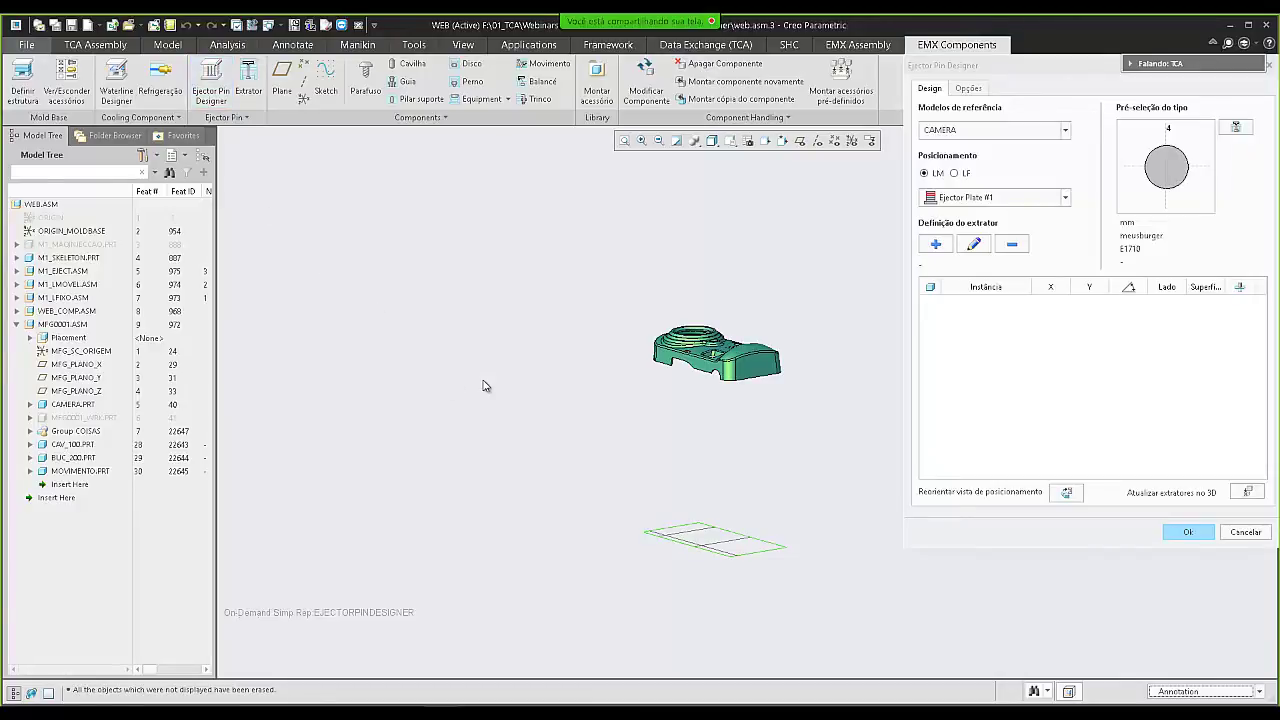
pyautogui.scroll(-2, 495, 383)
pyautogui.scroll(3, 630, 440)
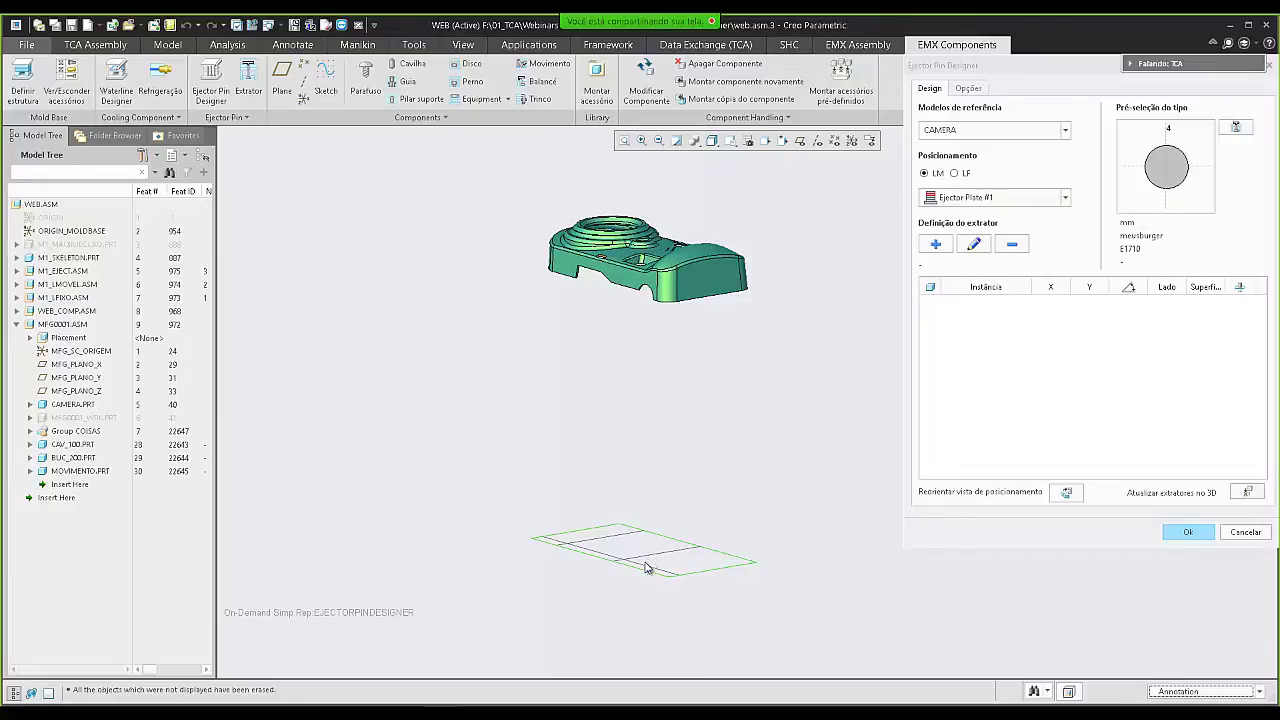
pyautogui.click(1065, 198)
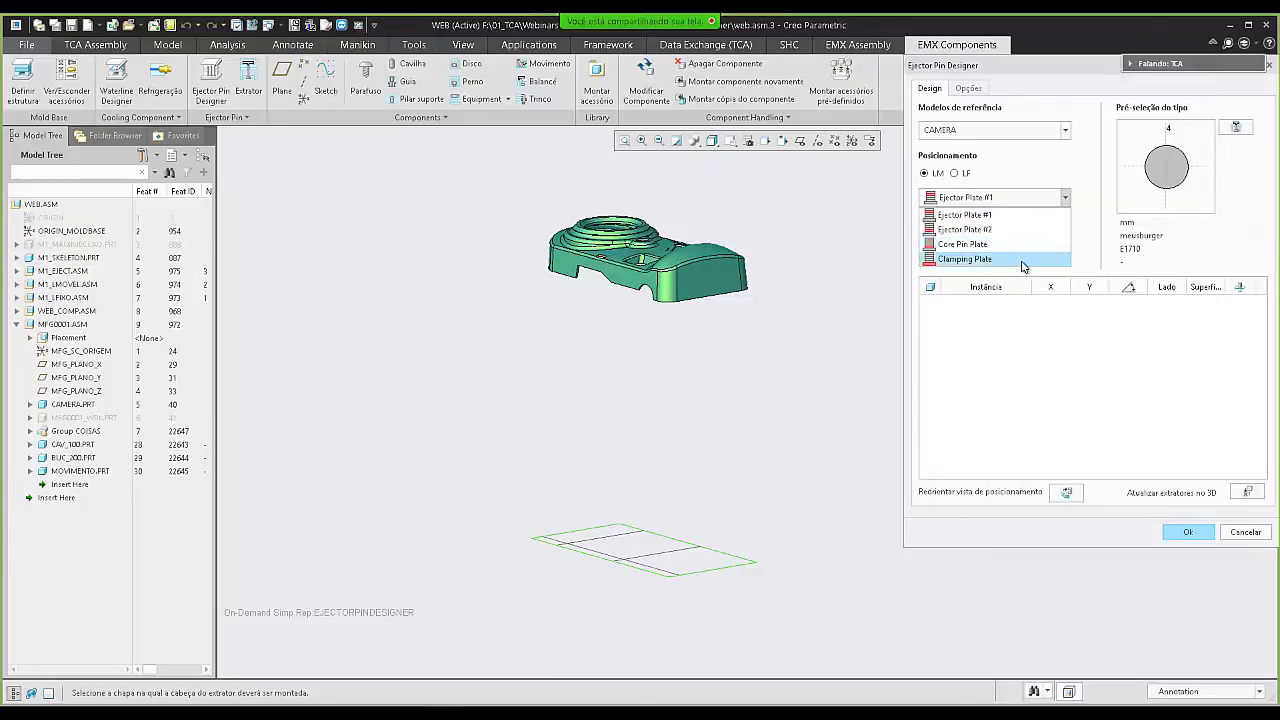
pyautogui.click(1070, 183)
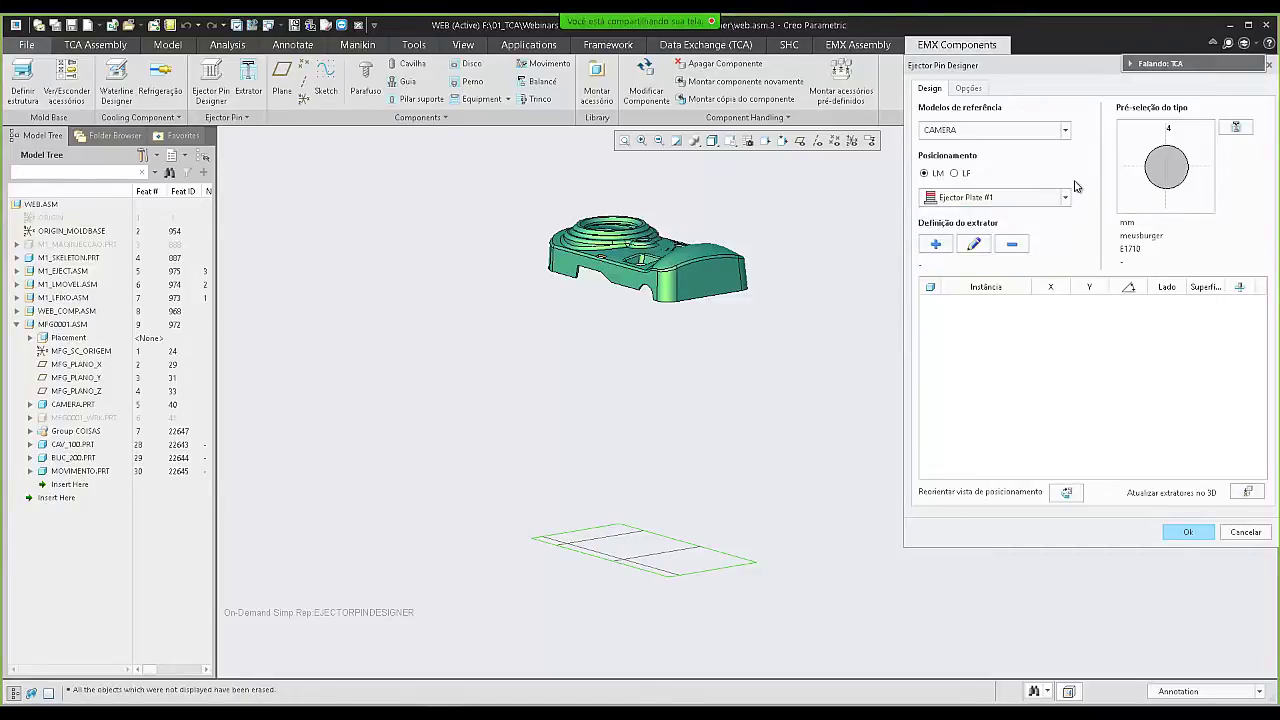
pyautogui.click(1236, 130)
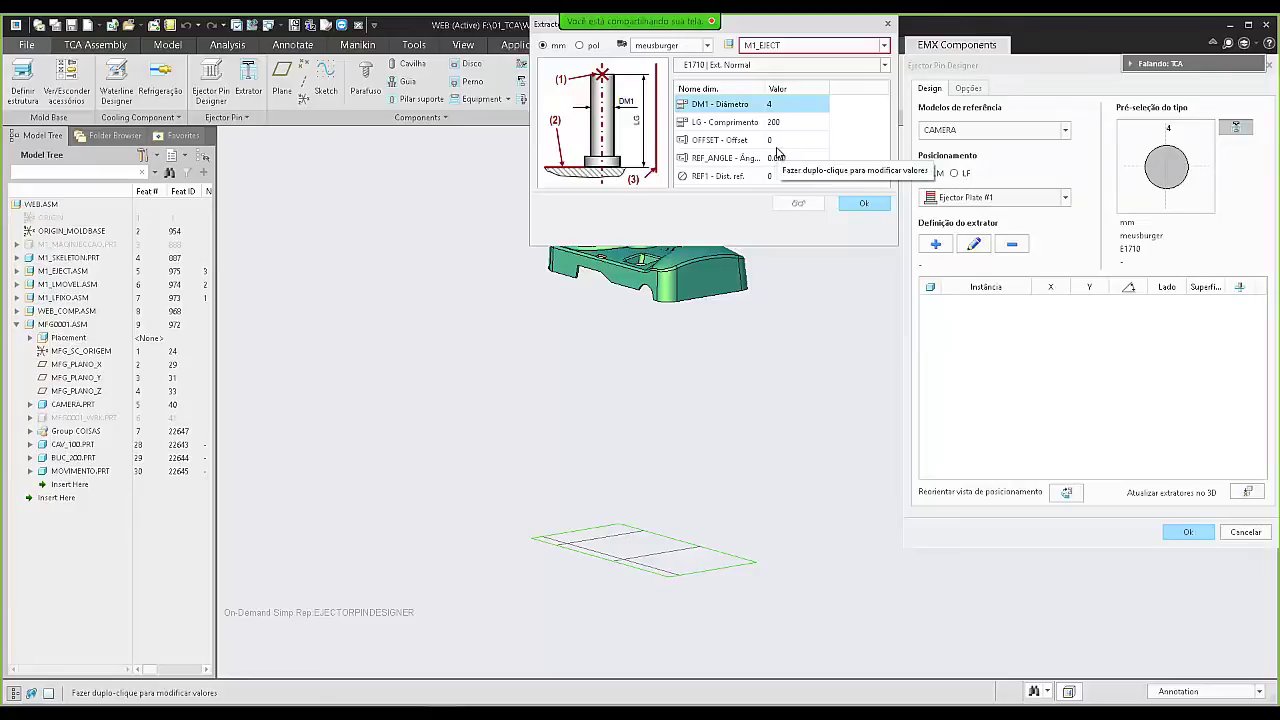
pyautogui.click(862, 205)
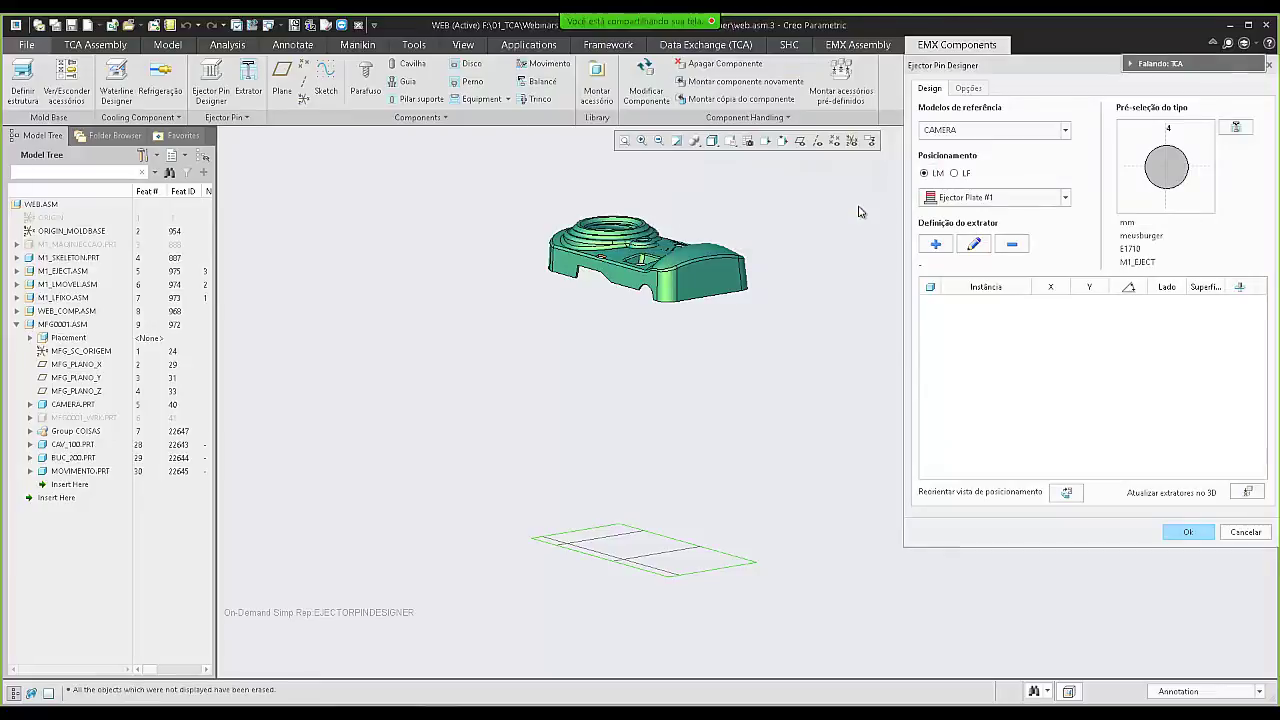
# - Reorient the CAMERA model to the positioning view and display the datum points
pyautogui.click(1066, 494)
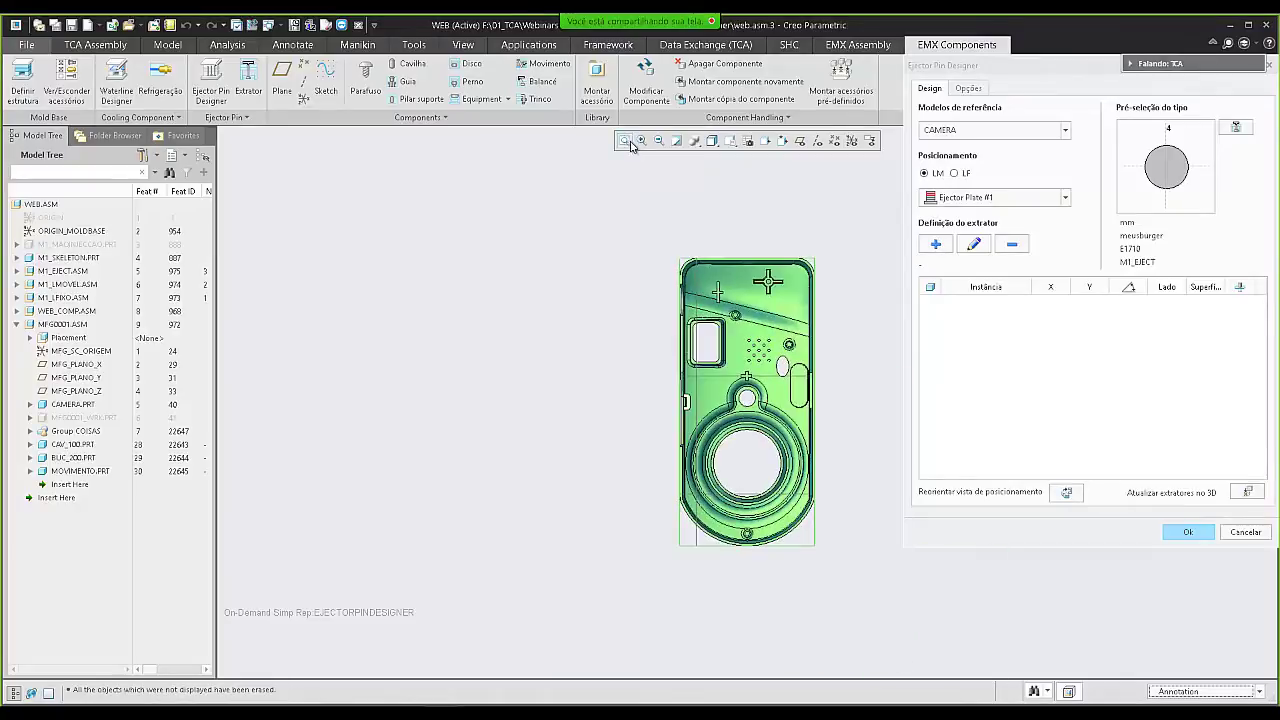
pyautogui.scroll(3, 757, 355)
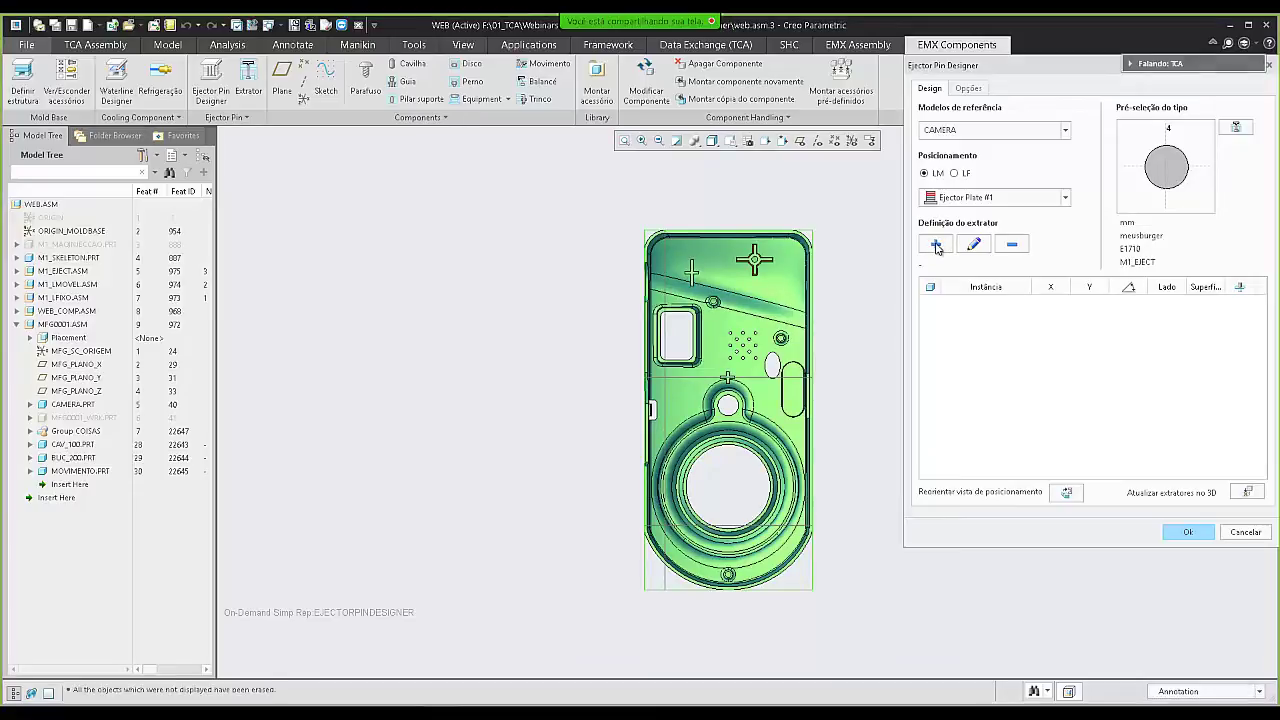
pyautogui.click(936, 246)
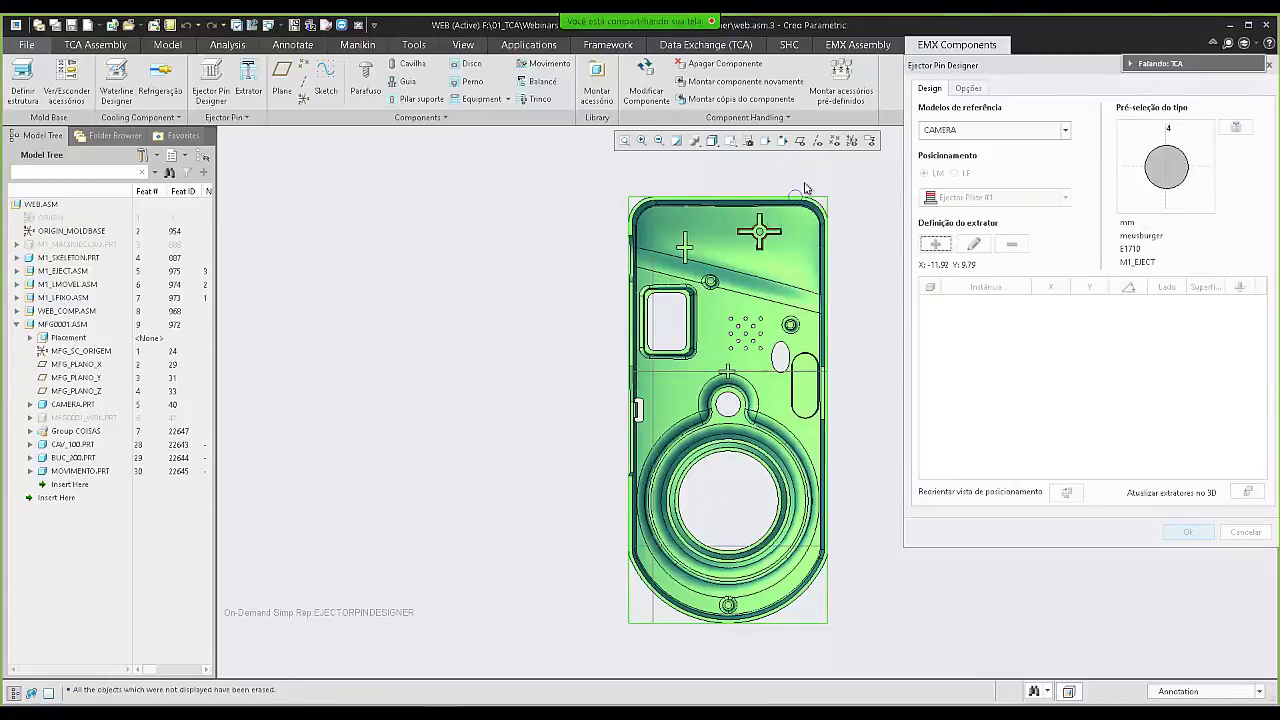
pyautogui.click(835, 142)
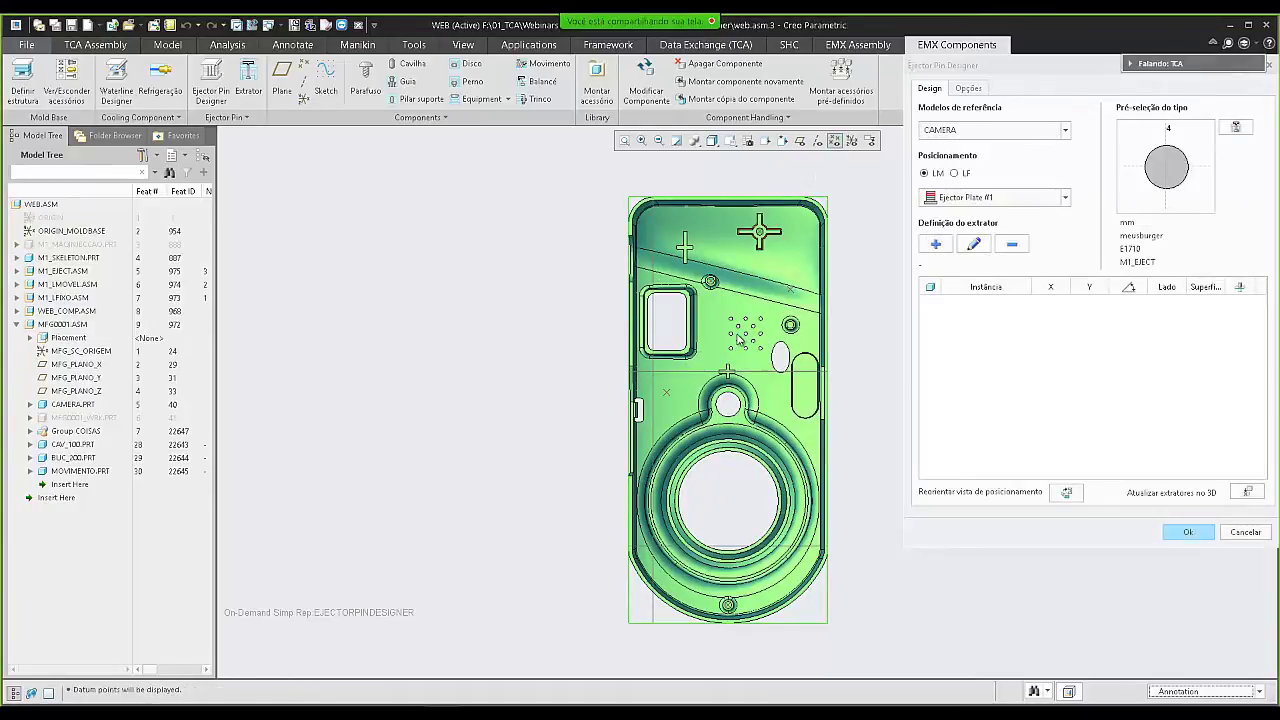
# - Add an ejector pin at the datum point just below the rectangular window of the camera part
pyautogui.click(936, 244)
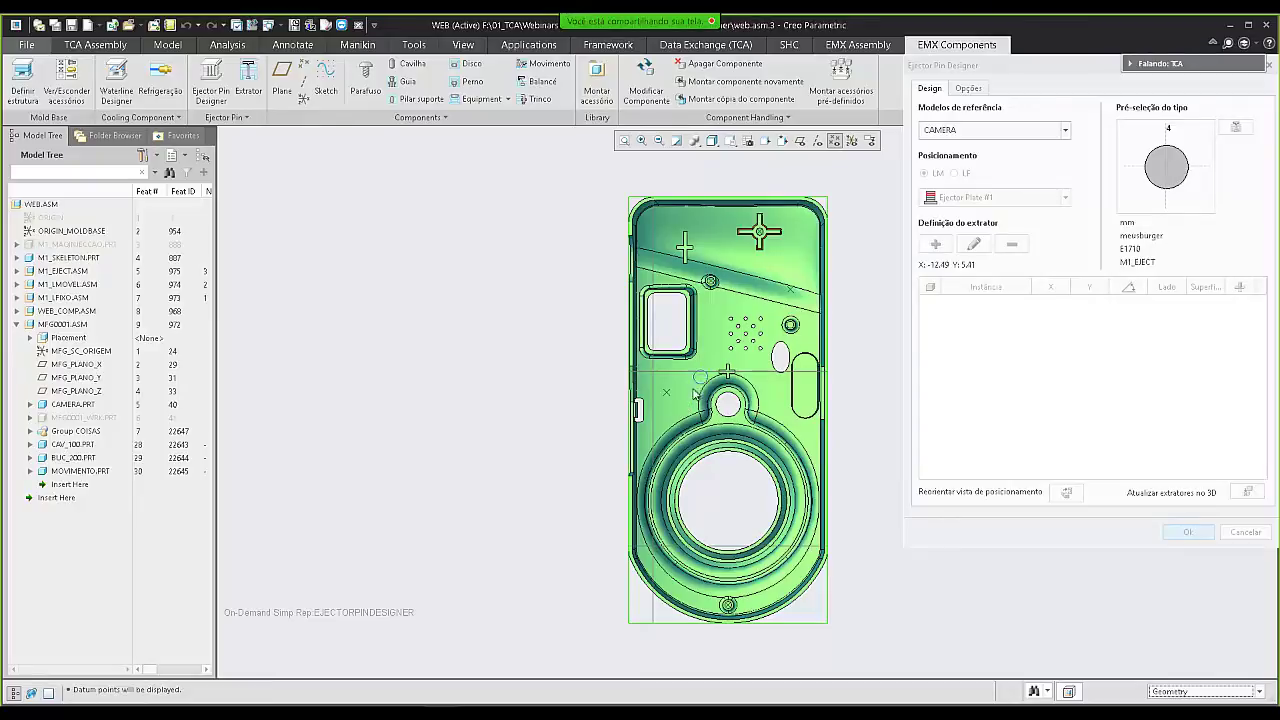
pyautogui.scroll(-2, 698, 406)
pyautogui.scroll(-2, 698, 406)
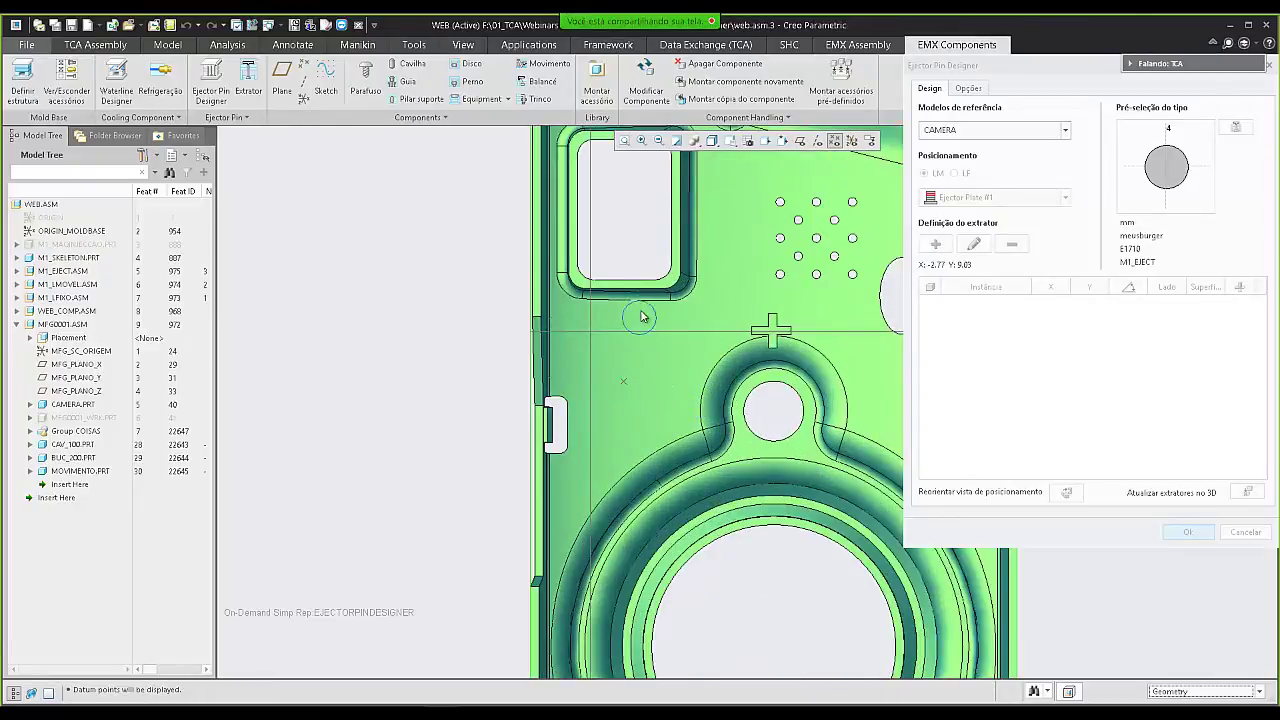
pyautogui.click(625, 387)
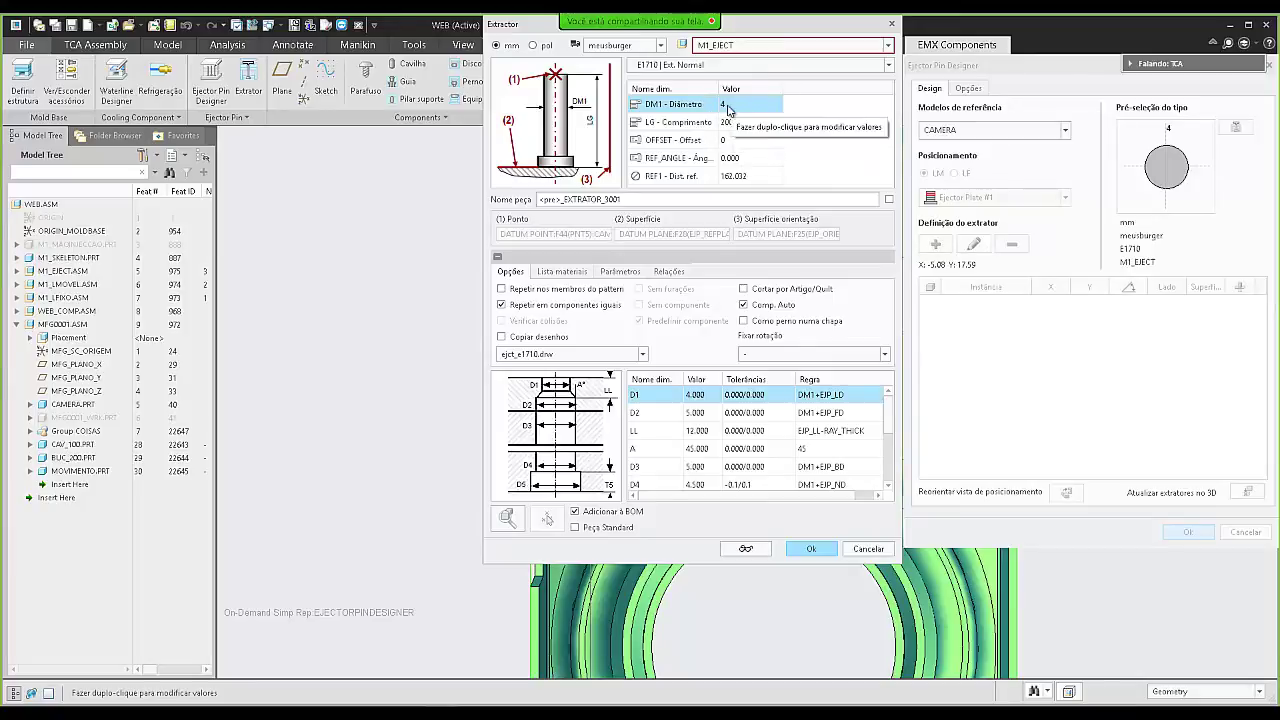
# - Enable Cortar por Artigo/Quilt for the first pin, fix its rotation with Rotfix1, preview it and accept the definition
pyautogui.click(744, 289)
pyautogui.click(782, 354)
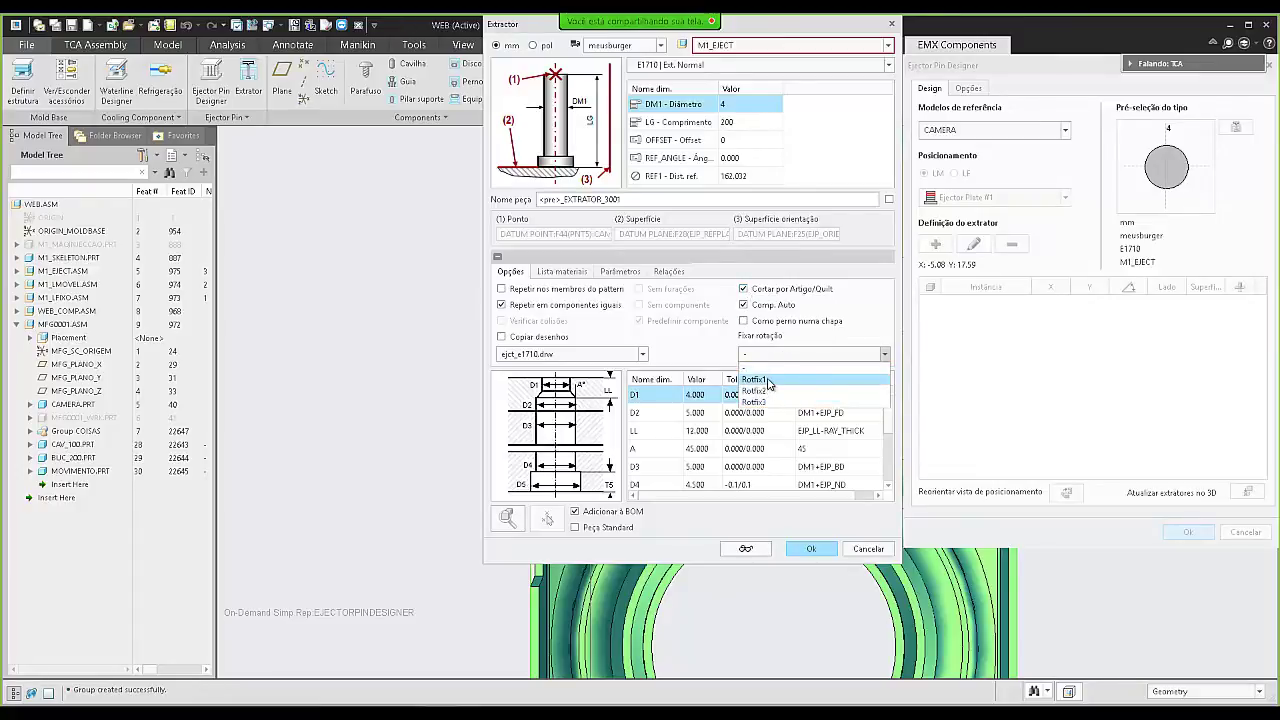
pyautogui.click(766, 380)
pyautogui.moveTo(782, 32); pyautogui.dragTo(378, 92)
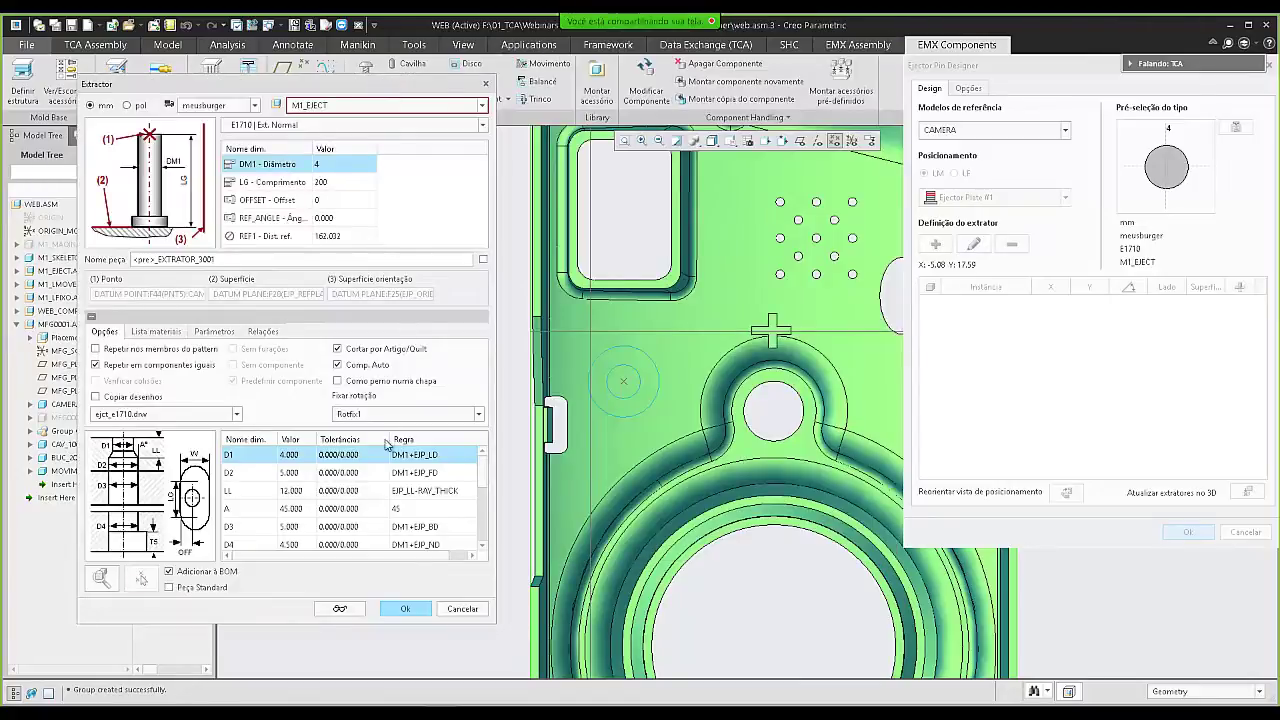
pyautogui.click(327, 611)
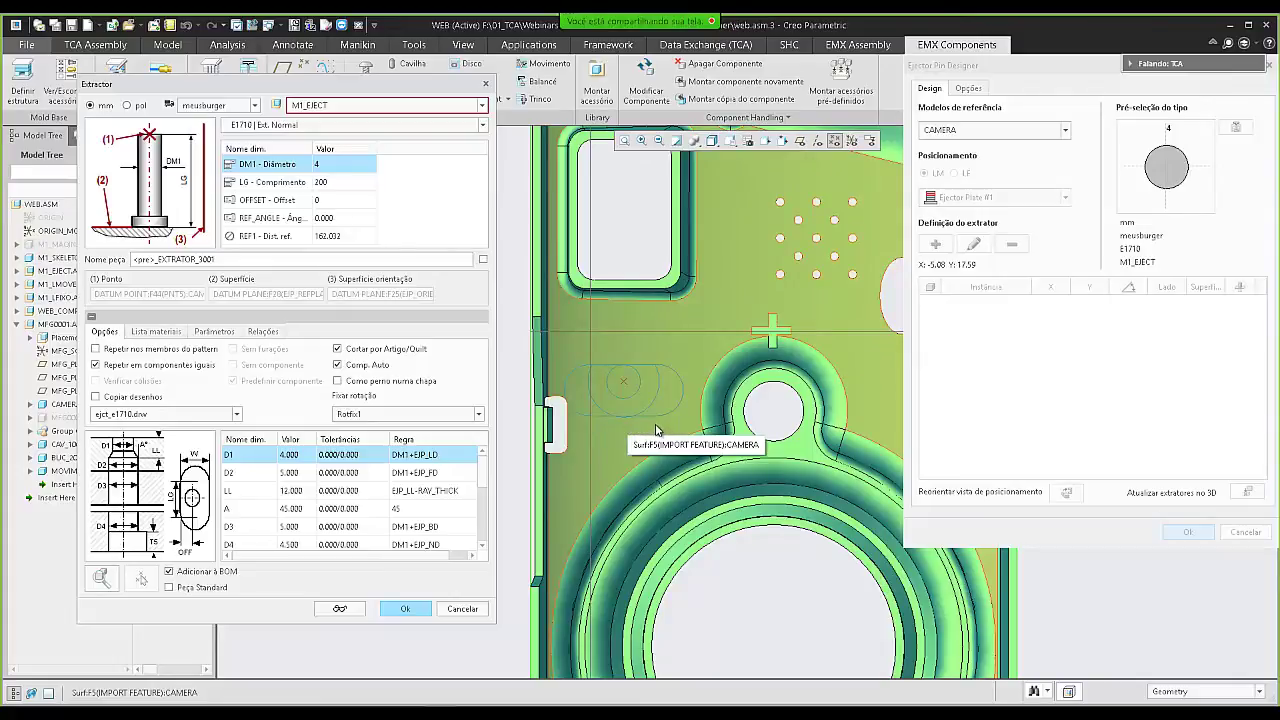
pyautogui.click(403, 608)
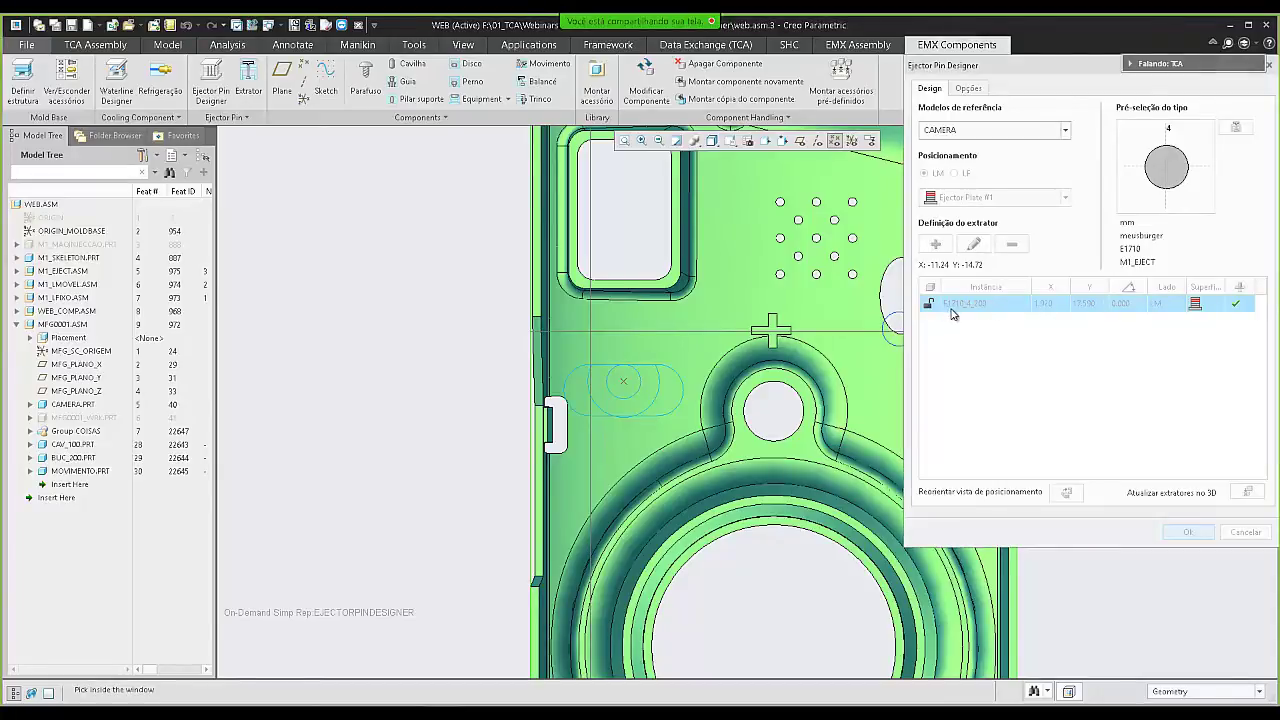
# - Place a second E1710 pin at the point beside the long slot, with Cortar por Artigo/Quilt enabled and Rotfix1 rotation, and preview it
pyautogui.scroll(1, 520, 364)
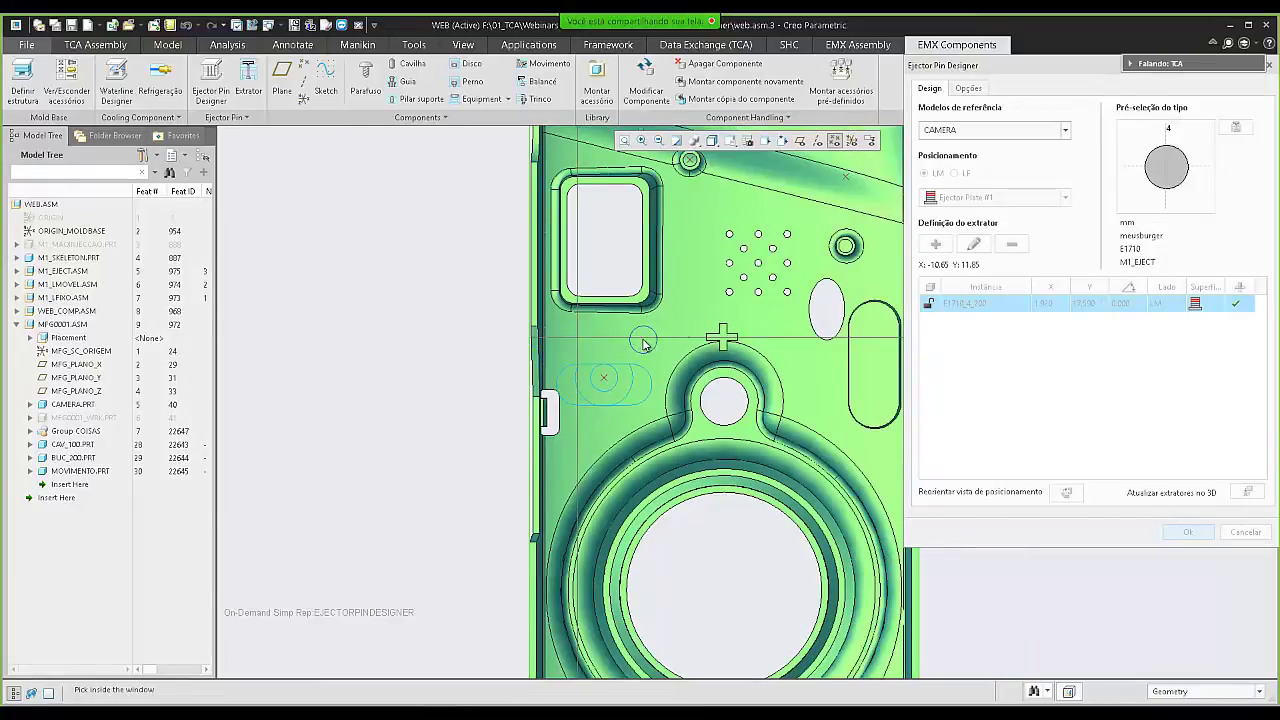
pyautogui.scroll(1, 645, 344)
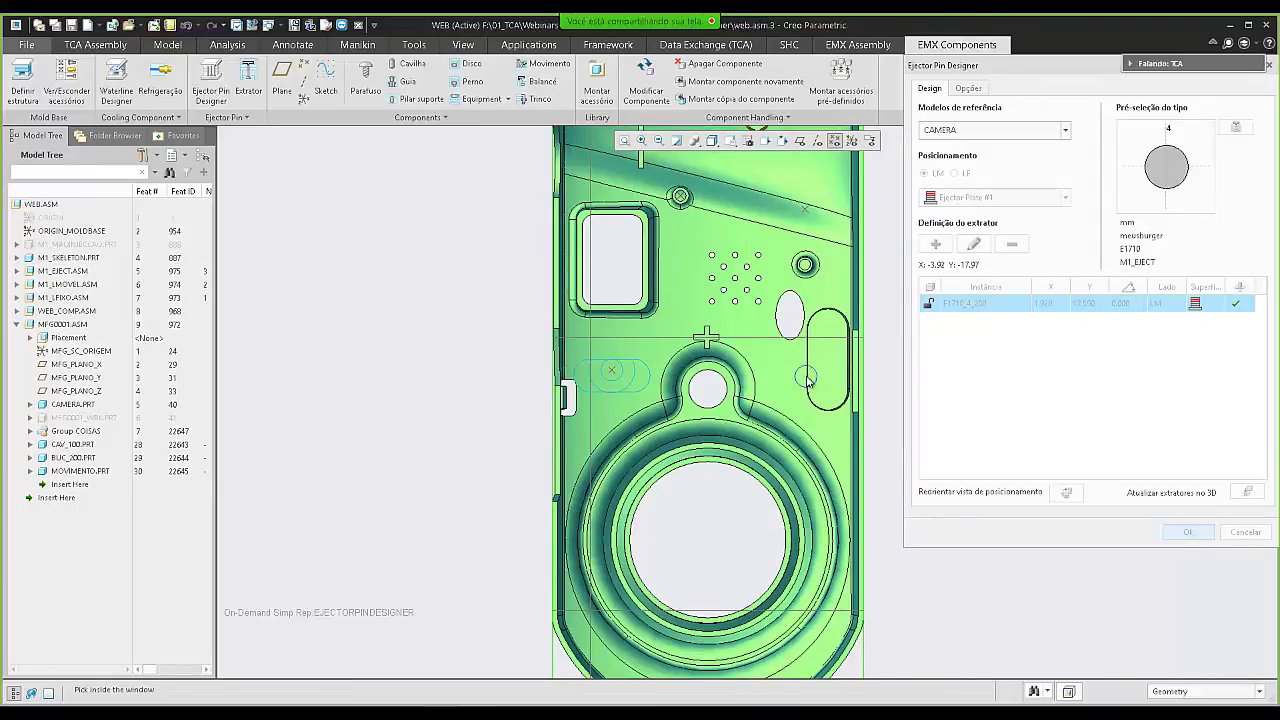
pyautogui.click(806, 380)
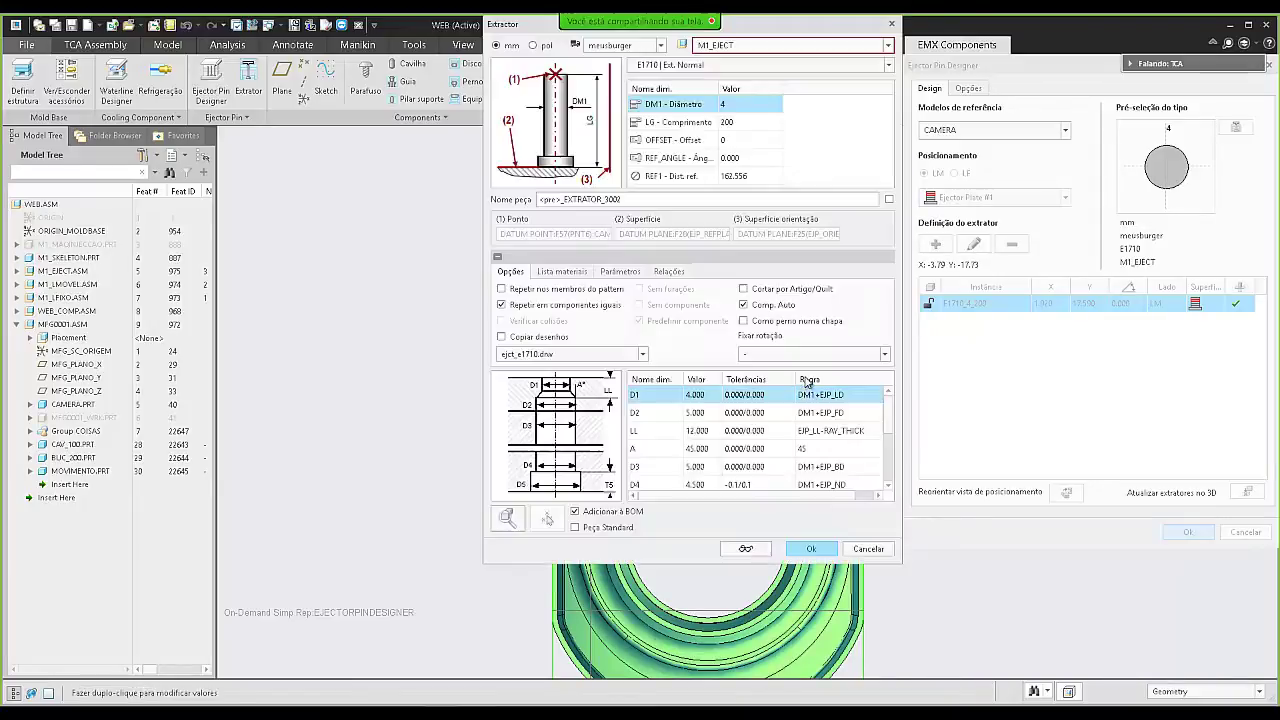
pyautogui.click(782, 291)
pyautogui.click(772, 356)
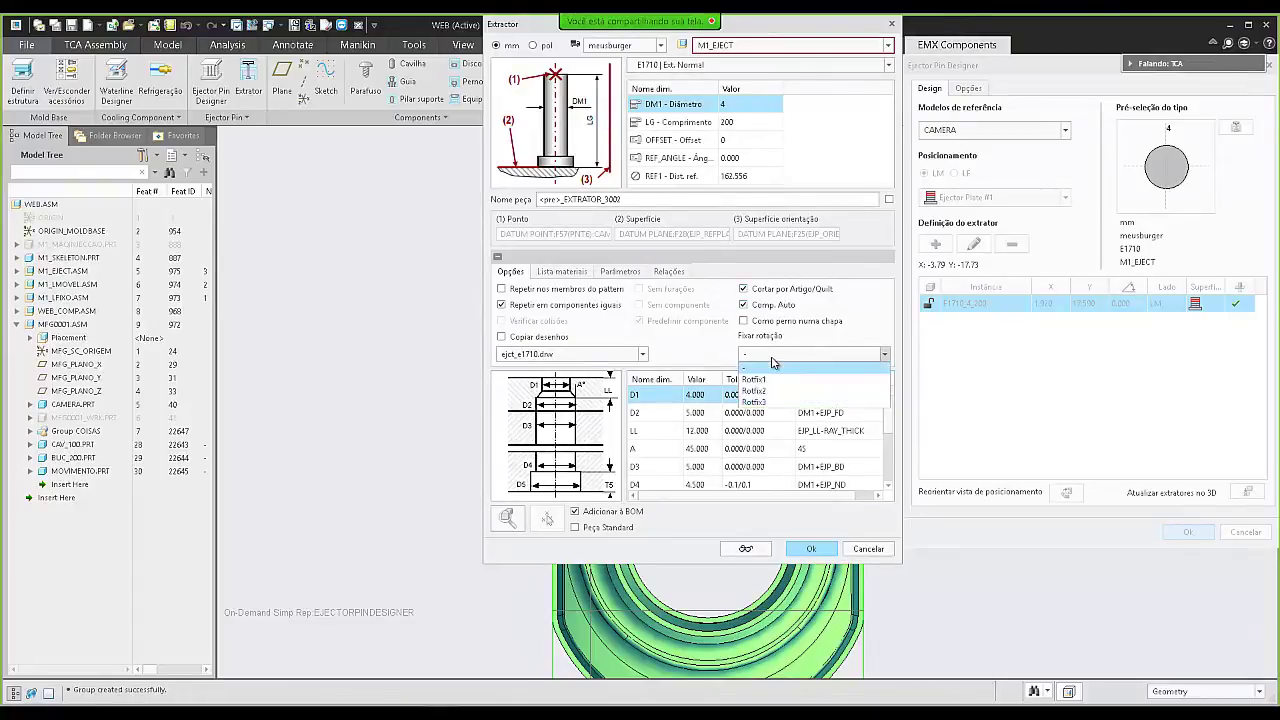
pyautogui.click(766, 378)
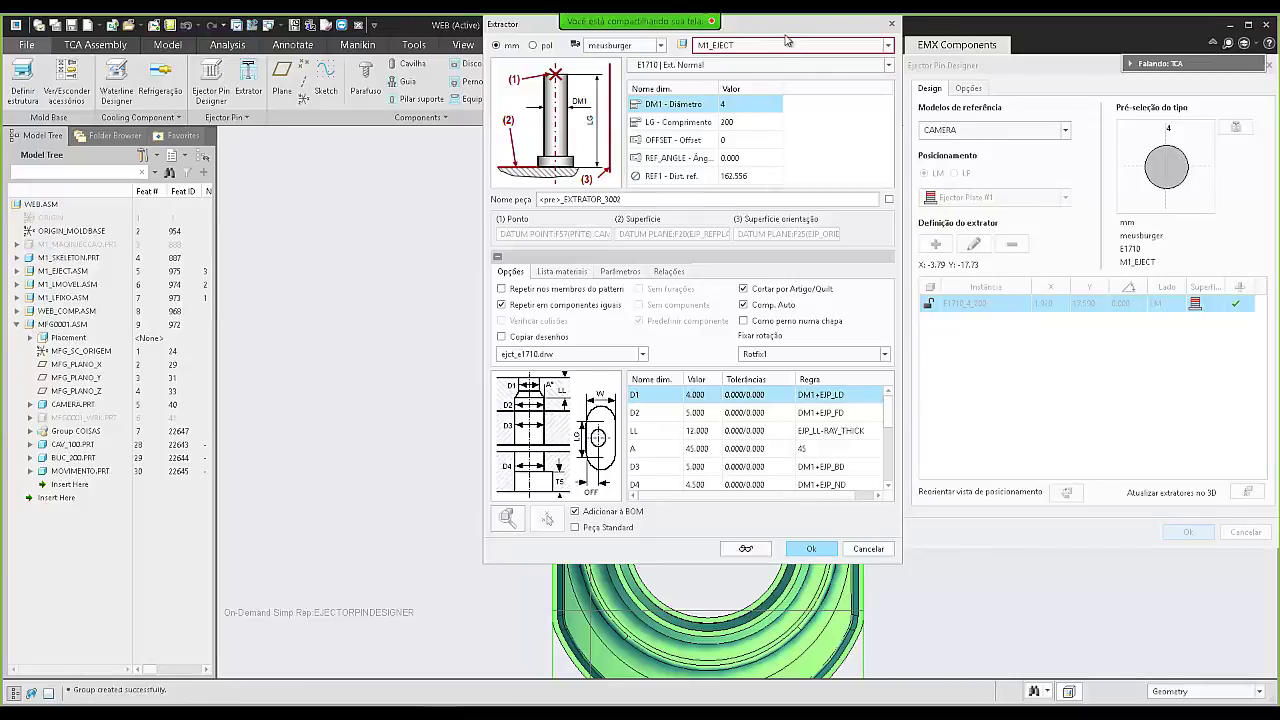
pyautogui.moveTo(776, 29); pyautogui.dragTo(458, 71)
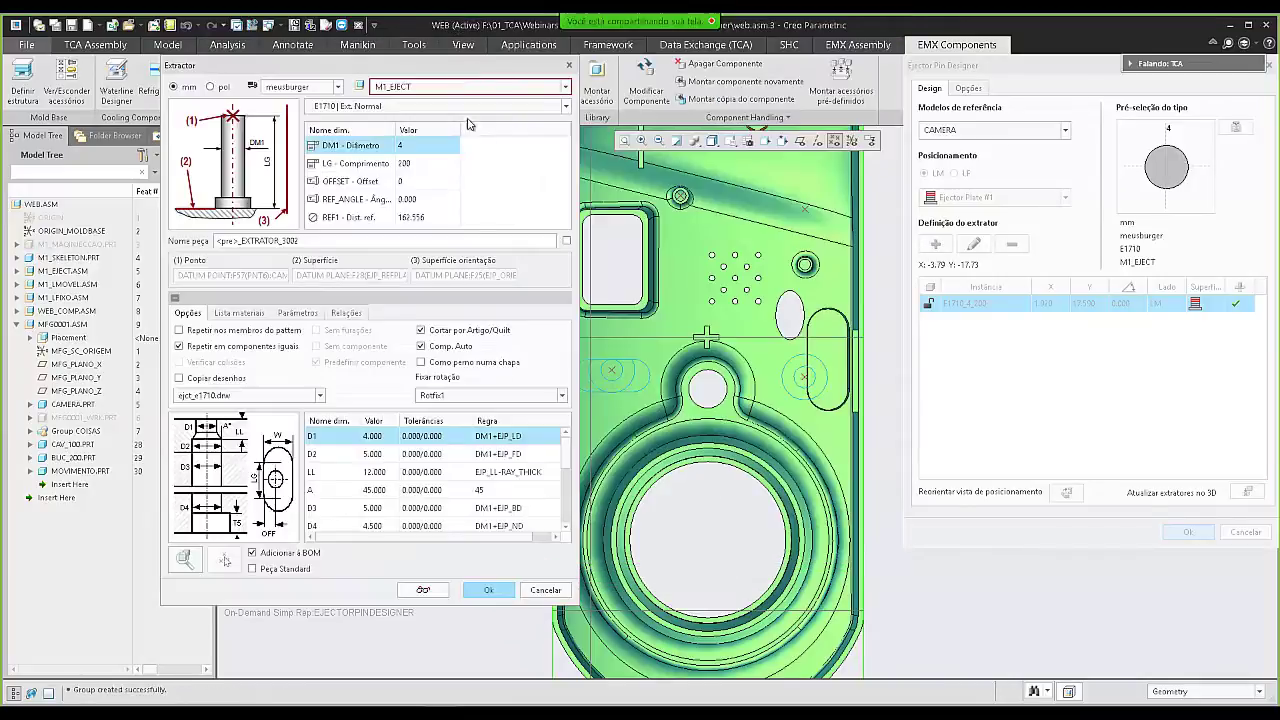
pyautogui.click(488, 592)
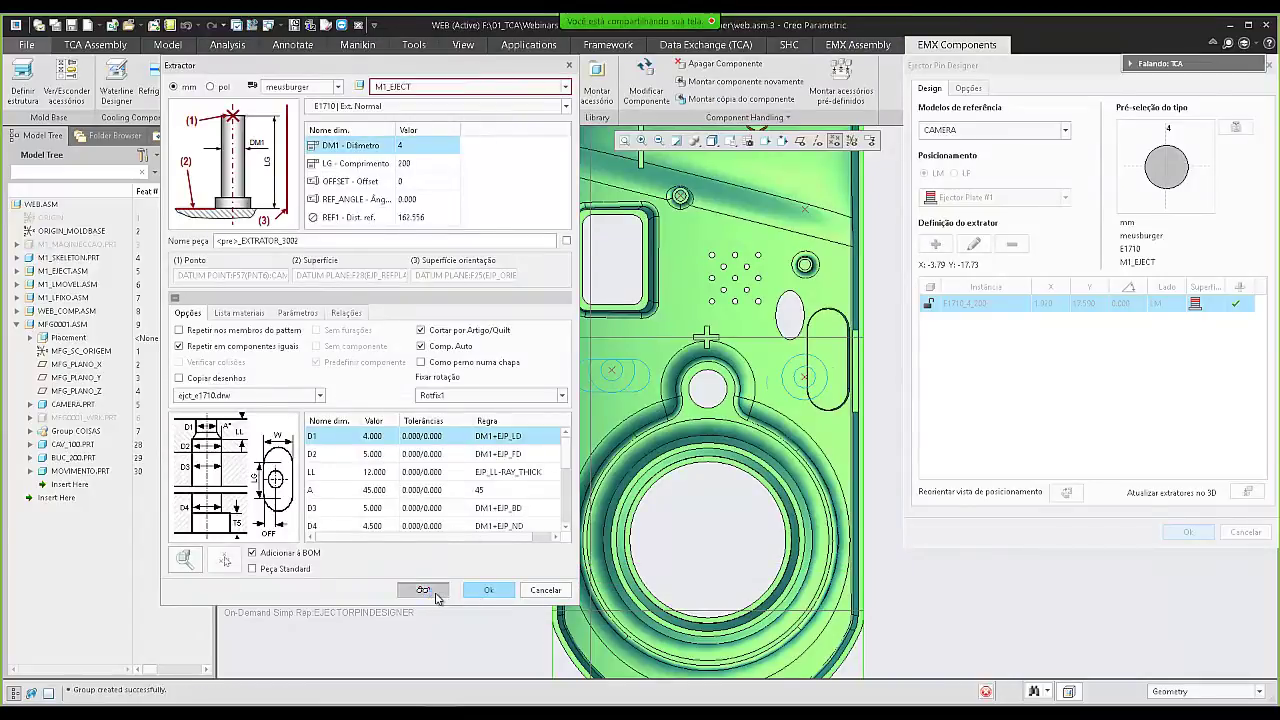
# - Set the second pin's REF_ANGLE to 90, preview and accept it, and end pin placement
pyautogui.click(423, 197)
pyautogui.doubleClick(397, 198)
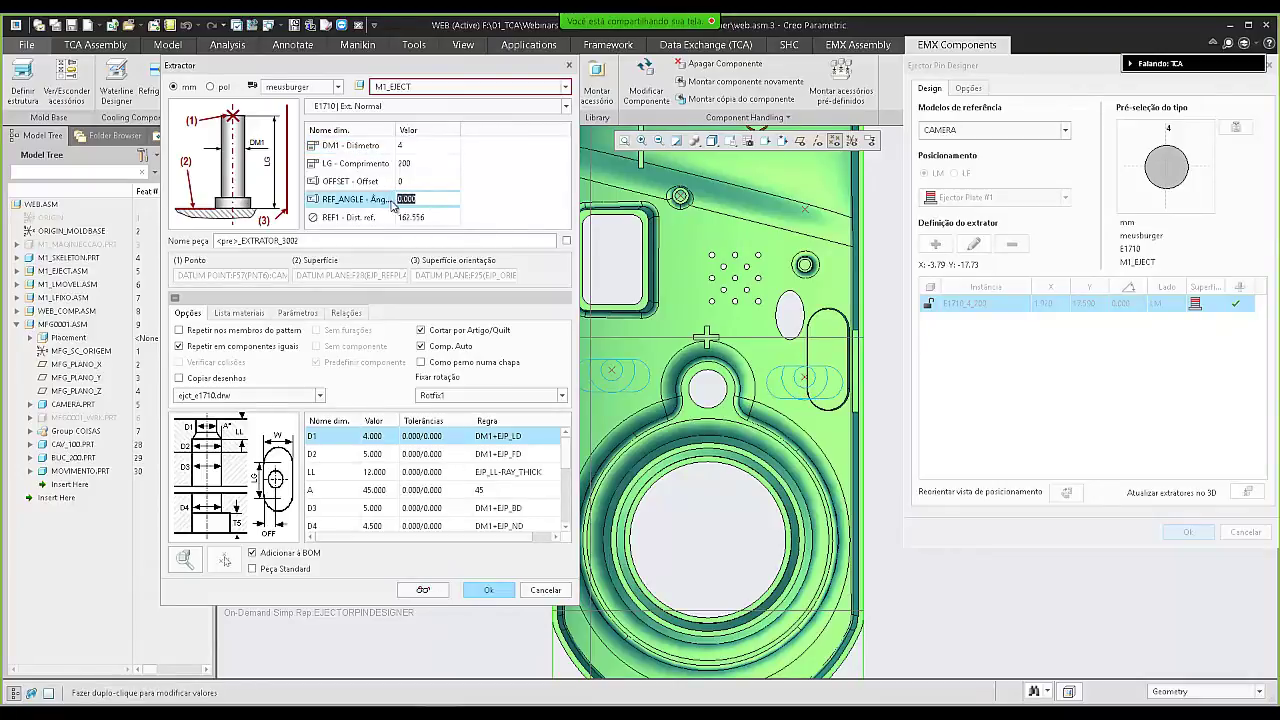
pyautogui.write('90')
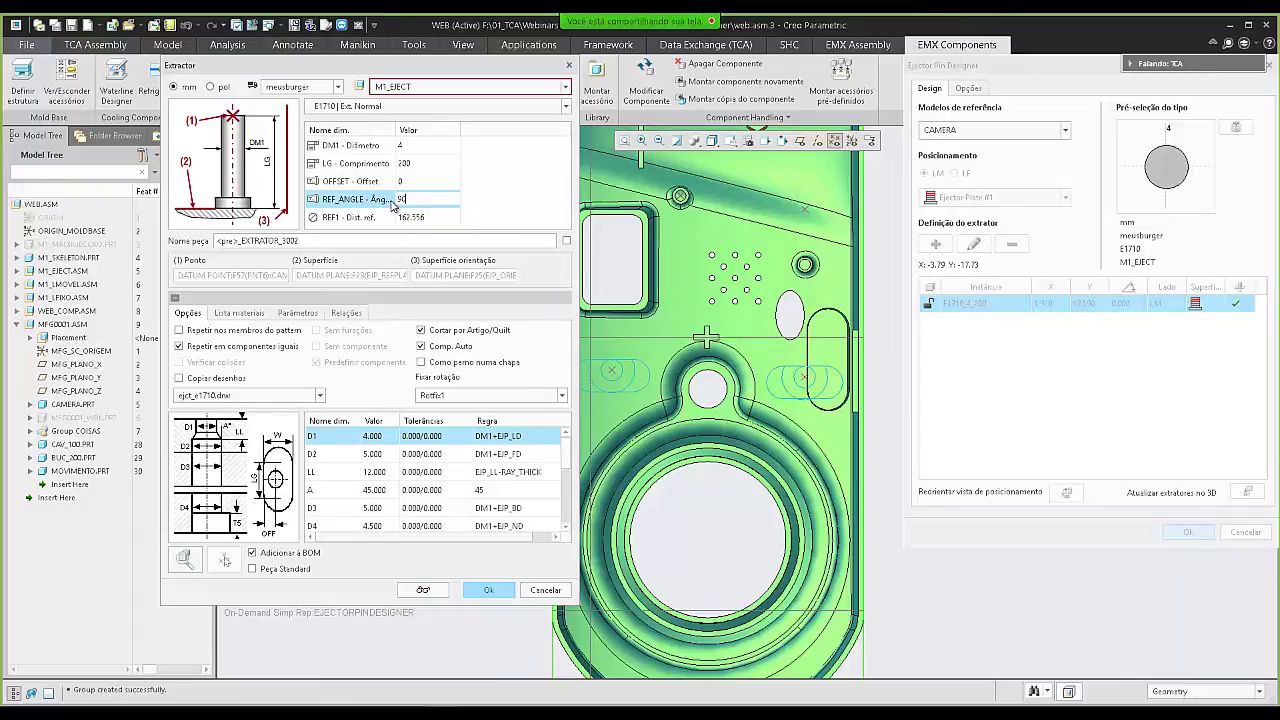
pyautogui.click(425, 590)
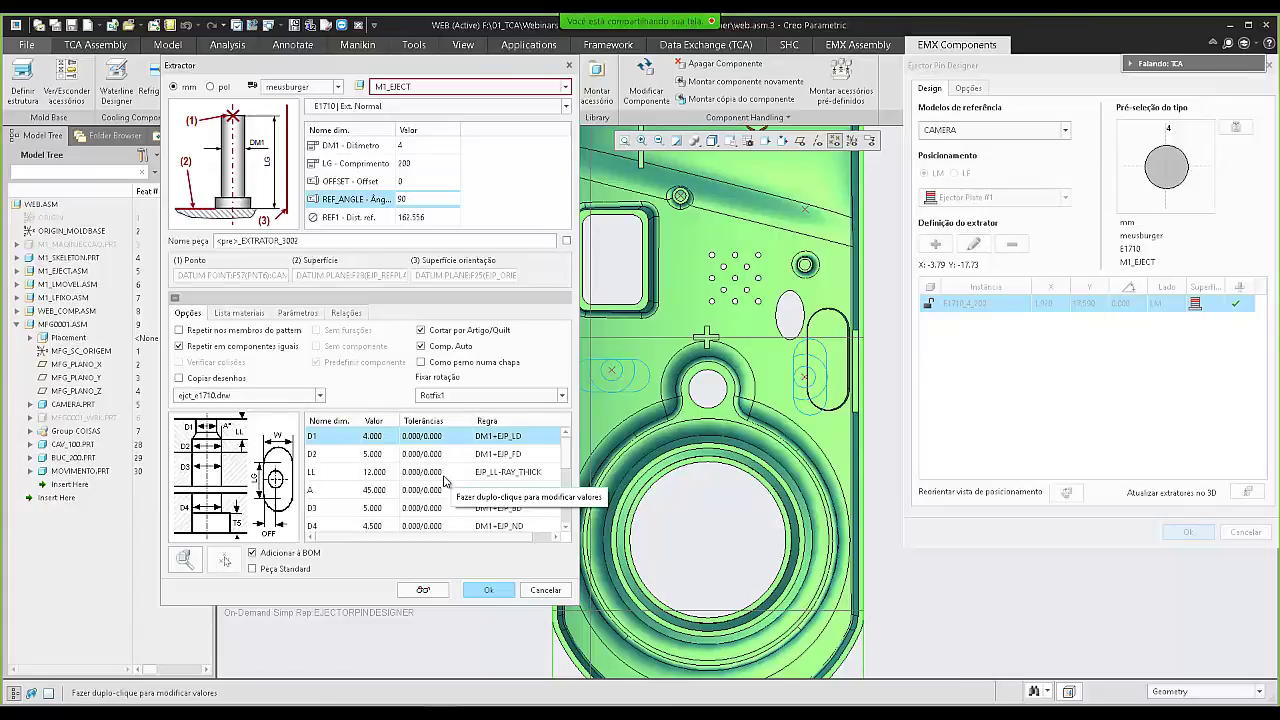
pyautogui.click(484, 590)
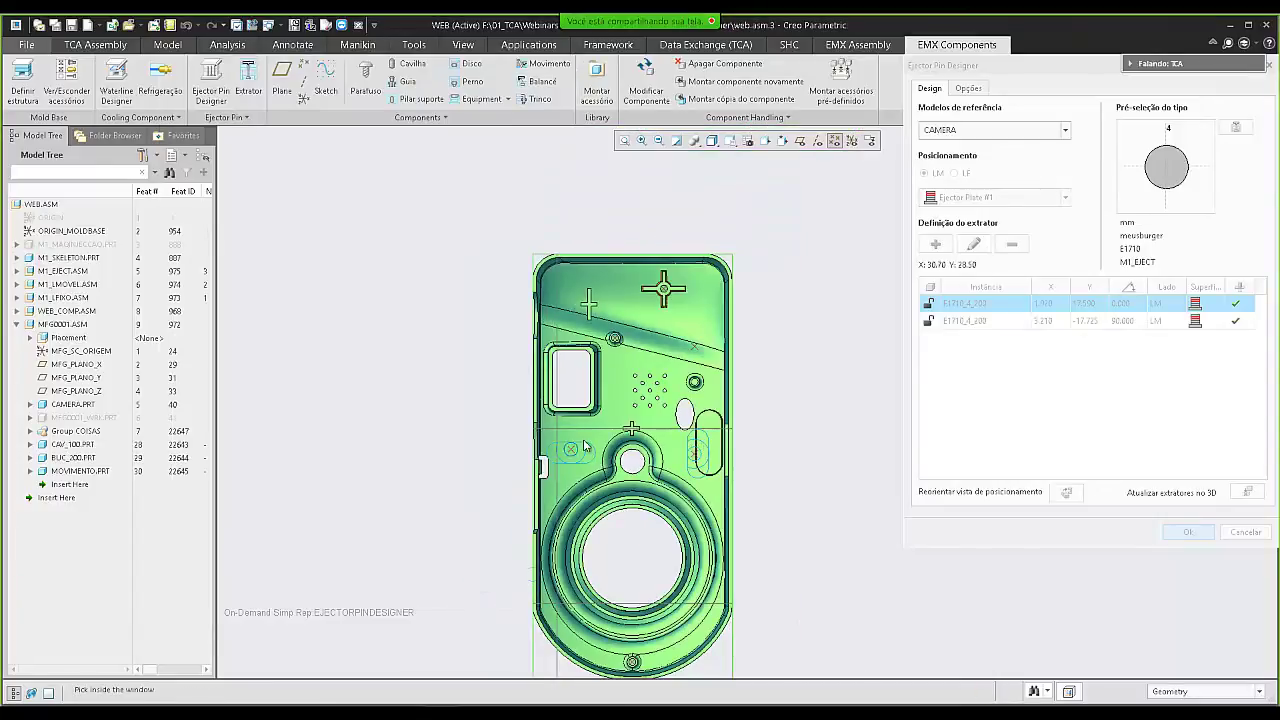
pyautogui.scroll(3, 660, 290)
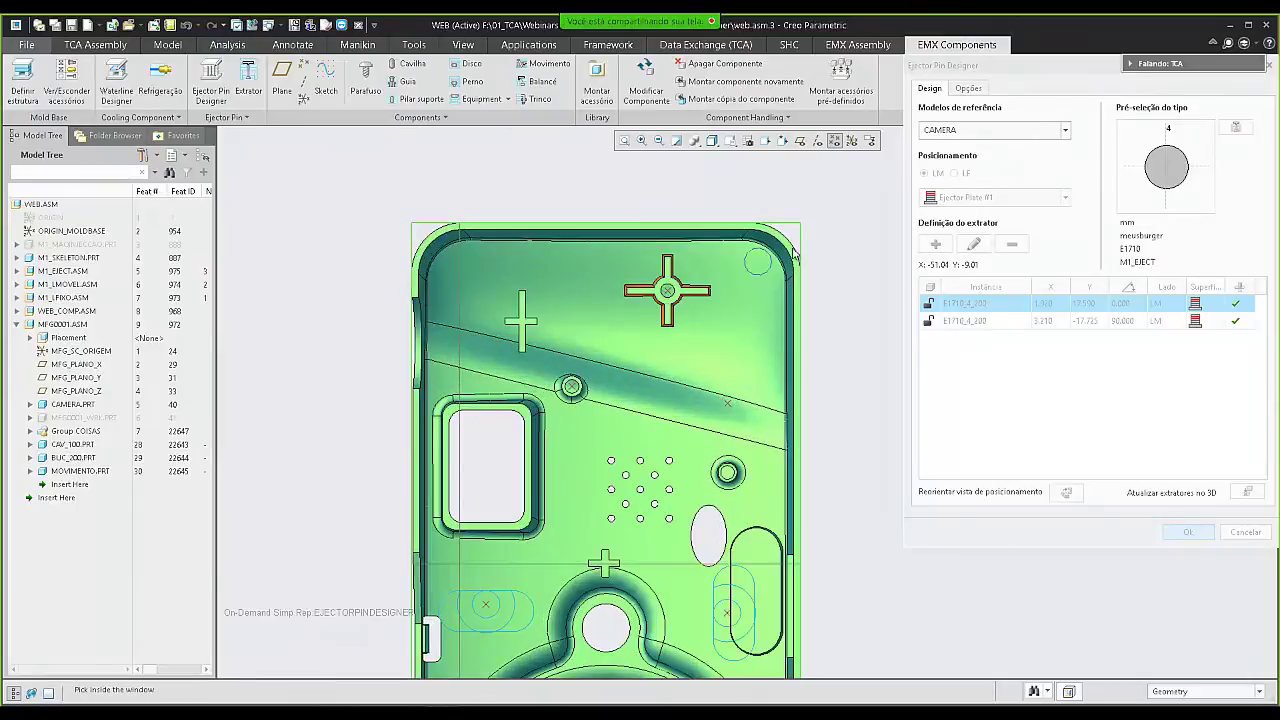
pyautogui.scroll(-1, 672, 312)
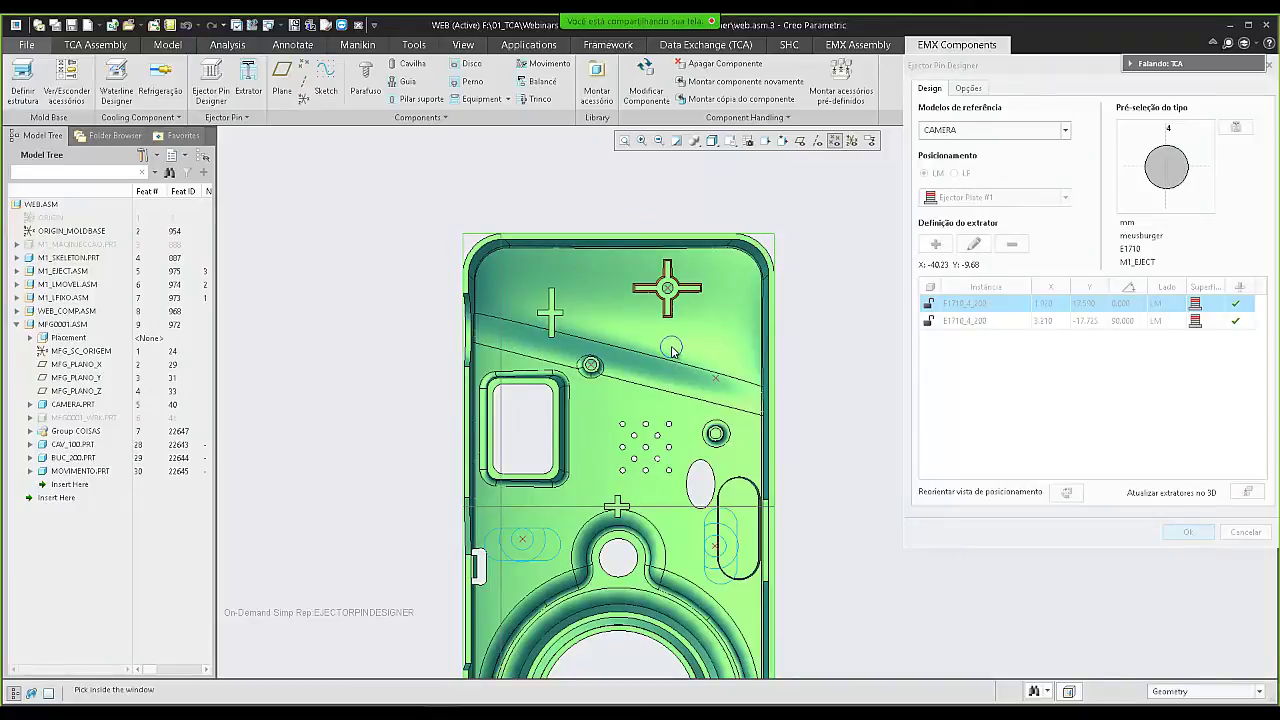
pyautogui.middleClick(672, 348)
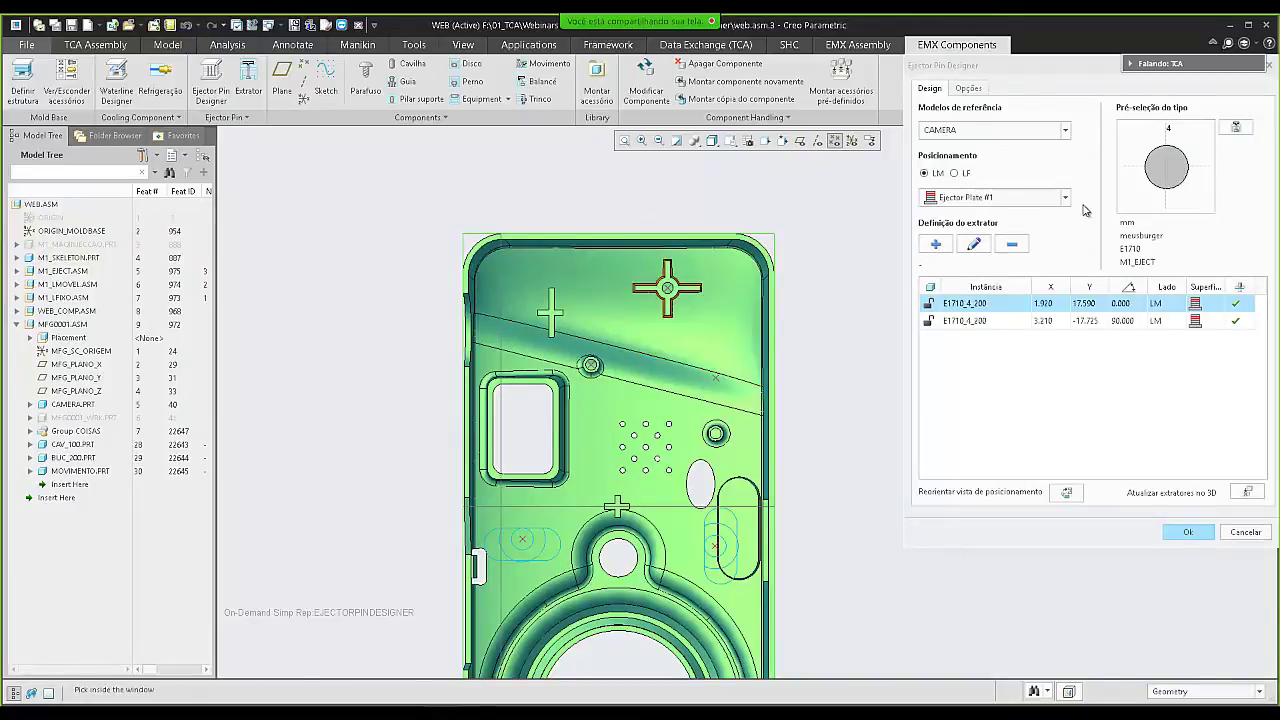
# - Preselect the E1750 tubular ejector type with a D2 inner diameter of 2.2
pyautogui.click(1227, 132)
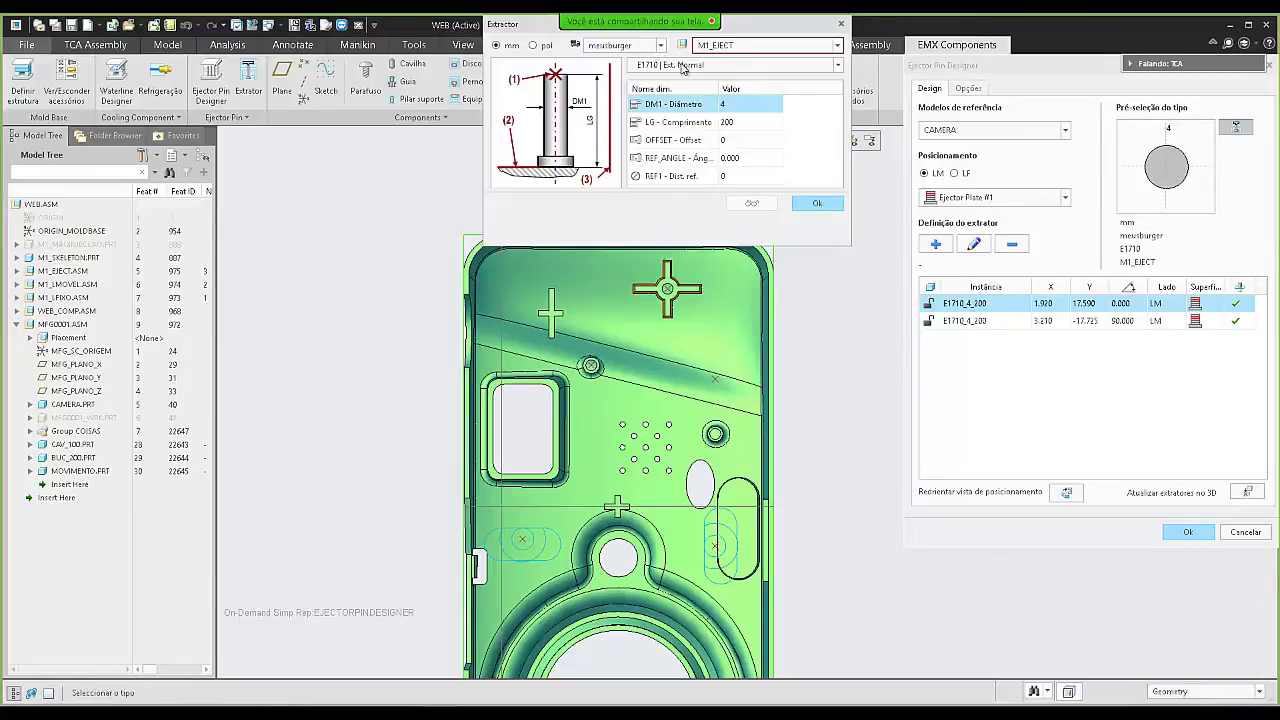
pyautogui.click(683, 67)
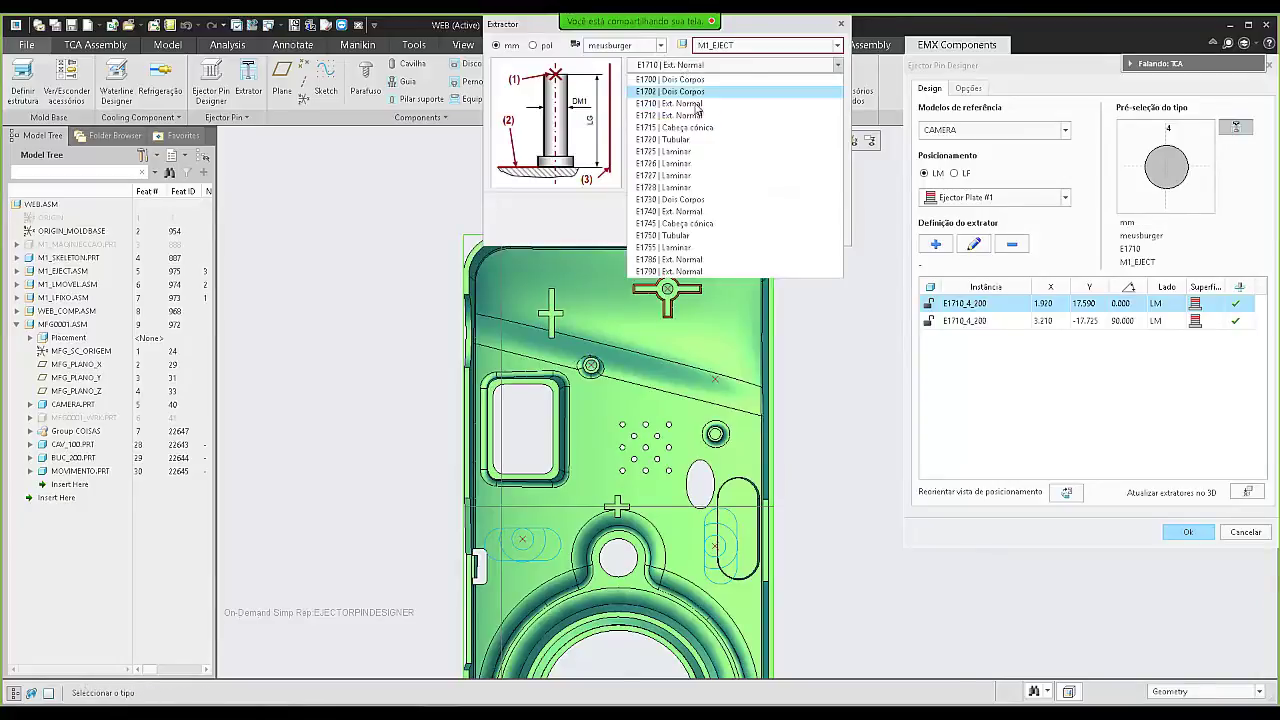
pyautogui.click(683, 240)
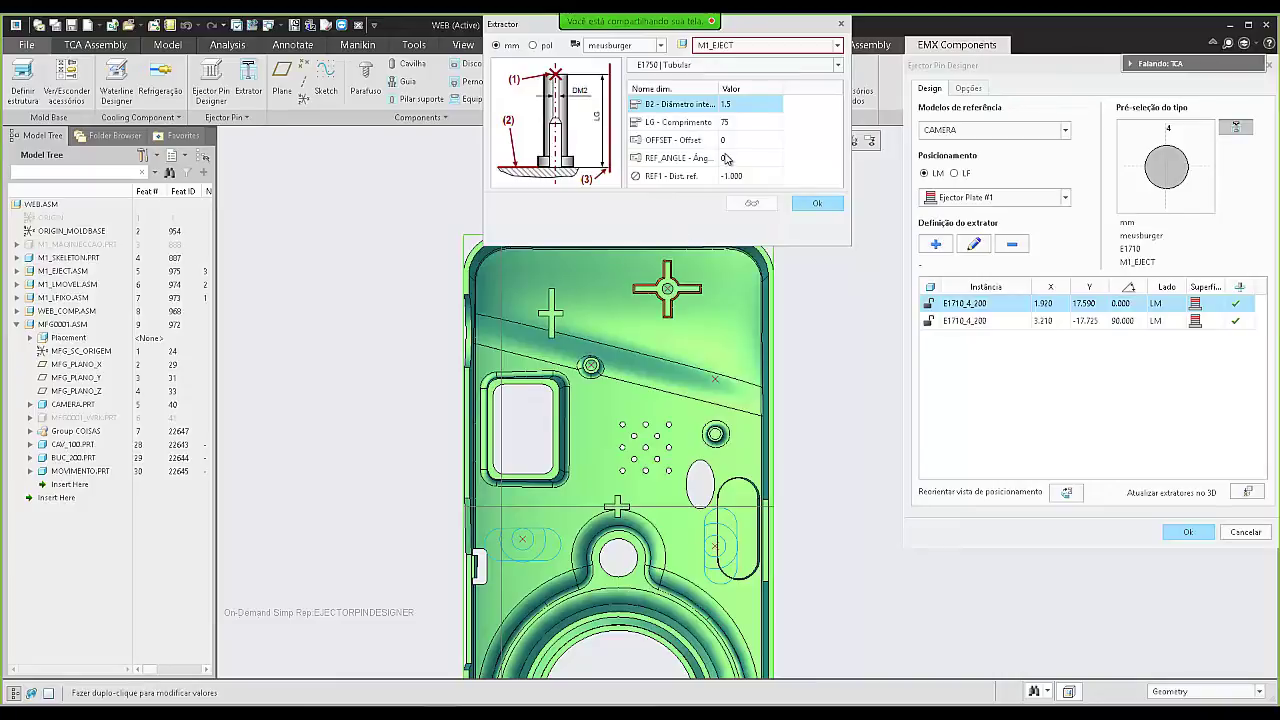
pyautogui.doubleClick(772, 106)
pyautogui.click(776, 104)
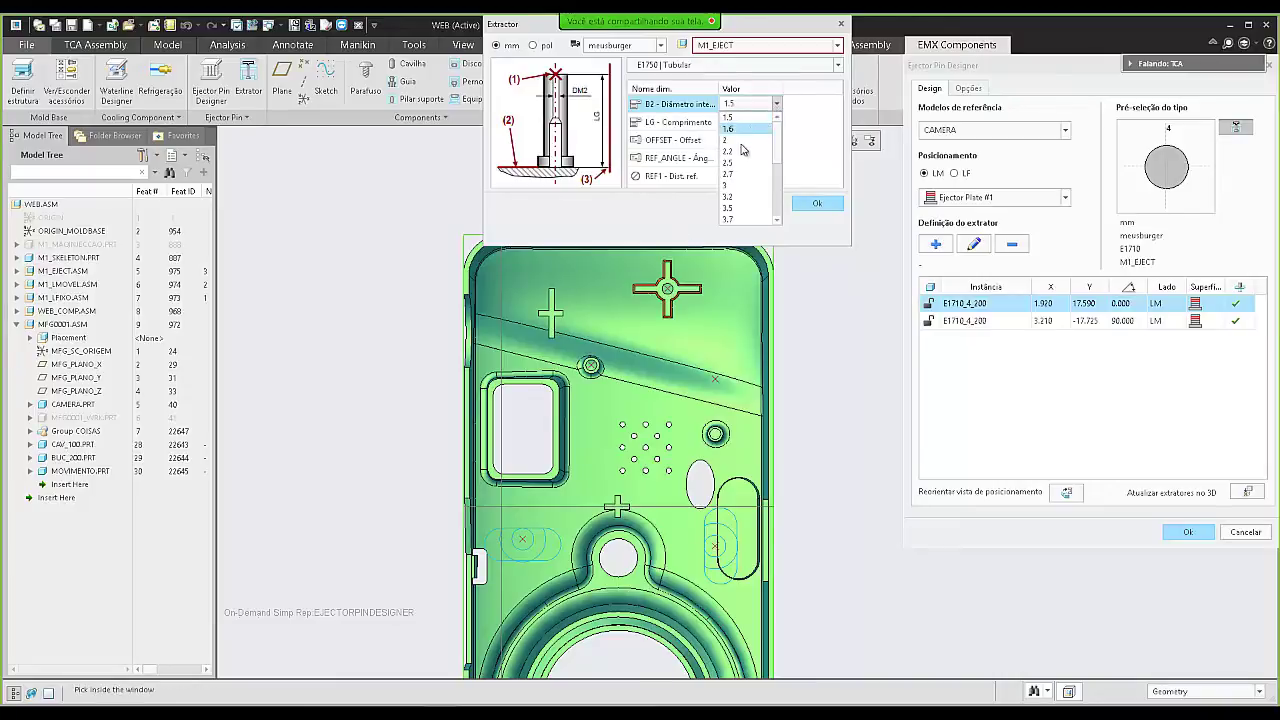
pyautogui.click(740, 151)
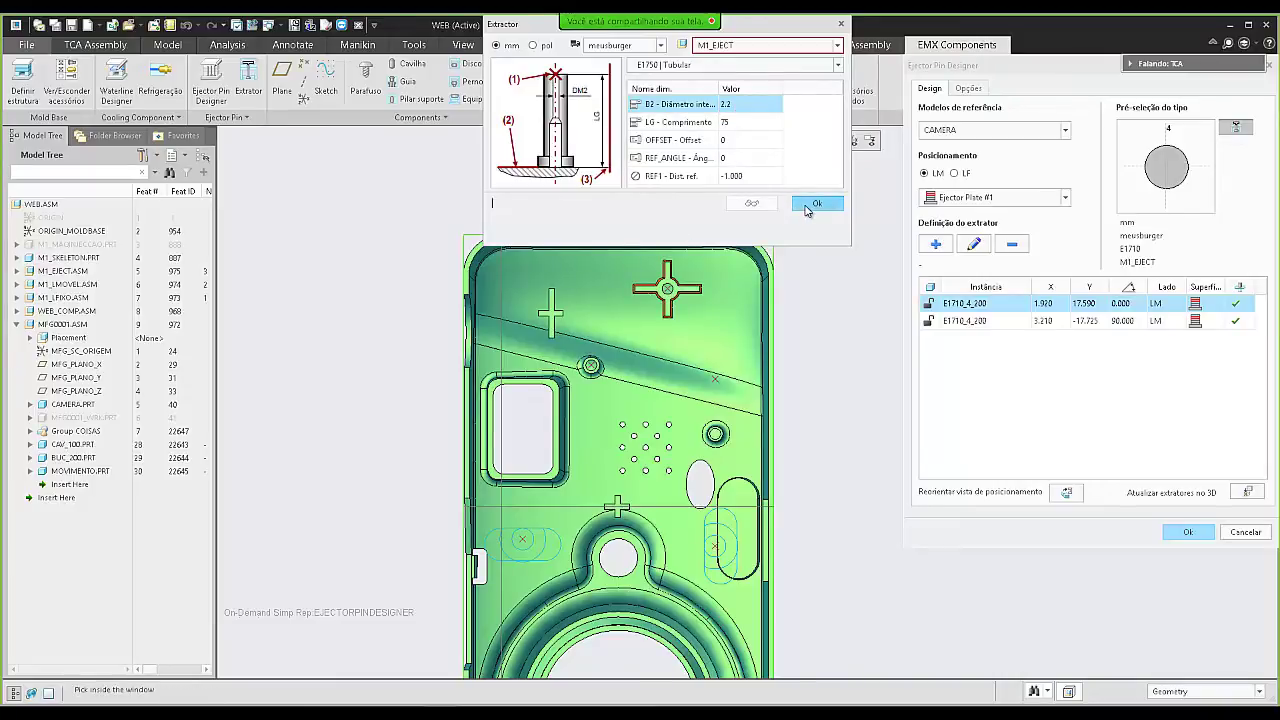
pyautogui.click(814, 205)
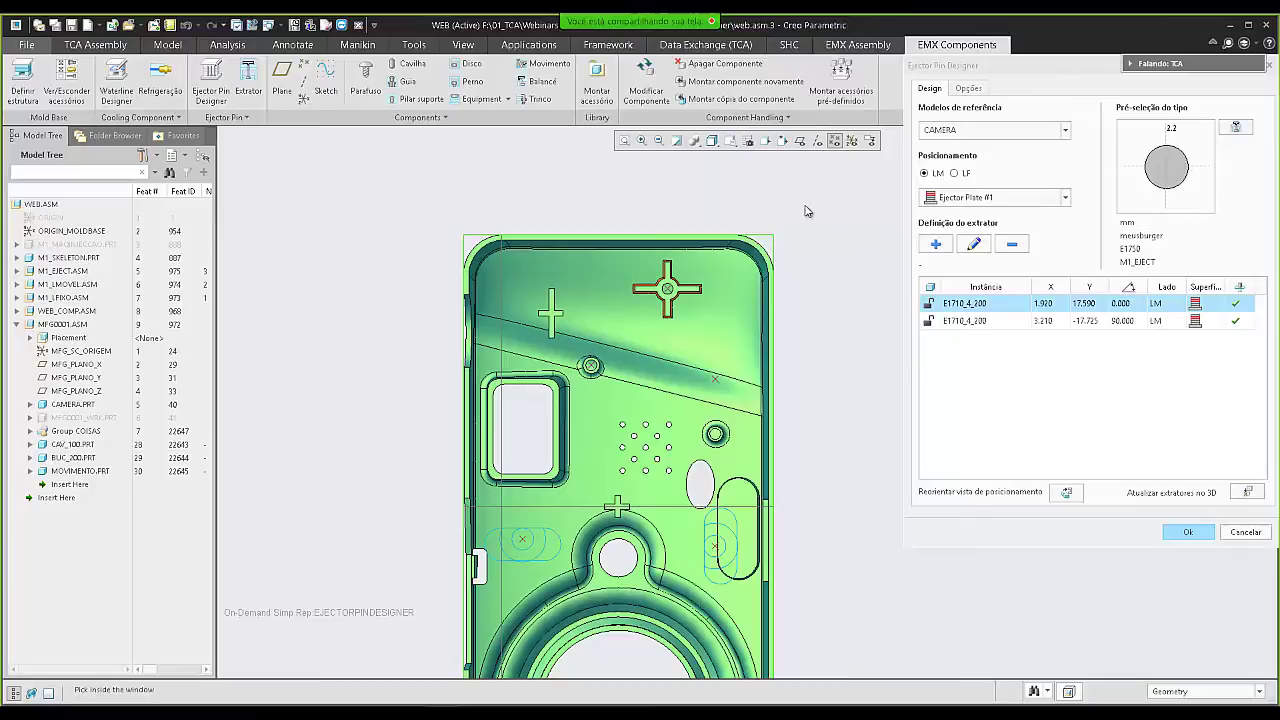
# - Add a tubular ejector pin at the datum point in the centre of the highlighted cross-shaped boss
pyautogui.click(930, 247)
pyautogui.scroll(2, 668, 288)
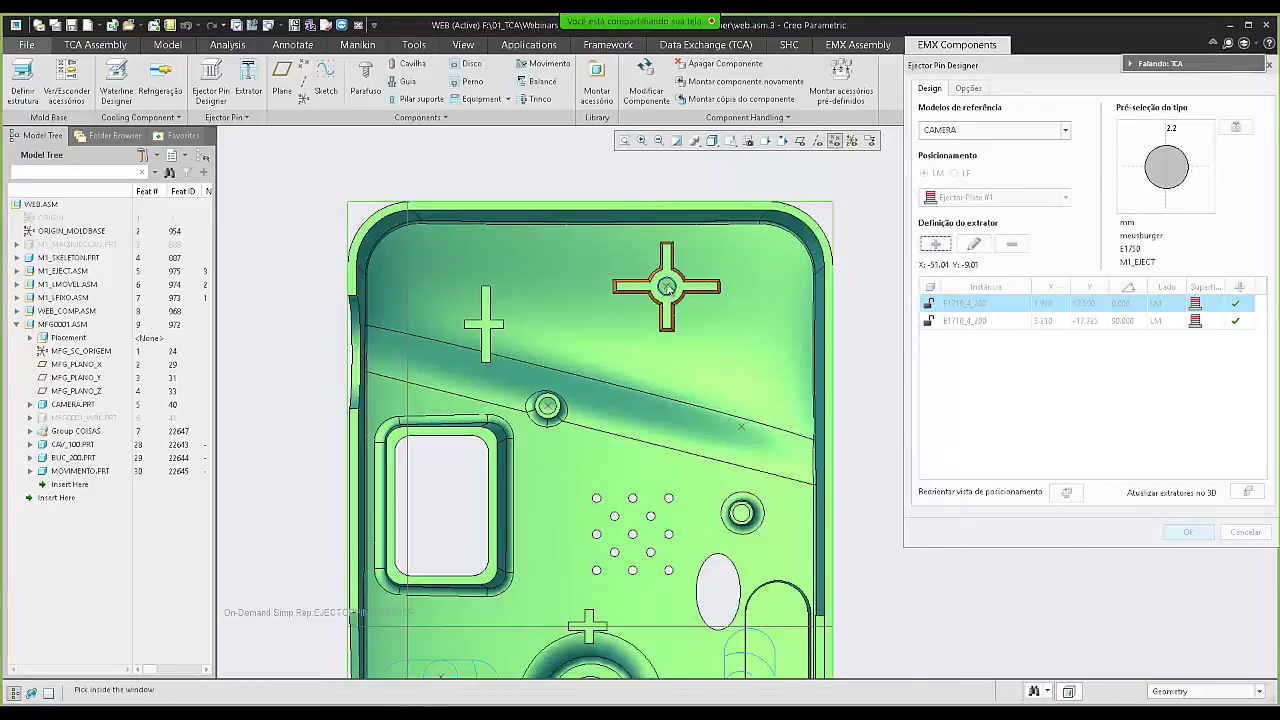
pyautogui.scroll(3, 667, 287)
pyautogui.click(667, 283)
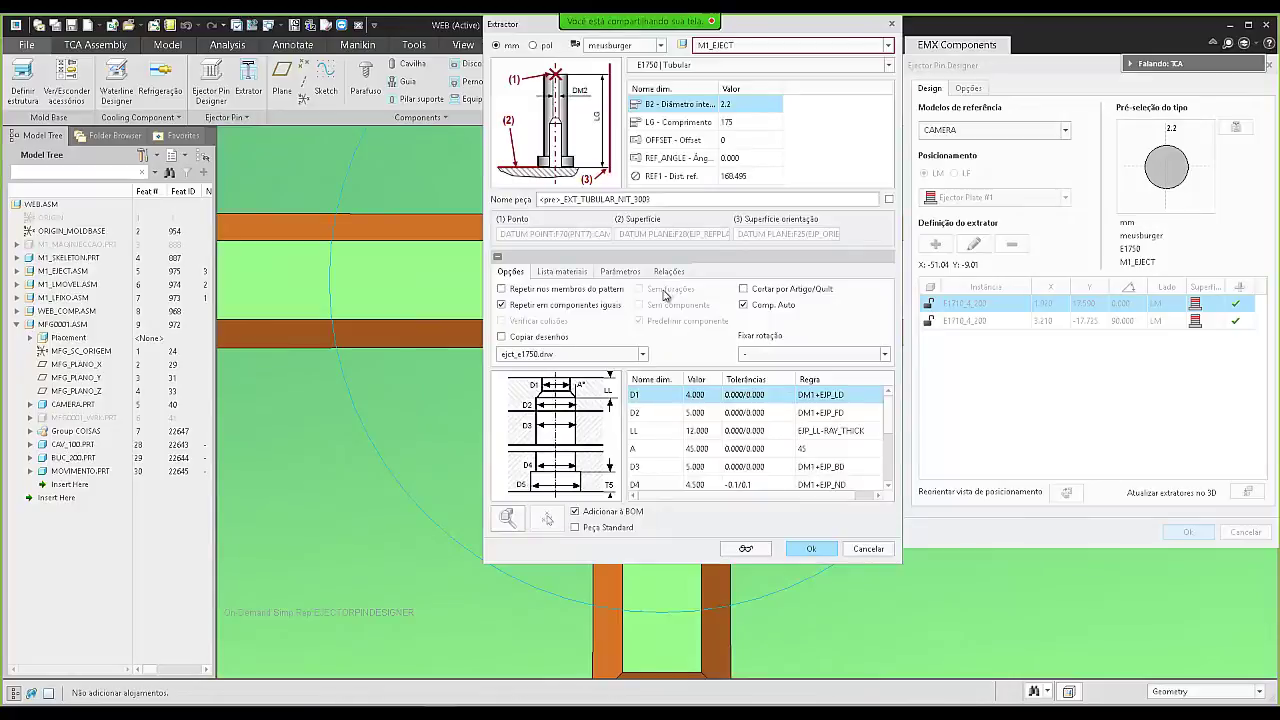
pyautogui.moveTo(744, 32); pyautogui.dragTo(333, 91)
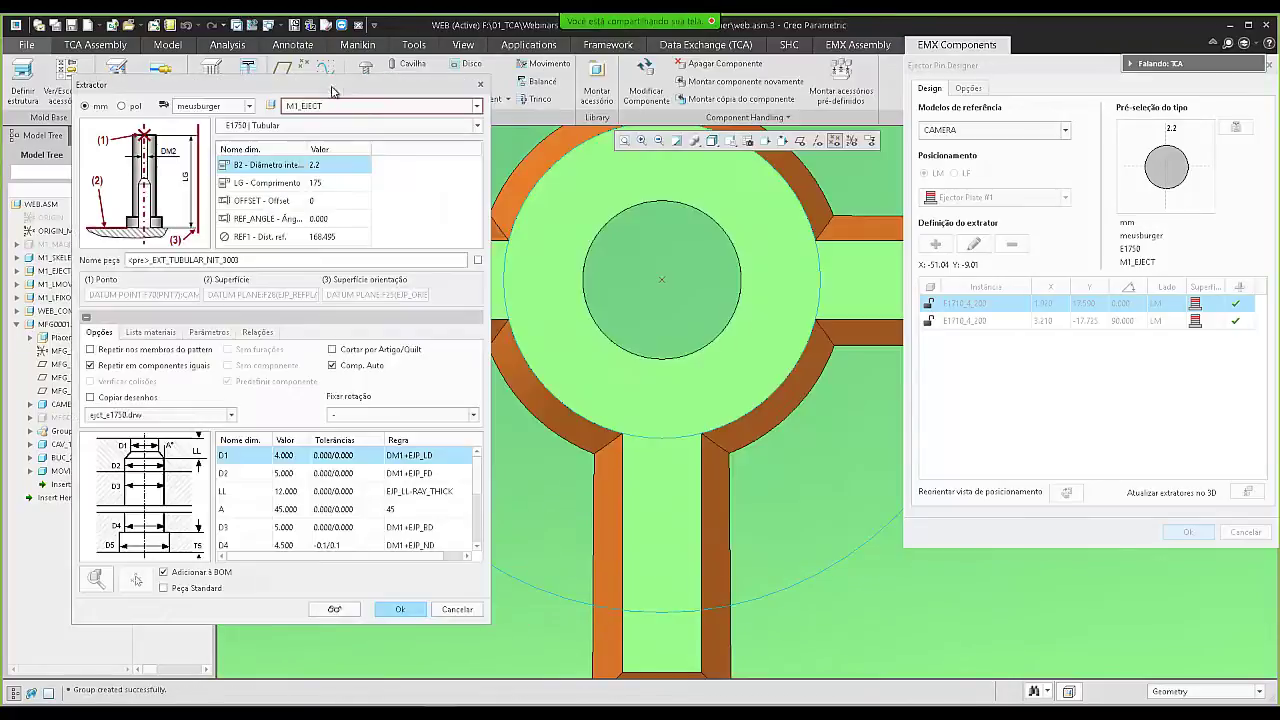
# - Enable Cortar por Artigo/Quilt and disable Comp. Auto for the tubular pin, accept its definition and end placement
pyautogui.scroll(-3, 652, 372)
pyautogui.scroll(6, 722, 408)
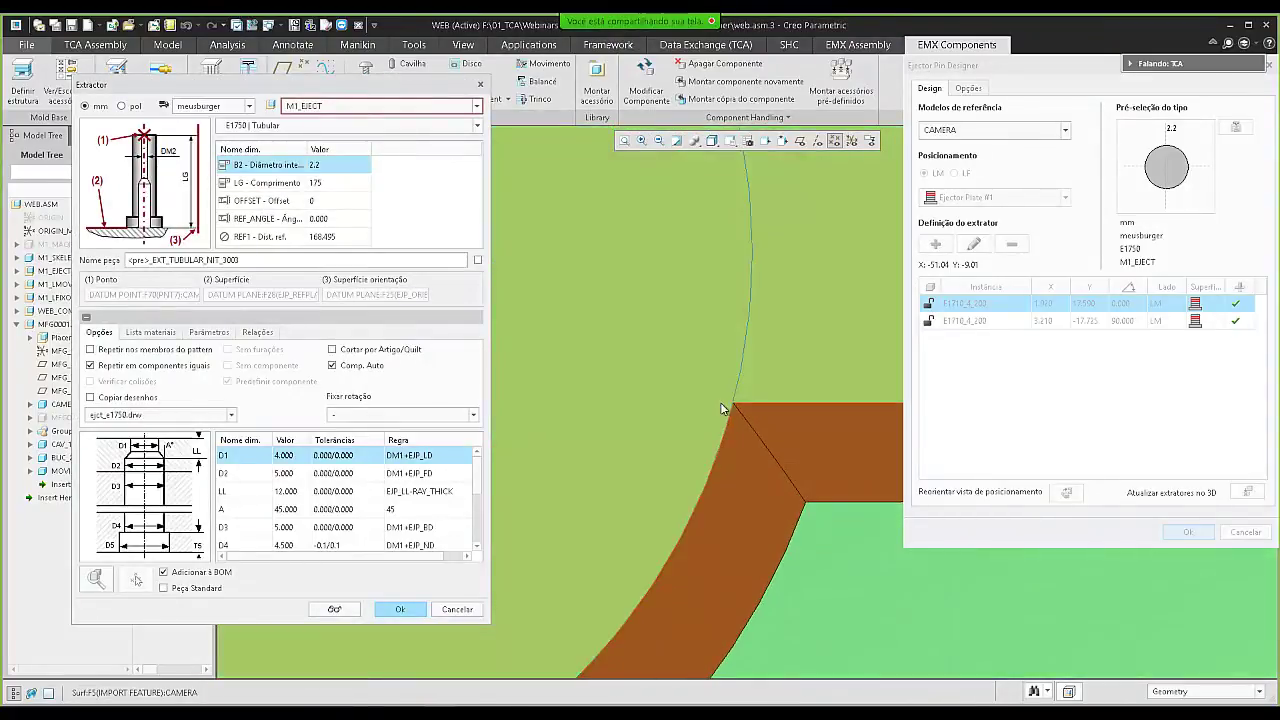
pyautogui.scroll(-5, 722, 408)
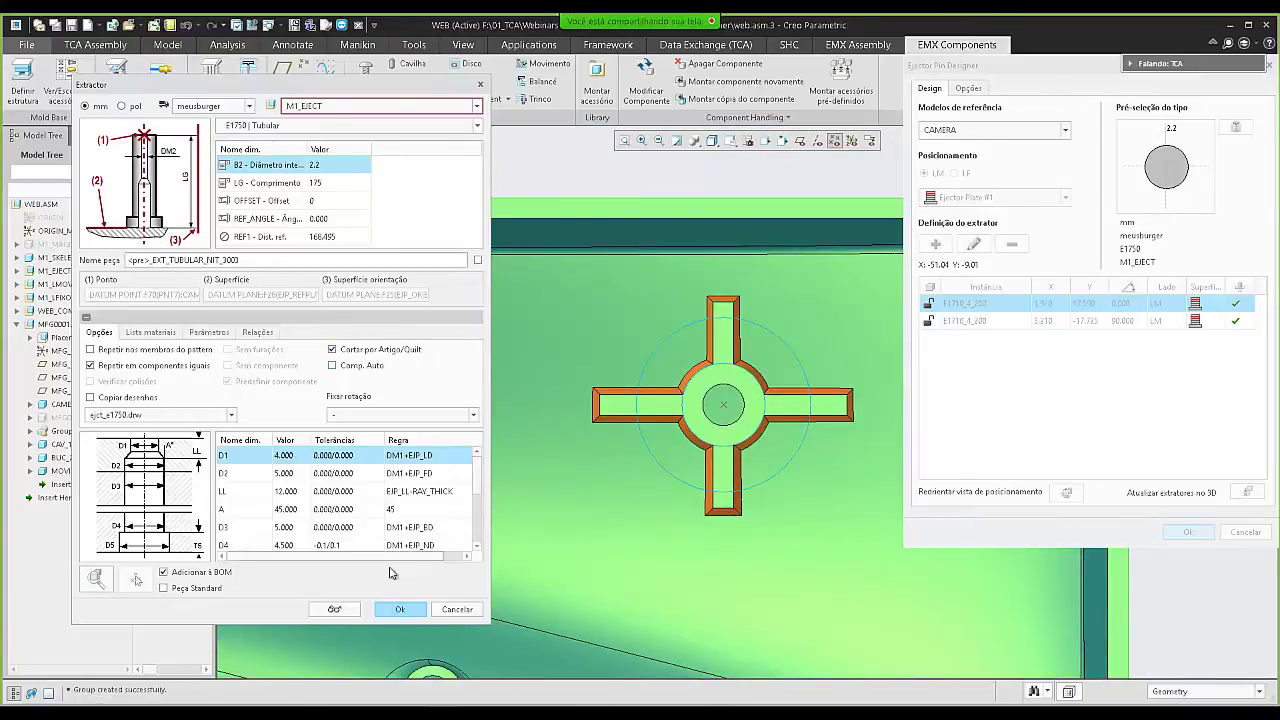
pyautogui.click(399, 609)
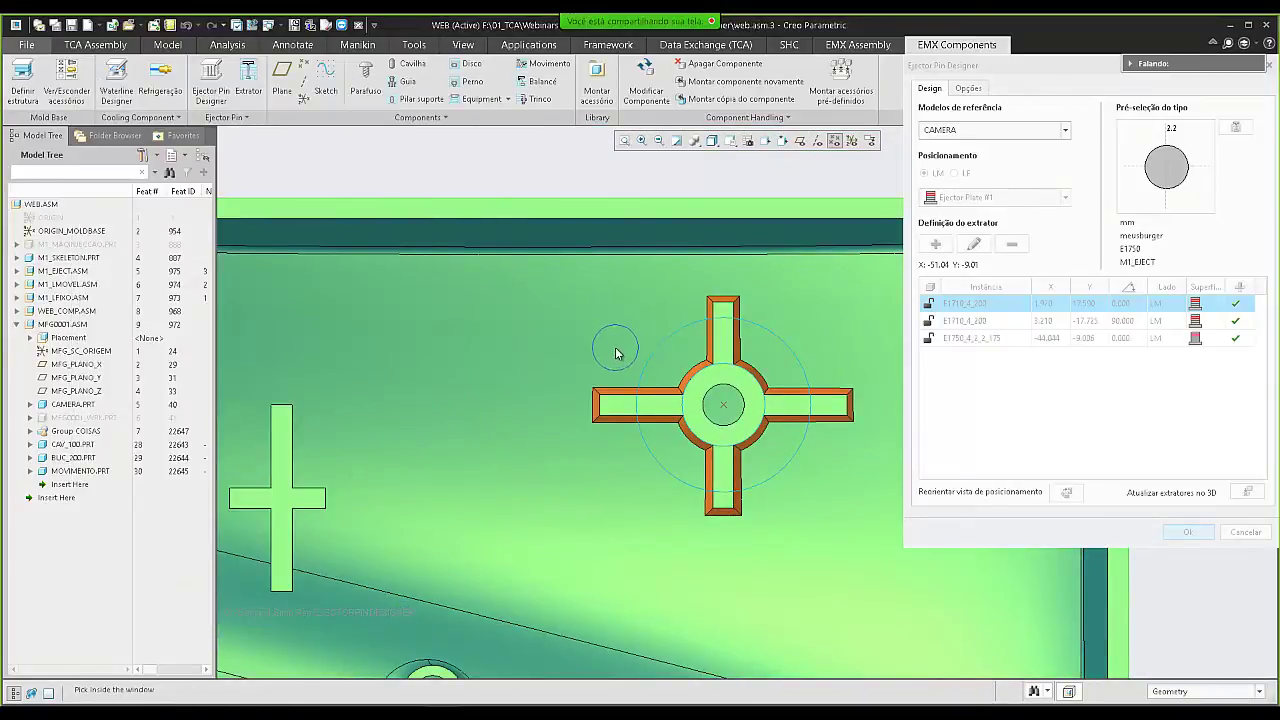
pyautogui.scroll(-2, 613, 350)
pyautogui.scroll(-3, 613, 350)
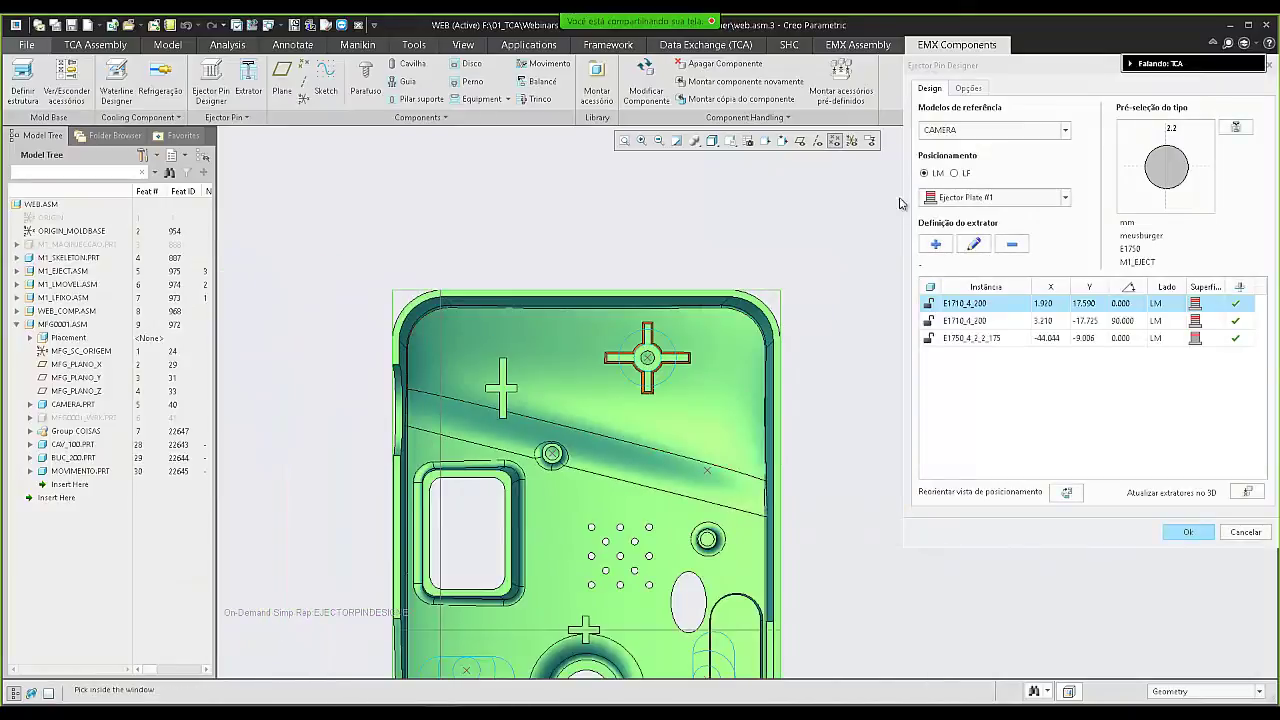
# - Preselect the E1710 Ext. Normal ejector type with a DM1 diameter of 2.2
pyautogui.click(1233, 130)
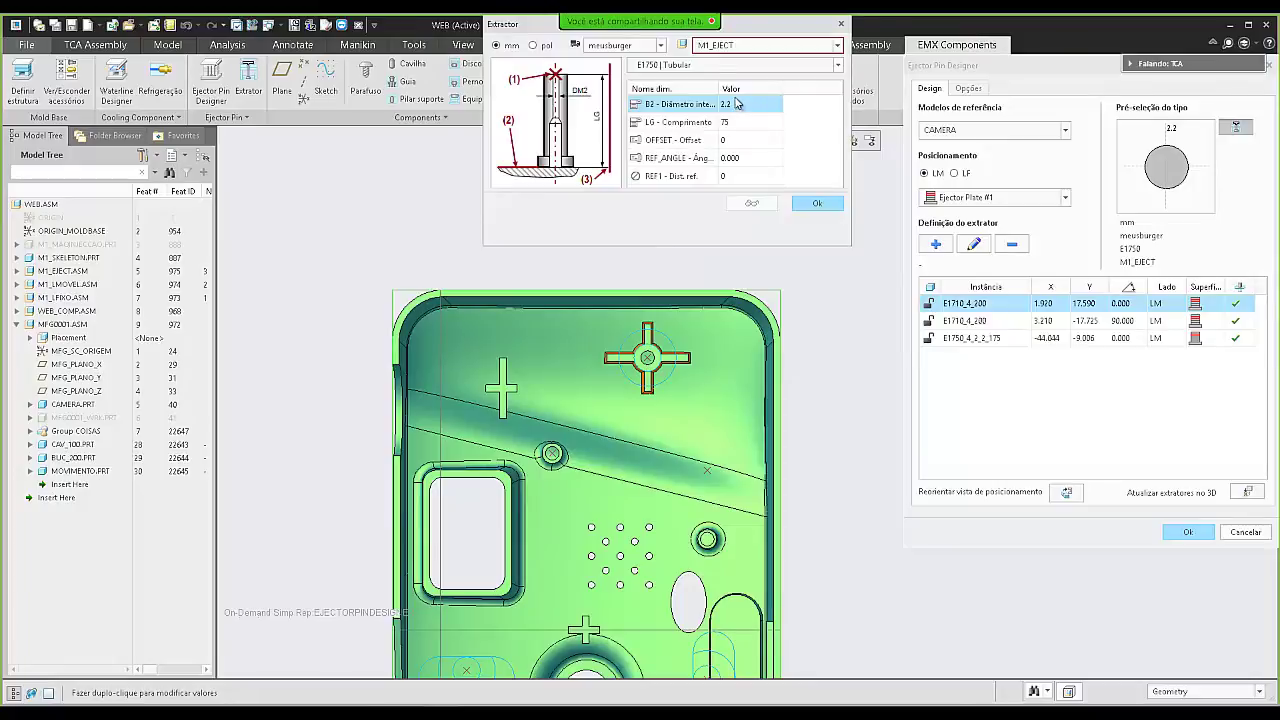
pyautogui.click(676, 65)
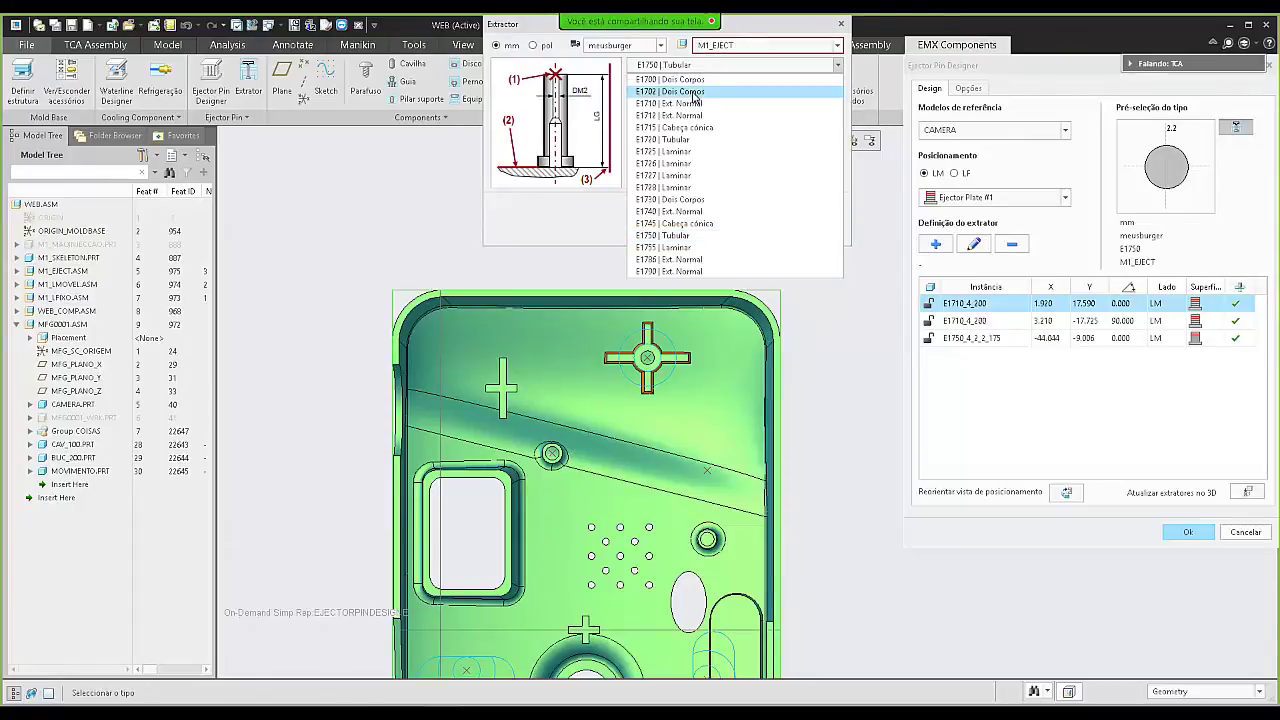
pyautogui.click(691, 104)
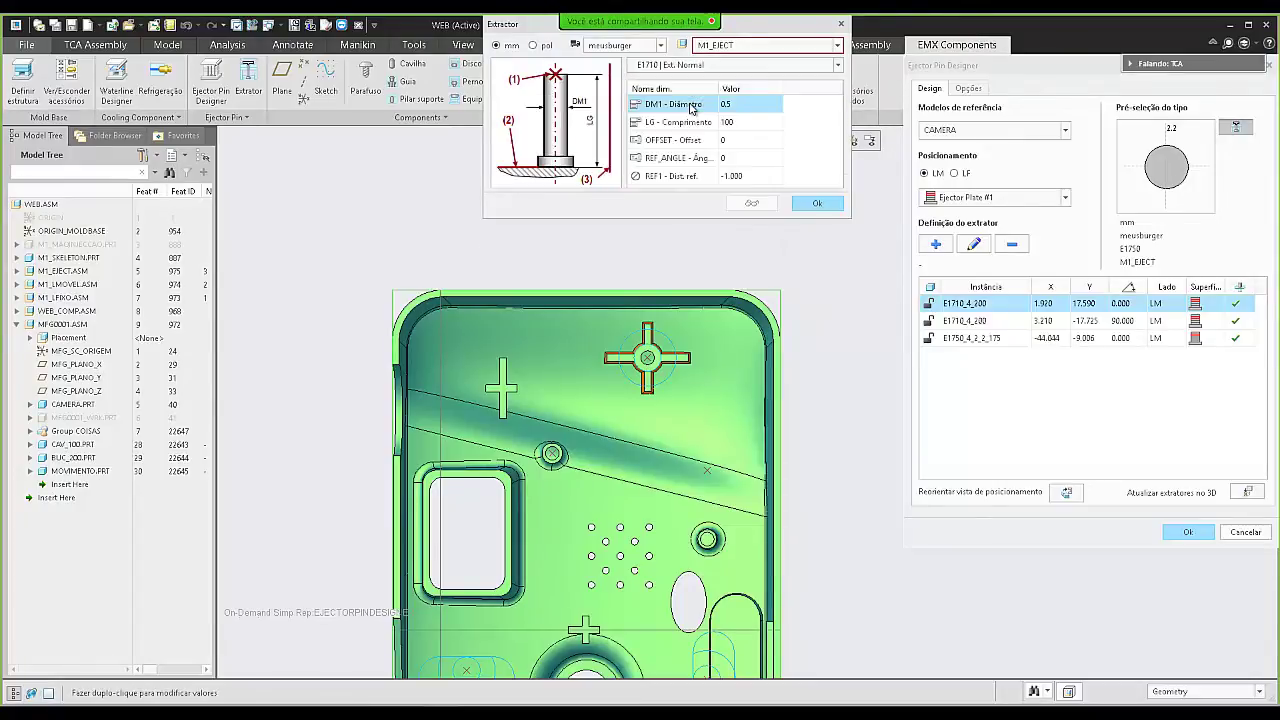
pyautogui.click(745, 104)
pyautogui.click(776, 104)
pyautogui.scroll(-3, 737, 200)
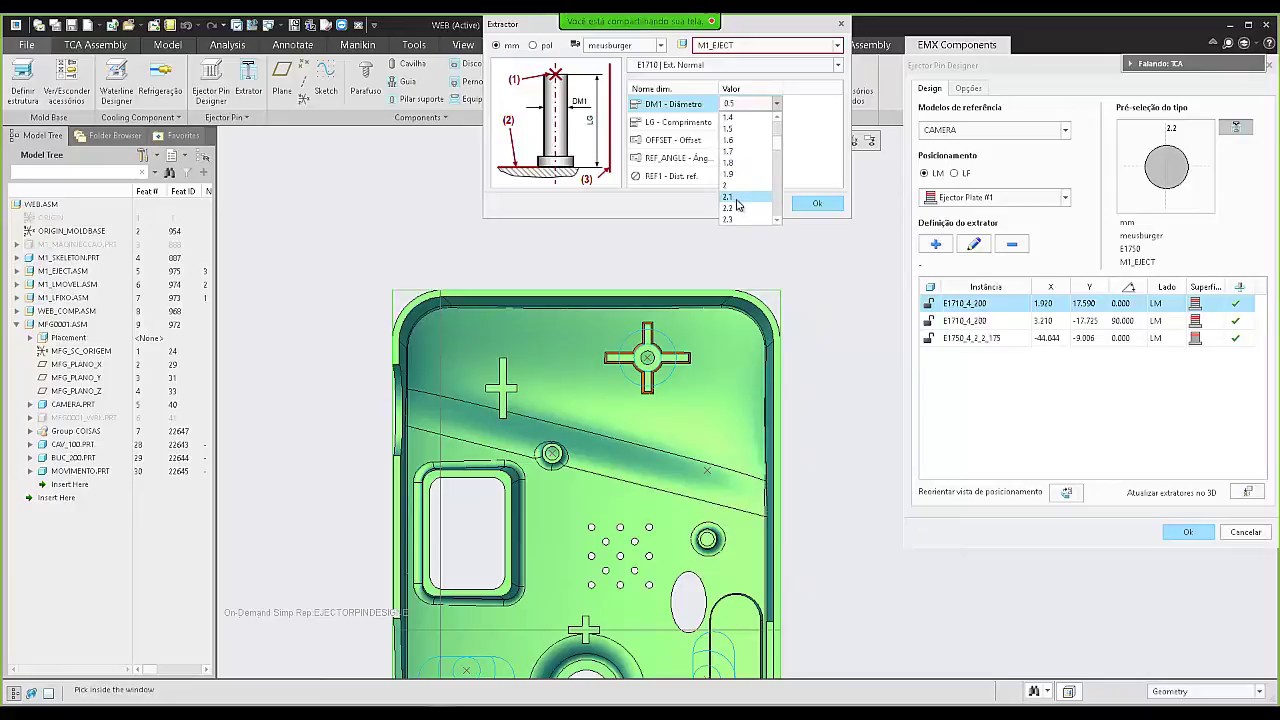
pyautogui.click(738, 208)
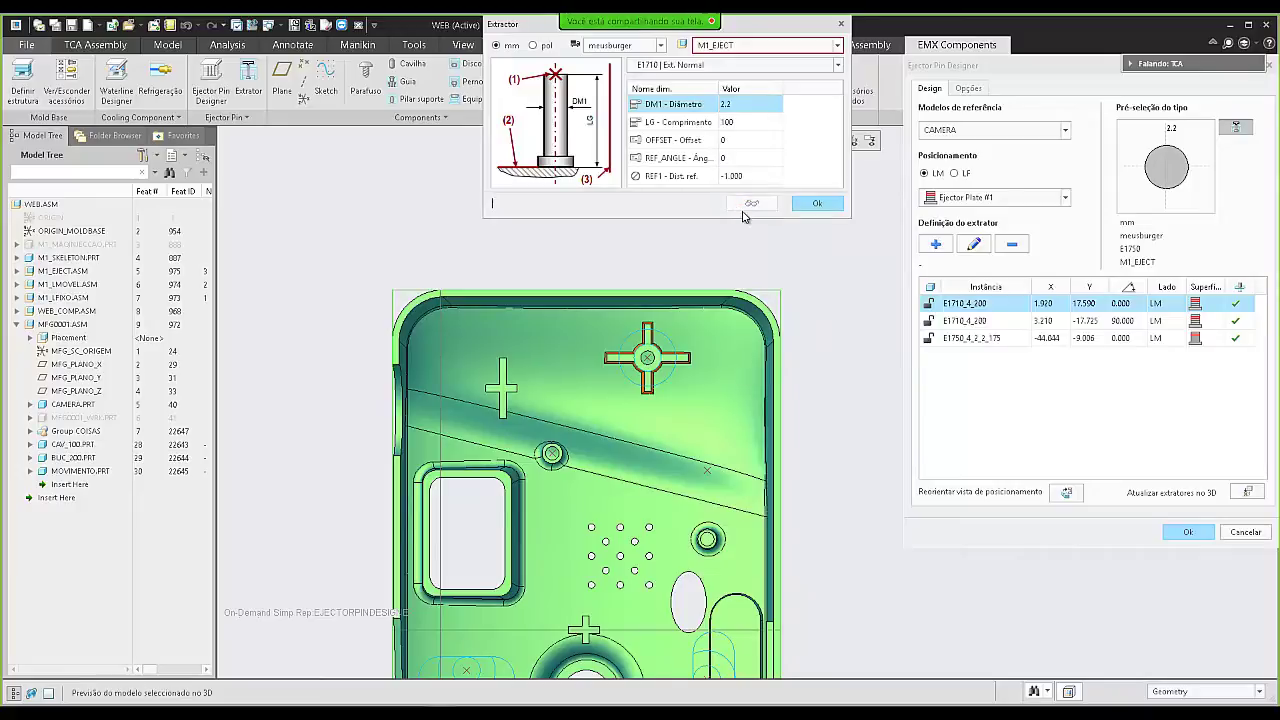
pyautogui.click(806, 206)
# - Set the positioning plate to Clamping Plate and add the E1710 pin at the centre of the cross-shaped boss
pyautogui.click(941, 199)
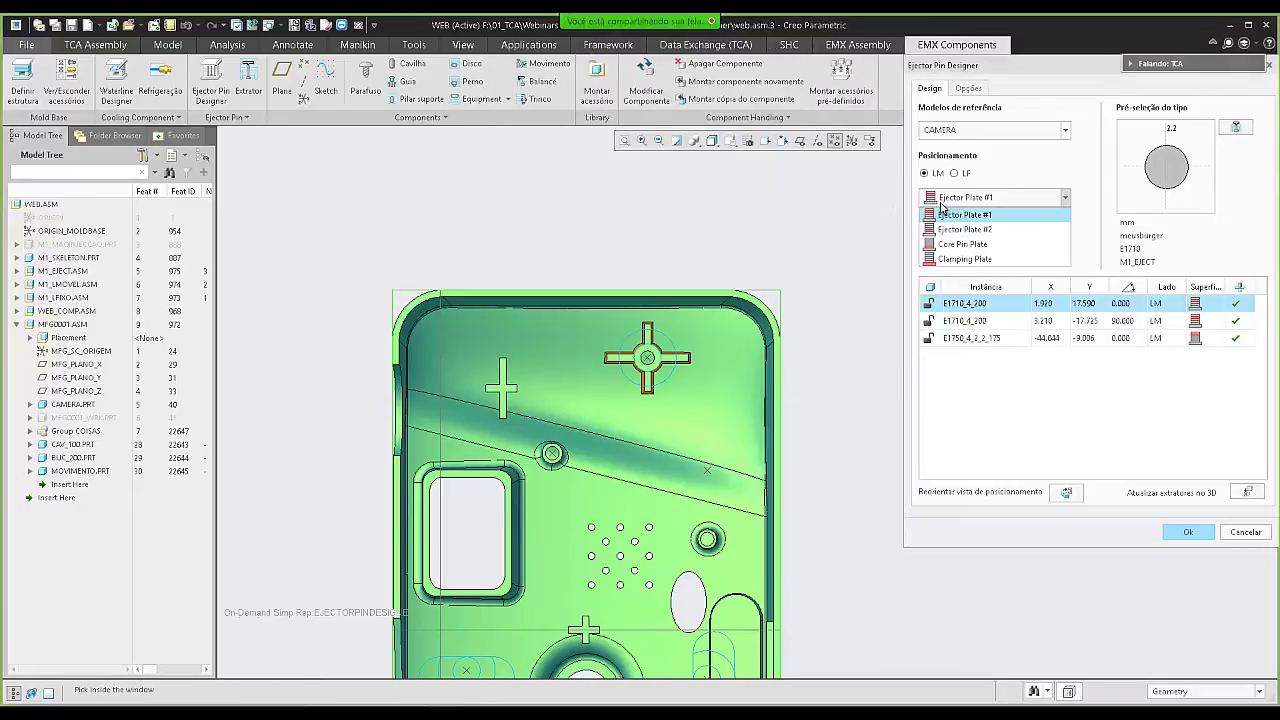
pyautogui.click(961, 259)
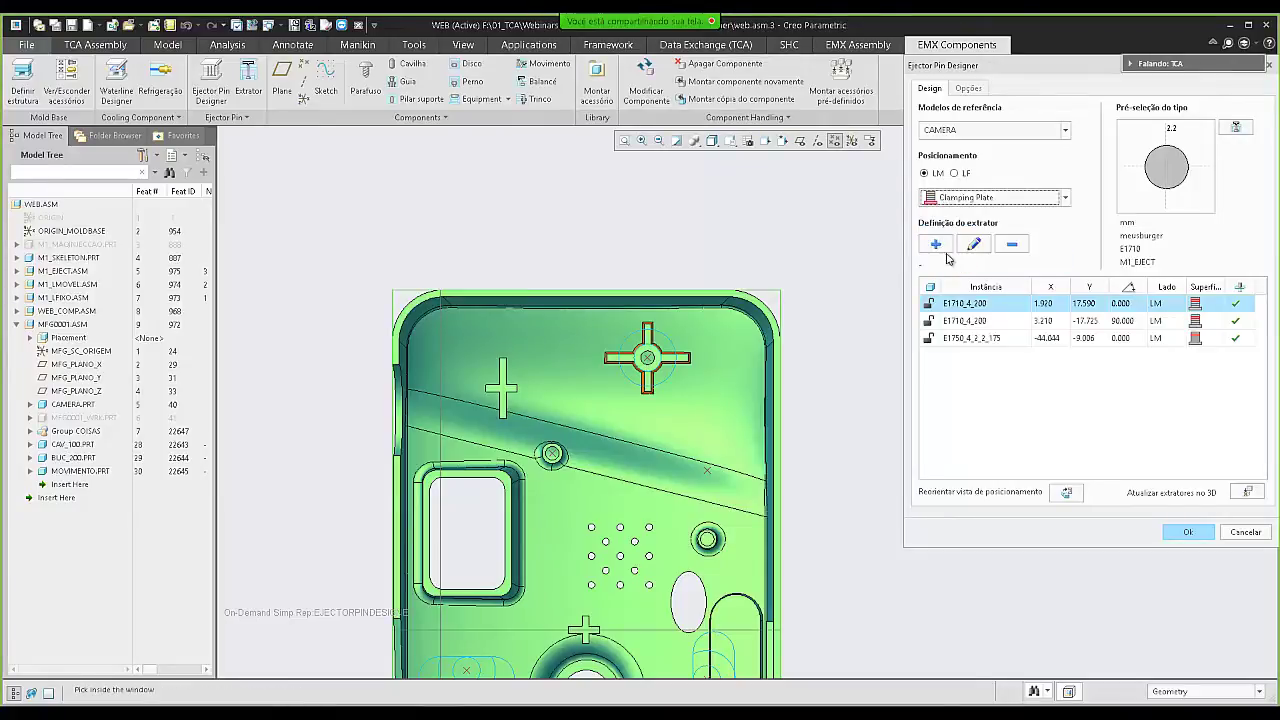
pyautogui.click(936, 245)
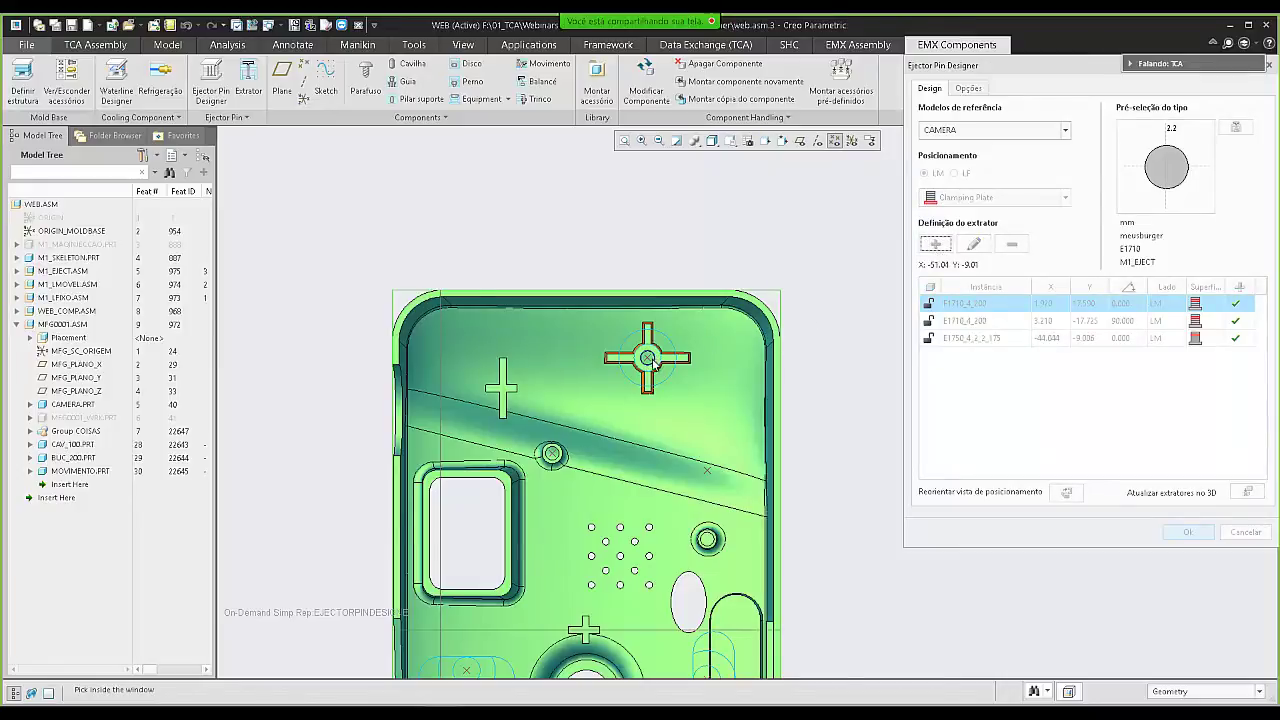
pyautogui.click(651, 364)
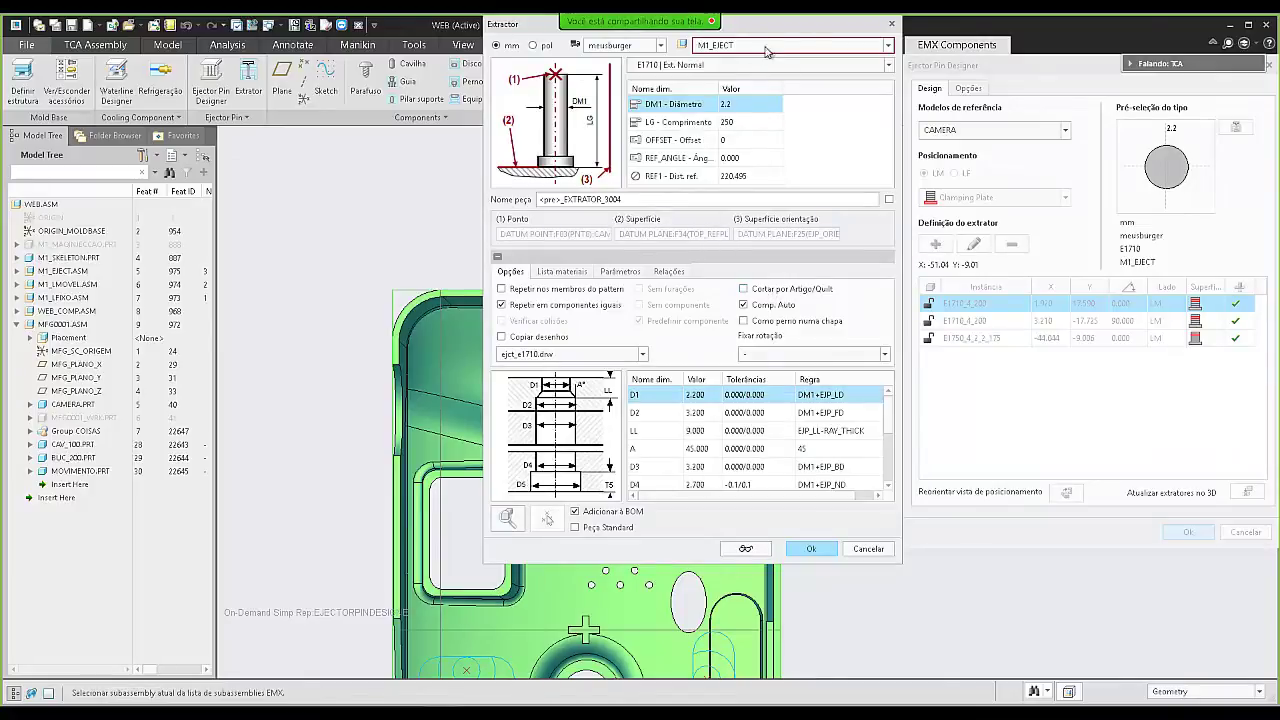
pyautogui.moveTo(766, 24); pyautogui.dragTo(383, 71)
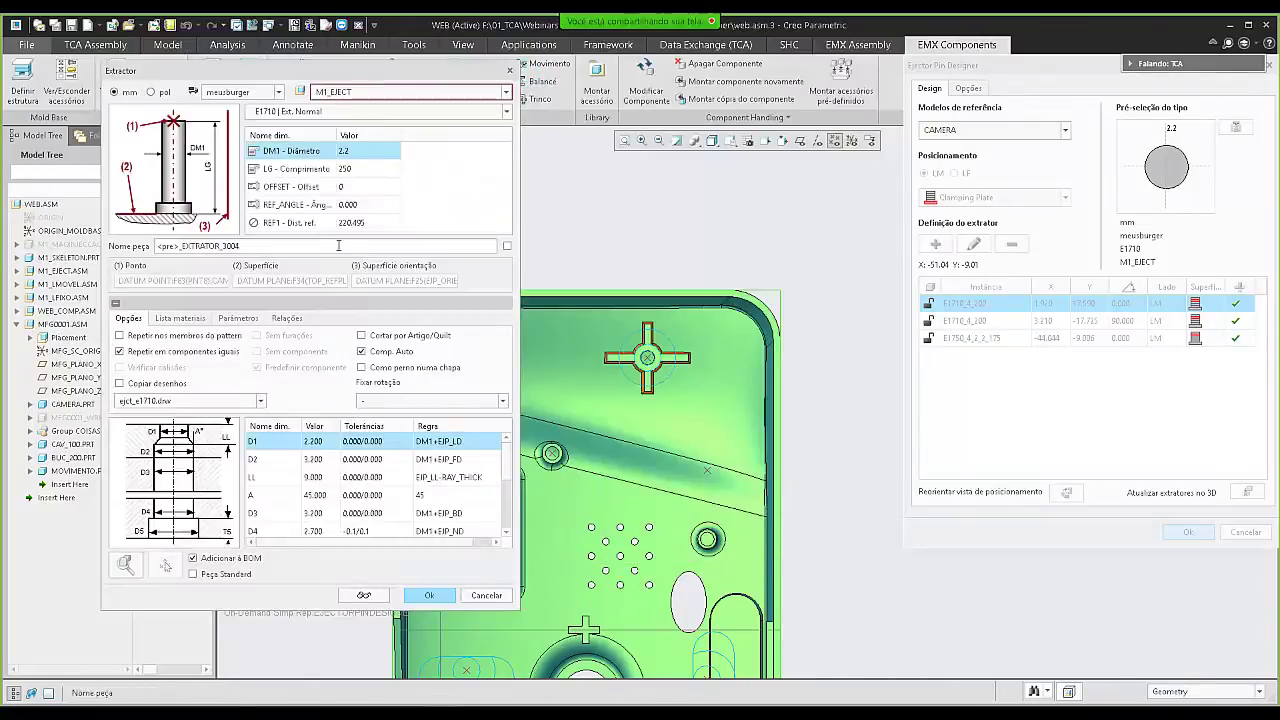
# - Enable Cortar por Artigo/Quilt for the core pin, set OFFSET to -5 and D5 to 4.5, and accept the definition
pyautogui.click(390, 336)
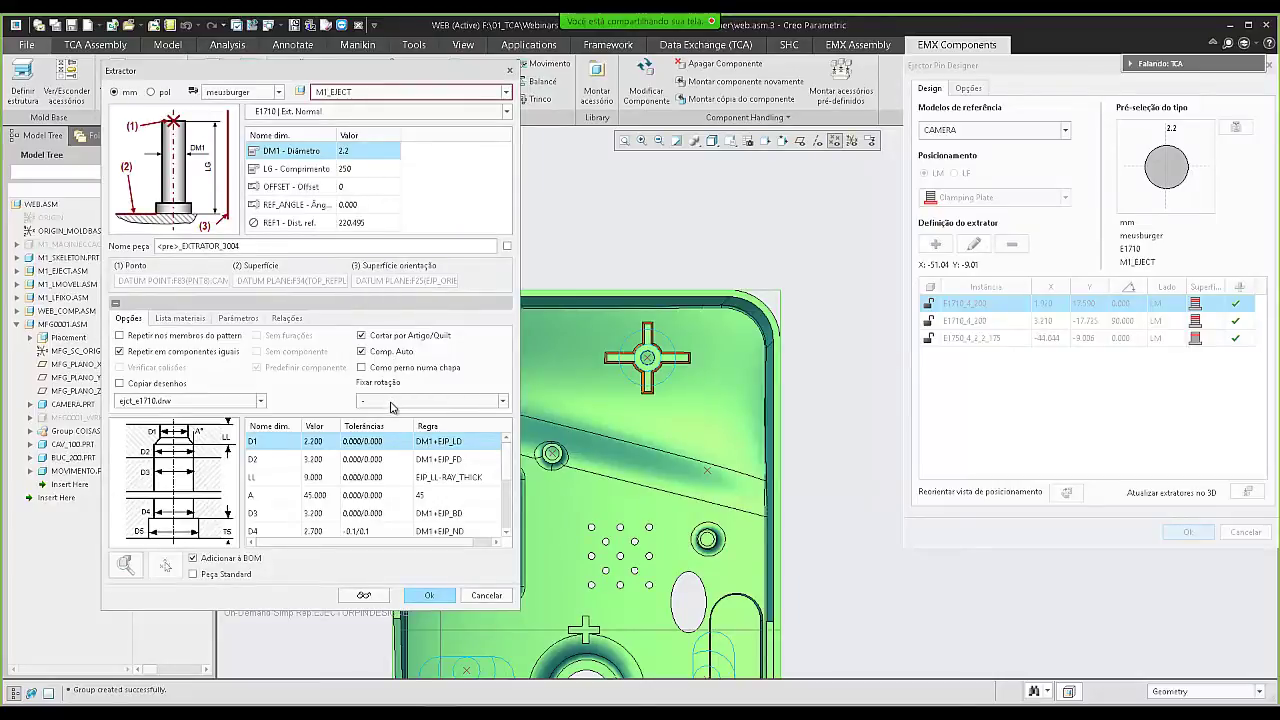
pyautogui.click(350, 187)
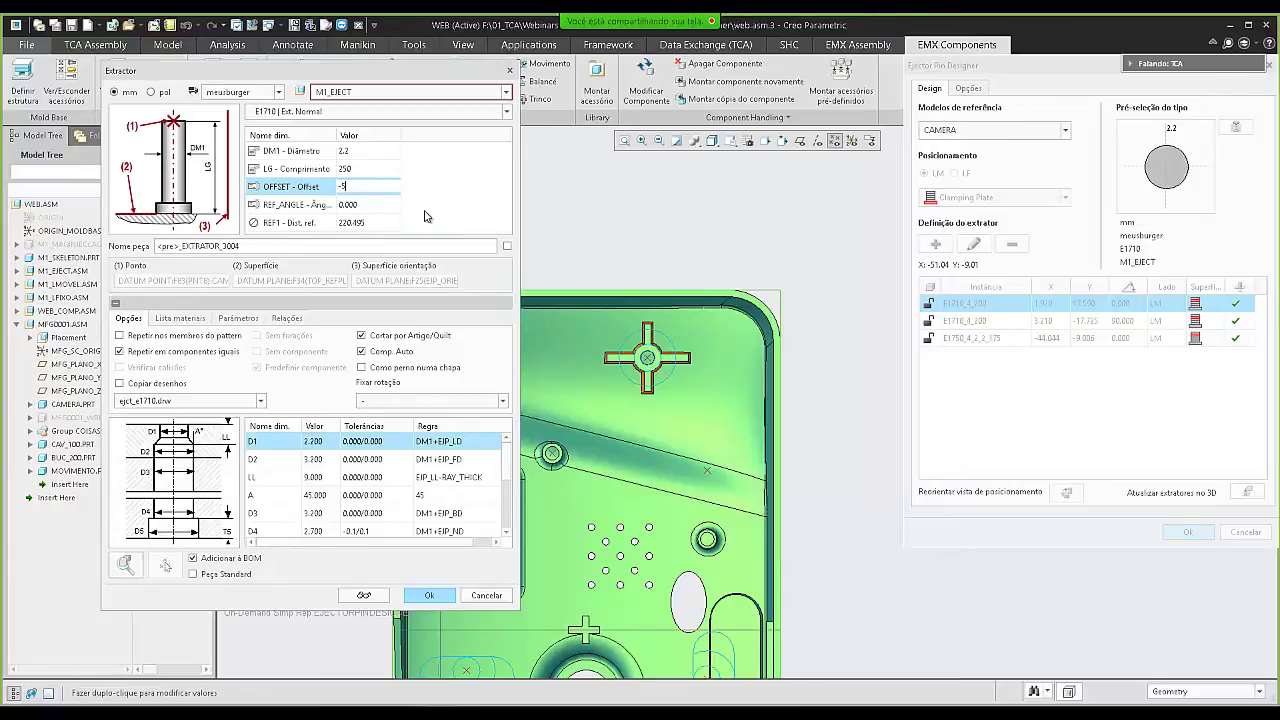
pyautogui.scroll(-5, 508, 480)
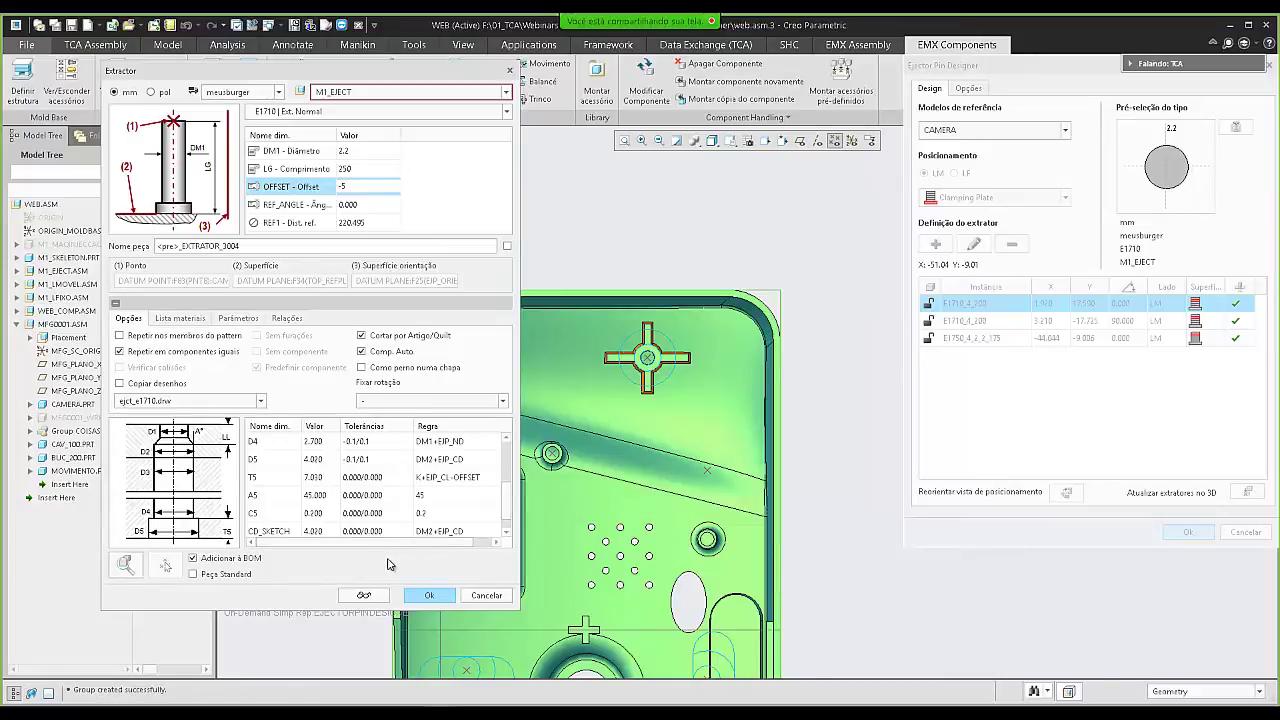
pyautogui.doubleClick(326, 459)
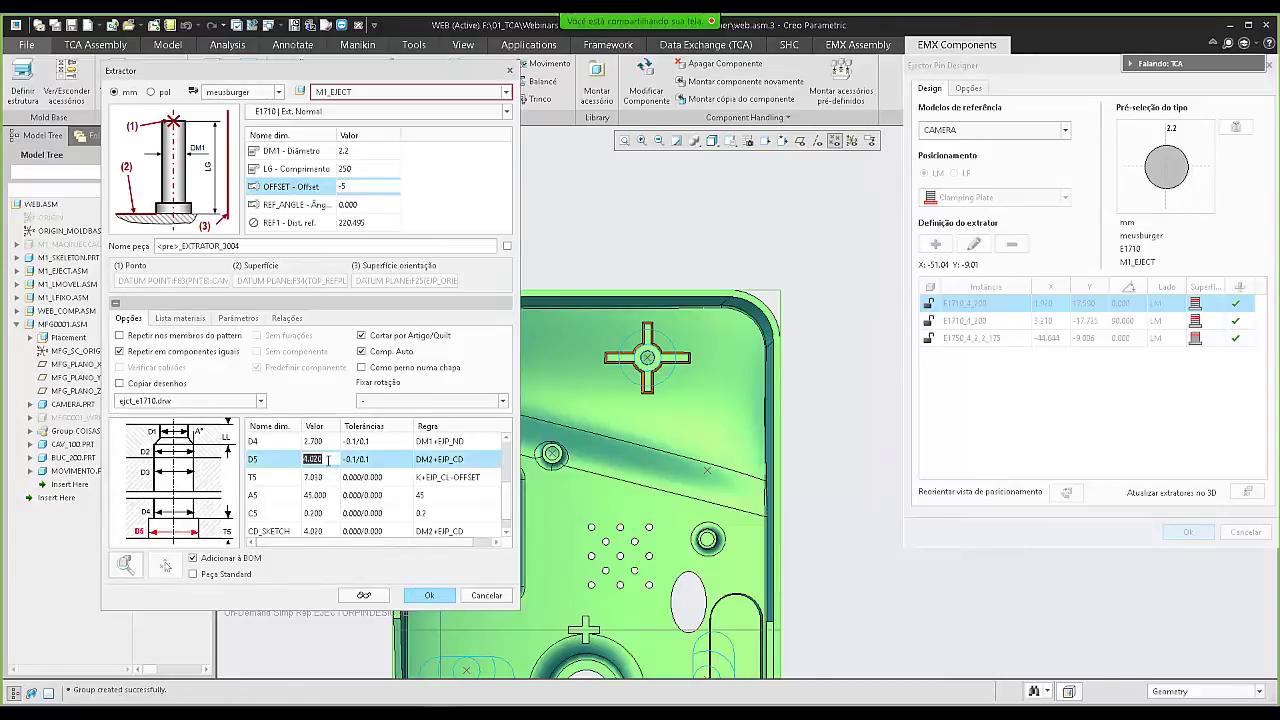
pyautogui.write('4.5')
pyautogui.click(430, 596)
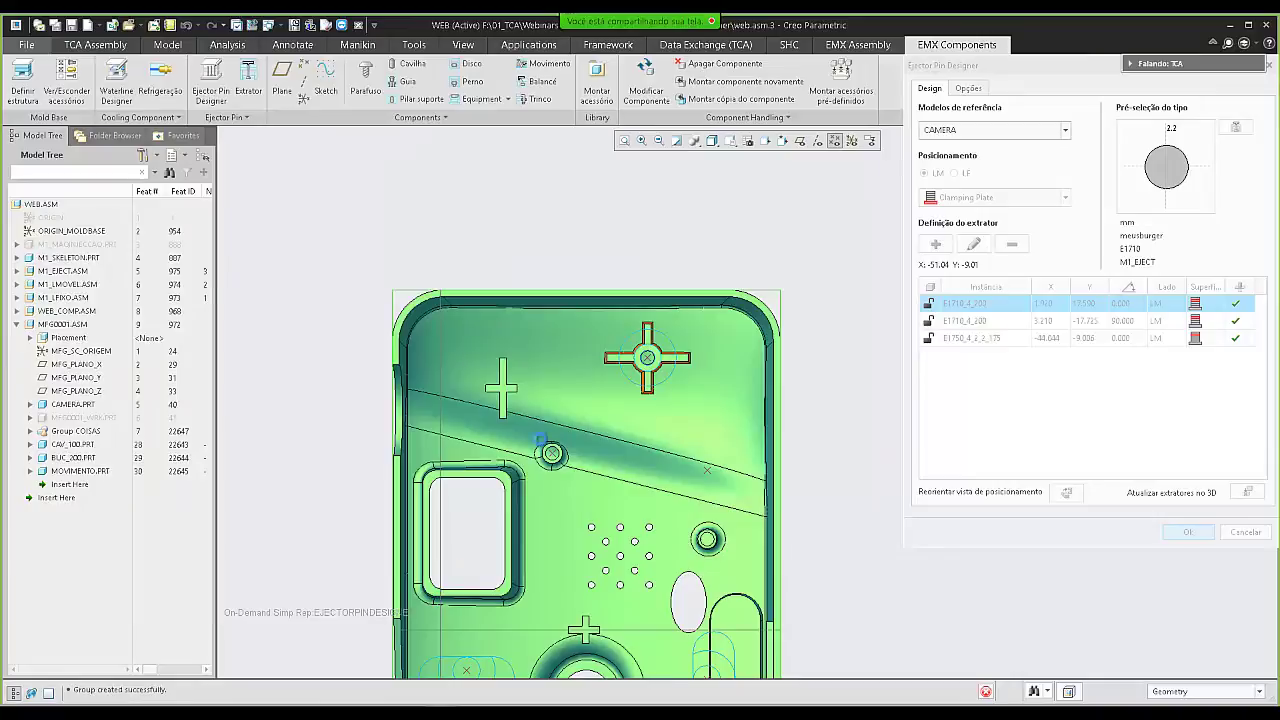
# - End pin placement and set the positioning plate back to Ejector Plate #1
pyautogui.scroll(-5, 590, 335)
pyautogui.moveTo(592, 336); pyautogui.dragTo(573, 441, button='middle')
pyautogui.scroll(4, 570, 445)
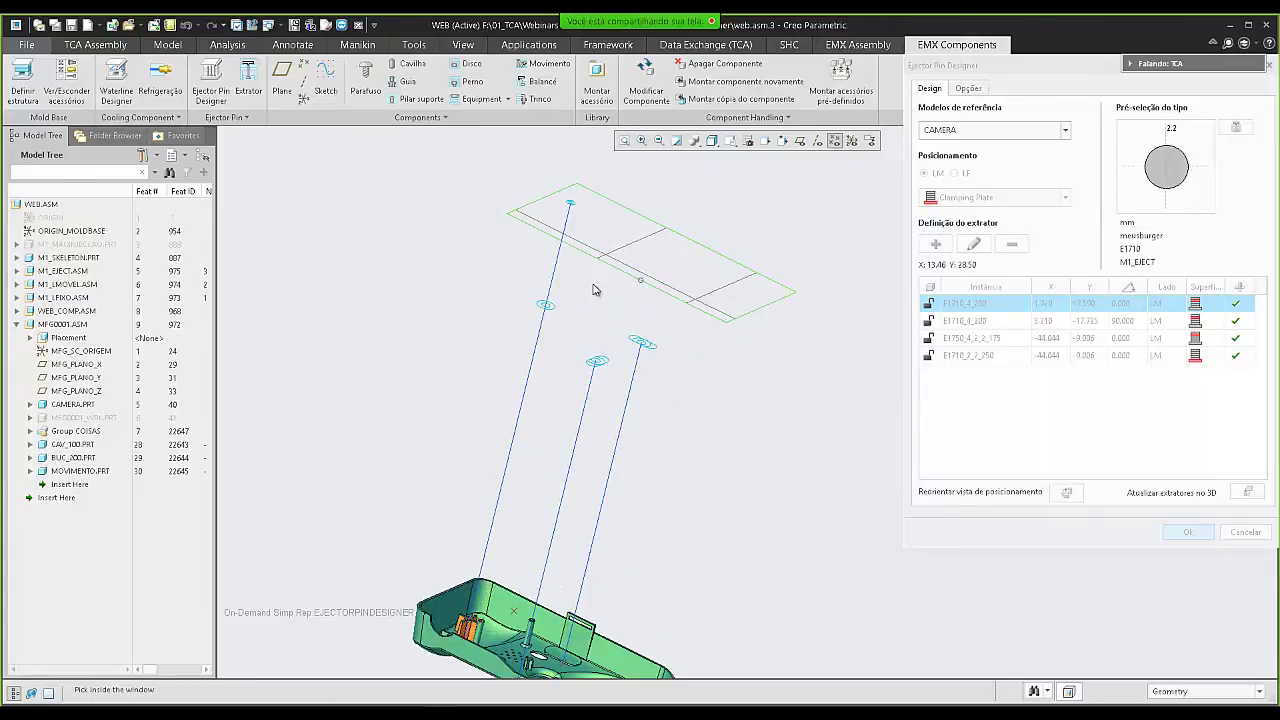
pyautogui.scroll(-1, 610, 282)
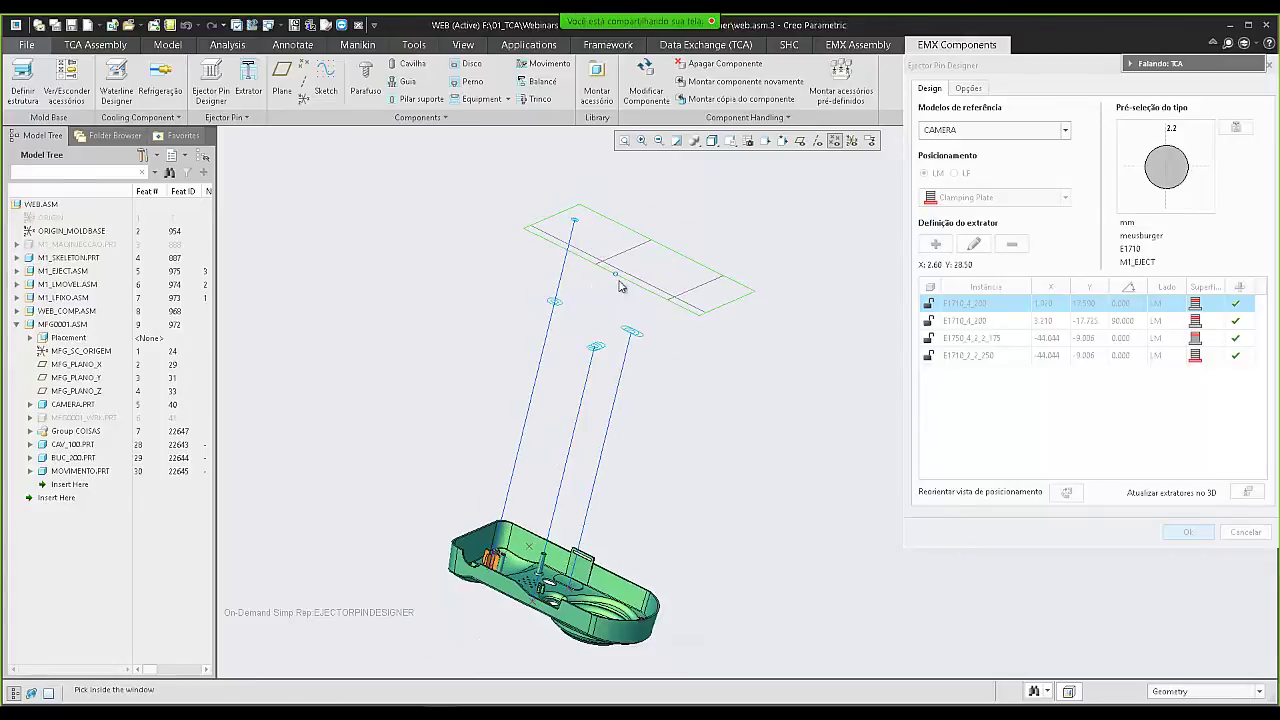
pyautogui.middleClick(679, 284)
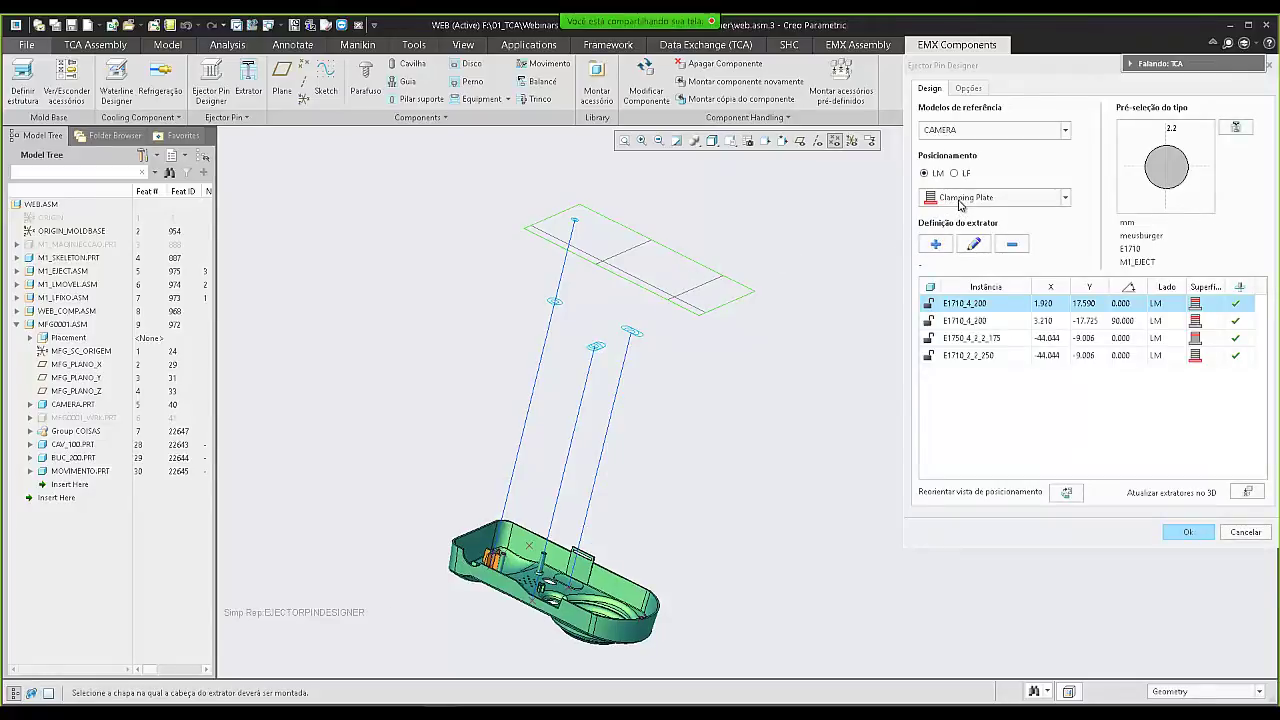
pyautogui.click(960, 206)
pyautogui.click(965, 215)
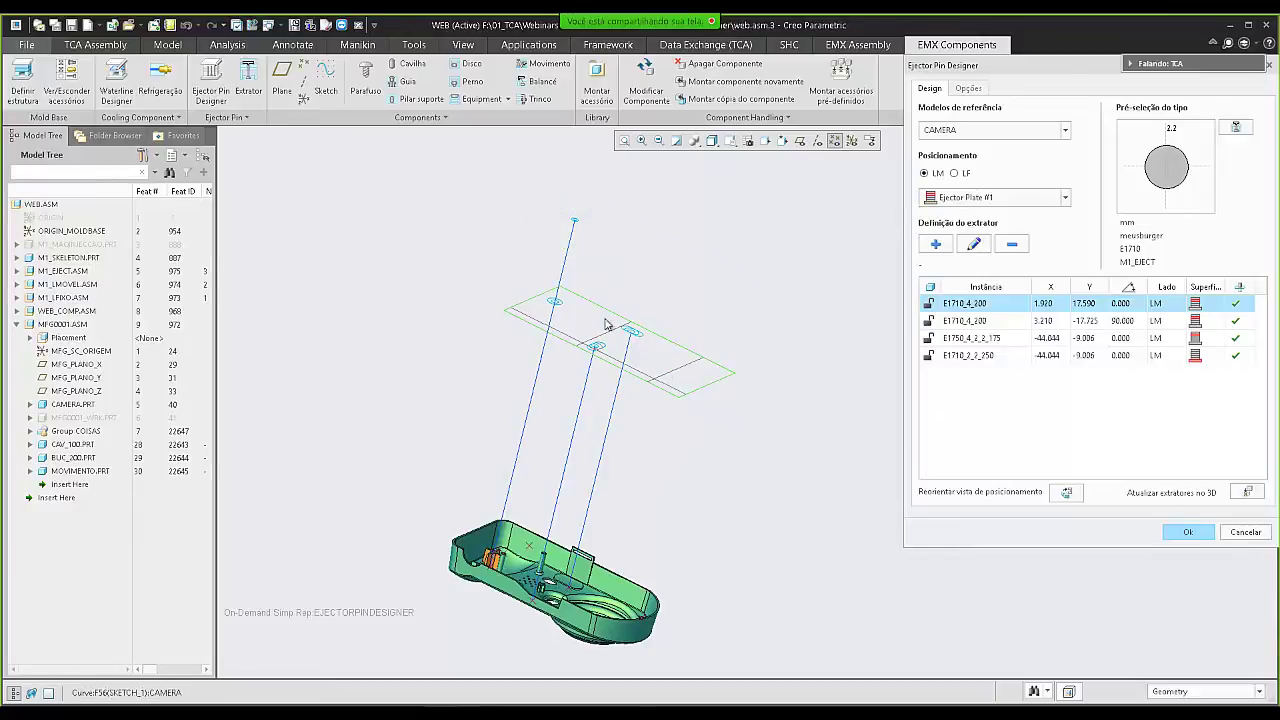
pyautogui.moveTo(582, 278); pyautogui.dragTo(643, 279, button='middle')
pyautogui.scroll(2, 643, 279)
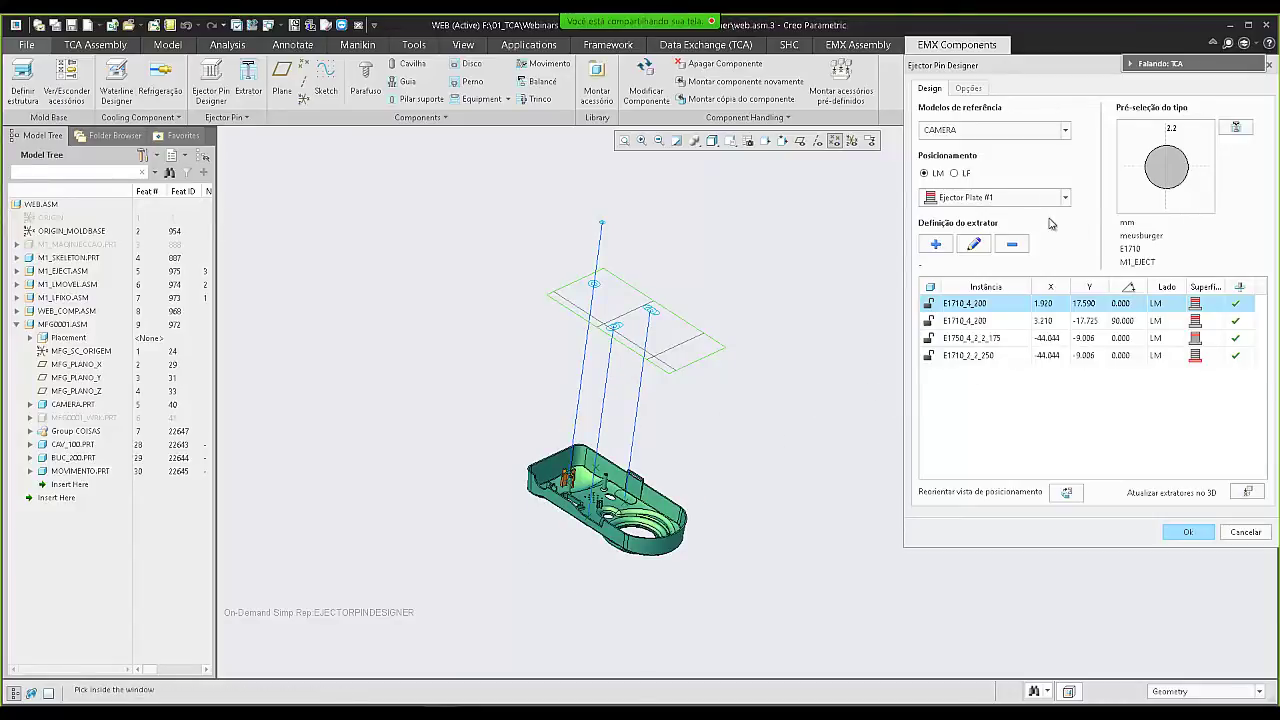
# - Review the Ejector Pin Designer's snap rules, available grid widths and snap tolerance, and return to the pin definitions
pyautogui.click(969, 90)
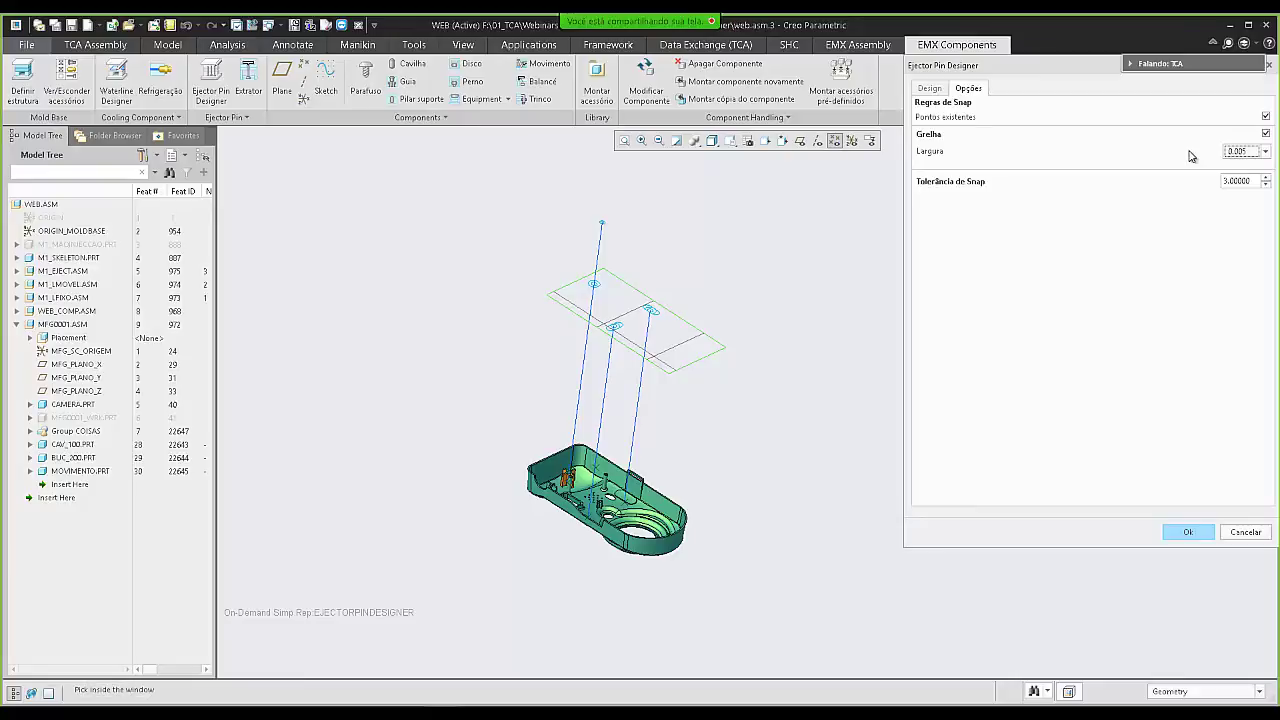
pyautogui.click(1264, 151)
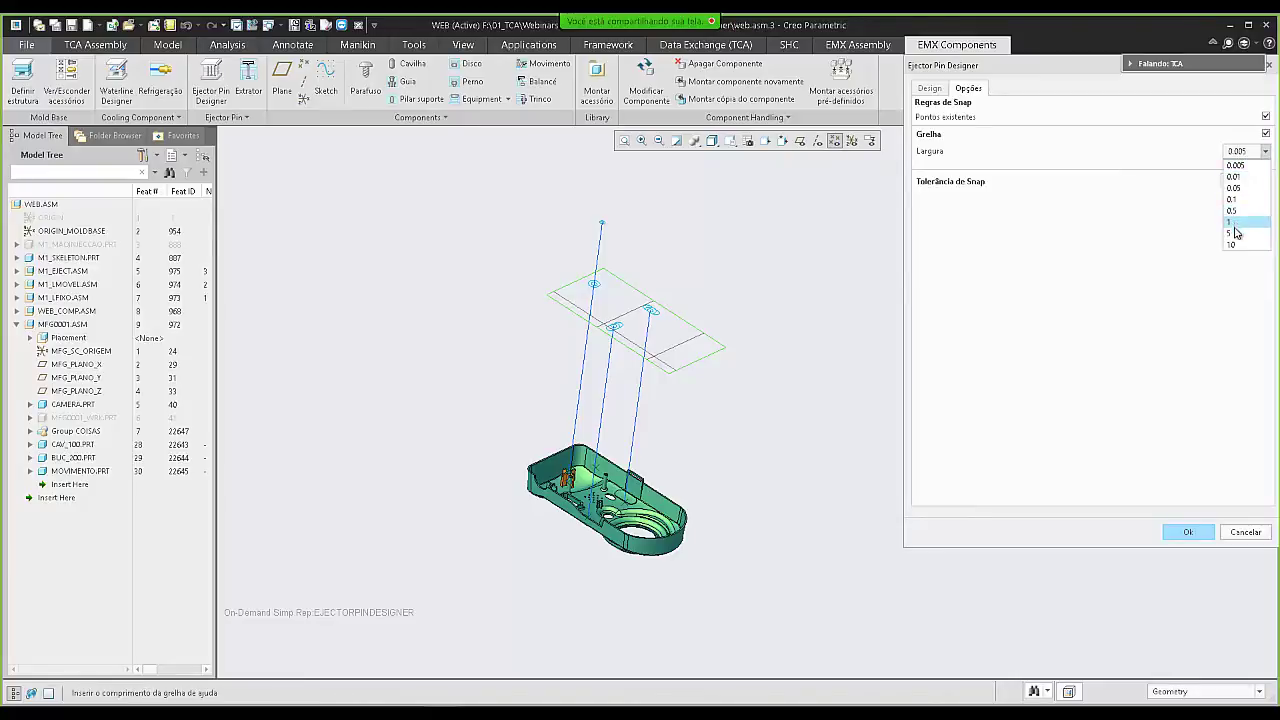
pyautogui.click(1199, 143)
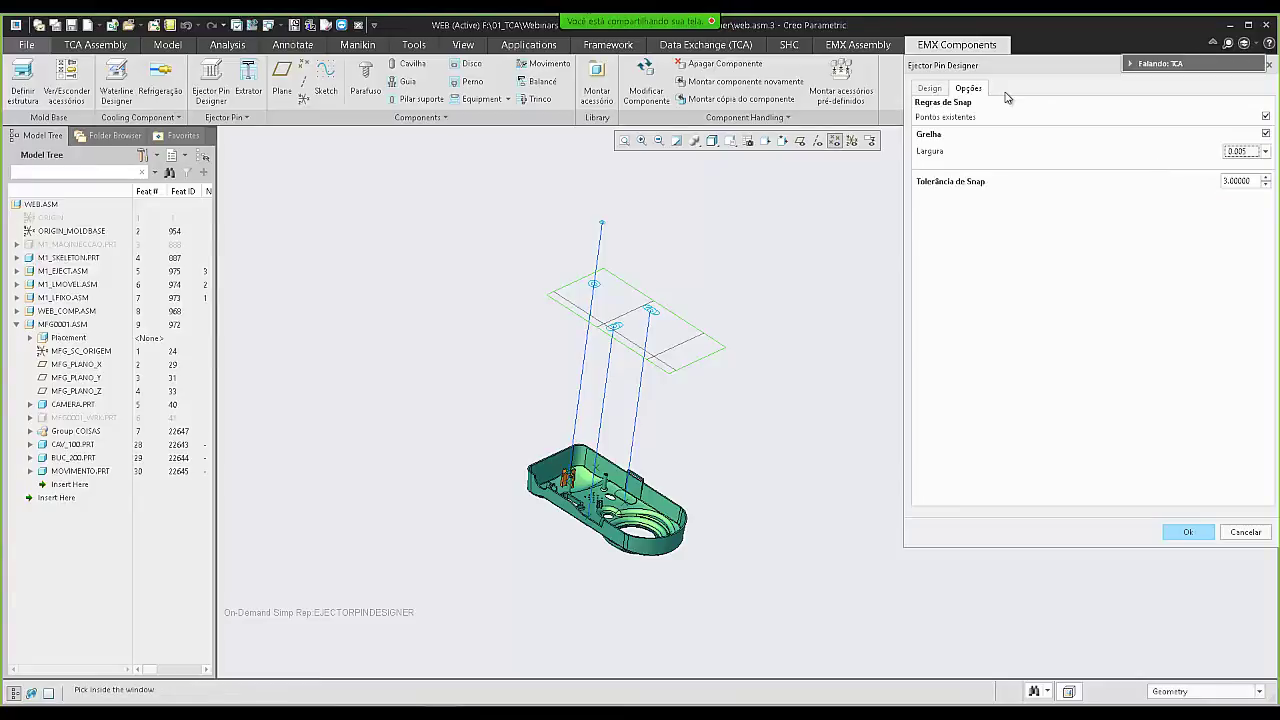
pyautogui.click(930, 88)
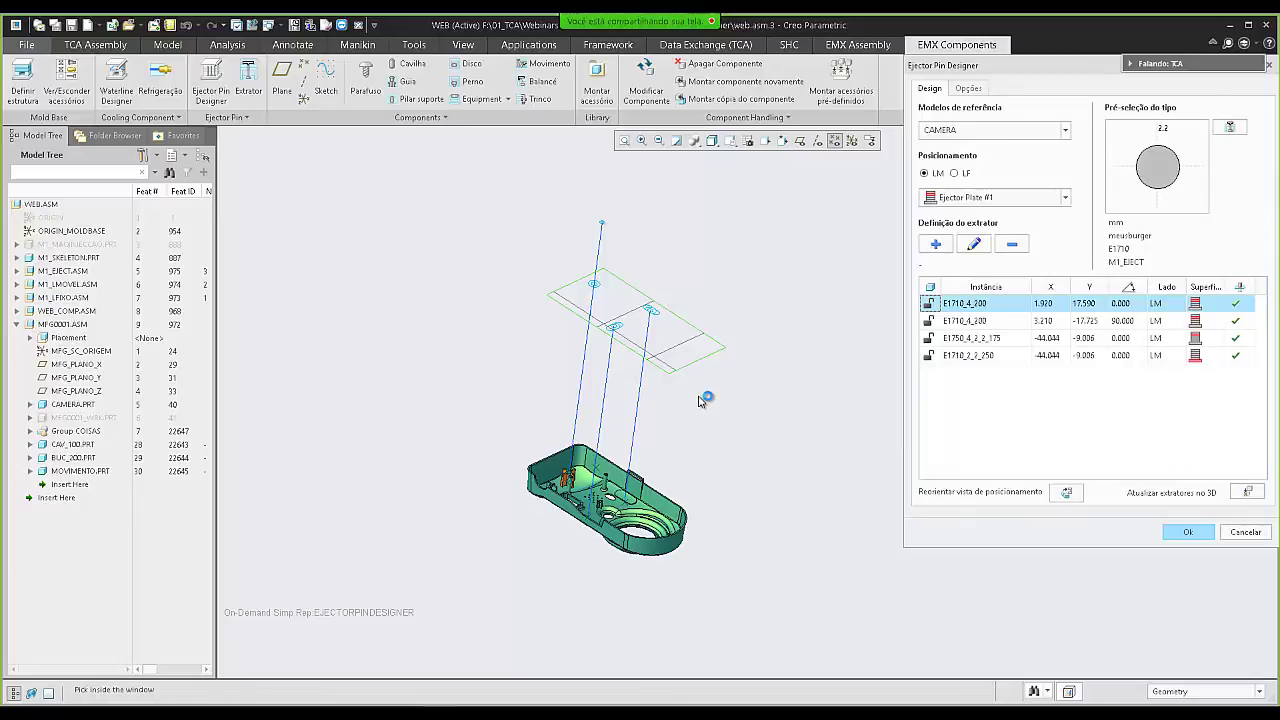
# - Generate the four defined ejector pins as 3D components for the CAMERA part and accept the Ejector Pin Designer
pyautogui.scroll(-2, 662, 393)
pyautogui.scroll(-1, 664, 393)
pyautogui.scroll(1, 755, 457)
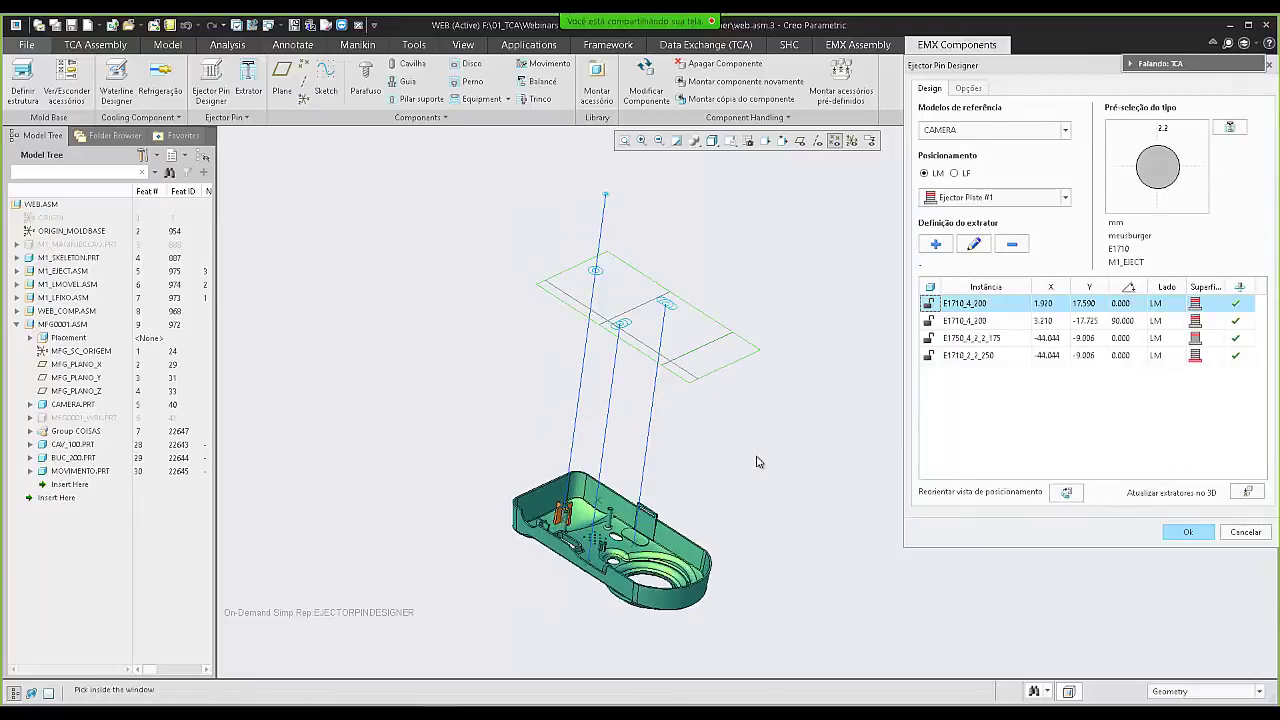
pyautogui.click(1248, 495)
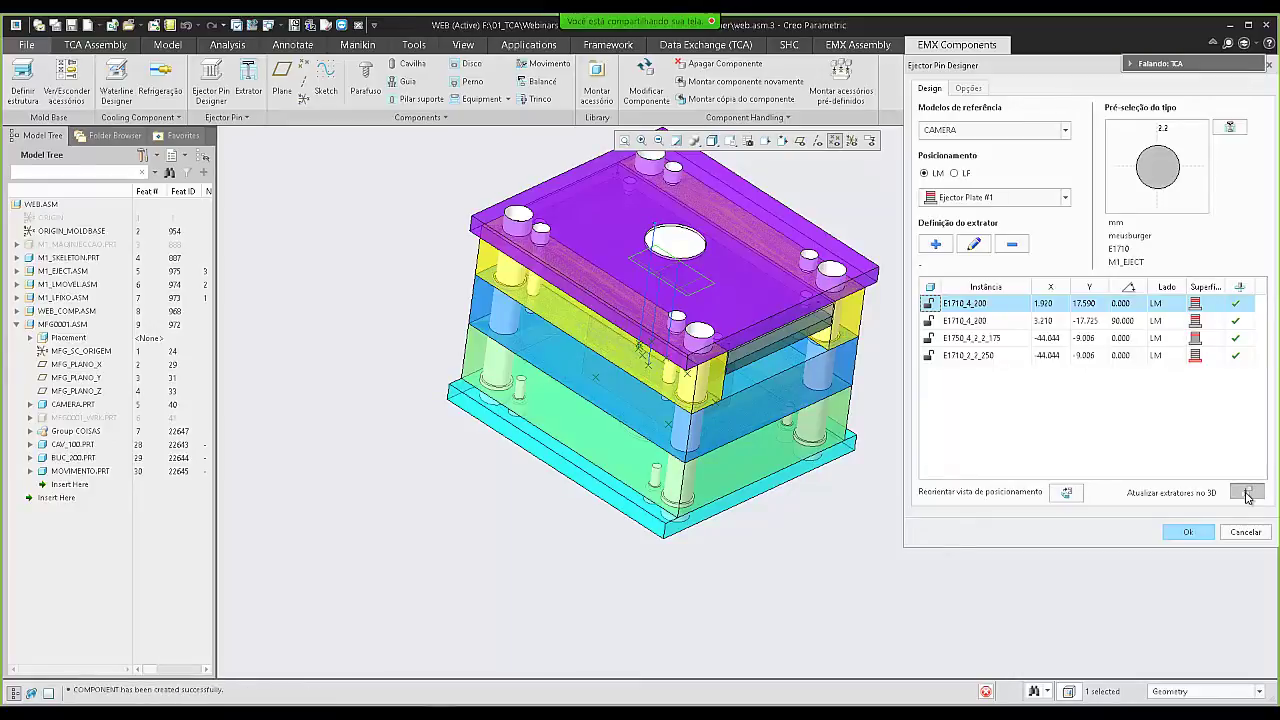
pyautogui.click(1247, 494)
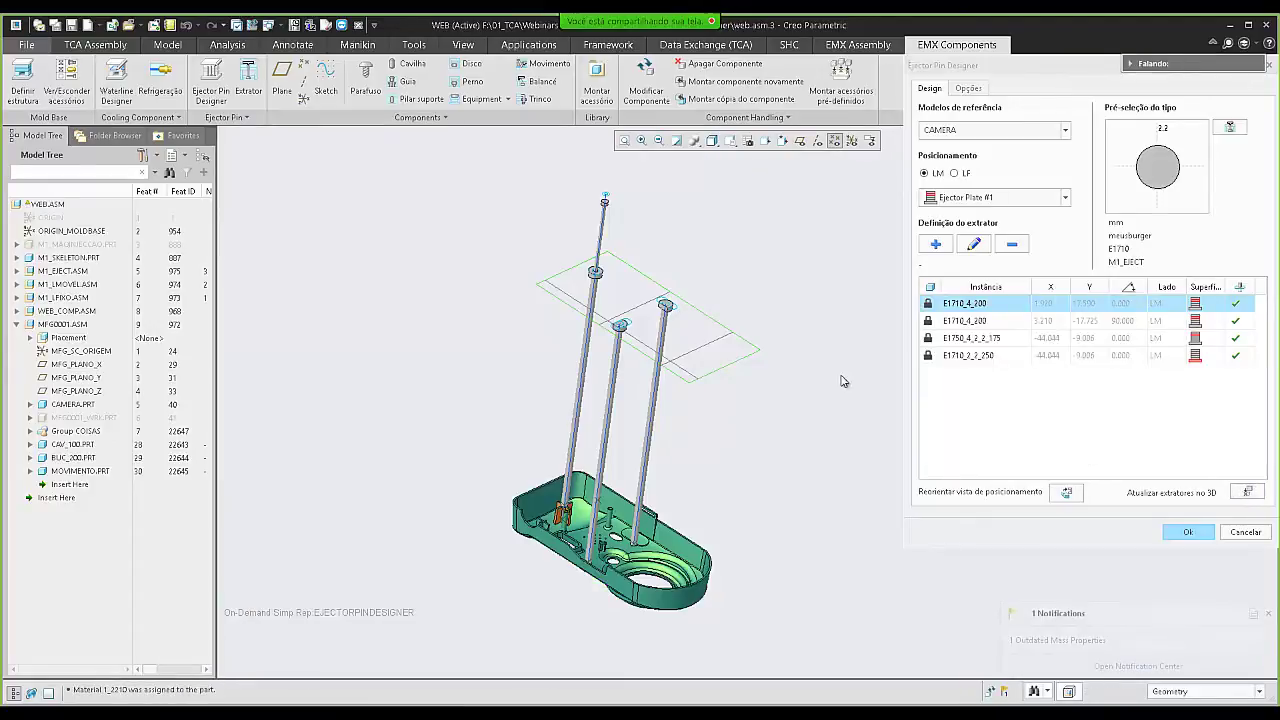
pyautogui.moveTo(662, 335)
pyautogui.mouseDown(button='middle')
pyautogui.moveTo(625, 312)
pyautogui.moveTo(631, 291)
pyautogui.moveTo(758, 288)
pyautogui.moveTo(780, 300)
pyautogui.moveTo(668, 330)
pyautogui.mouseUp(button='middle')
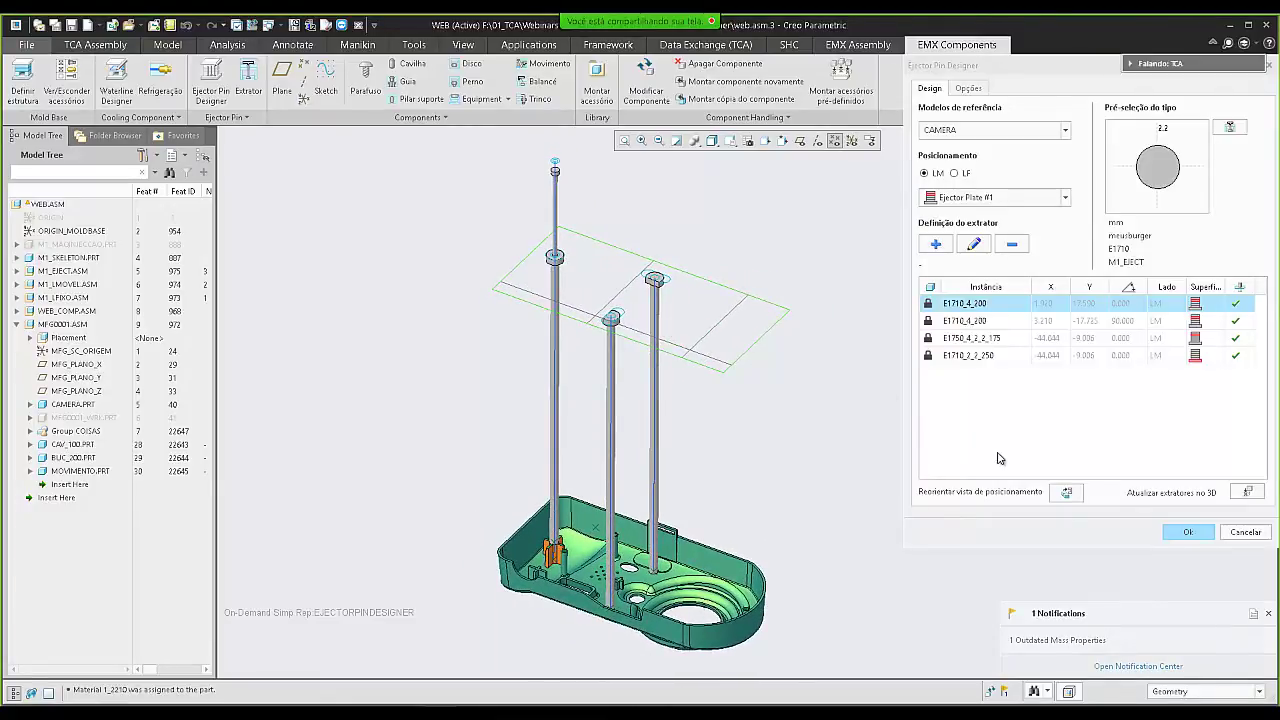
pyautogui.click(1190, 535)
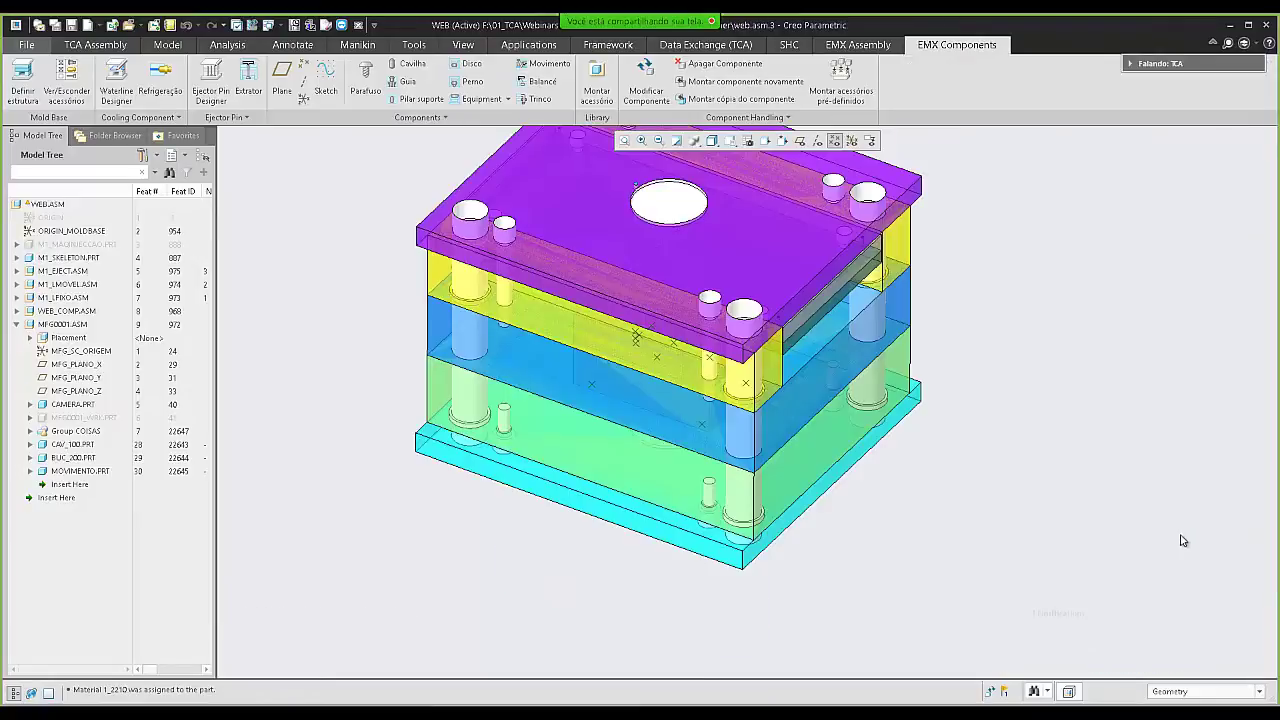
# - Examine the core pin's head and stepped hole in the clamping plate beside the large central opening
pyautogui.moveTo(820, 583); pyautogui.dragTo(690, 450, button='middle')
pyautogui.scroll(-10, 627, 268)
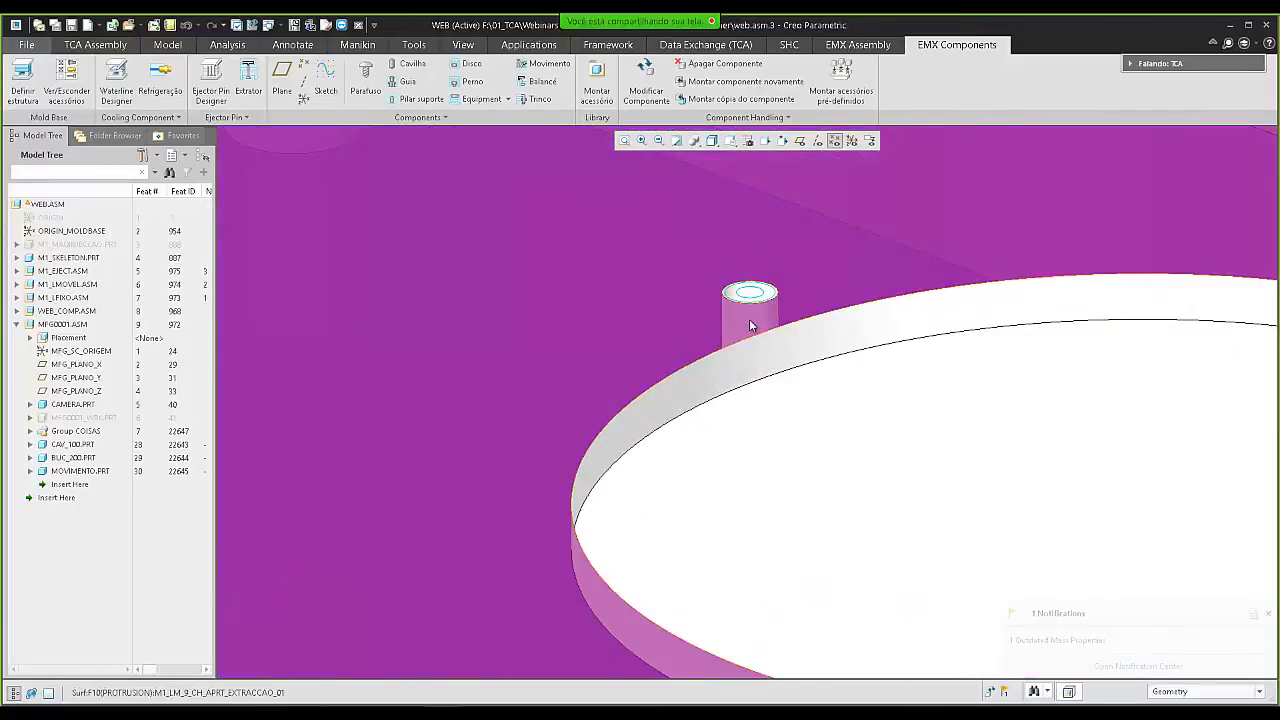
pyautogui.moveTo(750, 325); pyautogui.dragTo(786, 350, button='middle')
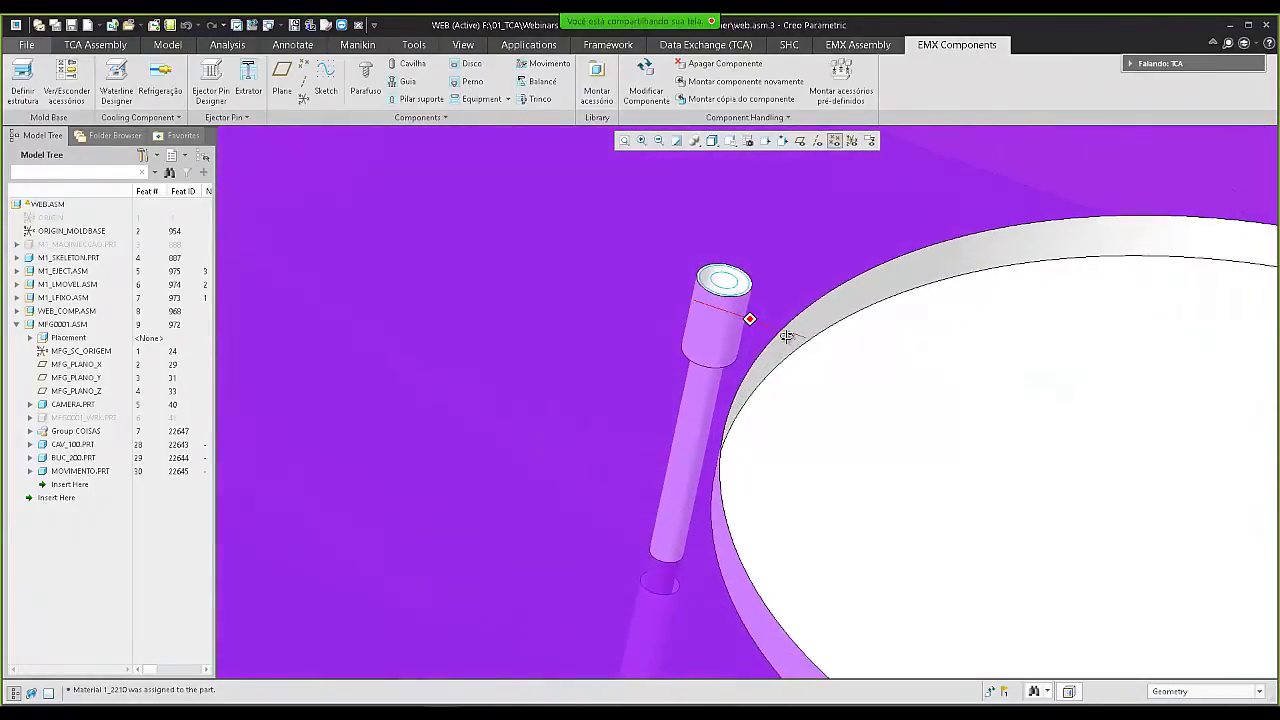
pyautogui.scroll(5, 786, 343)
pyautogui.scroll(5, 760, 340)
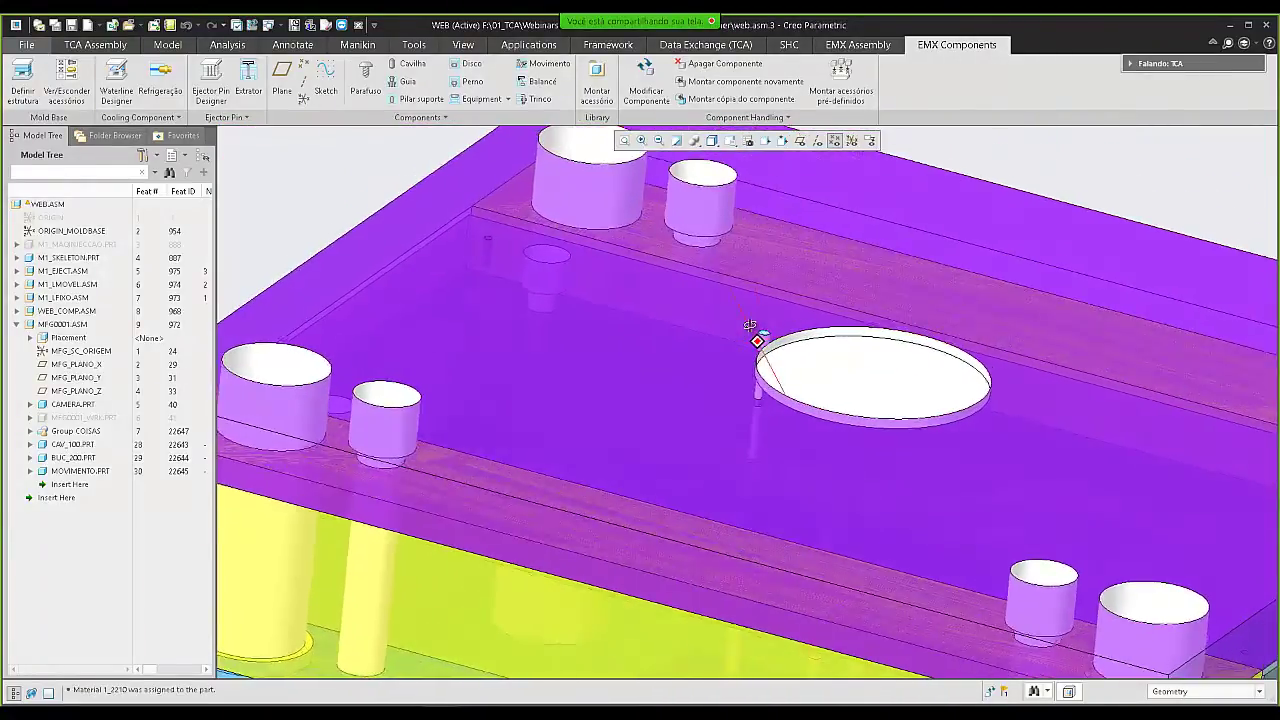
pyautogui.scroll(-8, 763, 350)
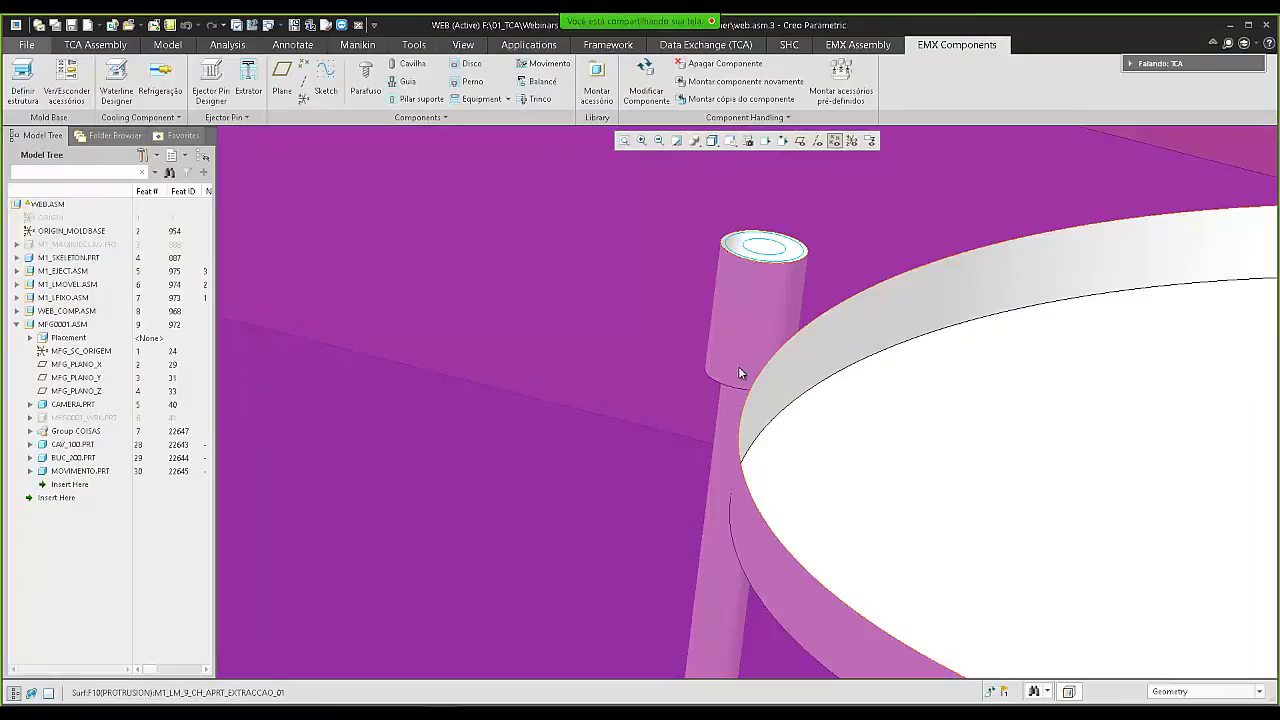
pyautogui.click(740, 369)
pyautogui.scroll(2, 740, 369)
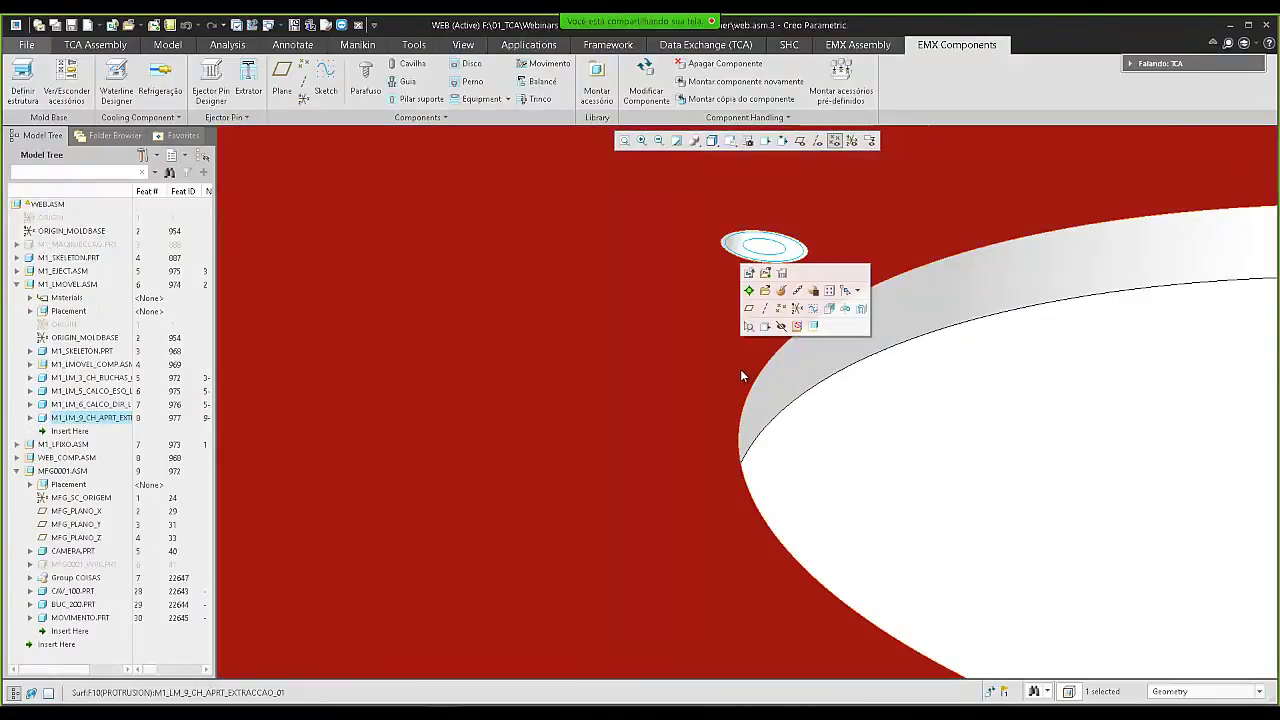
pyautogui.scroll(3, 740, 369)
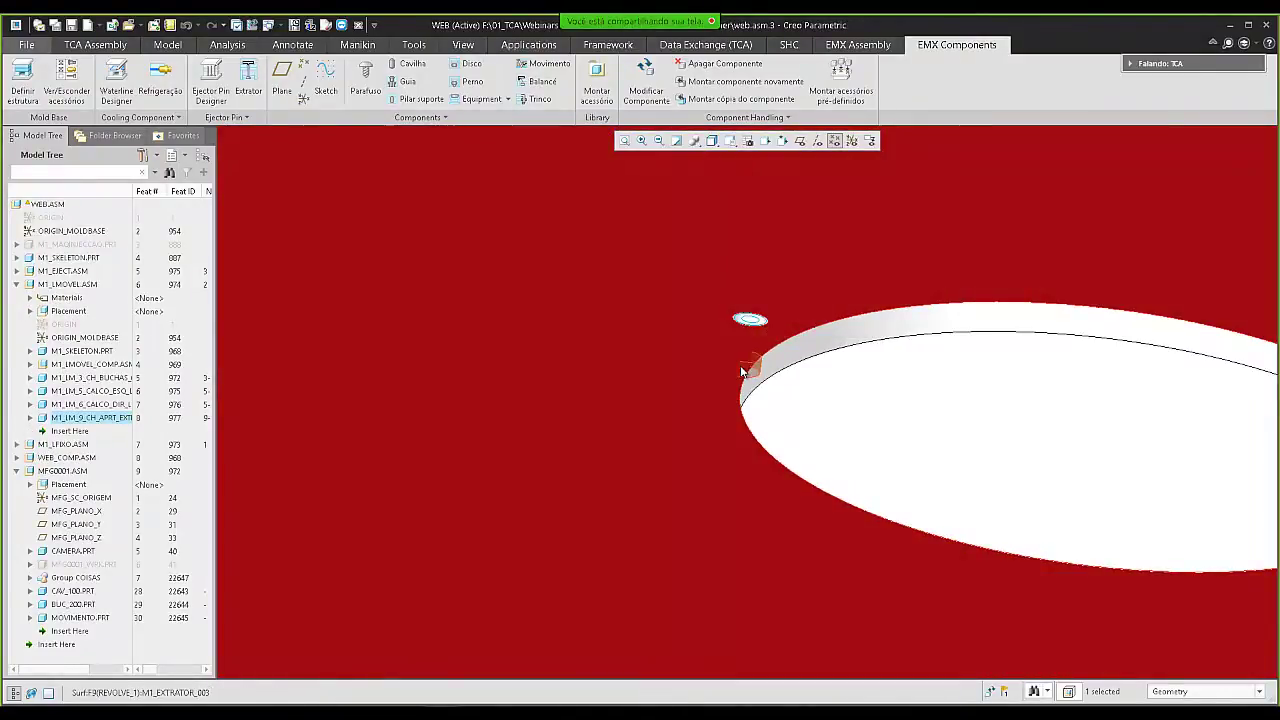
pyautogui.hotkey('ctrl', 'h')
pyautogui.click(743, 371)
pyautogui.moveTo(757, 364); pyautogui.dragTo(751, 437, button='middle')
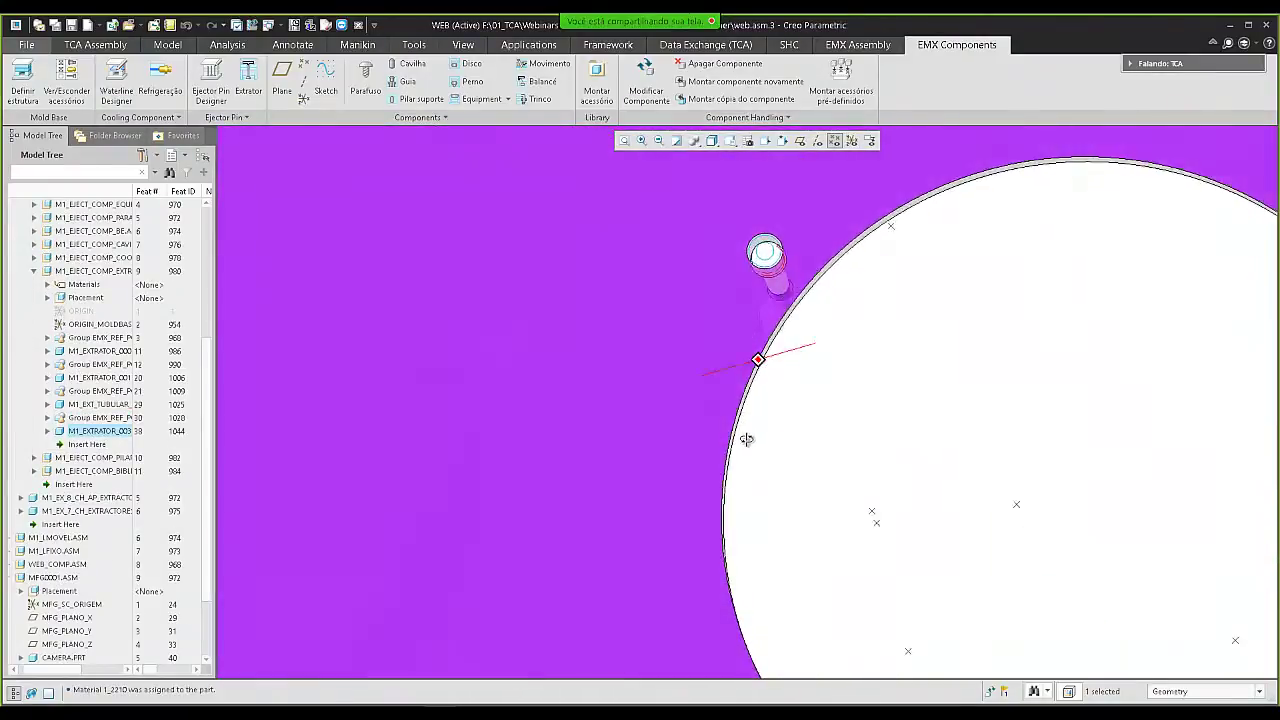
# - Examine the ejector pin heads and clearance holes in the ejector plates from the side of the mold
pyautogui.scroll(-4, 691, 258)
pyautogui.scroll(4, 692, 259)
pyautogui.moveTo(704, 360); pyautogui.dragTo(694, 315, button='middle')
pyautogui.keyDown('shift'); pyautogui.moveTo(723, 403); pyautogui.dragTo(707, 298, button='middle'); pyautogui.keyUp('shift')
pyautogui.moveTo(699, 350); pyautogui.dragTo(645, 346, button='middle')
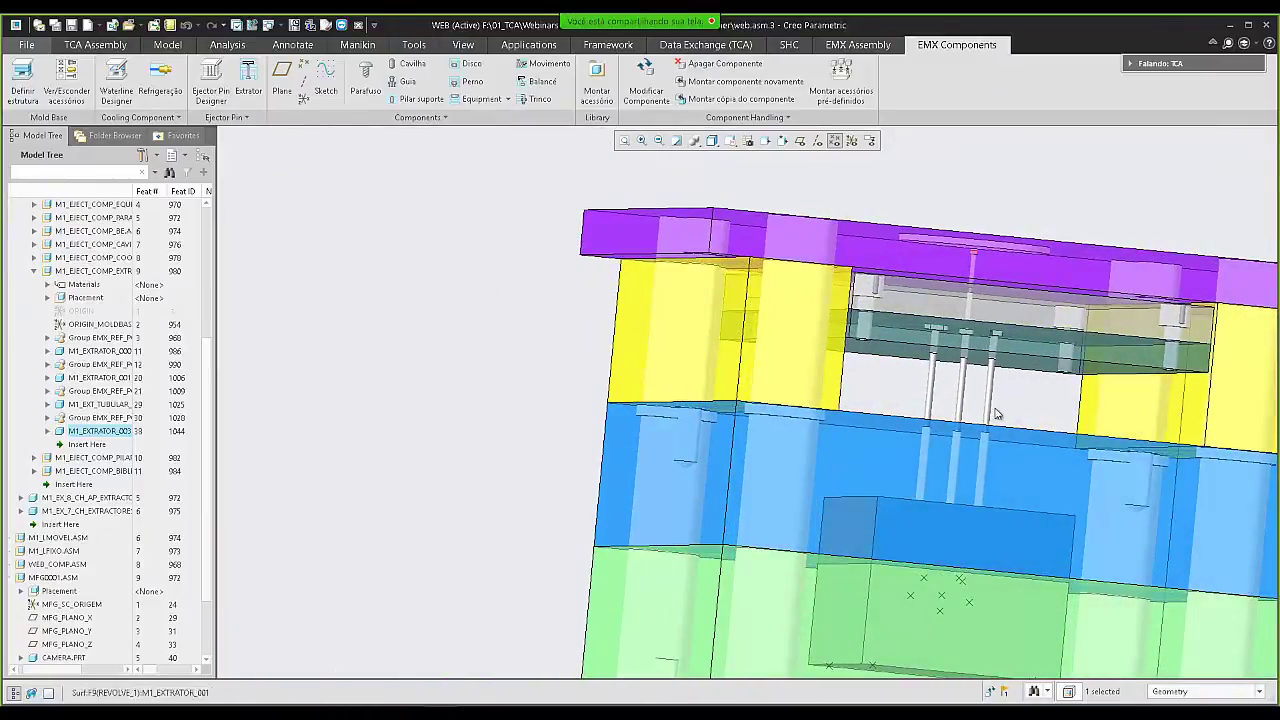
pyautogui.scroll(6, 938, 333)
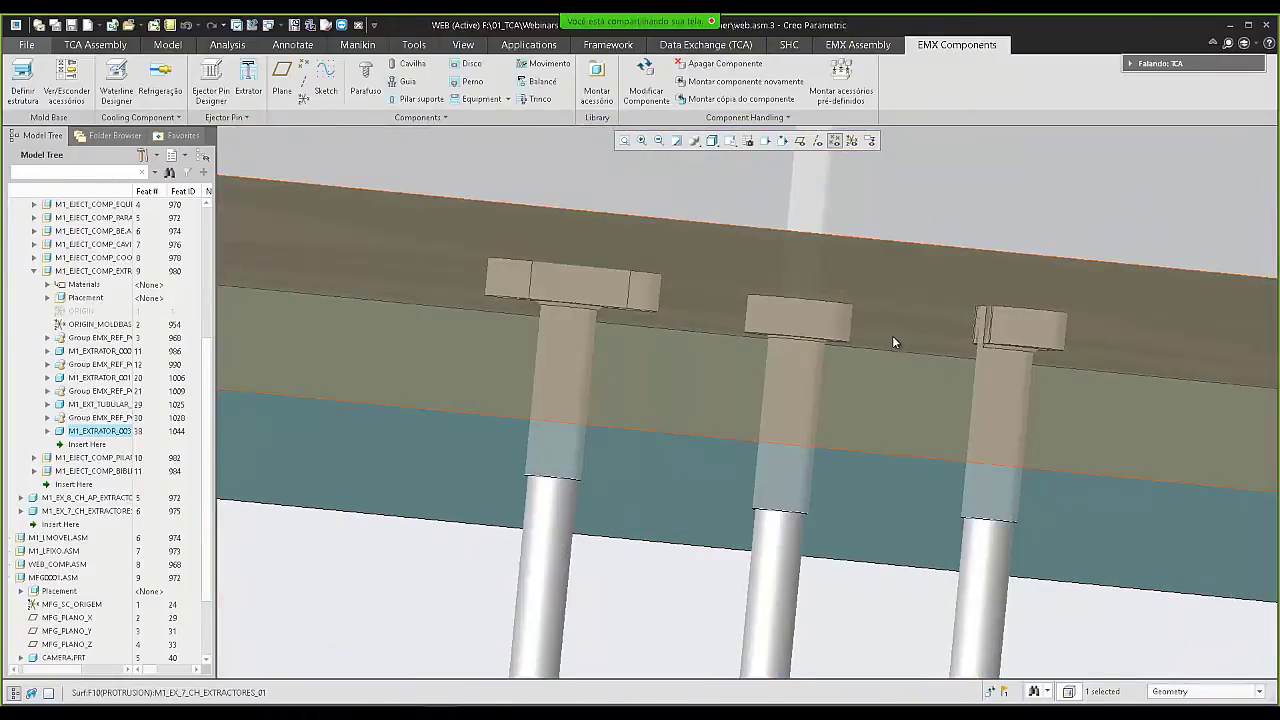
pyautogui.scroll(8, 884, 341)
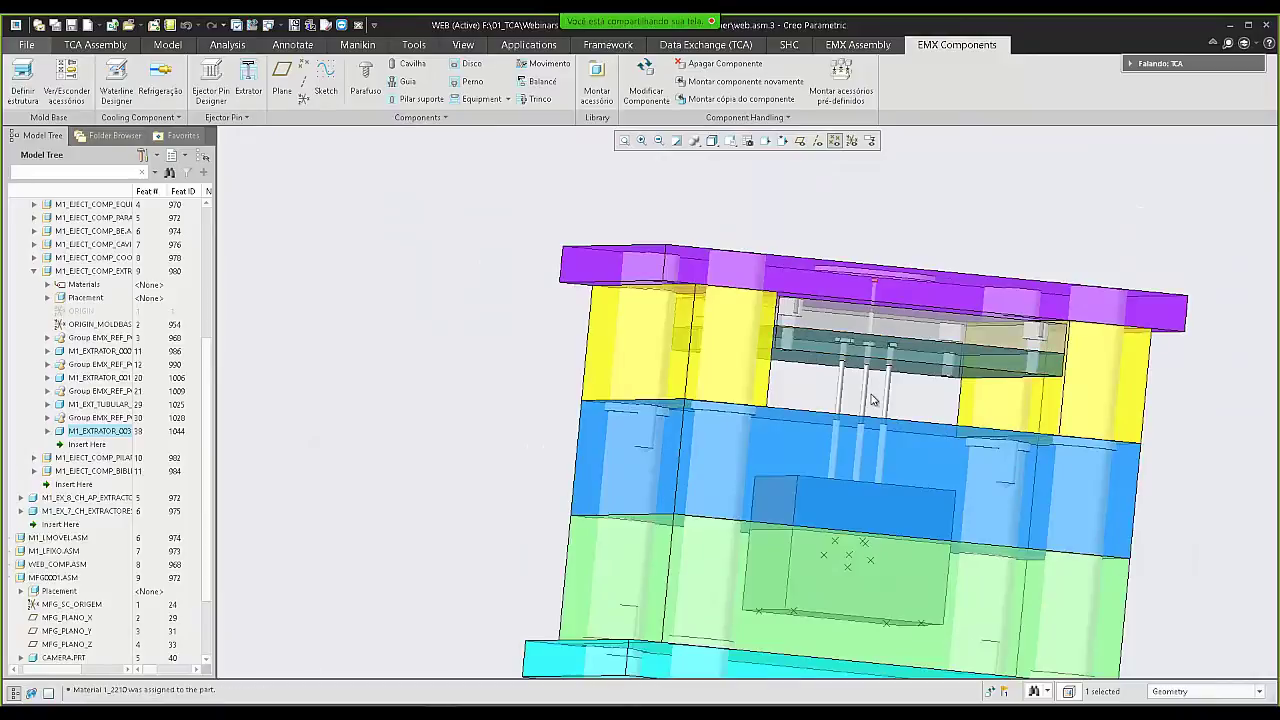
pyautogui.moveTo(871, 396); pyautogui.dragTo(816, 401, button='middle')
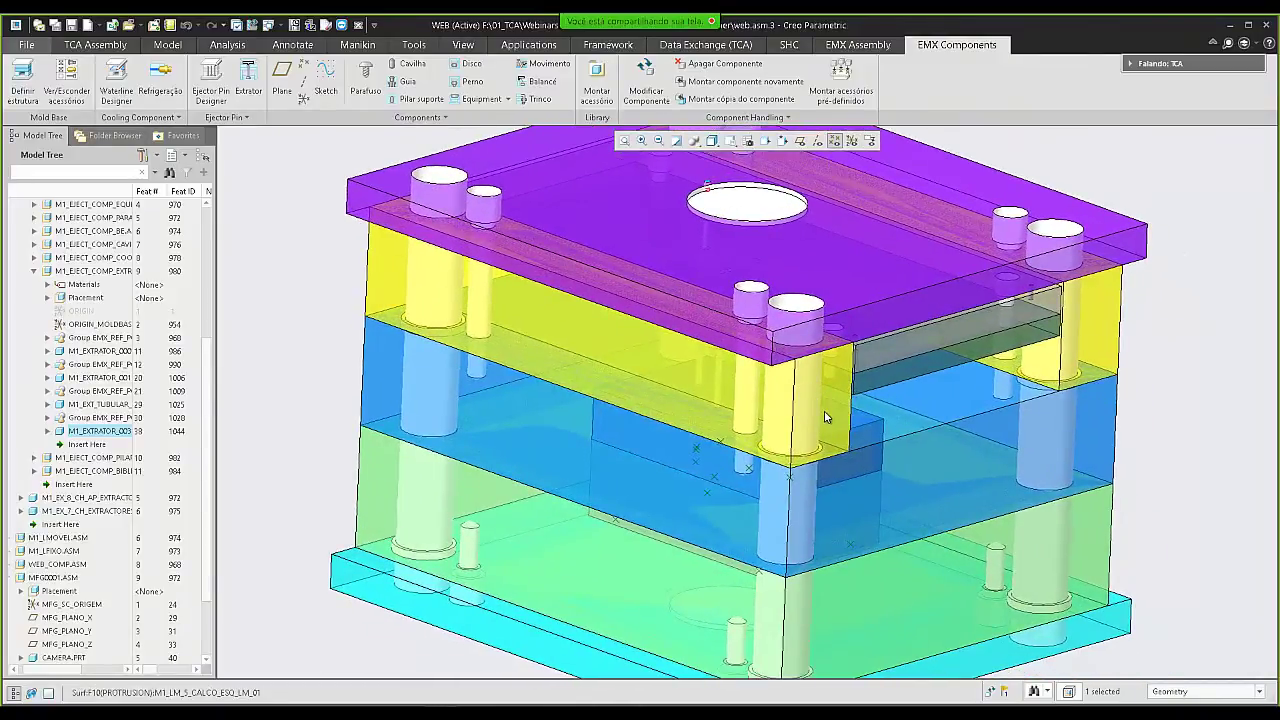
pyautogui.scroll(-3, 529, 385)
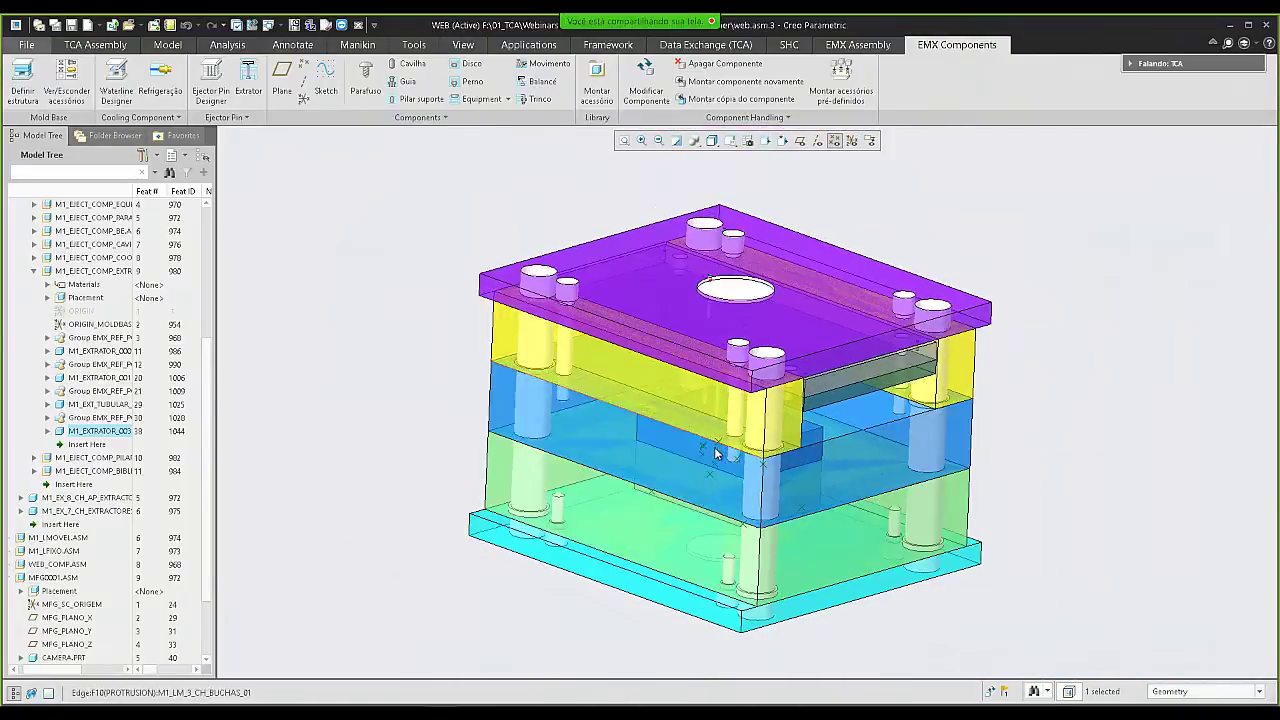
pyautogui.keyDown('shift'); pyautogui.moveTo(461, 366); pyautogui.dragTo(441, 354, button='middle'); pyautogui.keyUp('shift')
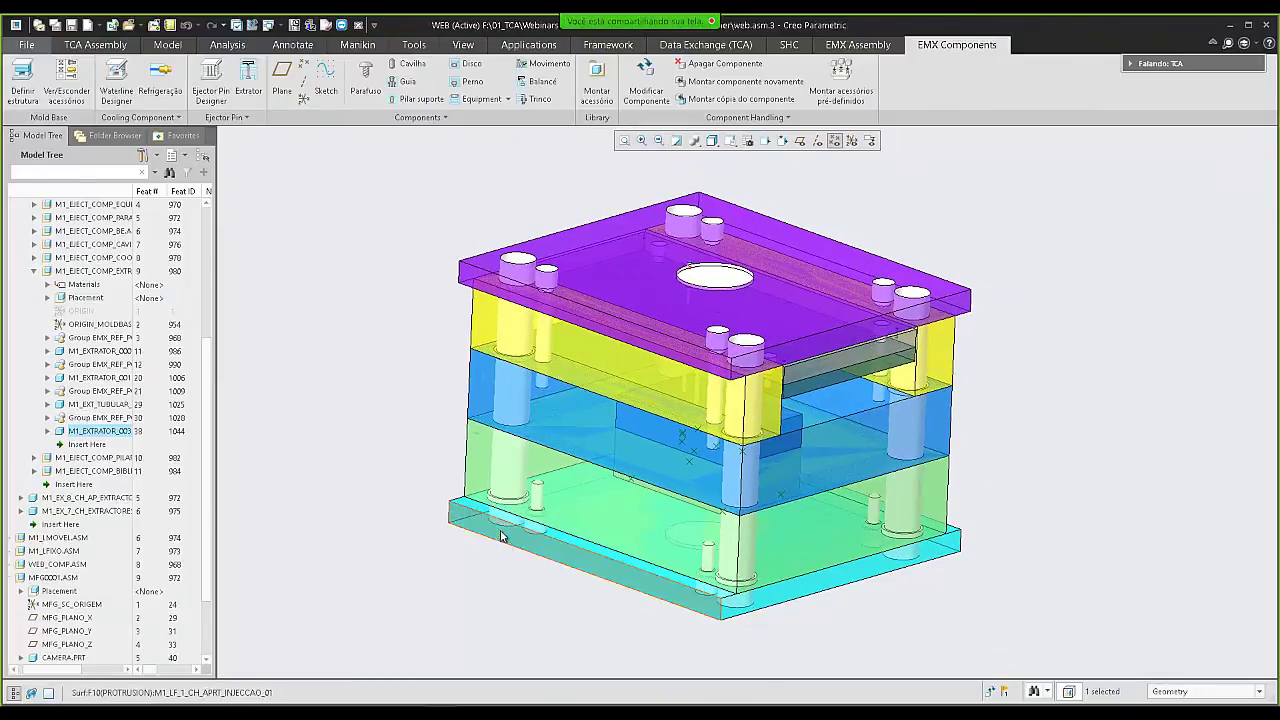
# - Close the mold assembly, erase all objects not displayed from the session, and show the working directory's contents
pyautogui.click(358, 26)
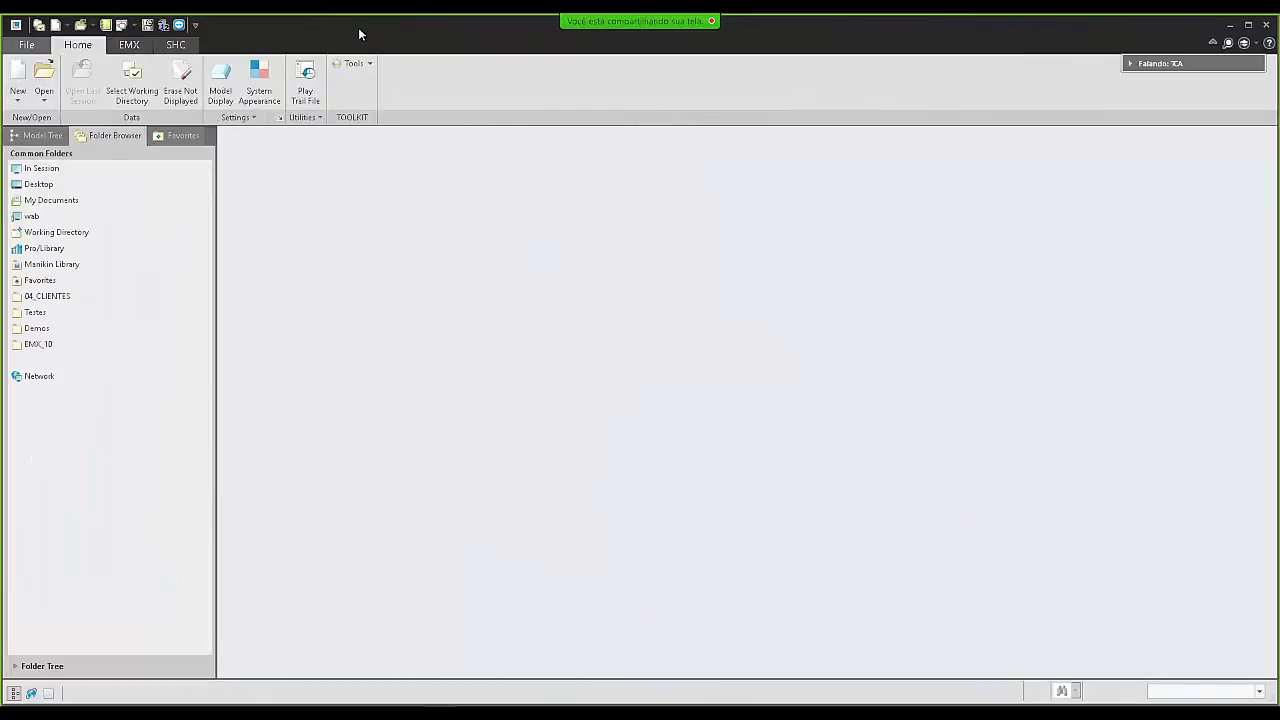
pyautogui.click(181, 80)
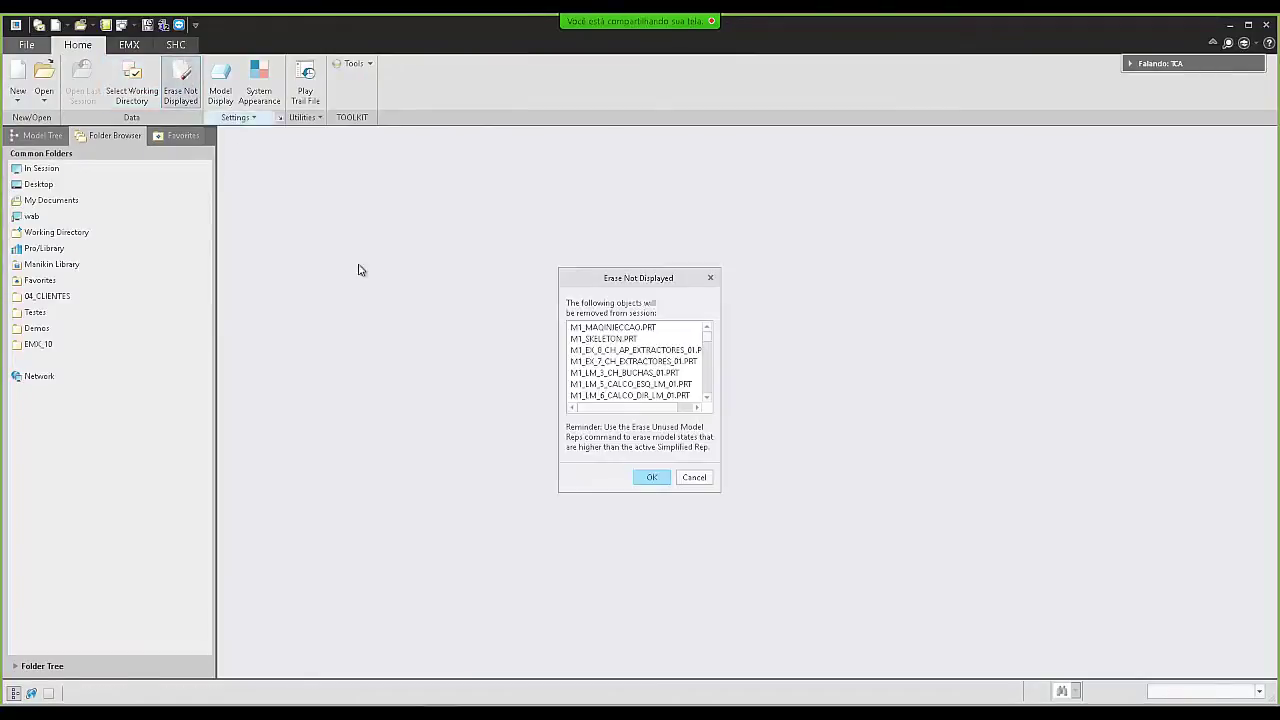
pyautogui.click(648, 478)
pyautogui.write('q')
pyautogui.press('Return')
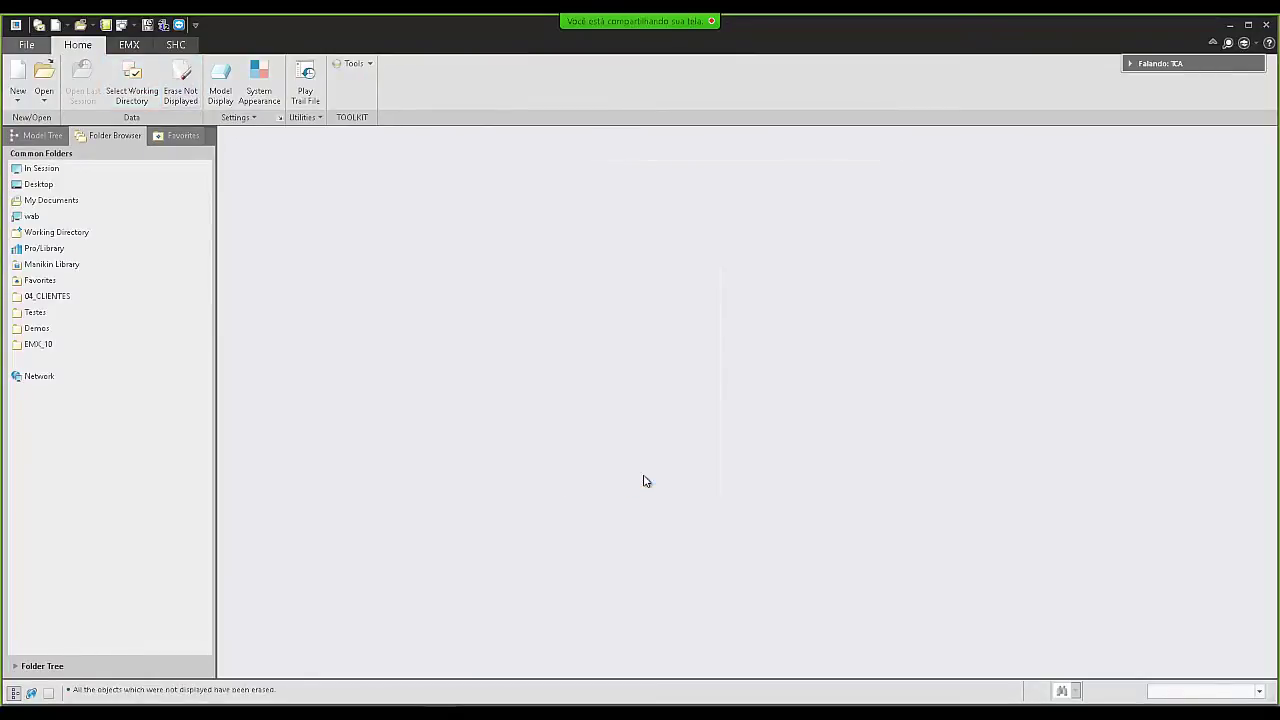
pyautogui.click(54, 236)
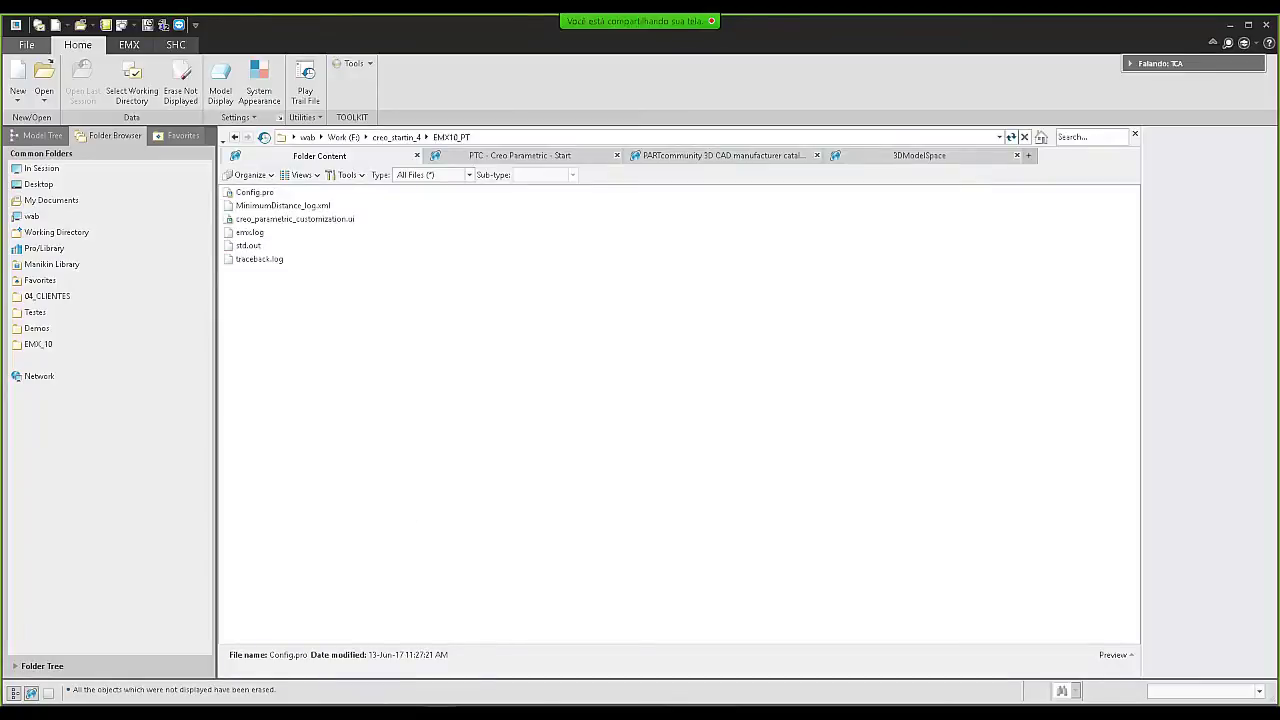
pyautogui.hotkey('alt', 'Tab')
pyautogui.click(1105, 699)
pyautogui.press('Right')
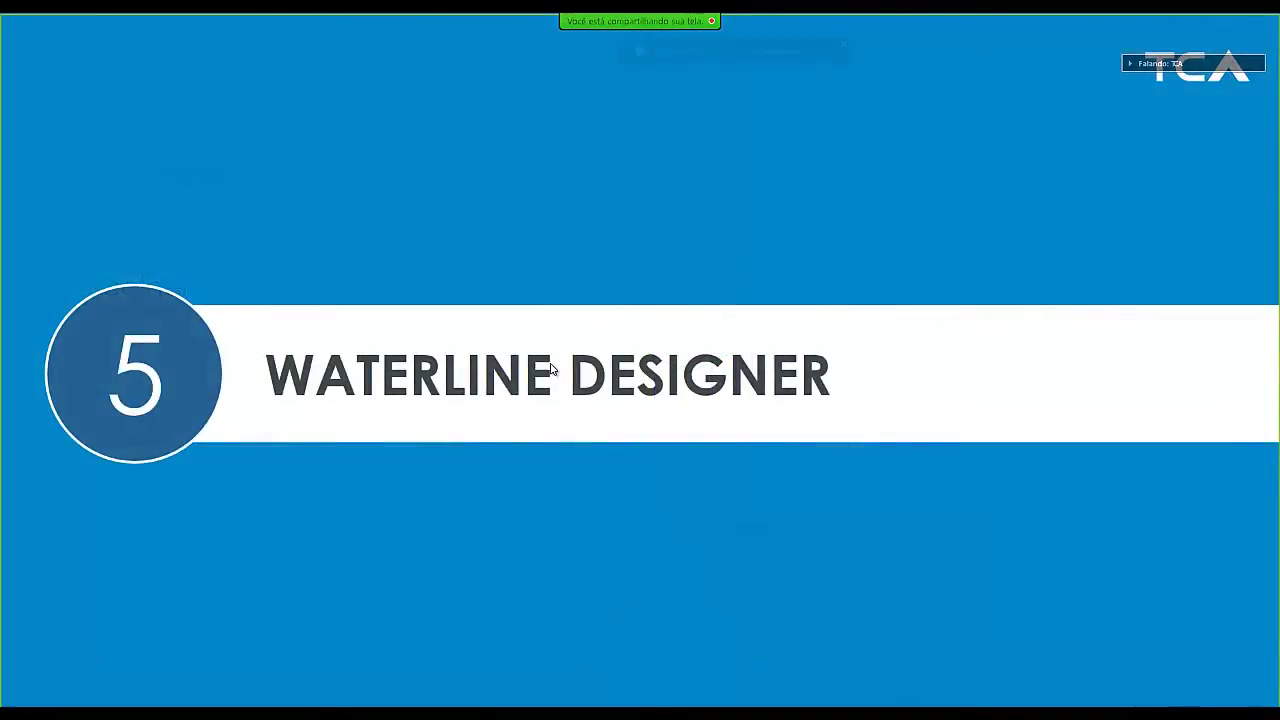
pyautogui.press('Right')
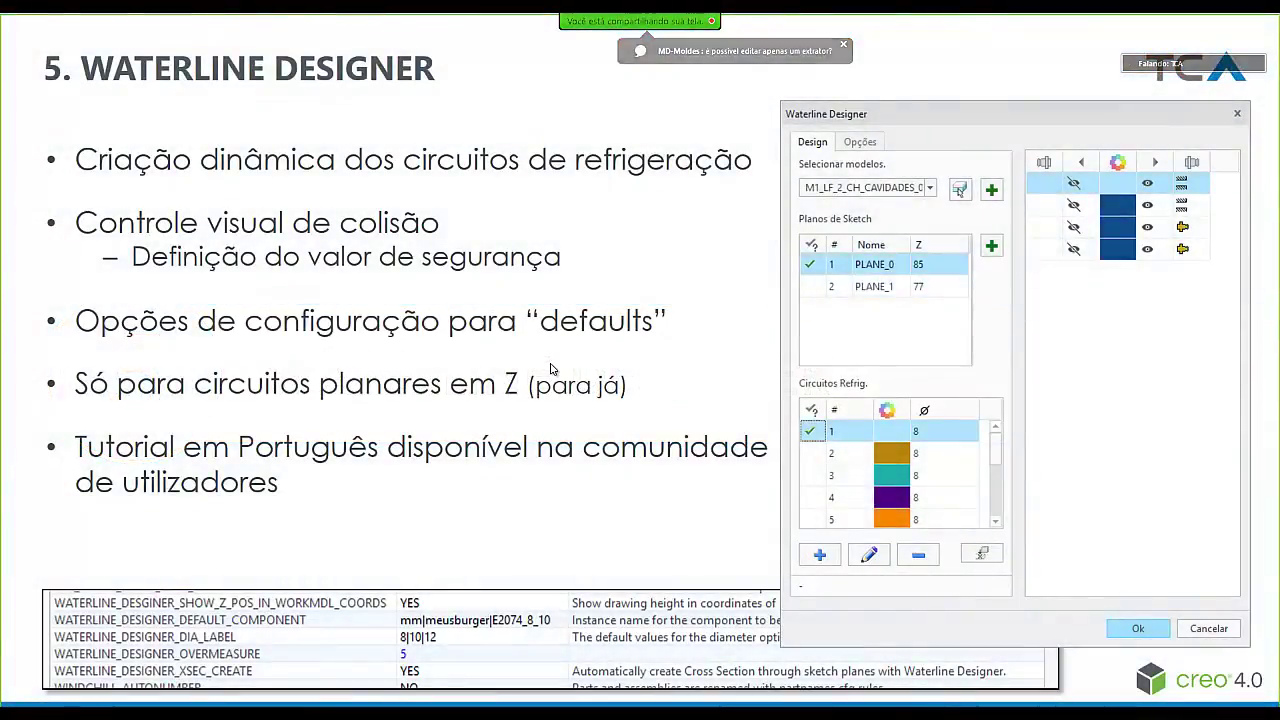
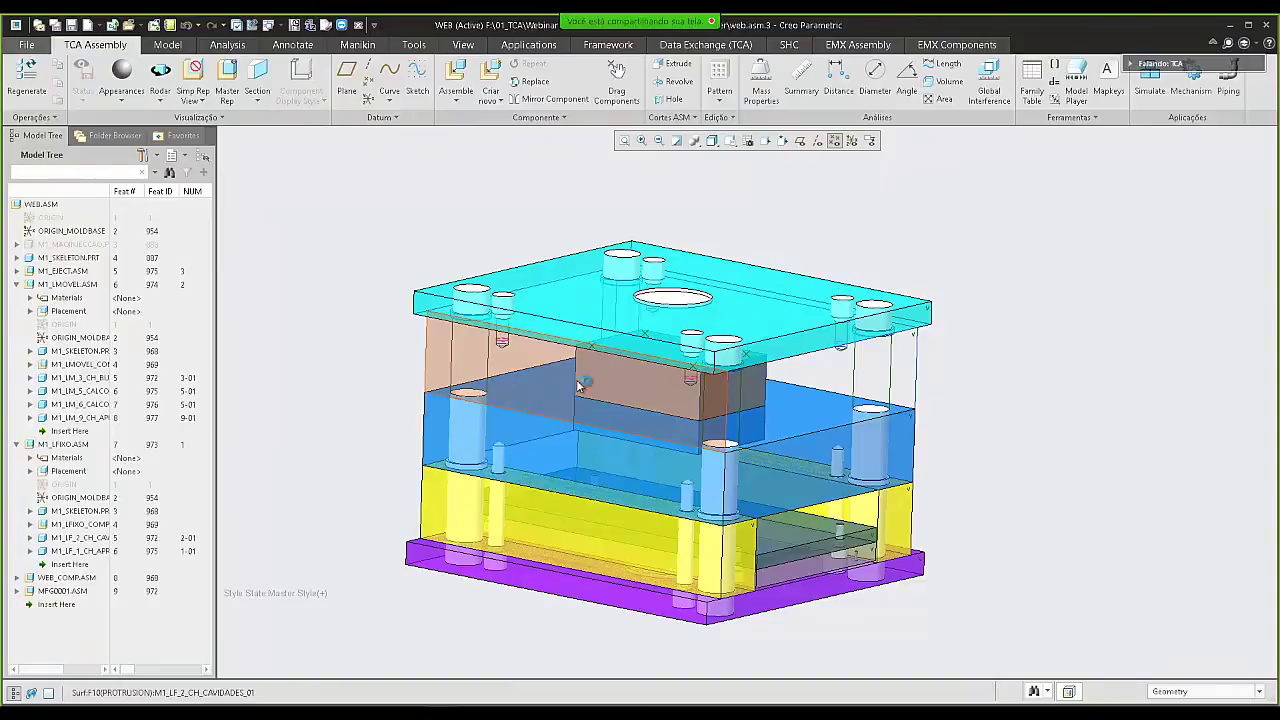
# - Make the cavity insert CAV_100.PRT transparent in the mold assembly
pyautogui.click(595, 387)
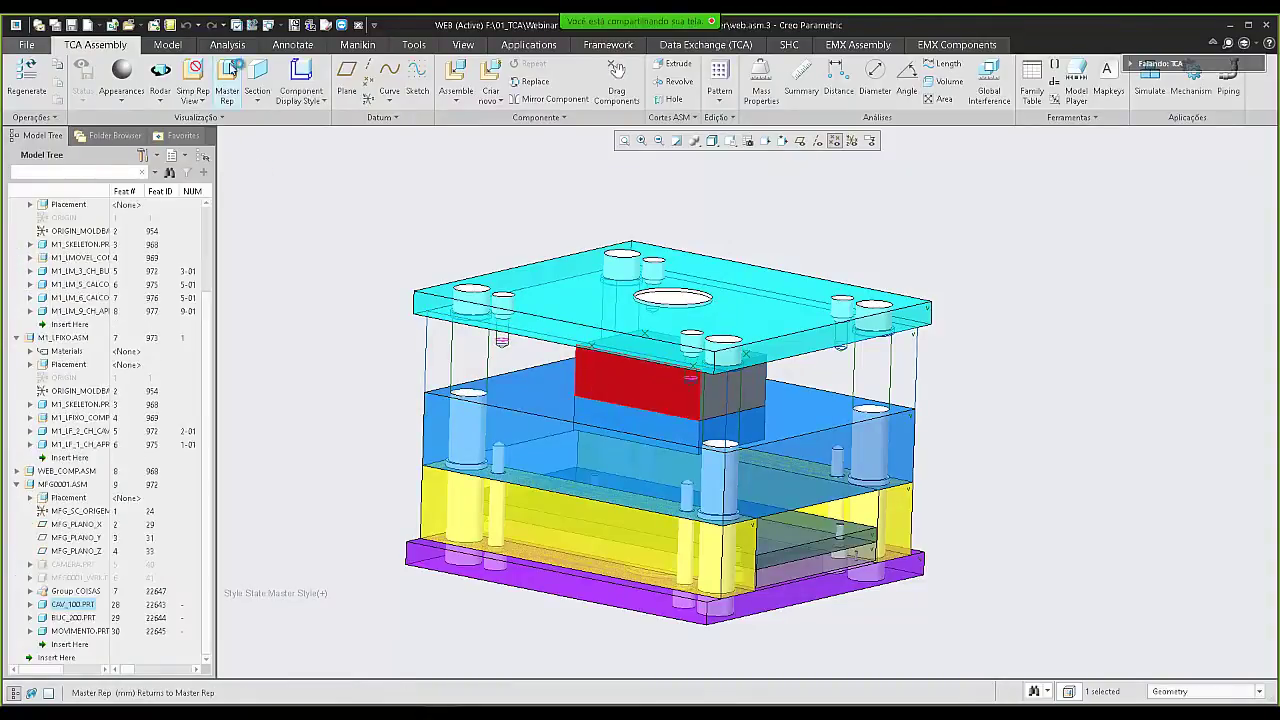
pyautogui.click(301, 92)
pyautogui.click(312, 146)
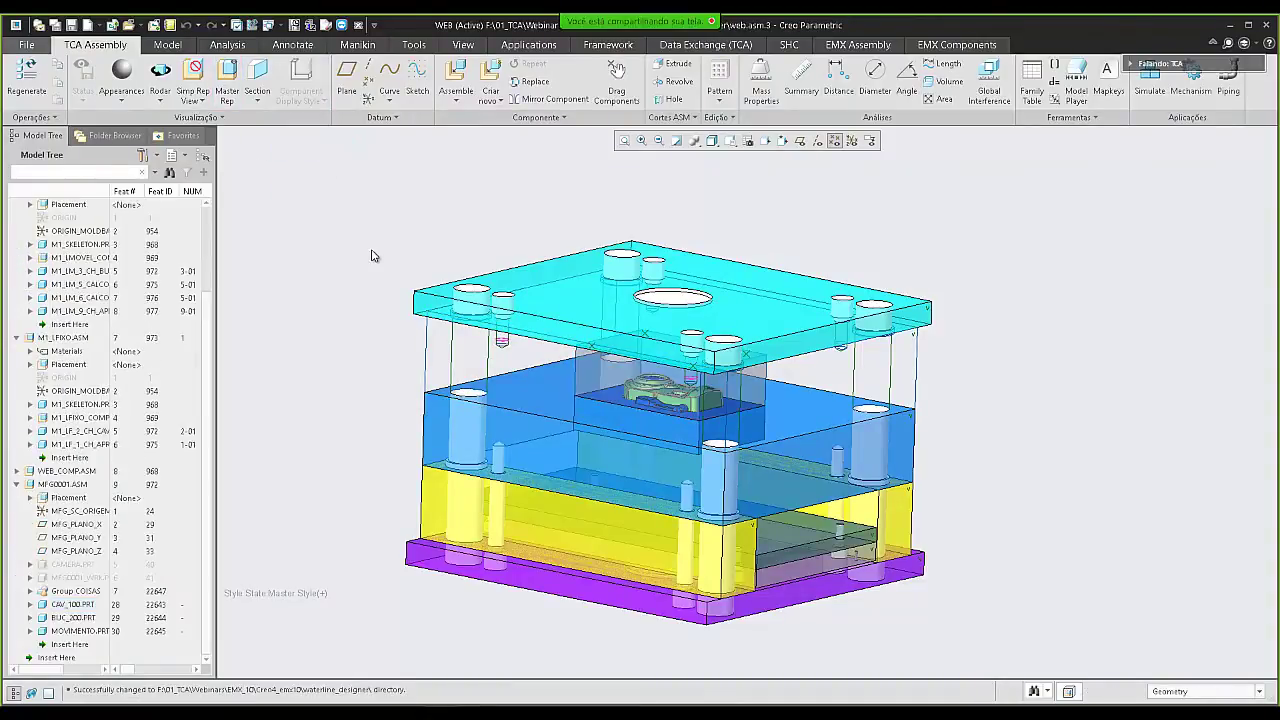
# - Open the Waterline Designer for the mold assembly and place its dialog beside the model, clear of the selection prompt
pyautogui.moveTo(540, 340); pyautogui.dragTo(617, 360, button='middle')
pyautogui.keyDown('shift'); pyautogui.moveTo(618, 293); pyautogui.dragTo(691, 286, button='middle'); pyautogui.keyUp('shift')
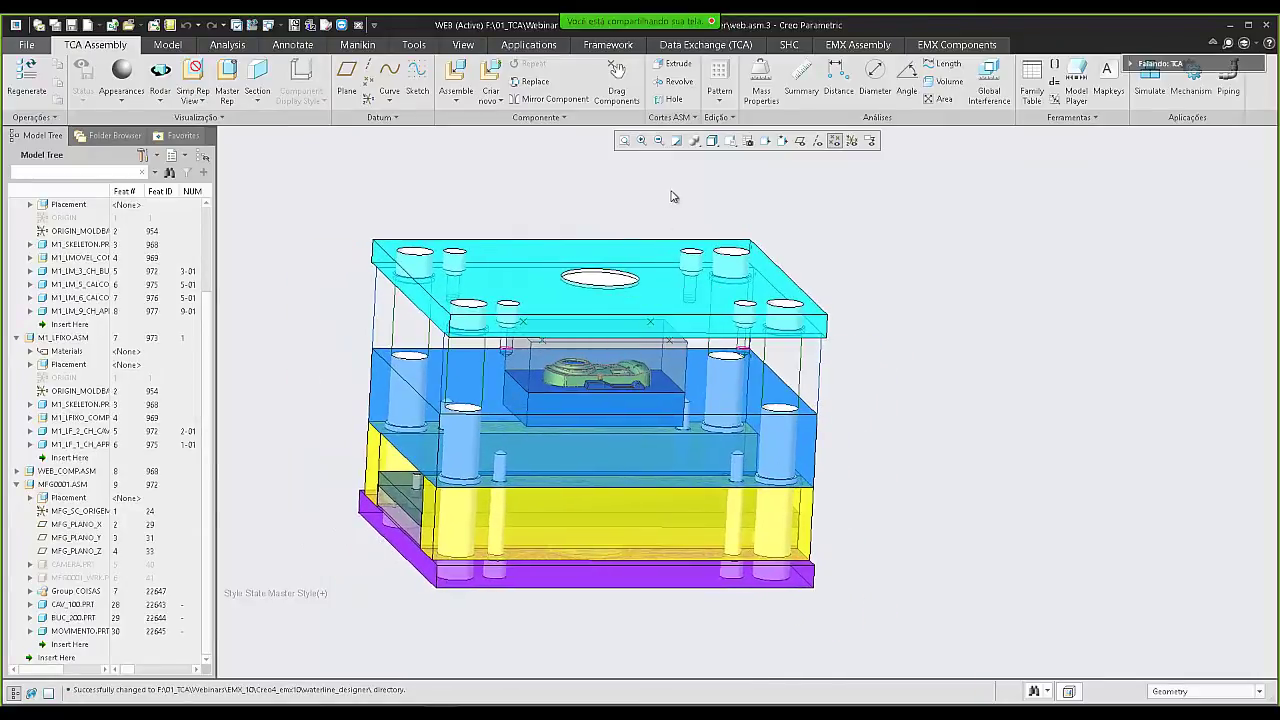
pyautogui.click(979, 45)
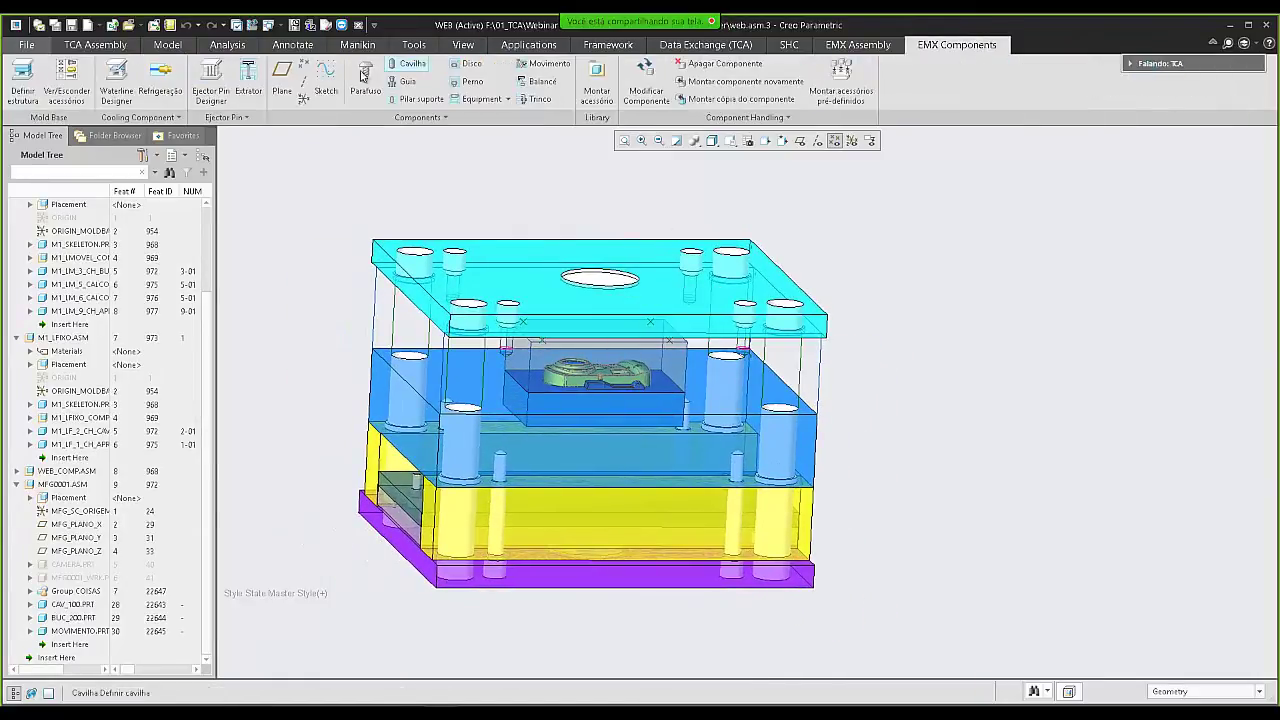
pyautogui.click(114, 86)
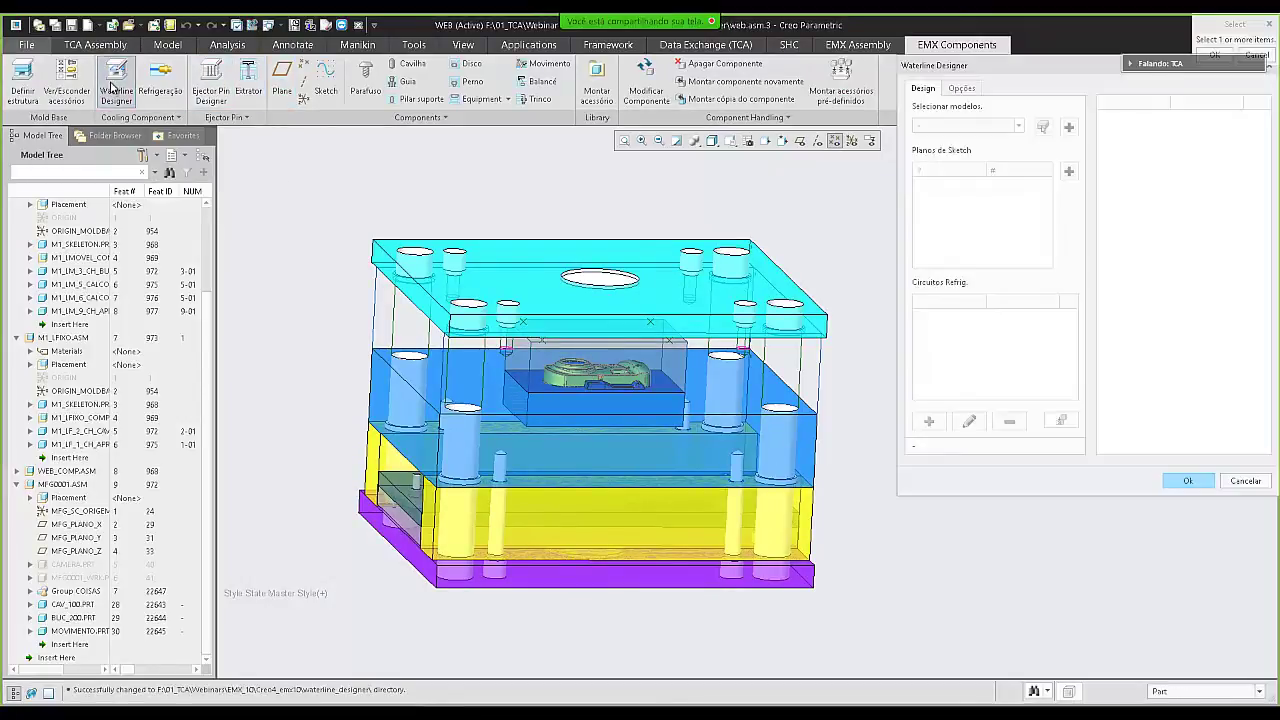
pyautogui.moveTo(1016, 70); pyautogui.dragTo(990, 188)
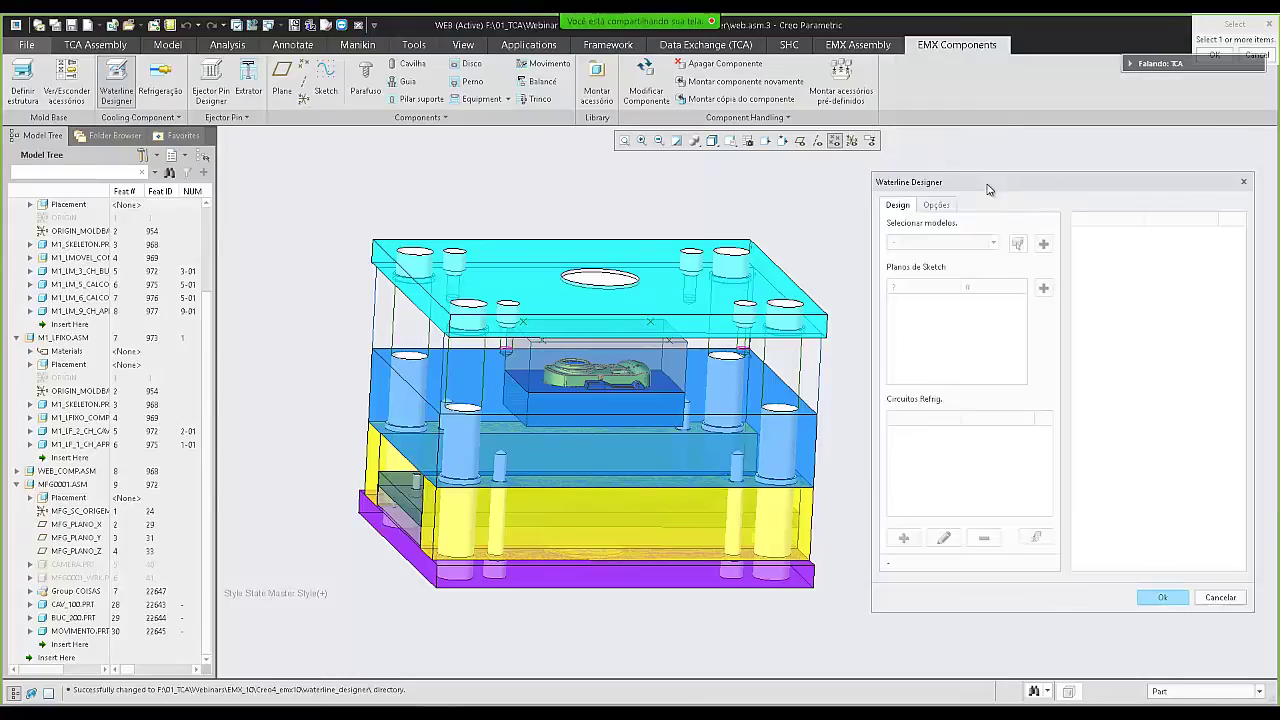
# - Pick the cavity plate M1_LF_2_CH_CAVIDADES_01 and the cavity insert CAV_100 as the models for the cooling design
pyautogui.click(779, 390)
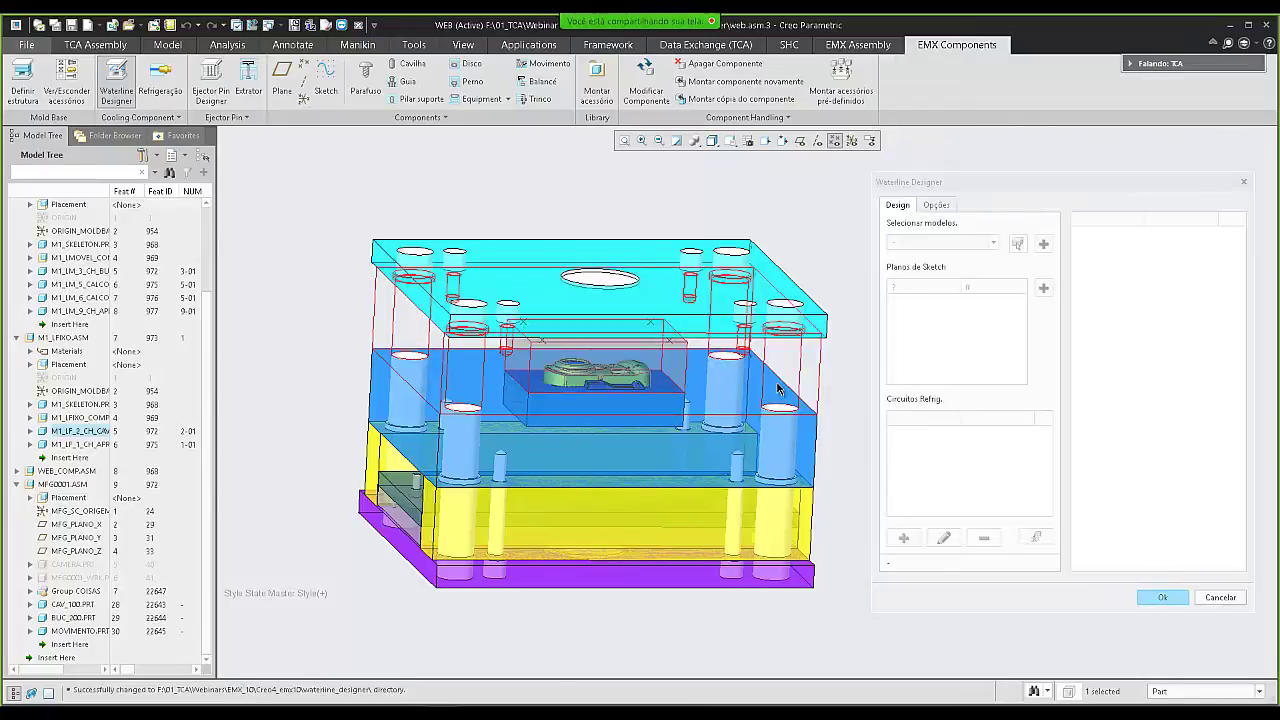
pyautogui.keyDown('ctrl'); pyautogui.click(660, 367); pyautogui.keyUp('ctrl')
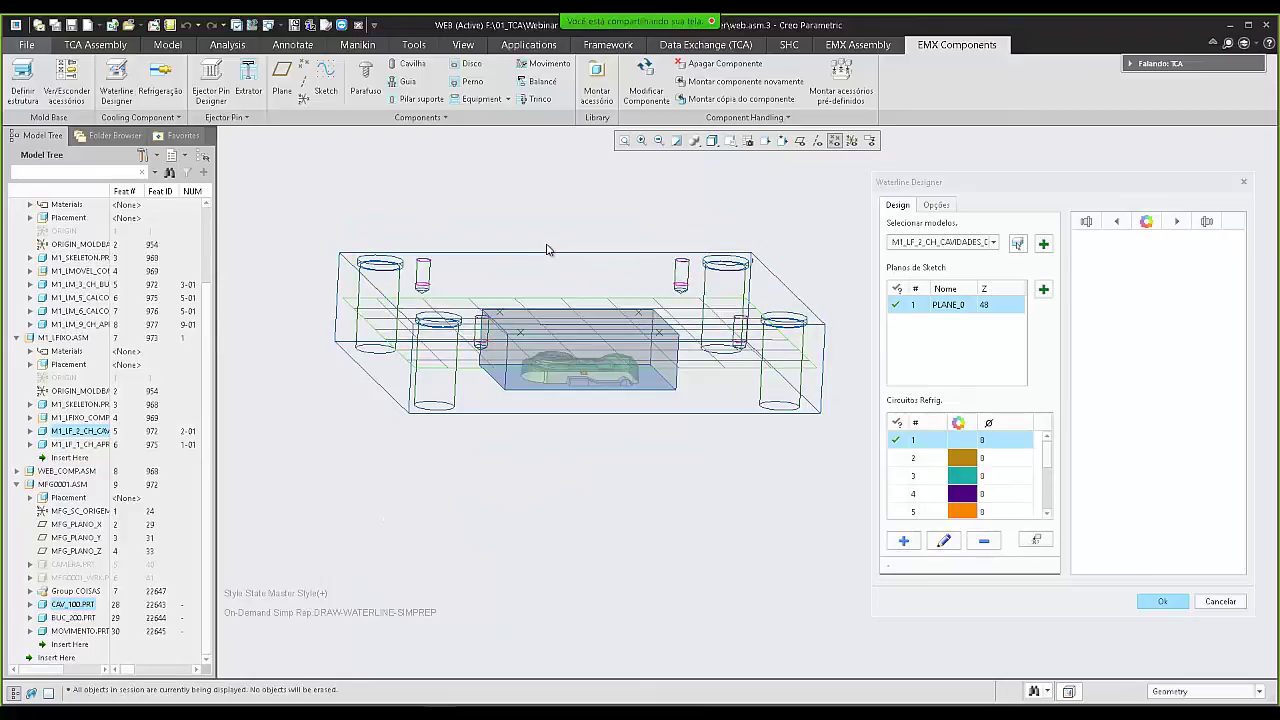
pyautogui.moveTo(543, 249); pyautogui.dragTo(543, 263, button='middle')
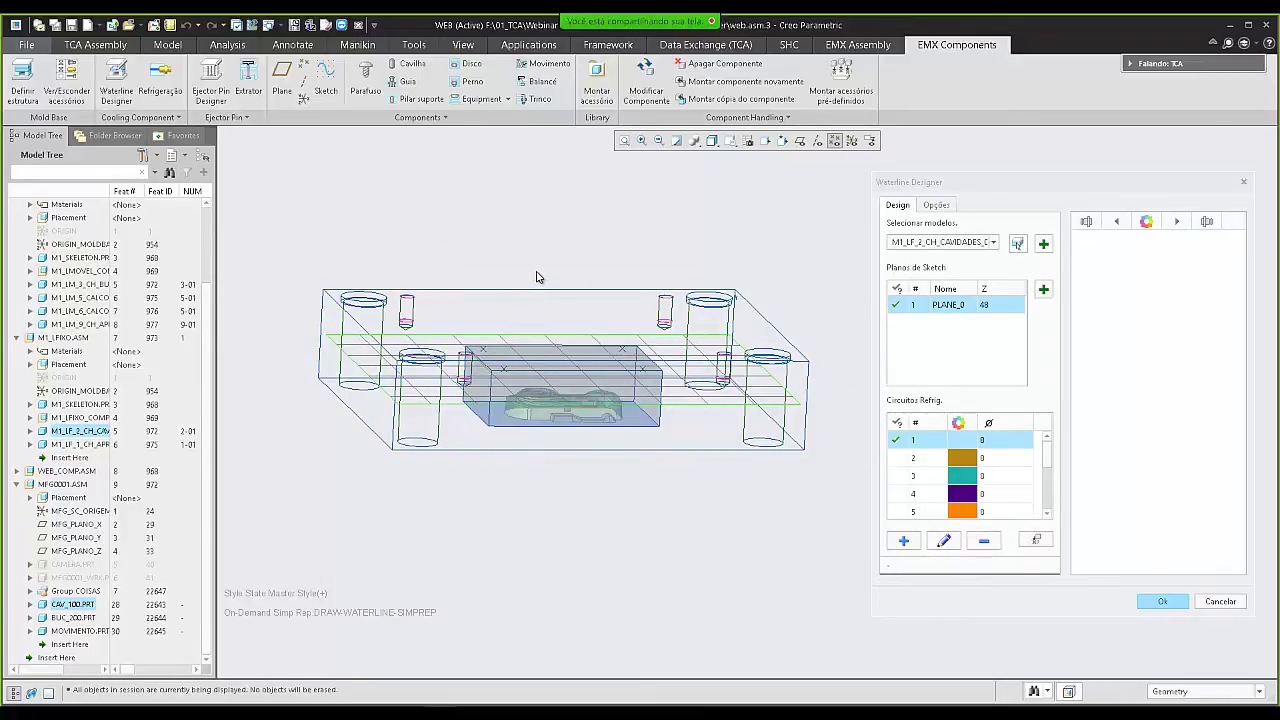
pyautogui.moveTo(568, 287)
pyautogui.mouseDown(button='middle')
pyautogui.moveTo(545, 262)
pyautogui.moveTo(532, 281)
pyautogui.mouseUp(button='middle')
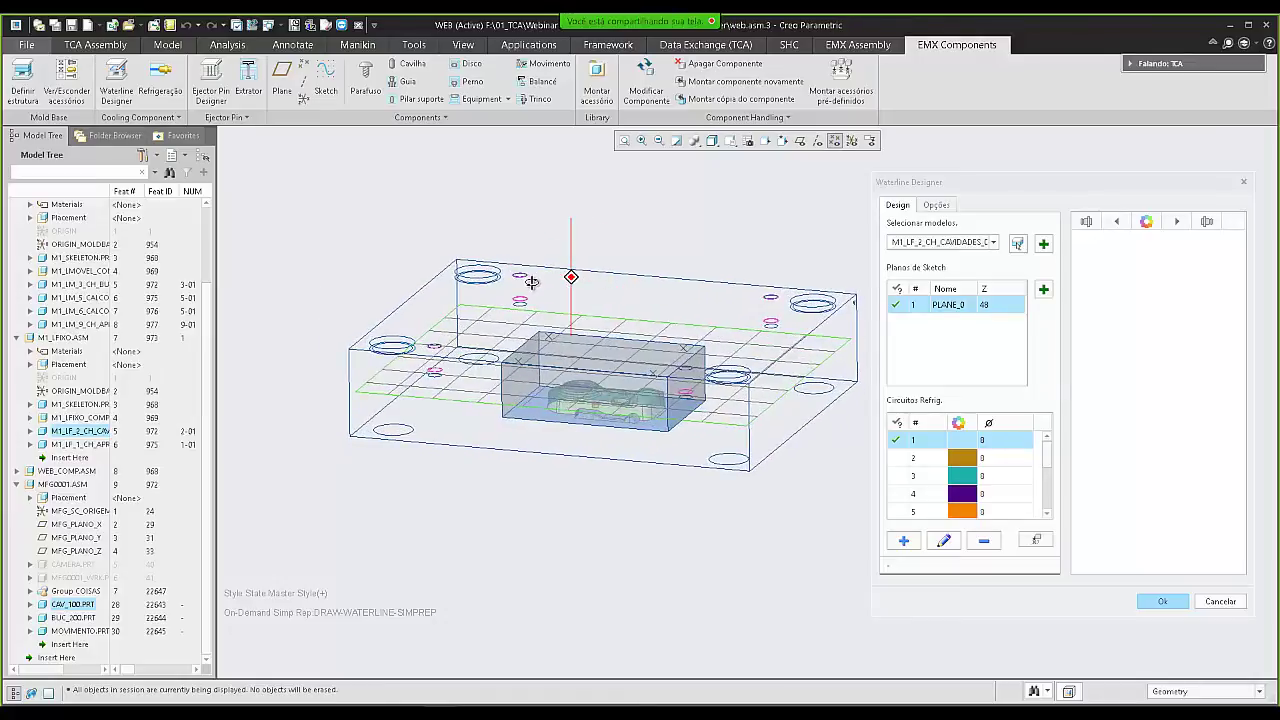
pyautogui.scroll(1, 364, 274)
pyautogui.scroll(-1, 545, 237)
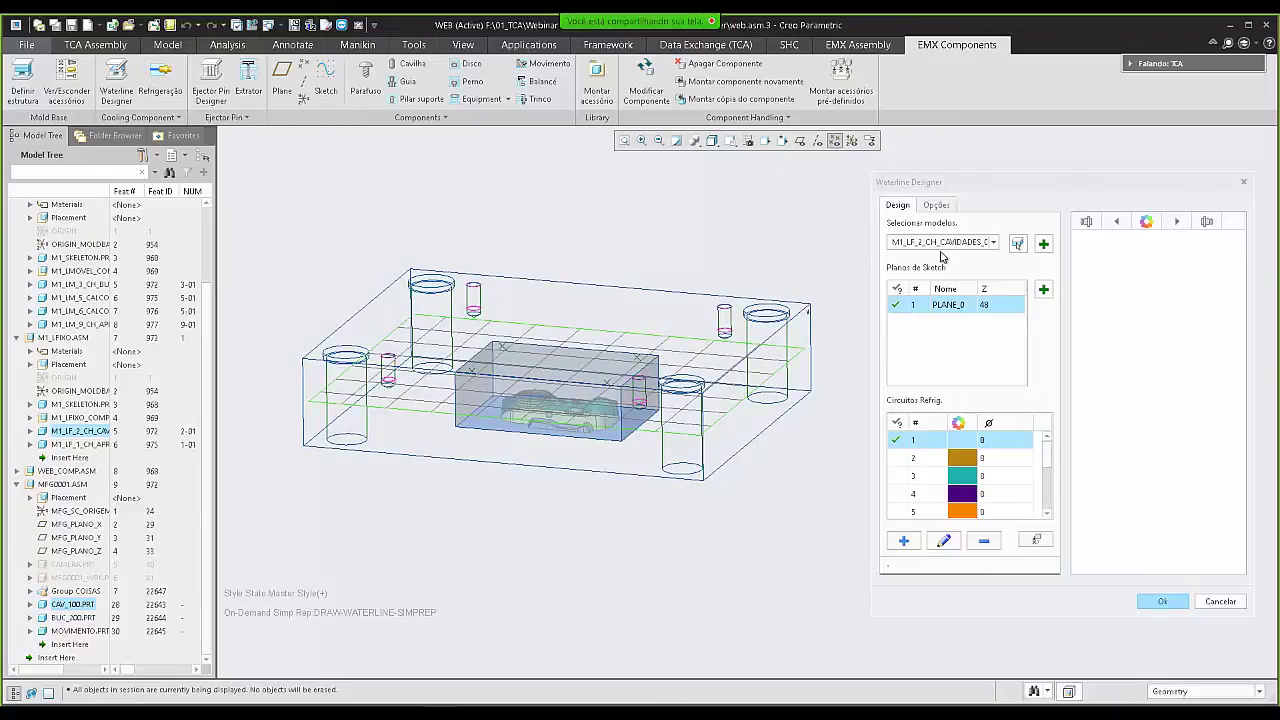
# - Make CAV_100 the active model and set the Z height of its sketch plane PLANE_0 to 35
pyautogui.click(993, 243)
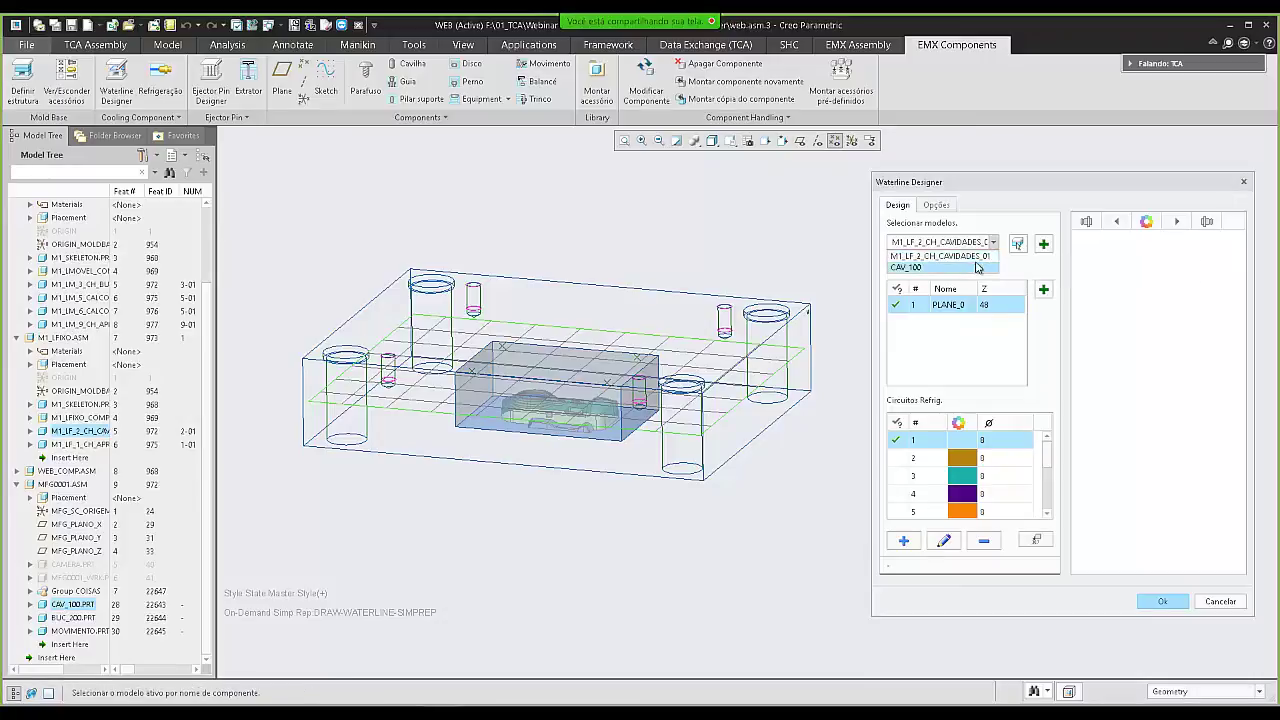
pyautogui.click(976, 268)
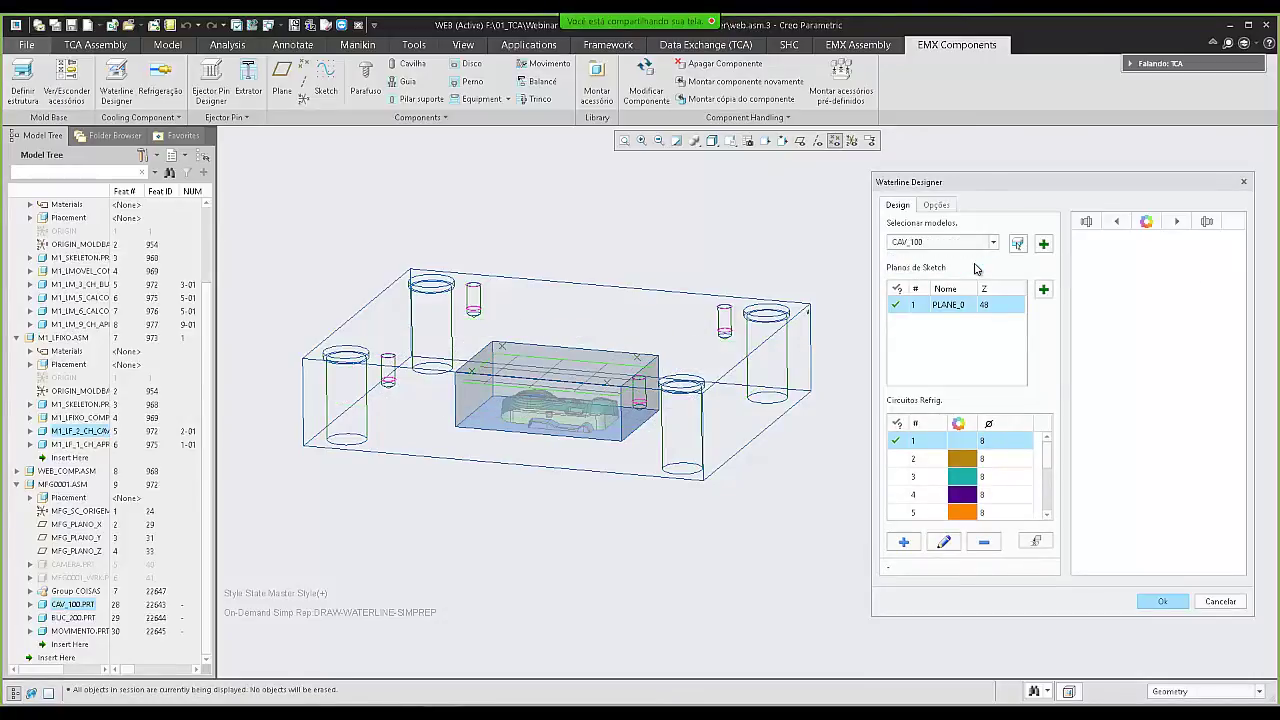
pyautogui.moveTo(786, 306)
pyautogui.mouseDown(button='middle')
pyautogui.moveTo(800, 364)
pyautogui.moveTo(802, 298)
pyautogui.mouseUp(button='middle')
pyautogui.scroll(5, 677, 361)
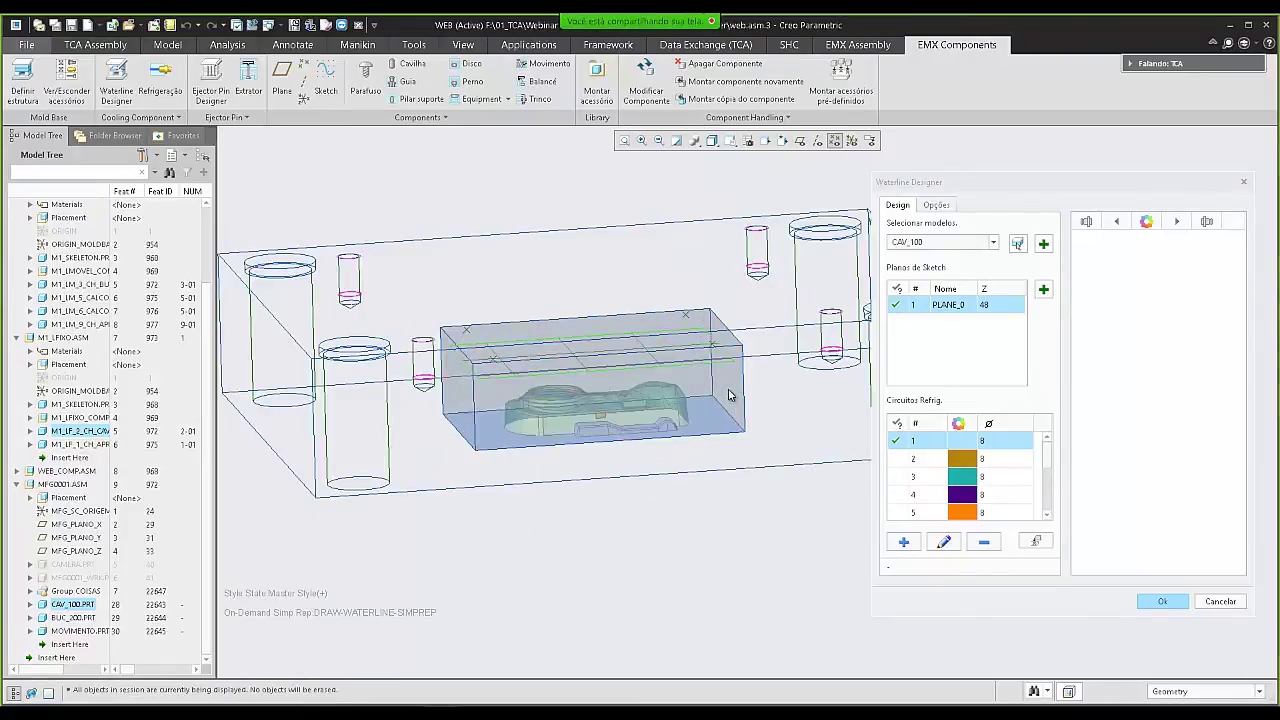
pyautogui.moveTo(677, 361); pyautogui.dragTo(676, 358, button='middle')
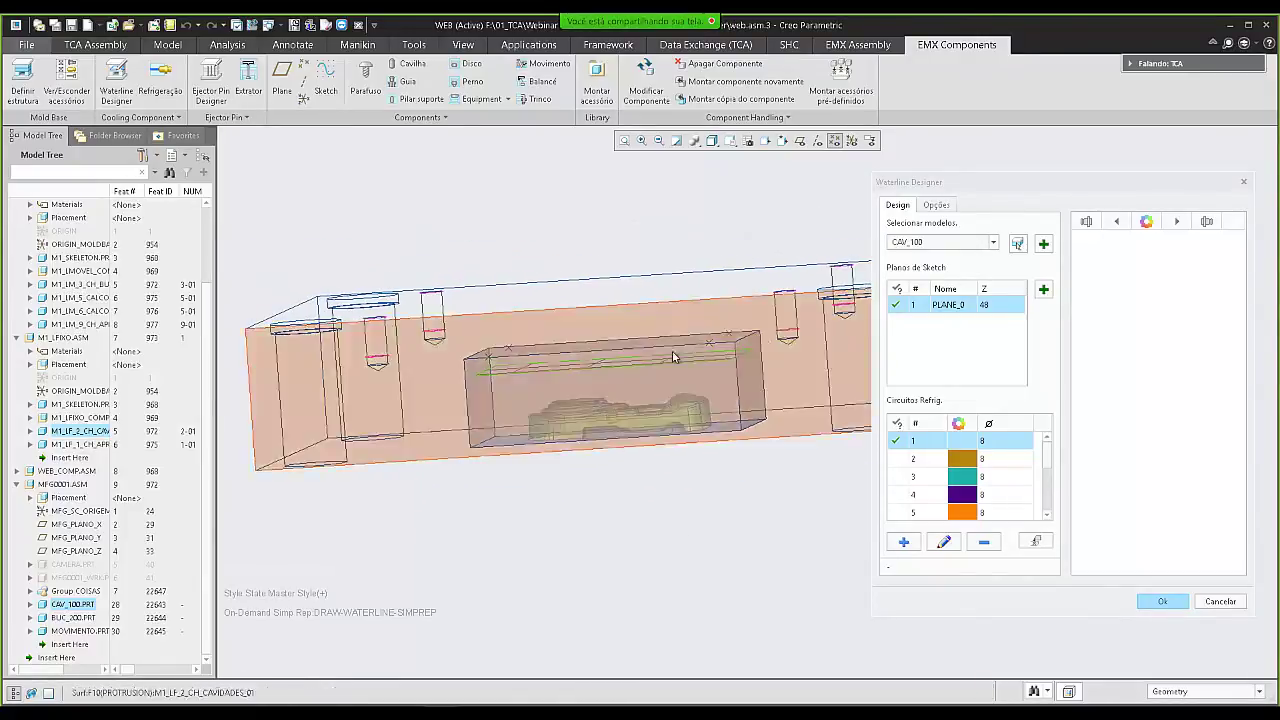
pyautogui.click(990, 307)
pyautogui.click(990, 307)
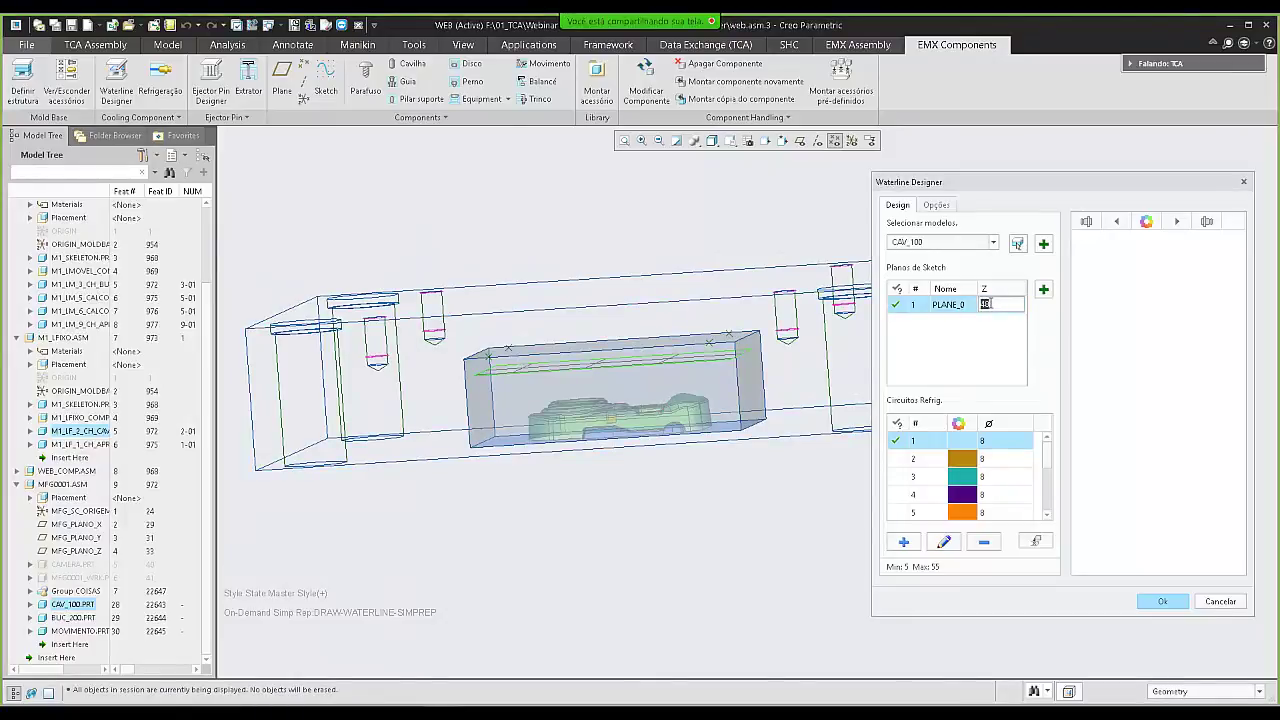
pyautogui.write('35')
pyautogui.press('Return')
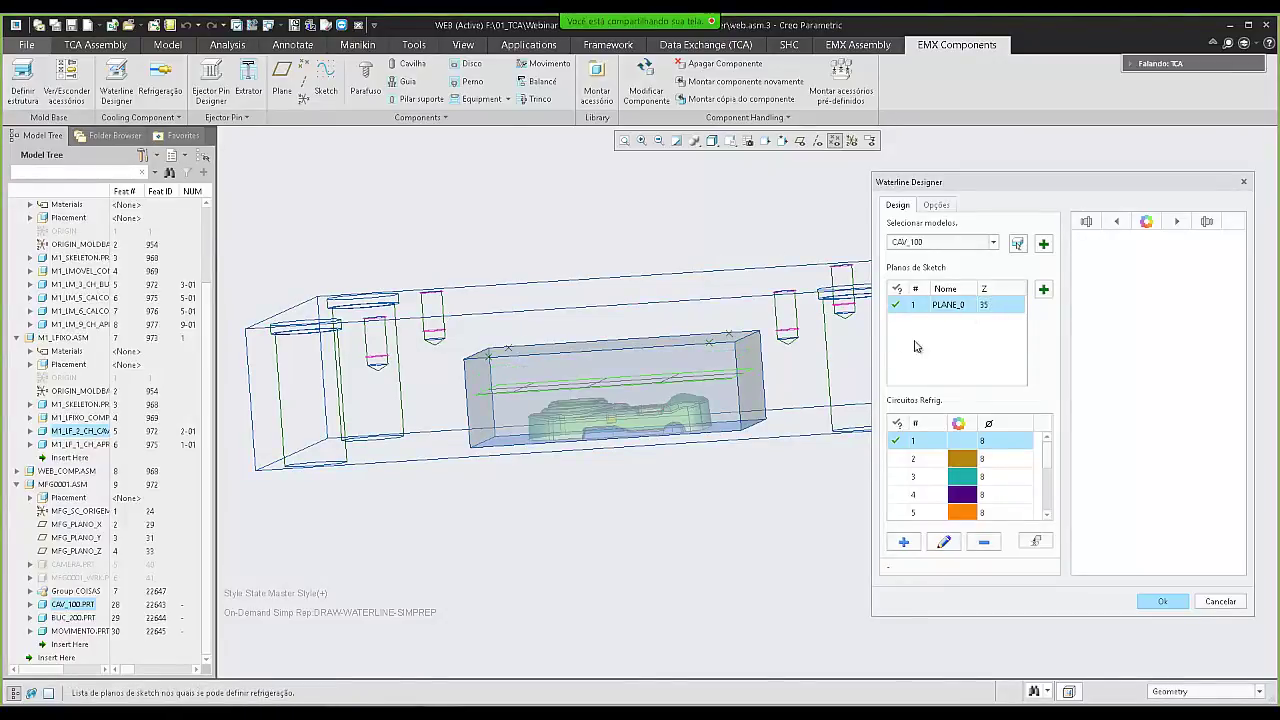
# - Inspect the sketch plane inside the insert and show the diameter choices for cooling circuit 2
pyautogui.moveTo(730, 383); pyautogui.dragTo(716, 401, button='middle')
pyautogui.scroll(1, 566, 432)
pyautogui.scroll(-1, 658, 301)
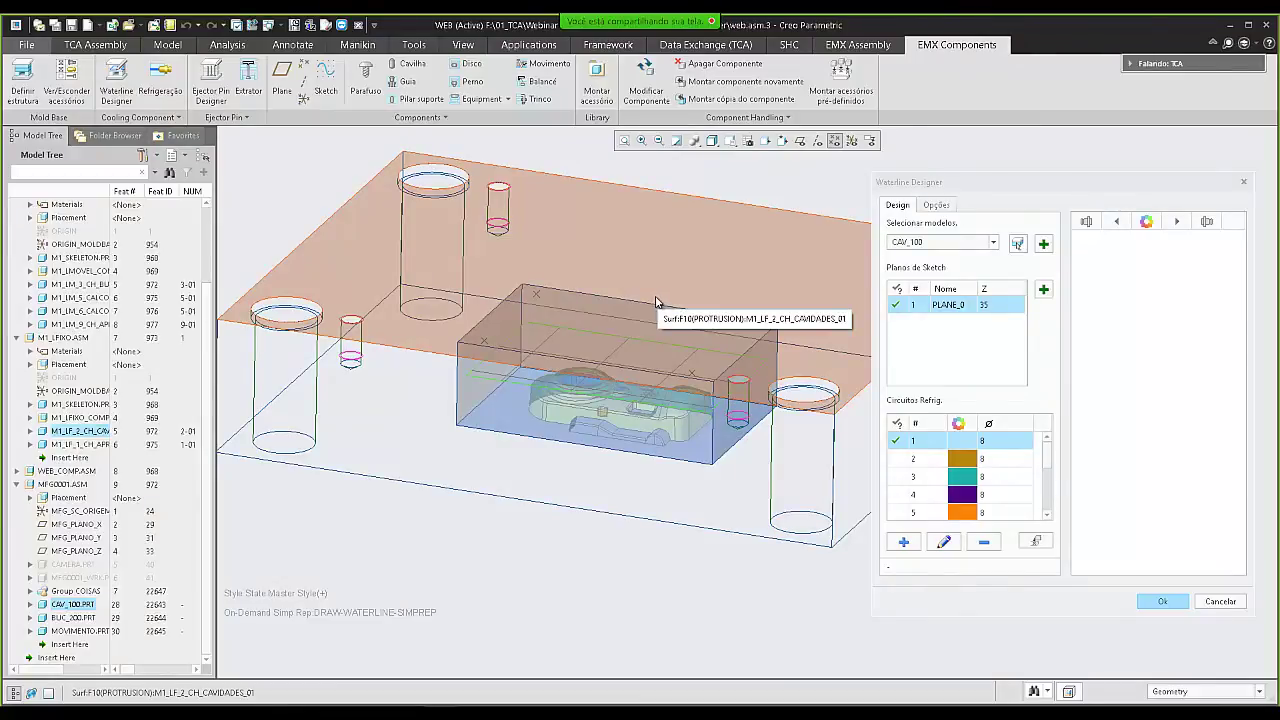
pyautogui.moveTo(632, 372)
pyautogui.mouseDown(button='middle')
pyautogui.moveTo(658, 387)
pyautogui.moveTo(626, 394)
pyautogui.mouseUp(button='middle')
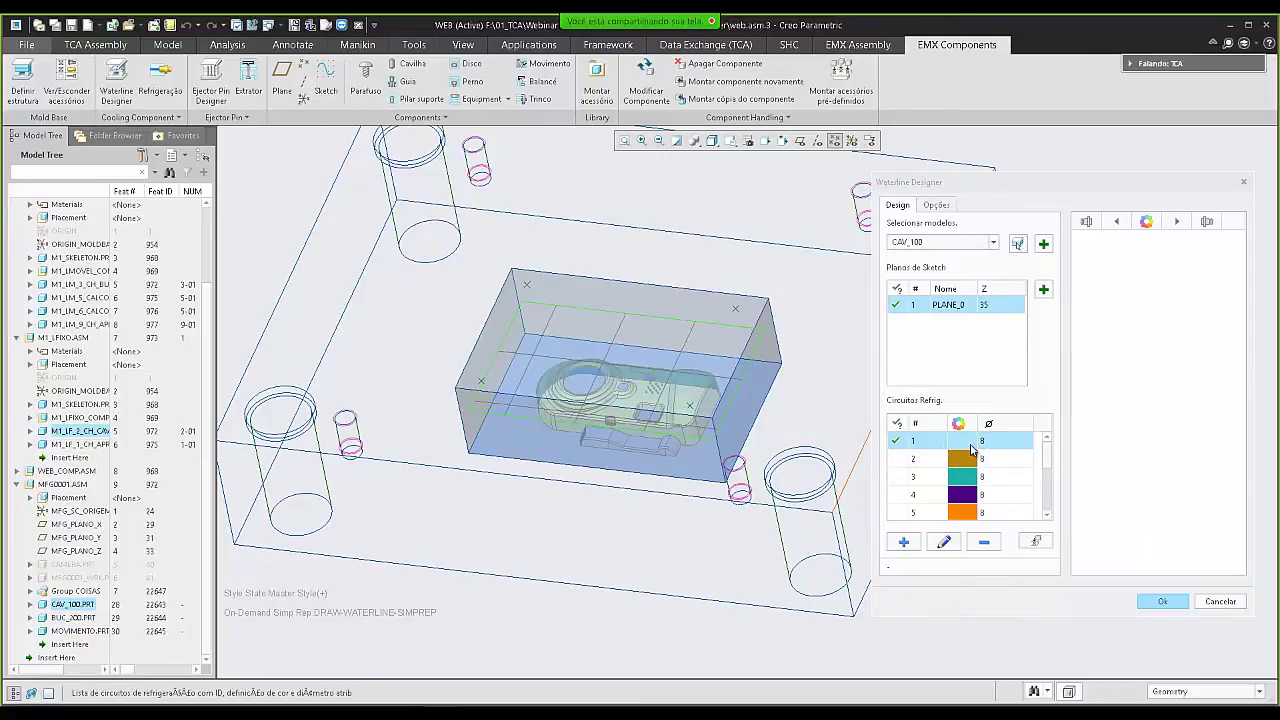
pyautogui.click(1023, 460)
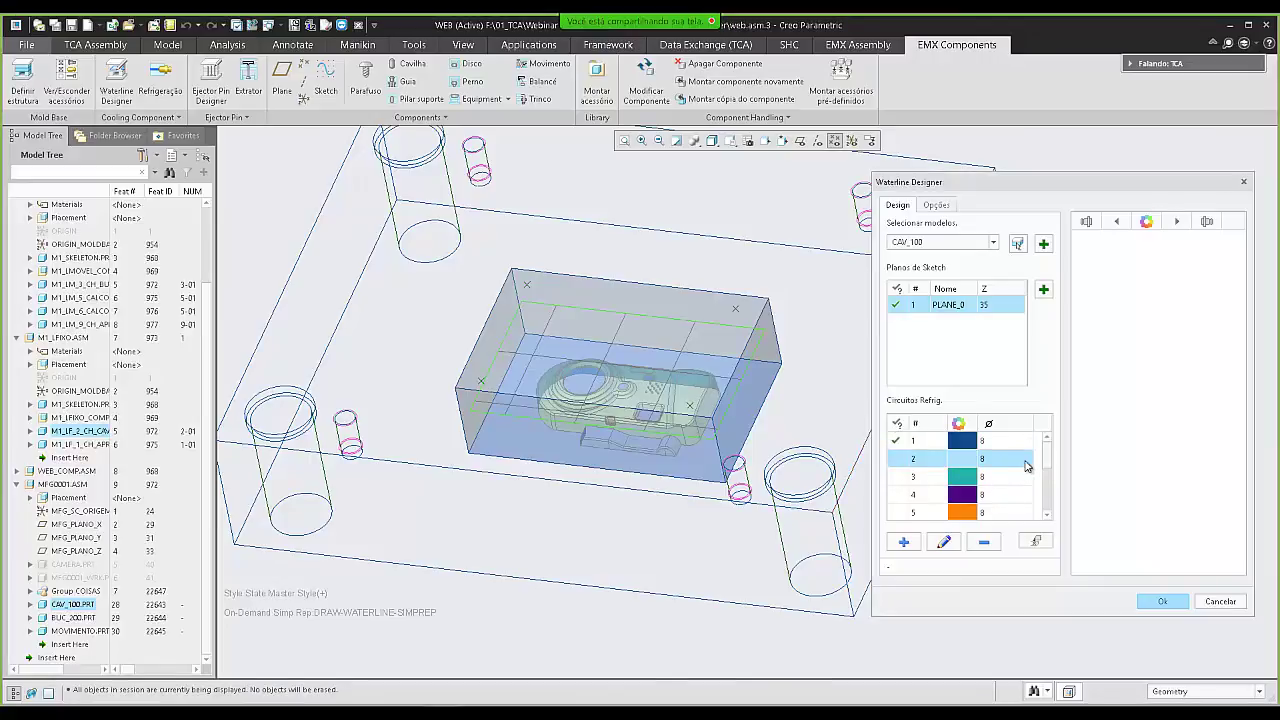
pyautogui.click(1027, 458)
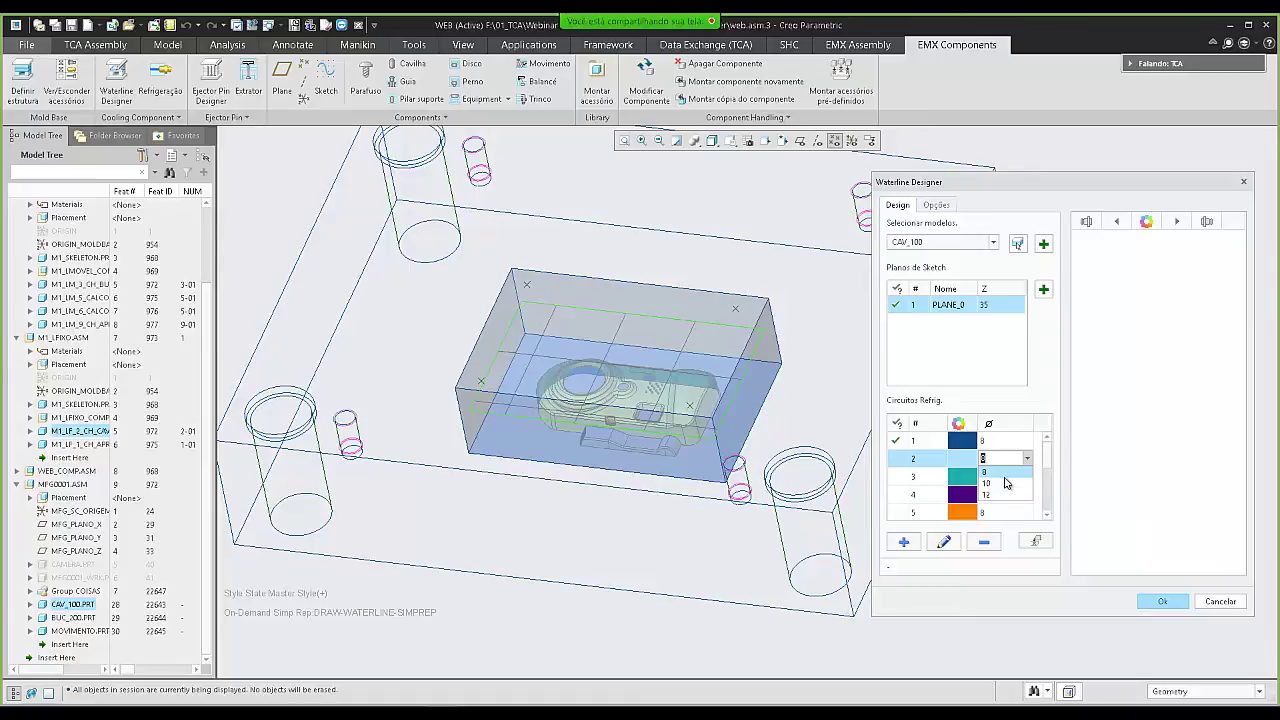
# - Check the Waterline Designer slide in PowerPoint, return to Creo Parametric and make cooling circuit 1 current
pyautogui.click(438, 712)
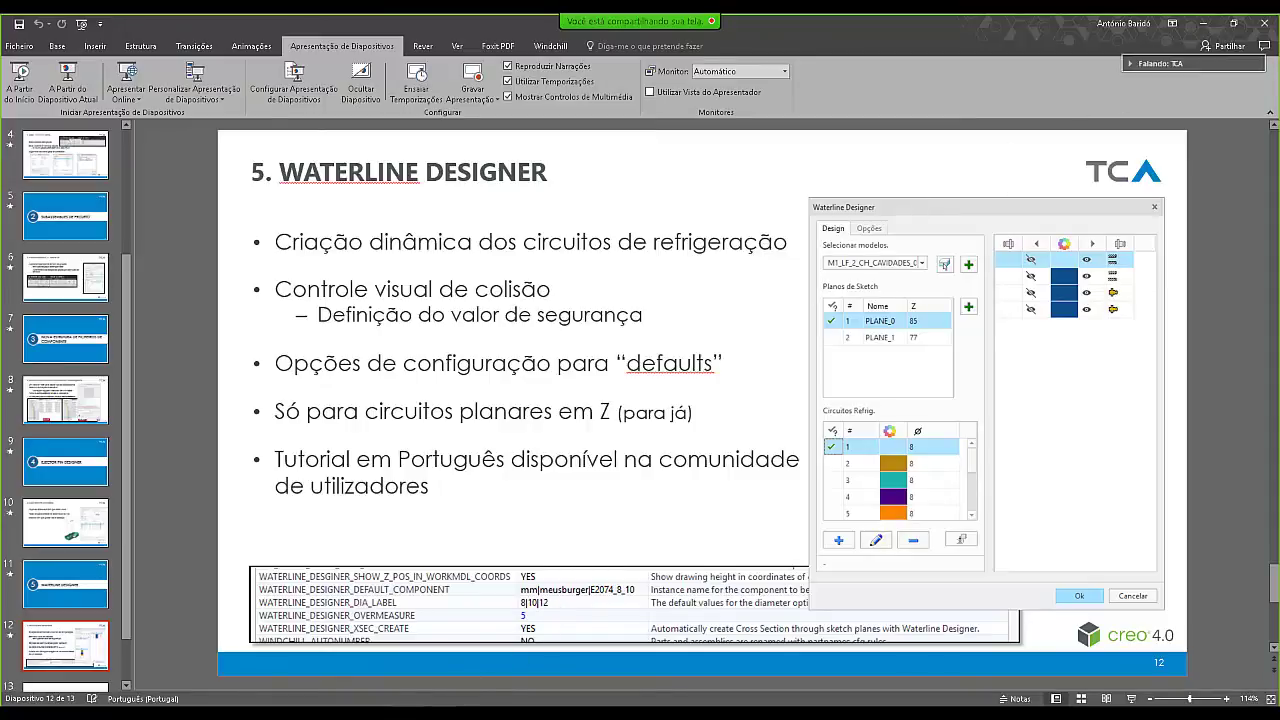
pyautogui.moveTo(400, 712)
pyautogui.click(400, 657)
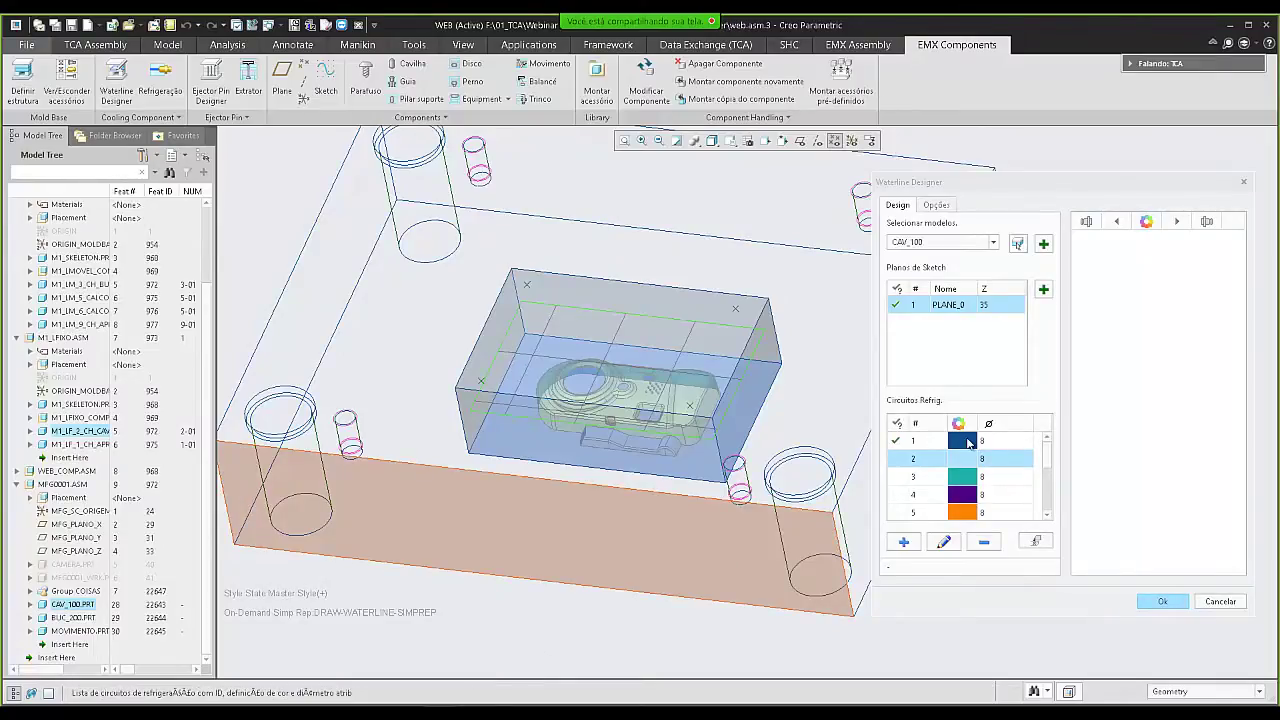
pyautogui.click(968, 443)
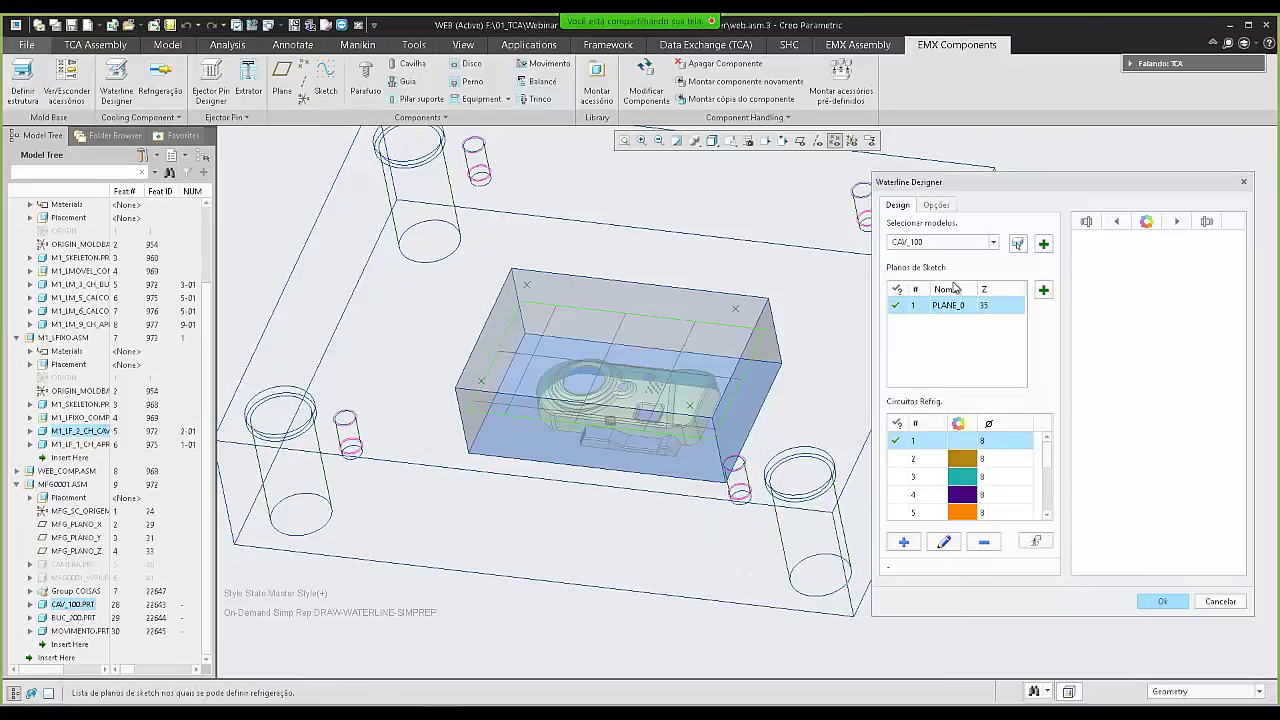
# - Set the working dimension of the collision control to 5 in the Waterline Designer options and return to the design settings
pyautogui.click(938, 206)
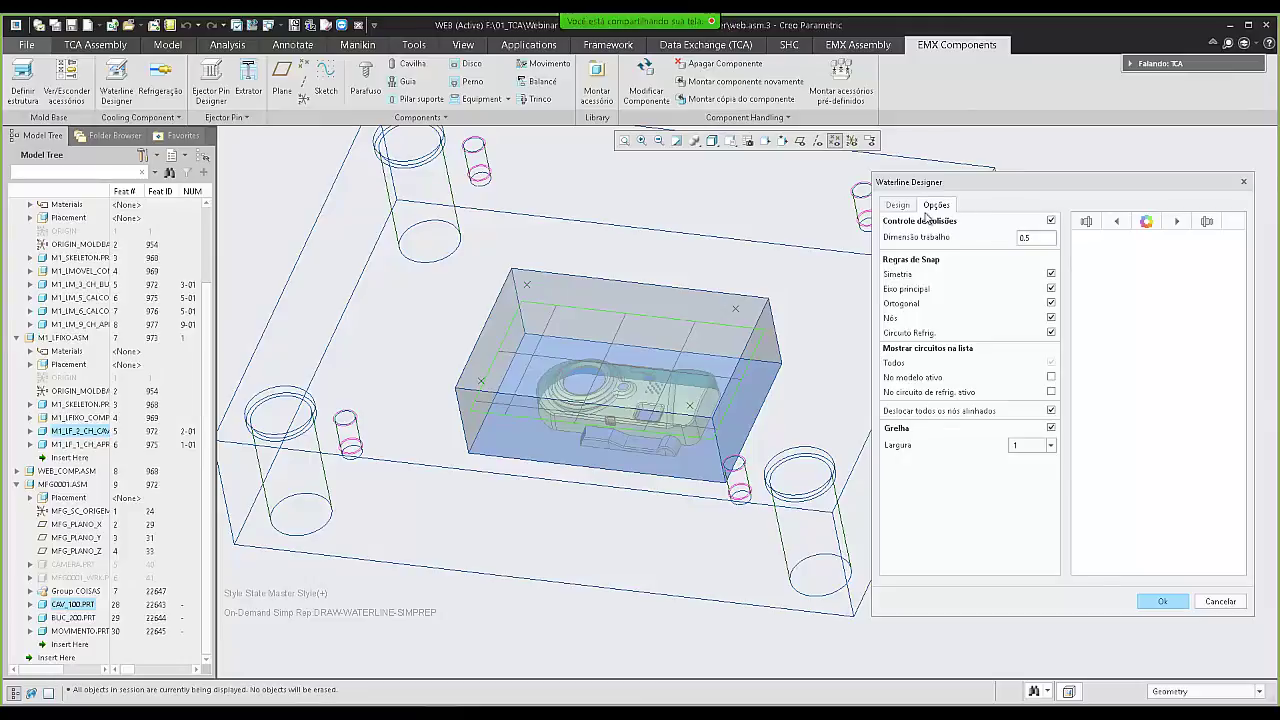
pyautogui.doubleClick(1030, 237)
pyautogui.write('5')
pyautogui.doubleClick(1032, 236)
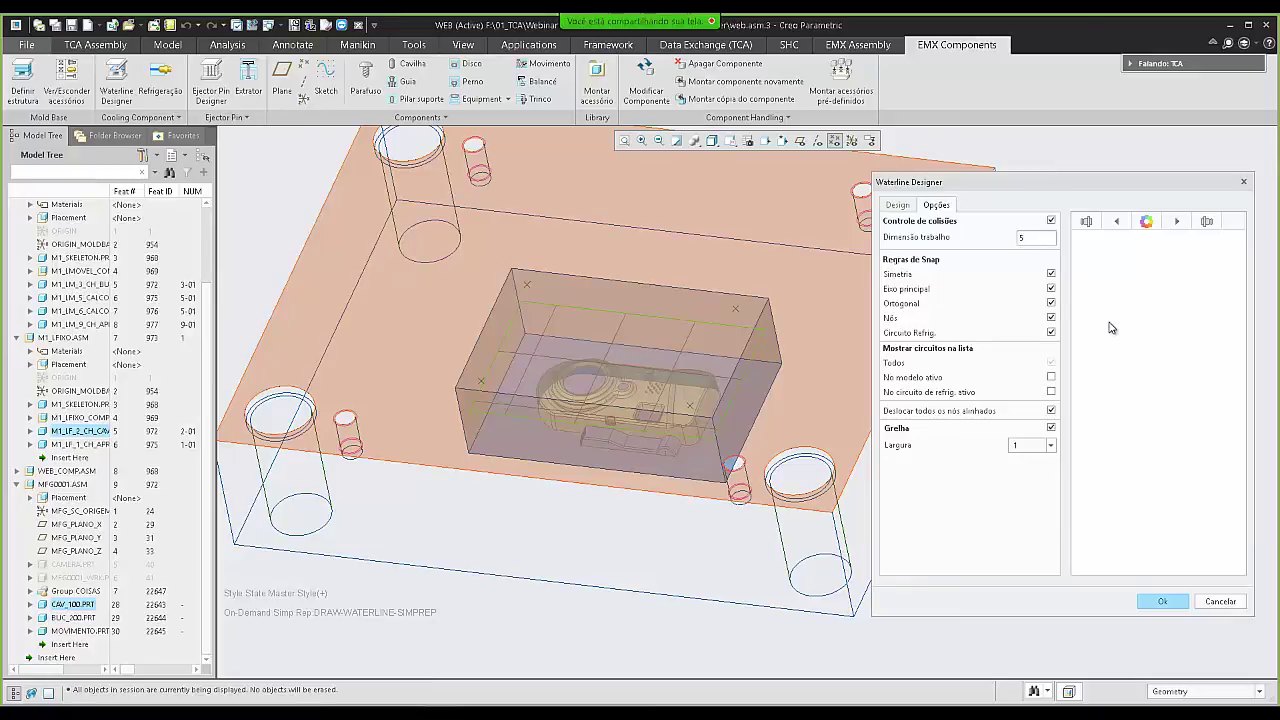
pyautogui.click(905, 206)
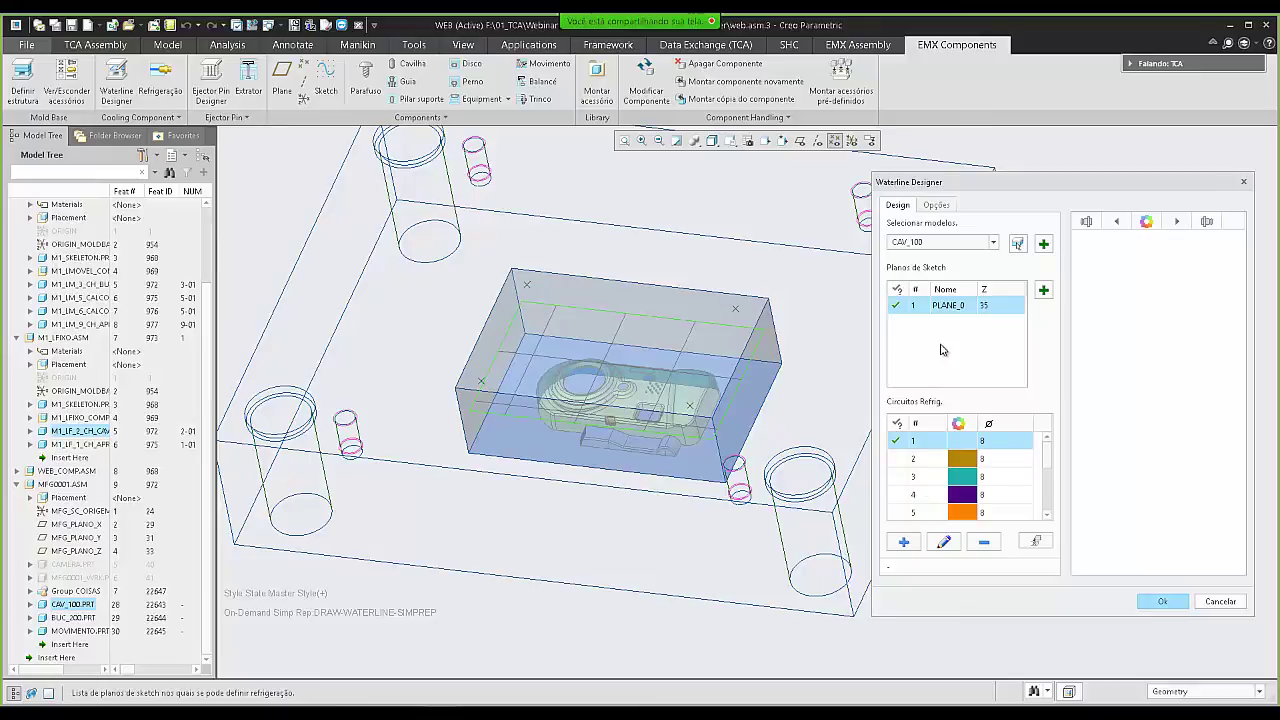
# - Draw the first line of circuit 1 on PLANE_0 of CAV_100, from X -55, Y 51 to X -55, Y -34
pyautogui.click(902, 541)
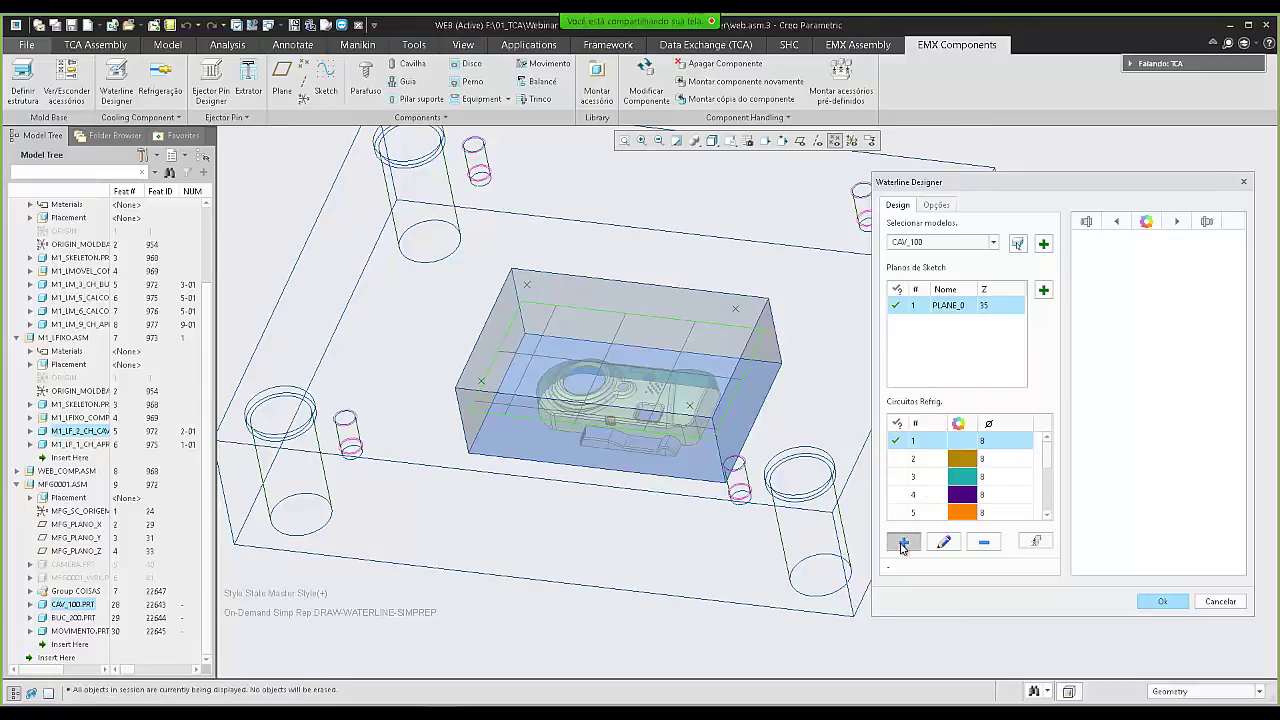
pyautogui.moveTo(675, 430); pyautogui.dragTo(466, 492, button='middle')
pyautogui.scroll(2, 418, 488)
pyautogui.scroll(-3, 660, 384)
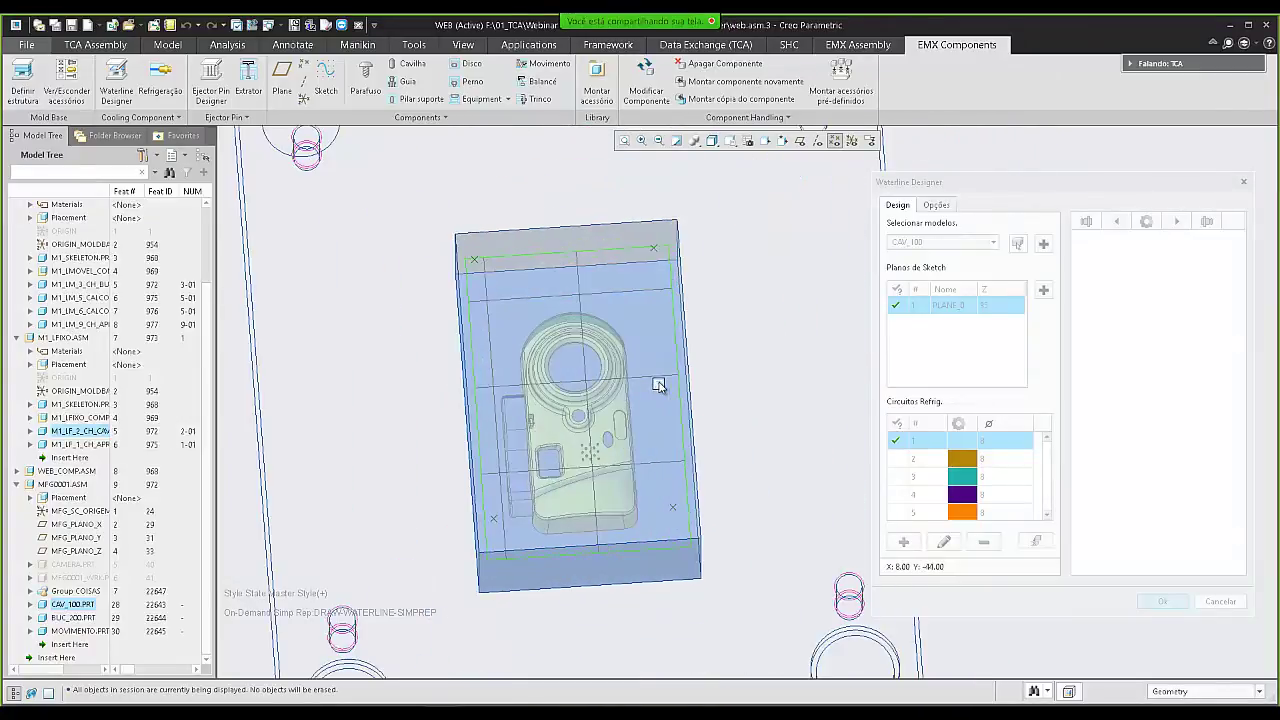
pyautogui.moveTo(692, 431); pyautogui.dragTo(700, 452, button='middle')
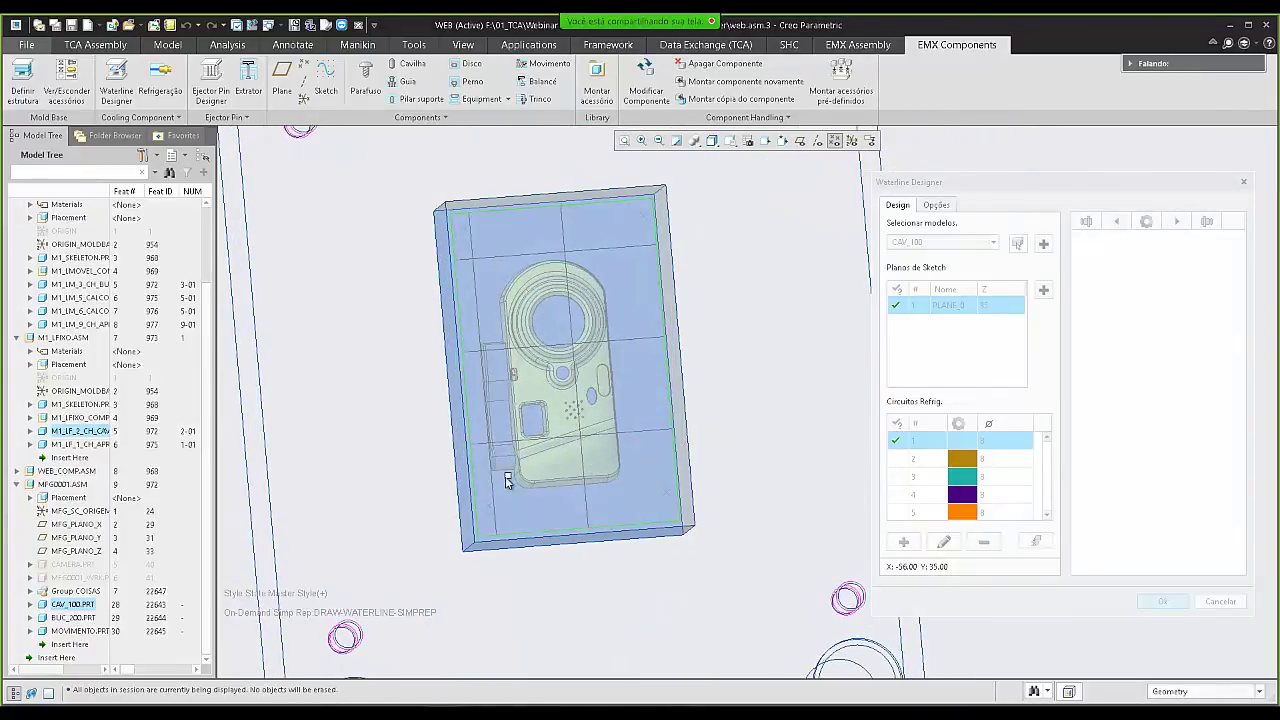
pyautogui.moveTo(509, 486)
pyautogui.mouseDown(button='middle')
pyautogui.moveTo(493, 487)
pyautogui.moveTo(506, 480)
pyautogui.mouseUp(button='middle')
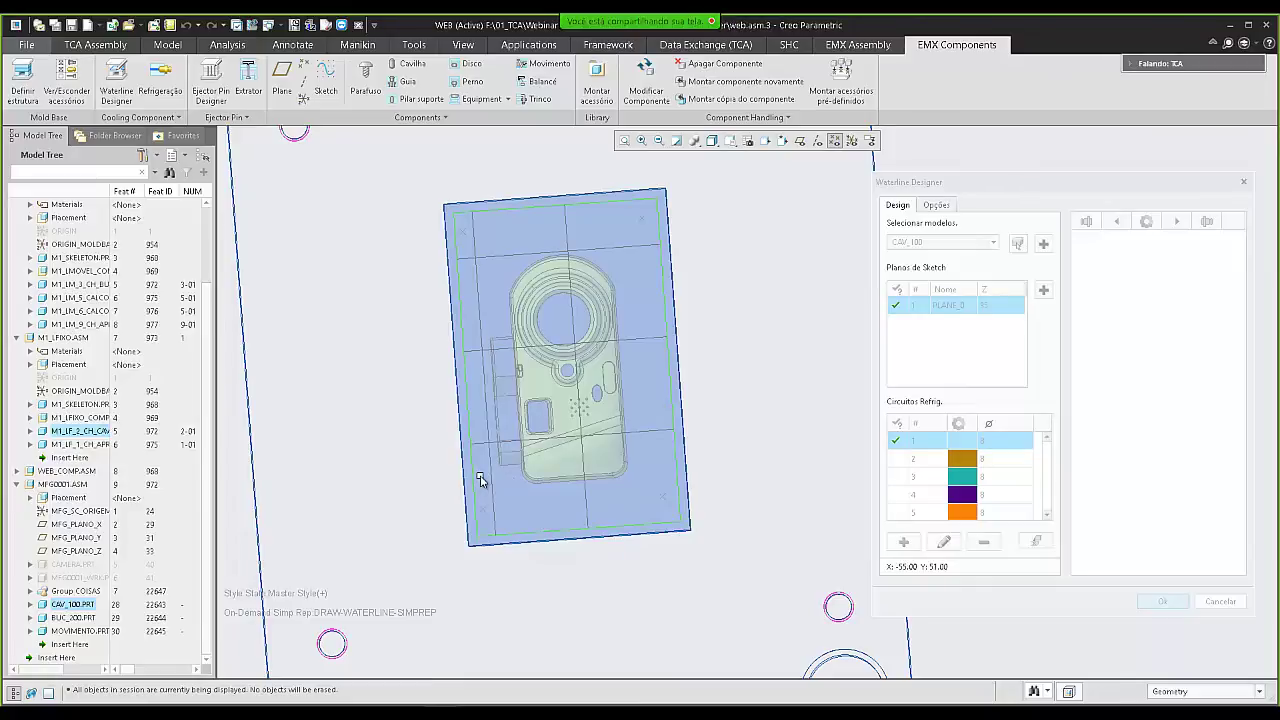
pyautogui.click(480, 477)
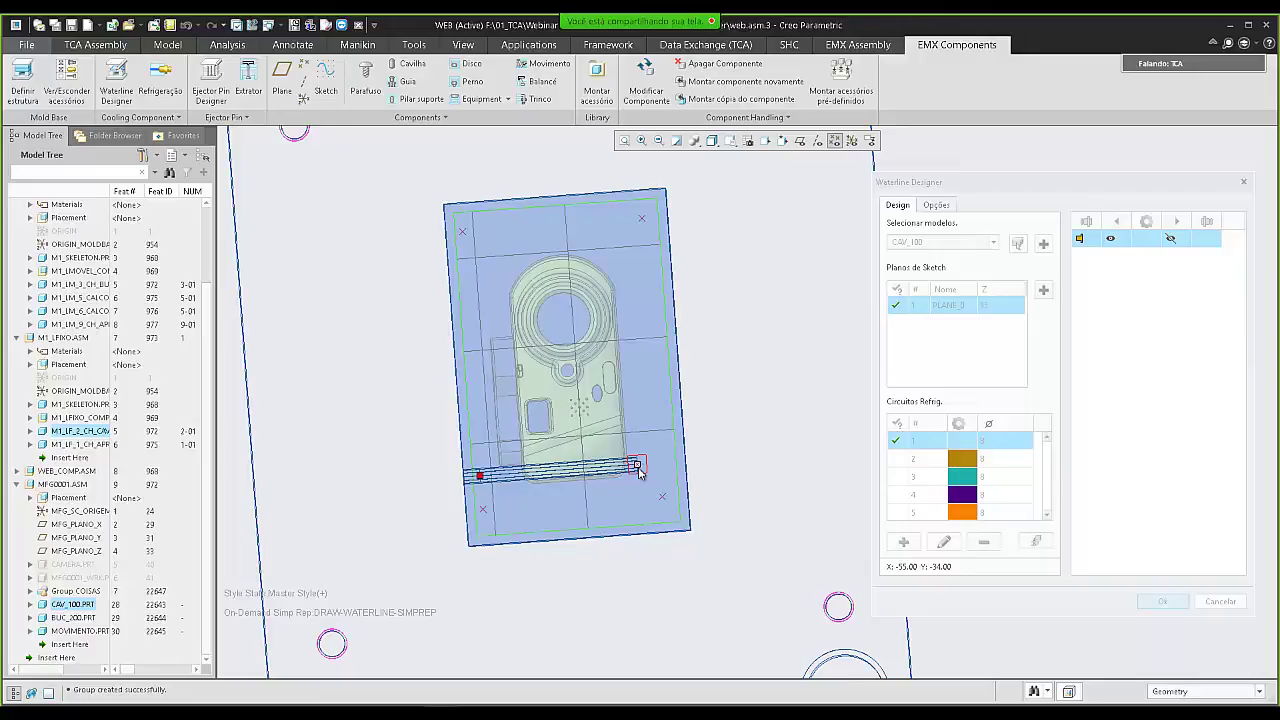
pyautogui.click(636, 466)
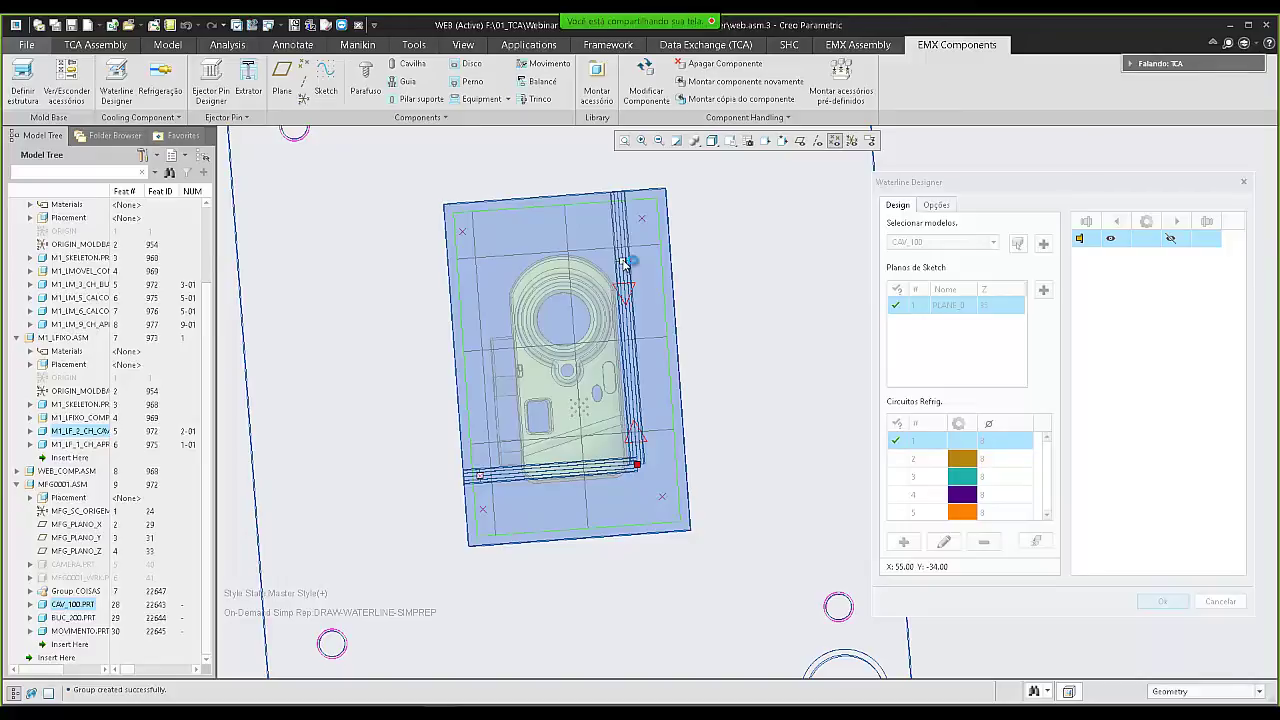
# - Continue circuit 1 to X 55, Y -34, across the insert and back to the first line at X -55, Y 34, and end the drawing
pyautogui.click(622, 263)
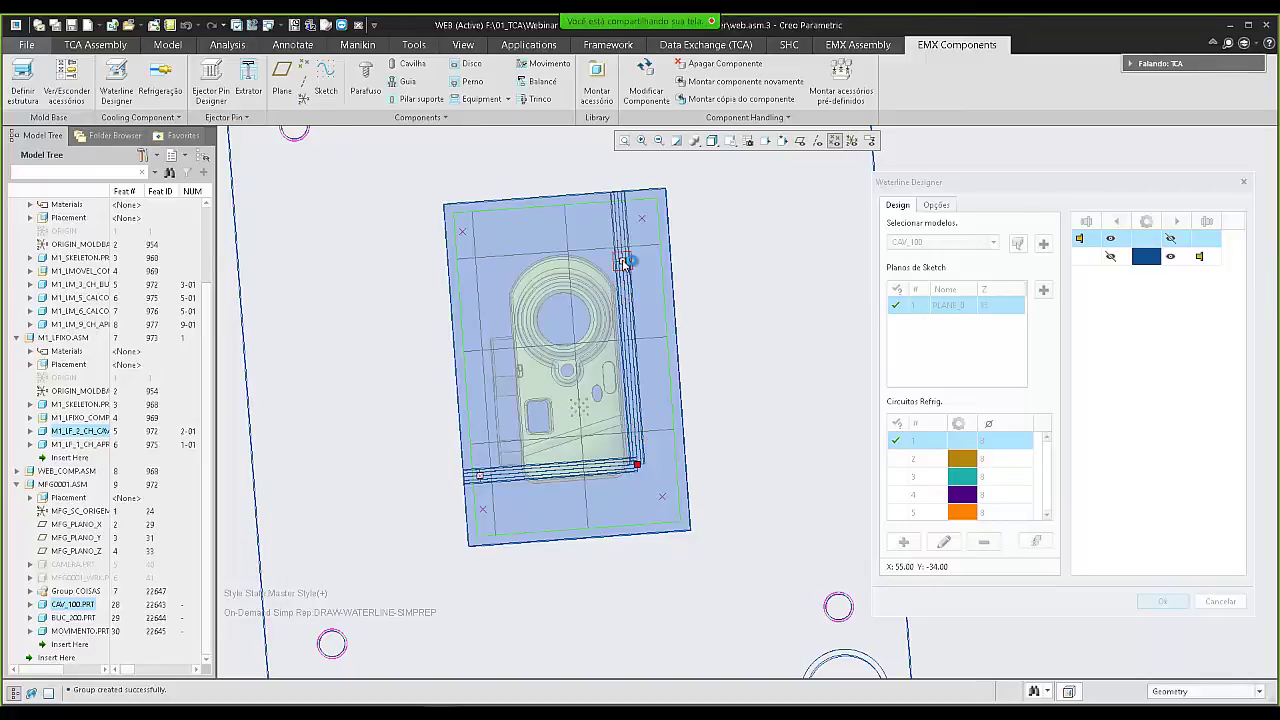
pyautogui.click(622, 263)
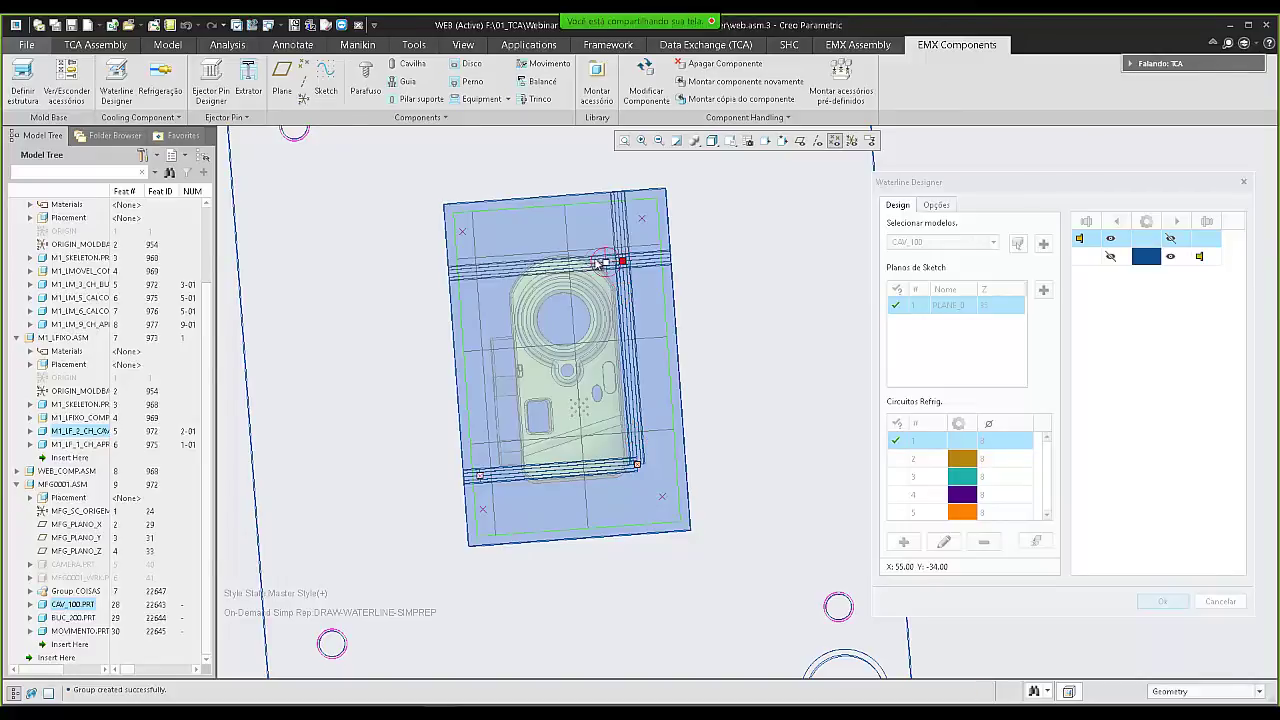
pyautogui.click(496, 275)
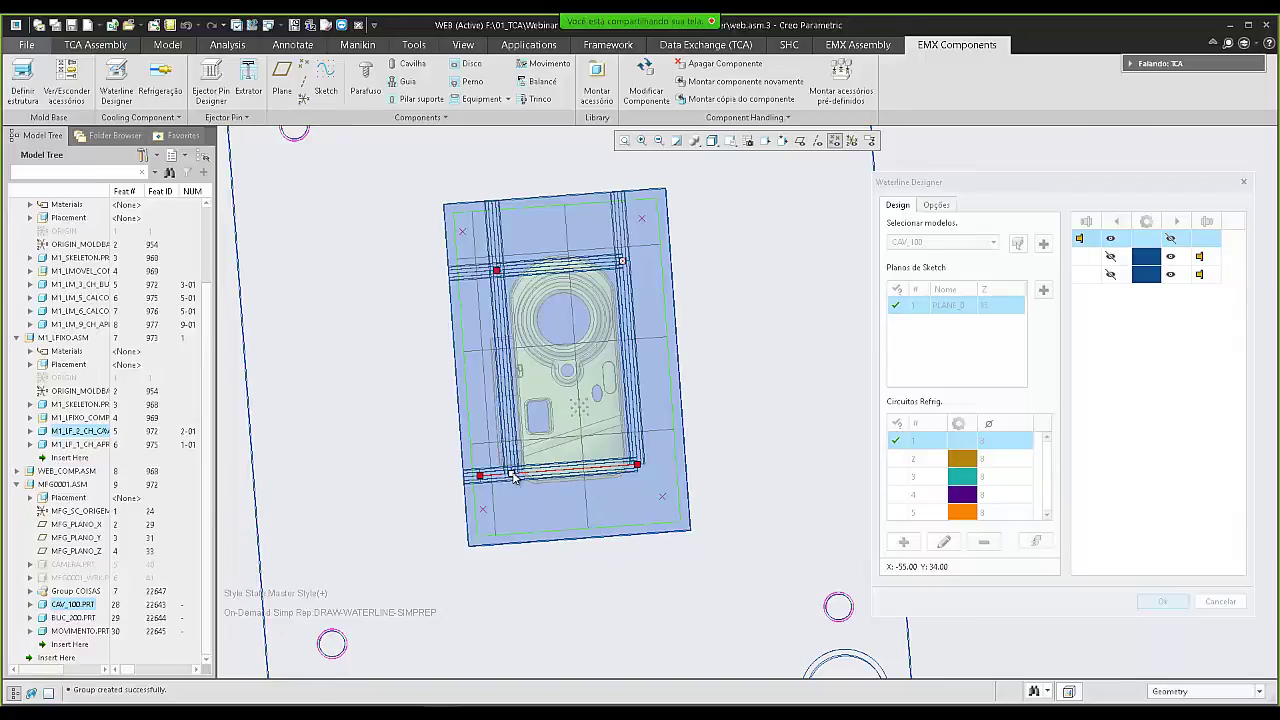
pyautogui.click(512, 475)
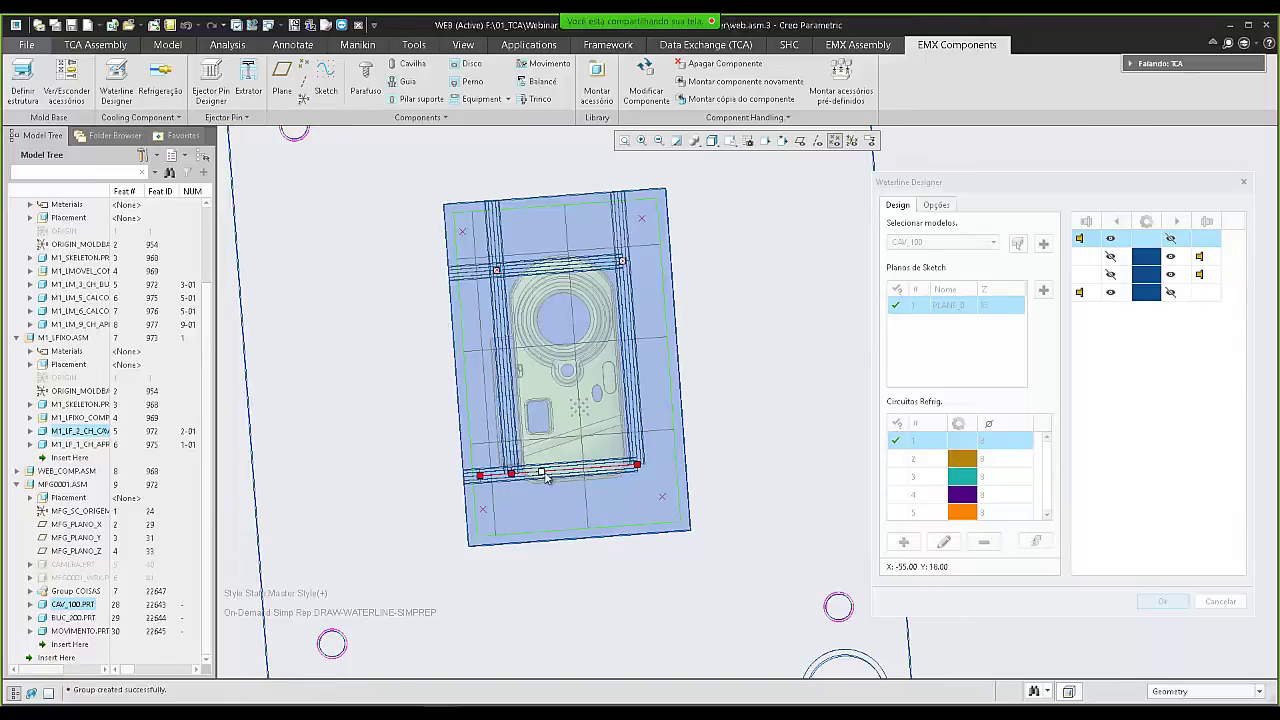
pyautogui.moveTo(575, 468); pyautogui.dragTo(638, 412, button='middle')
pyautogui.scroll(2, 685, 414)
pyautogui.scroll(-4, 515, 436)
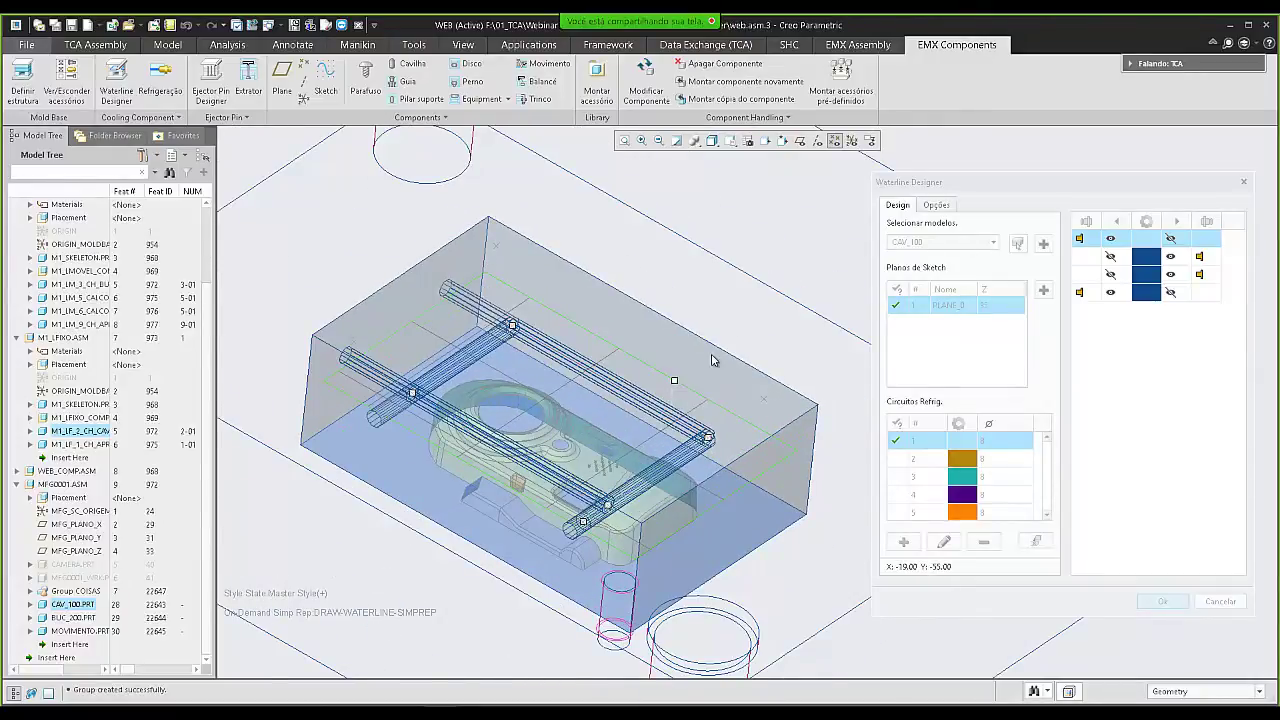
pyautogui.click(728, 332)
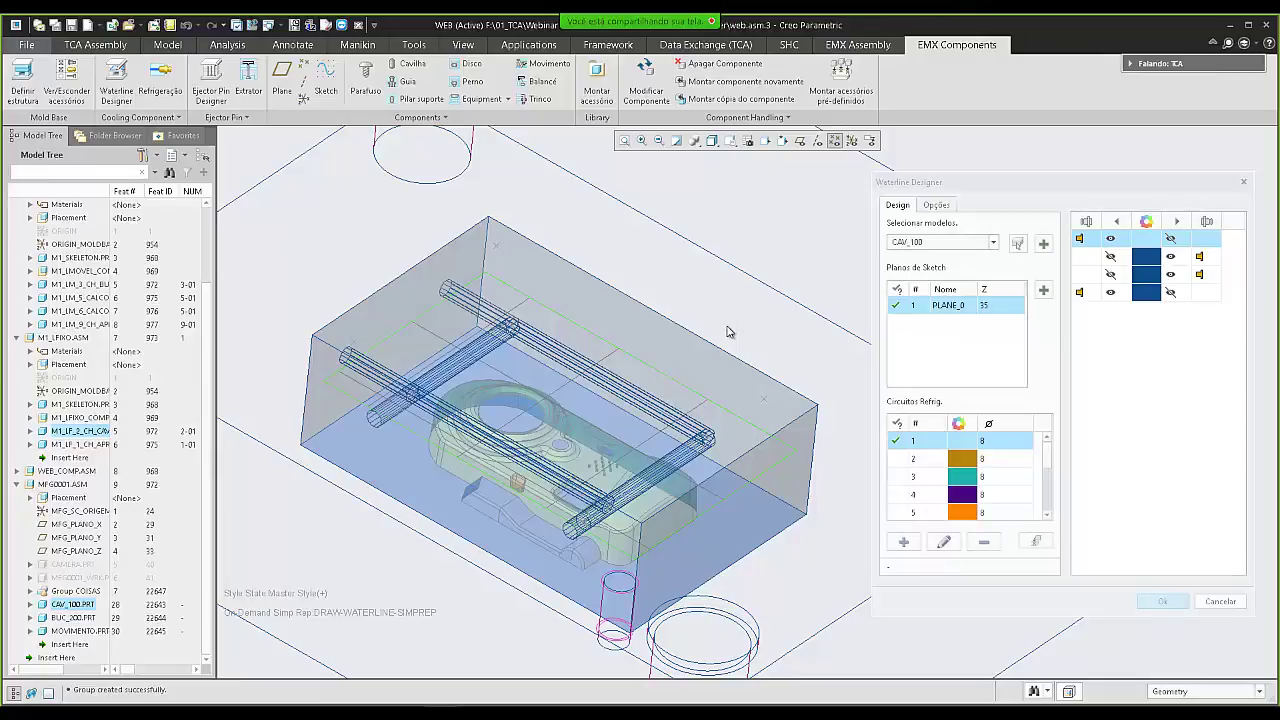
pyautogui.moveTo(714, 400)
pyautogui.mouseDown(button='middle')
pyautogui.moveTo(627, 387)
pyautogui.moveTo(705, 402)
pyautogui.moveTo(690, 401)
pyautogui.mouseUp(button='middle')
pyautogui.scroll(-3, 690, 401)
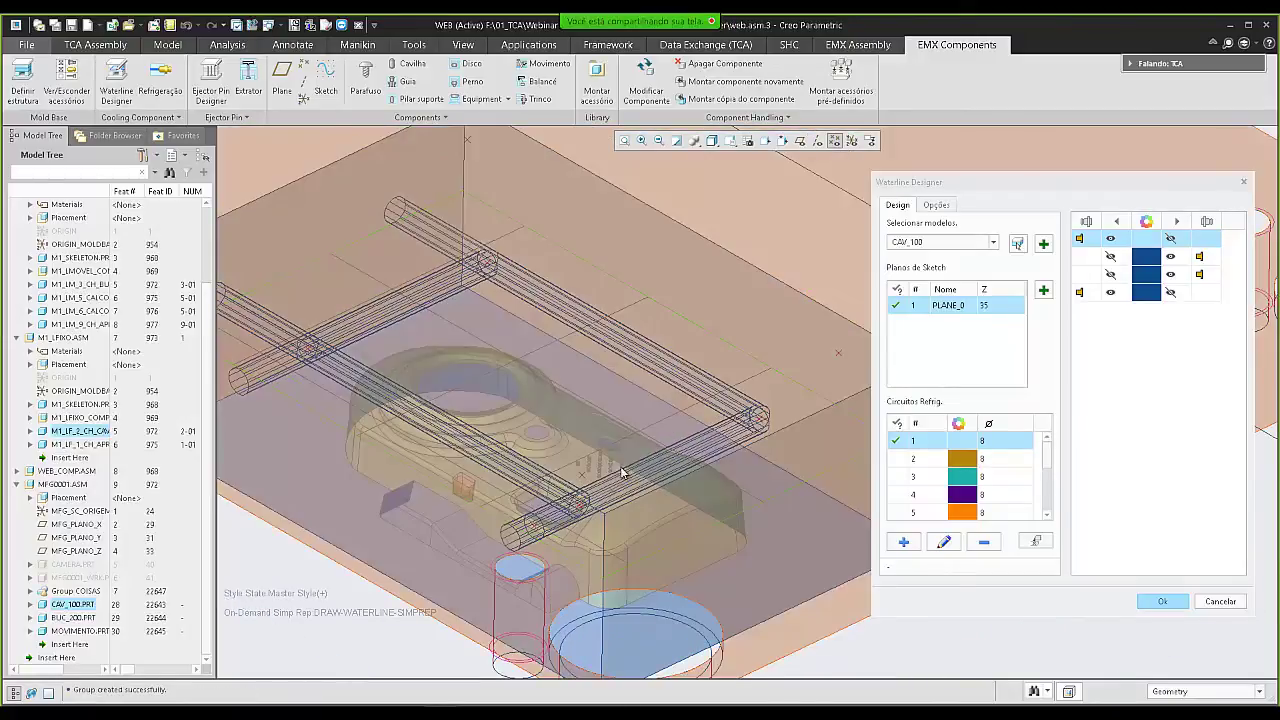
pyautogui.moveTo(622, 473)
pyautogui.mouseDown(button='middle')
pyautogui.moveTo(614, 466)
pyautogui.moveTo(643, 475)
pyautogui.mouseUp(button='middle')
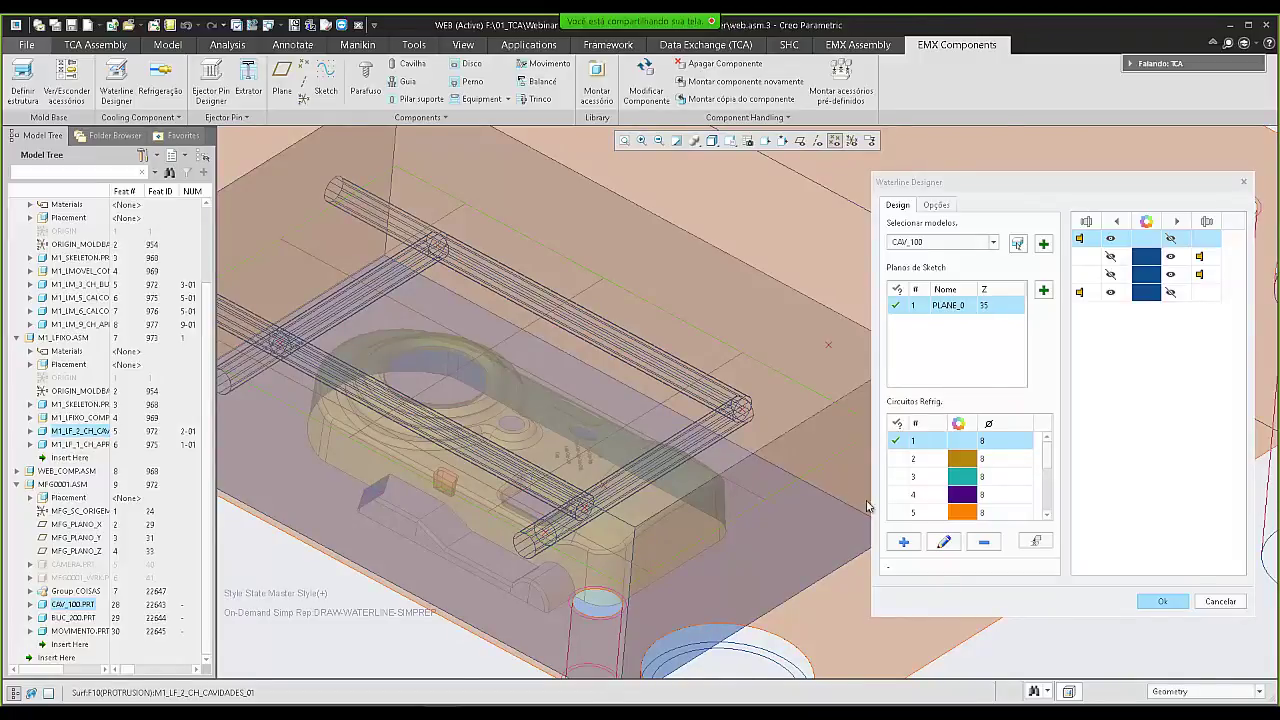
# - Make cooling circuit 2 current for the vertical holes
pyautogui.click(903, 543)
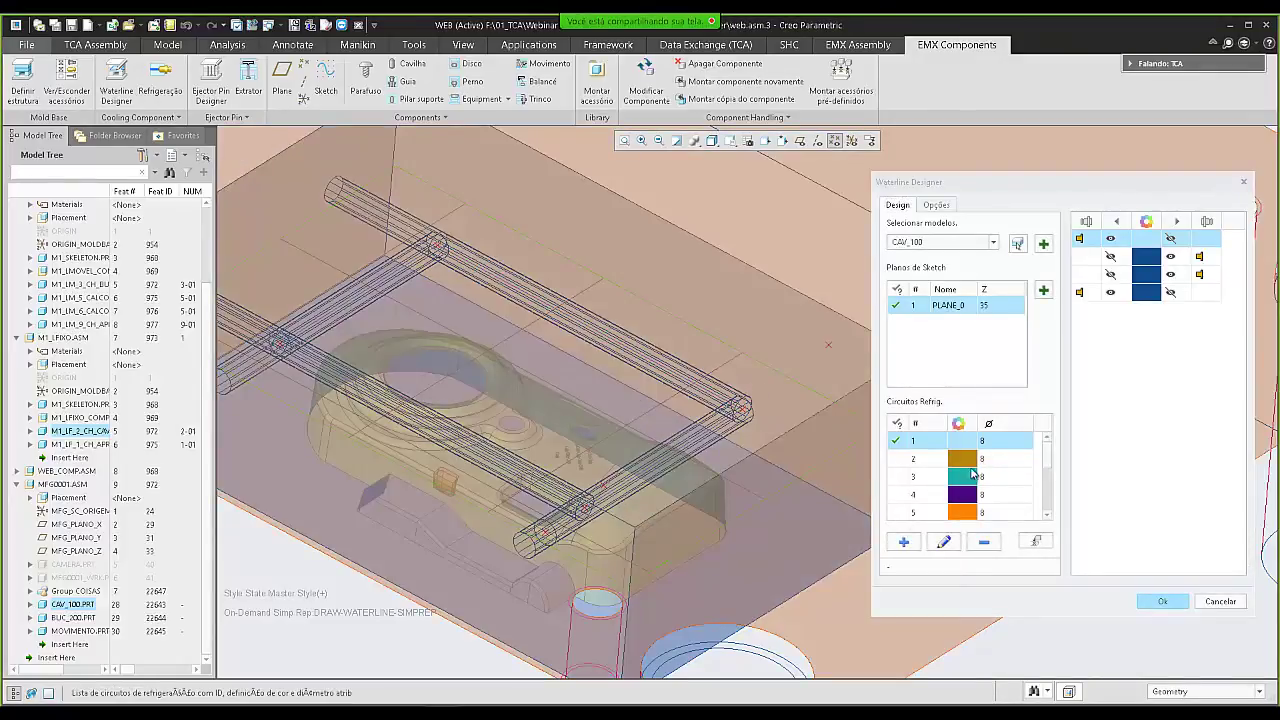
pyautogui.click(961, 466)
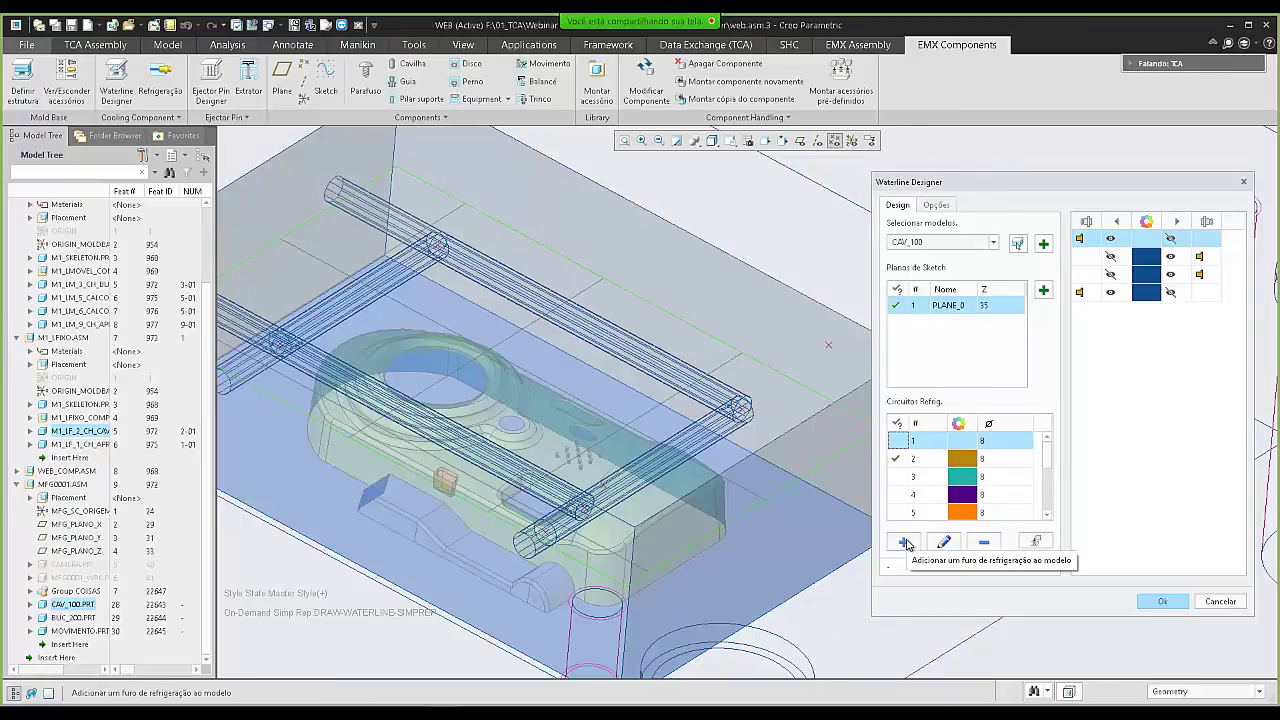
pyautogui.click(904, 542)
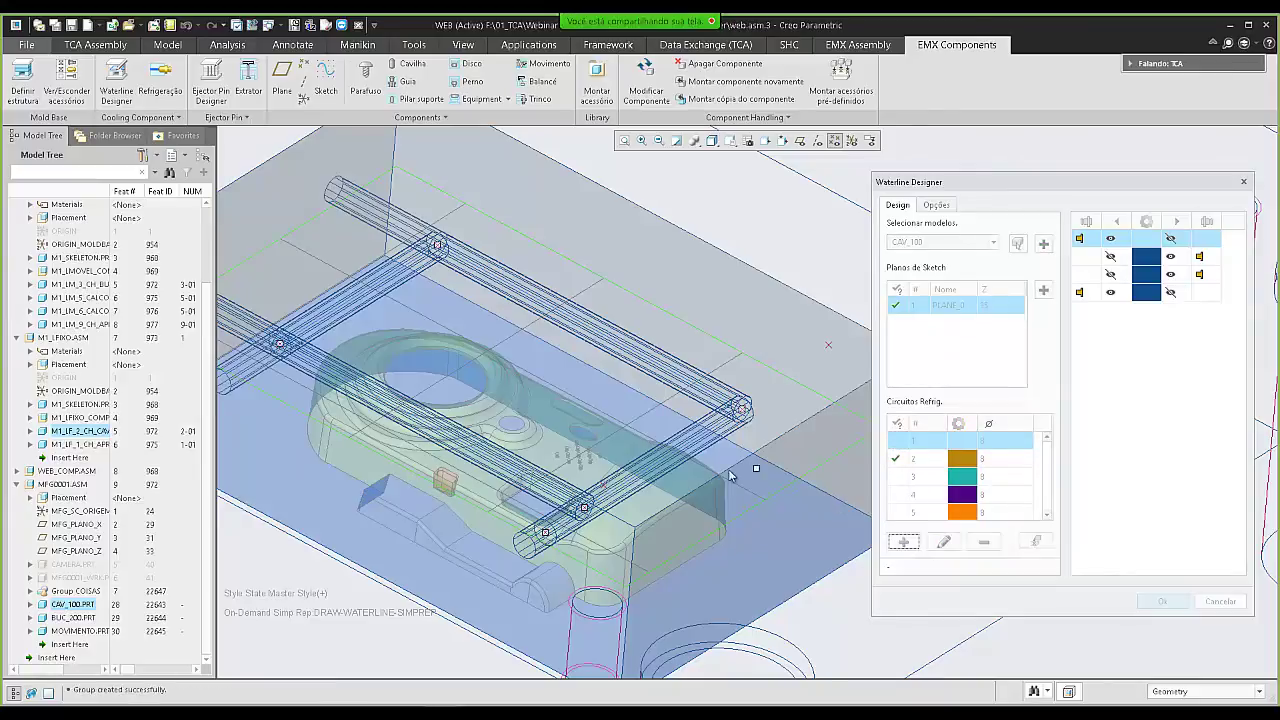
pyautogui.click(622, 488)
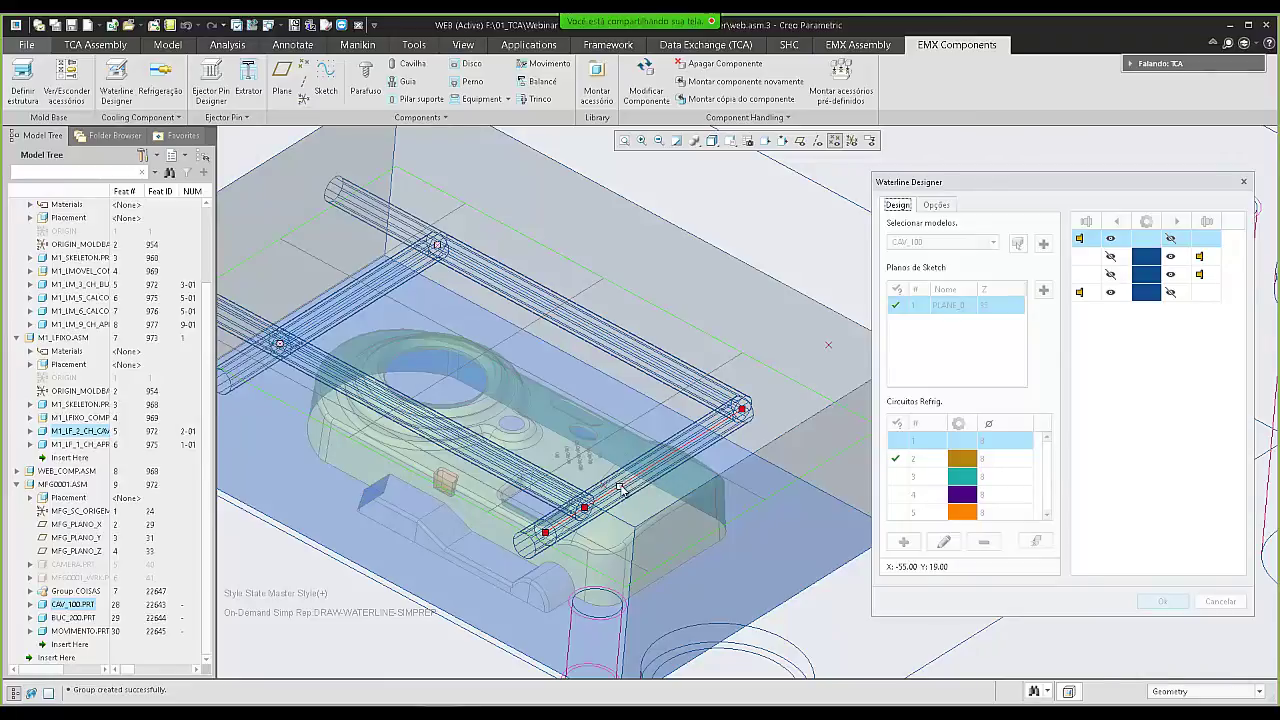
pyautogui.click(622, 487)
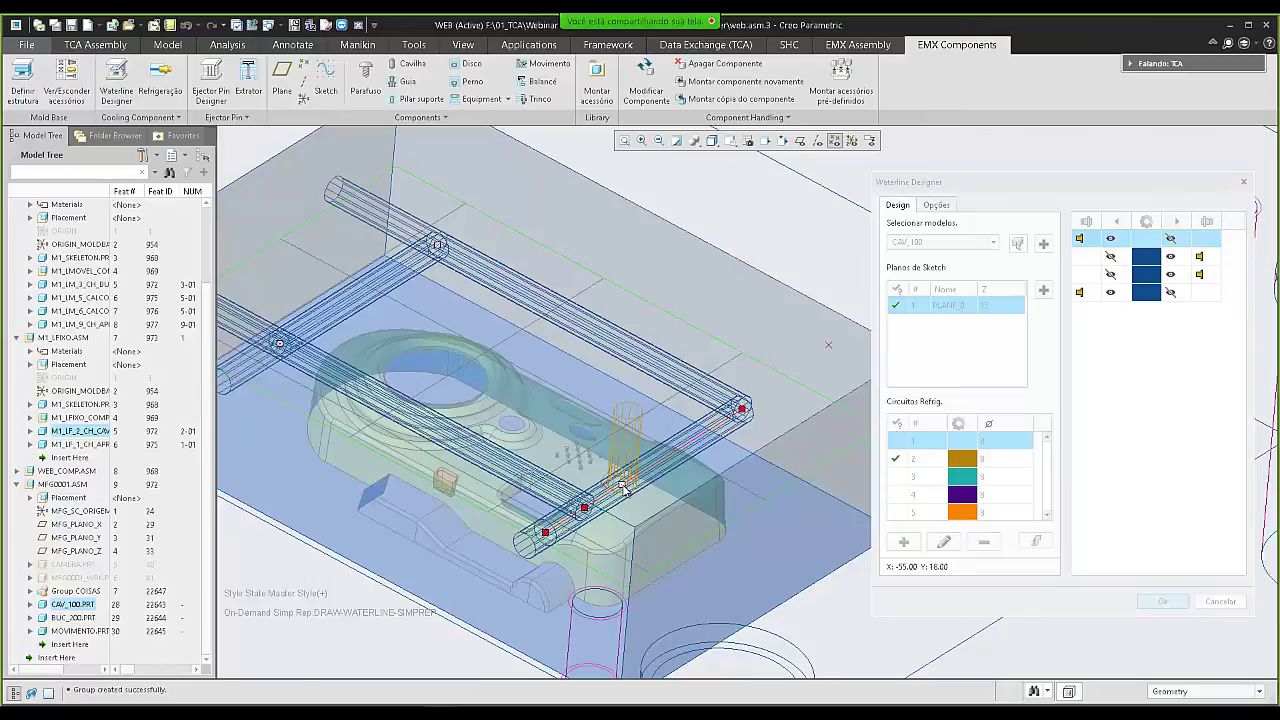
pyautogui.click(622, 487)
pyautogui.click(622, 487)
pyautogui.click(622, 487)
pyautogui.middleClick(622, 487)
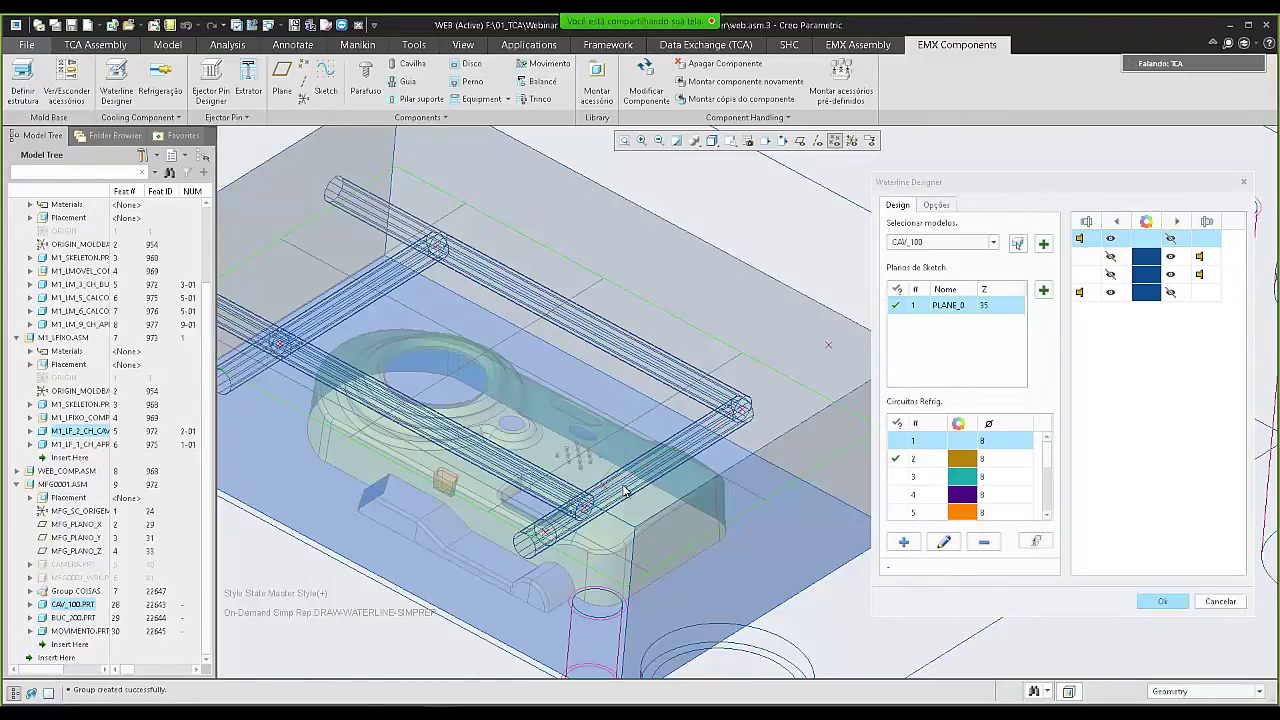
# - Add two vertical circuit 2 holes on the first line, at X -55, Y 15 and X -55, Y -11, and end the drawing
pyautogui.click(903, 542)
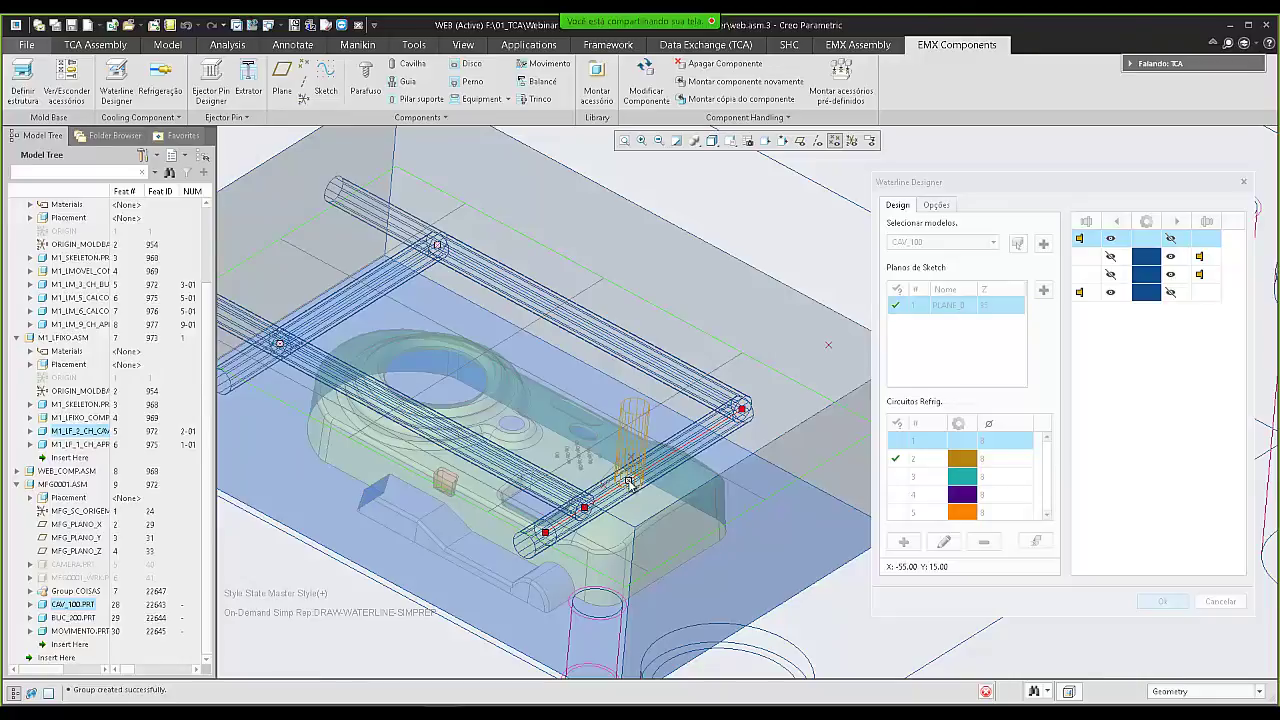
pyautogui.click(628, 483)
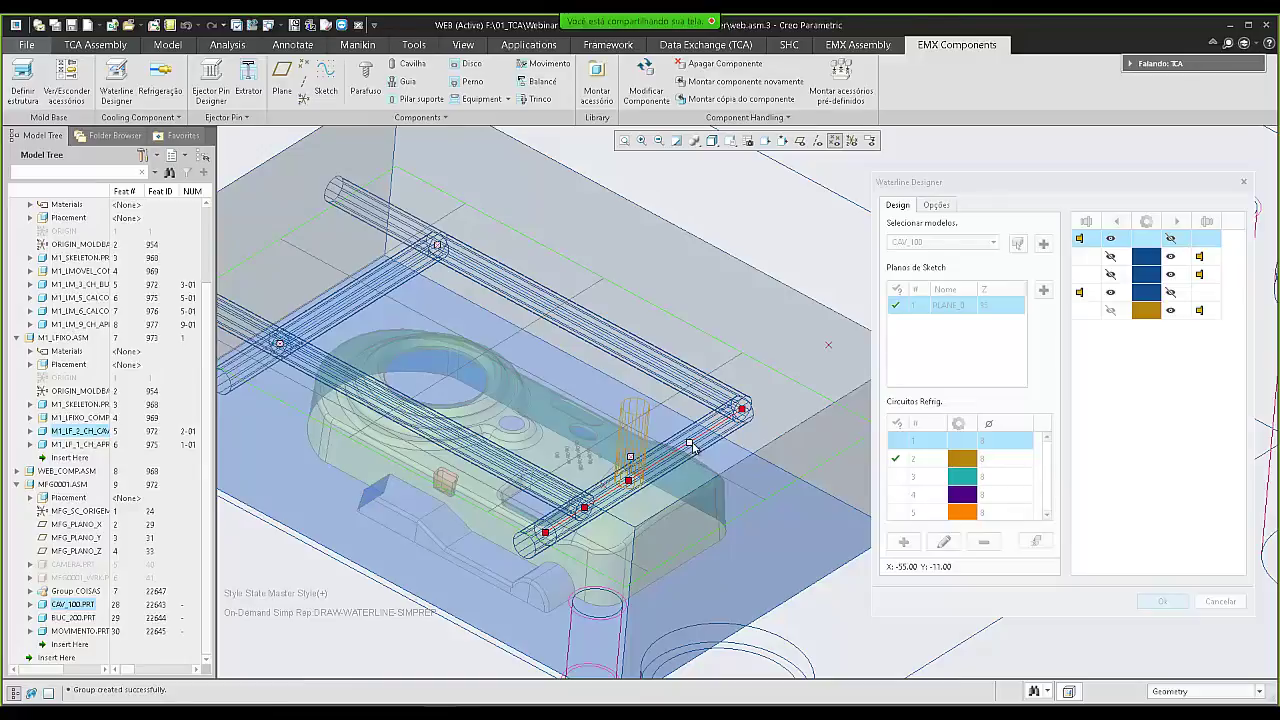
pyautogui.click(690, 444)
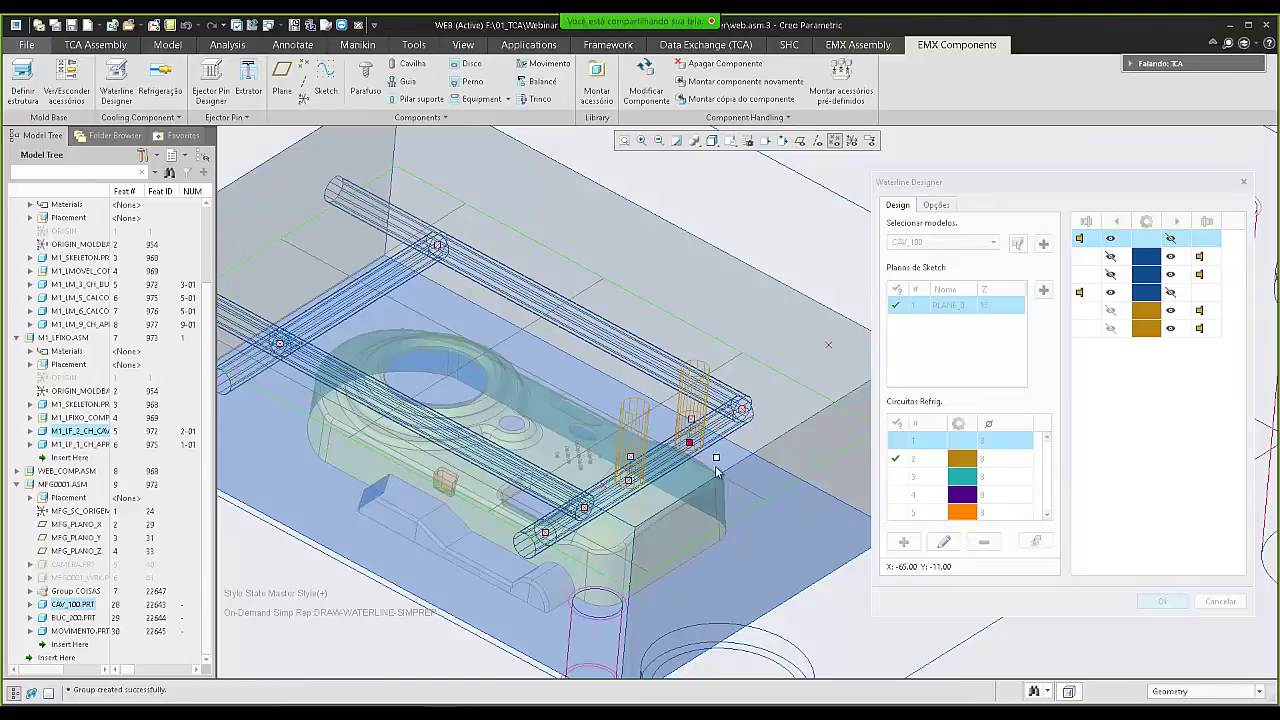
pyautogui.middleClick(746, 482)
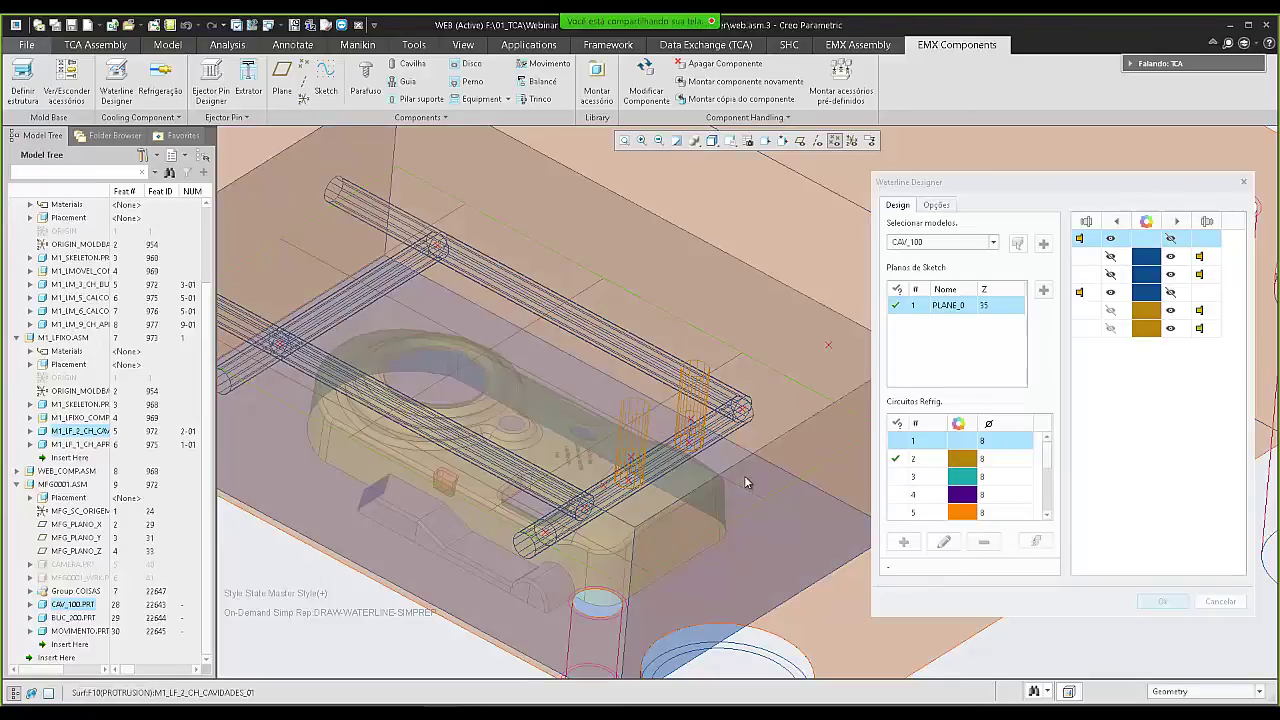
pyautogui.moveTo(687, 449)
pyautogui.mouseDown(button='middle')
pyautogui.moveTo(613, 451)
pyautogui.moveTo(643, 500)
pyautogui.moveTo(640, 458)
pyautogui.moveTo(684, 451)
pyautogui.mouseUp(button='middle')
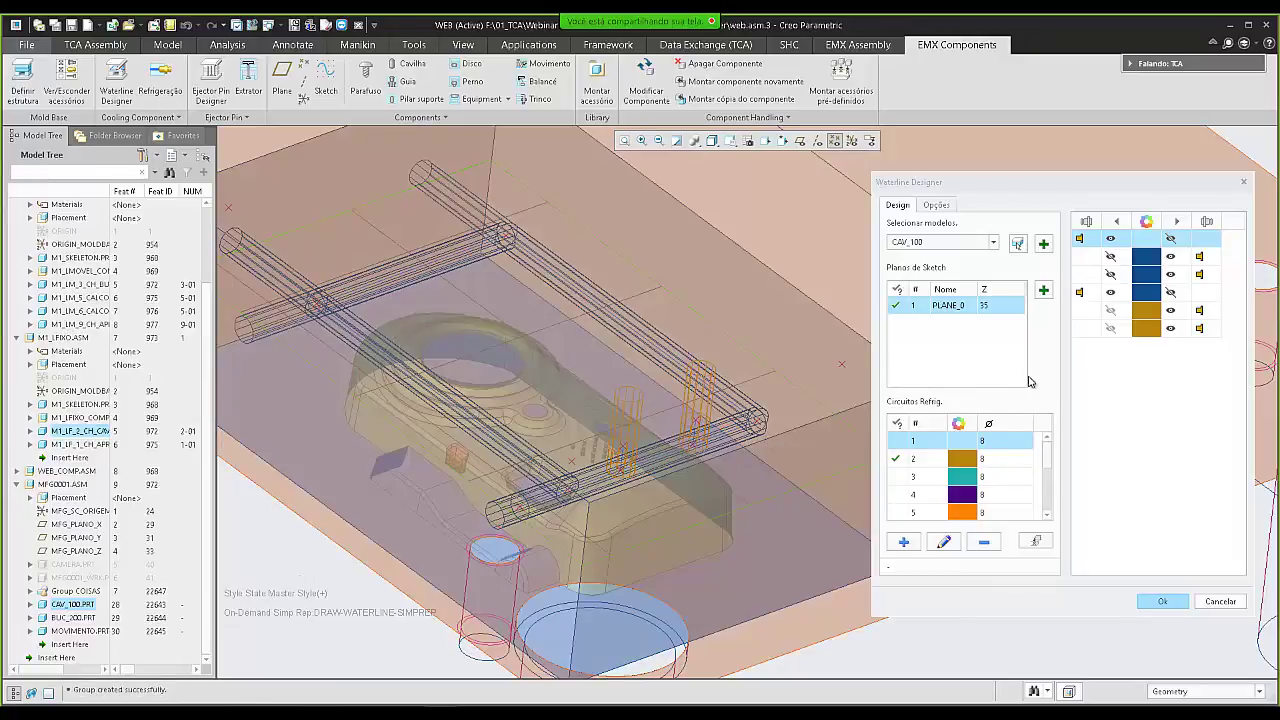
# - Try switching the start and end extensions of circuit 1's second line, and restore both to their original settings
pyautogui.moveTo(1043, 195); pyautogui.dragTo(1050, 186)
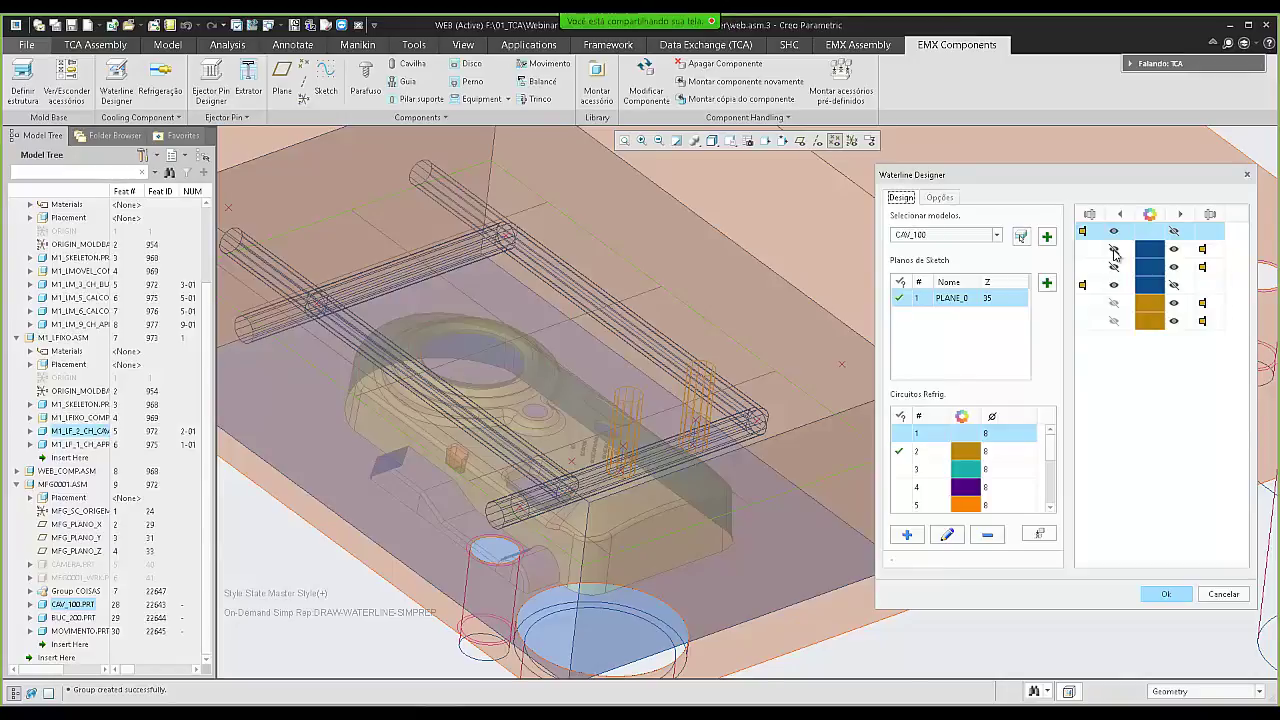
pyautogui.click(1142, 255)
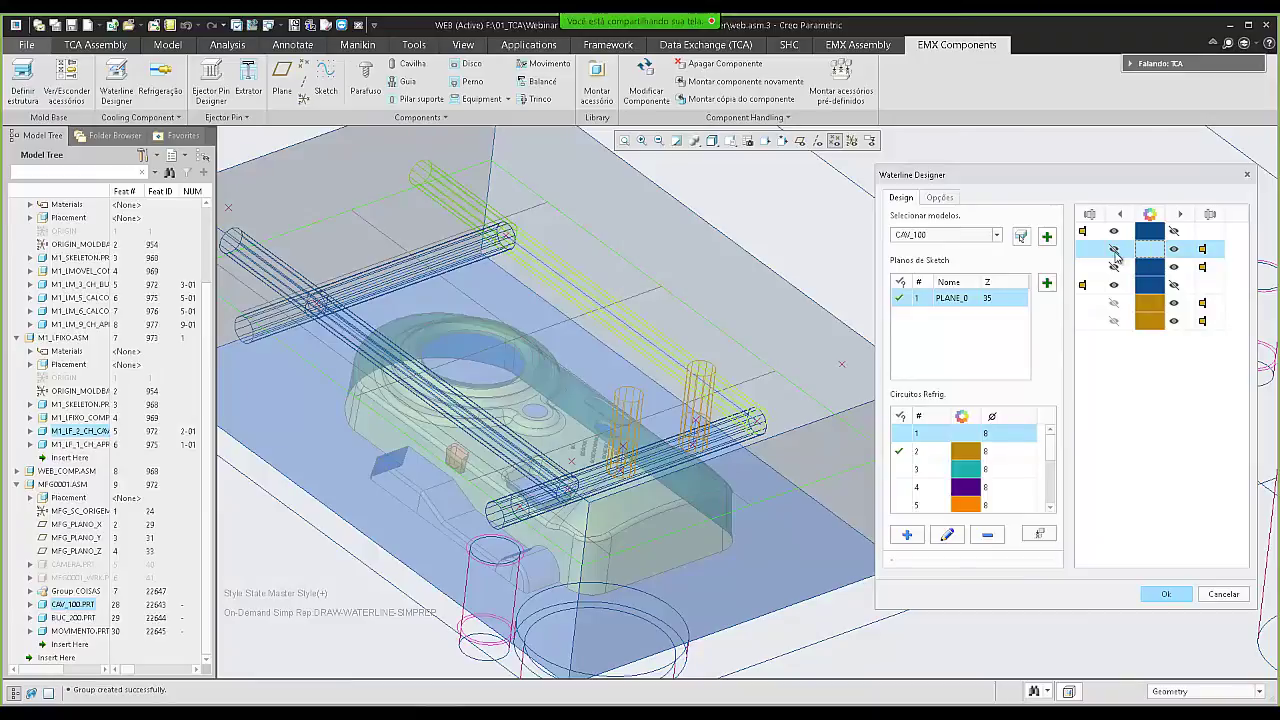
pyautogui.click(1116, 256)
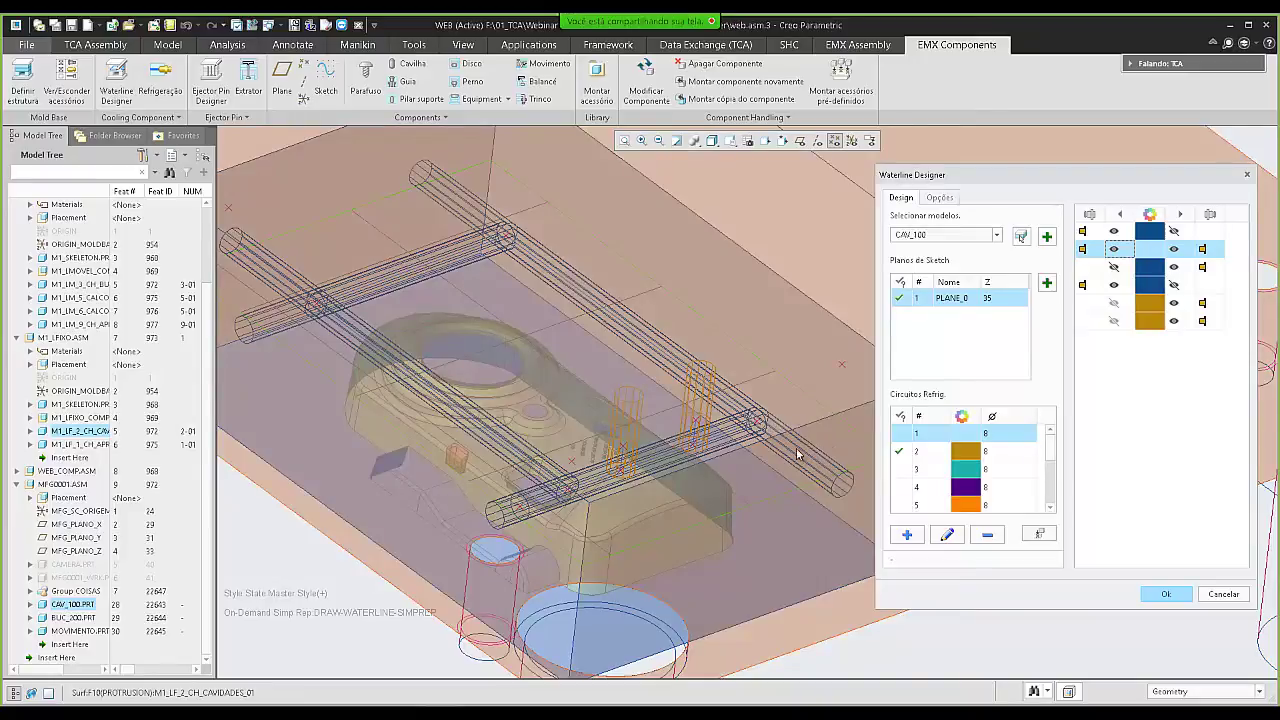
pyautogui.click(1174, 250)
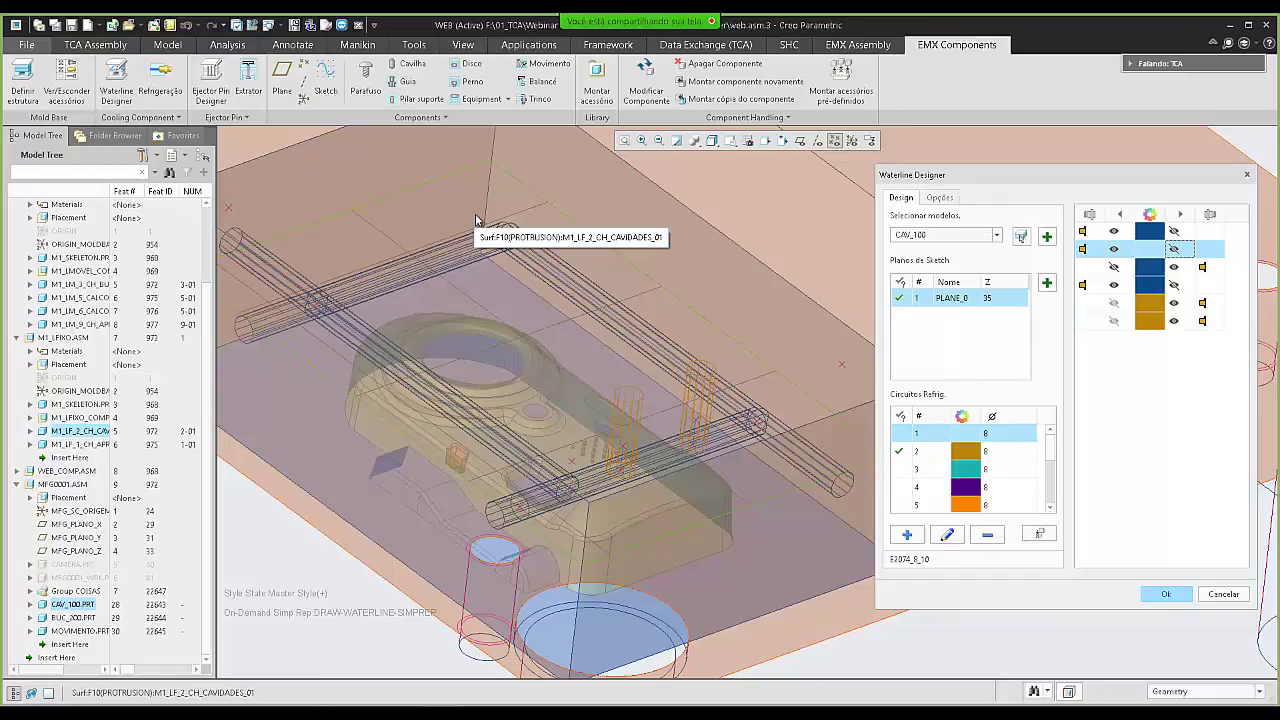
pyautogui.click(1175, 250)
pyautogui.click(1114, 250)
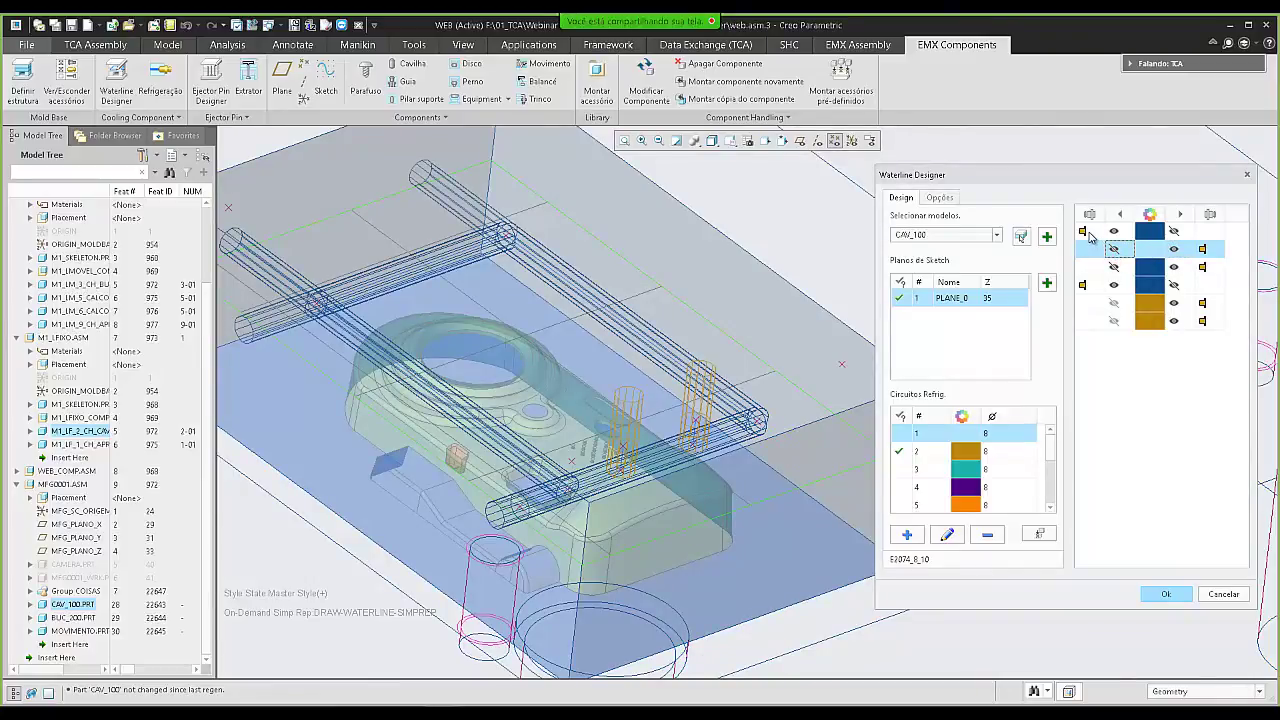
# - Assign the E2074 plug (Tampão) at the start of circuit 1's first line to the M1_LFIXO assembly
pyautogui.click(1085, 232)
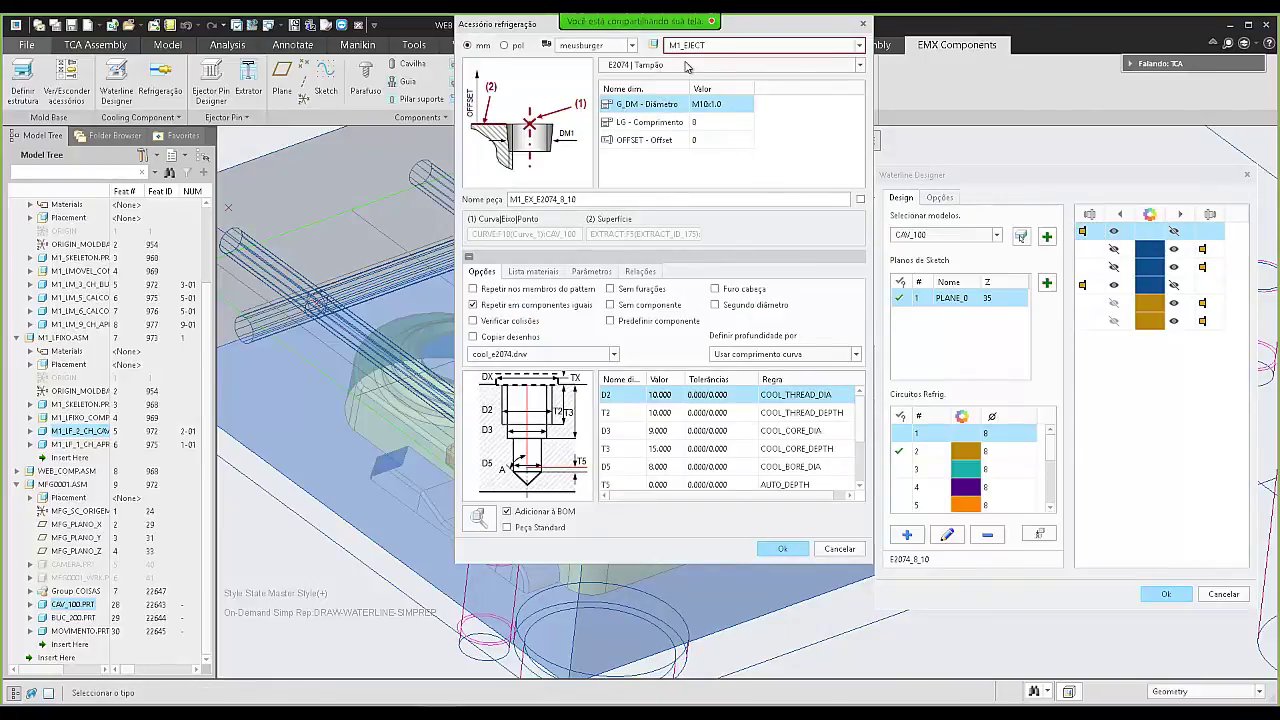
pyautogui.click(859, 46)
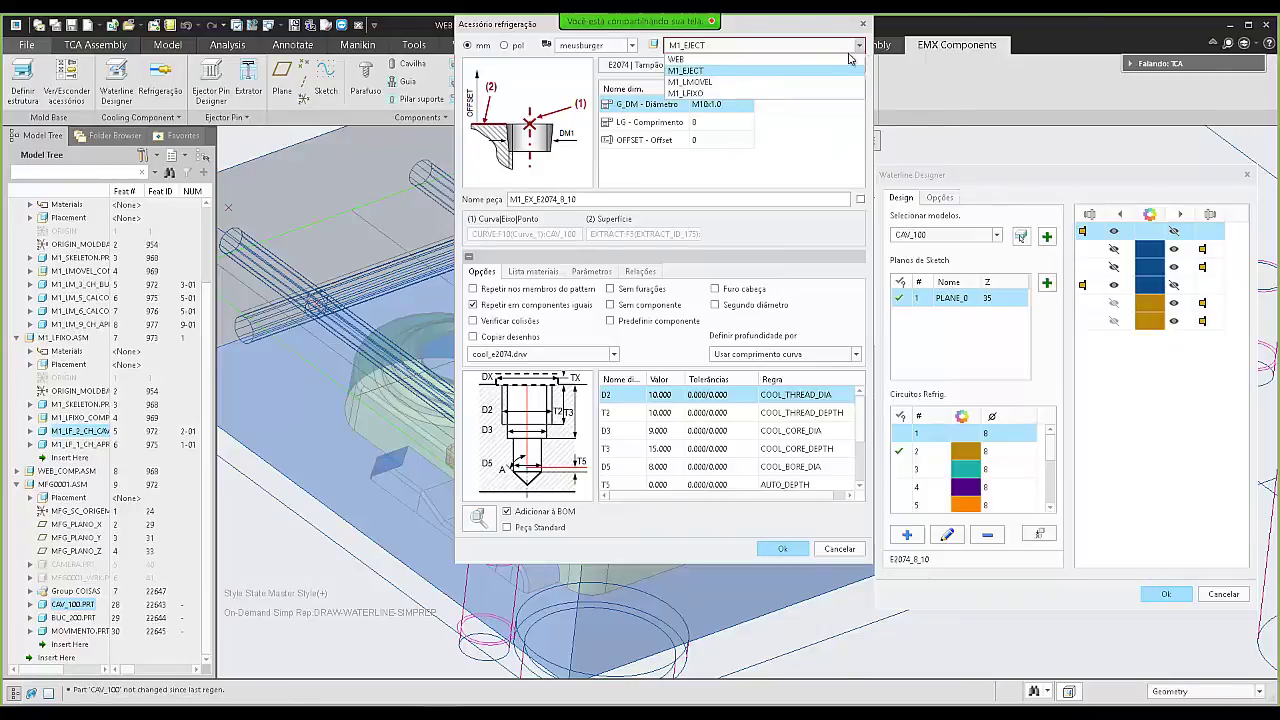
pyautogui.click(735, 94)
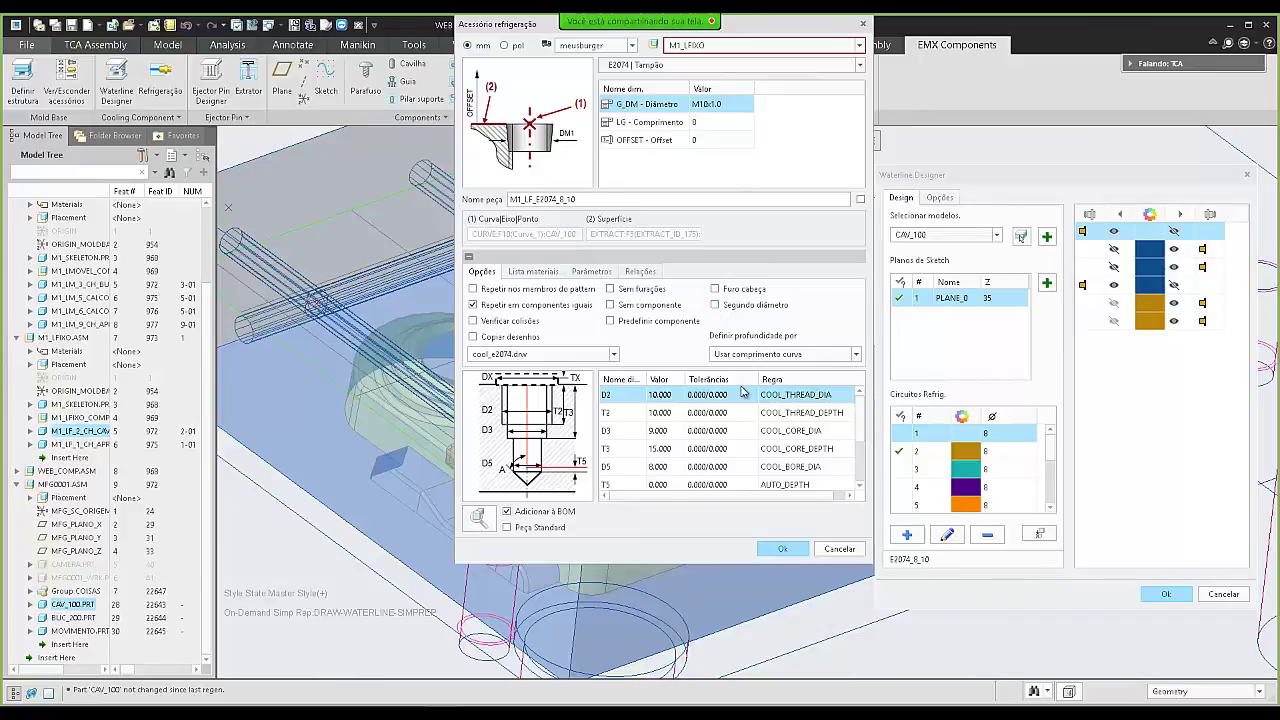
pyautogui.click(787, 553)
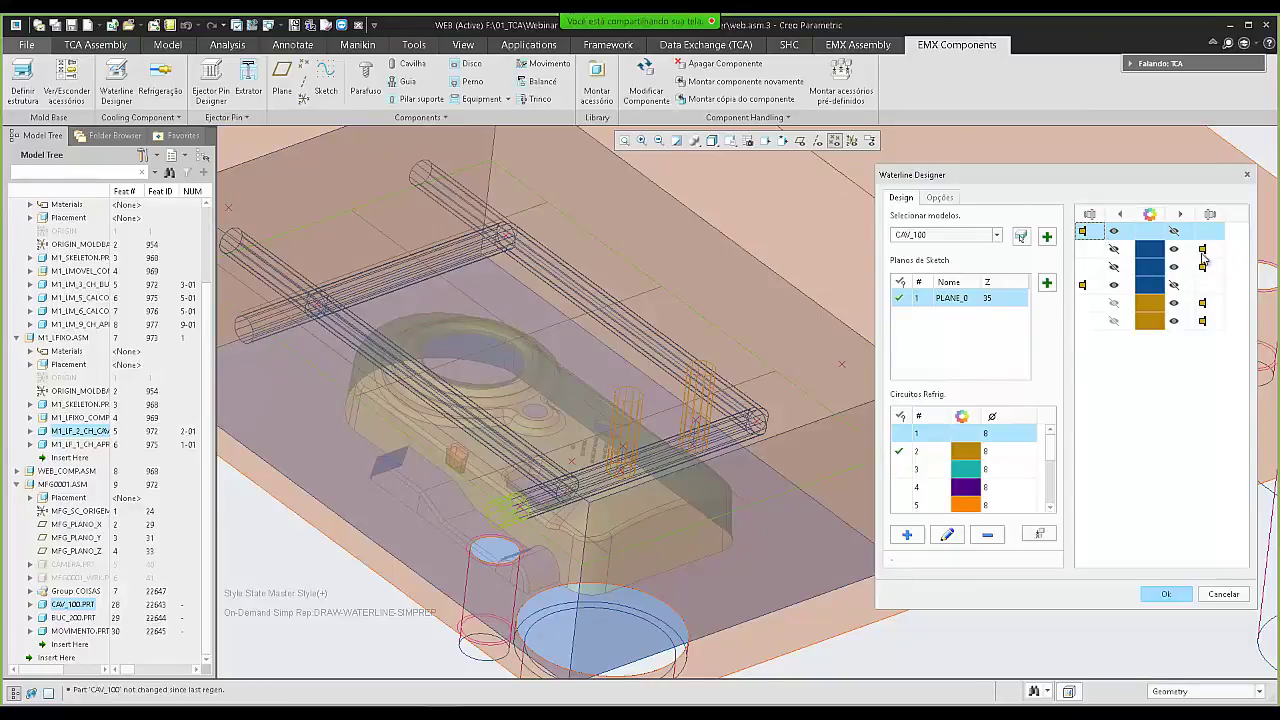
# - Check the plugs on the remaining circuit 1 lines, including the accessory settings at the end of the second line
pyautogui.click(1085, 287)
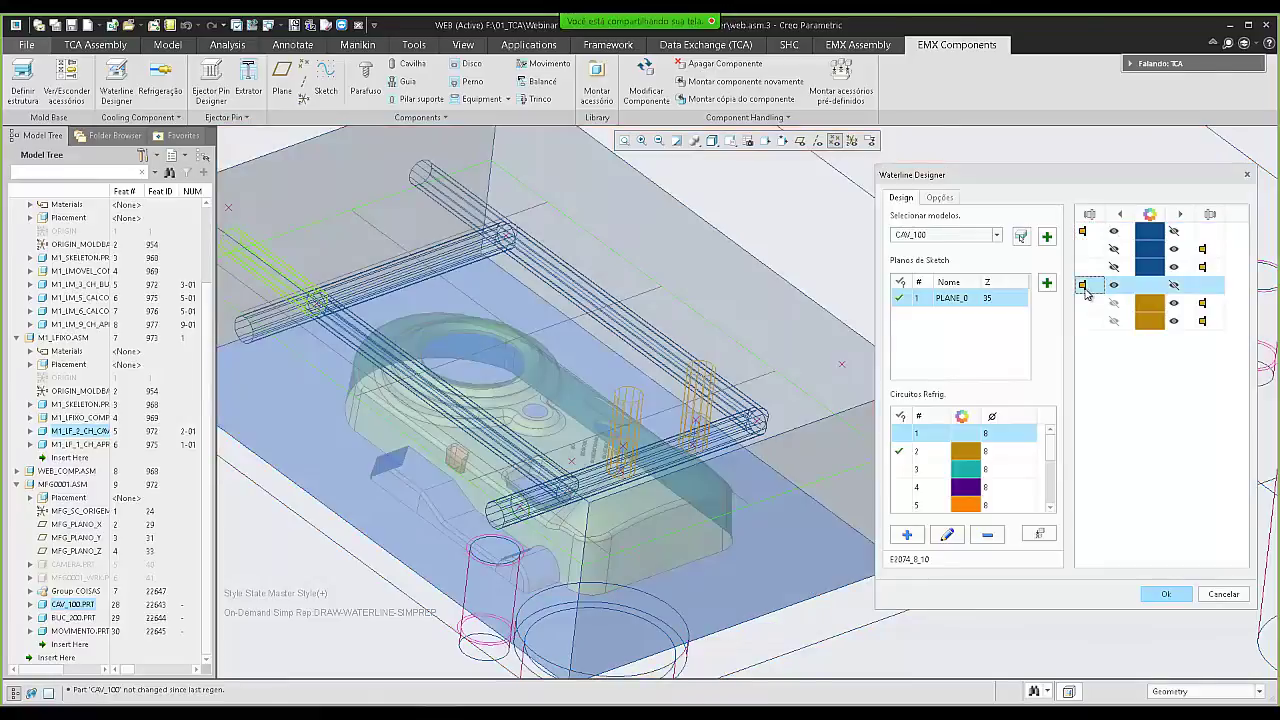
pyautogui.click(1205, 266)
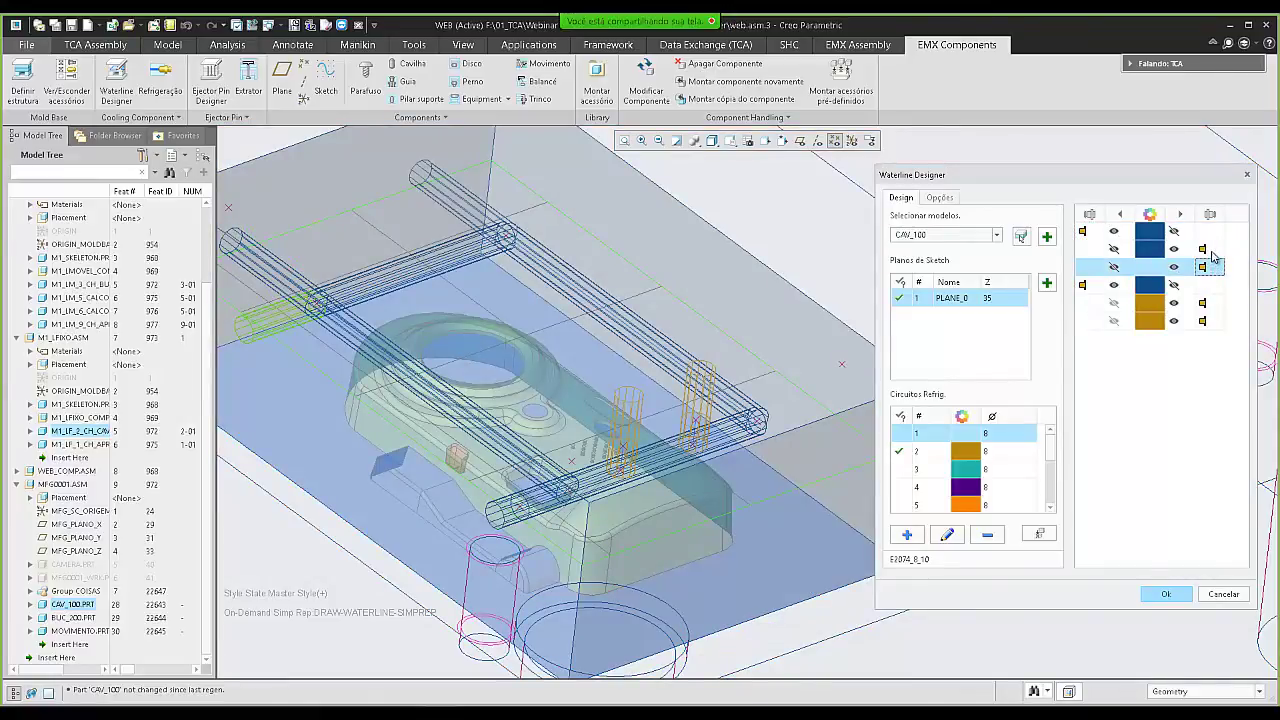
pyautogui.doubleClick(1204, 249)
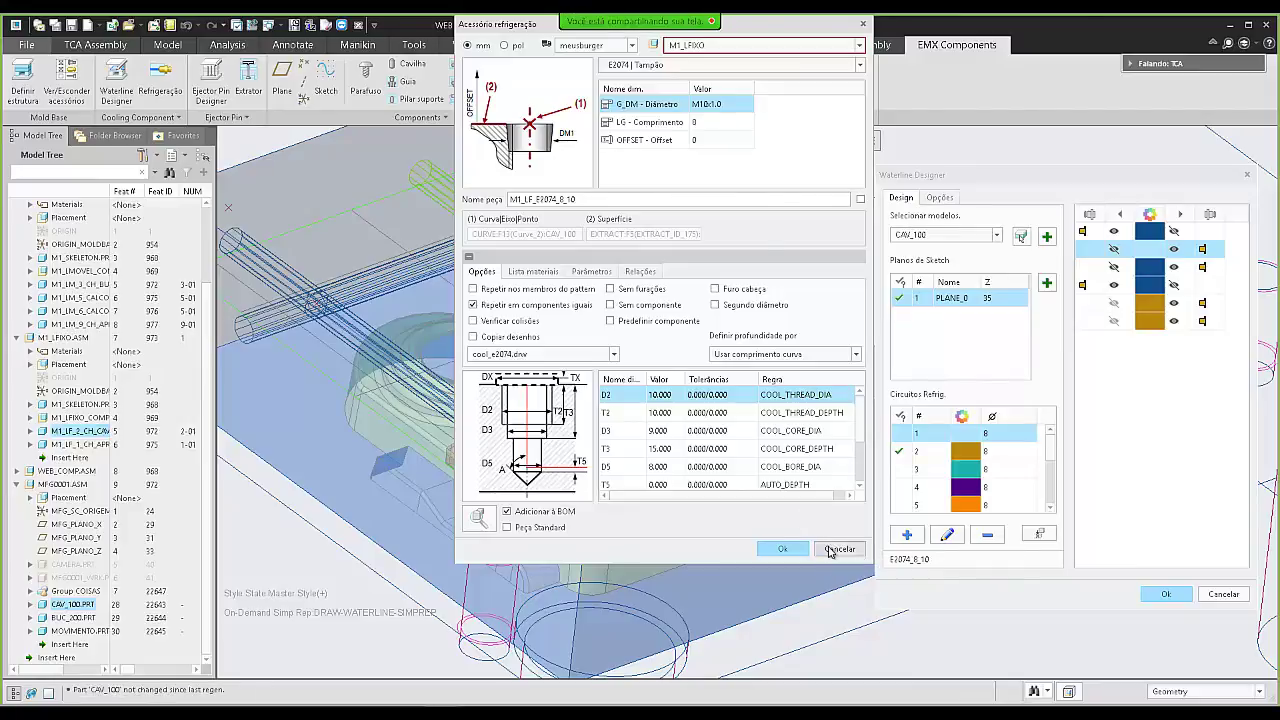
pyautogui.click(832, 549)
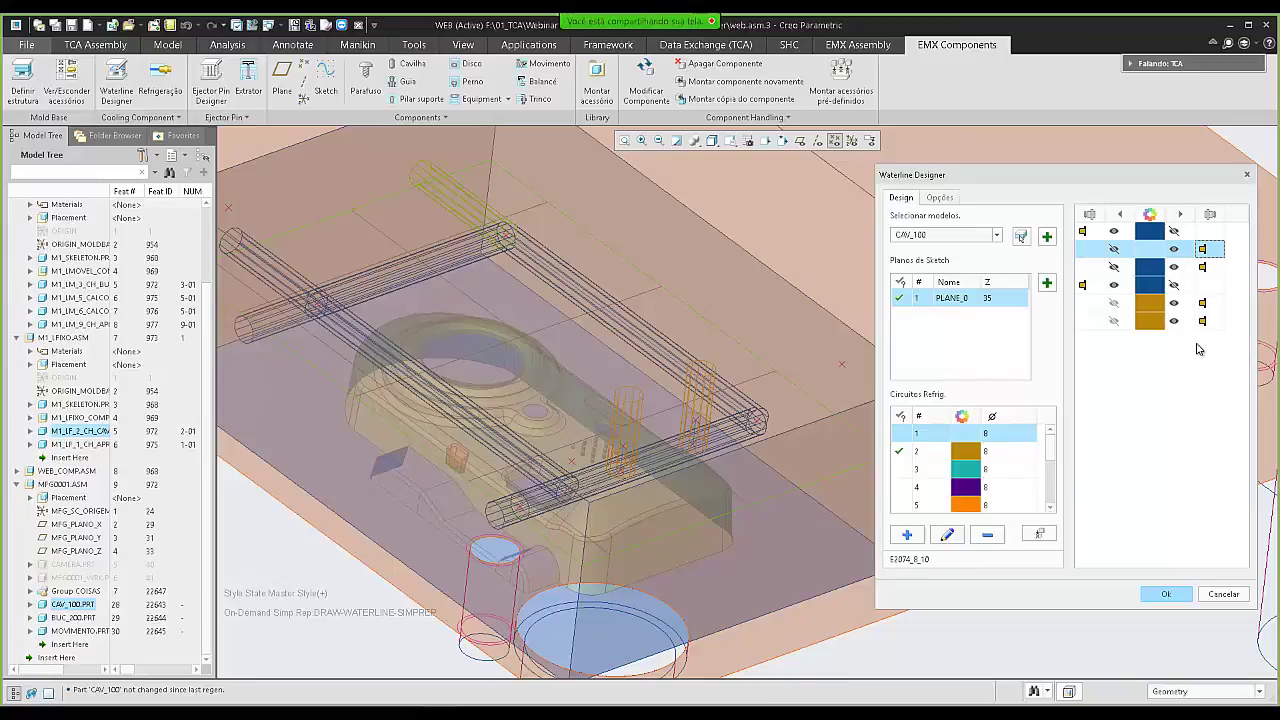
# - Replace the end plug of the first circuit 2 hole with an E2130 O-Ring, inner diameter DM1 12 and bore D5 8
pyautogui.click(1211, 306)
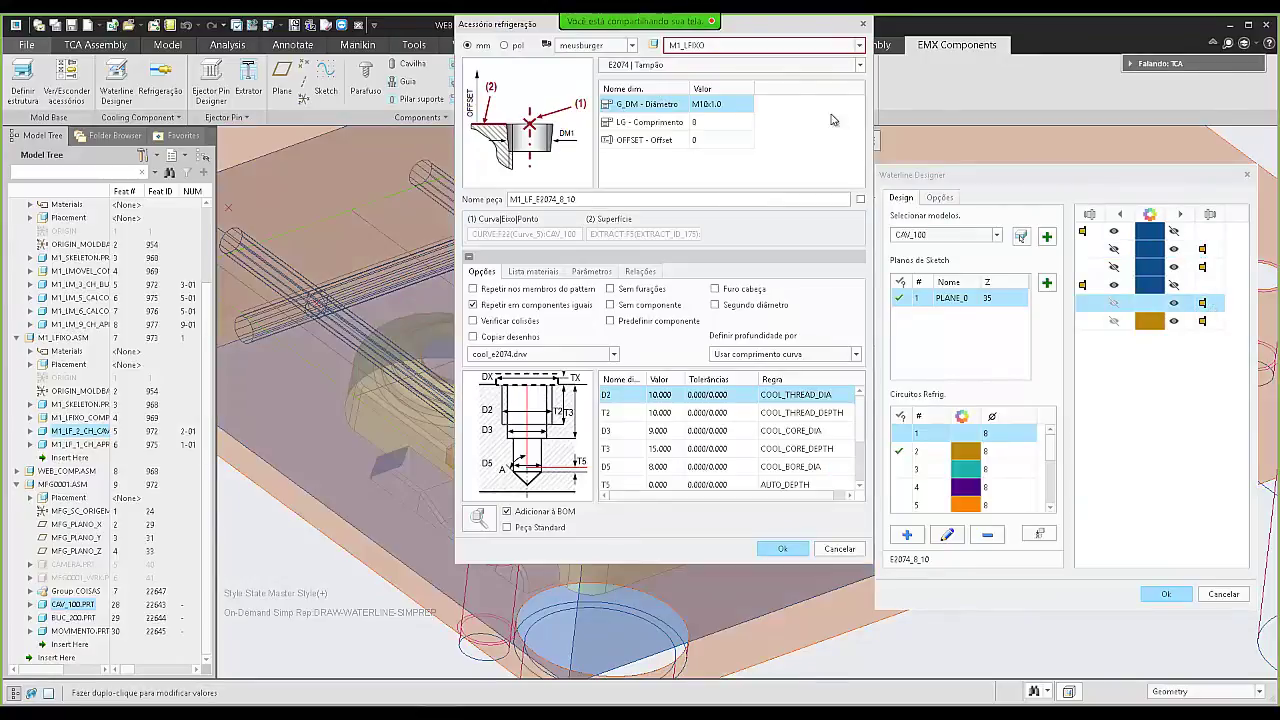
pyautogui.click(700, 64)
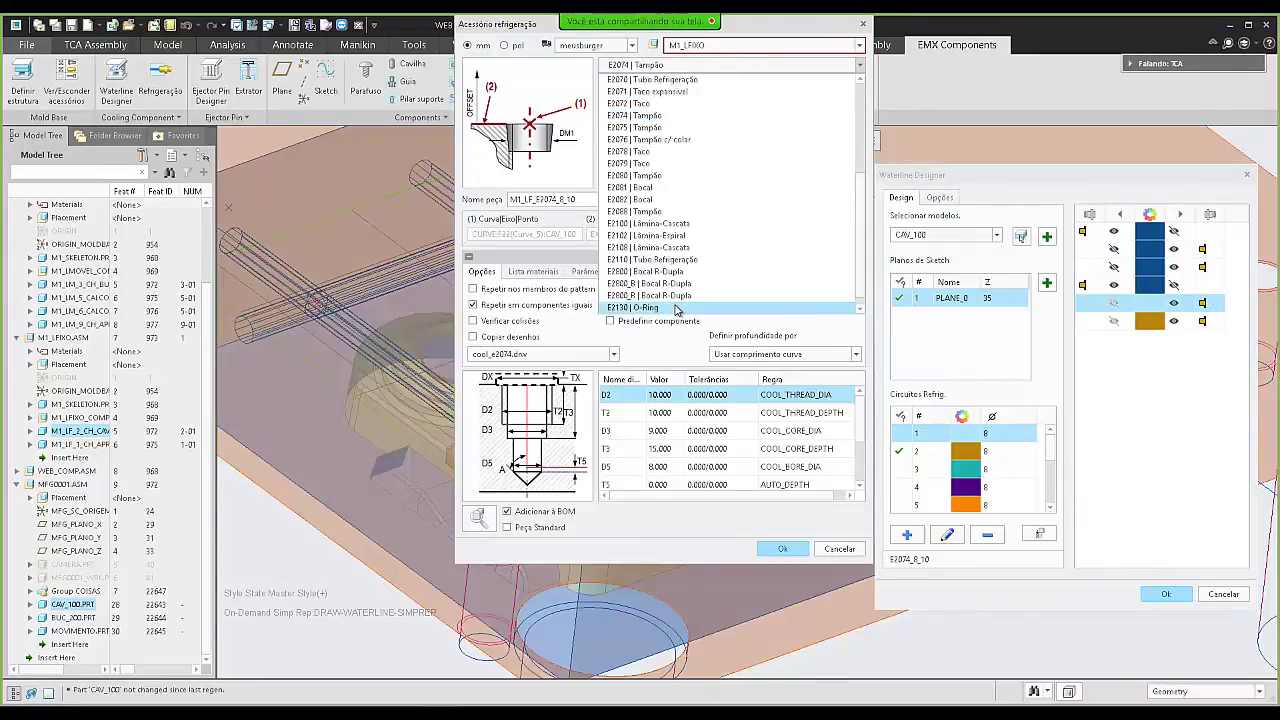
pyautogui.click(675, 308)
pyautogui.doubleClick(753, 106)
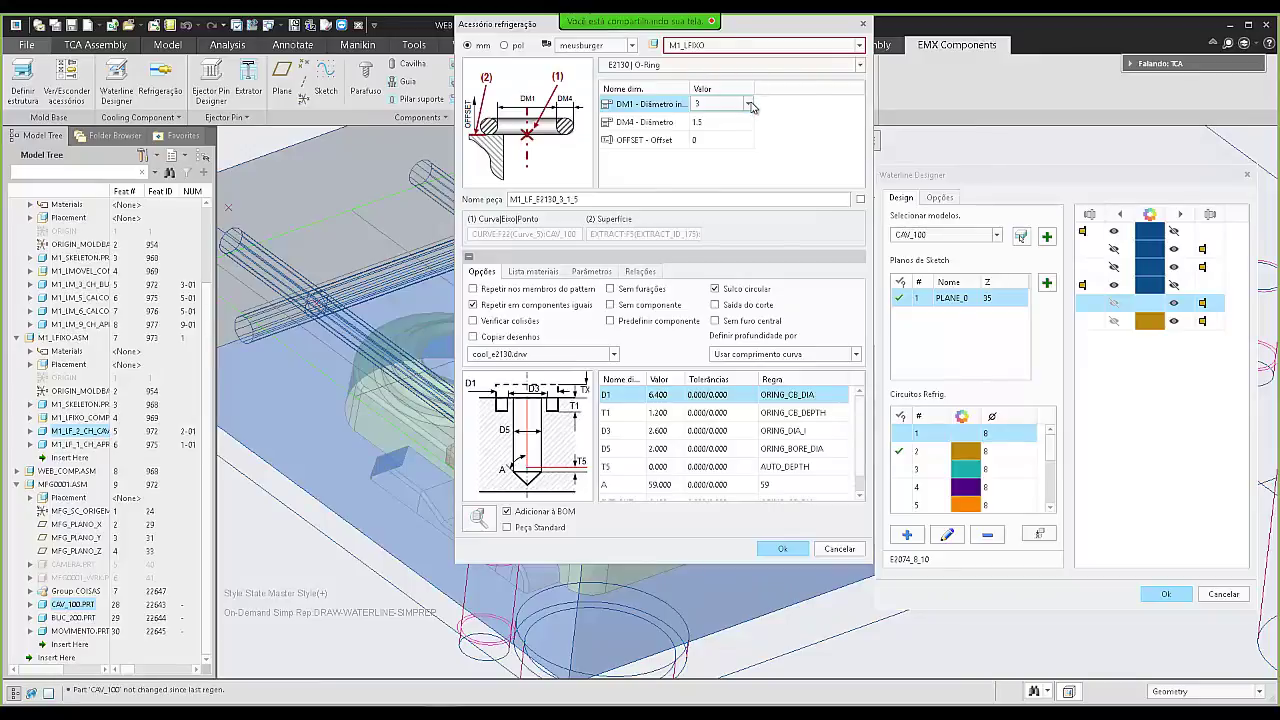
pyautogui.click(747, 104)
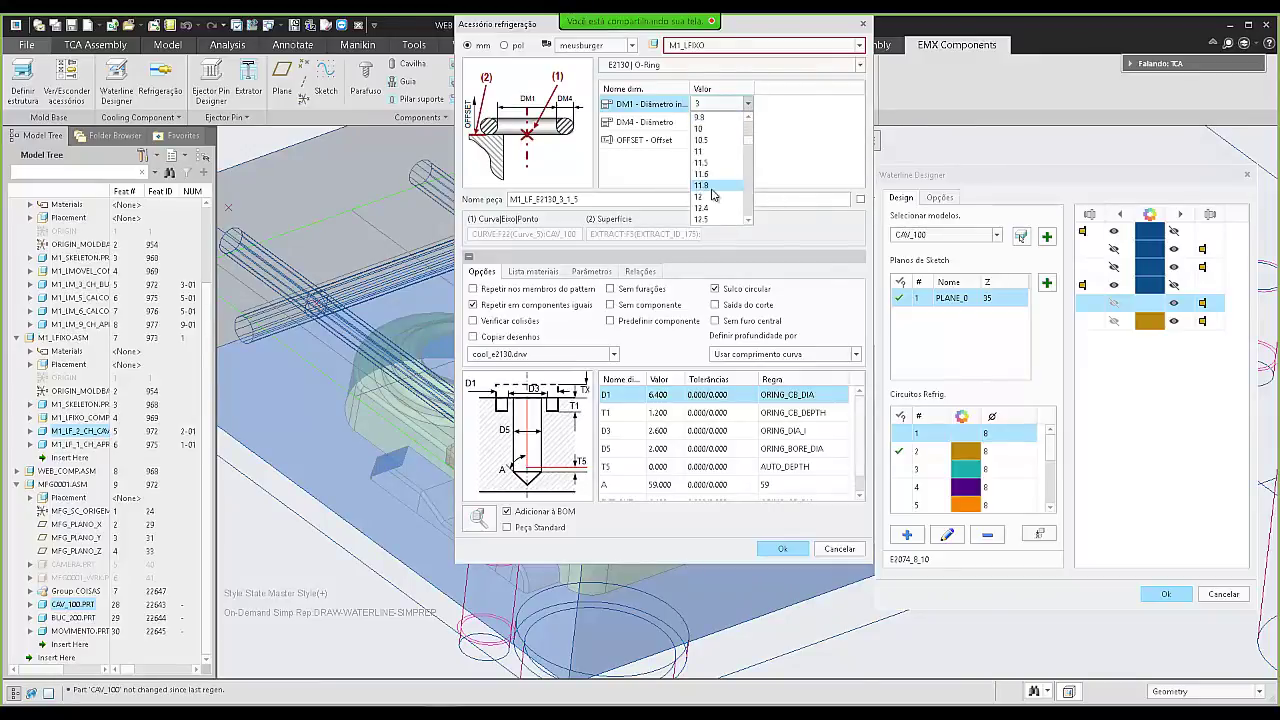
pyautogui.click(712, 197)
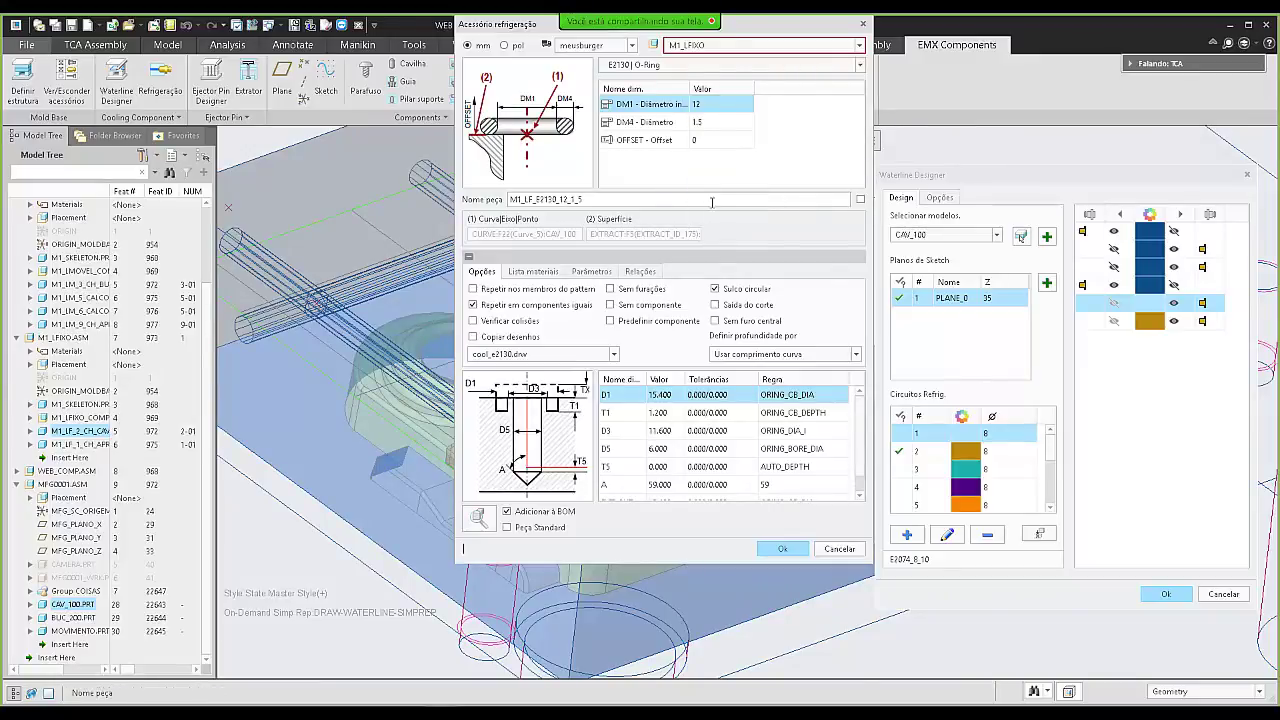
pyautogui.doubleClick(673, 448)
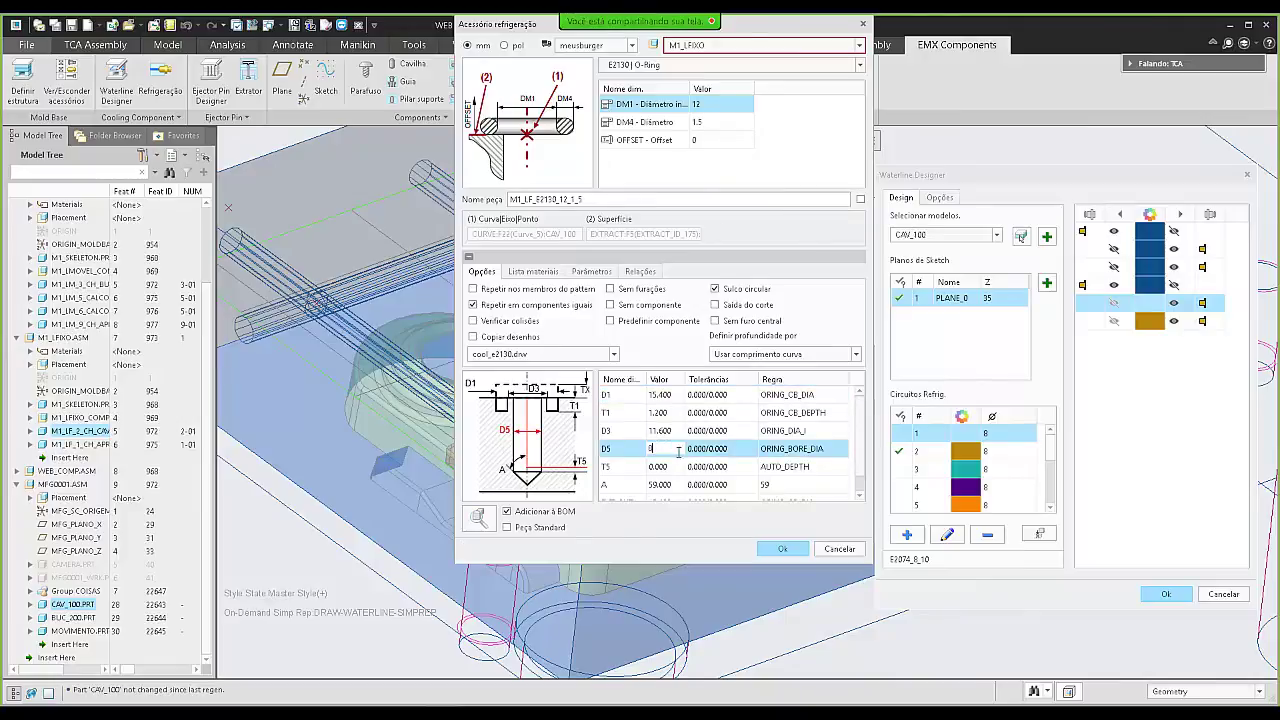
pyautogui.click(783, 549)
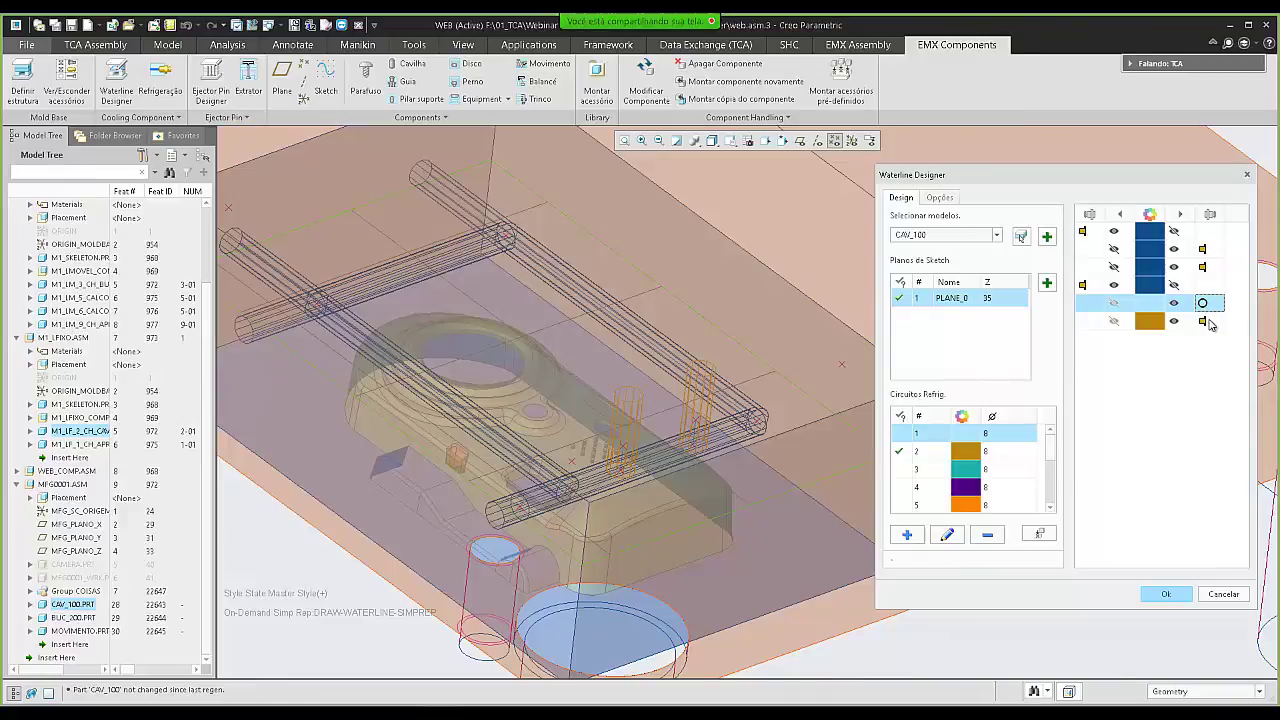
# - Replace the end plug of the second circuit 2 hole with an E2130 O-Ring, inner diameter DM1 12 and bore D5 8
pyautogui.click(1208, 323)
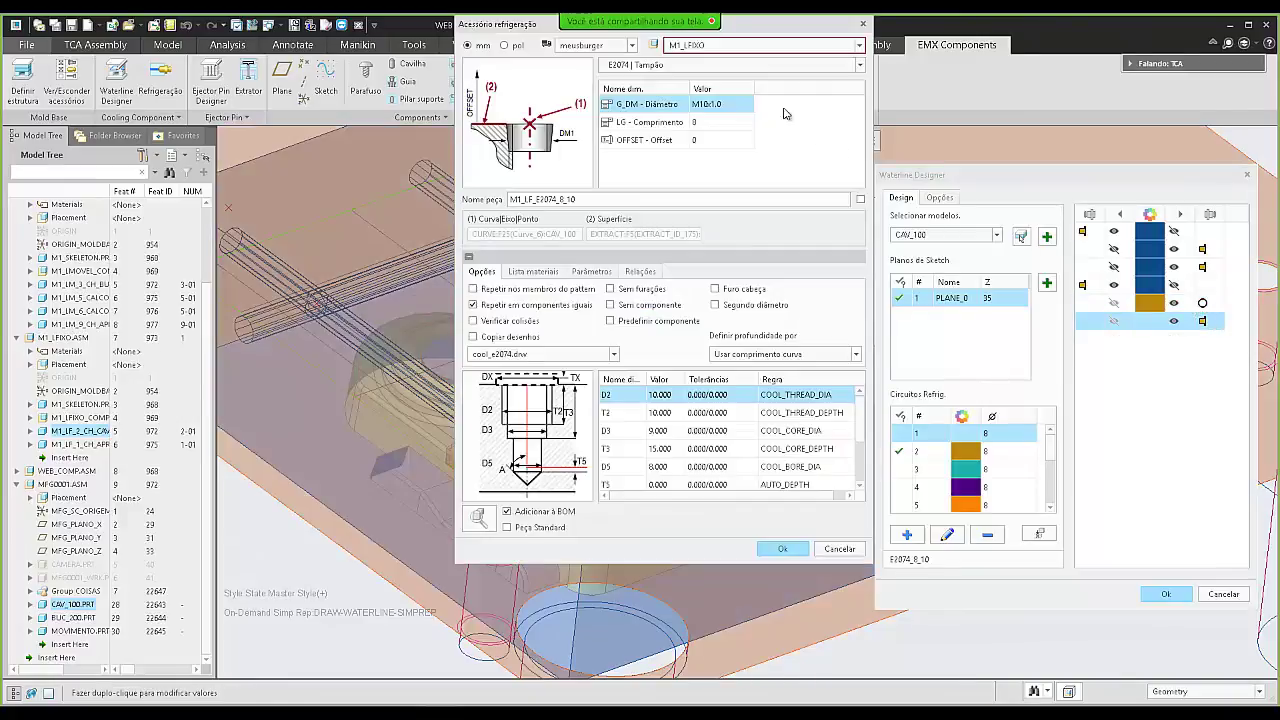
pyautogui.click(726, 68)
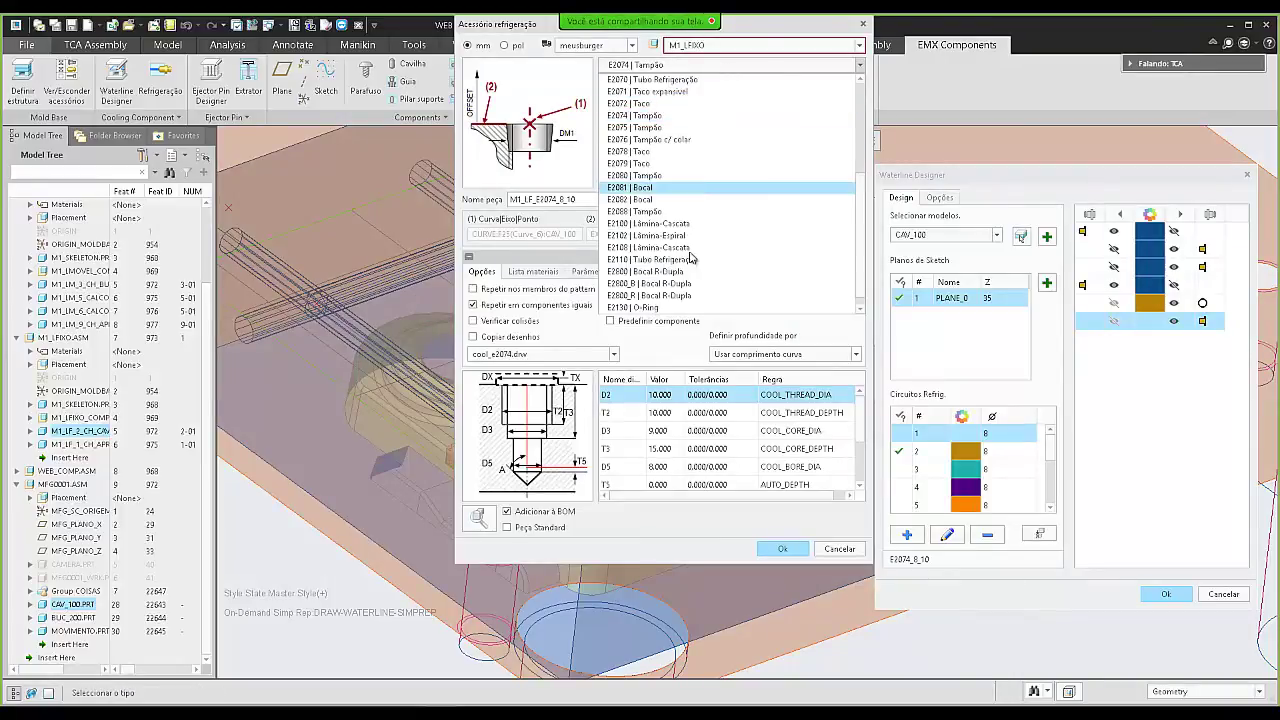
pyautogui.click(685, 307)
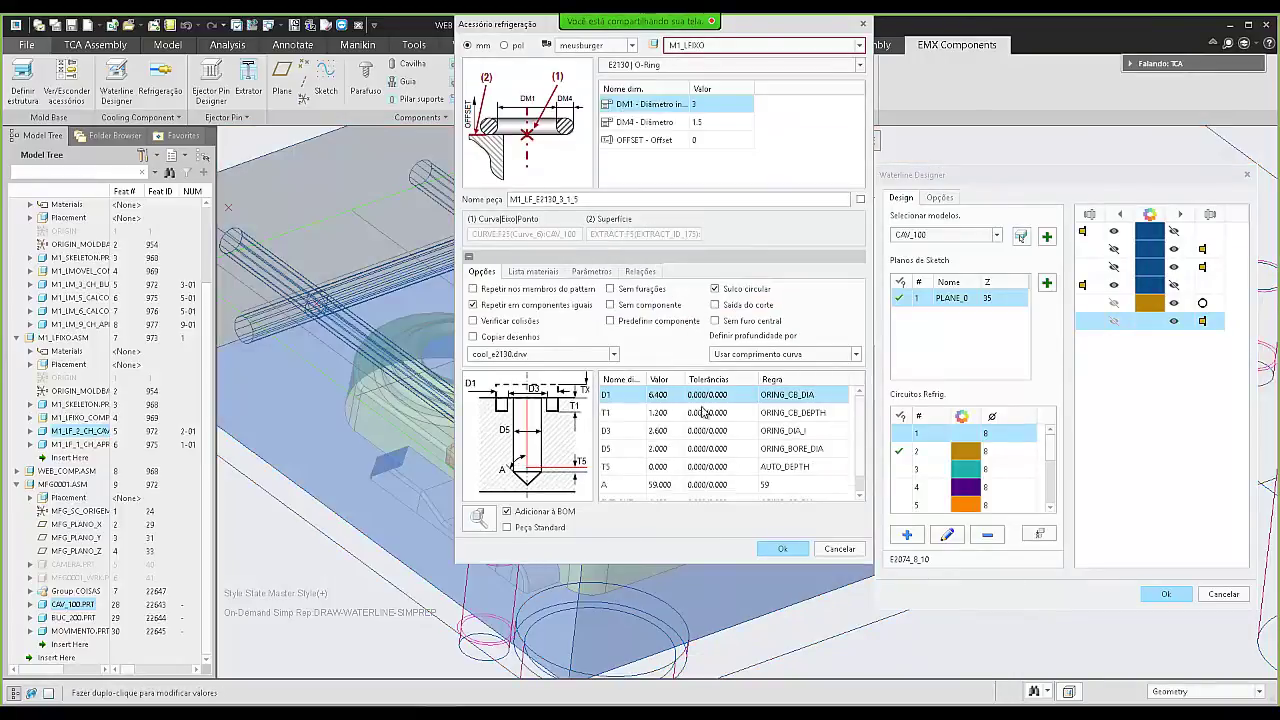
pyautogui.click(663, 449)
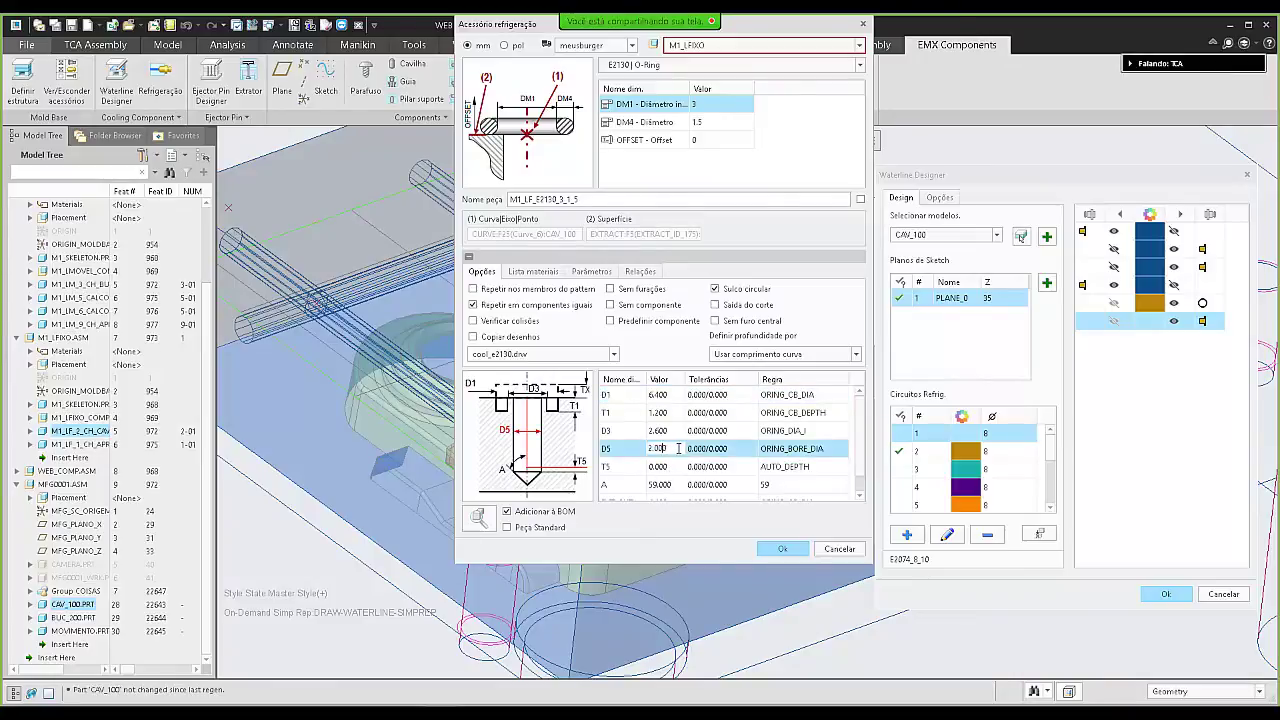
pyautogui.click(747, 104)
pyautogui.scroll(-3, 713, 195)
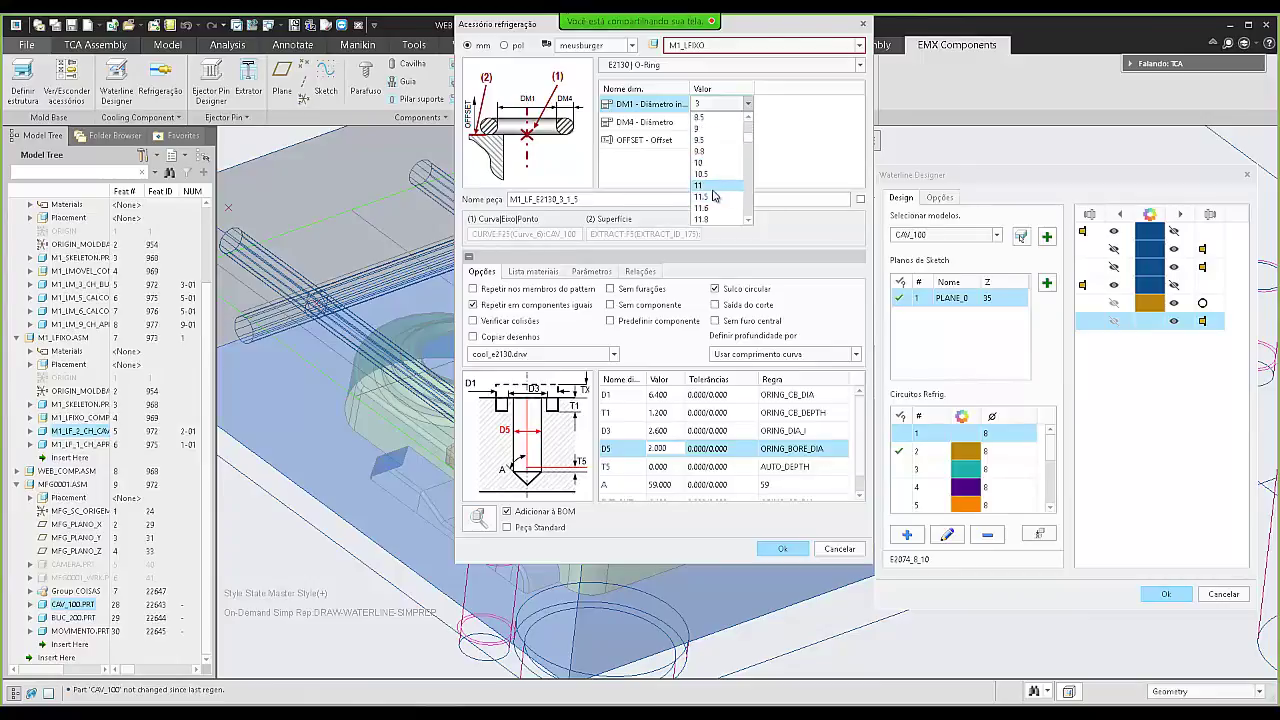
pyautogui.click(713, 198)
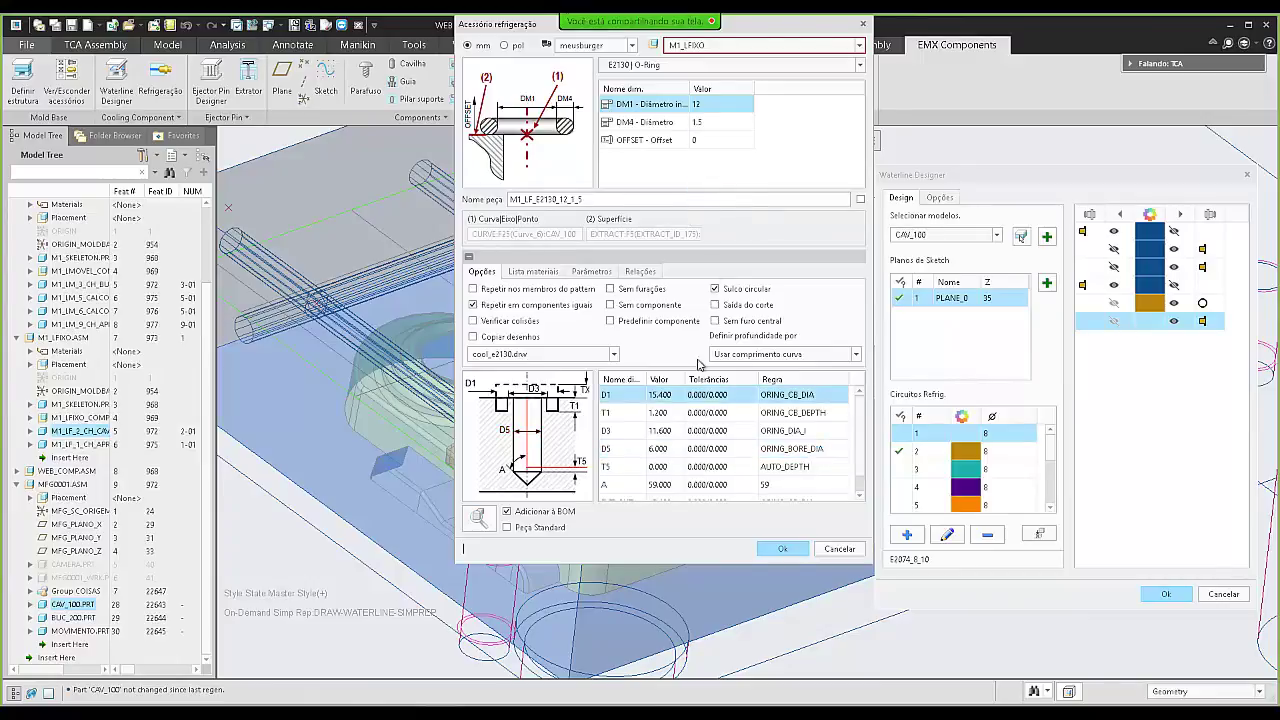
pyautogui.doubleClick(662, 449)
pyautogui.write('8')
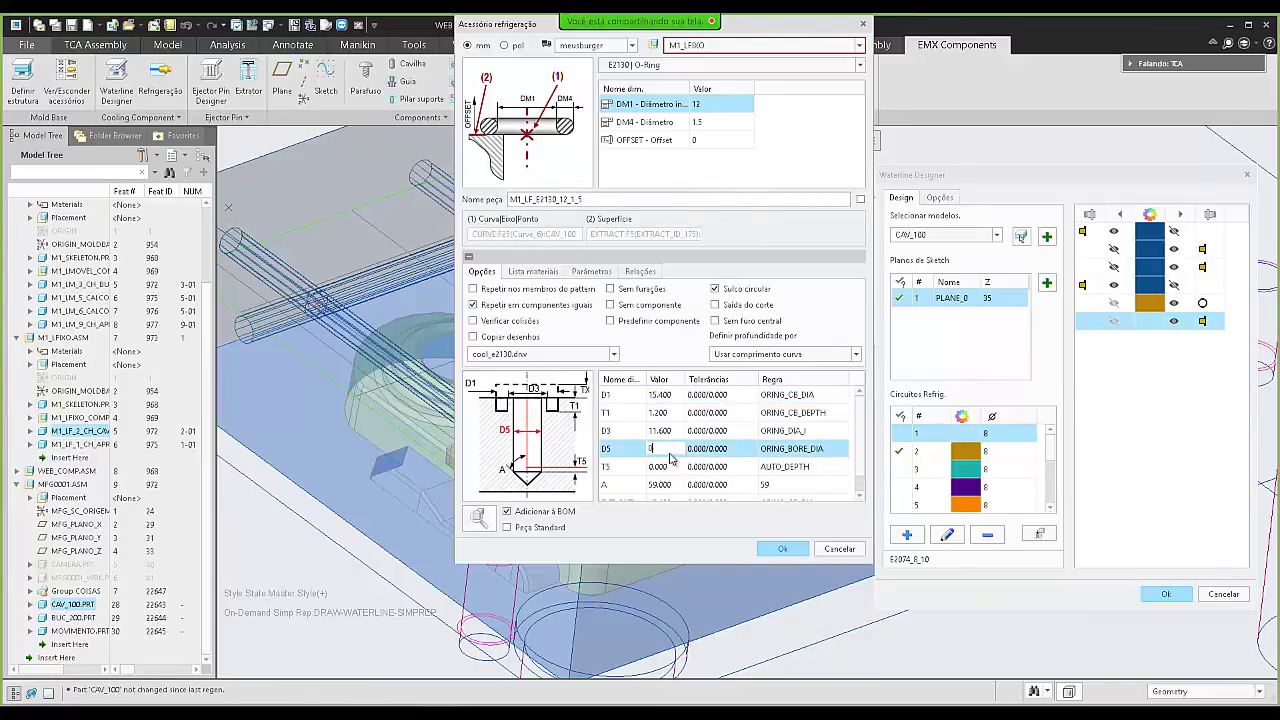
pyautogui.click(783, 549)
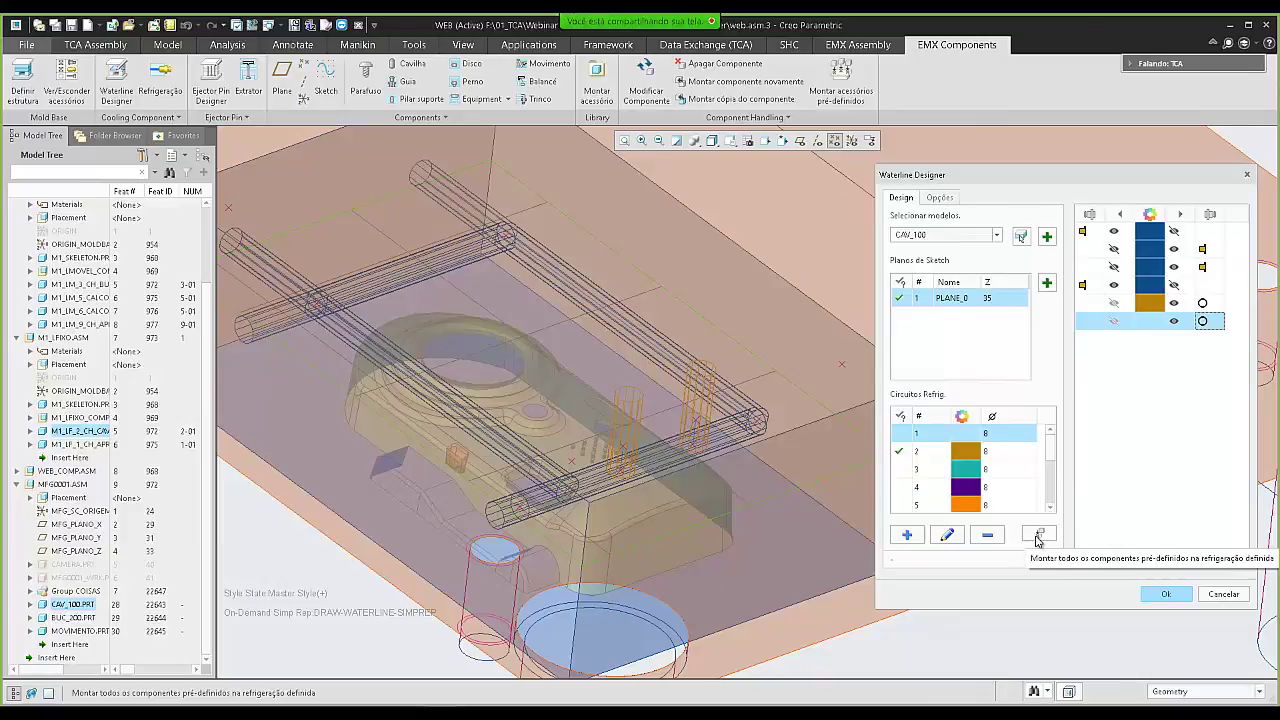
# - Assemble all the predefined plugs and O-rings on the defined cooling circuits
pyautogui.click(1036, 538)
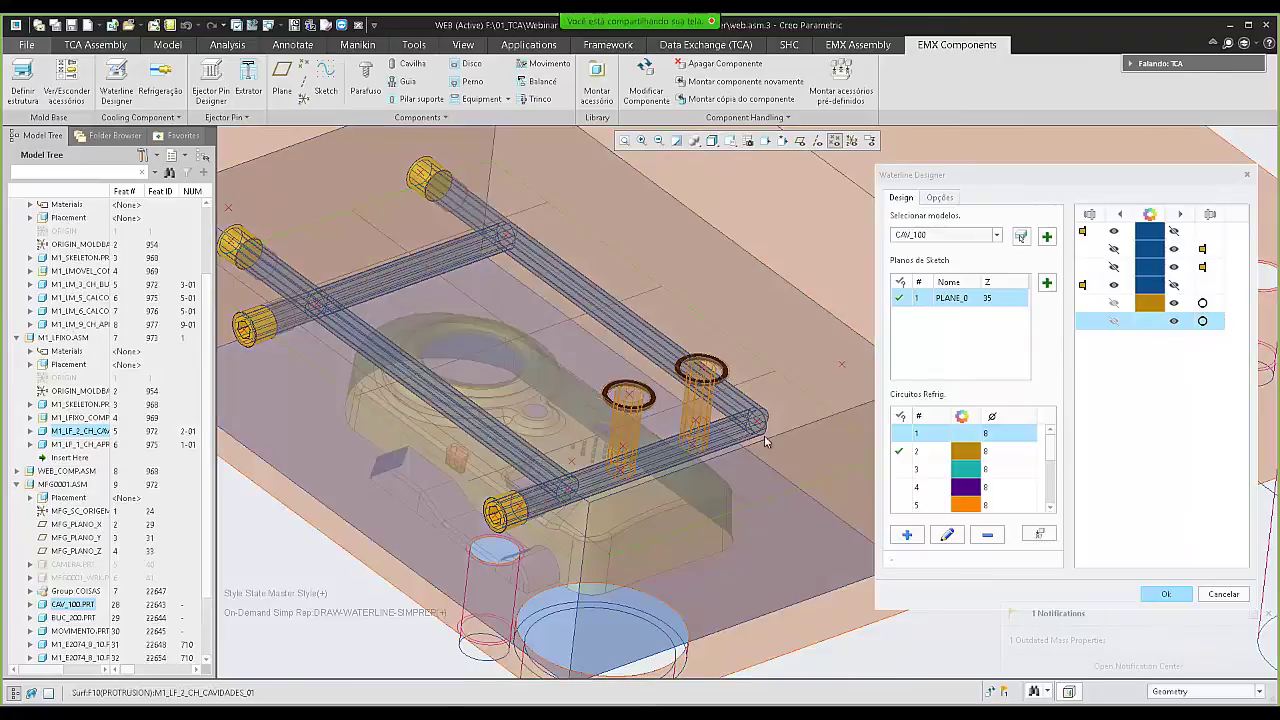
pyautogui.scroll(3, 750, 436)
pyautogui.moveTo(733, 433)
pyautogui.mouseDown(button='middle')
pyautogui.moveTo(734, 450)
pyautogui.moveTo(685, 434)
pyautogui.moveTo(849, 438)
pyautogui.mouseUp(button='middle')
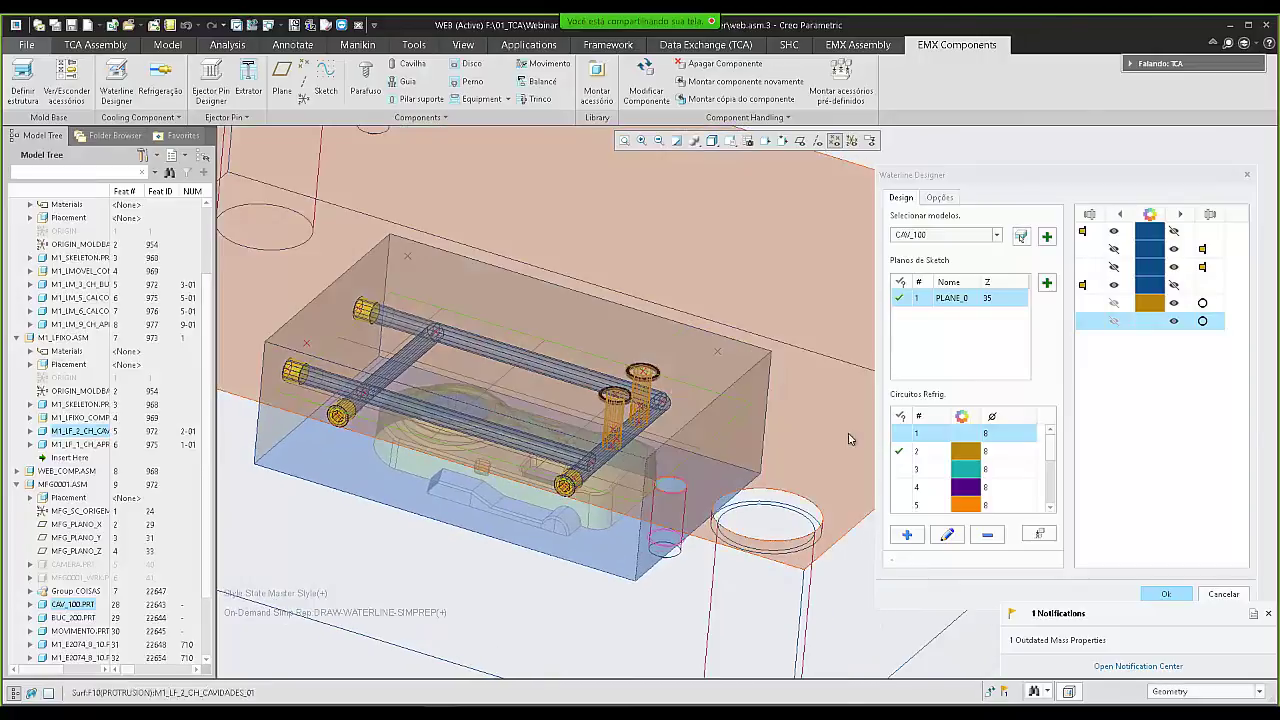
# - Make plate M1_LF_2_CH_CAVIDADES_01 the active model and try moving sketch plane PLANE_0 to Z 75
pyautogui.click(944, 236)
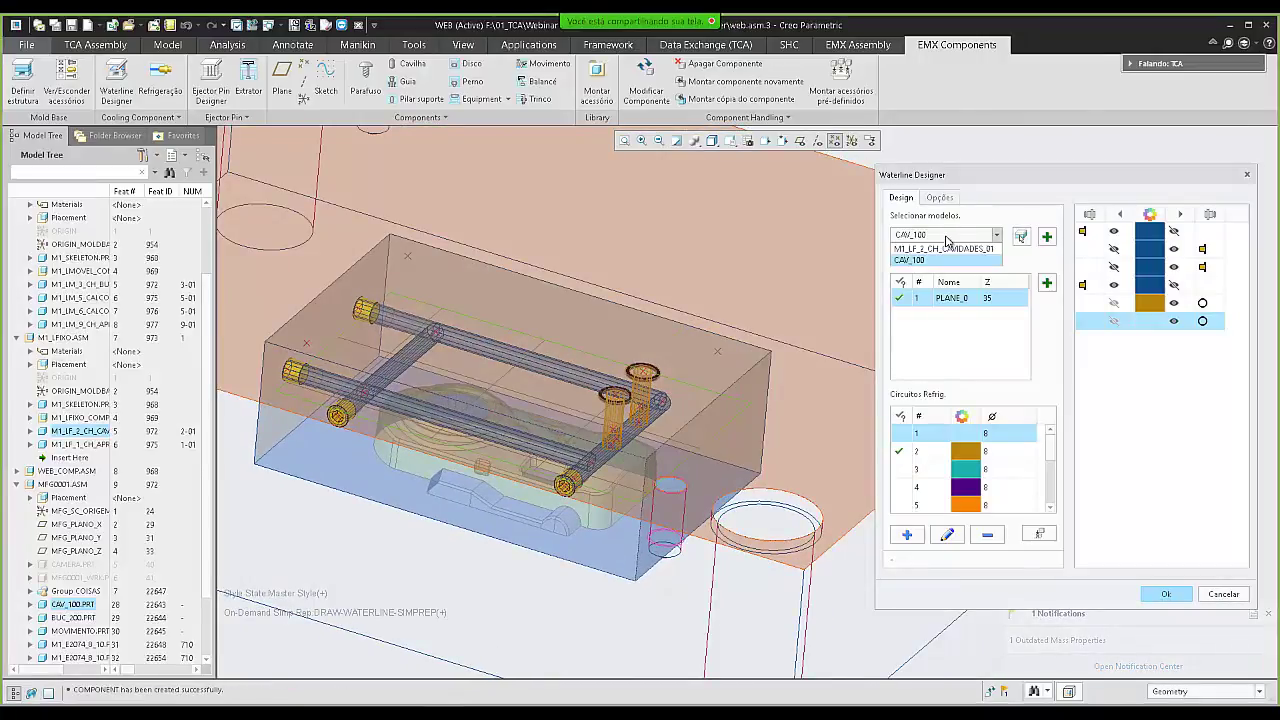
pyautogui.click(949, 249)
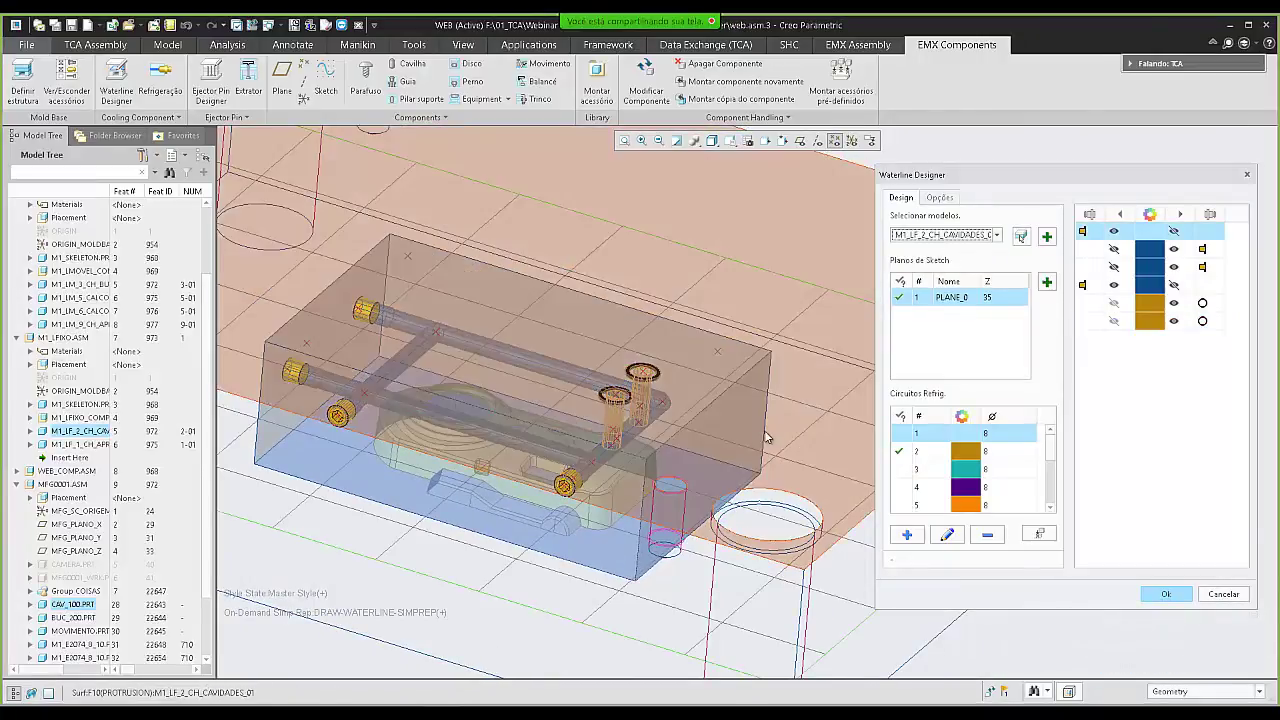
pyautogui.moveTo(770, 330); pyautogui.dragTo(770, 425, button='middle')
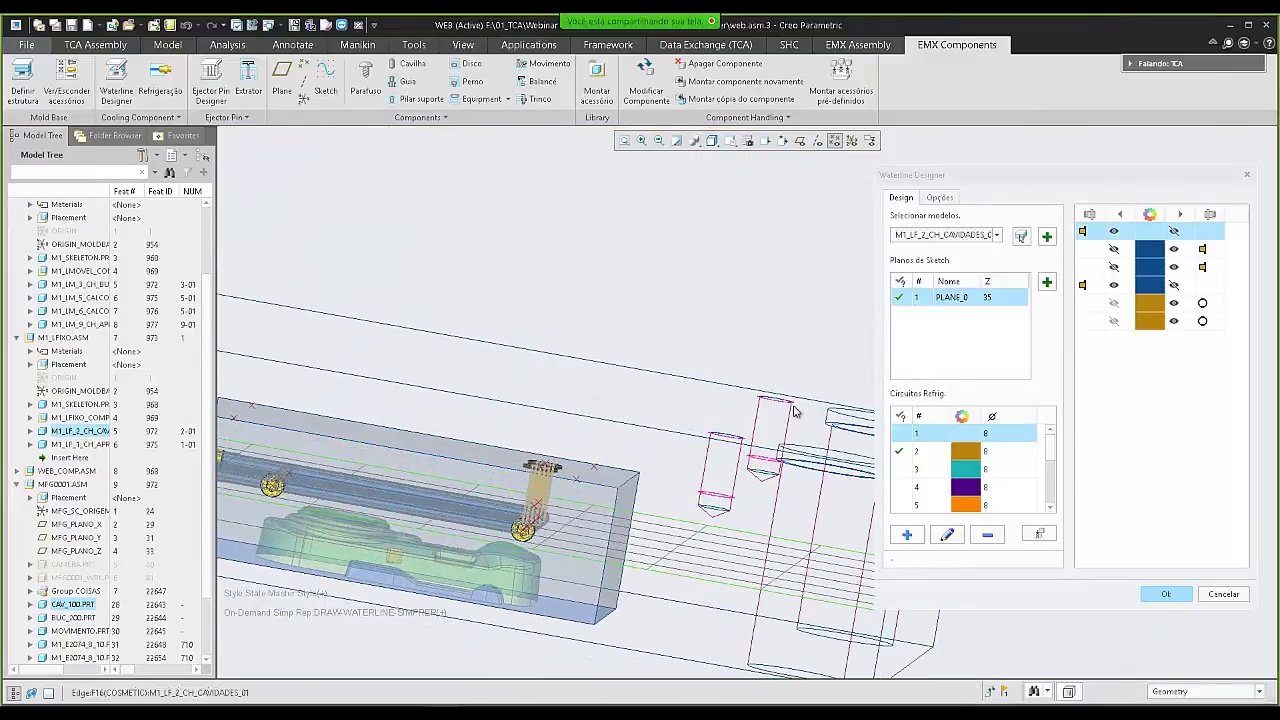
pyautogui.click(988, 298)
pyautogui.doubleClick(985, 298)
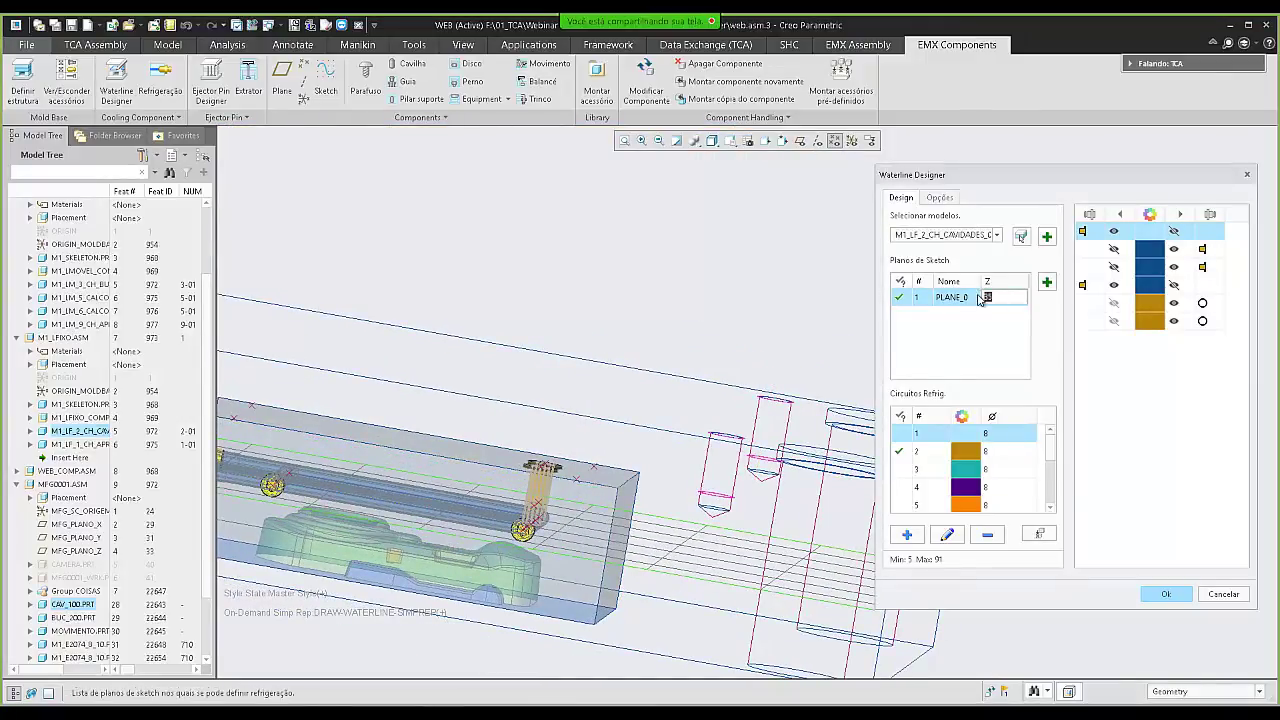
pyautogui.write('75')
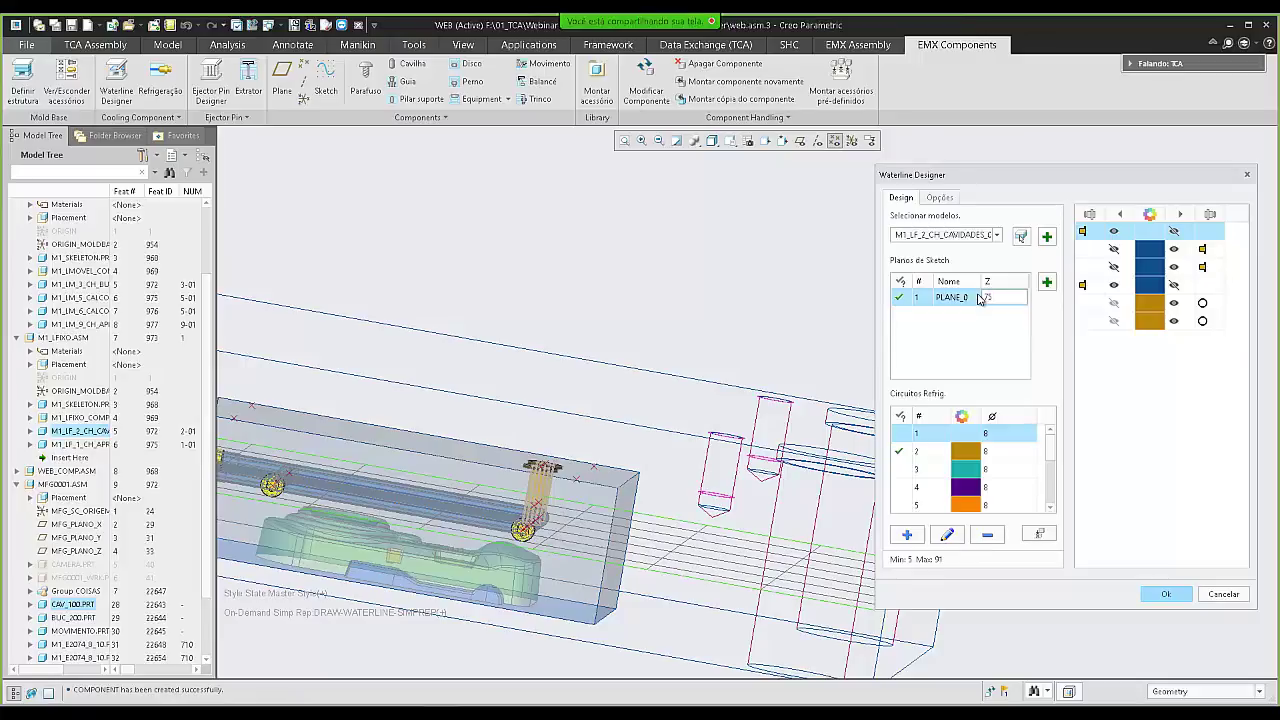
pyautogui.press('Return')
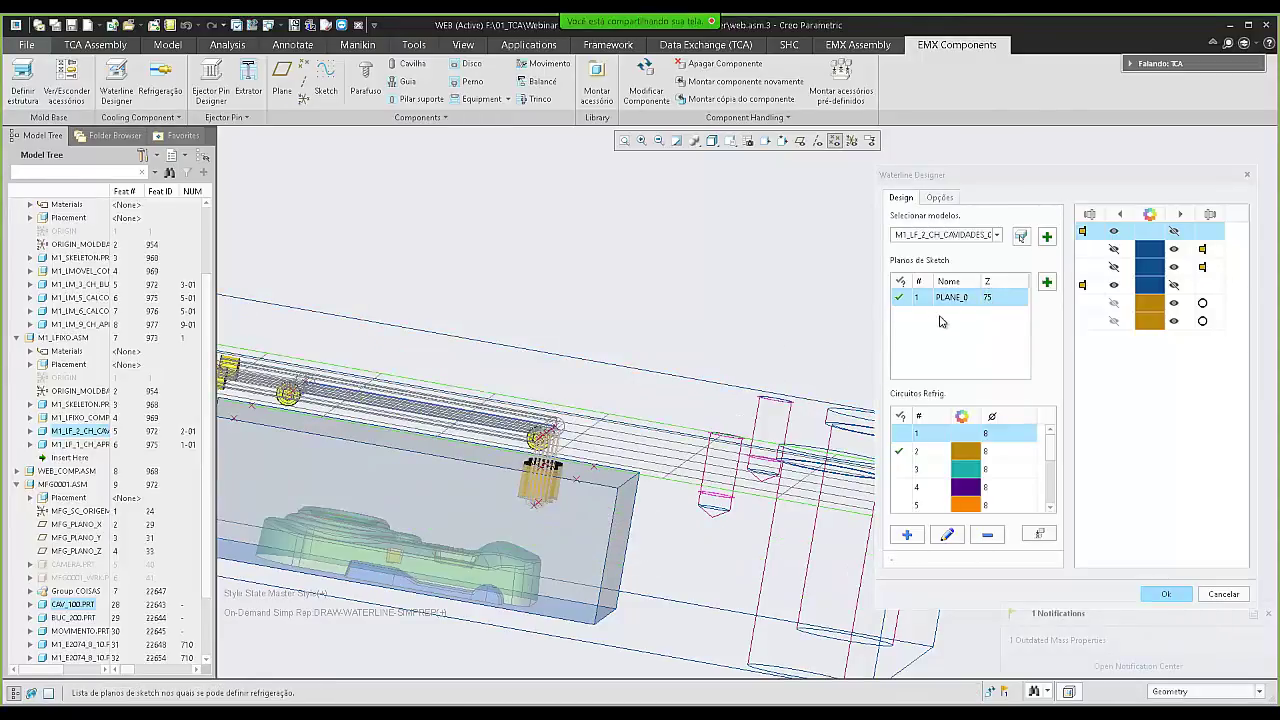
# - Return sketch plane PLANE_0 to Z 35
pyautogui.doubleClick(988, 297)
pyautogui.write('7')
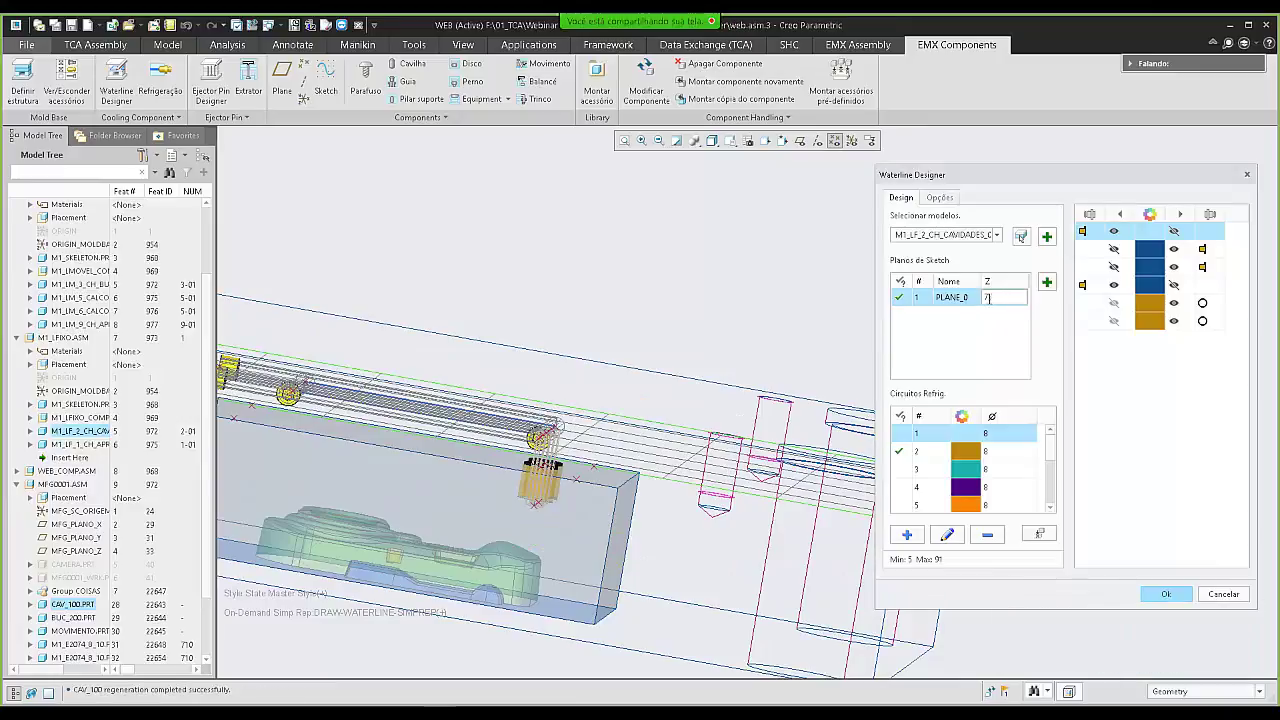
pyautogui.write('5')
pyautogui.press('Return')
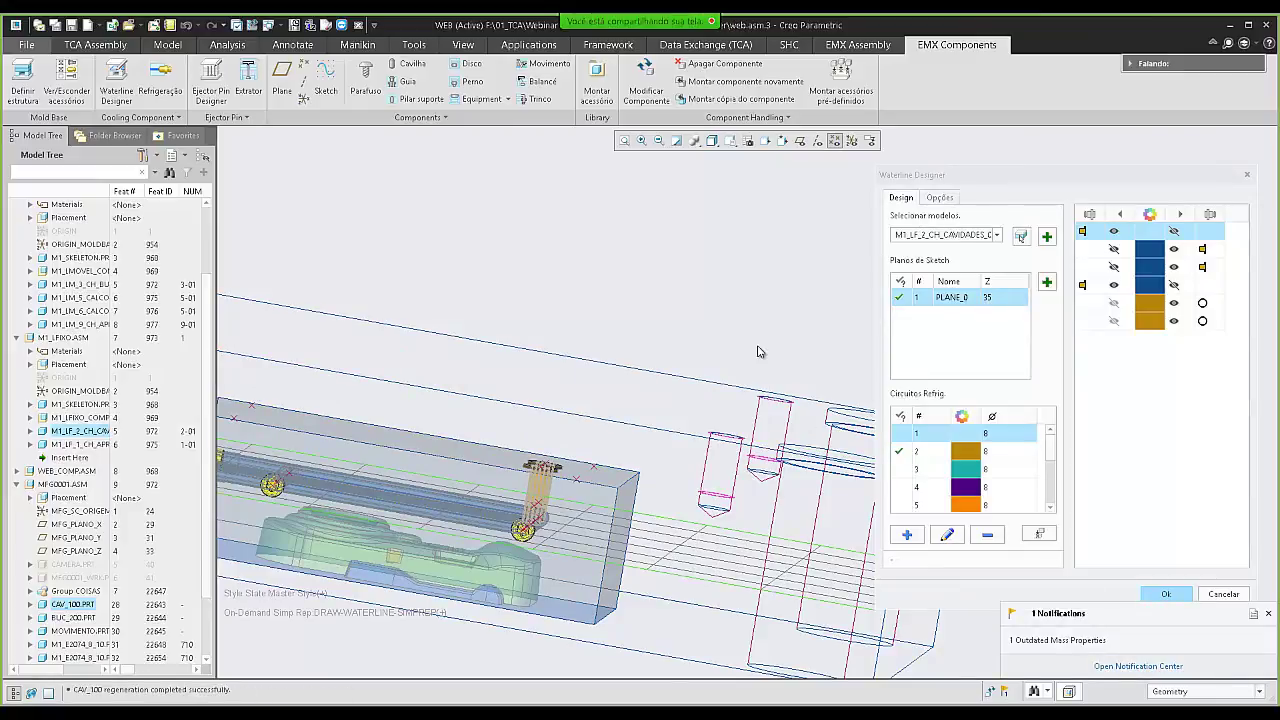
# - Accept the waterline design and restart the Waterline Designer with plate M1_LF_2_CH_CAVIDADES_01 and insert CAV_100 as its models
pyautogui.click(1157, 595)
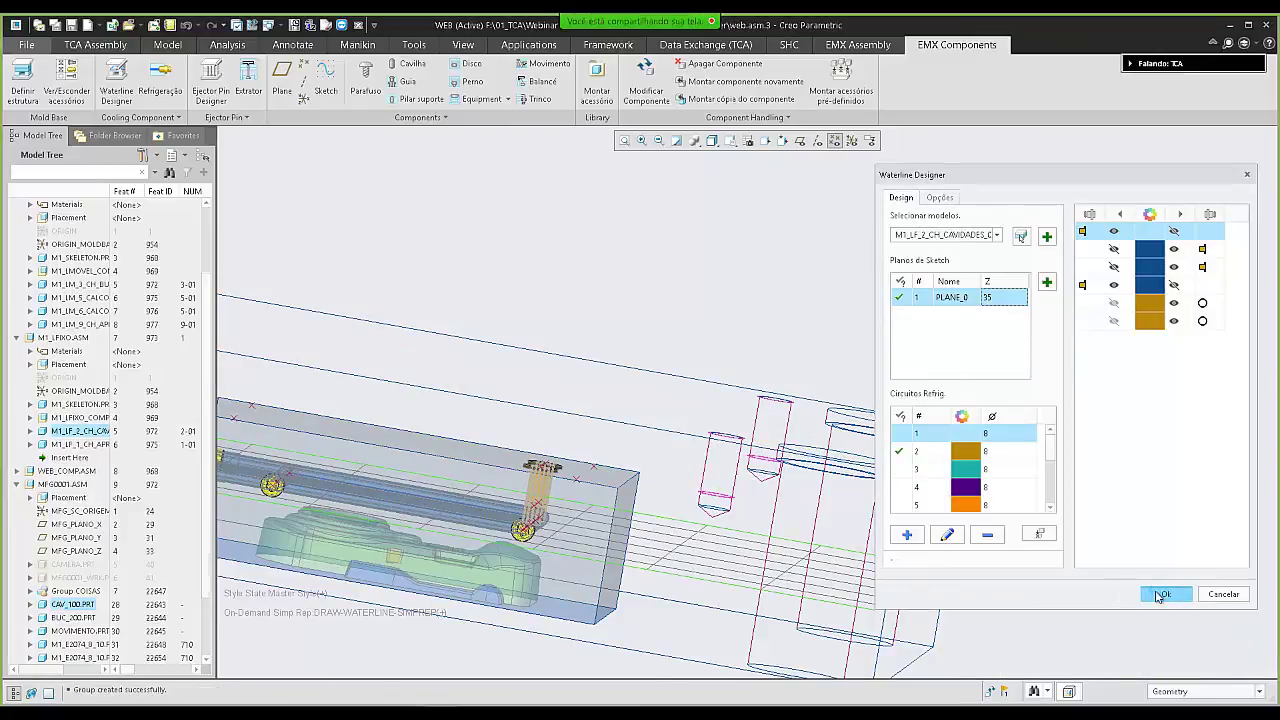
pyautogui.moveTo(991, 373); pyautogui.dragTo(989, 369, button='middle')
pyautogui.scroll(1, 986, 310)
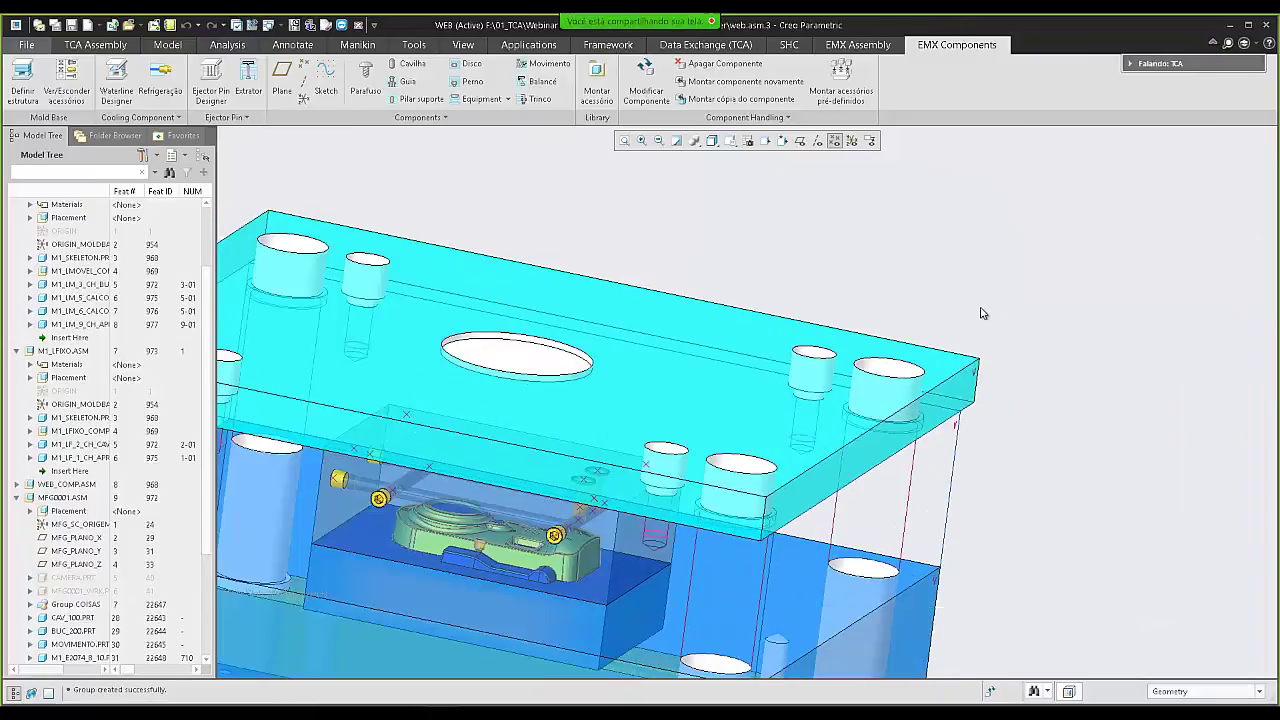
pyautogui.click(309, 27)
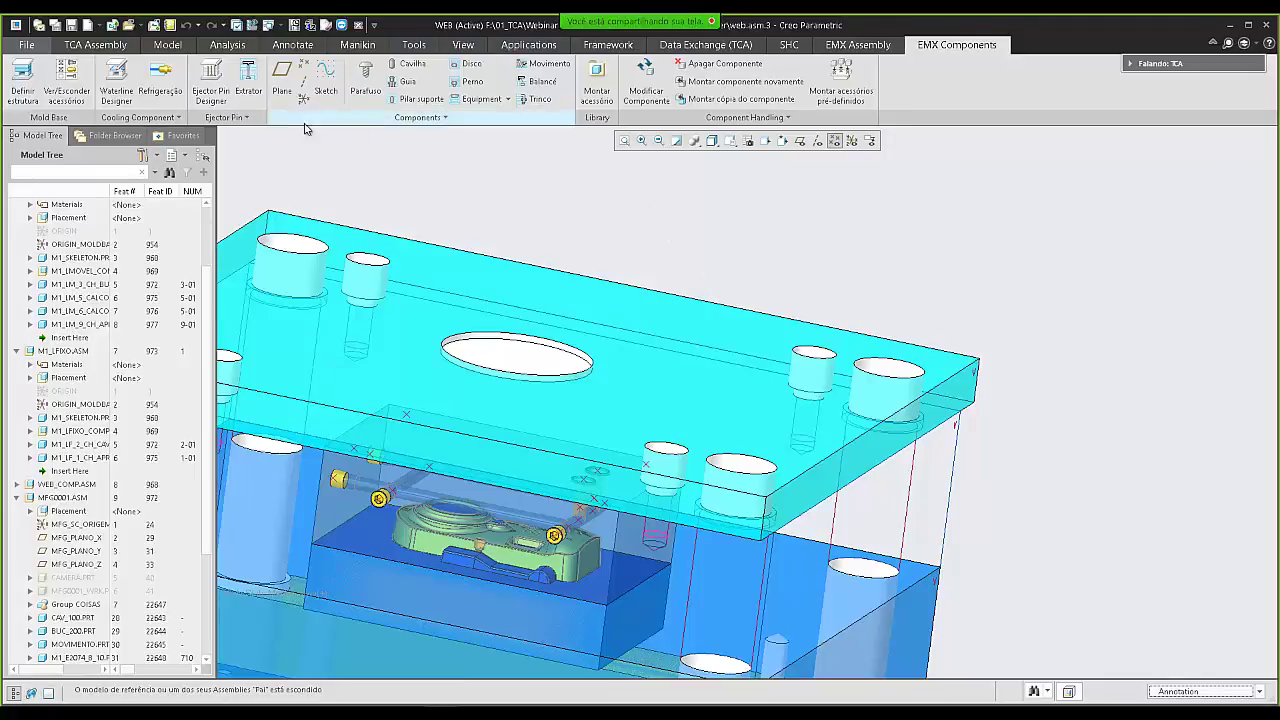
pyautogui.click(117, 90)
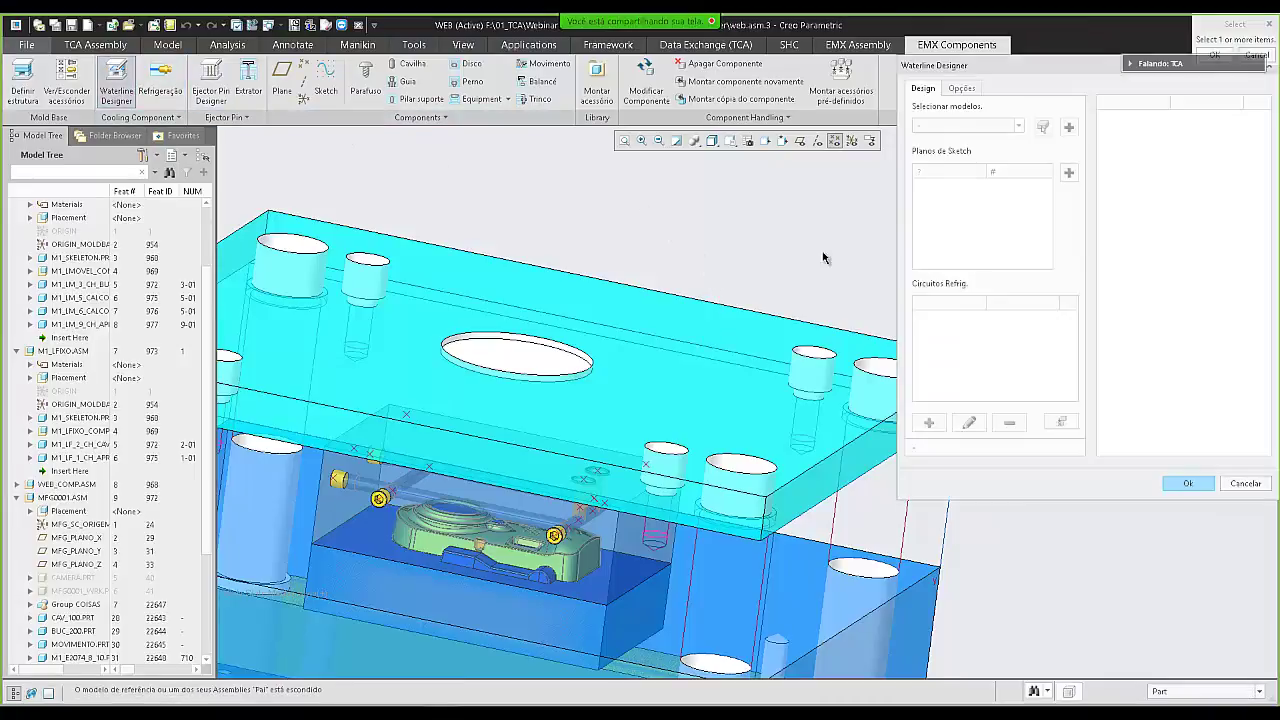
pyautogui.moveTo(1015, 68); pyautogui.dragTo(1013, 88)
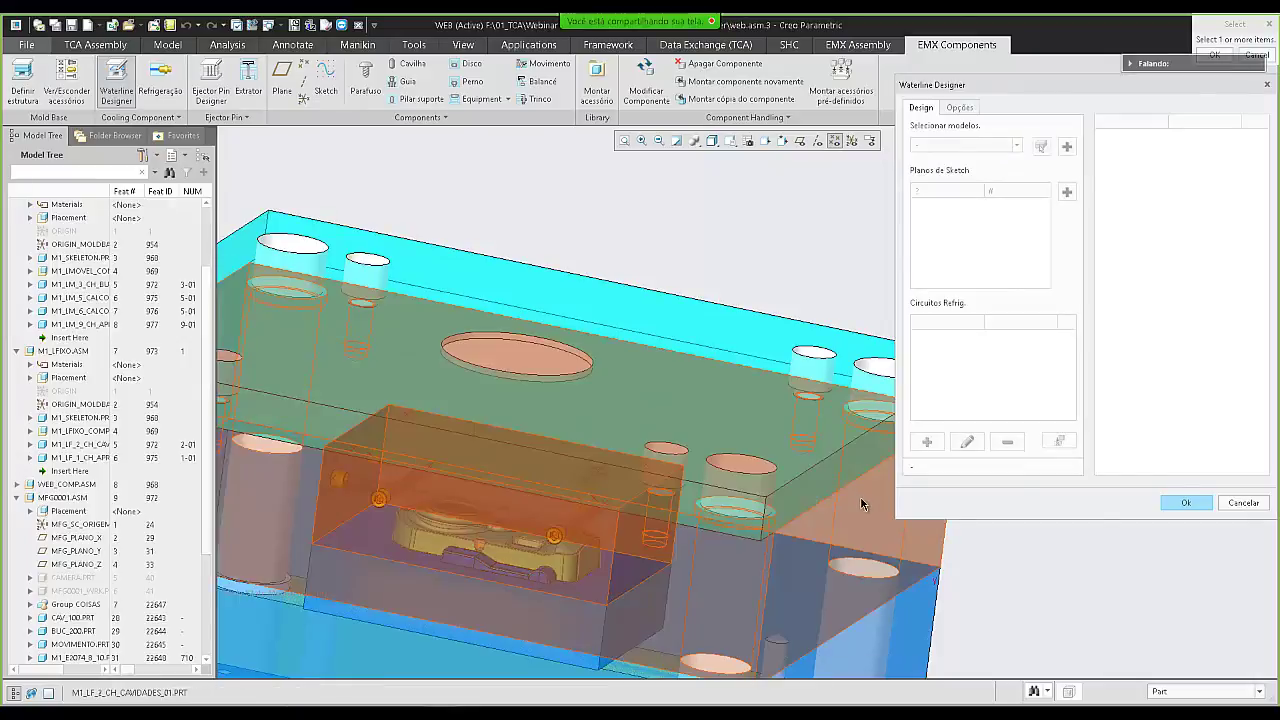
pyautogui.click(600, 555)
pyautogui.click(588, 549)
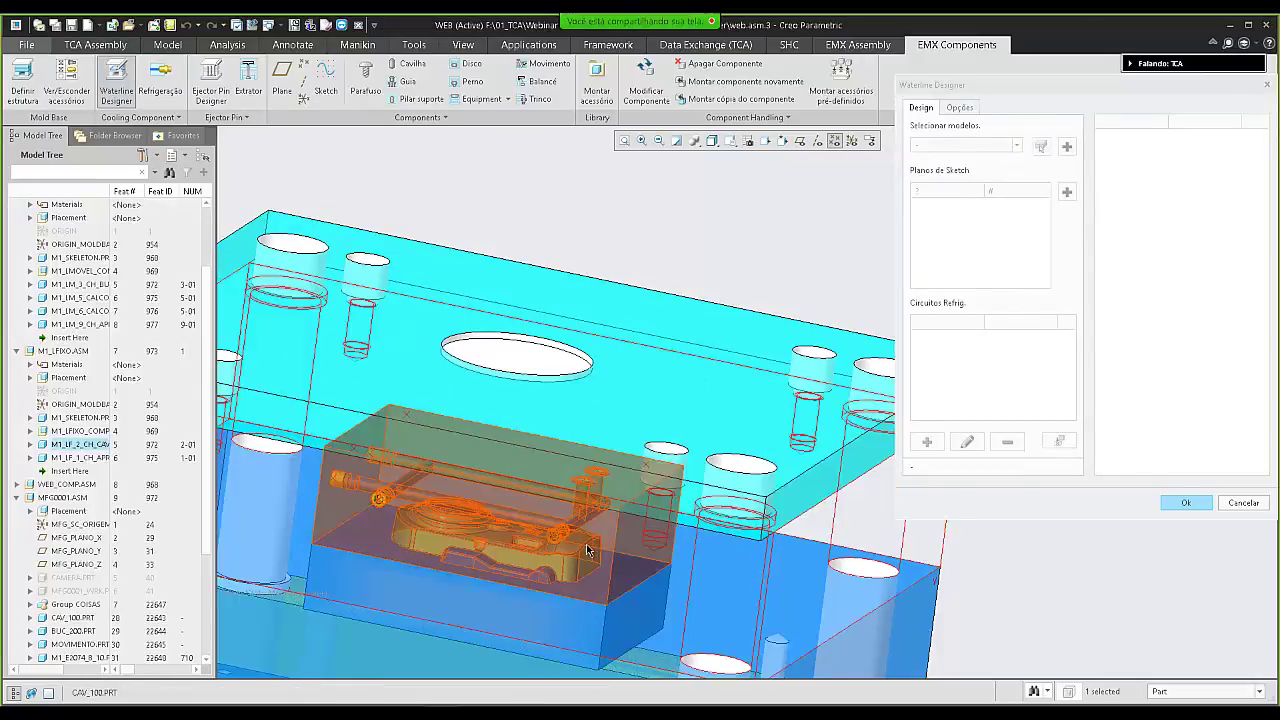
pyautogui.keyDown('ctrl'); pyautogui.click(588, 549); pyautogui.keyUp('ctrl')
pyautogui.middleClick(825, 240)
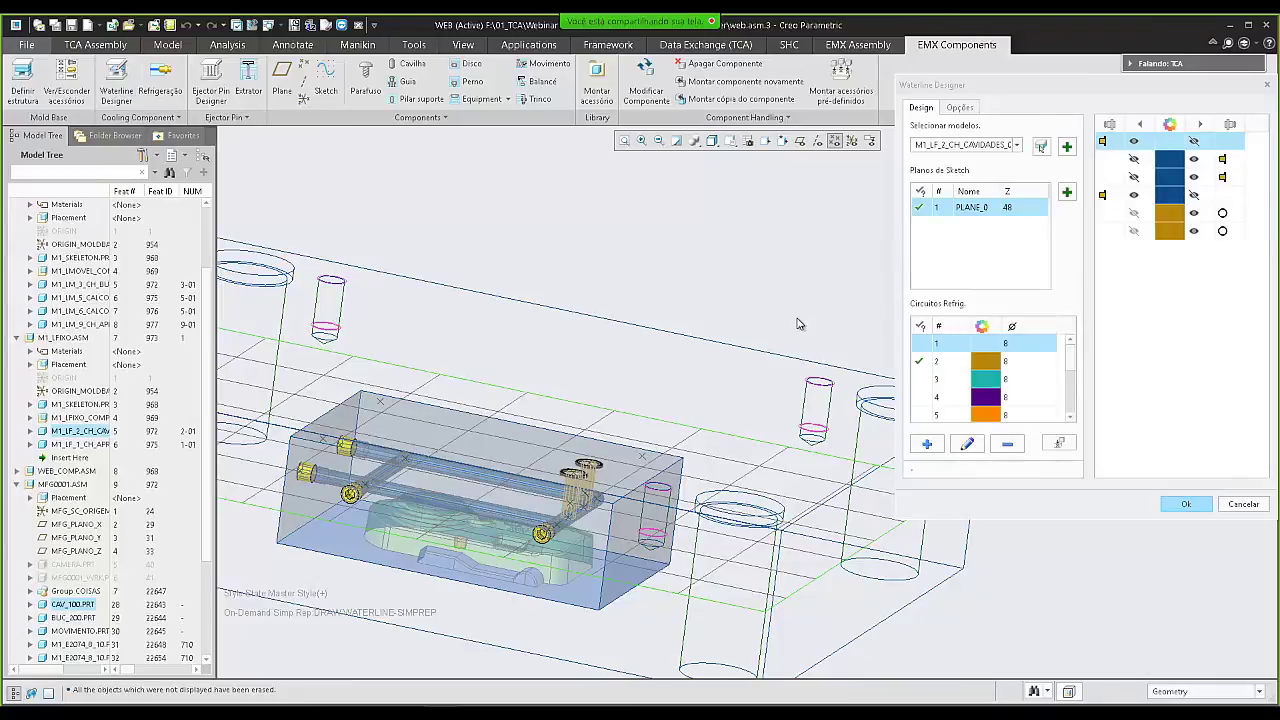
# - Keep plate M1_LF_2_CH_CAVIDADES_01 as the active model and set its sketch plane PLANE_0 to Z 75
pyautogui.moveTo(799, 324); pyautogui.dragTo(811, 308, button='middle')
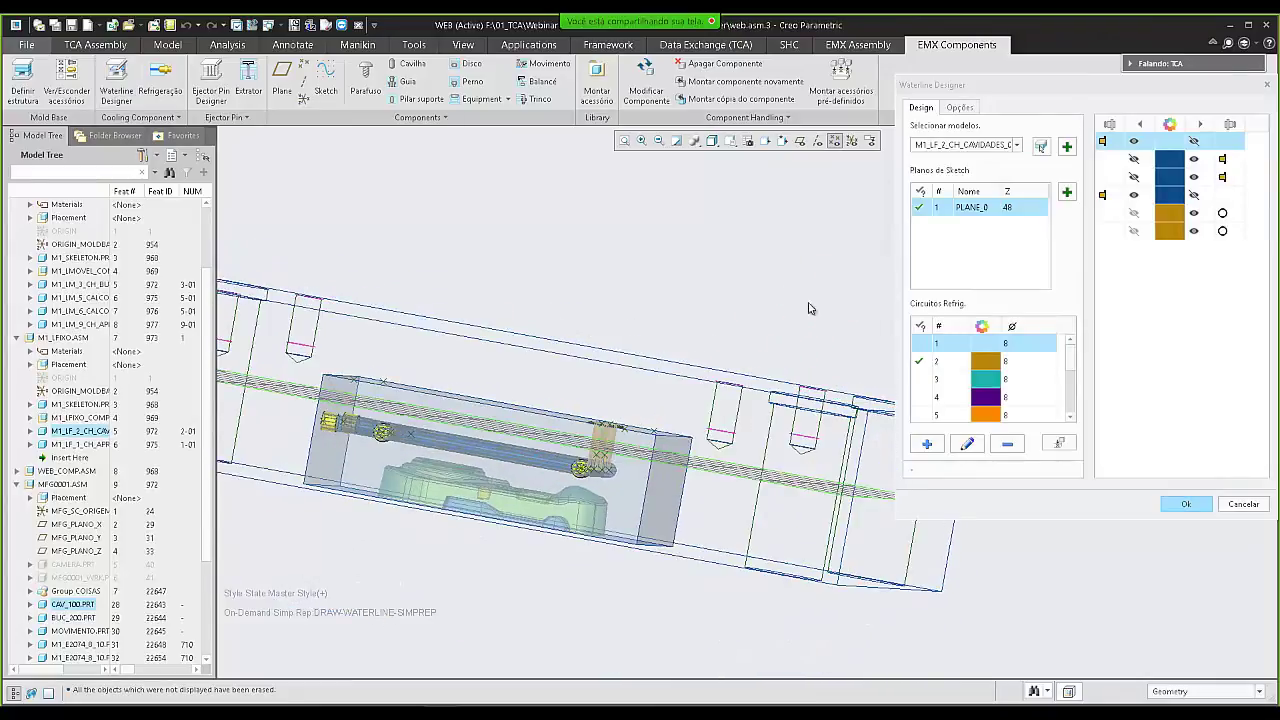
pyautogui.click(1005, 146)
pyautogui.click(996, 160)
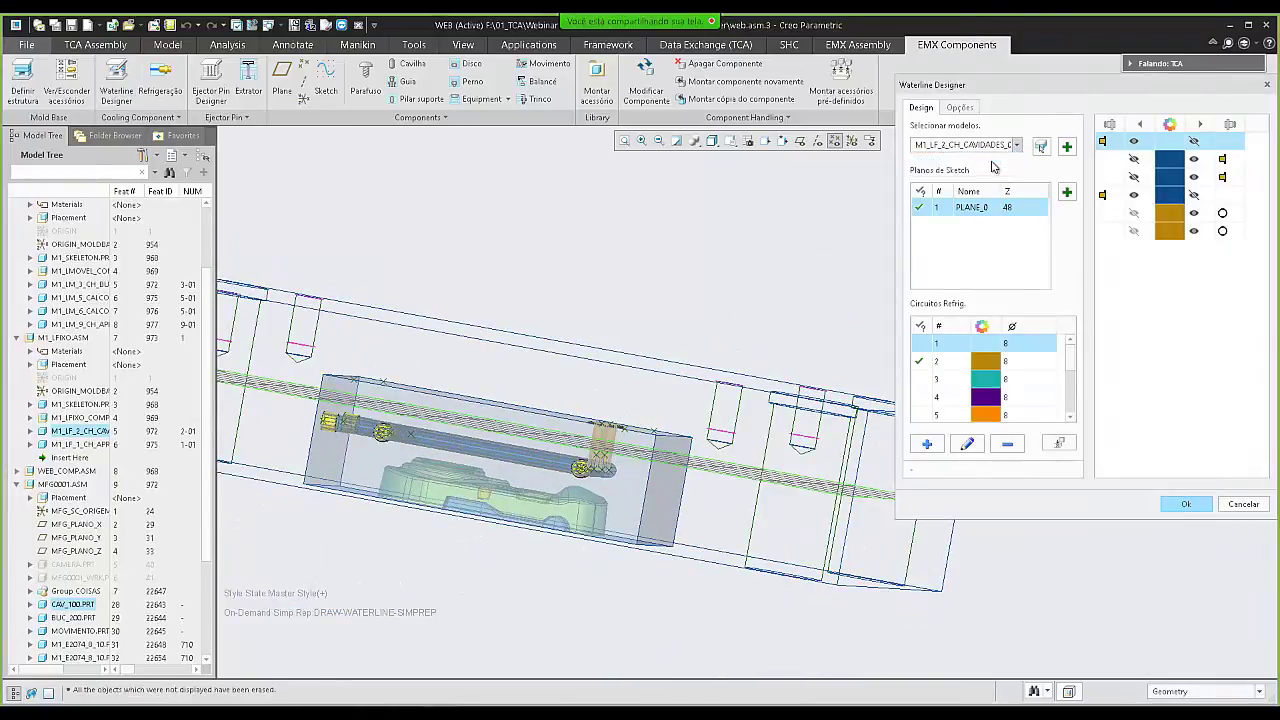
pyautogui.click(1027, 208)
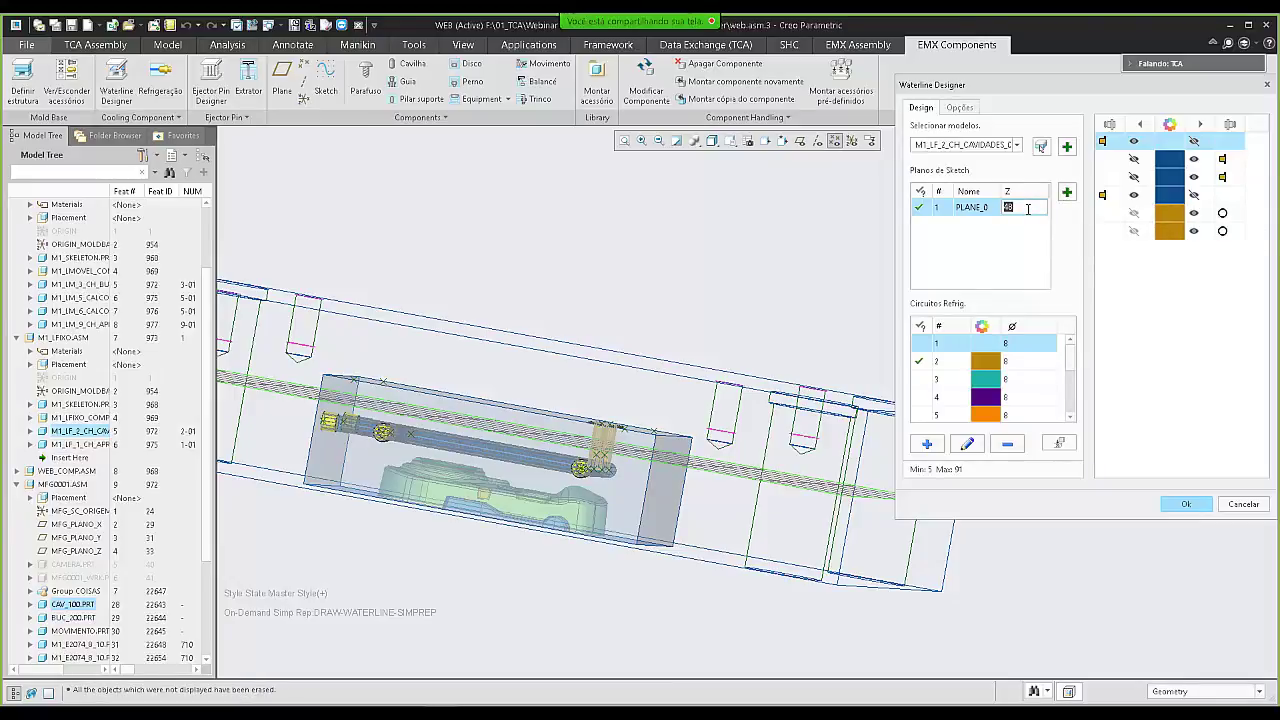
pyautogui.press('Return')
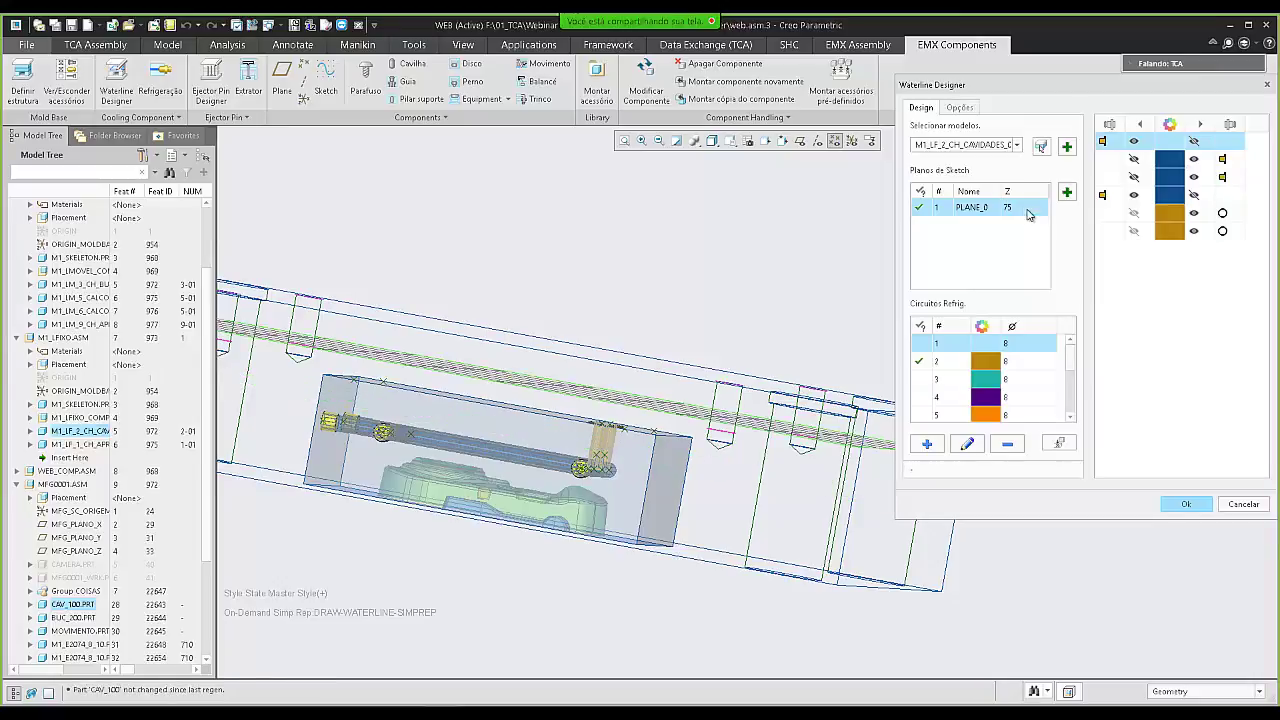
# - Make cooling circuit 3 active and limit the circuit list to the circuits in the active model
pyautogui.moveTo(761, 404)
pyautogui.mouseDown(button='middle')
pyautogui.moveTo(786, 422)
pyautogui.moveTo(705, 418)
pyautogui.moveTo(636, 381)
pyautogui.mouseUp(button='middle')
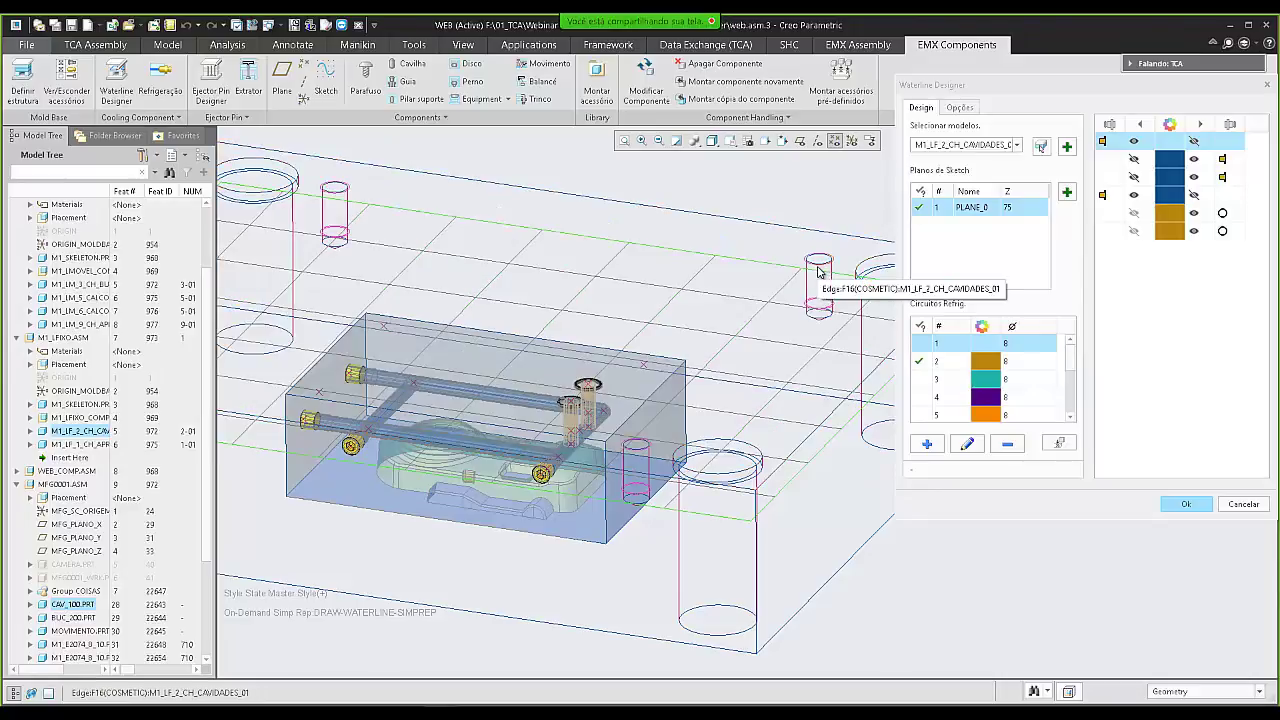
pyautogui.moveTo(765, 332); pyautogui.dragTo(818, 345, button='middle')
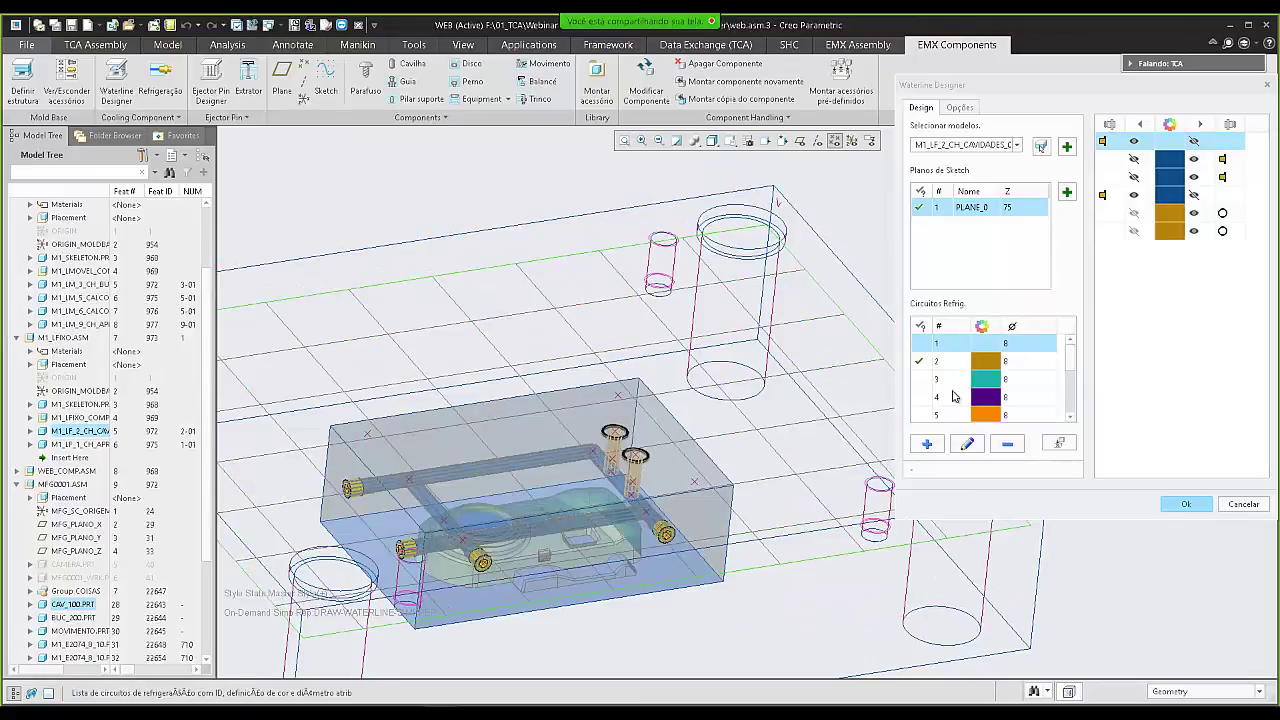
pyautogui.click(975, 380)
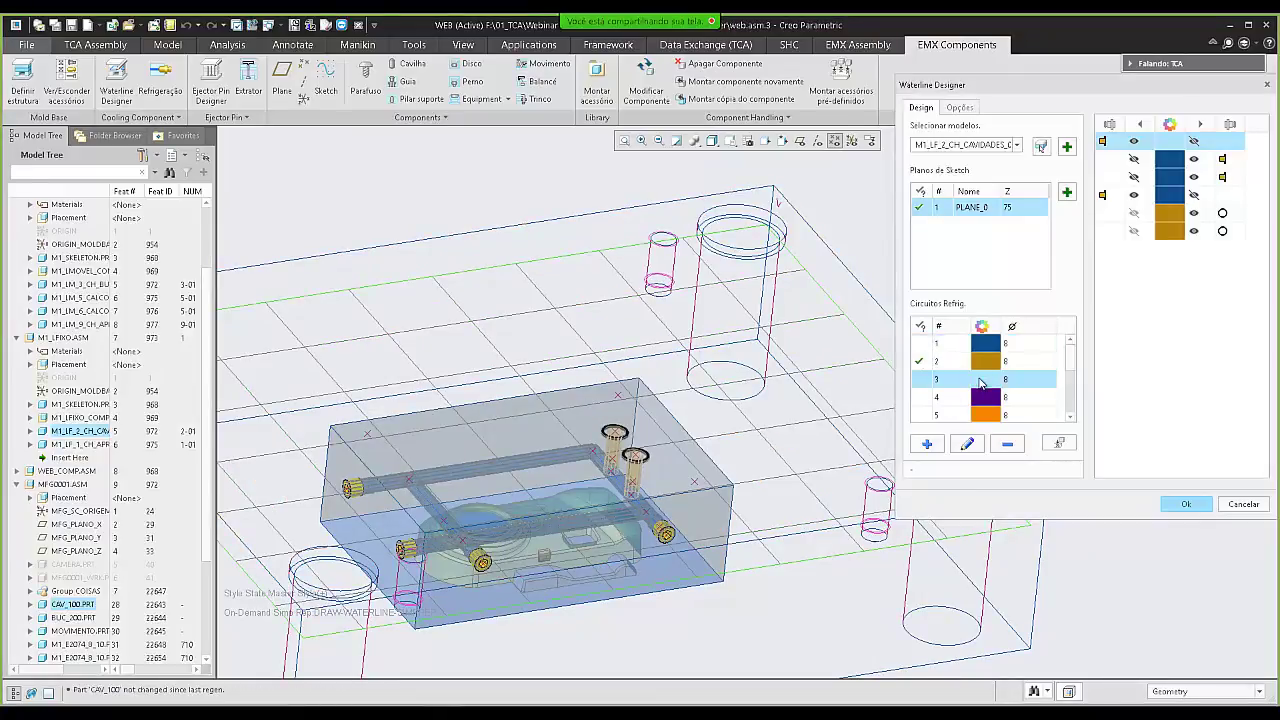
pyautogui.click(980, 380)
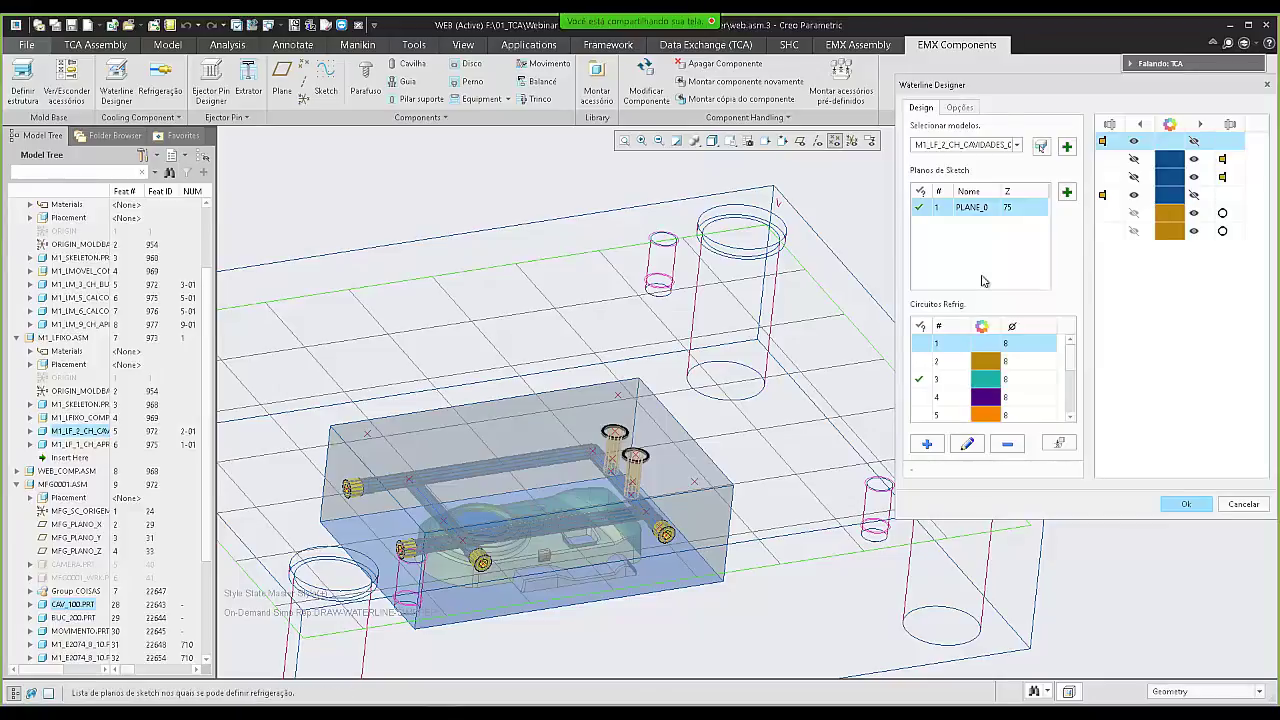
pyautogui.click(959, 108)
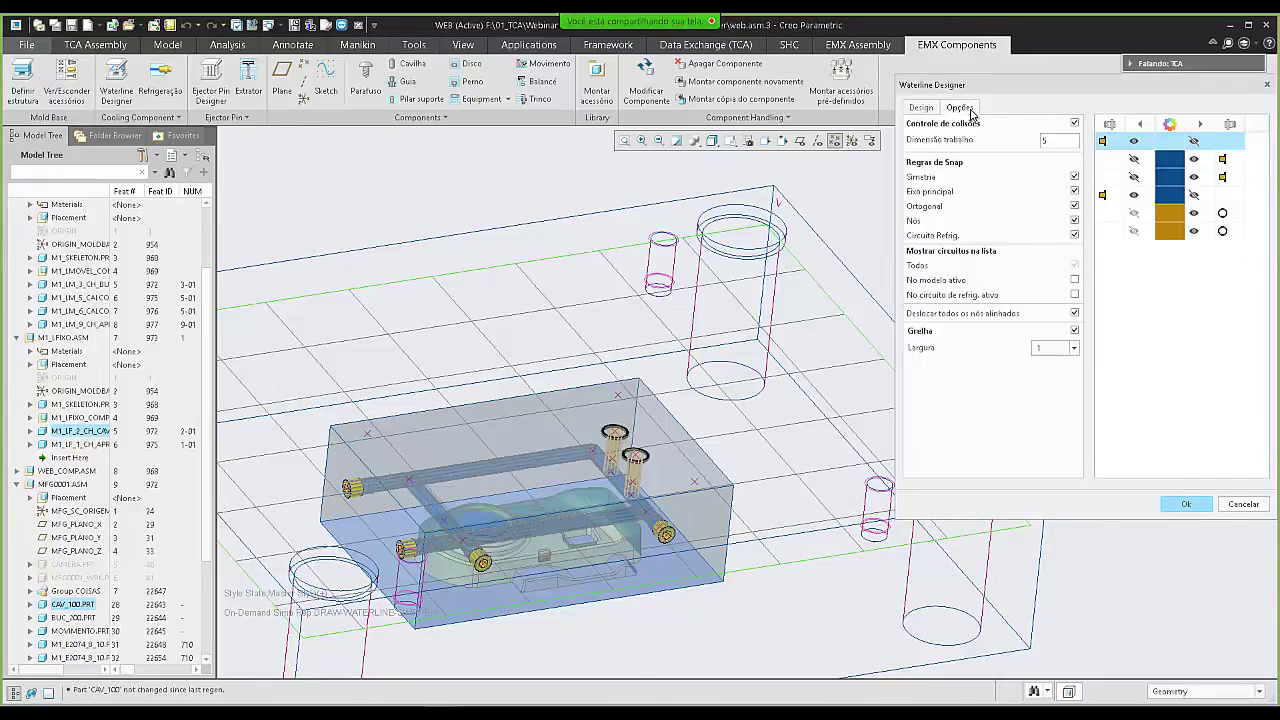
pyautogui.click(1074, 283)
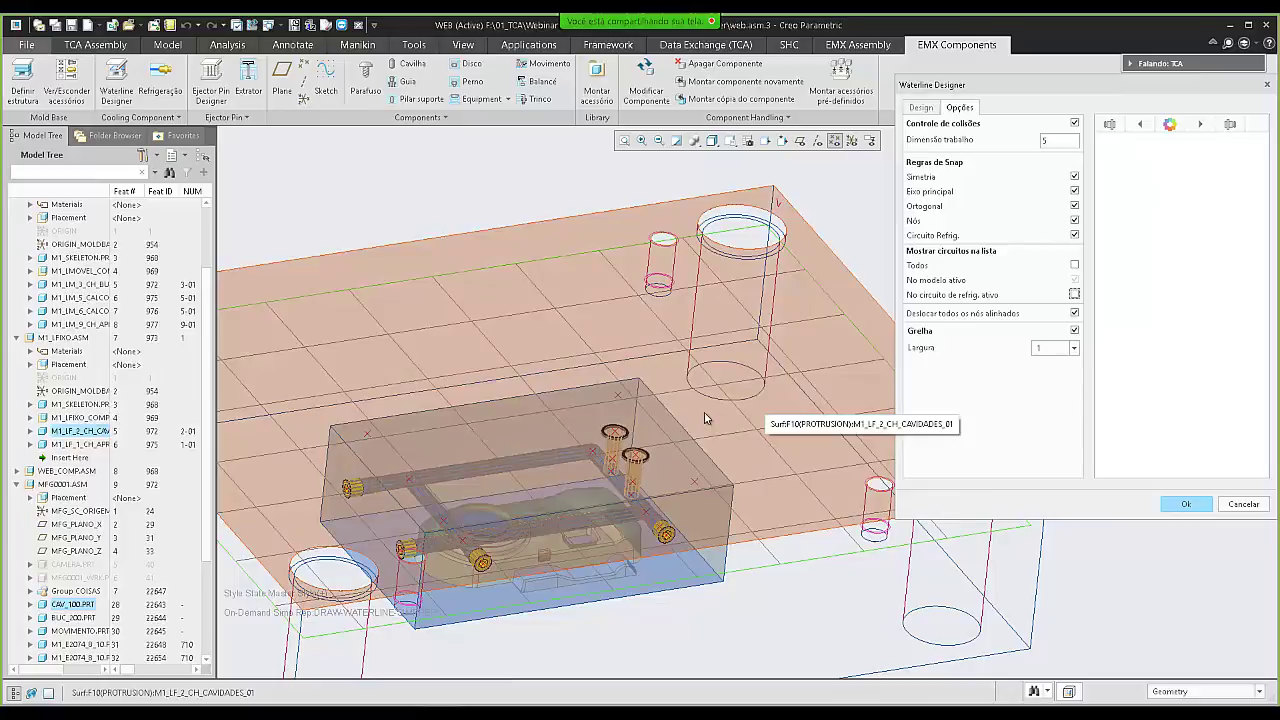
pyautogui.click(921, 109)
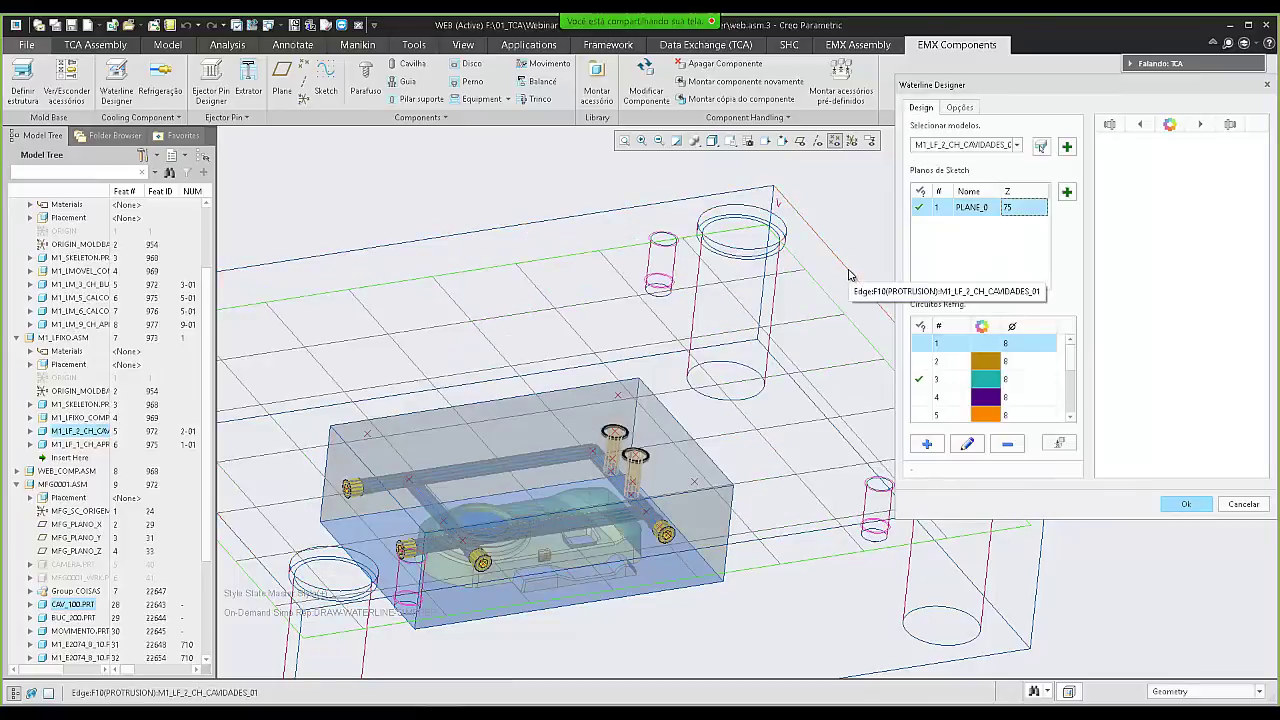
pyautogui.click(925, 443)
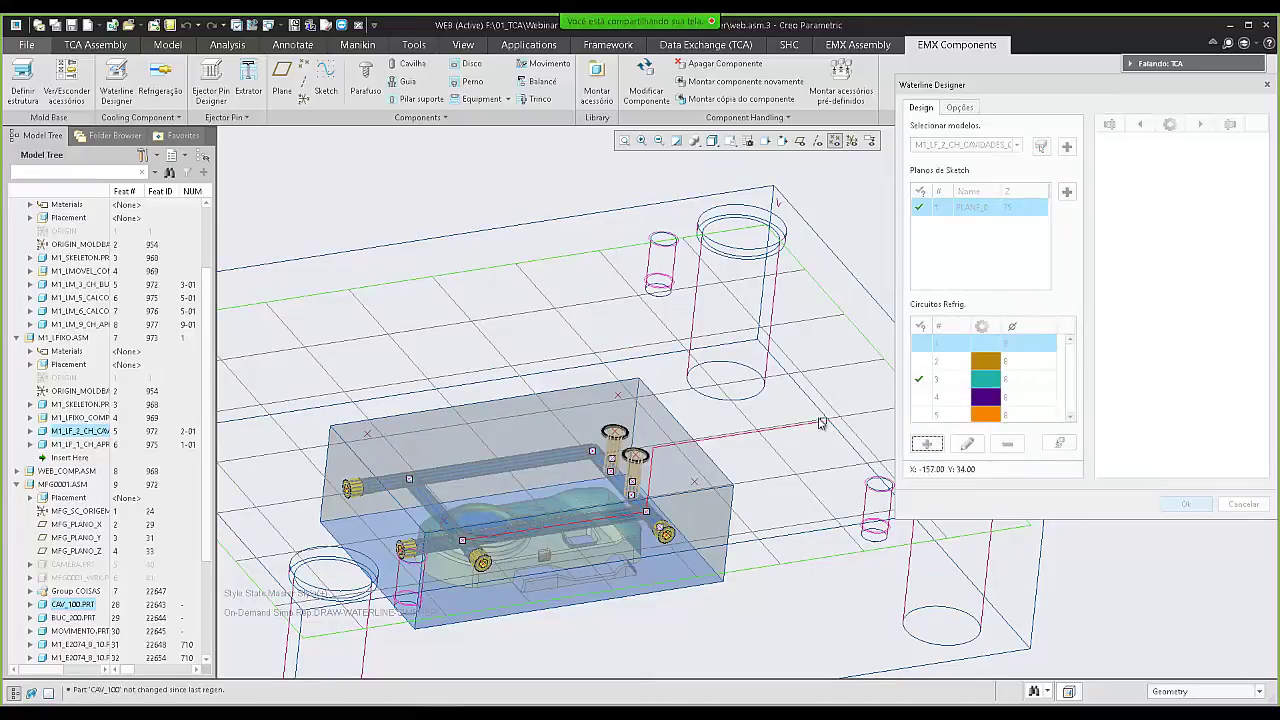
pyautogui.moveTo(763, 423)
pyautogui.mouseDown(button='middle')
pyautogui.moveTo(791, 434)
pyautogui.moveTo(771, 463)
pyautogui.mouseUp(button='middle')
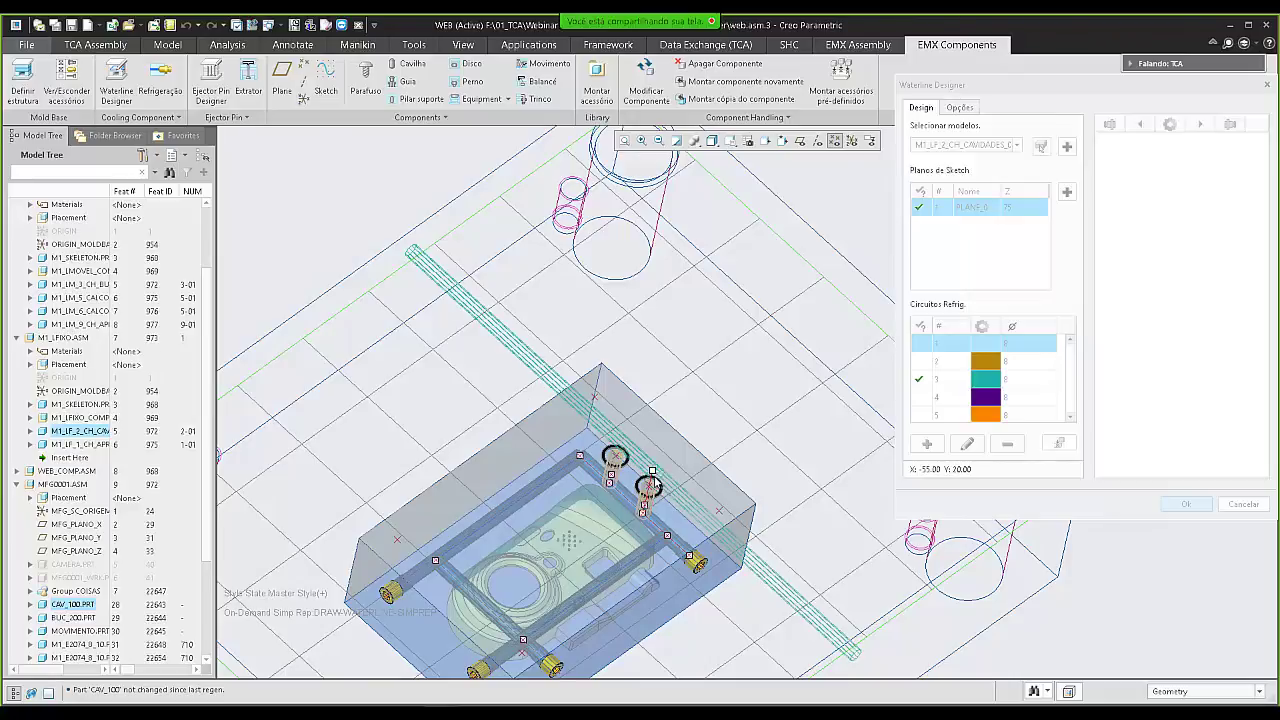
pyautogui.moveTo(648, 458); pyautogui.dragTo(654, 424, button='middle')
pyautogui.scroll(-3, 654, 470)
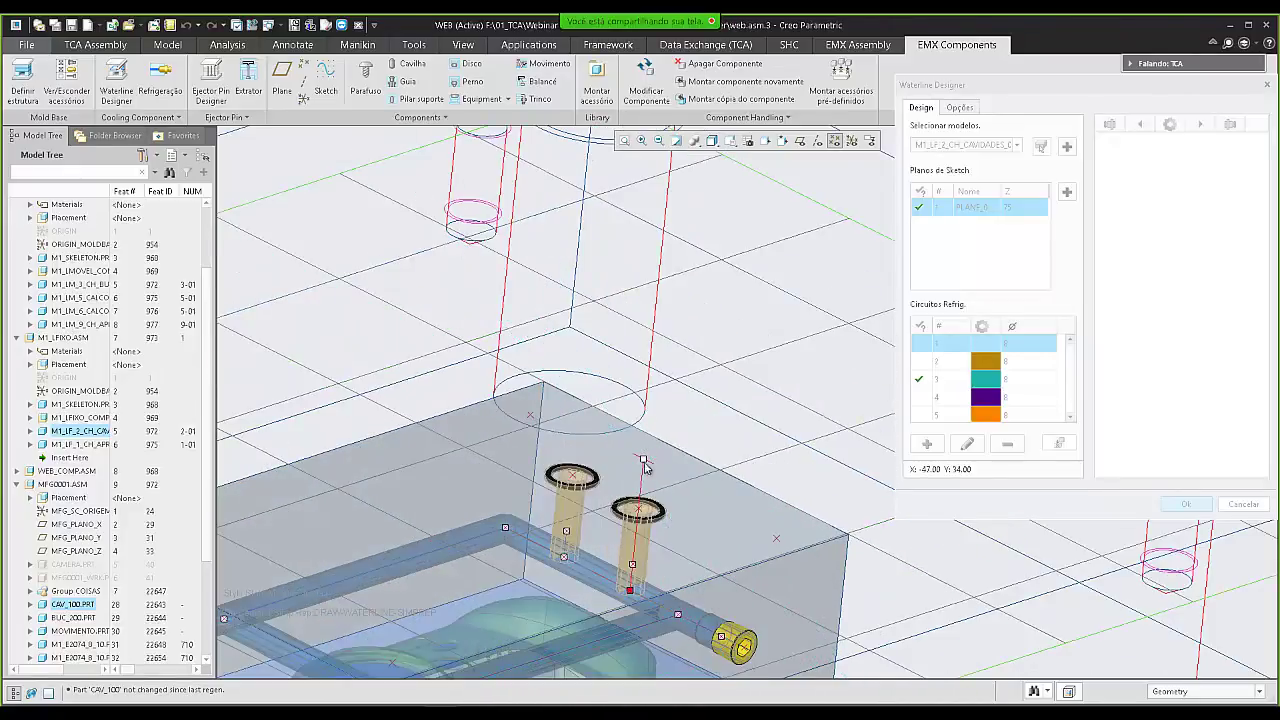
pyautogui.middleClick(726, 467)
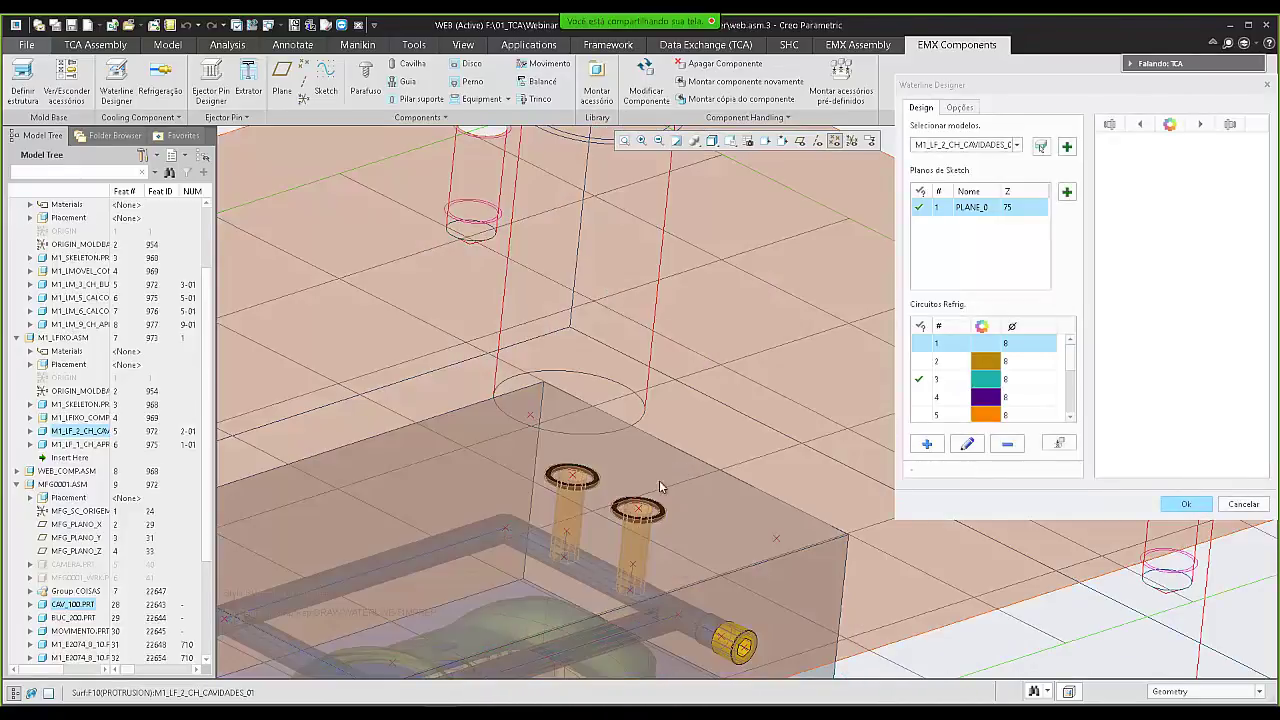
# - Sketch two vertical circuit 3 waterlines in the plate above CAV_100's O-ring holes, at X -55, Y 15 and X -55, Y -11
pyautogui.click(926, 444)
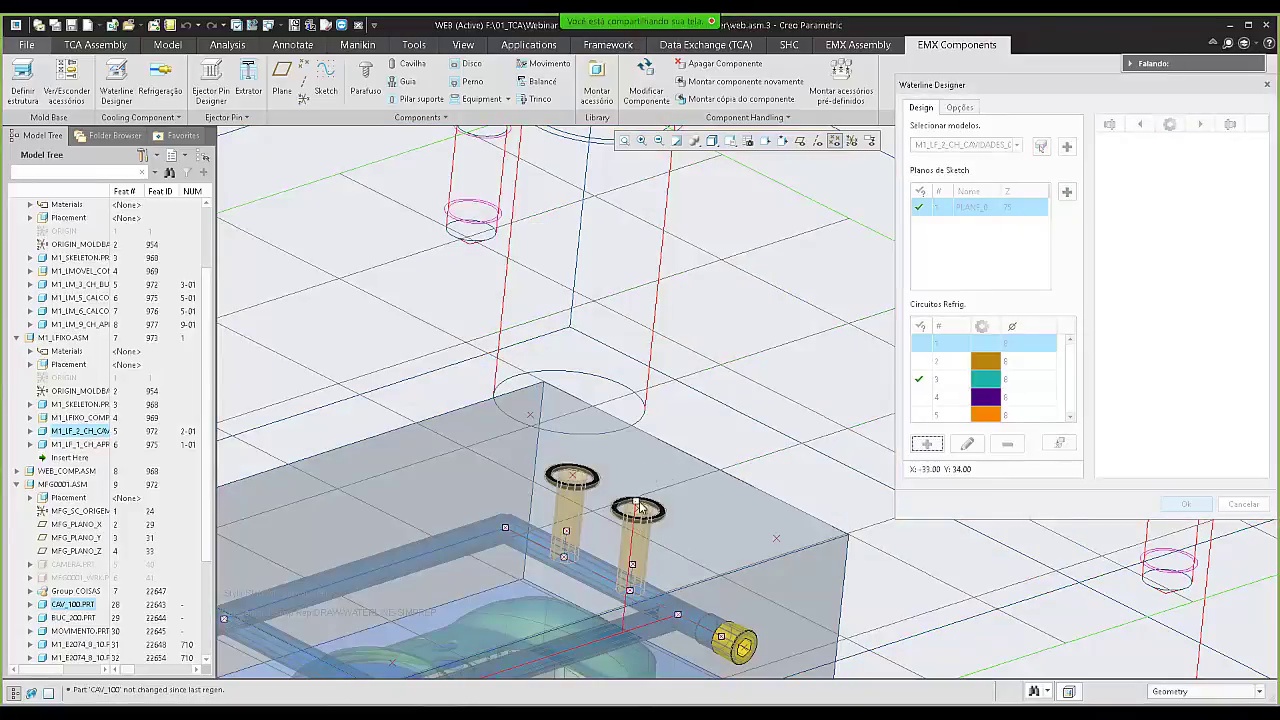
pyautogui.click(645, 461)
pyautogui.click(645, 461)
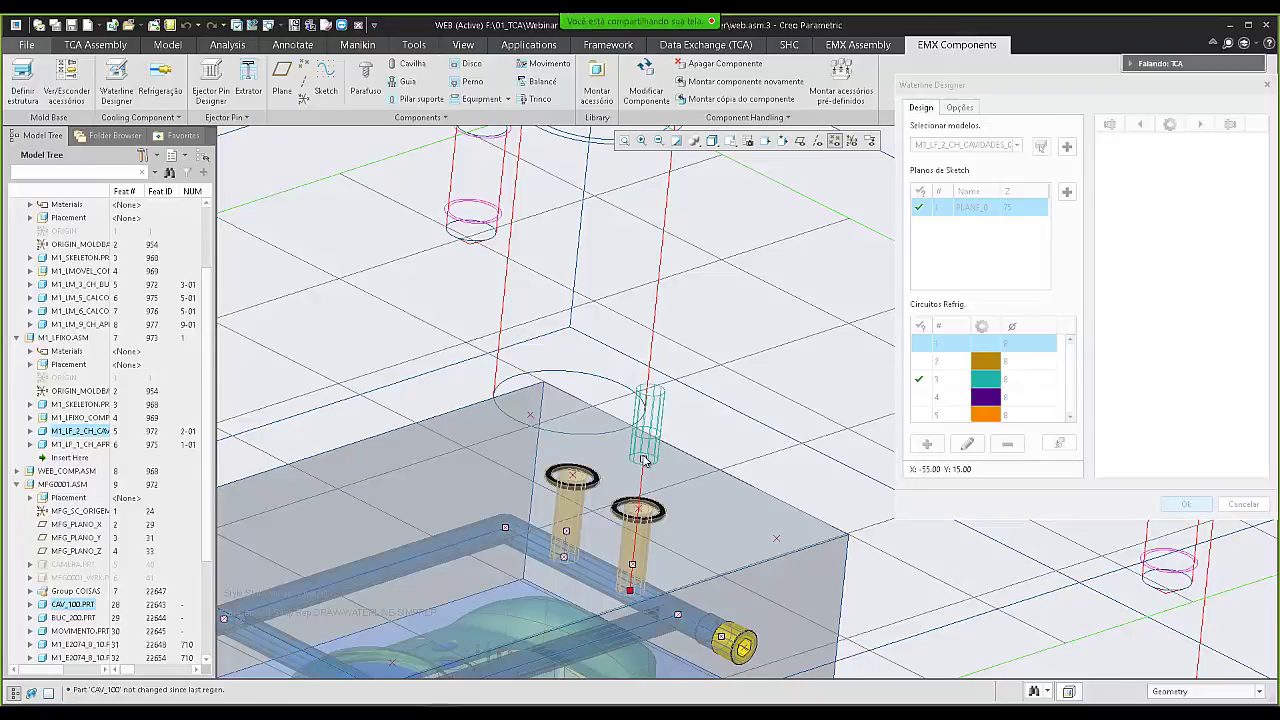
pyautogui.click(644, 461)
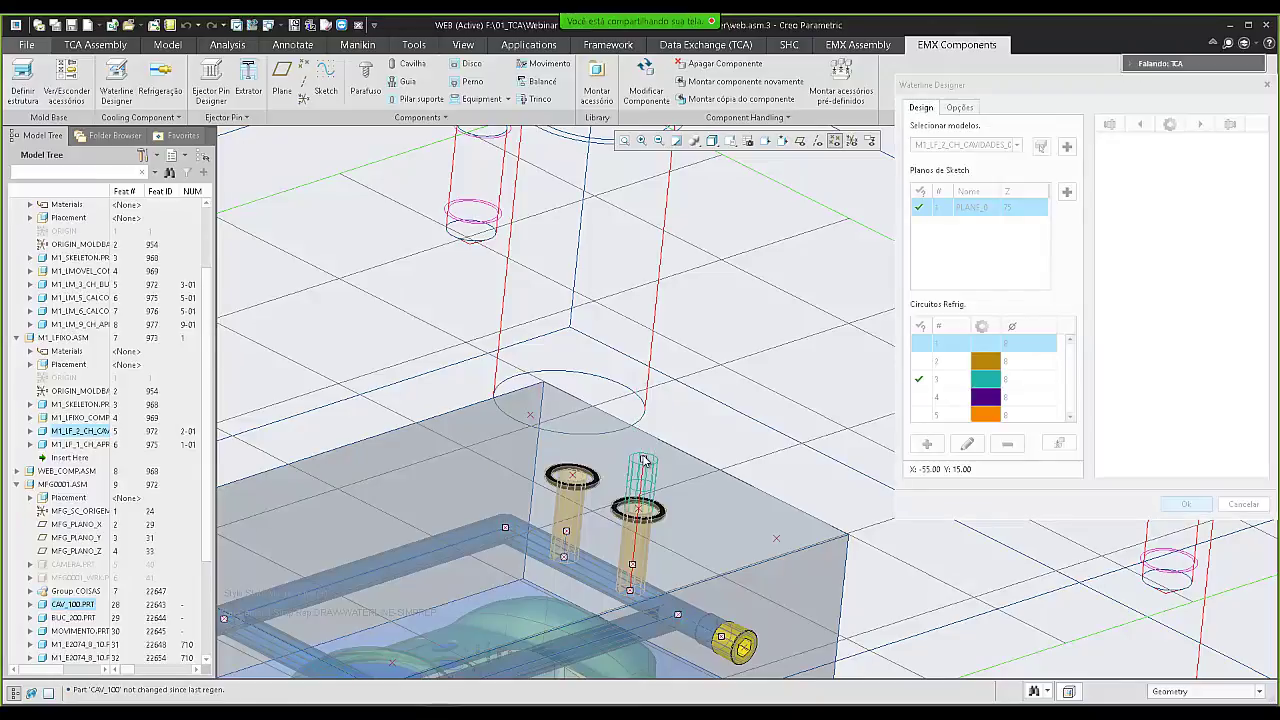
pyautogui.click(641, 459)
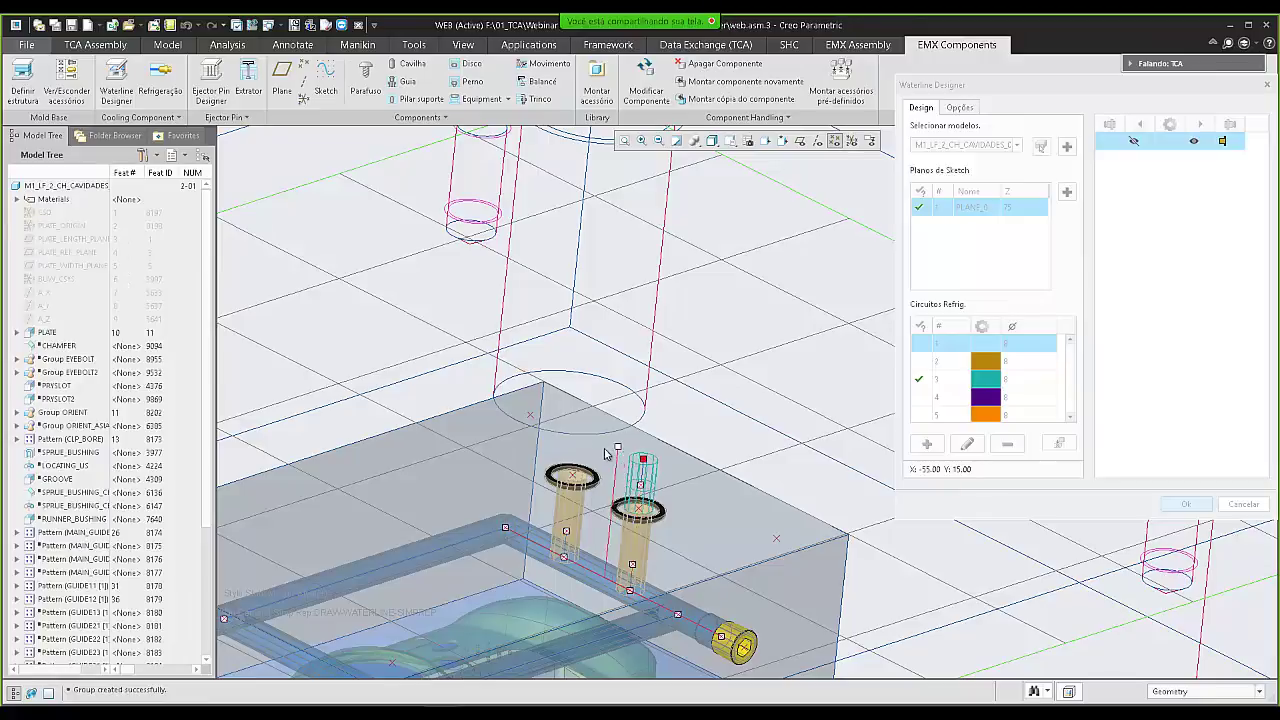
pyautogui.click(577, 427)
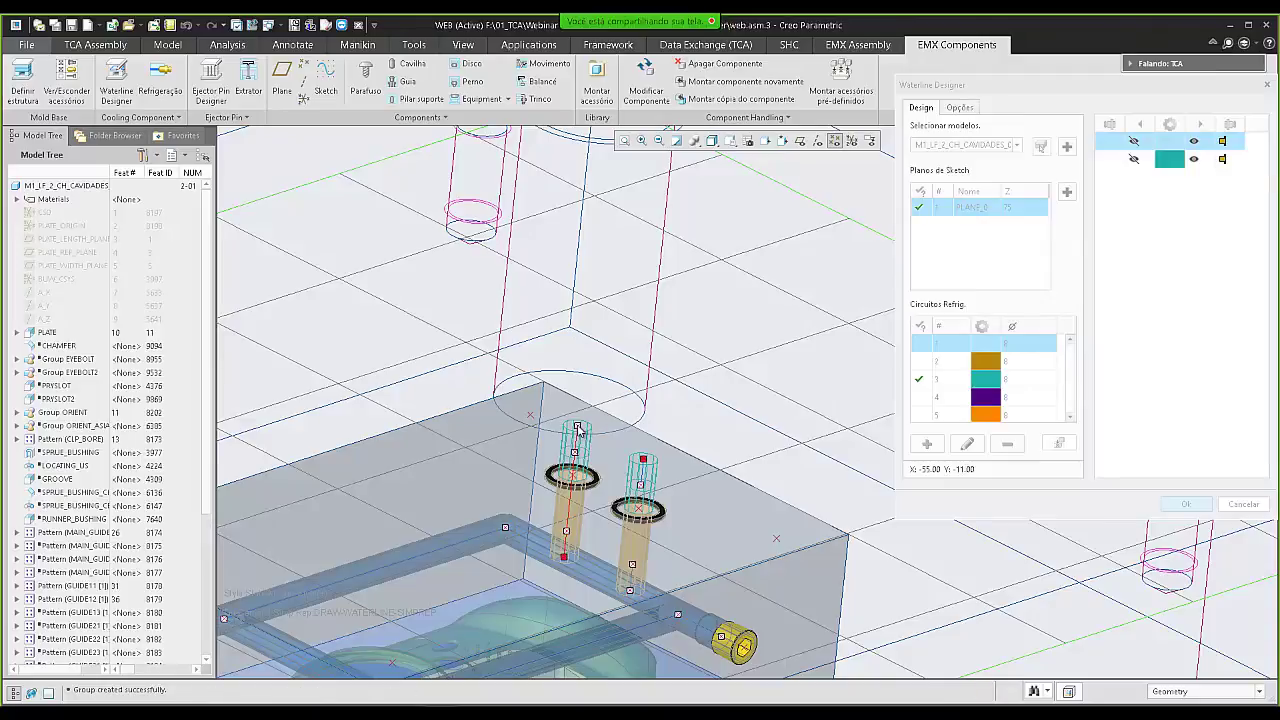
# - Sketch an angled circuit 3 waterline on PLANE_0 from the vertical waterline at X -55, Y -11 through X -195, Y -83
pyautogui.click(577, 429)
pyautogui.scroll(4, 629, 452)
pyautogui.moveTo(620, 537); pyautogui.dragTo(614, 572, button='middle')
pyautogui.scroll(3, 614, 480)
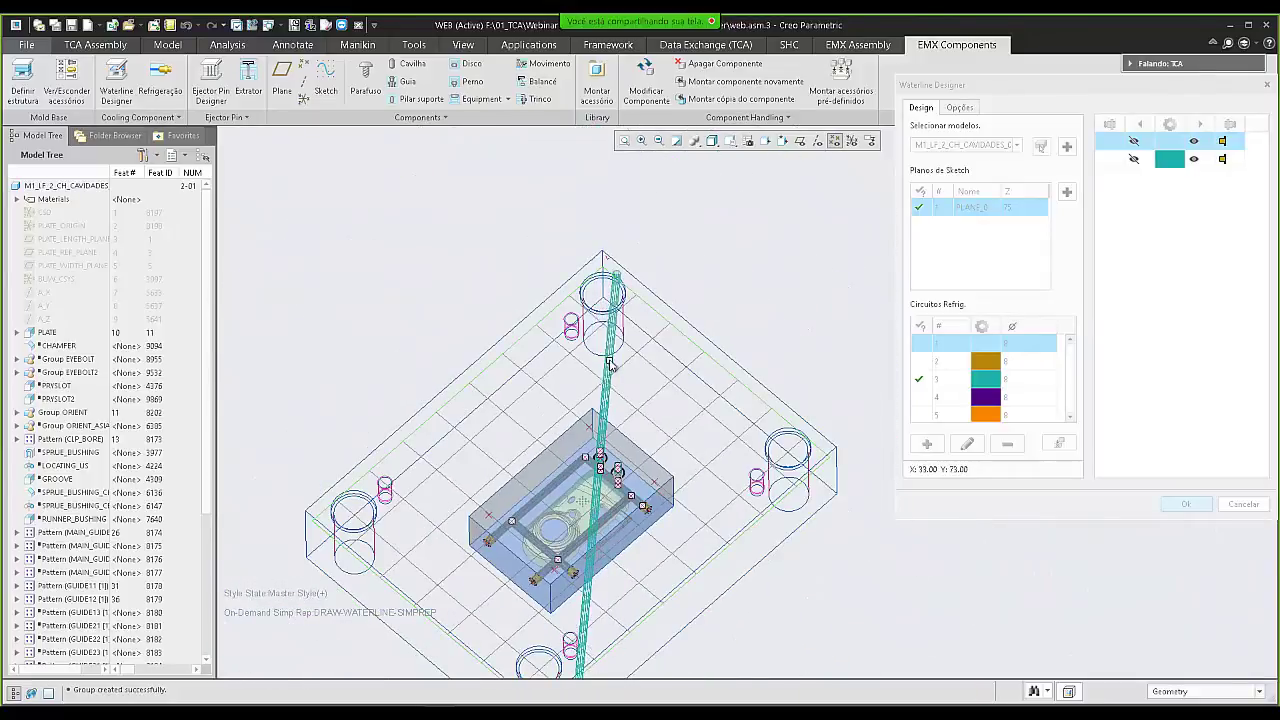
pyautogui.scroll(-4, 615, 353)
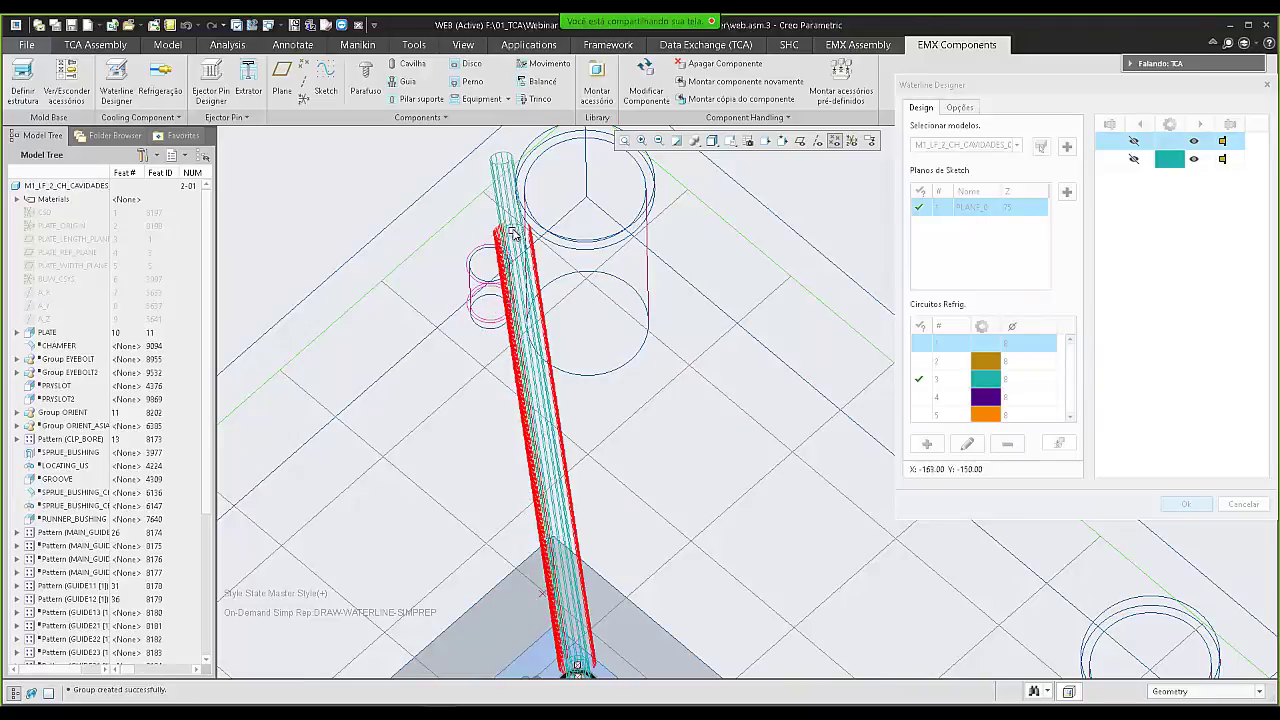
pyautogui.moveTo(543, 400); pyautogui.dragTo(543, 433, button='middle')
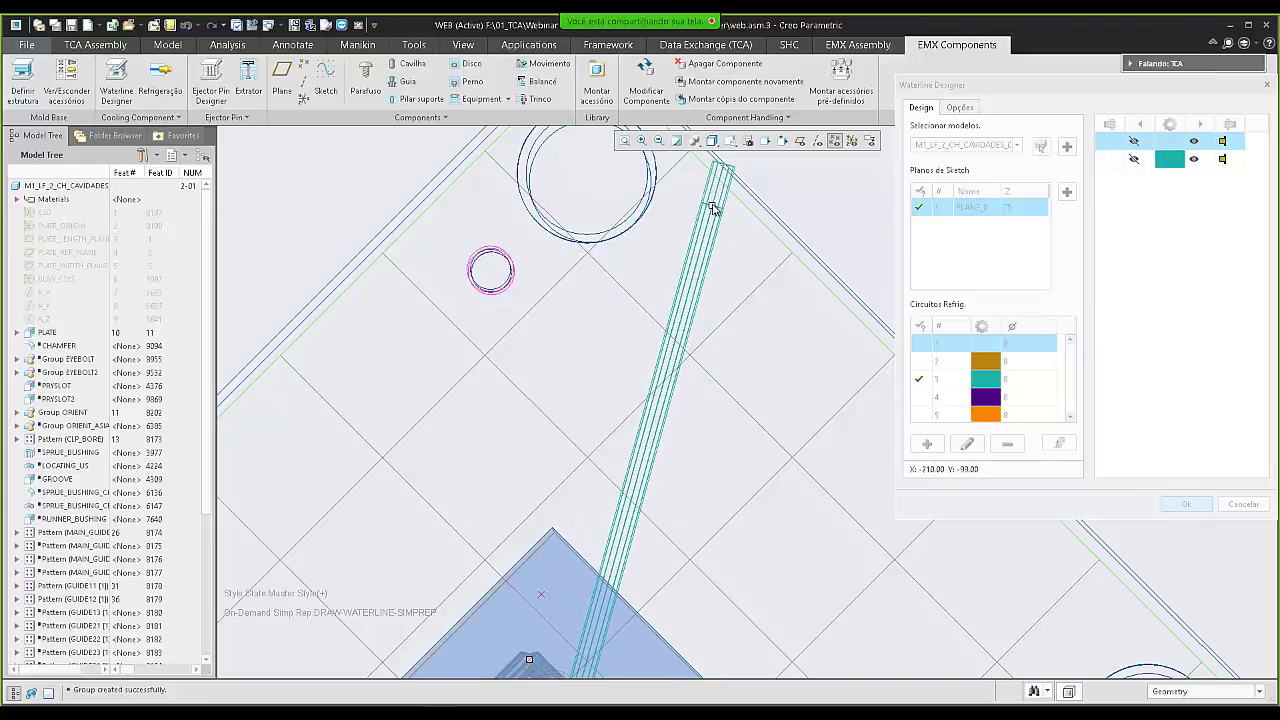
pyautogui.moveTo(709, 207); pyautogui.dragTo(704, 196, button='middle')
pyautogui.scroll(-5, 705, 197)
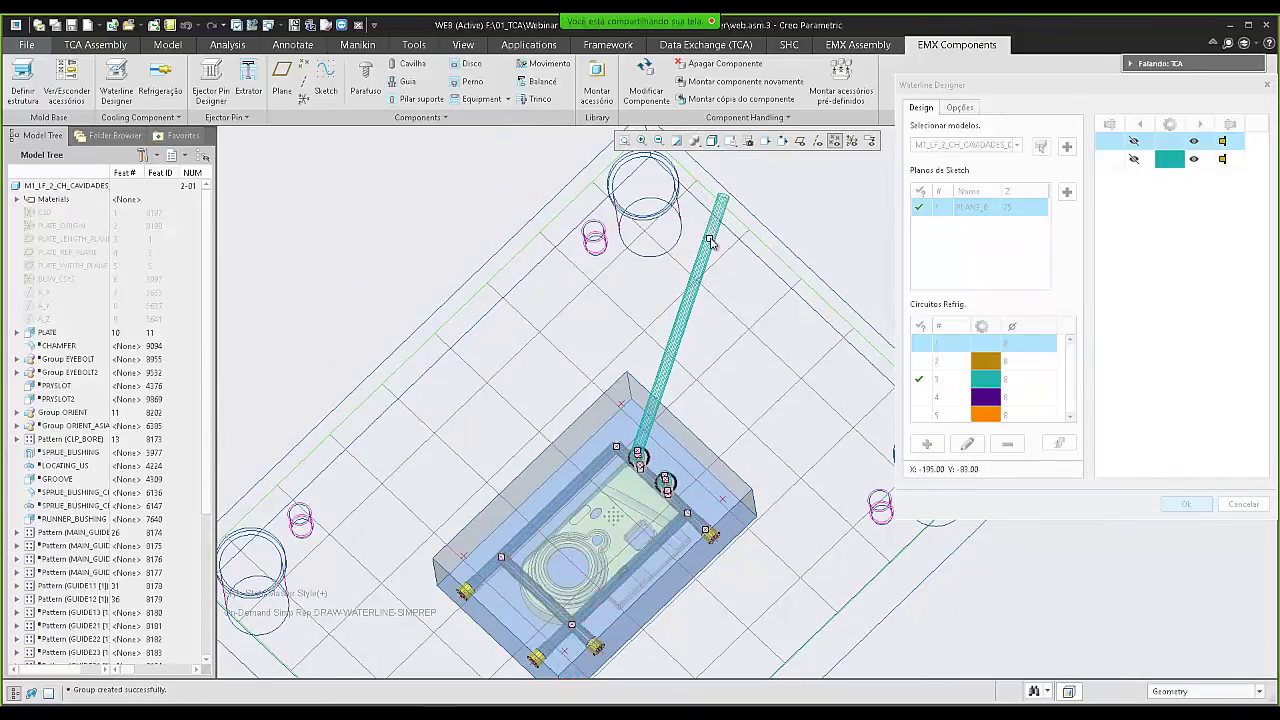
pyautogui.rightClick(710, 241)
pyautogui.rightClick(710, 241)
pyautogui.click(710, 241)
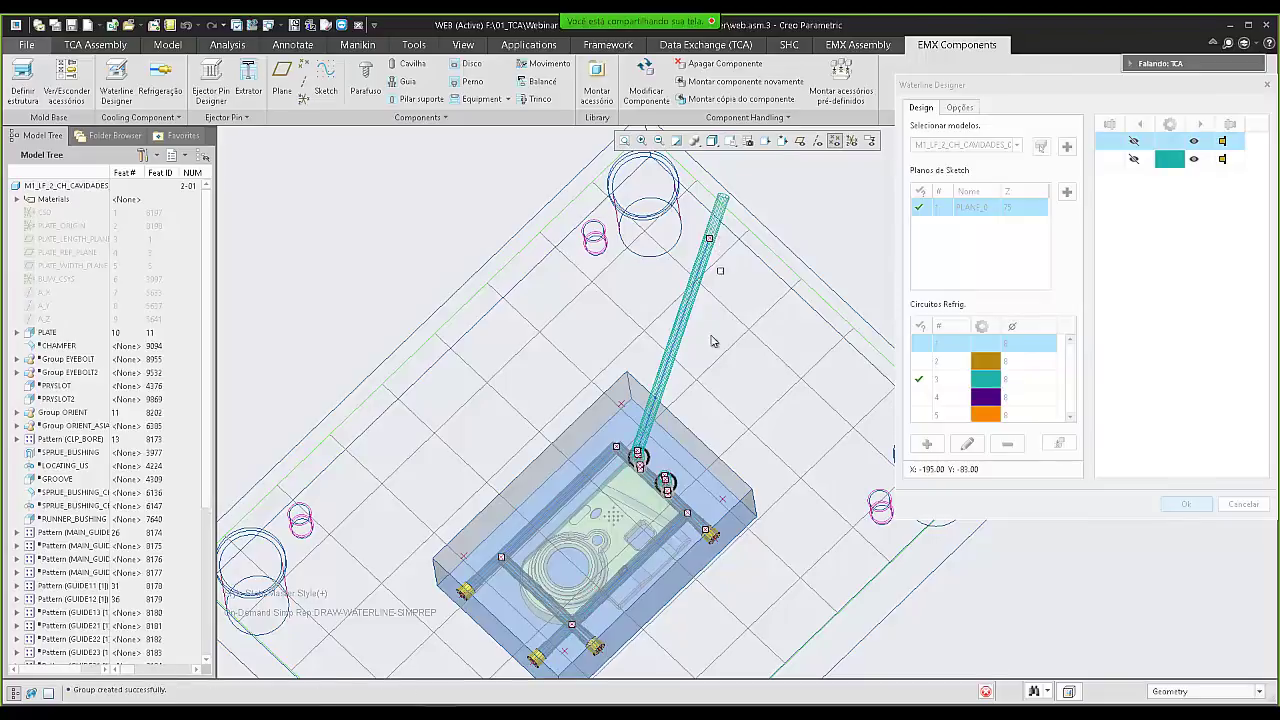
# - Sketch a second angled waterline from the vertical waterline at X -55, Y 15 through X -173, Y 69 and finish sketching
pyautogui.moveTo(670, 480); pyautogui.dragTo(674, 461, button='middle')
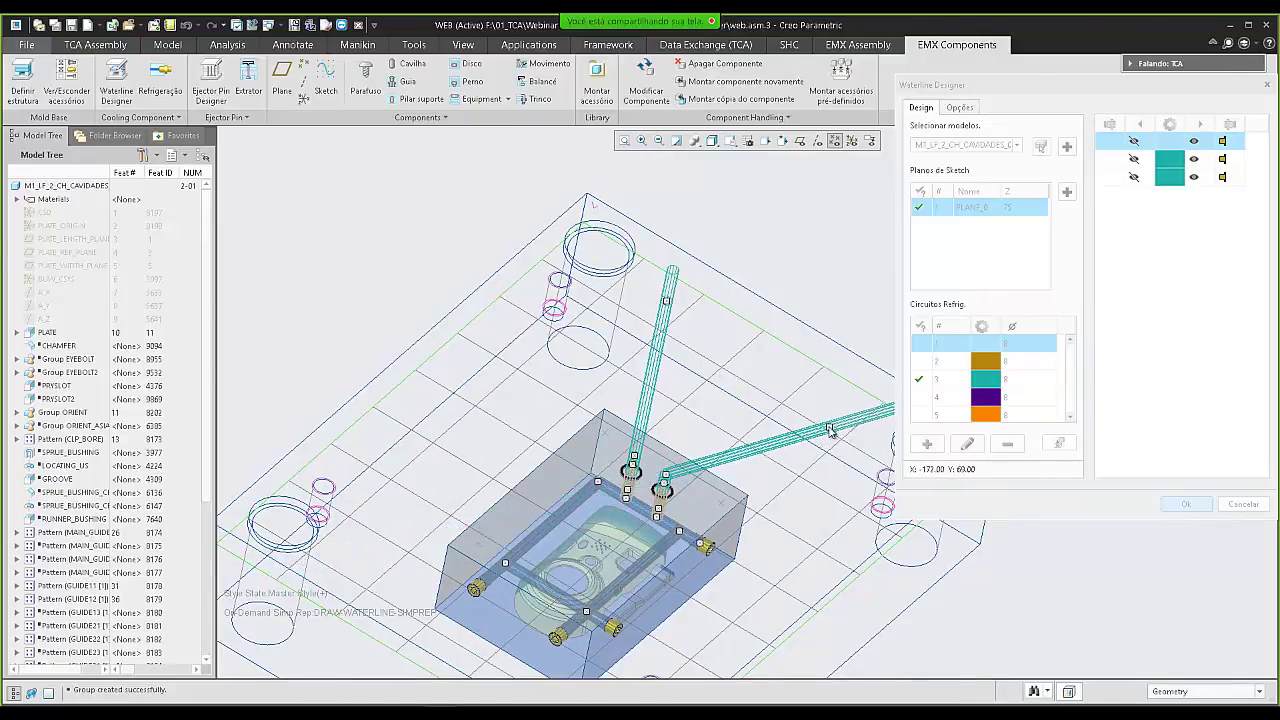
pyautogui.click(829, 430)
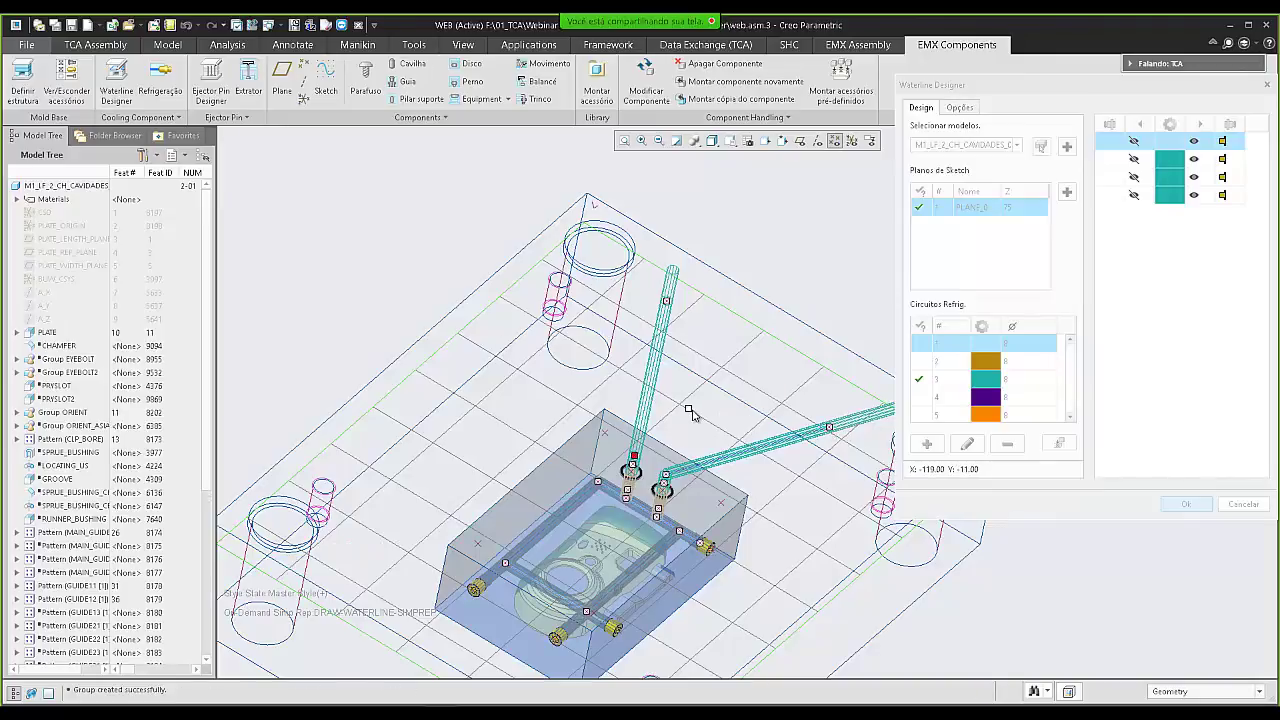
pyautogui.middleClick(690, 412)
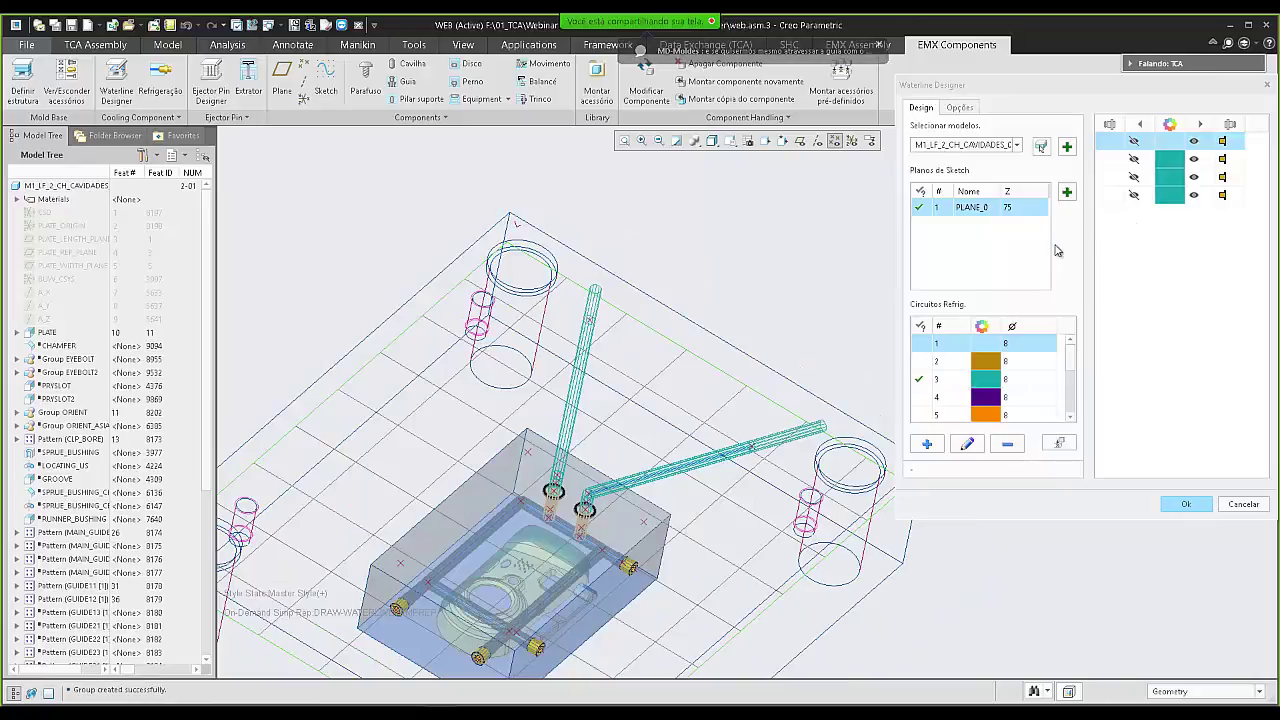
# - Replace the end plug of the first waterline in the list with HOLE | Furo cego, diameter 8.0
pyautogui.click(1223, 142)
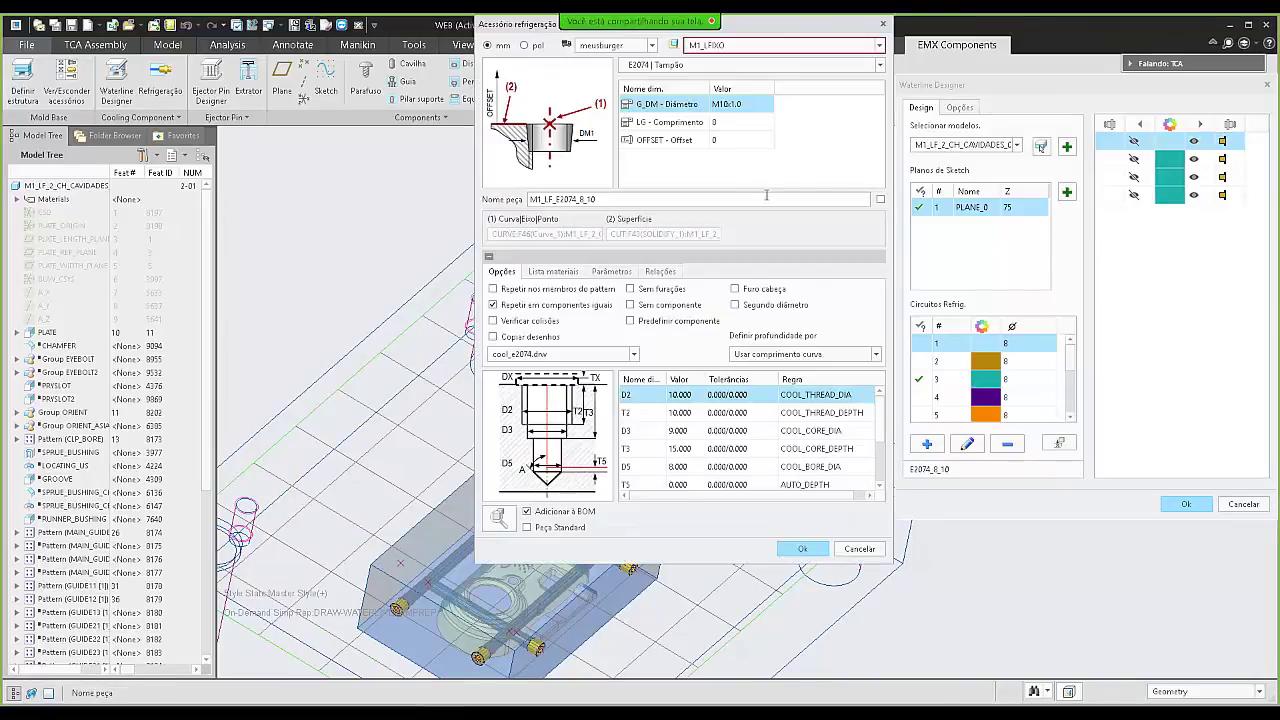
pyautogui.click(736, 66)
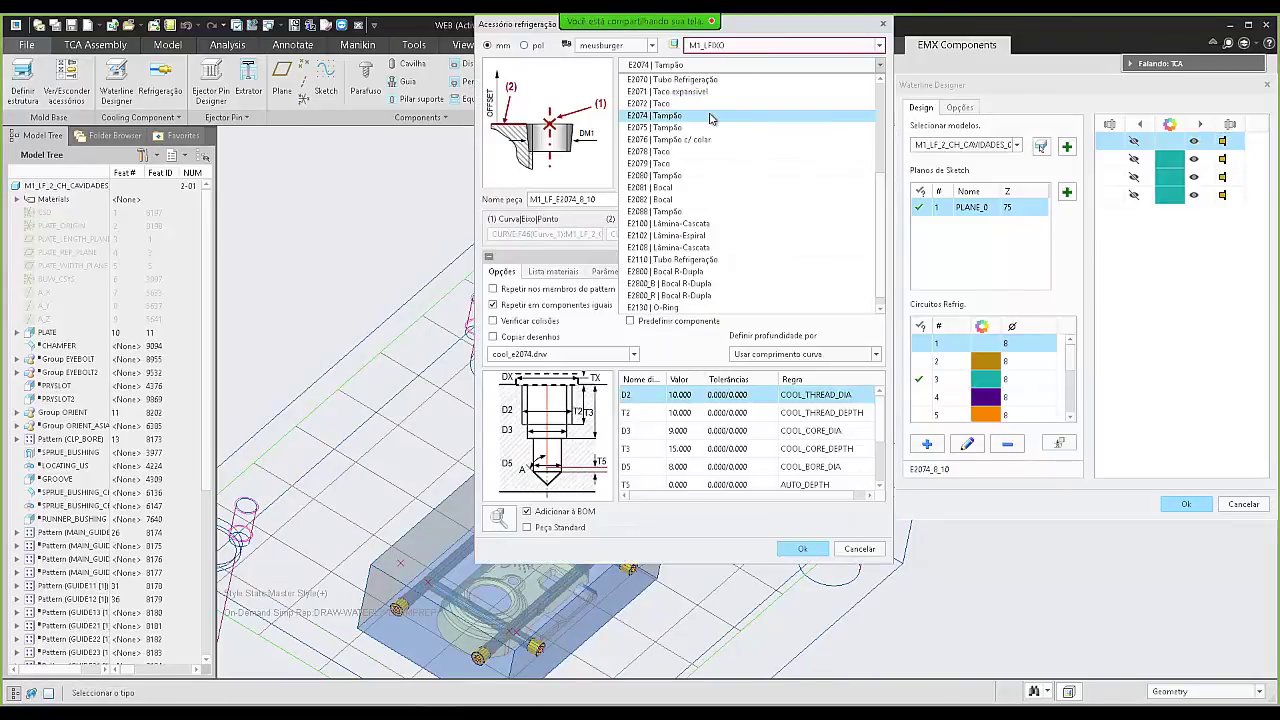
pyautogui.click(672, 307)
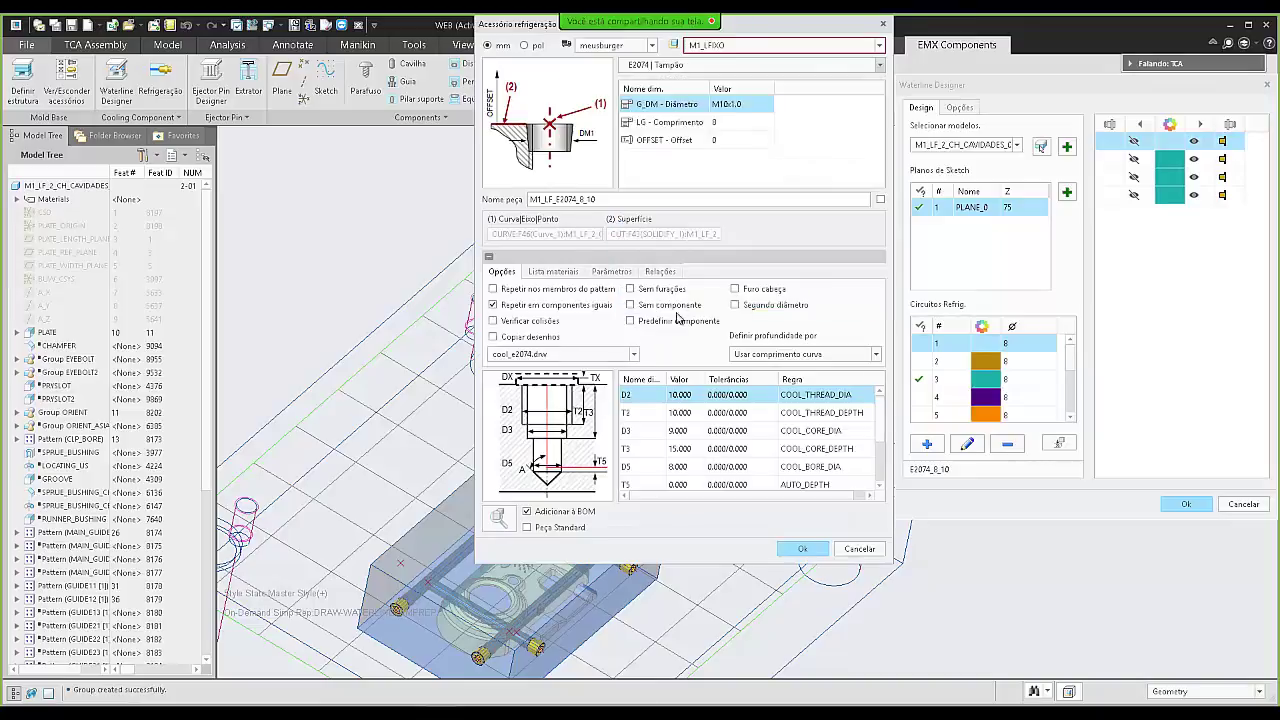
pyautogui.click(748, 113)
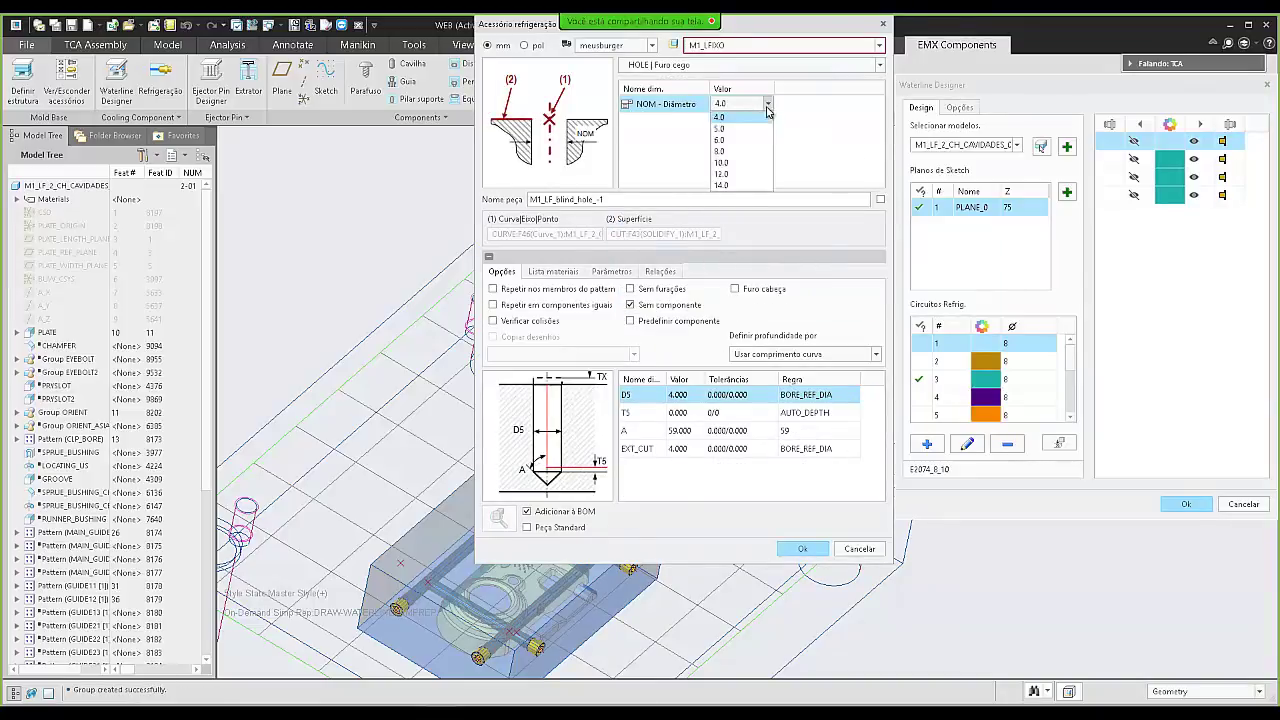
pyautogui.click(734, 152)
pyautogui.click(804, 548)
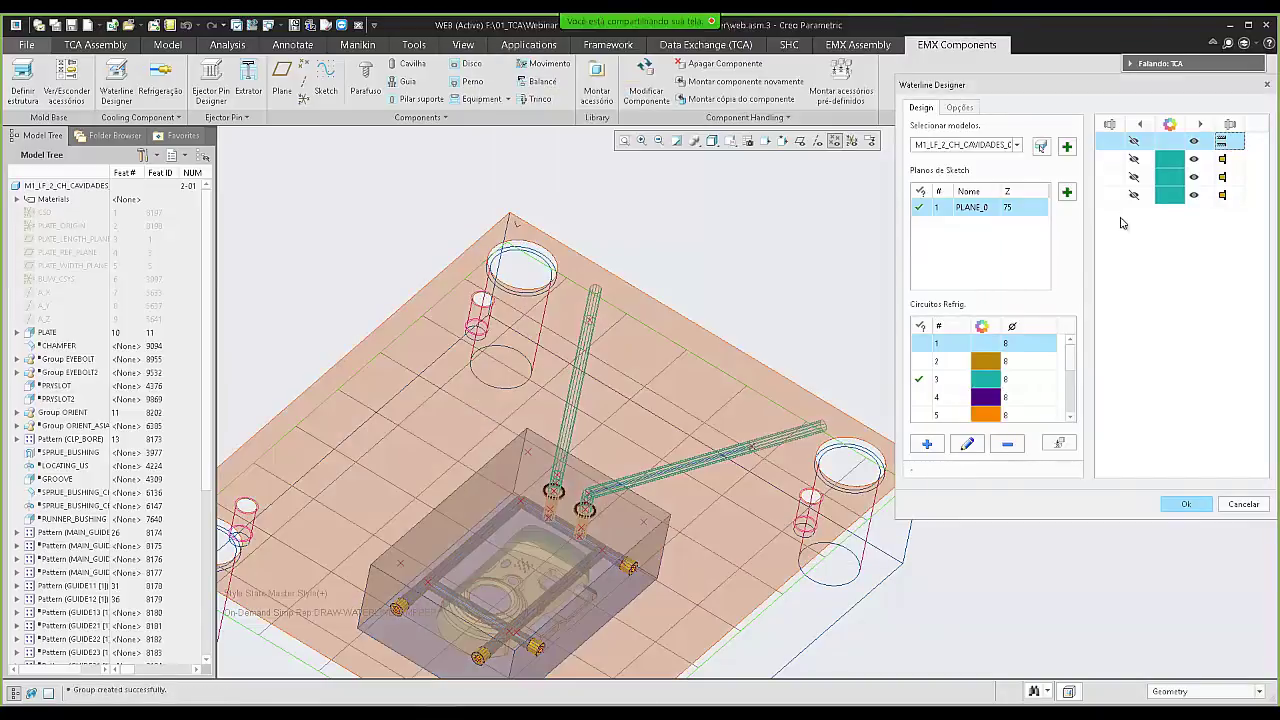
# - Replace the end plug of the second waterline in the list with HOLE | Furo cego, diameter 8.0
pyautogui.click(1223, 159)
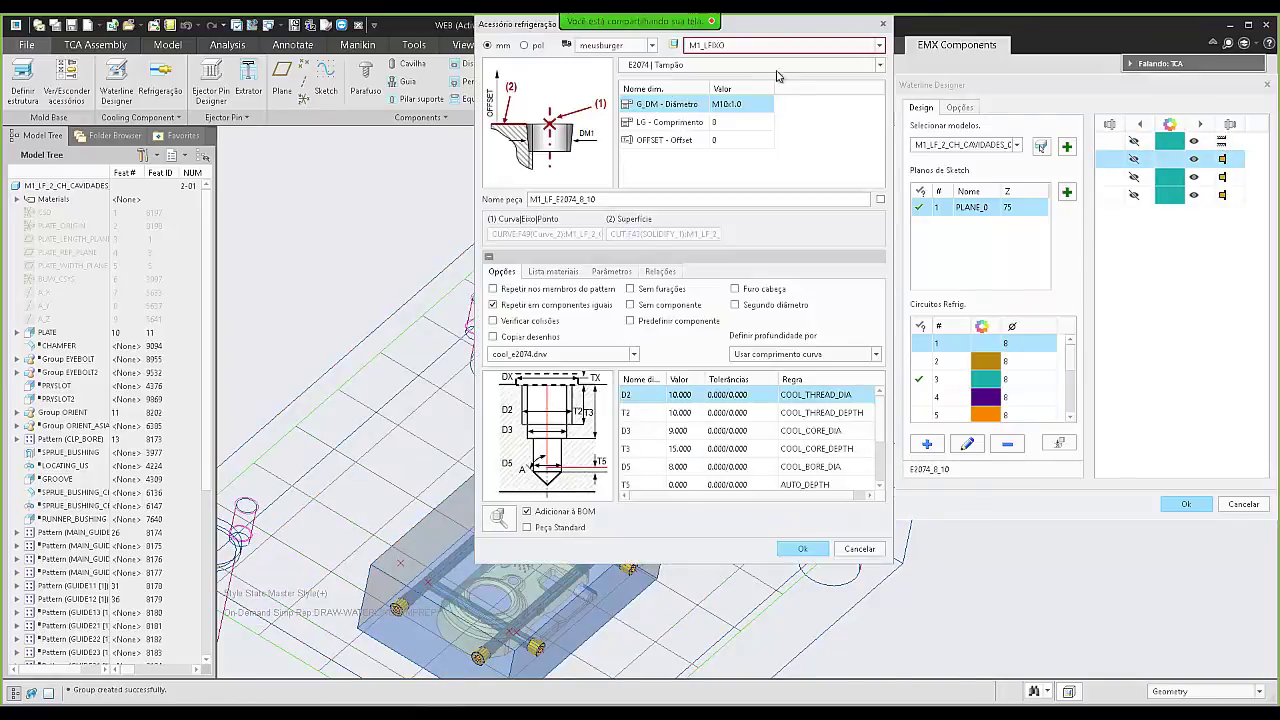
pyautogui.click(741, 64)
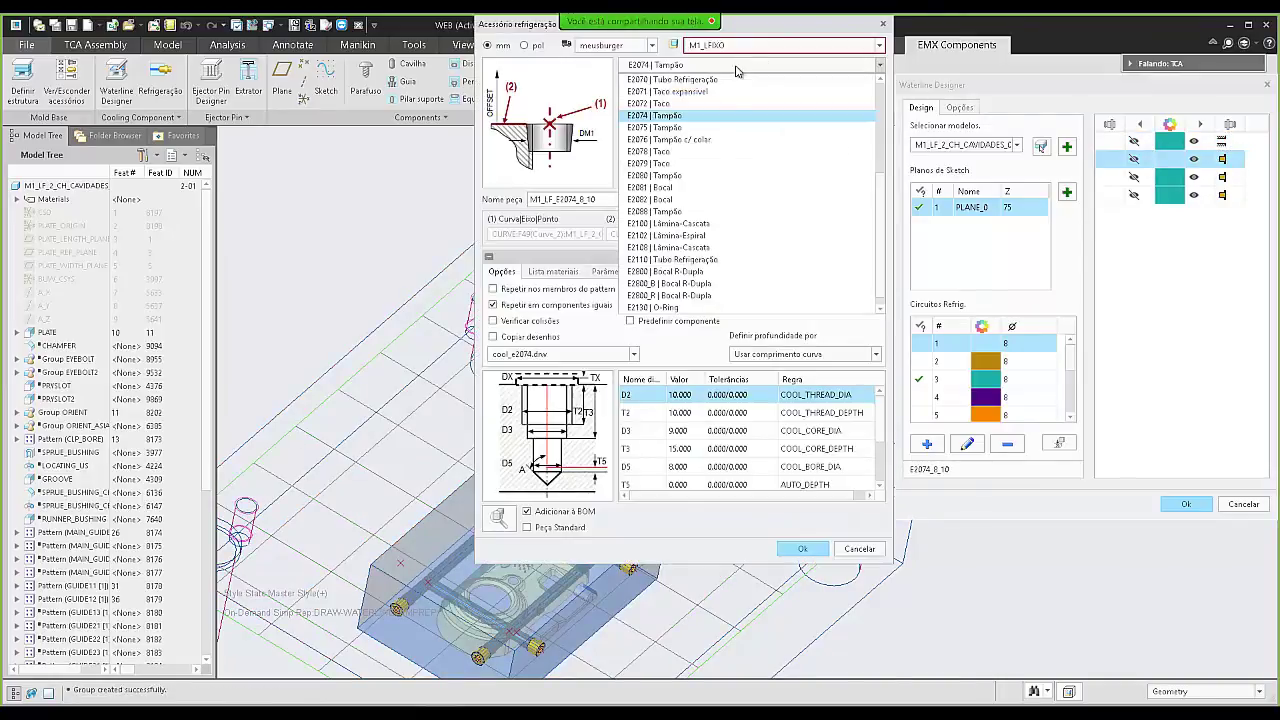
pyautogui.click(698, 320)
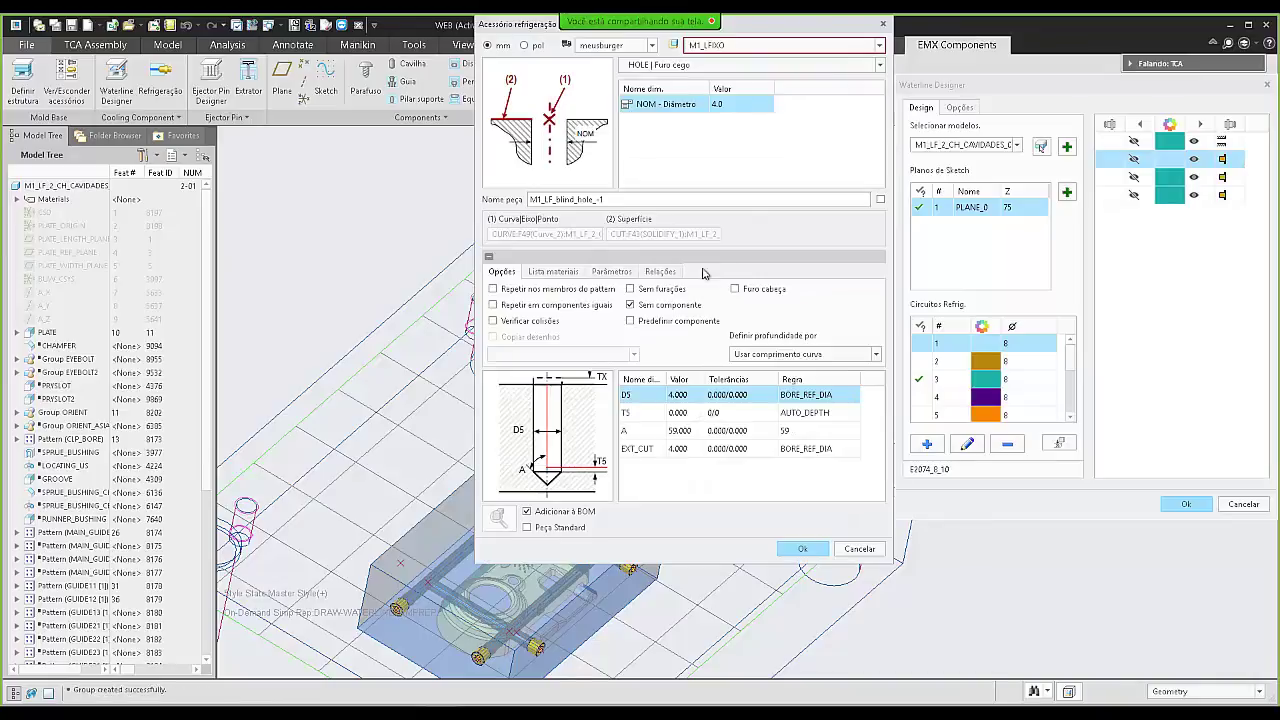
pyautogui.doubleClick(740, 104)
pyautogui.click(768, 104)
pyautogui.click(740, 157)
pyautogui.click(812, 548)
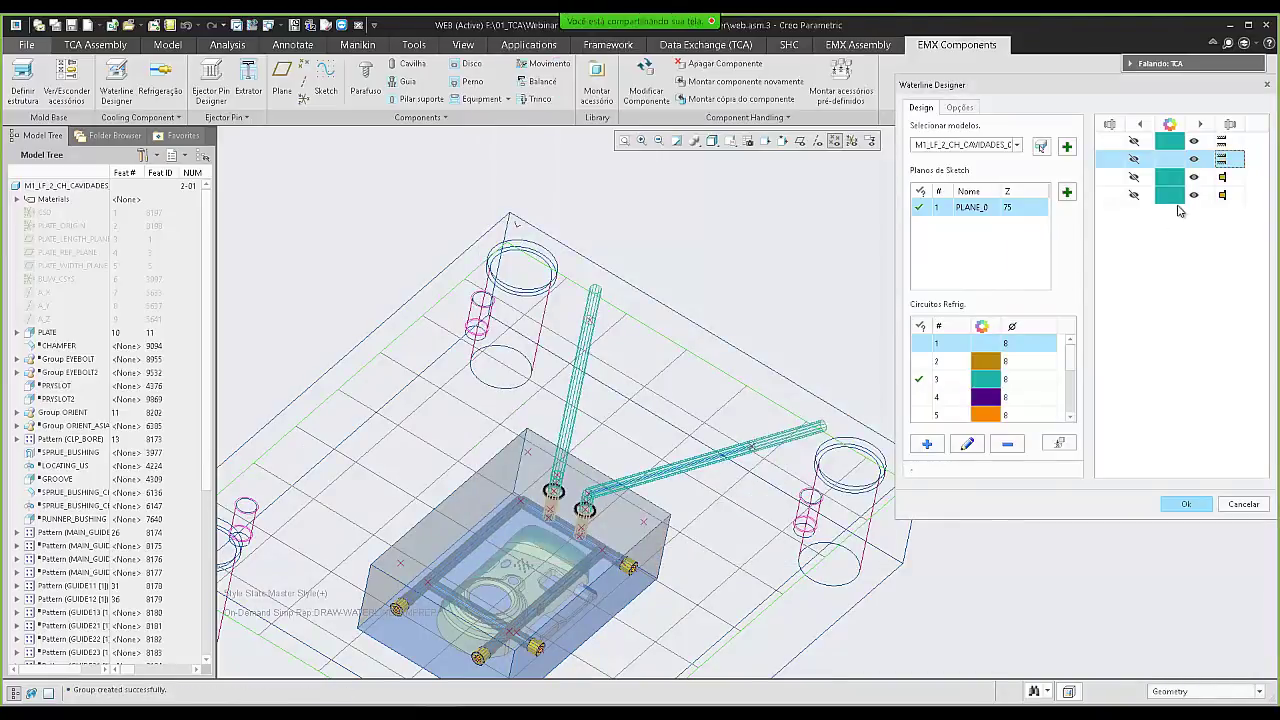
# - Fit an E2081 | Bocal nozzle to the third waterline's end, with Furo cabeça enabled and counterbore depth T1 set to 25
pyautogui.click(1229, 182)
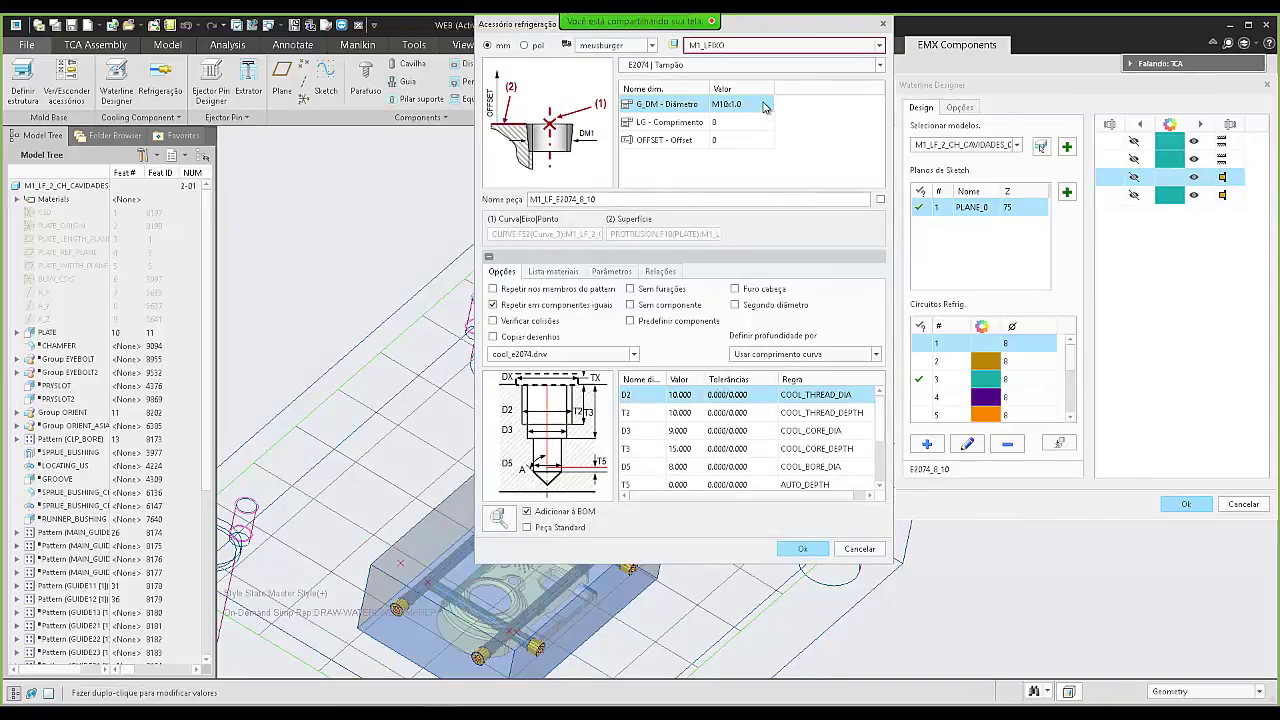
pyautogui.click(724, 66)
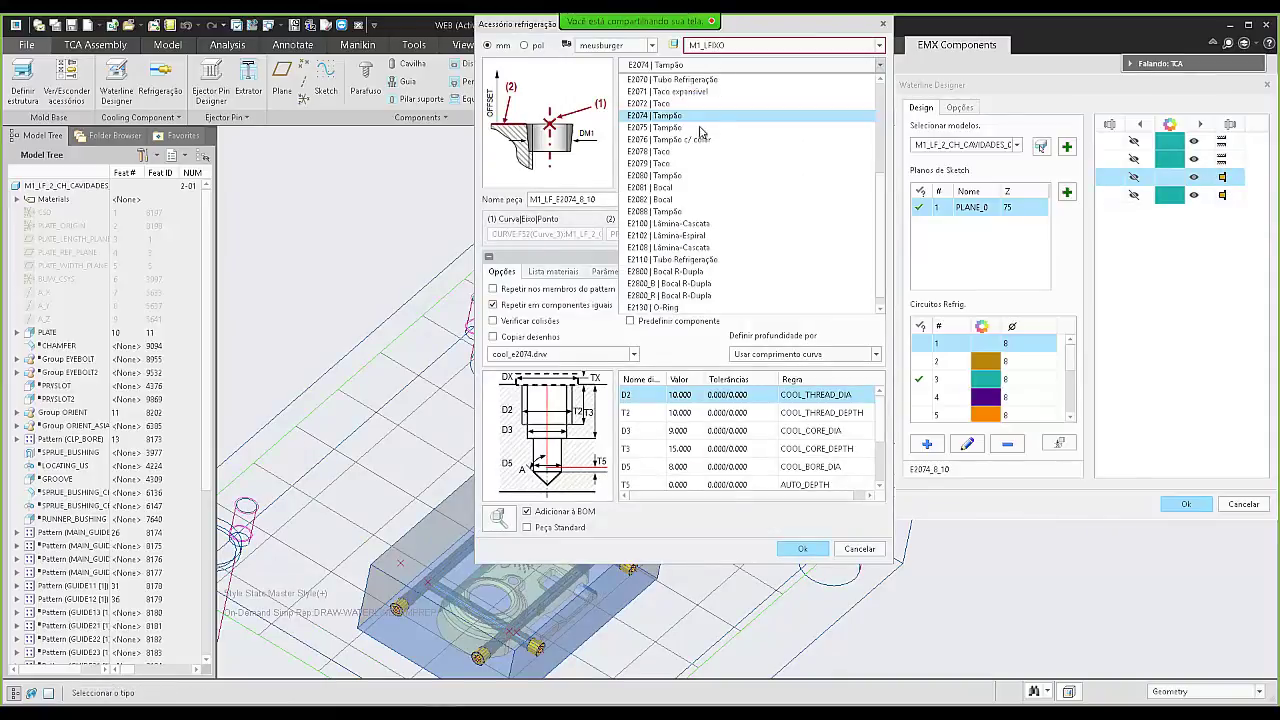
pyautogui.click(677, 188)
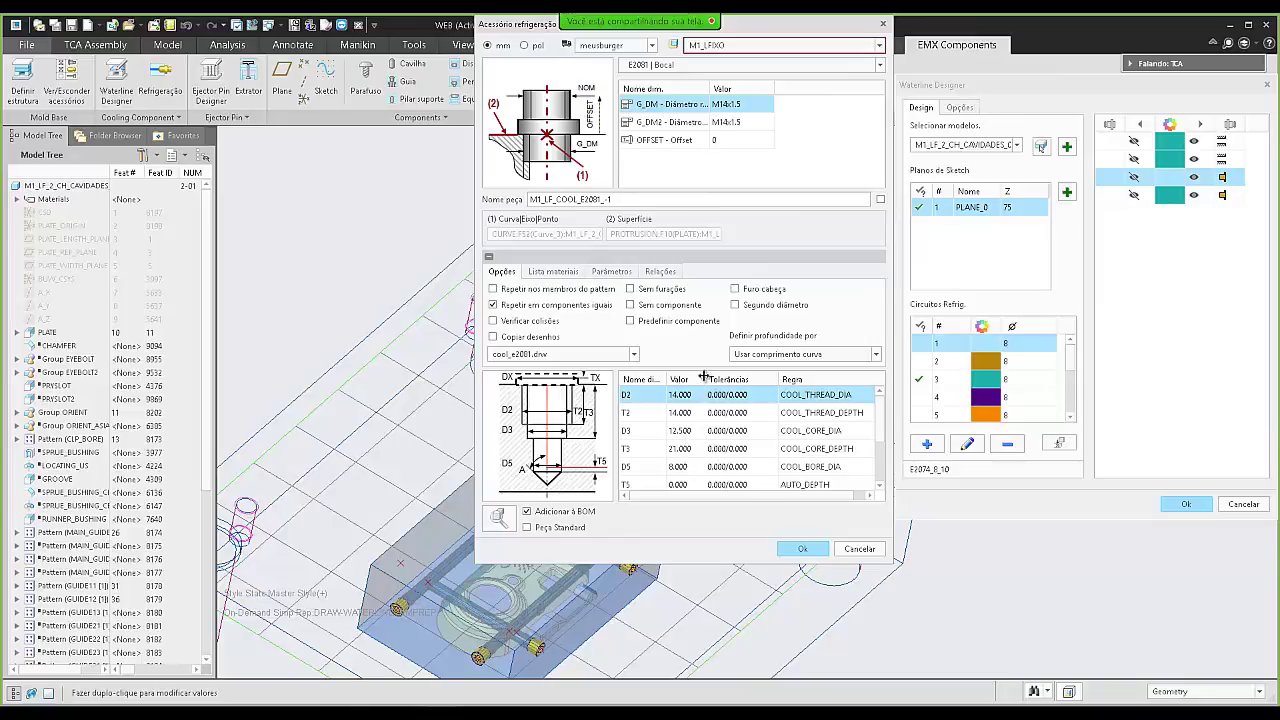
pyautogui.click(757, 292)
pyautogui.doubleClick(687, 412)
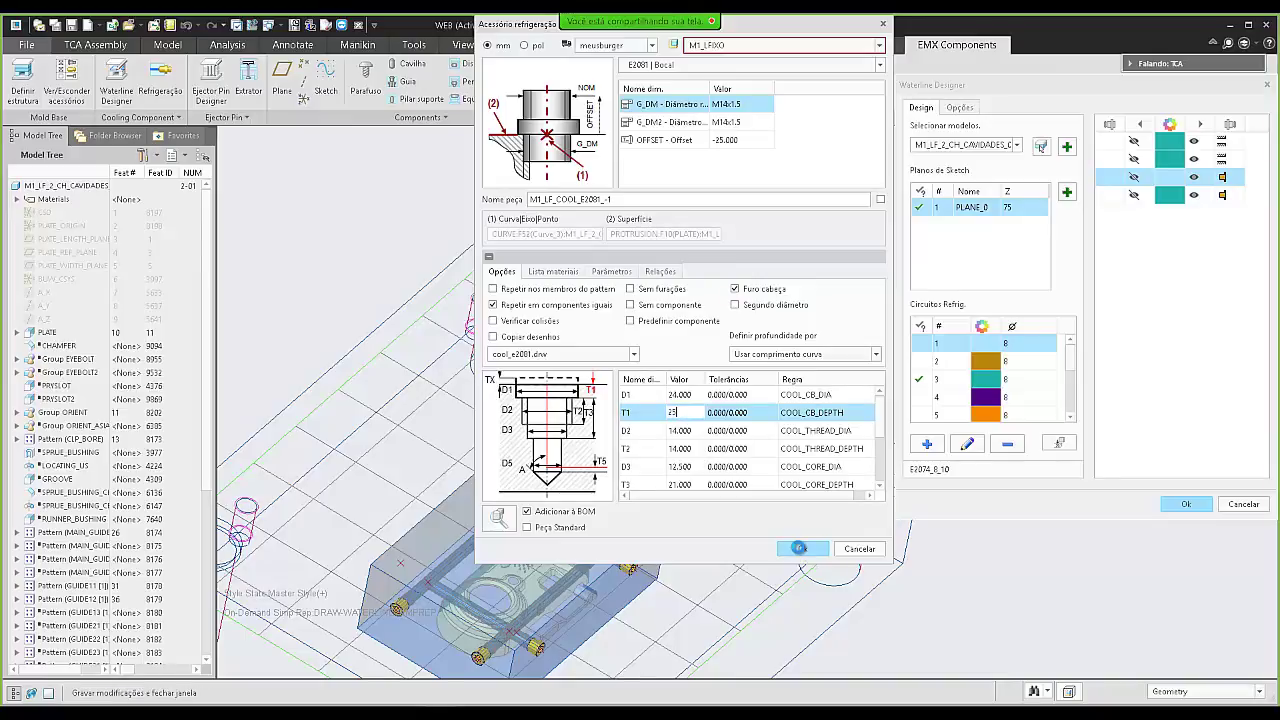
pyautogui.click(802, 548)
# - Fit an E2081 | Bocal nozzle to the fourth waterline's end, with Furo cabeça enabled and counterbore depth T1 set to 25
pyautogui.click(1222, 195)
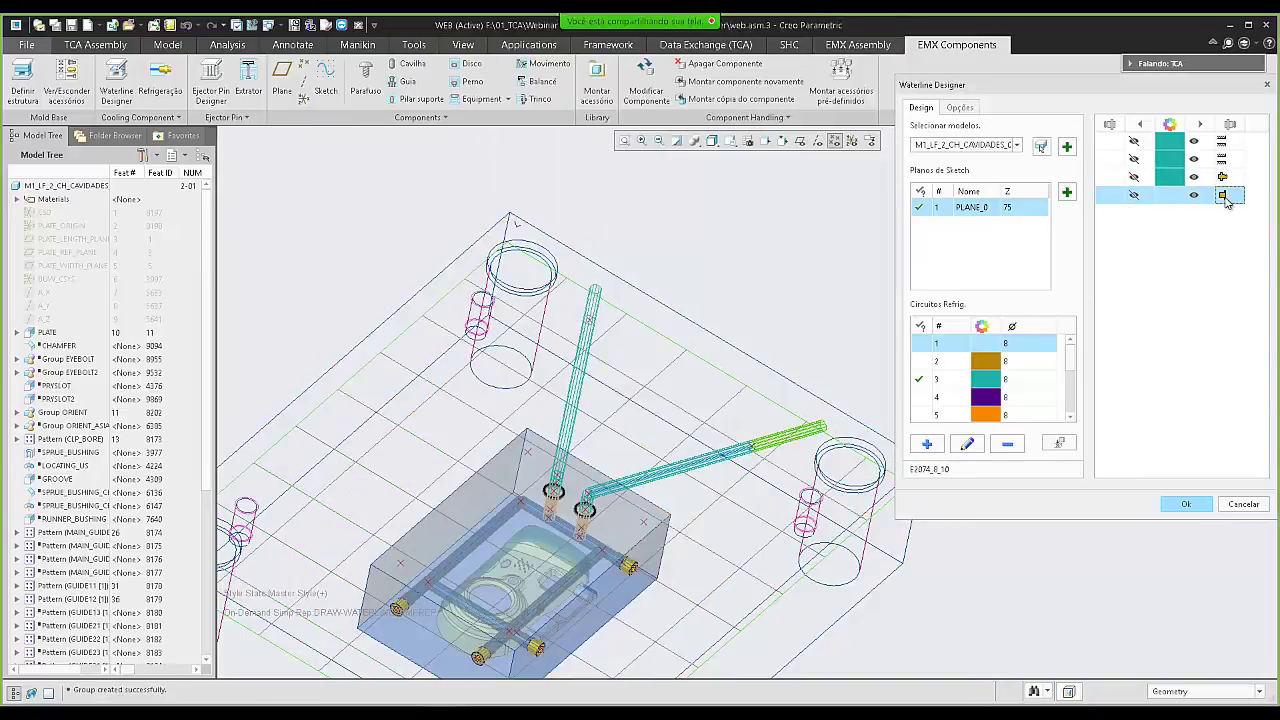
pyautogui.click(769, 68)
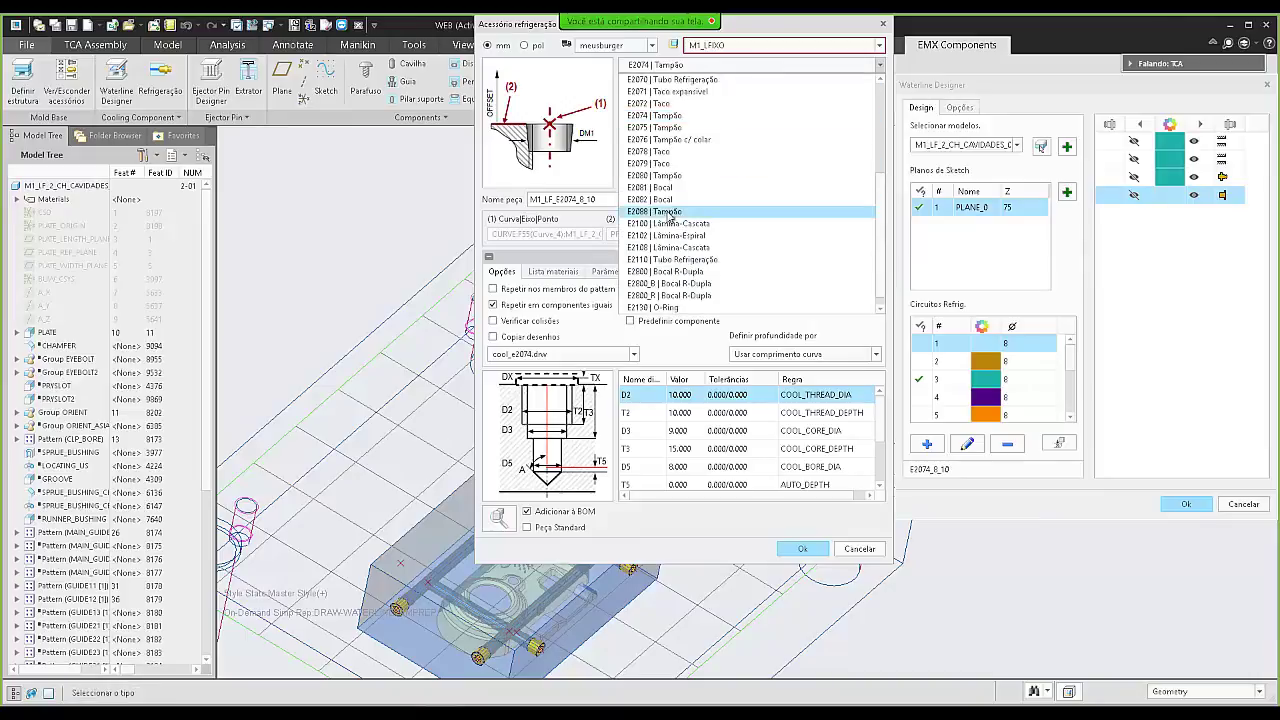
pyautogui.click(662, 187)
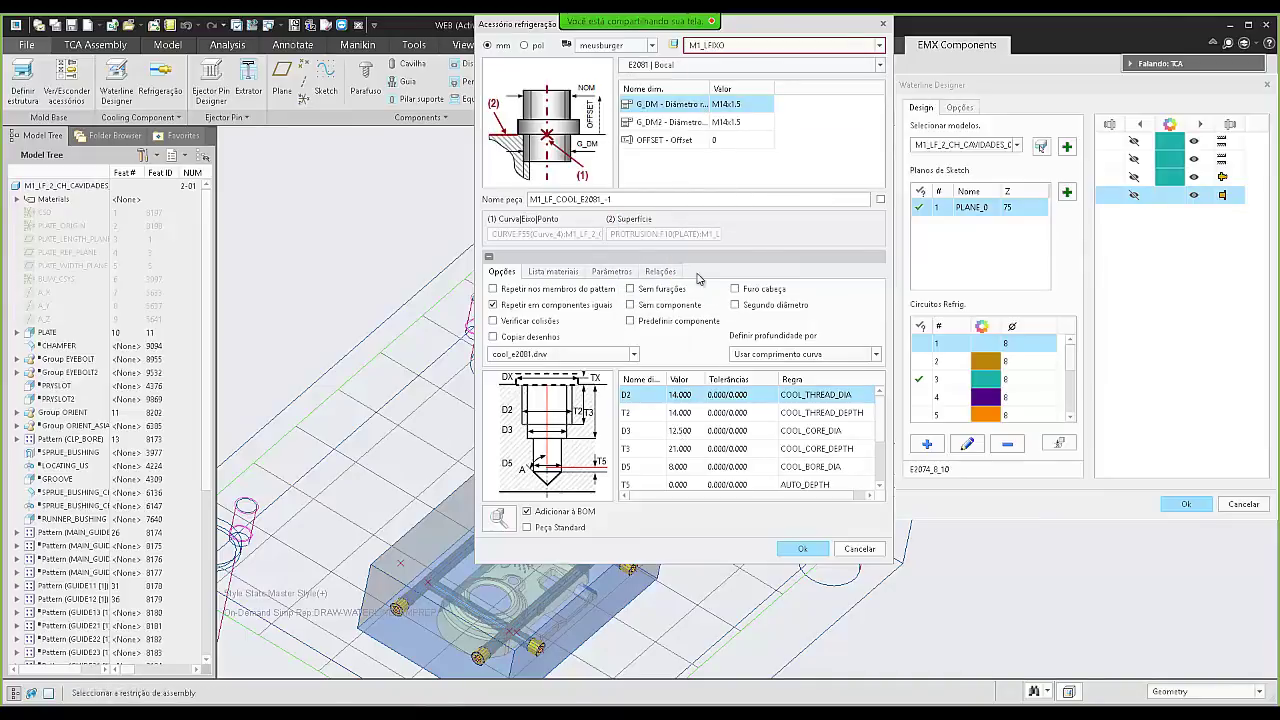
pyautogui.click(750, 290)
pyautogui.click(685, 414)
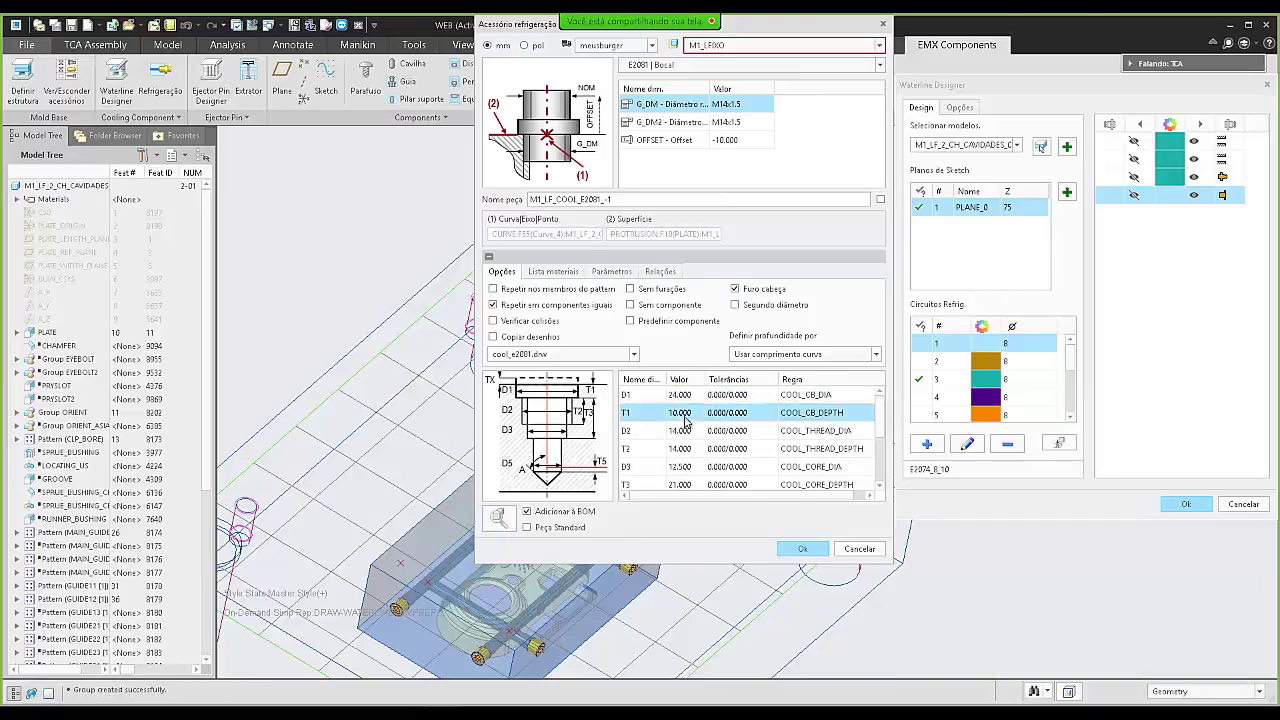
pyautogui.write('25')
pyautogui.click(802, 548)
# - Generate the circuit's cooling components, accept the Waterline Designer design and inspect the nozzles in the full mold assembly
pyautogui.click(1060, 444)
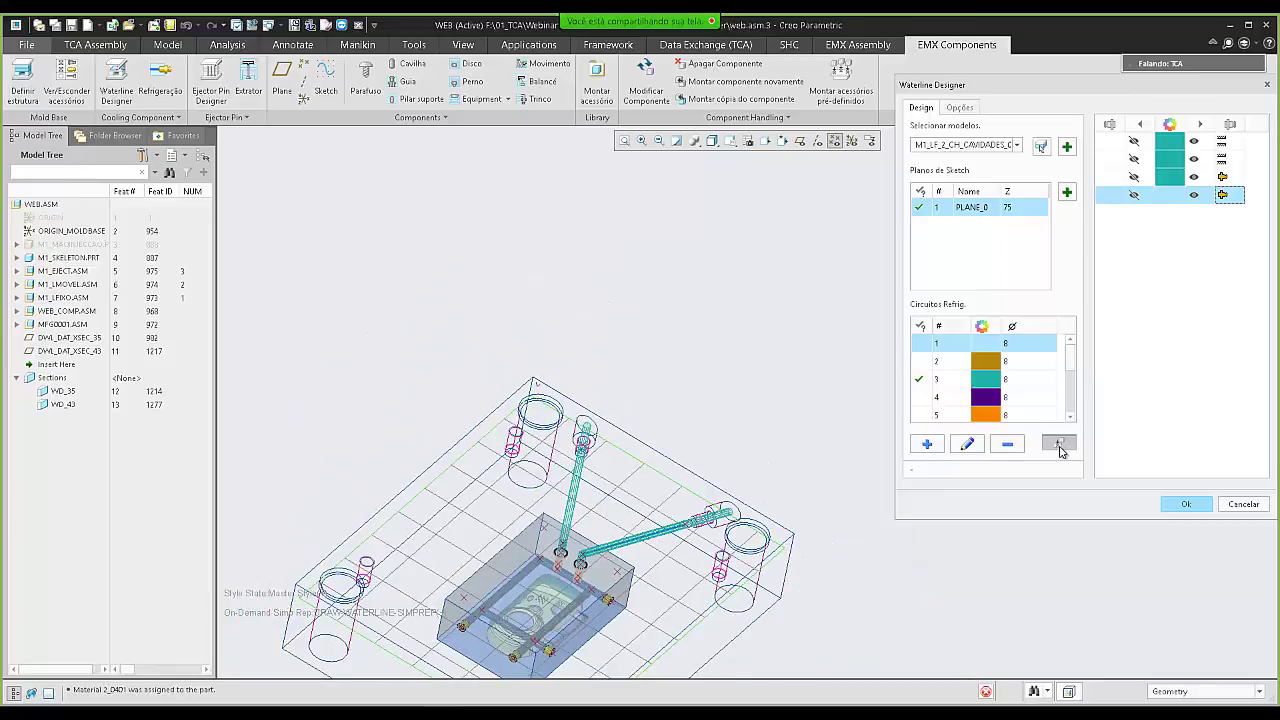
pyautogui.moveTo(687, 381); pyautogui.dragTo(563, 334, button='middle')
pyautogui.scroll(-5, 594, 420)
pyautogui.scroll(3, 563, 334)
pyautogui.click(1187, 505)
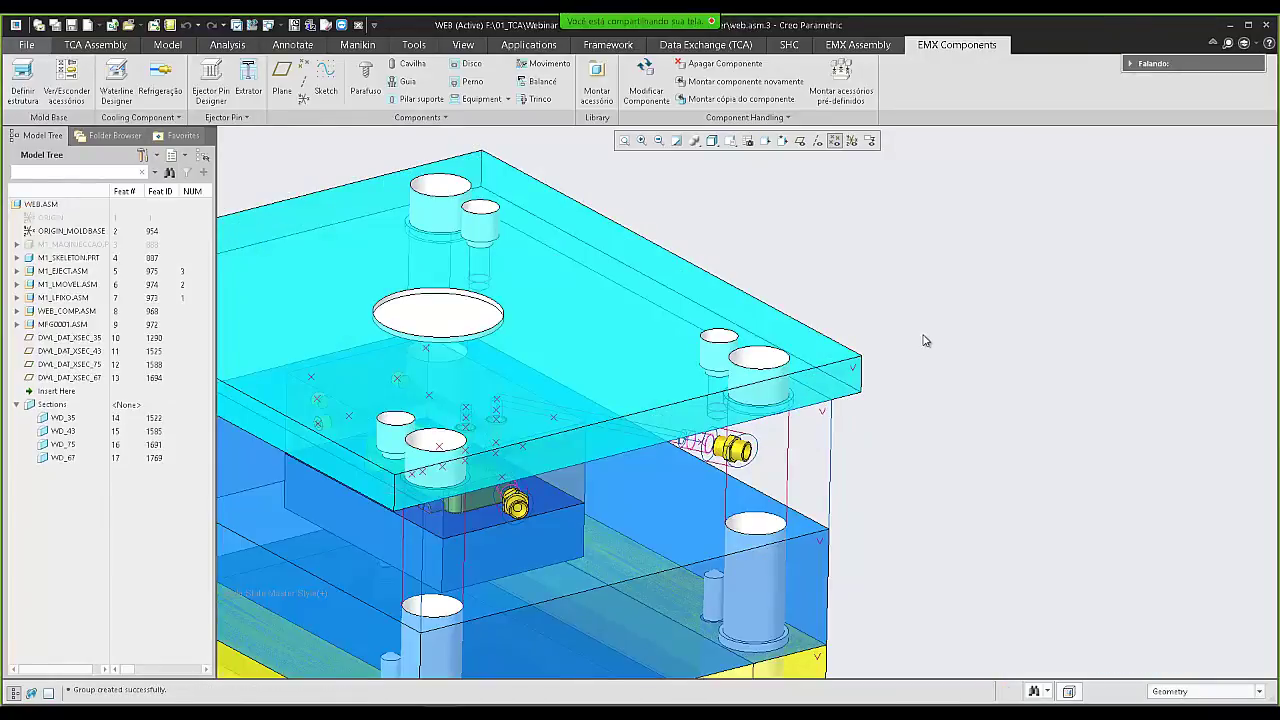
pyautogui.moveTo(925, 341)
pyautogui.mouseDown(button='middle')
pyautogui.moveTo(909, 334)
pyautogui.moveTo(943, 324)
pyautogui.moveTo(959, 364)
pyautogui.mouseUp(button='middle')
pyautogui.scroll(5, 937, 281)
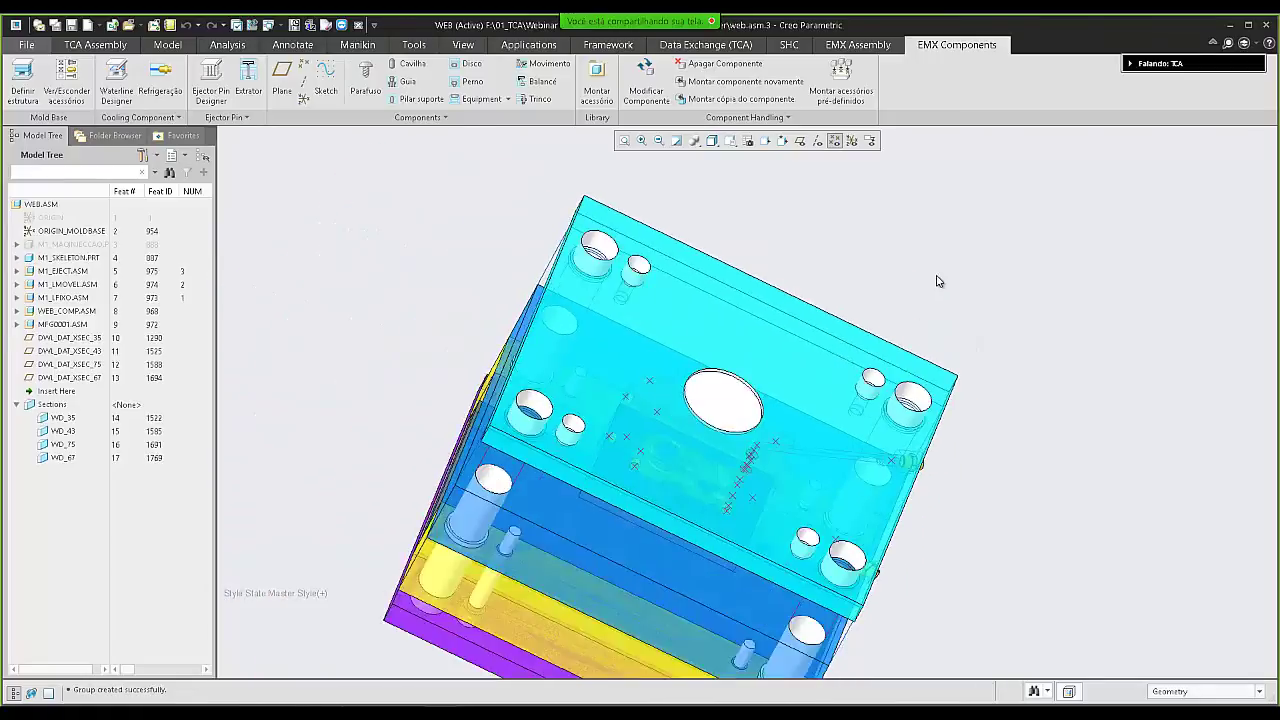
pyautogui.moveTo(913, 345); pyautogui.dragTo(869, 291, button='middle')
pyautogui.scroll(-2, 962, 372)
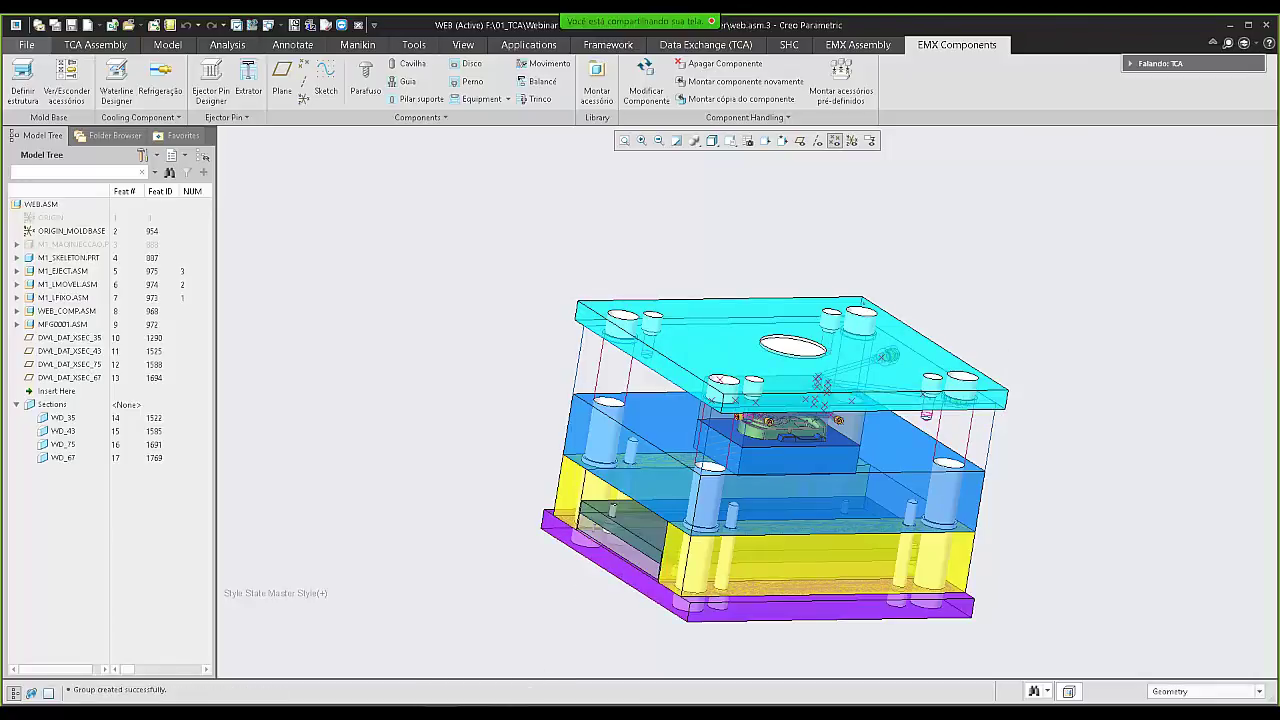
# - Switch to the PowerPoint presentation and start the slideshow from slide 12 about the Waterline Designer
pyautogui.moveTo(473, 712)
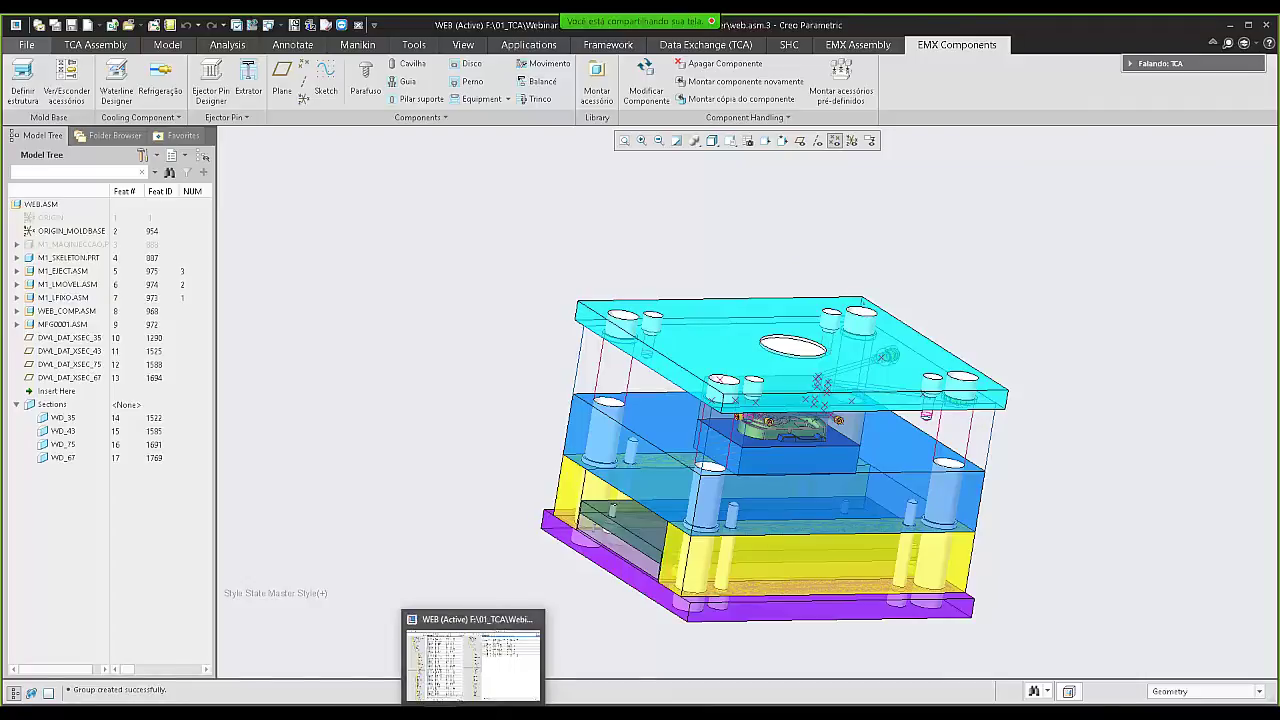
pyautogui.click(468, 665)
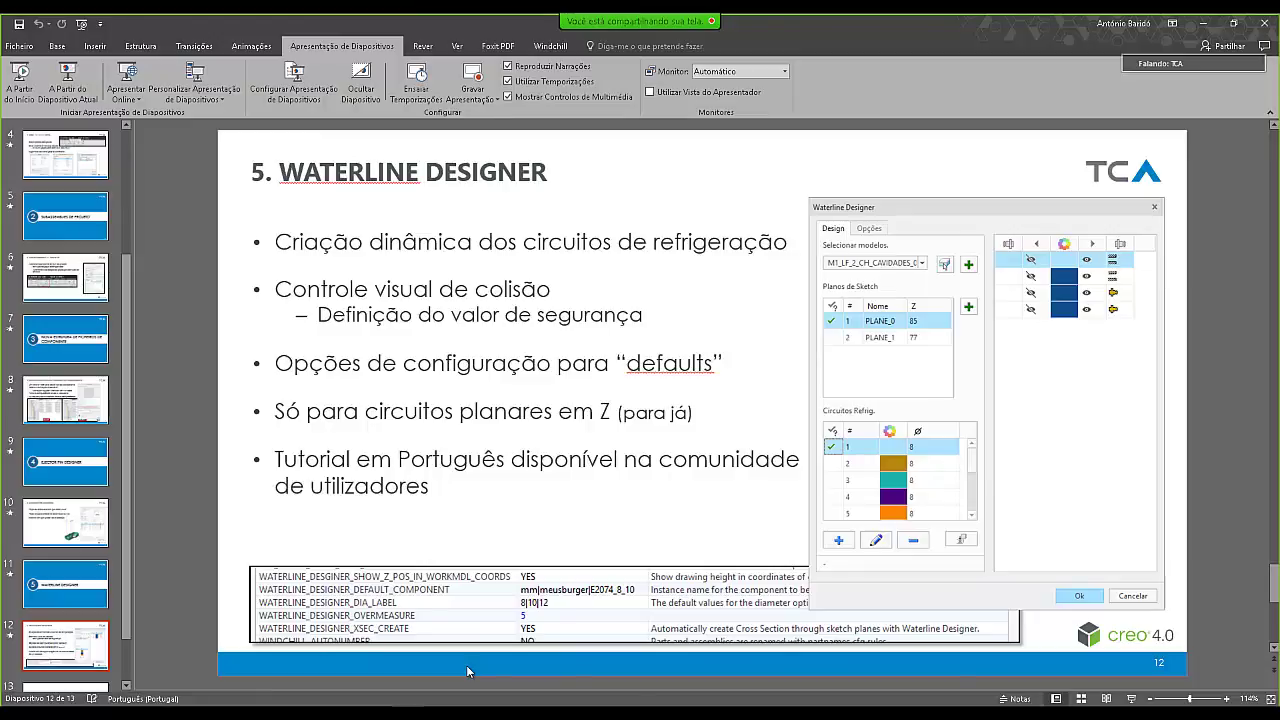
pyautogui.hotkey('shift', 'F5')
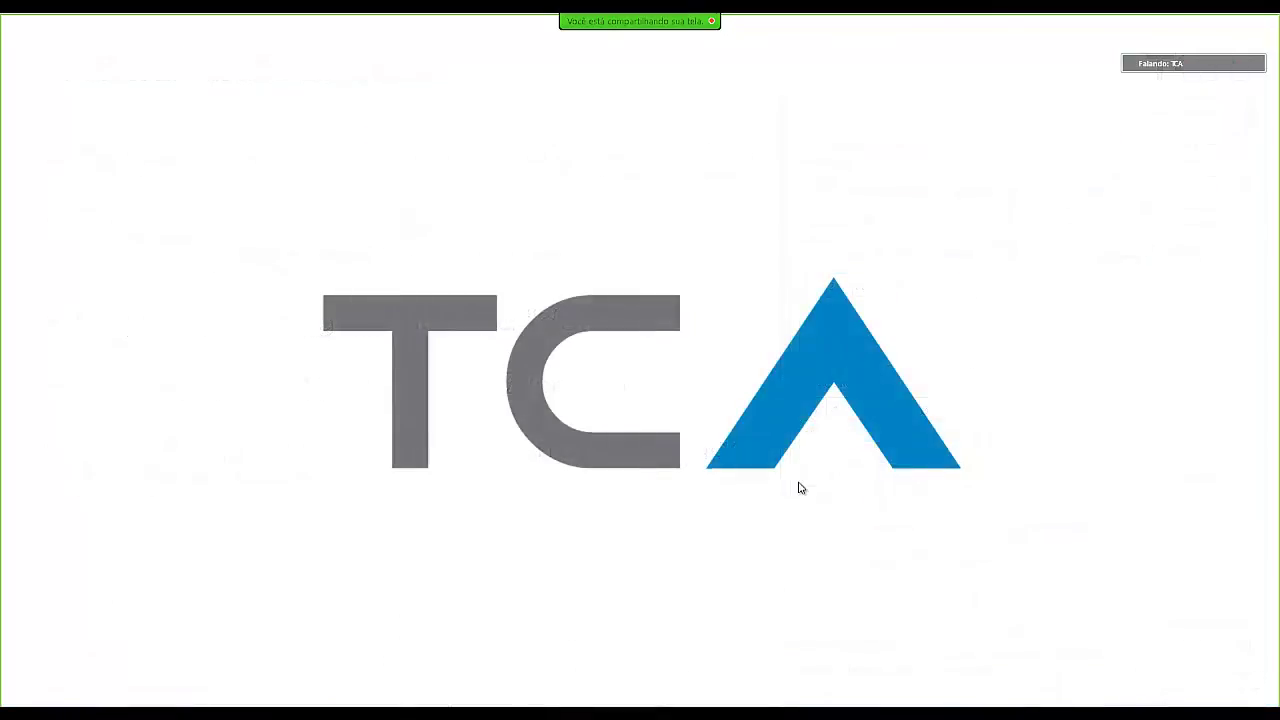